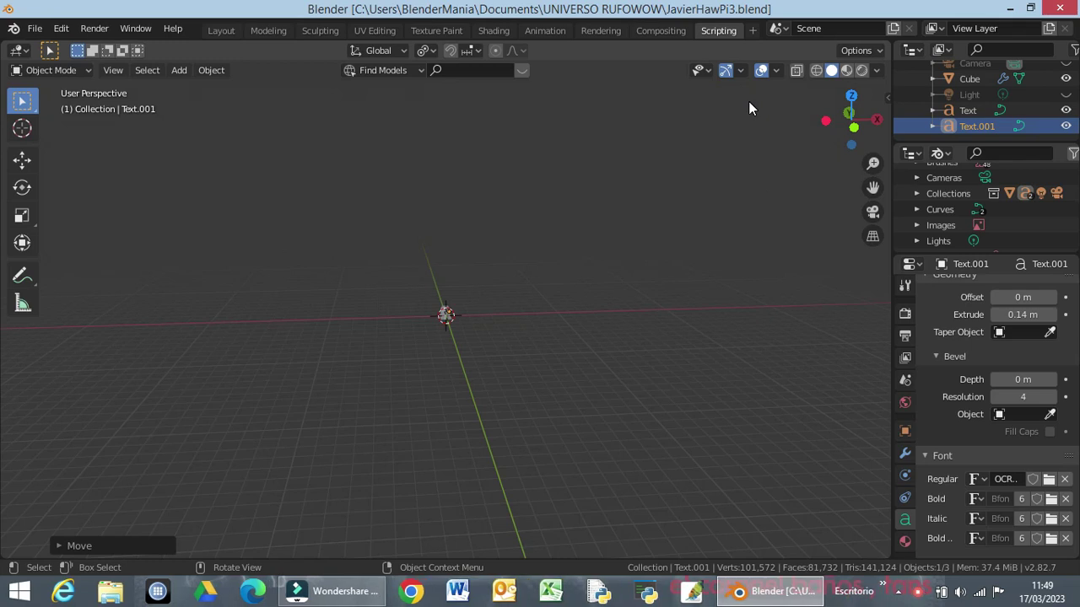
Step: Zoom and orbit the viewport to a frontal view of the building
scroll(473, 369, up, 1)
scroll(477, 364, up, 2)
scroll(485, 361, up, 1)
scroll(490, 363, up, 1)
scroll(491, 364, up, 1)
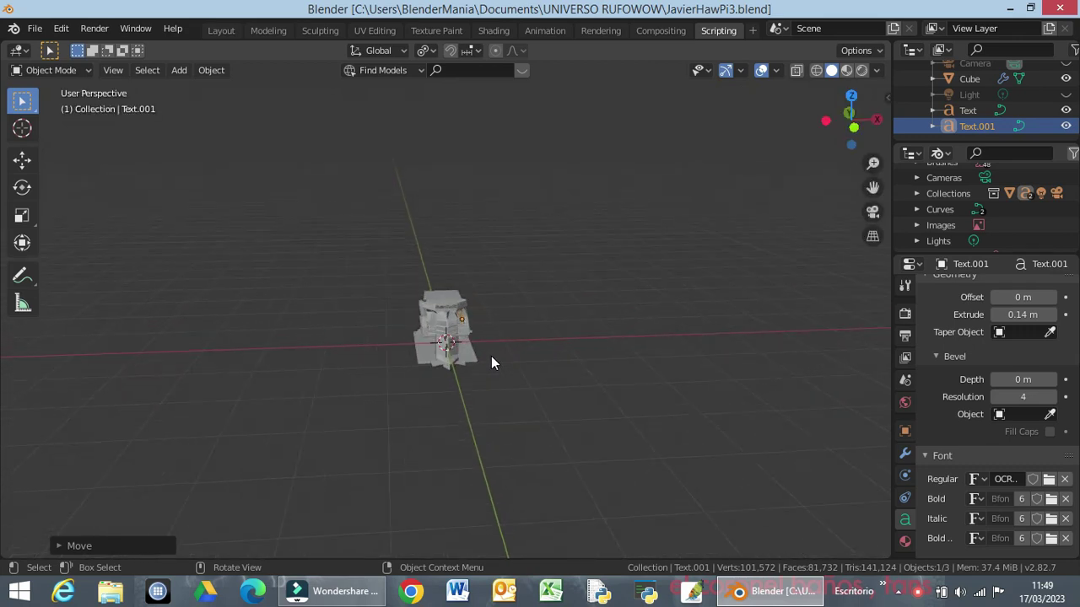
scroll(491, 364, up, 2)
scroll(493, 363, up, 1)
scroll(492, 359, up, 1)
scroll(491, 358, up, 1)
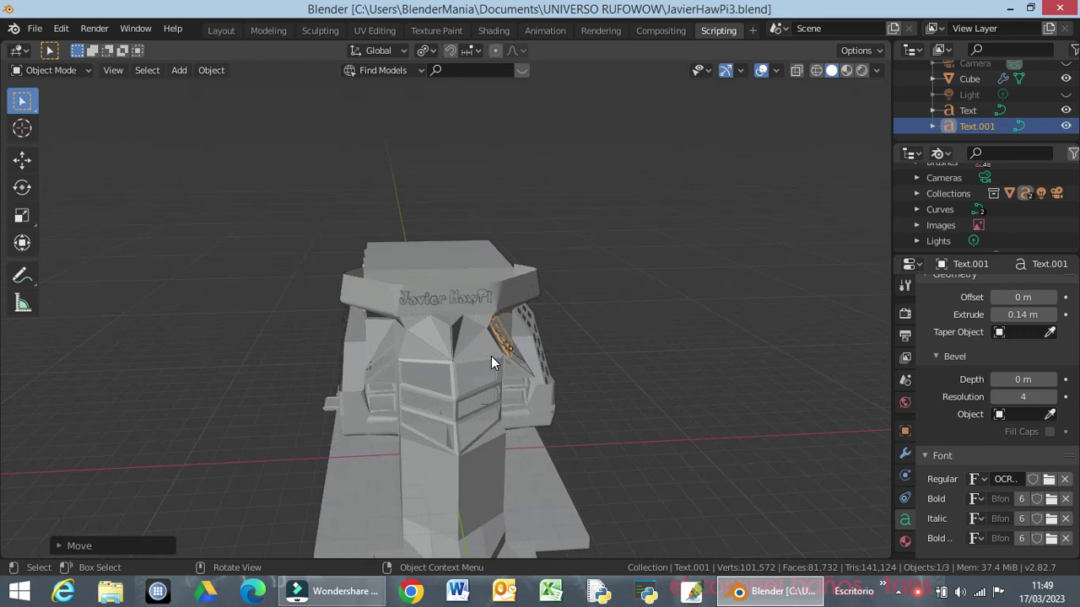
scroll(492, 358, up, 1)
scroll(495, 352, up, 2)
scroll(495, 353, up, 1)
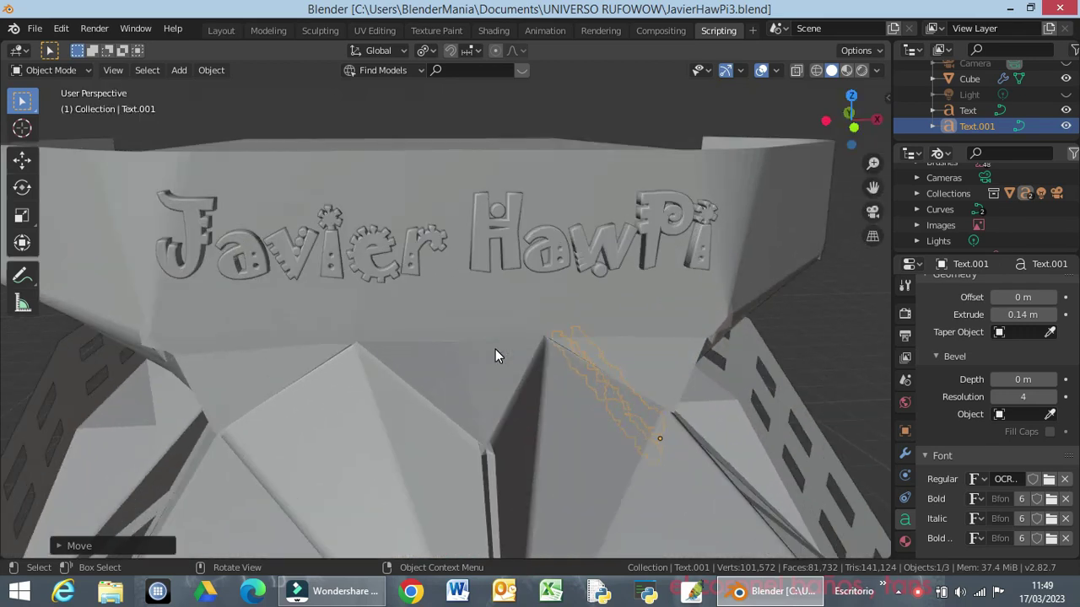
scroll(495, 352, up, 1)
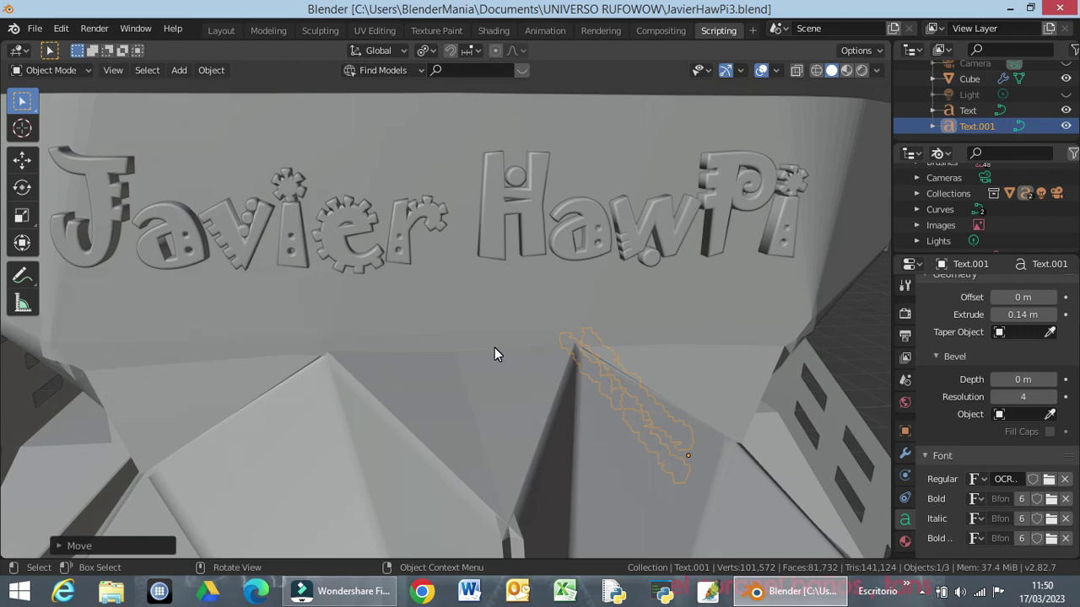
scroll(495, 348, down, 3)
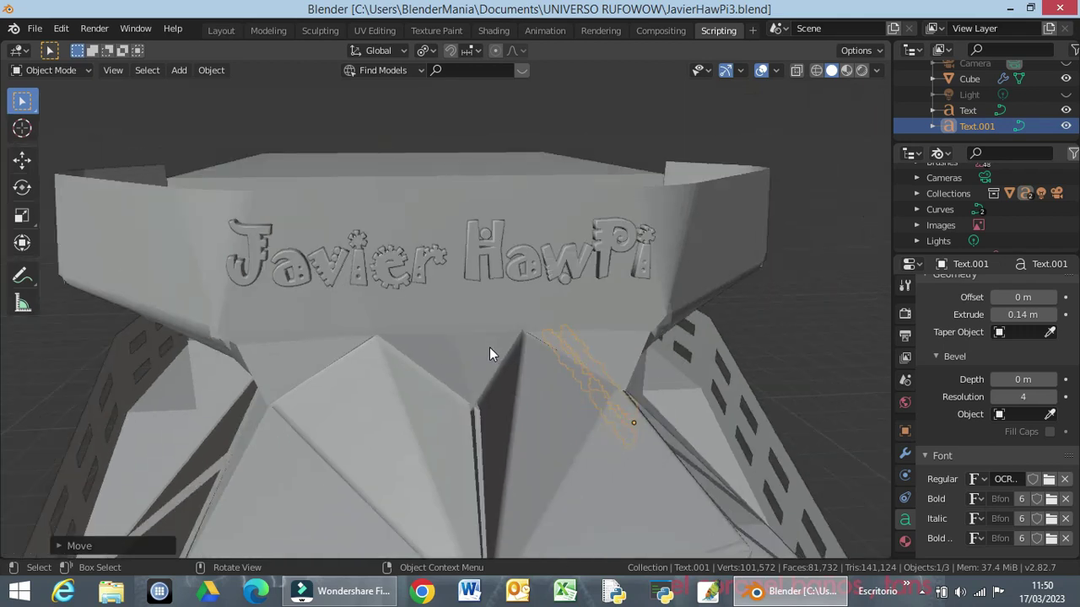
scroll(489, 346, down, 3)
scroll(489, 347, down, 3)
scroll(489, 352, down, 2)
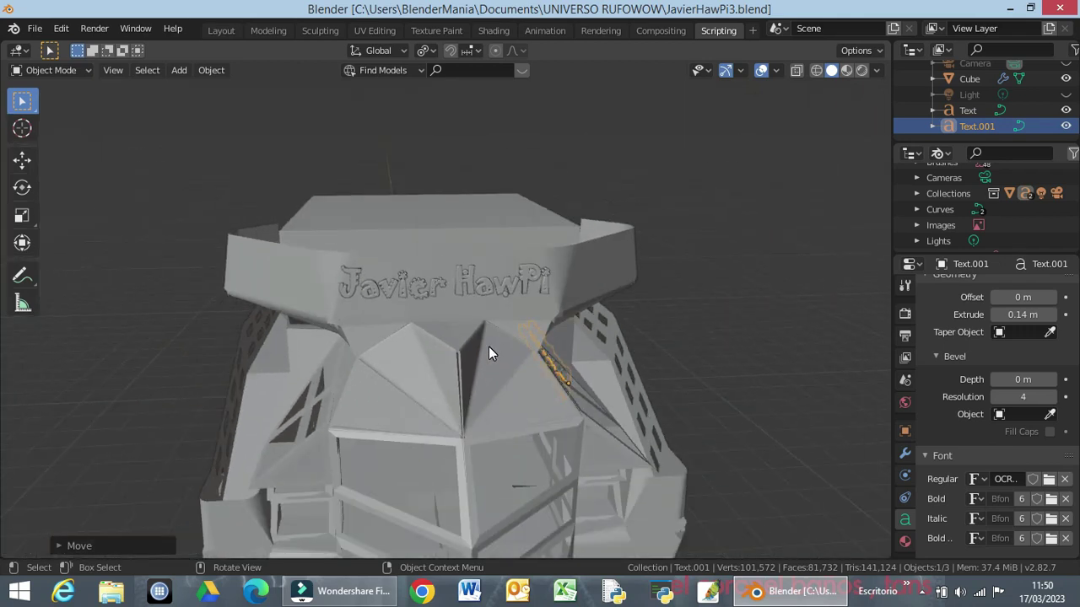
middle_drag(489, 347, 484, 351)
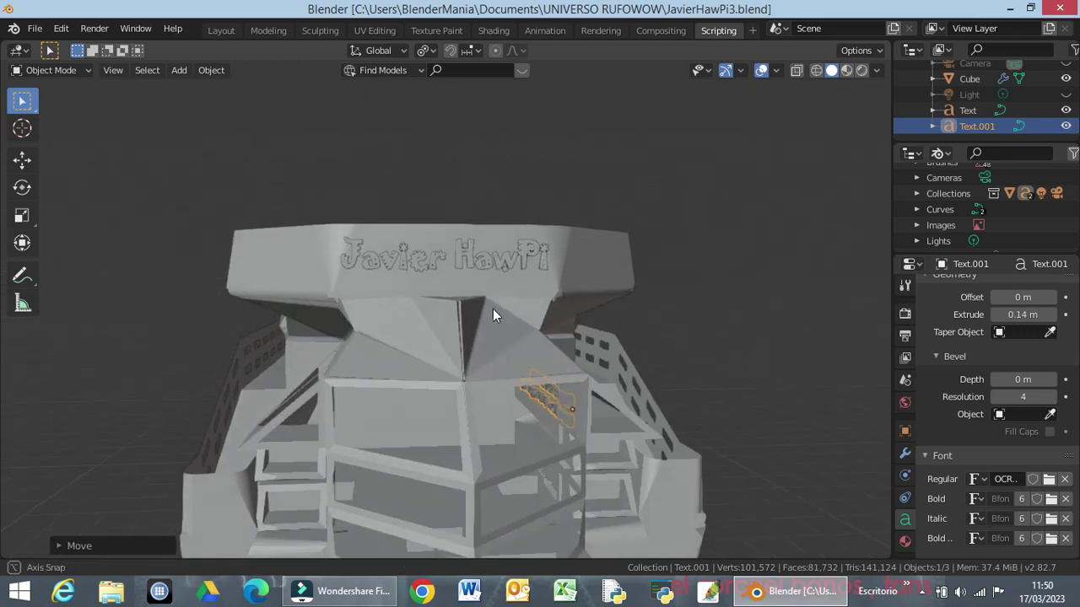
scroll(484, 352, down, 3)
mouse_move(480, 361)
middle_down()
mouse_move(456, 383)
mouse_move(487, 270)
mouse_move(520, 289)
mouse_move(489, 290)
mouse_move(424, 237)
mouse_move(505, 210)
mouse_move(454, 288)
mouse_move(414, 282)
middle_up()
scroll(455, 386, up, 2)
scroll(474, 382, up, 2)
scroll(353, 273, up, 5)
scroll(352, 276, up, 2)
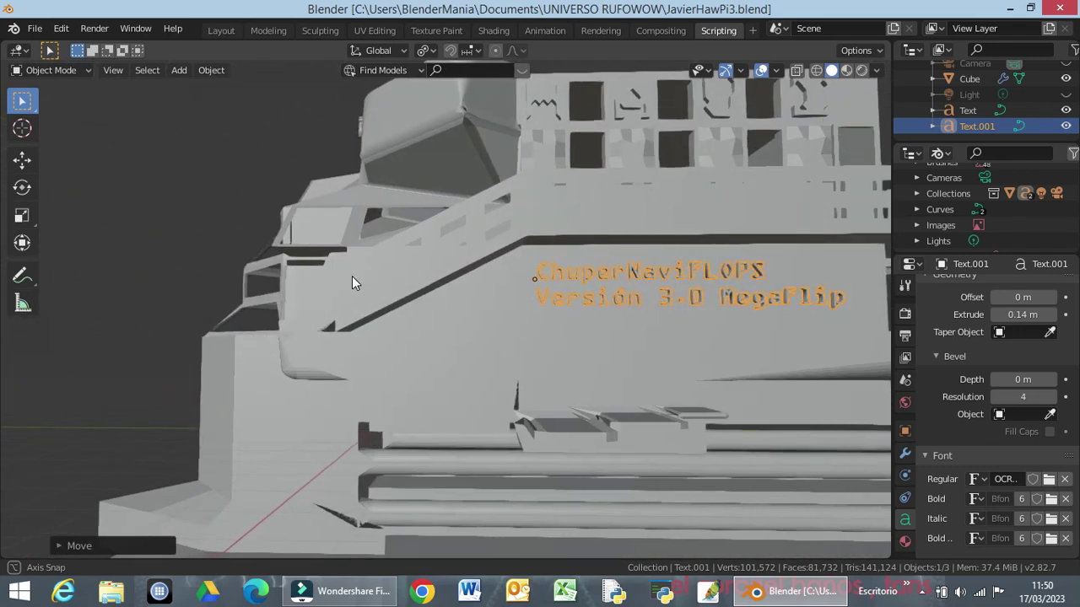
Step: Deselect Text.001 and orbit around the engraved lettering to the model's front
click(191, 248)
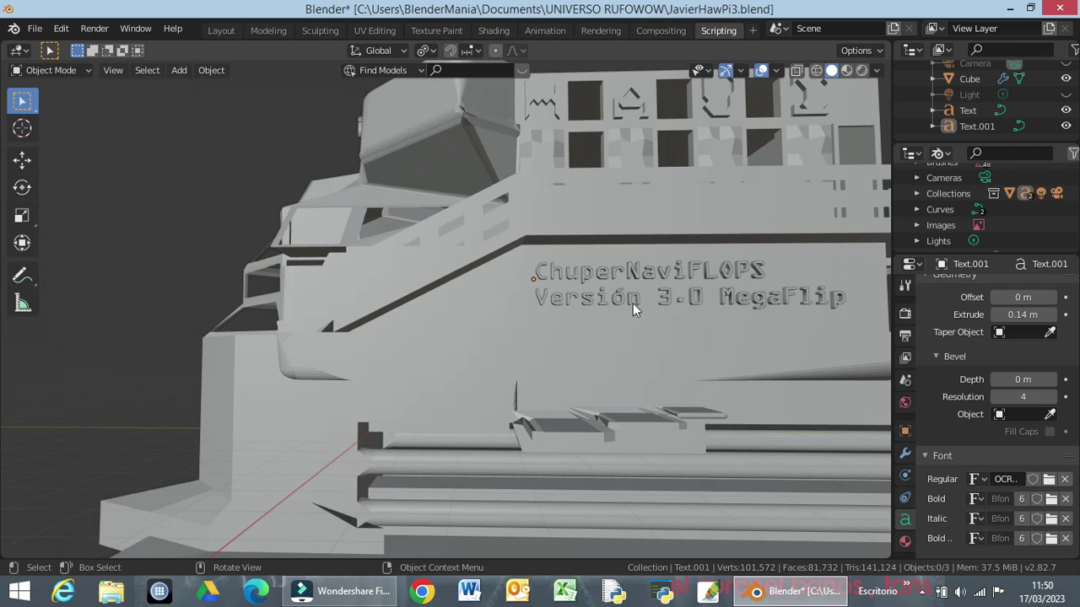
mouse_move(586, 300)
middle_down()
mouse_move(371, 305)
mouse_move(369, 289)
middle_up()
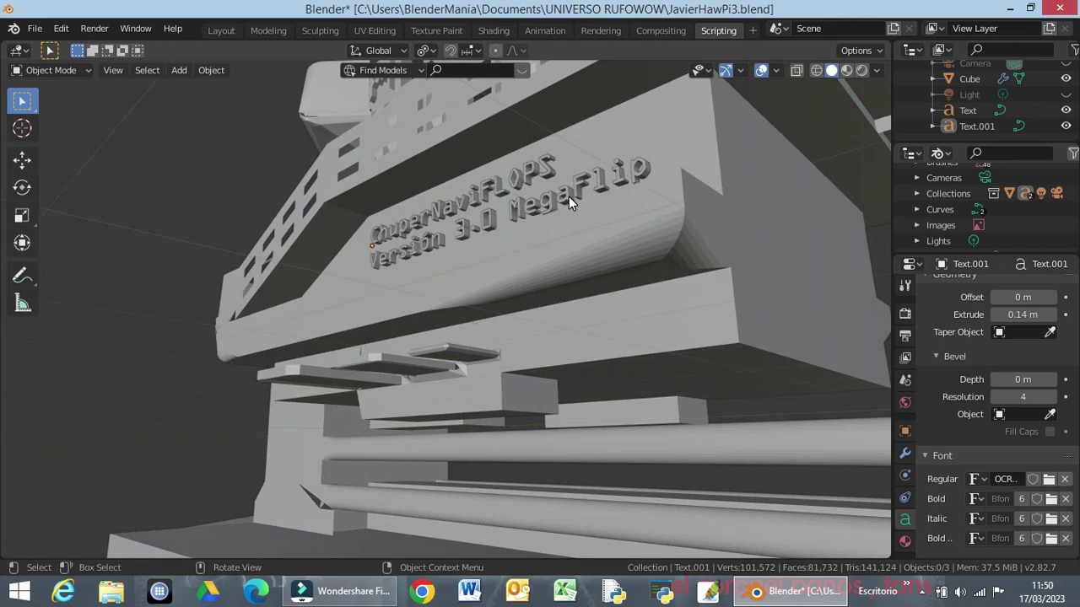
mouse_move(619, 185)
middle_down()
mouse_move(514, 230)
mouse_move(516, 220)
mouse_move(540, 234)
mouse_move(581, 221)
mouse_move(656, 225)
mouse_move(699, 249)
mouse_move(838, 249)
mouse_move(629, 246)
mouse_move(545, 215)
mouse_move(513, 251)
mouse_move(521, 209)
mouse_move(761, 238)
mouse_move(835, 207)
mouse_move(836, 231)
mouse_move(827, 249)
mouse_move(642, 334)
mouse_move(523, 312)
mouse_move(485, 414)
mouse_move(510, 345)
mouse_move(664, 276)
mouse_move(697, 329)
mouse_move(769, 301)
mouse_move(701, 355)
mouse_move(656, 321)
mouse_move(609, 306)
mouse_move(512, 311)
middle_up()
scroll(629, 411, up, 3)
scroll(628, 411, up, 1)
mouse_move(635, 408)
middle_down()
mouse_move(650, 393)
mouse_move(554, 374)
mouse_move(518, 405)
mouse_move(530, 370)
mouse_move(777, 374)
middle_up()
scroll(562, 374, down, 5)
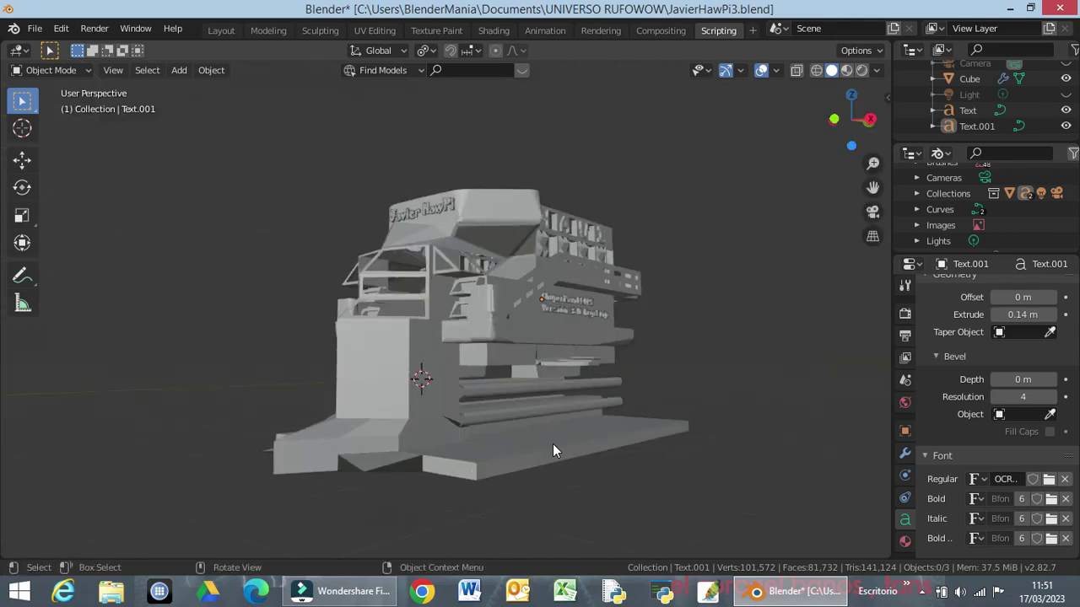
mouse_move(586, 473)
middle_down()
mouse_move(512, 462)
mouse_move(651, 426)
mouse_move(641, 457)
mouse_move(479, 477)
middle_up()
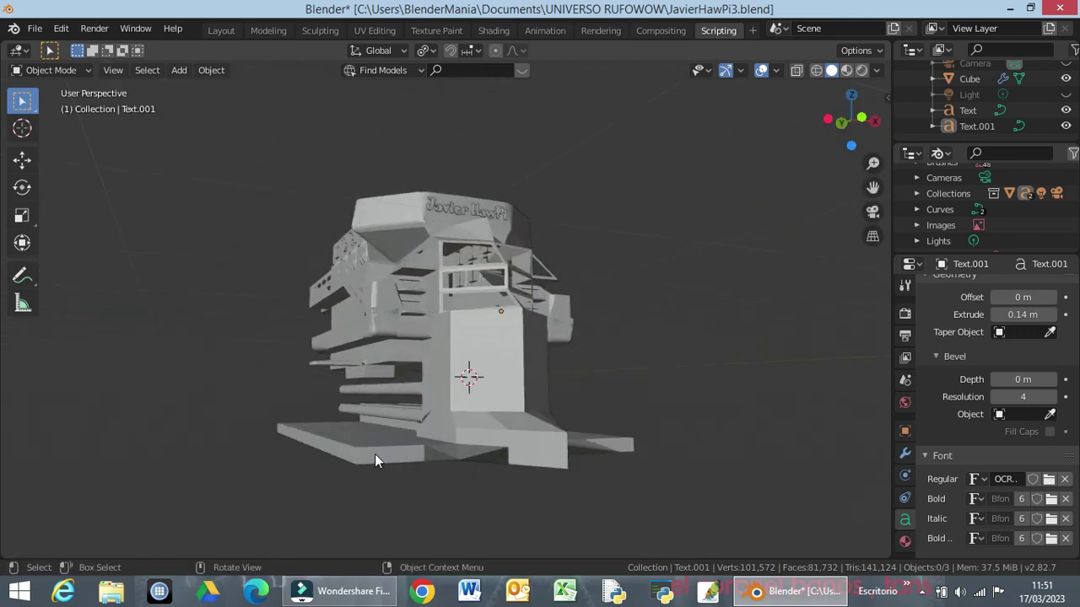
mouse_move(574, 382)
middle_down()
mouse_move(474, 345)
mouse_move(387, 408)
mouse_move(351, 460)
mouse_move(378, 407)
mouse_move(483, 348)
mouse_move(531, 337)
mouse_move(525, 386)
middle_up()
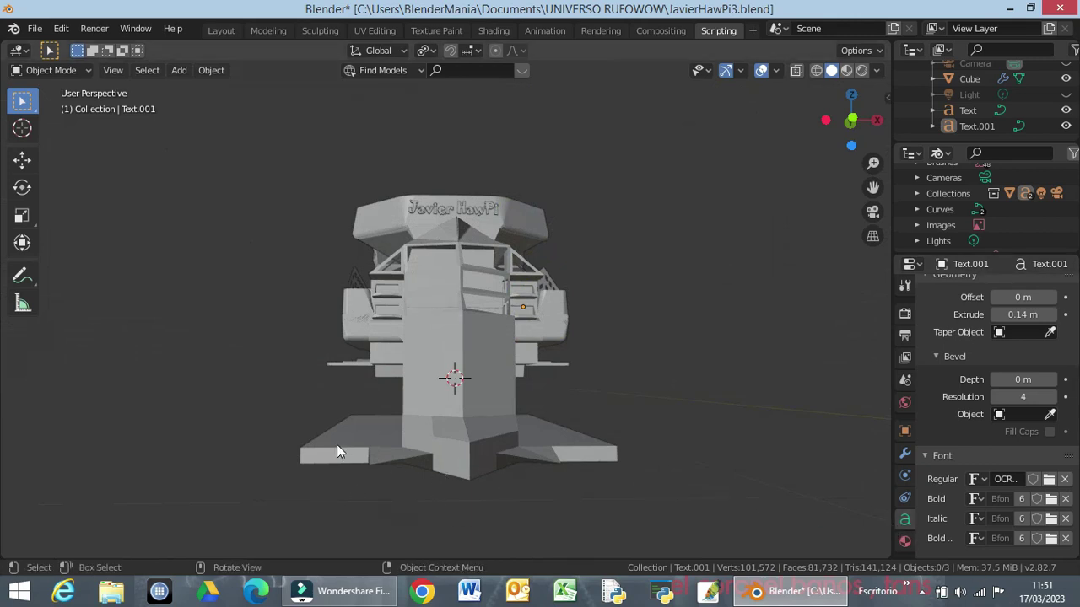
mouse_move(490, 393)
middle_down()
mouse_move(391, 339)
mouse_move(348, 373)
mouse_move(432, 417)
mouse_move(579, 392)
mouse_move(713, 400)
mouse_move(715, 459)
mouse_move(801, 417)
middle_up()
scroll(541, 301, up, 2)
mouse_move(541, 301)
middle_down()
mouse_move(525, 289)
mouse_move(742, 328)
mouse_move(723, 308)
mouse_move(750, 318)
mouse_move(703, 331)
middle_up()
scroll(722, 302, down, 1)
scroll(721, 302, down, 1)
scroll(704, 331, down, 2)
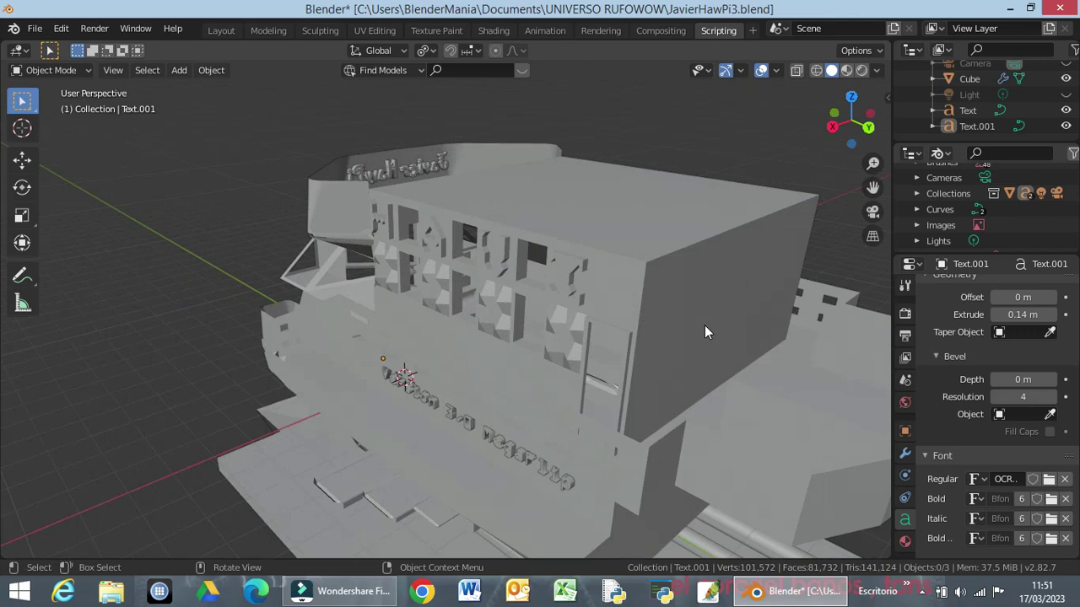
mouse_move(440, 336)
middle_down()
mouse_move(491, 311)
mouse_move(458, 330)
middle_up()
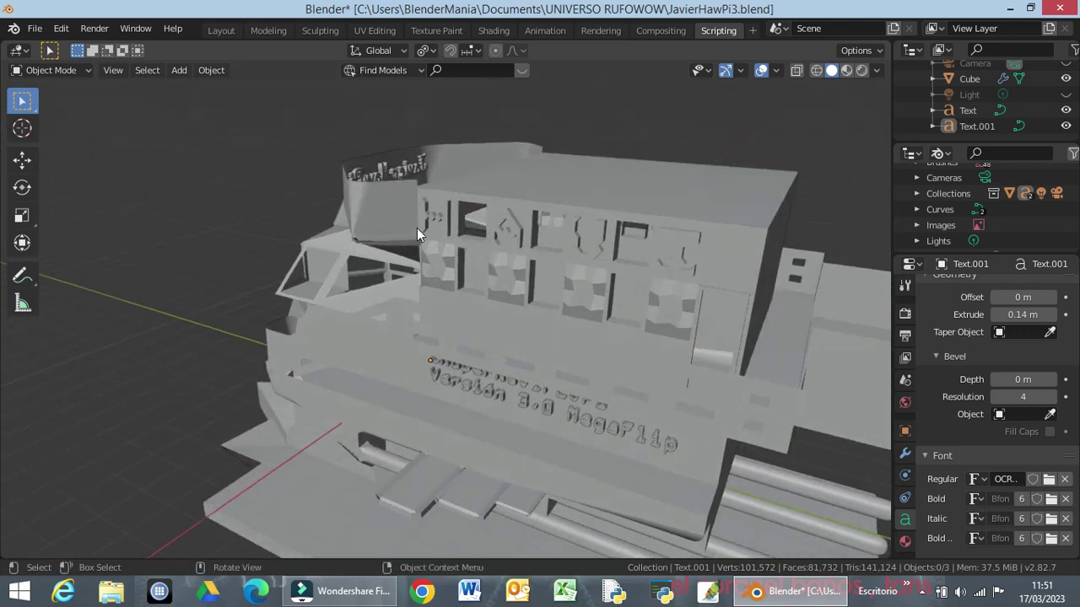
scroll(434, 228, up, 2)
scroll(434, 228, up, 2)
mouse_move(434, 234)
middle_down()
mouse_move(472, 233)
mouse_move(483, 213)
mouse_move(582, 173)
middle_up()
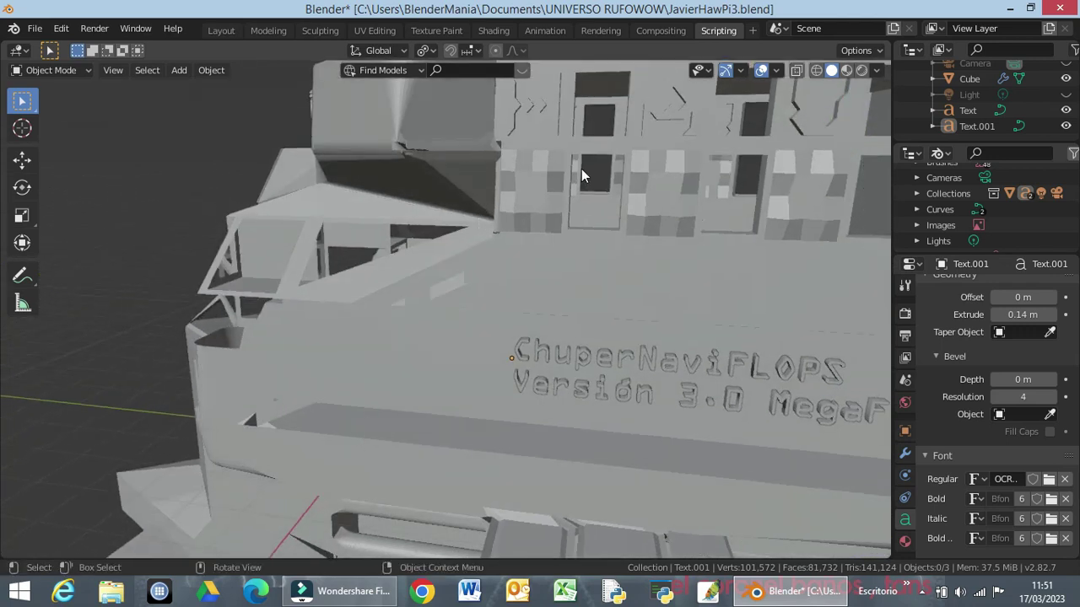
scroll(598, 147, down, 3)
mouse_move(591, 252)
middle_down()
mouse_move(582, 268)
mouse_move(659, 278)
mouse_move(721, 258)
mouse_move(704, 267)
mouse_move(691, 256)
middle_up()
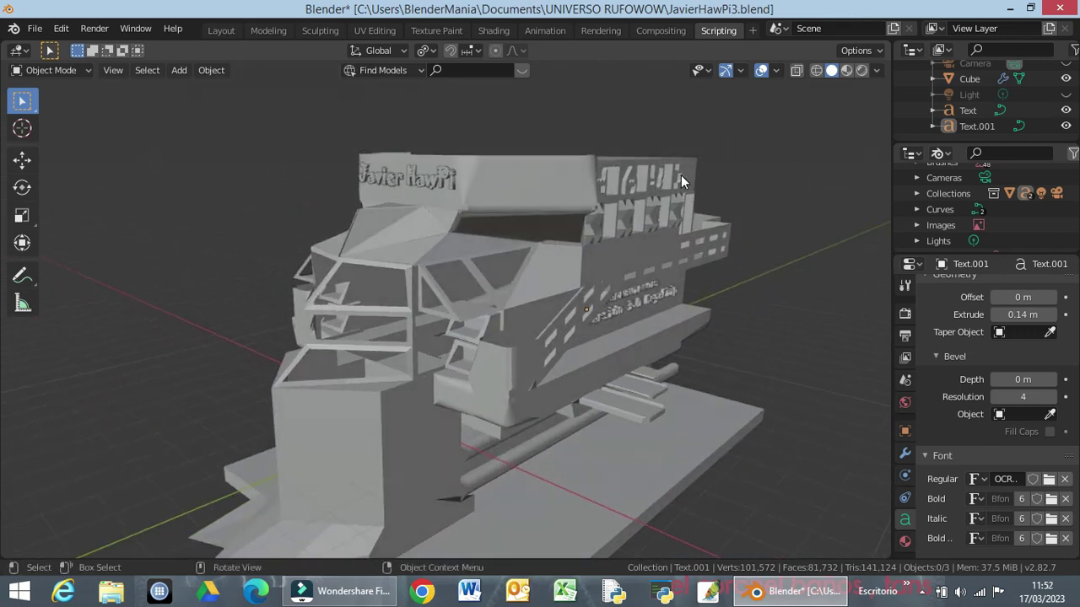
middle_drag(461, 287, 552, 275)
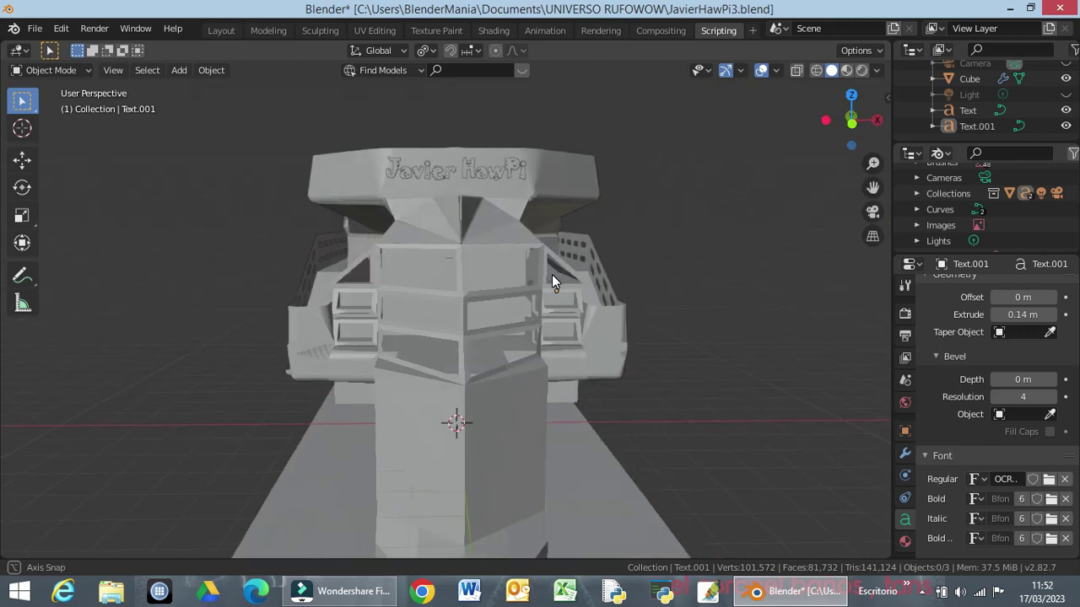
Step: Save the current scene, then open JavierHawPi2.blend from the recent files list
click(32, 30)
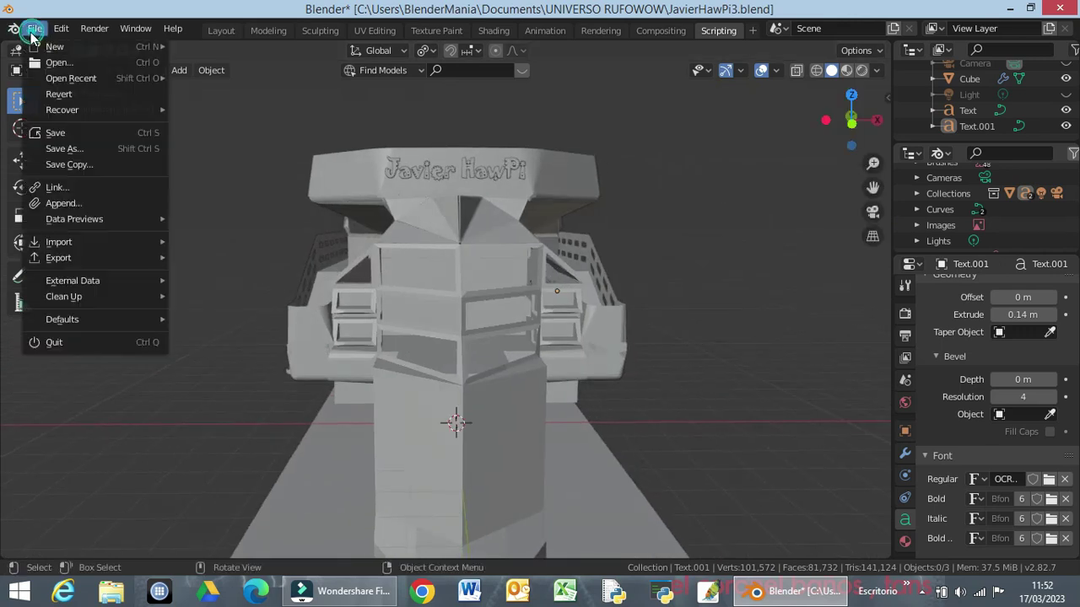
click(66, 135)
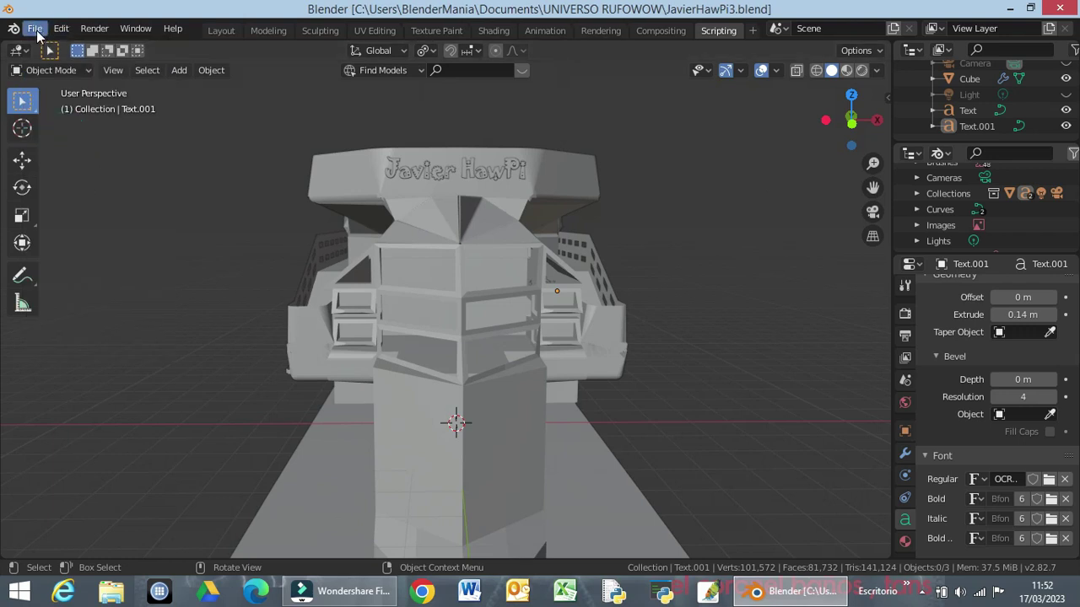
click(38, 31)
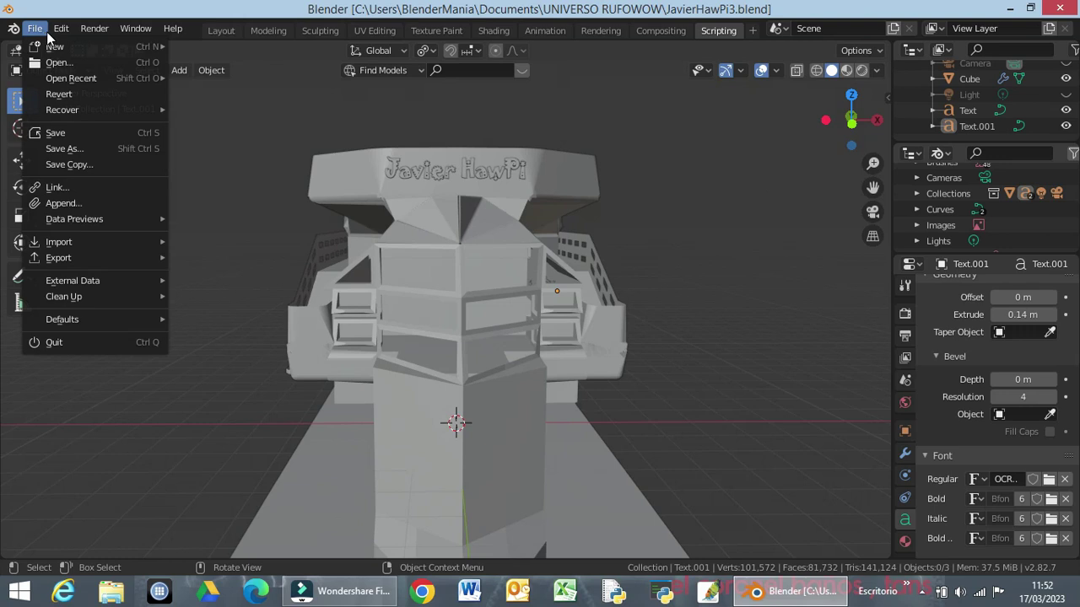
click(32, 30)
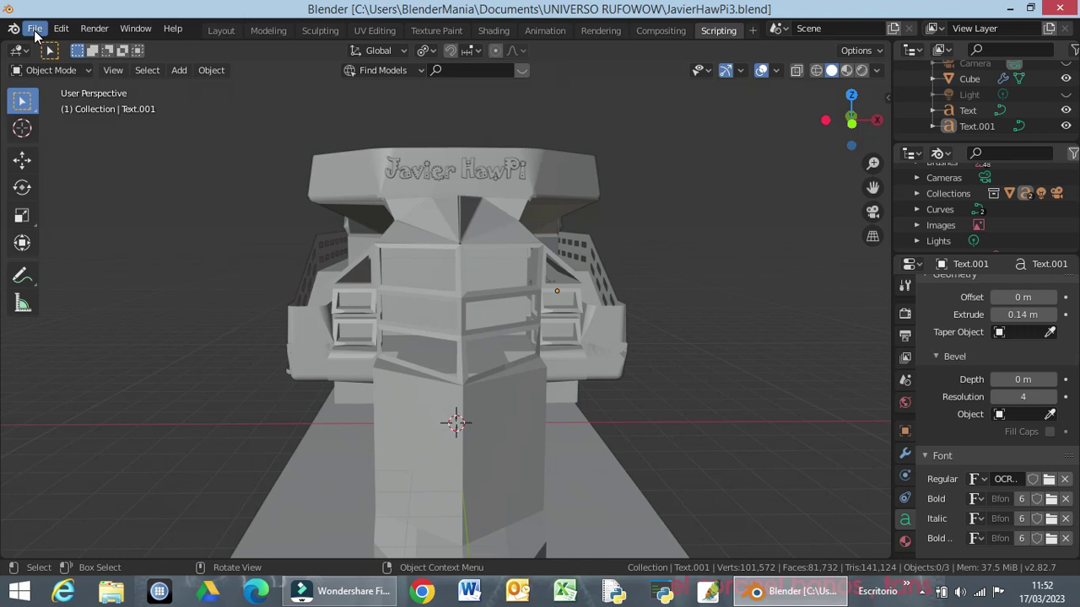
click(36, 36)
mouse_move(71, 78)
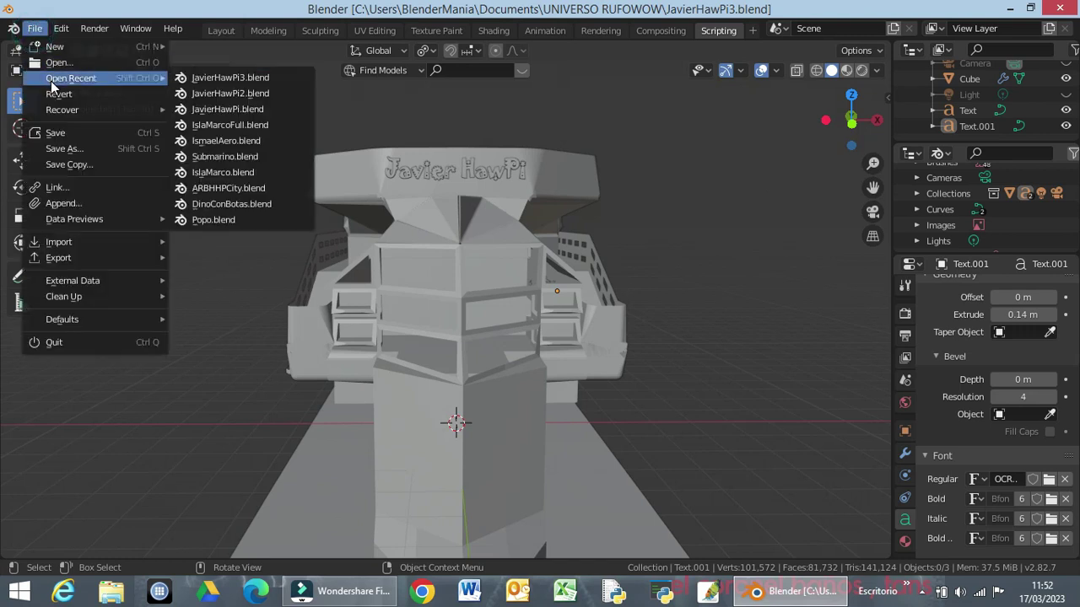
click(216, 93)
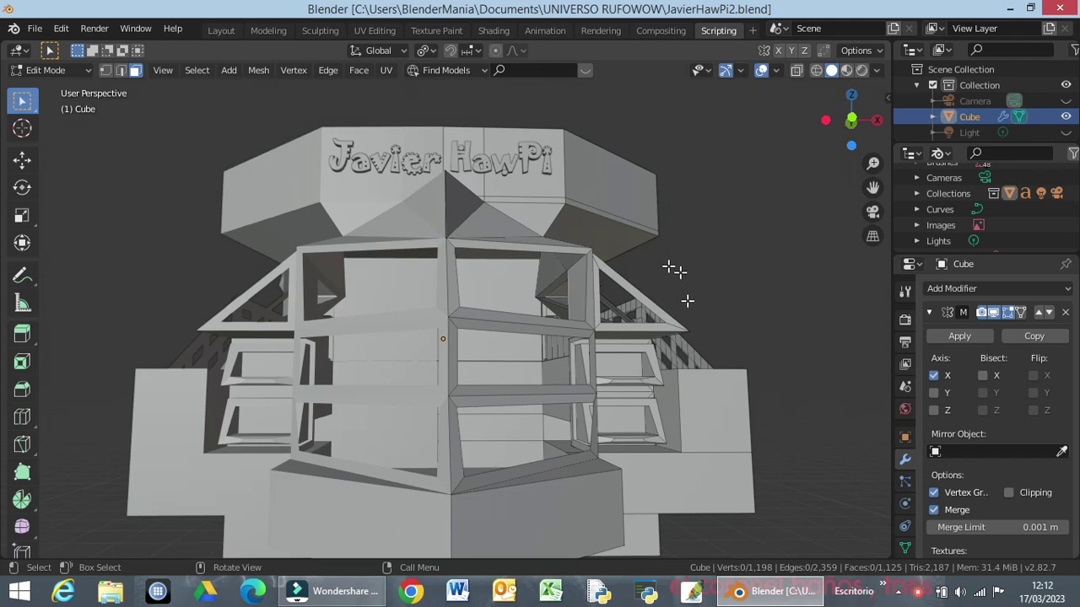
Step: Select the upper face plus its adjacent triangle by the mirror line, then view from the front
mouse_move(680, 325)
middle_down()
mouse_move(684, 258)
mouse_move(677, 291)
mouse_move(667, 289)
middle_up()
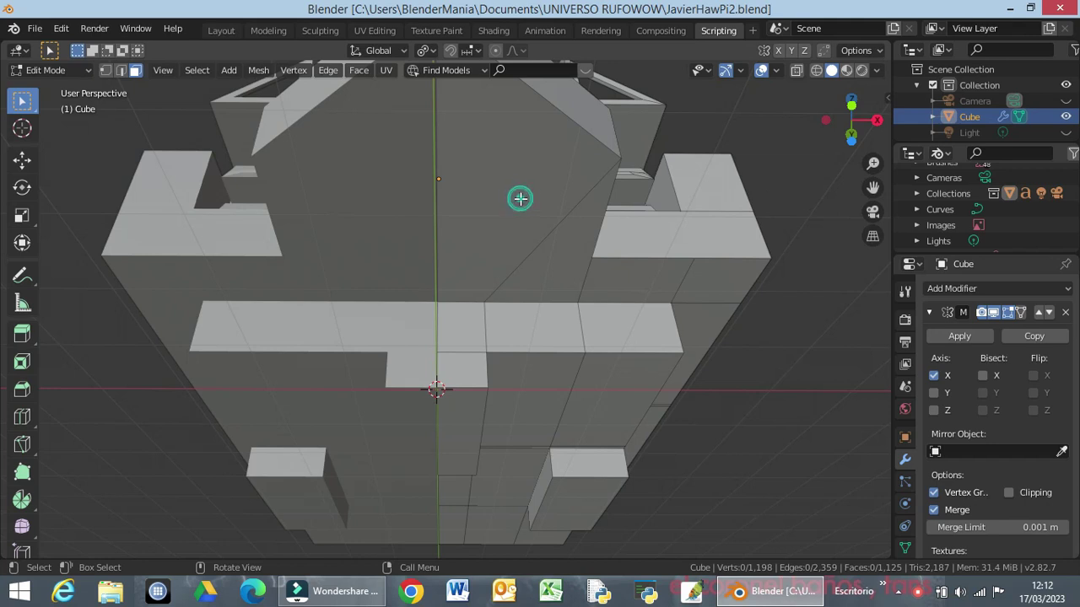
click(520, 199)
shift+click(555, 259)
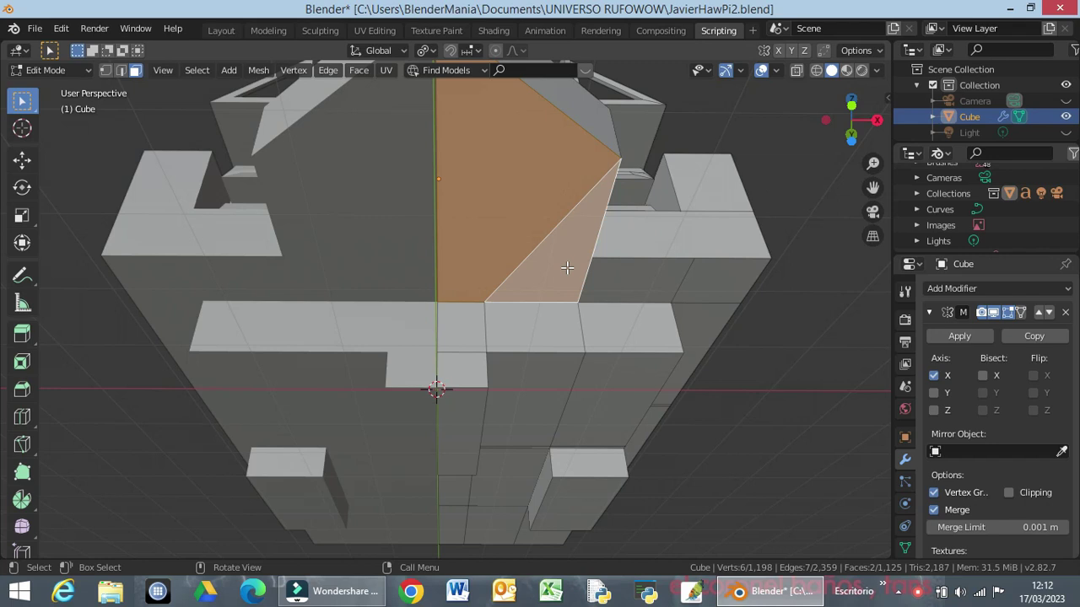
key(KP_1)
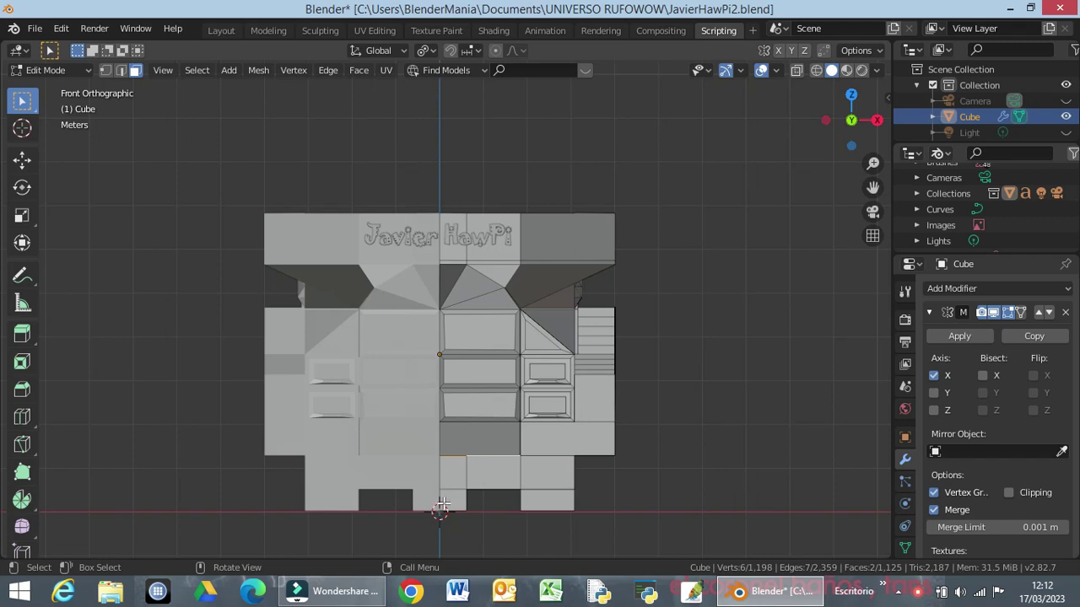
scroll(465, 485, down, 5)
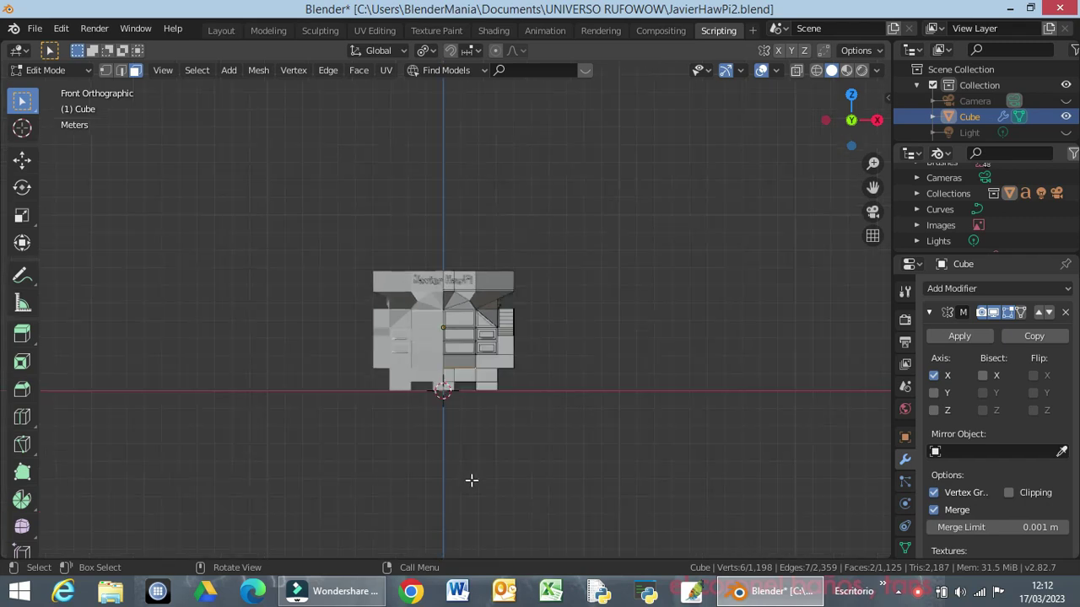
scroll(472, 482, down, 5)
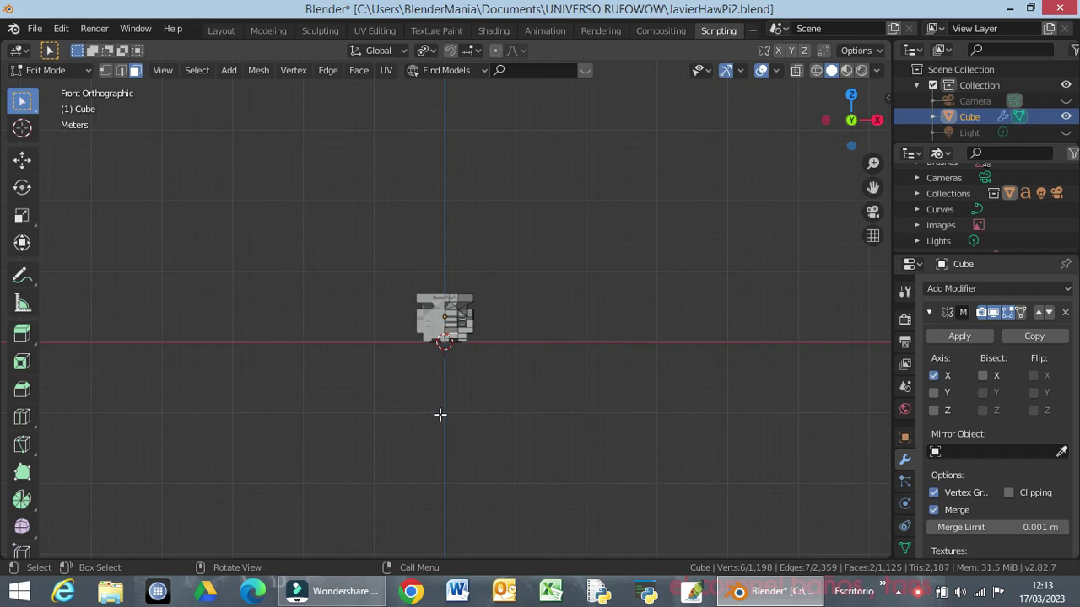
Step: Try a Z-axis extrusion, cancel it, and recheck the mesh back in front view
key(e)
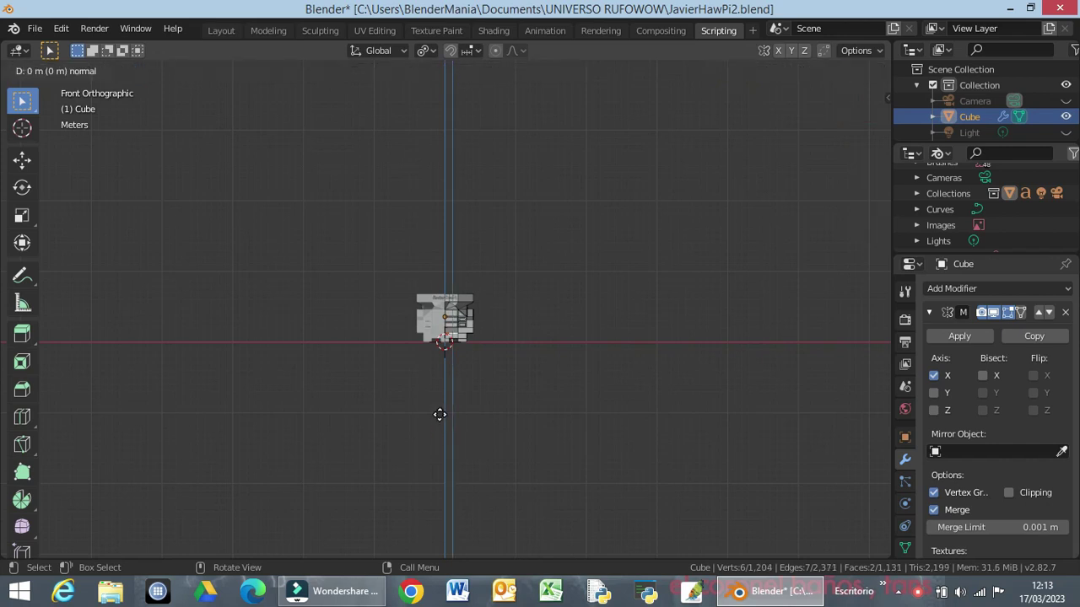
key(z)
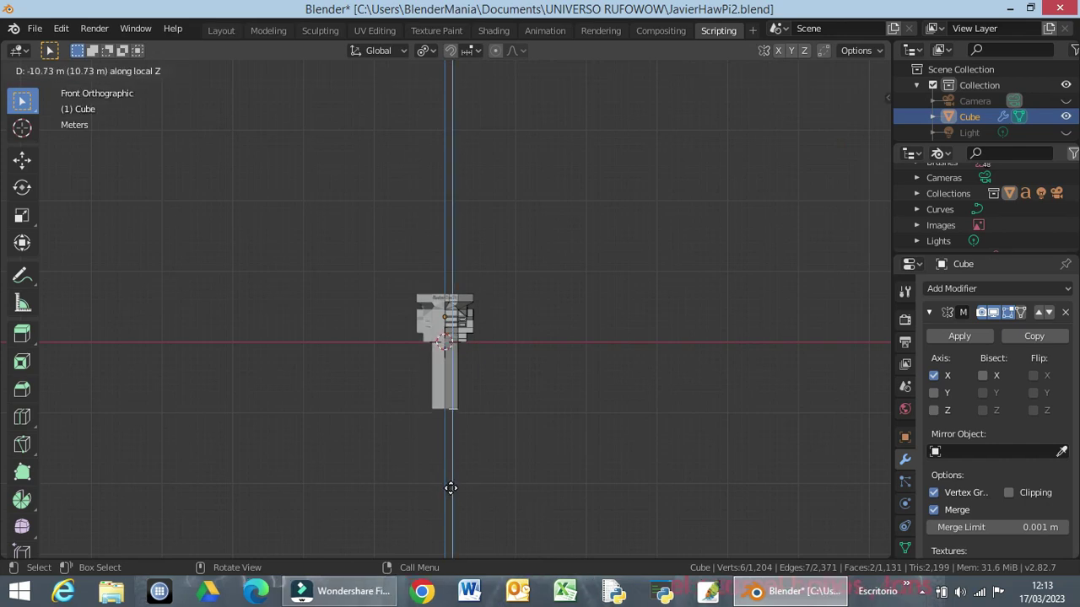
key(Escape)
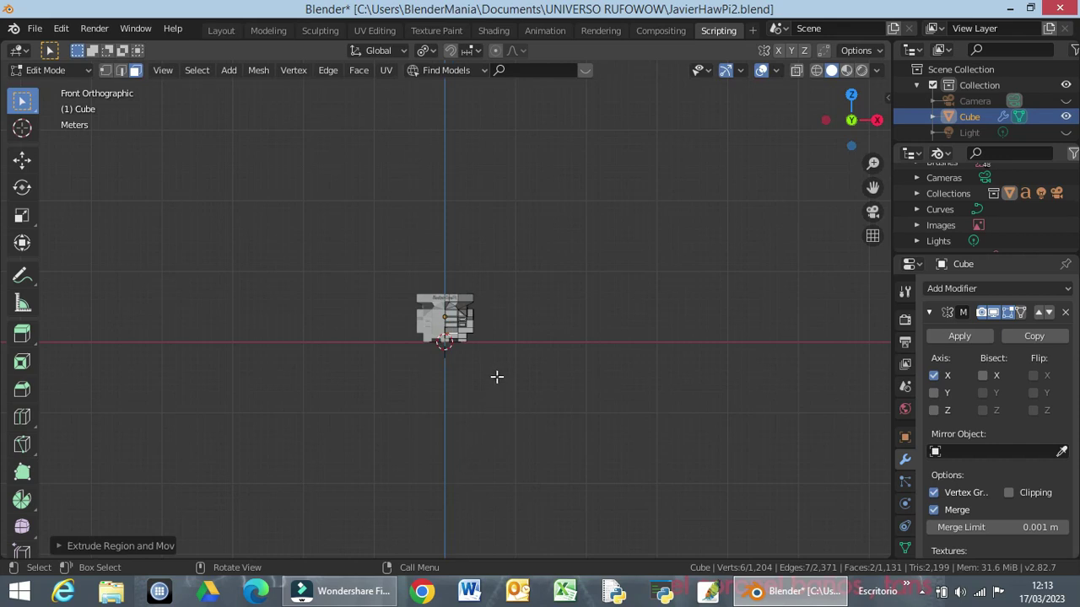
scroll(494, 378, up, 5)
scroll(489, 388, up, 2)
scroll(488, 394, up, 1)
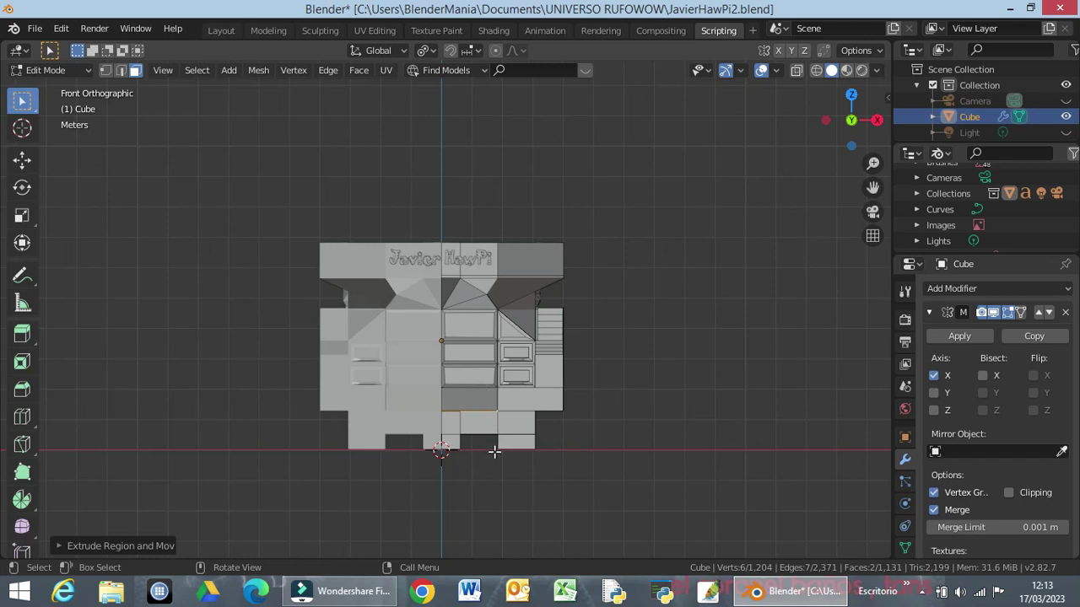
key(KP_5)
middle_drag(495, 453, 537, 203)
scroll(526, 279, down, 5)
key(KP_1)
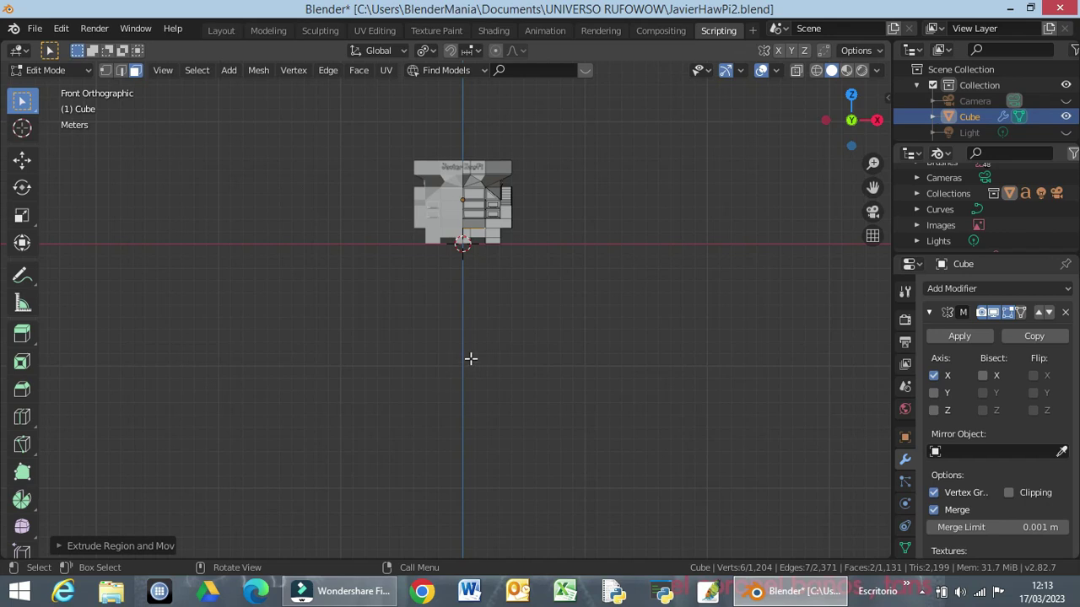
Step: Extrude the bottom faces about 11 m down along local Z and return to Object Mode
key(e)
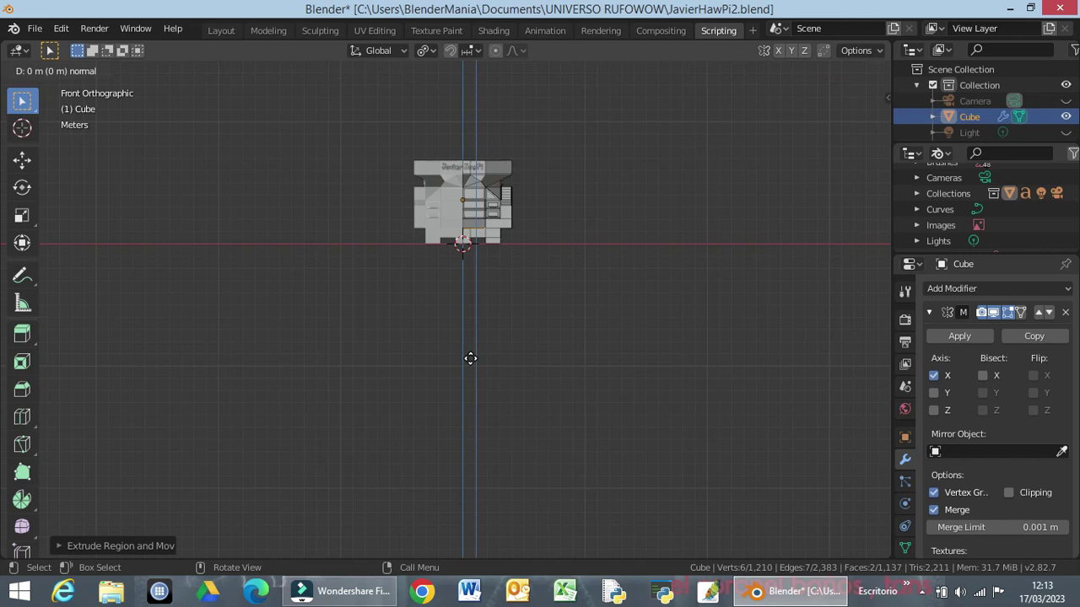
key(z)
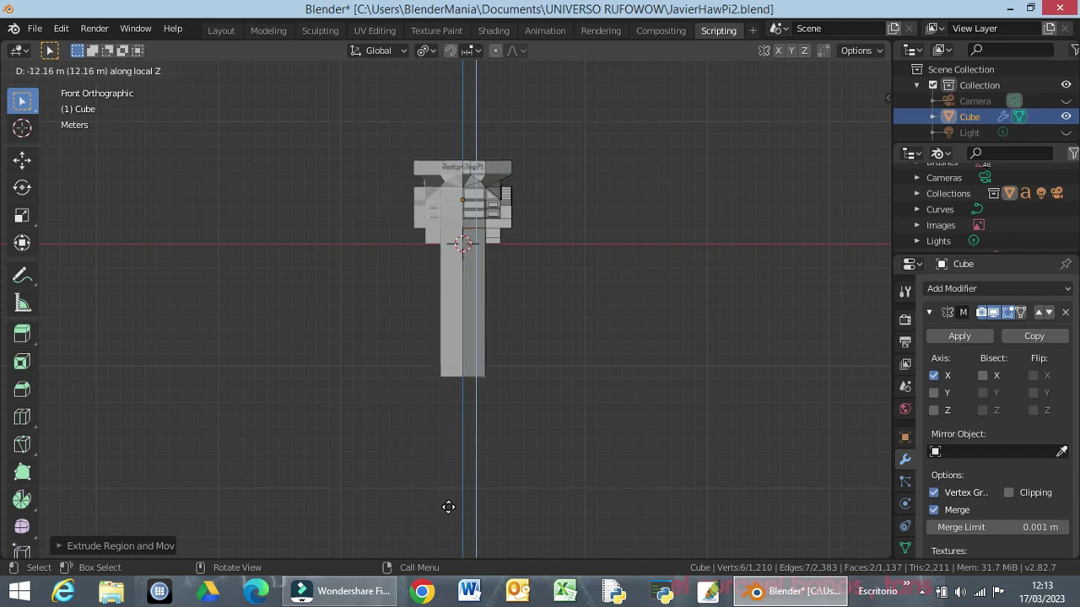
click(449, 496)
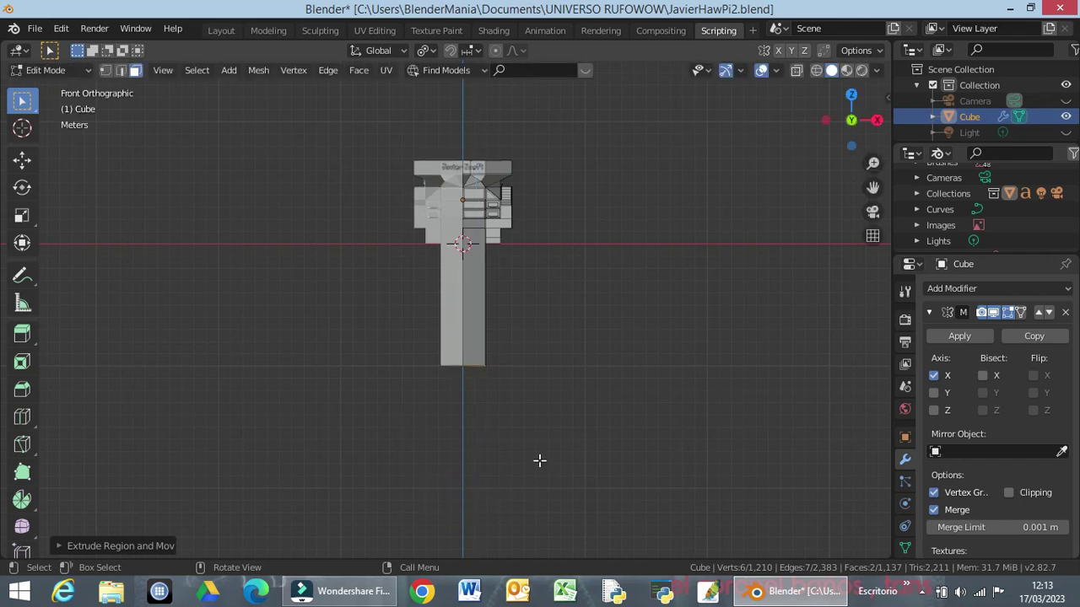
key(Tab)
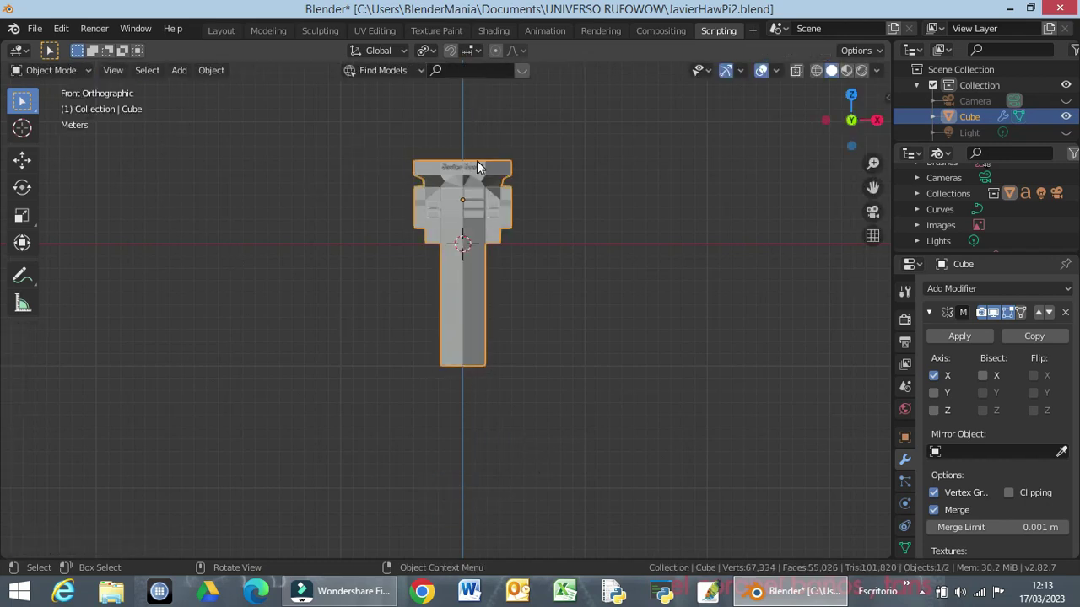
Step: Box-select the tower Cube and the engraved Text object together
click(468, 173)
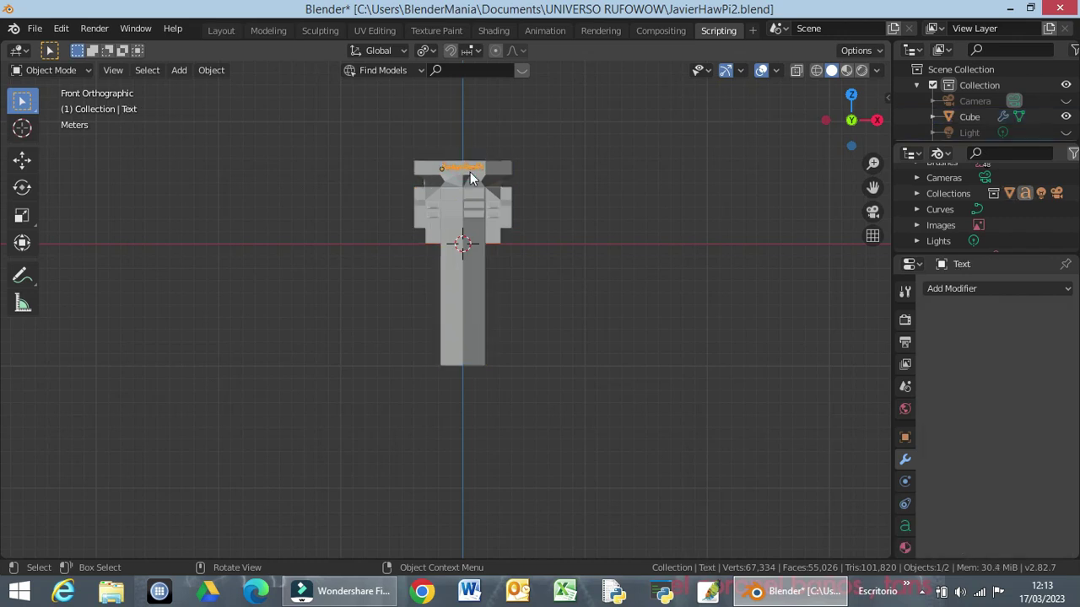
click(488, 174)
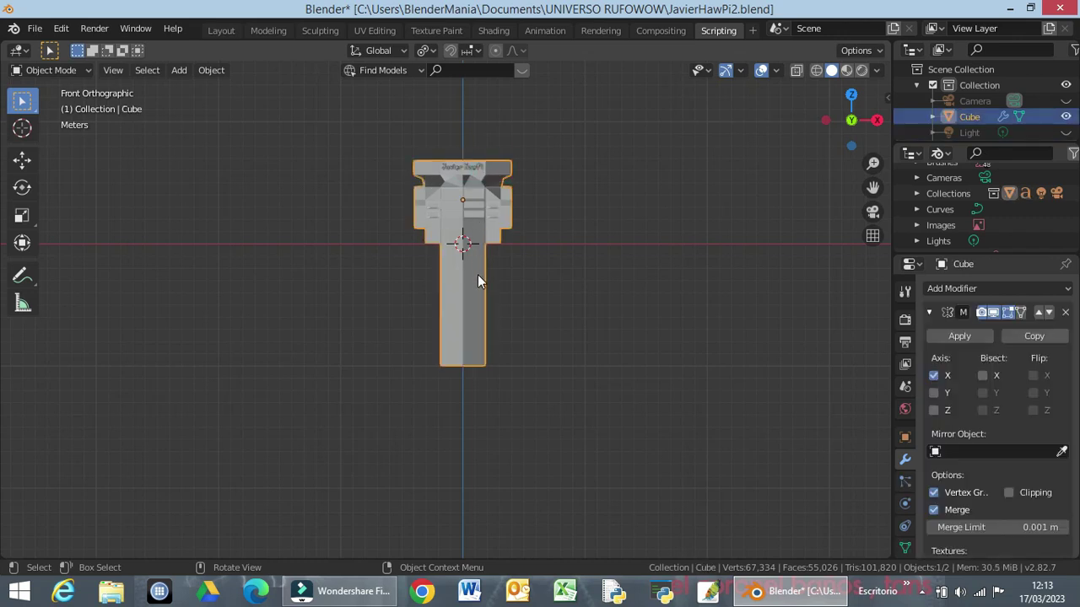
scroll(477, 274, up, 2)
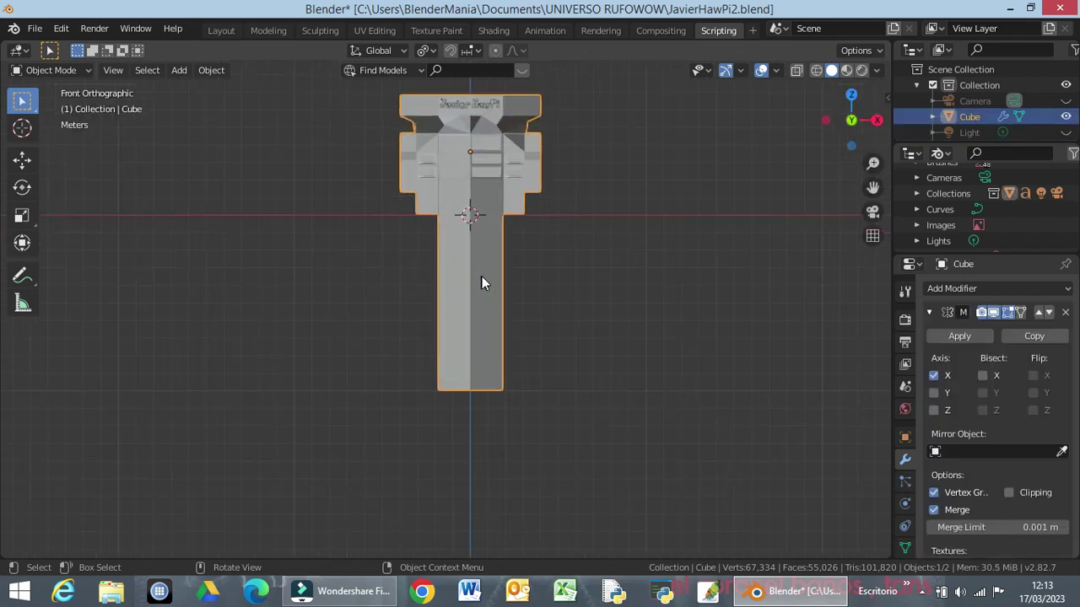
click(485, 105)
click(532, 111)
click(352, 108)
mouse_move(366, 81)
mouse_down()
mouse_move(542, 417)
mouse_move(572, 420)
mouse_up()
Step: Raise both objects 9.975 m along global Z
key(g)
key(z)
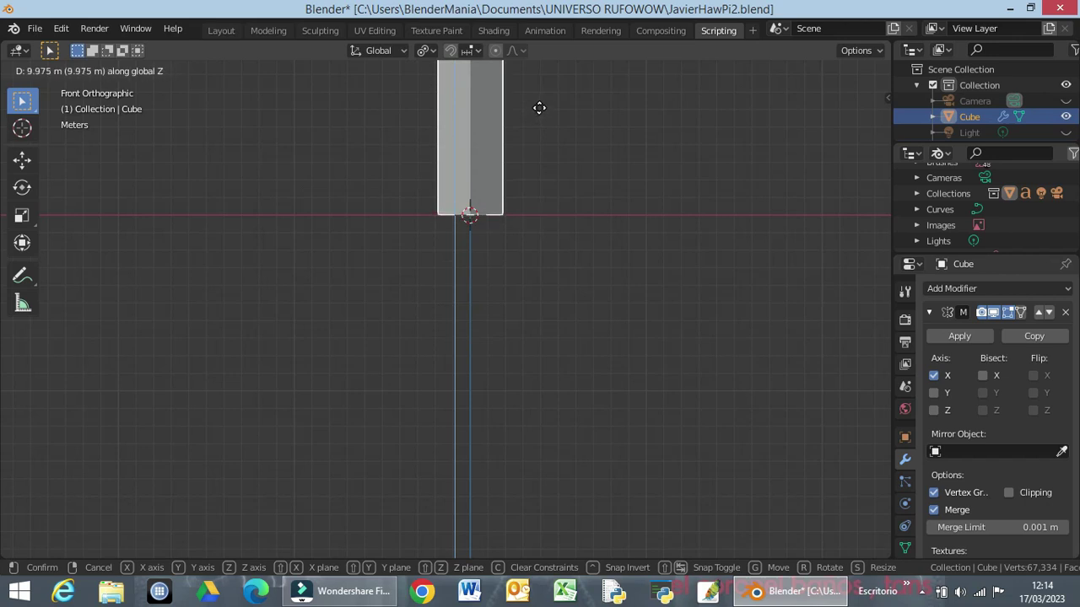
click(540, 107)
Step: Deselect everything and orbit to an angled perspective view of the tower
click(569, 268)
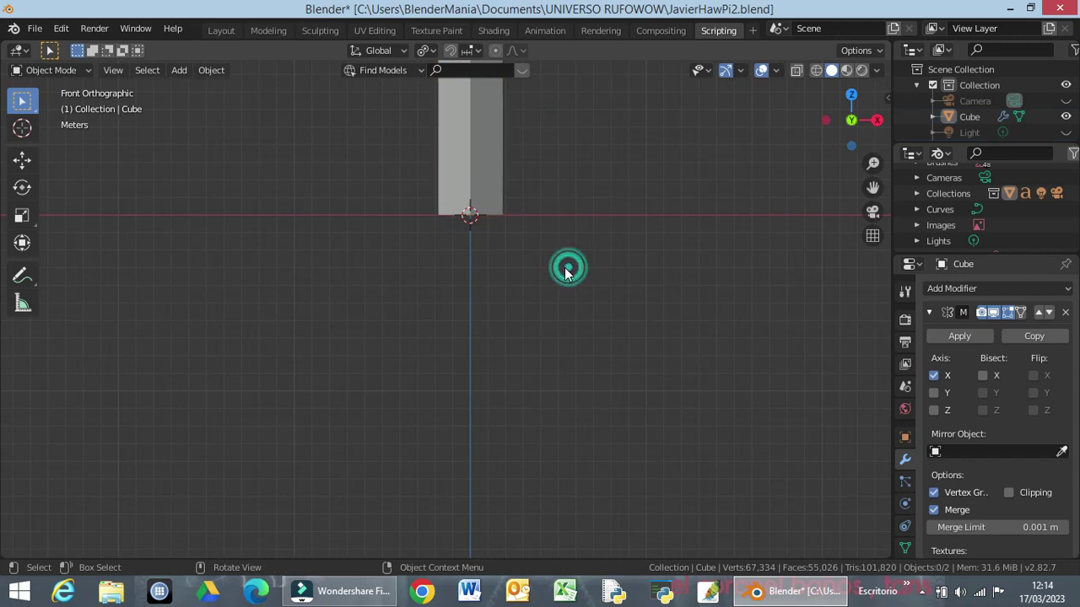
middle_drag(570, 268, 572, 302)
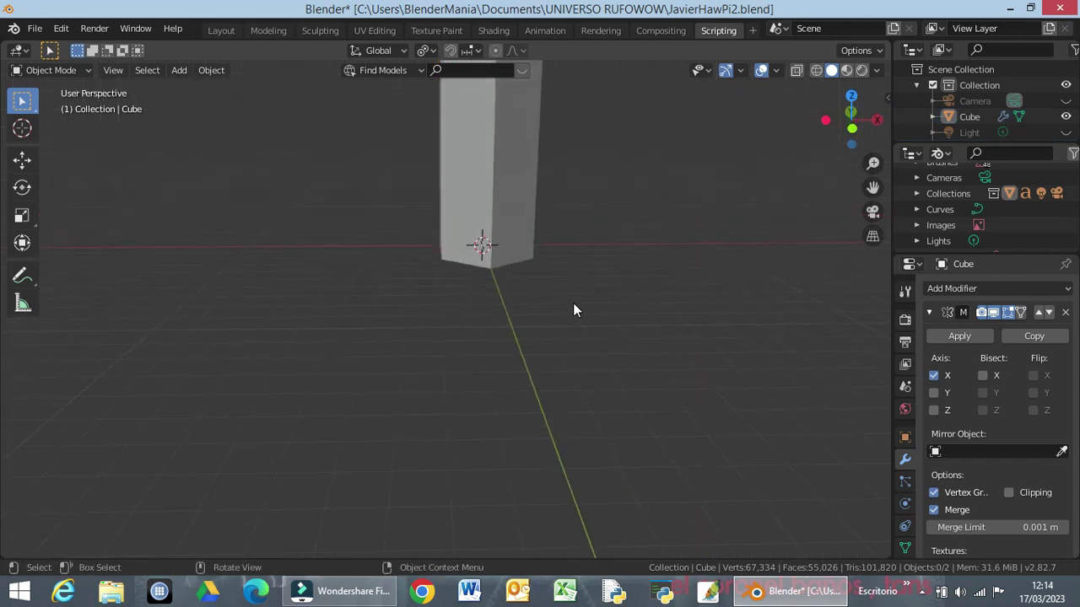
scroll(572, 299, up, 3)
scroll(573, 295, down, 6)
scroll(569, 300, down, 2)
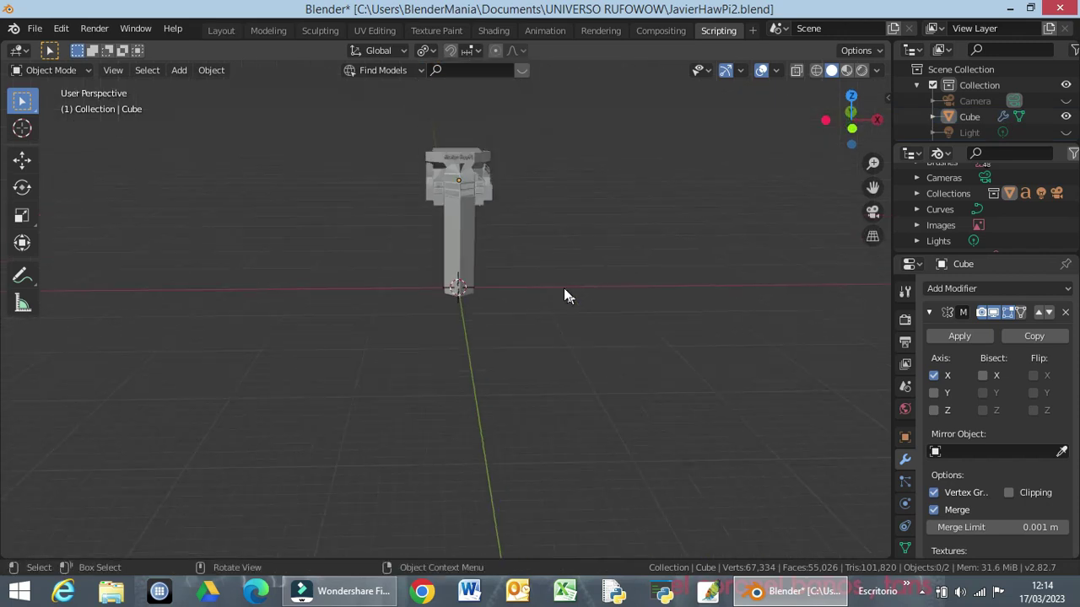
mouse_move(522, 239)
middle_down()
mouse_move(532, 253)
mouse_move(416, 245)
mouse_move(491, 241)
mouse_move(471, 241)
middle_up()
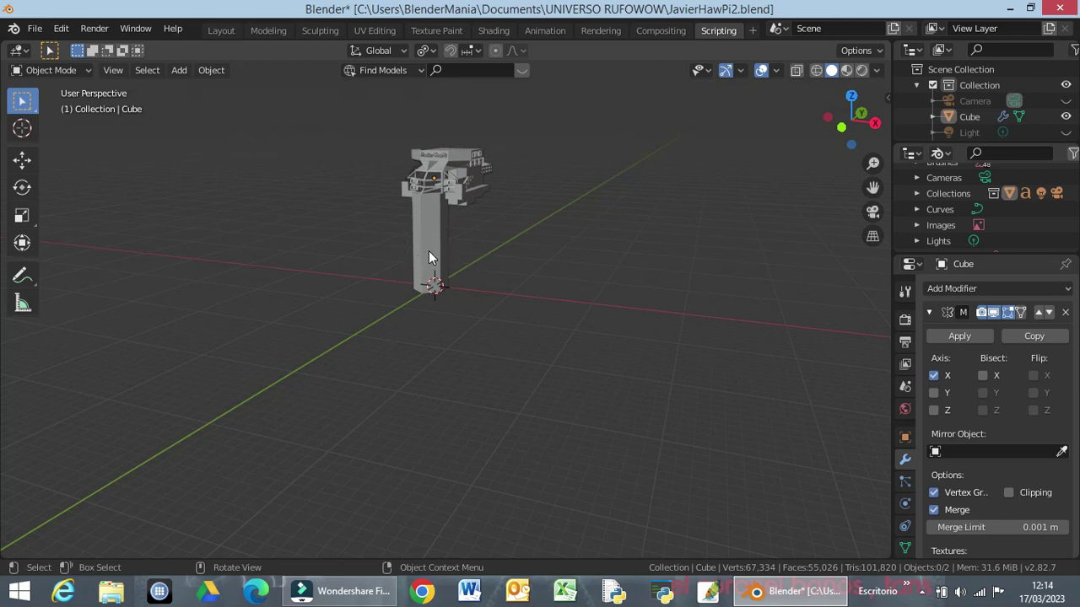
Step: Select the tower Cube, enter Edit Mode, and zoom in on the base column
click(429, 249)
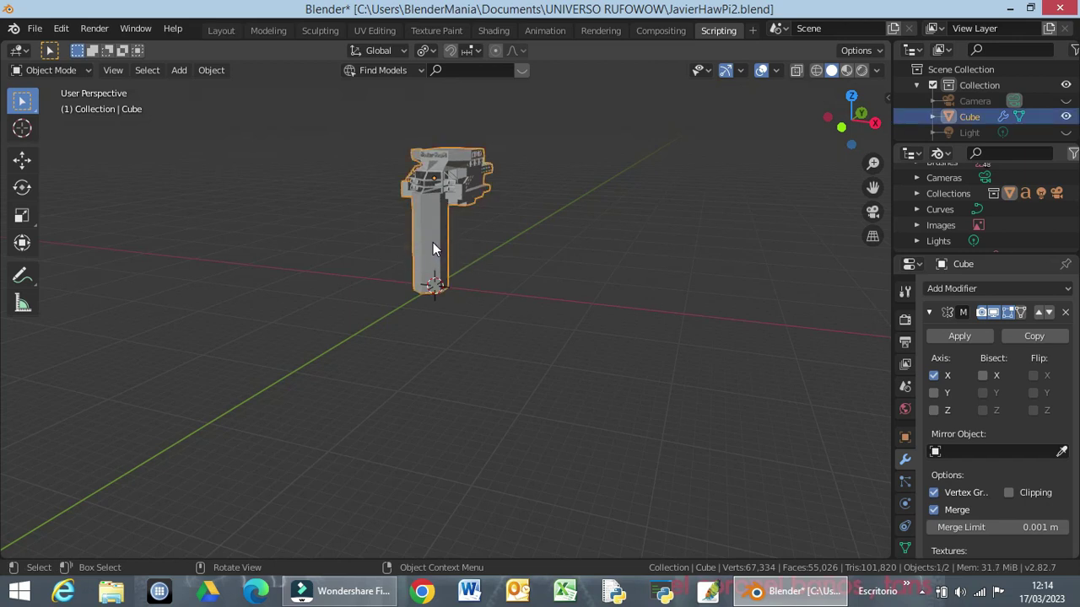
key(Tab)
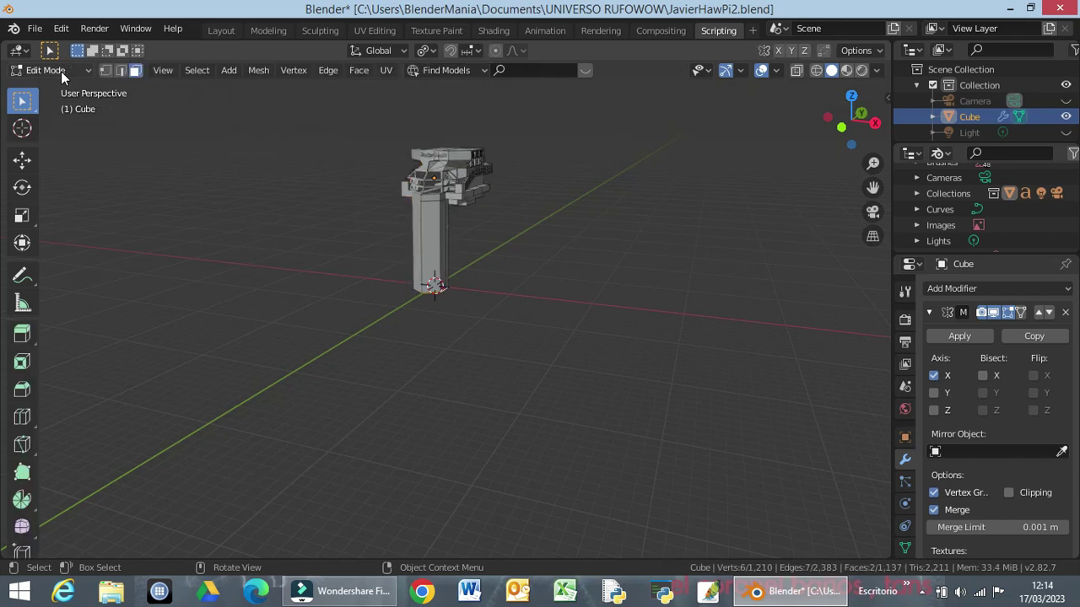
scroll(442, 273, up, 5)
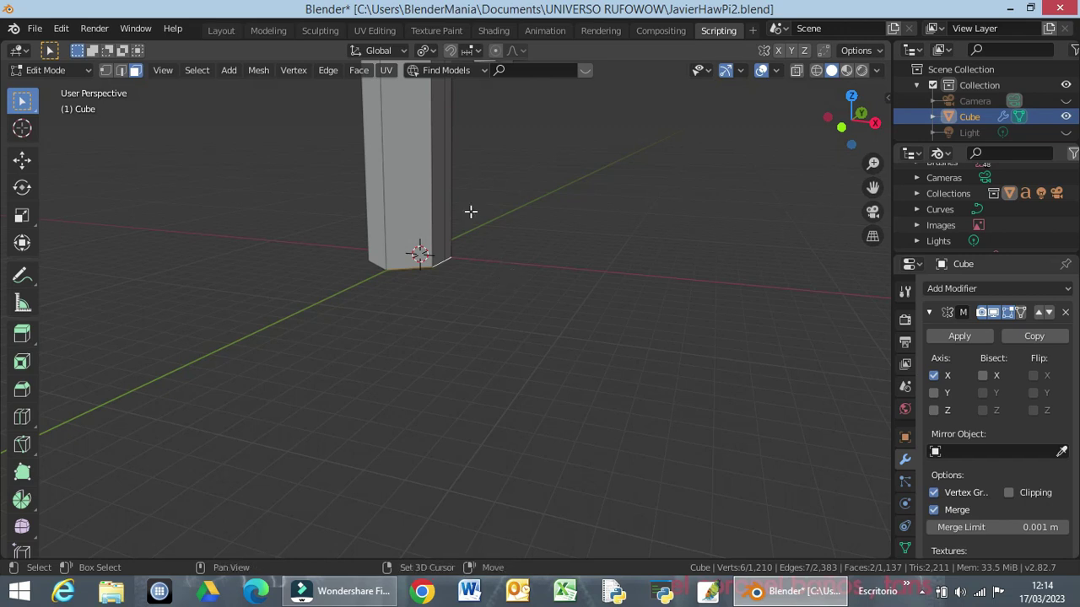
middle_drag(466, 224, 487, 342)
scroll(487, 342, up, 2)
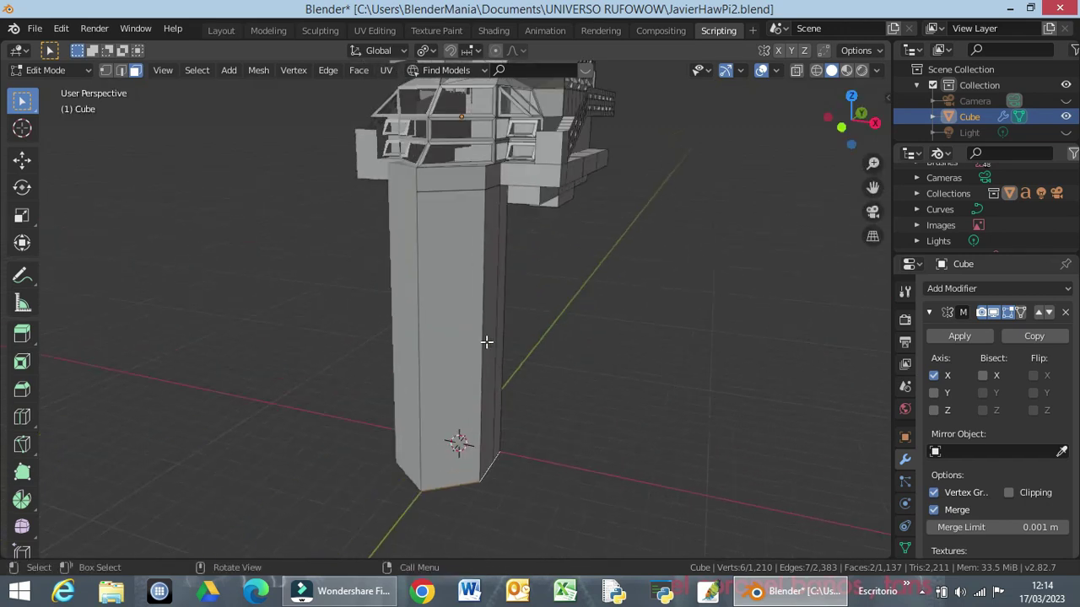
scroll(487, 338, up, 1)
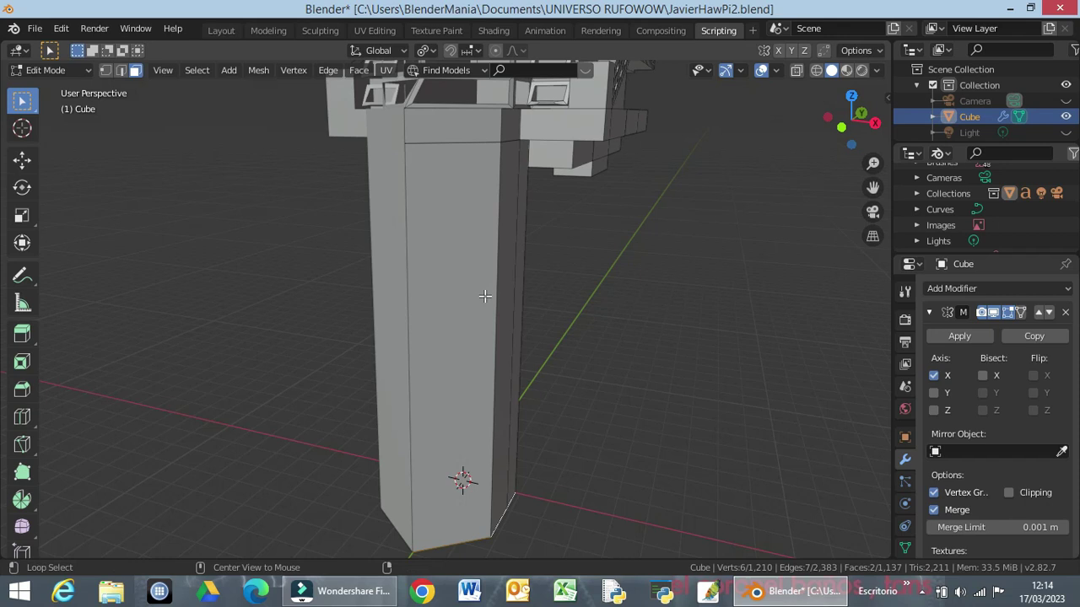
Step: Cut four evenly spaced horizontal edge loops across the base column, then deselect them
alt+click(482, 292)
mouse_move(555, 308)
middle_down()
mouse_move(475, 327)
mouse_move(544, 311)
middle_up()
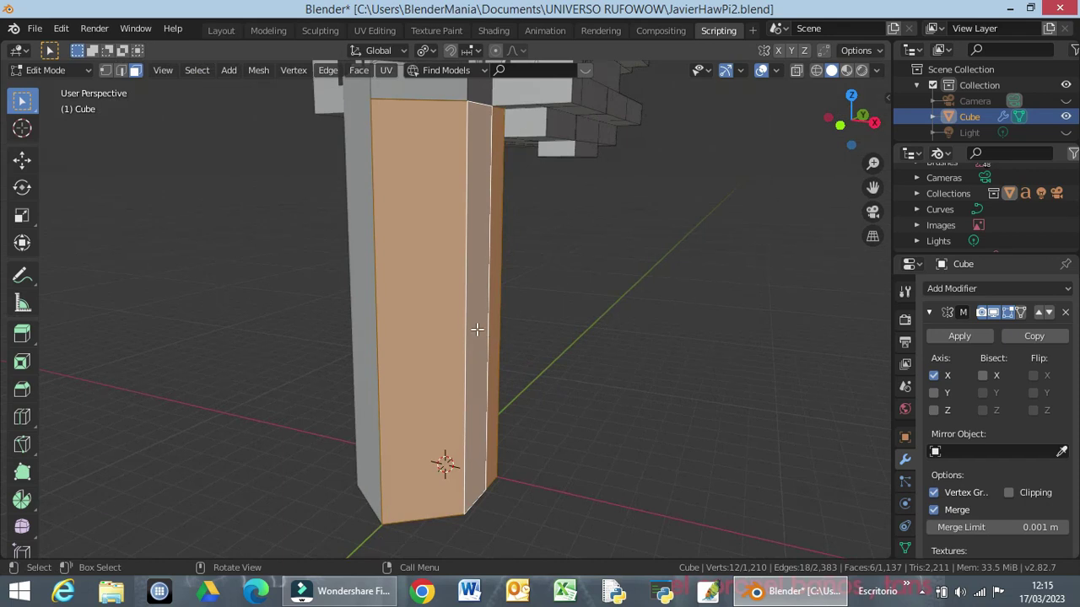
key(ctrl+r)
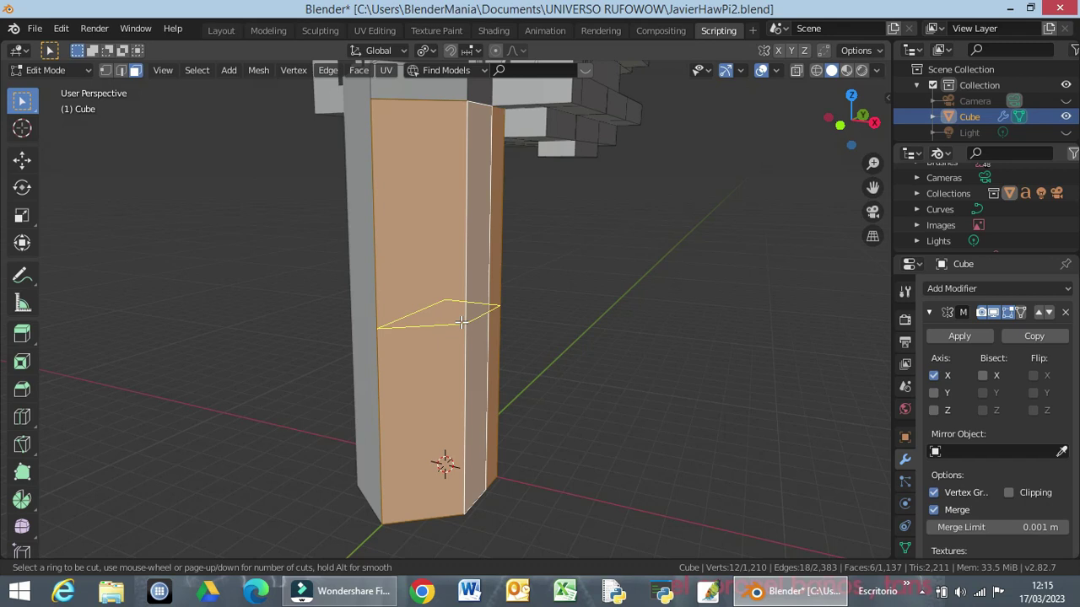
scroll(462, 322, up, 1)
scroll(462, 317, up, 1)
scroll(461, 317, up, 1)
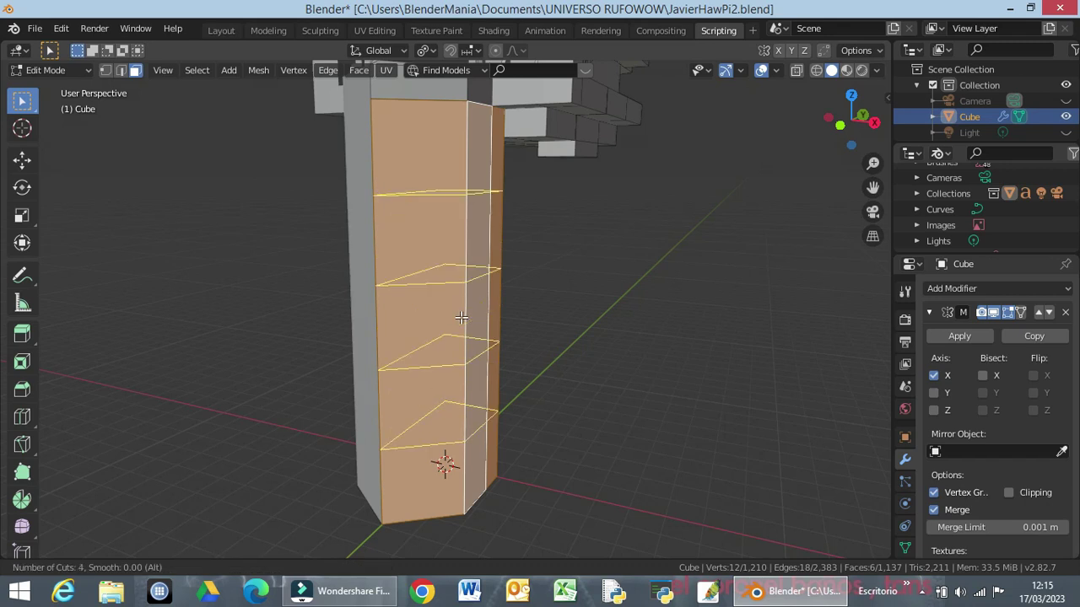
click(462, 317)
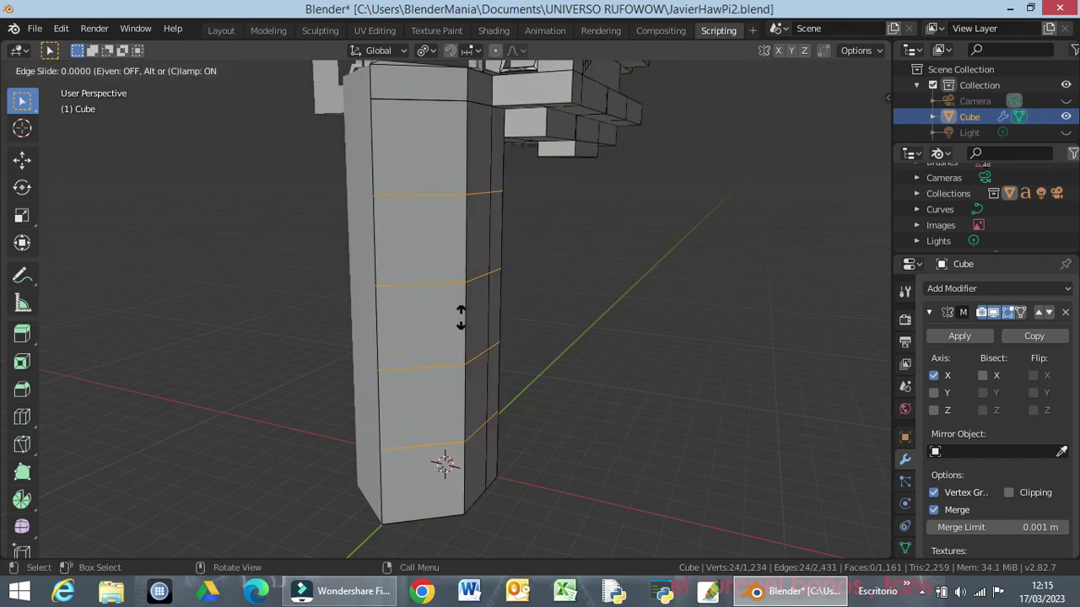
right_click(460, 317)
click(581, 305)
mouse_move(534, 406)
middle_down()
mouse_move(504, 414)
mouse_move(504, 379)
mouse_move(447, 385)
middle_up()
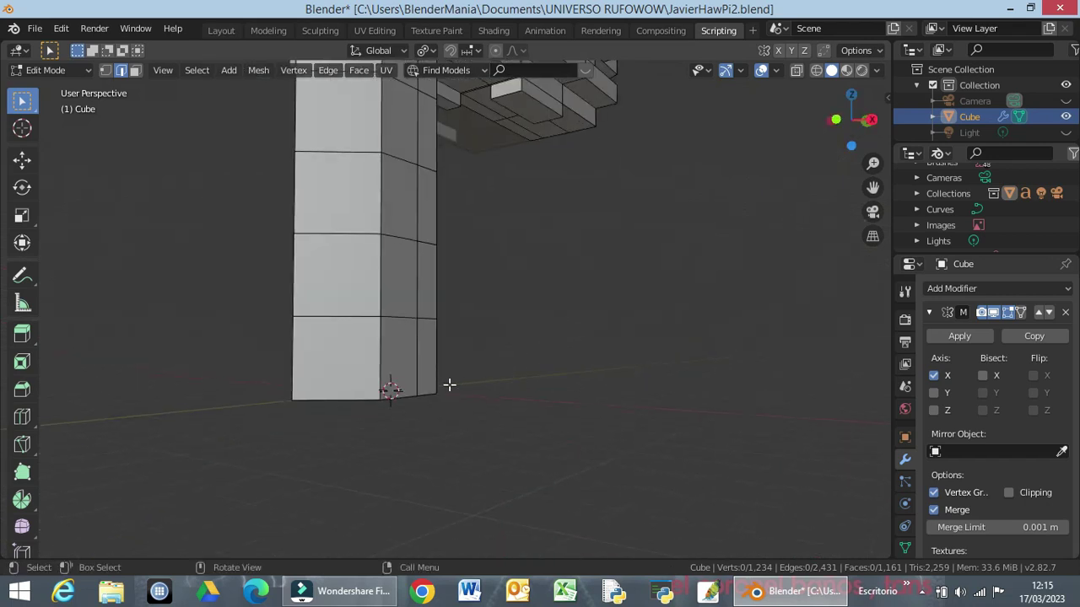
Step: Switch to face select and pick the column's bottom ring of faces
alt+click(363, 347)
click(456, 349)
click(134, 73)
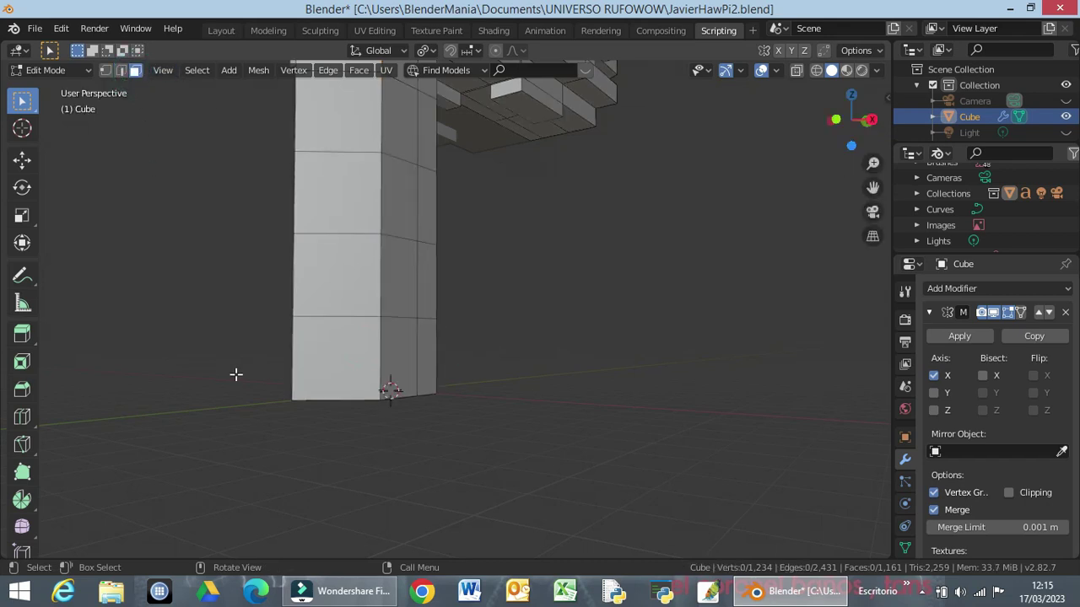
alt+click(361, 352)
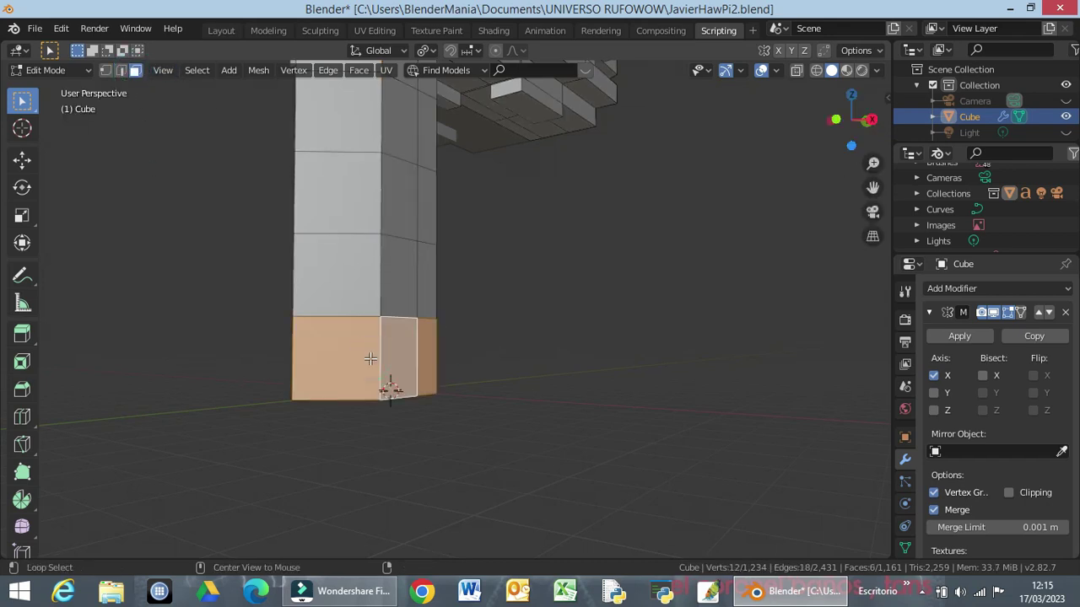
mouse_move(390, 386)
middle_down()
mouse_move(415, 444)
mouse_move(397, 441)
middle_up()
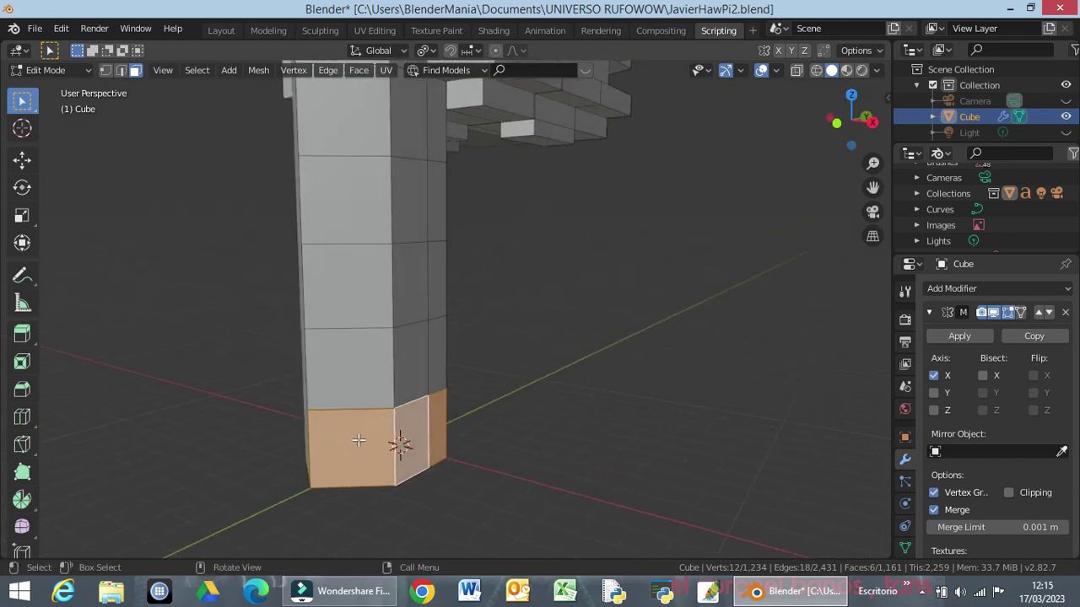
Step: Add two edge loops across the column's bottom section and deselect them
key(ctrl+r)
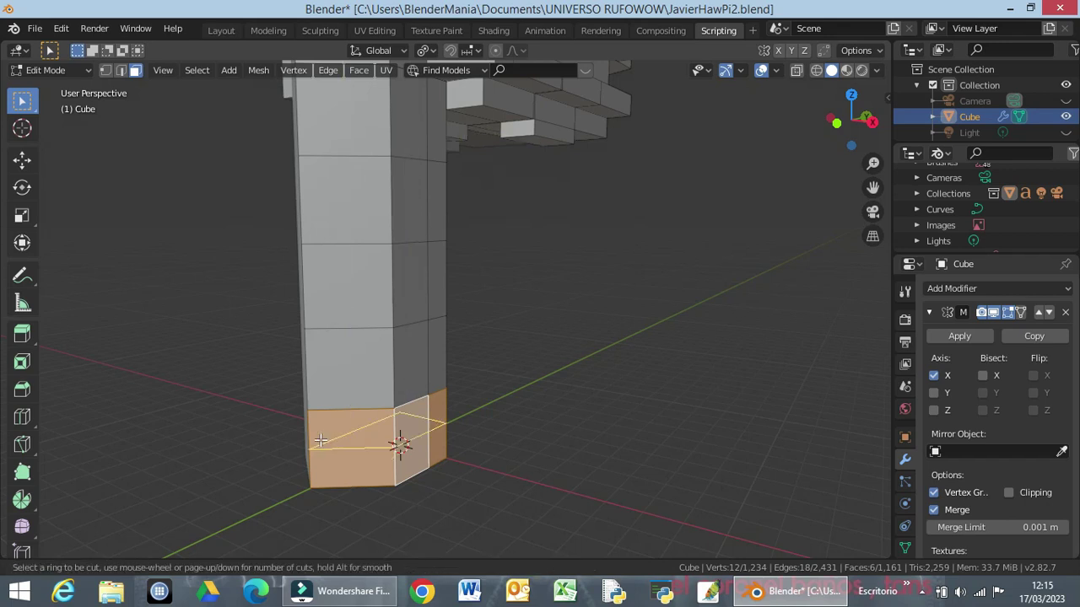
scroll(314, 439, up, 1)
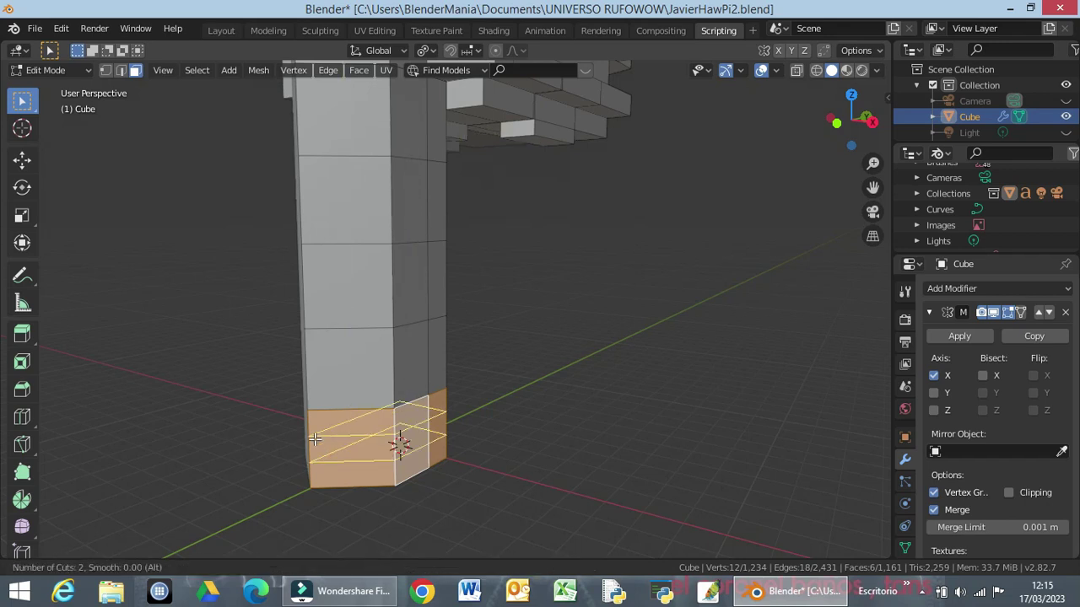
click(320, 436)
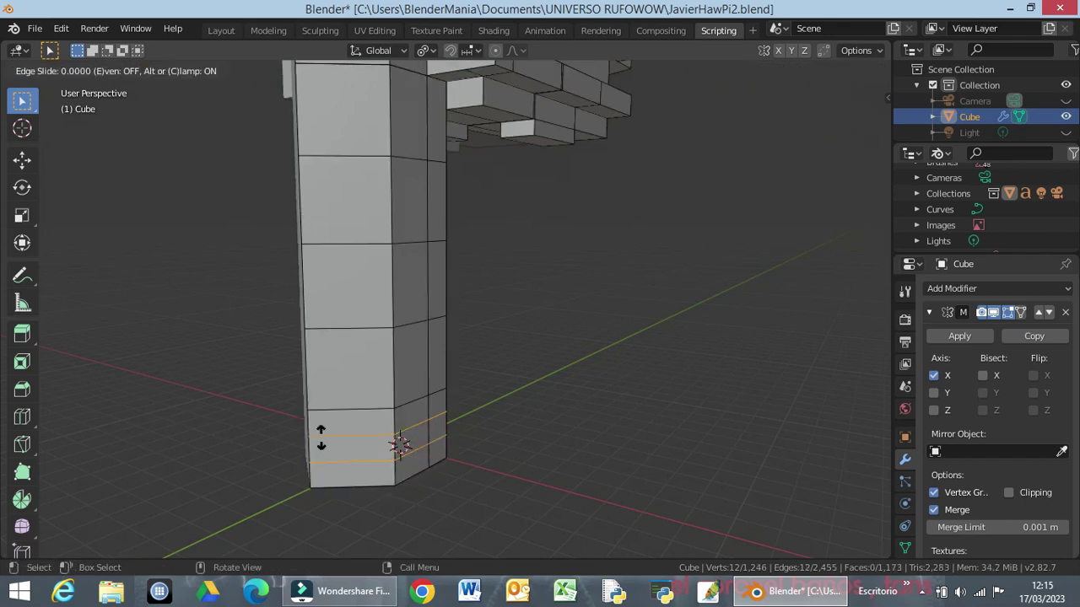
click(320, 437)
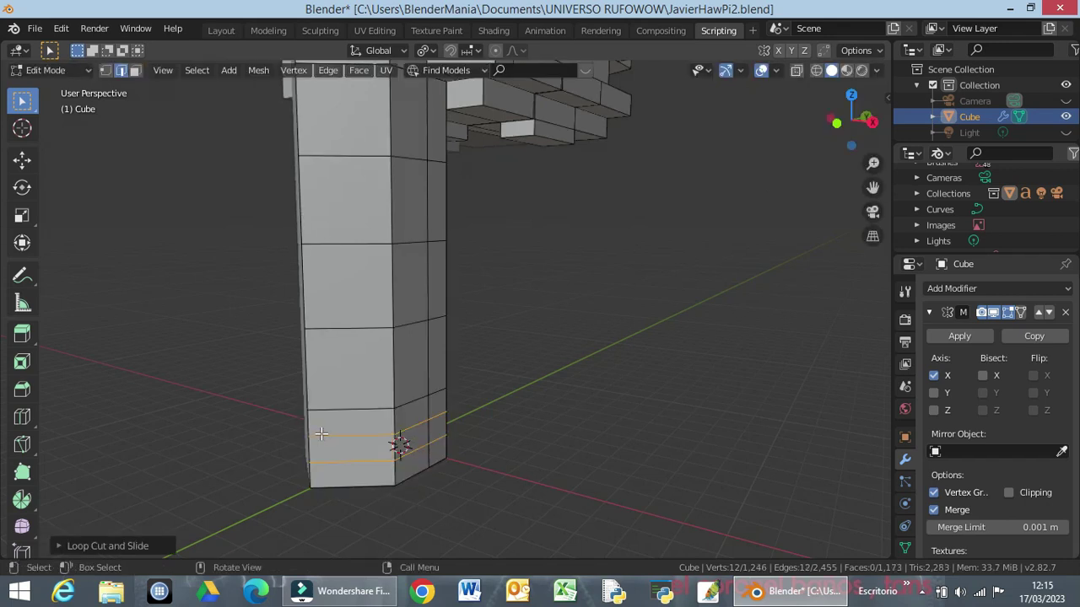
click(357, 276)
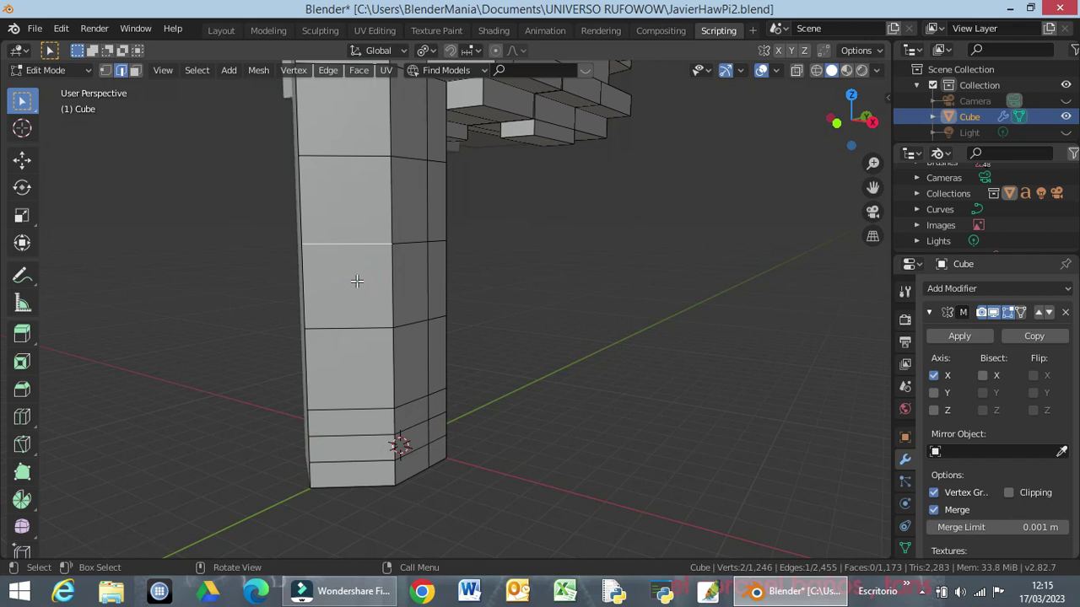
click(136, 71)
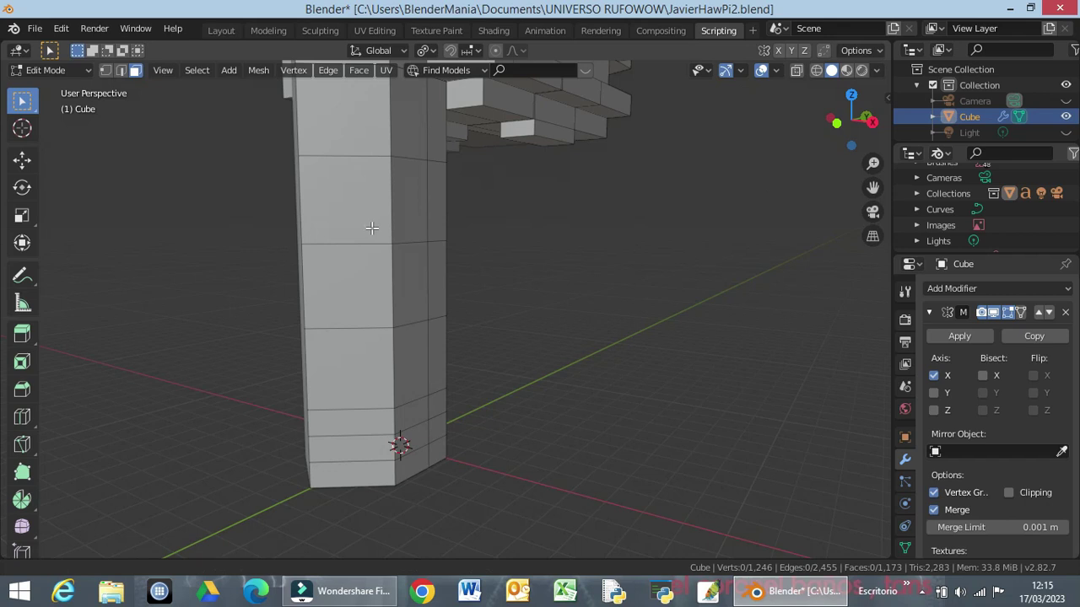
Step: Select the column's middle face ring and cut two centred edge loops through it
middle_drag(368, 223, 365, 282)
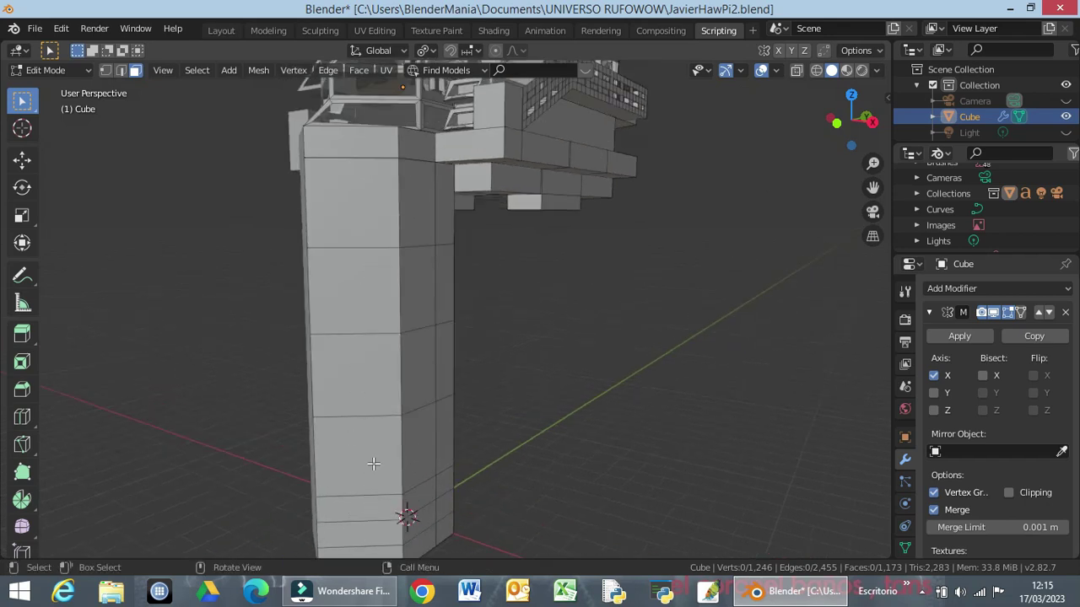
click(377, 361)
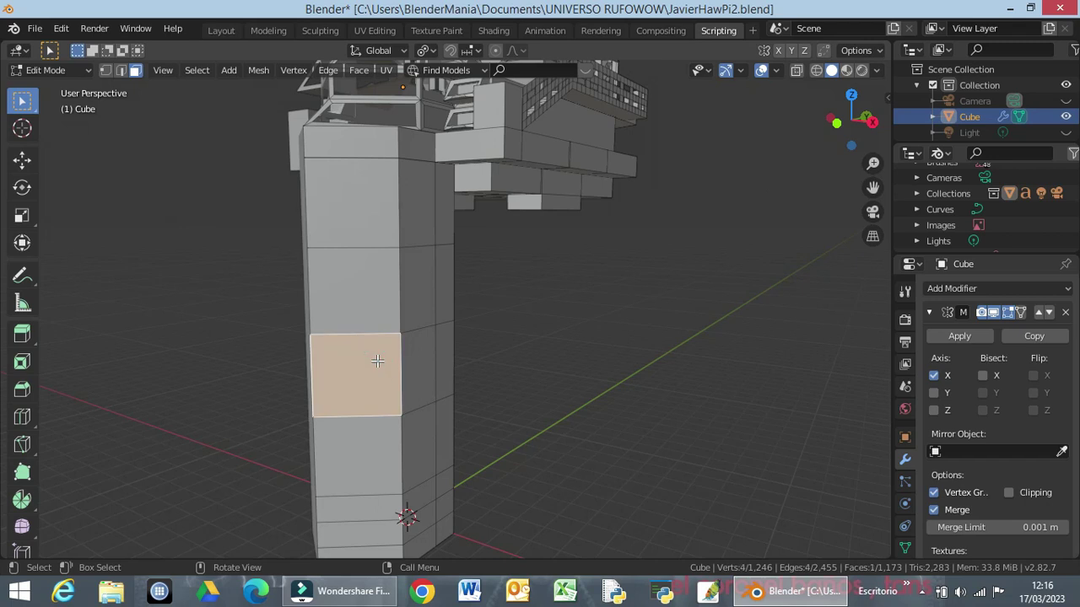
alt+click(385, 362)
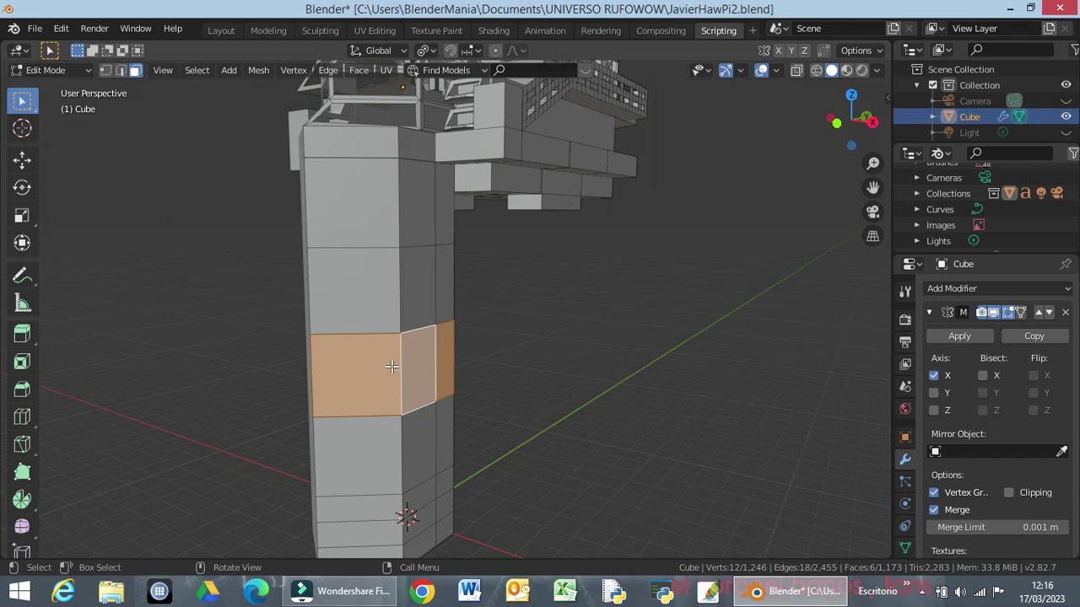
key(ctrl+r)
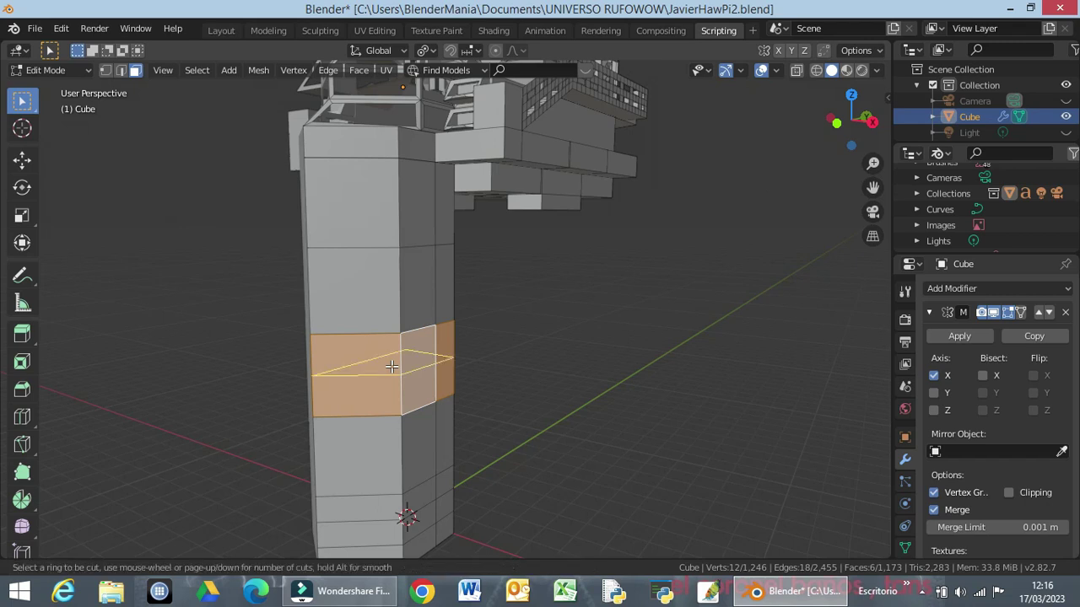
scroll(392, 365, up, 1)
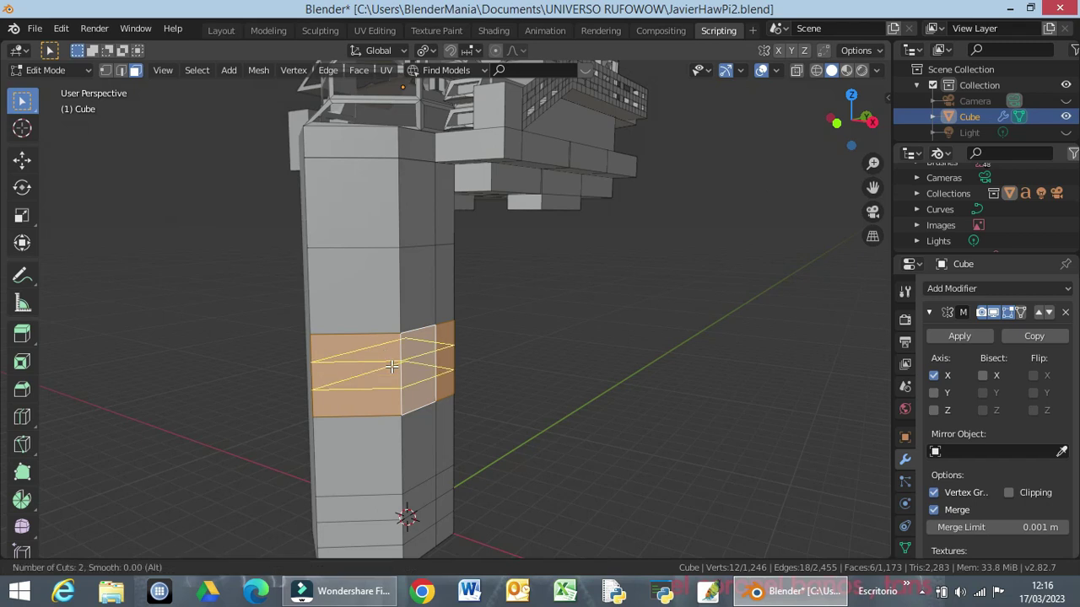
click(392, 366)
right_click(391, 365)
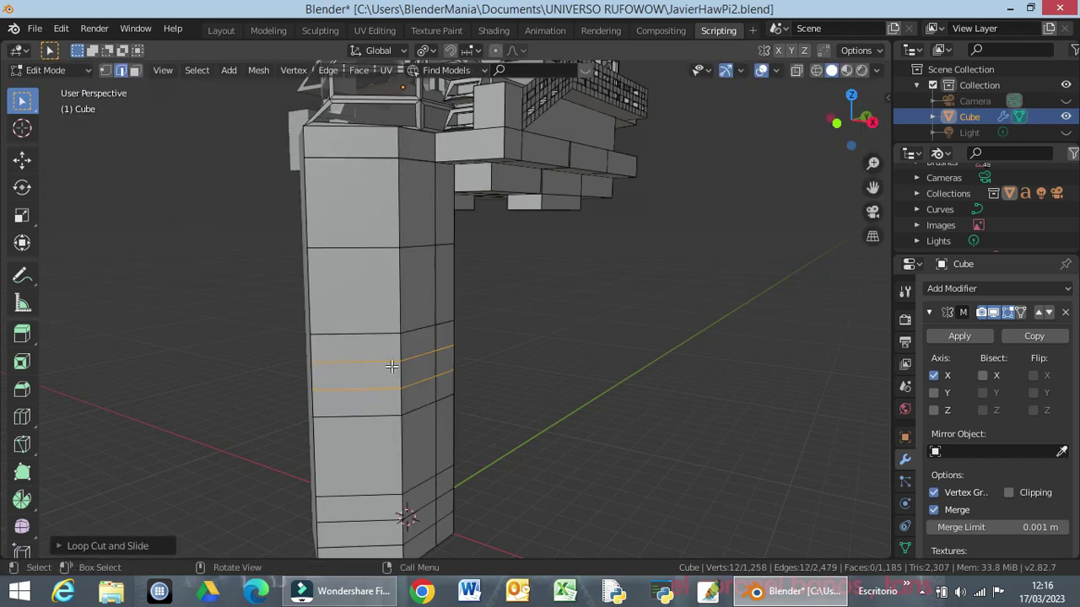
Step: Deselect the loops and, in face mode, select a face near the column's top
click(381, 215)
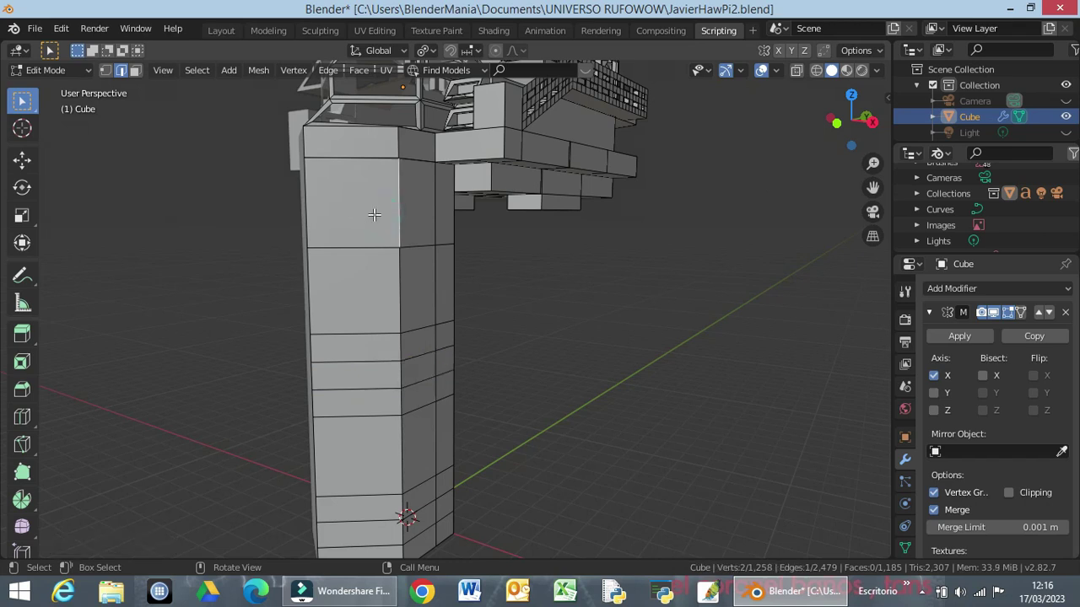
key(3)
click(376, 210)
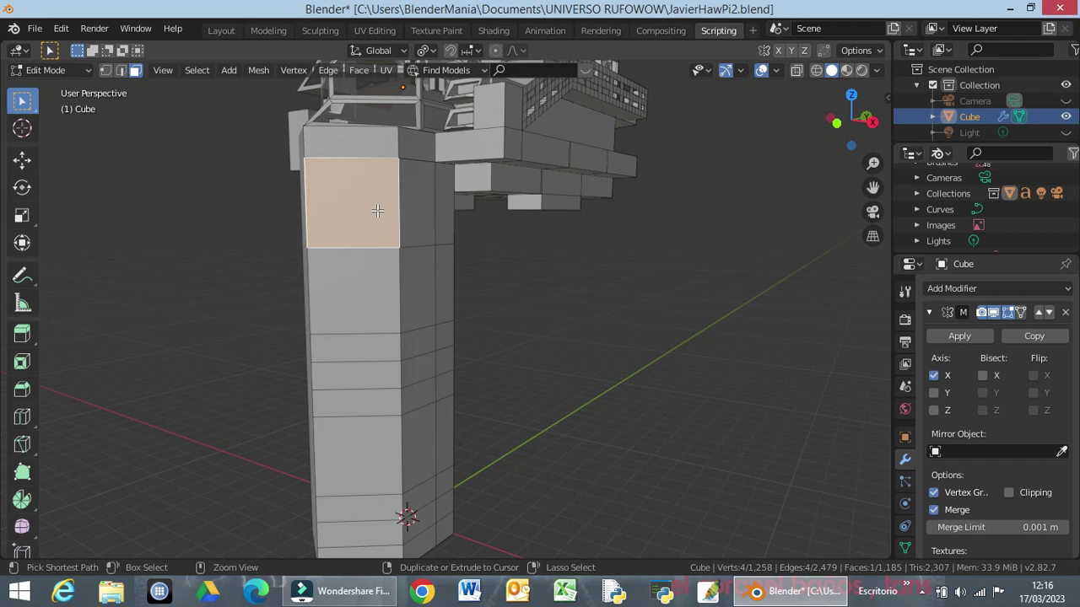
Step: Cut two centred edge loops through the column's topmost segment and deselect them
key(ctrl+r)
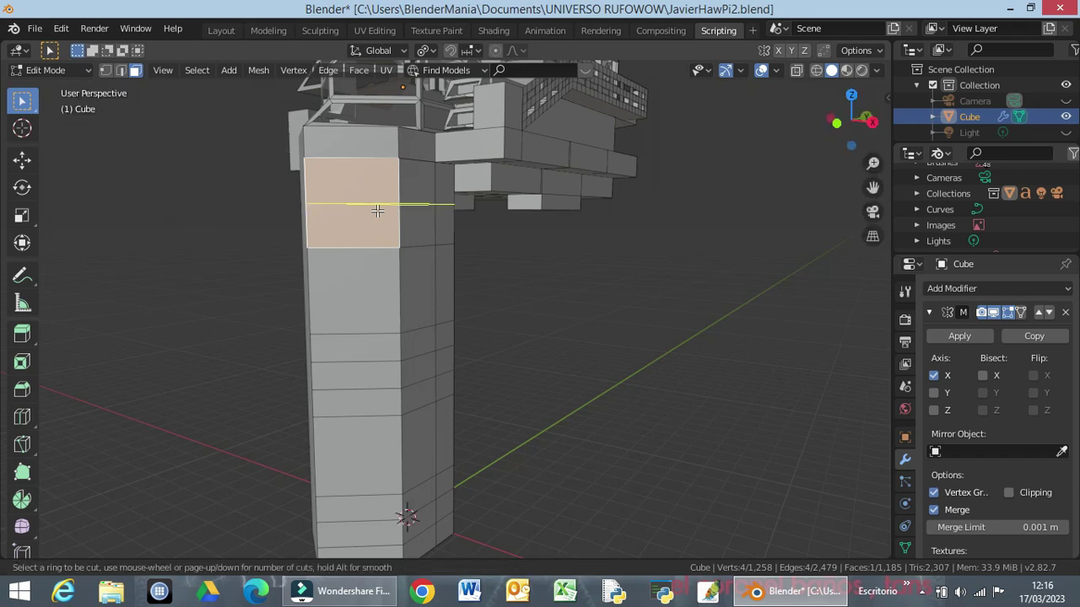
scroll(377, 210, up, 1)
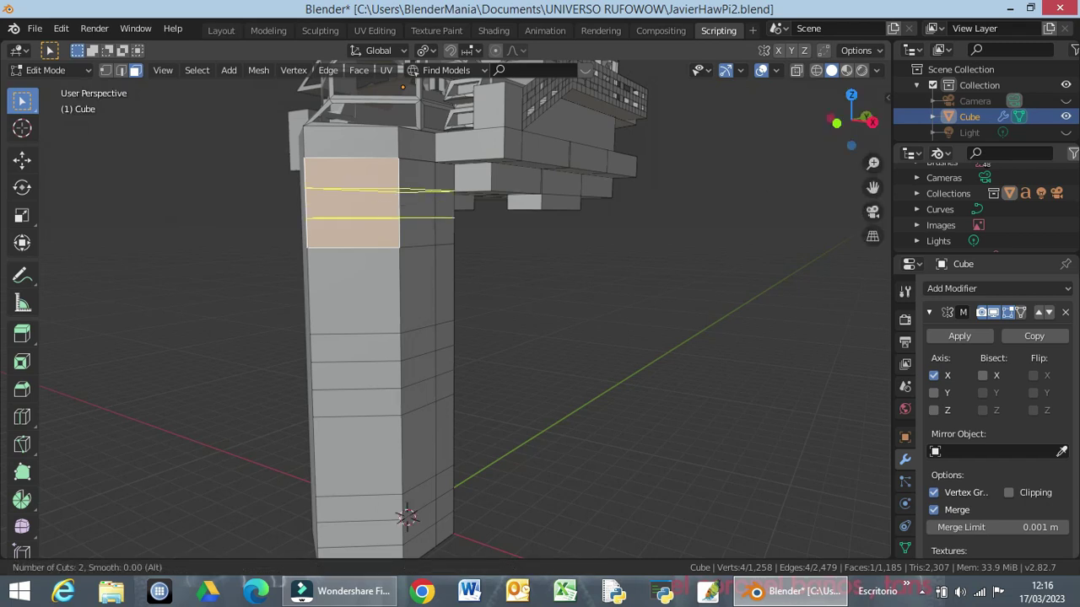
click(377, 210)
click(377, 210)
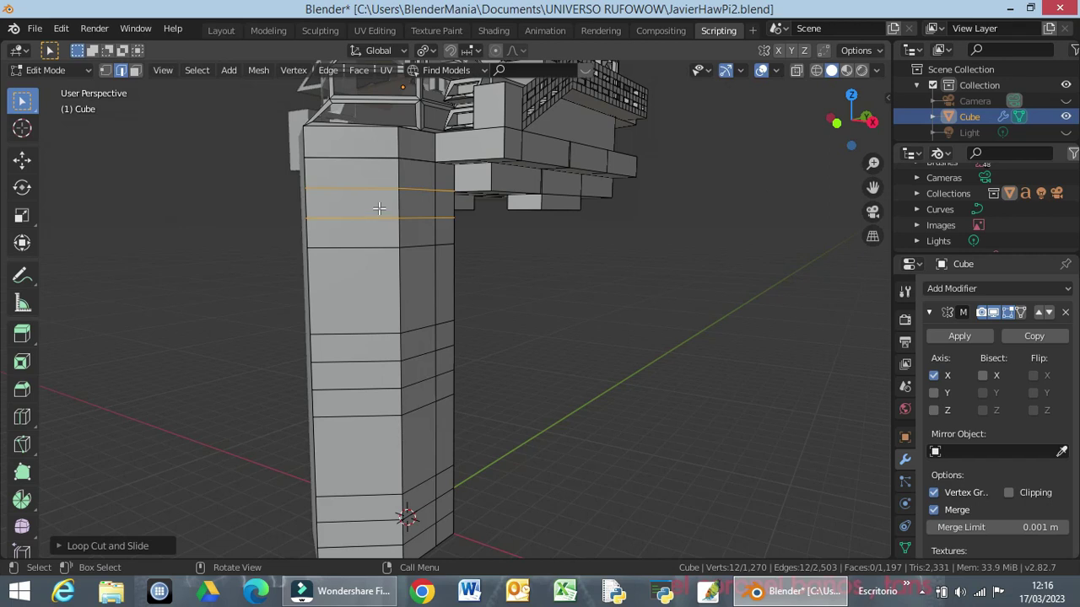
click(586, 334)
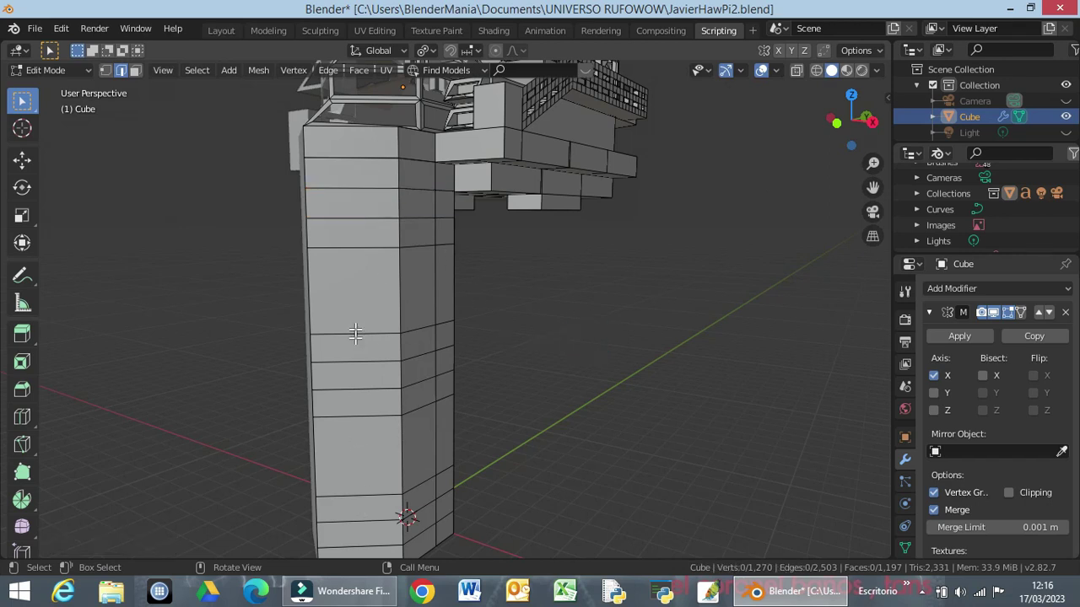
mouse_move(470, 424)
middle_down()
mouse_move(403, 386)
mouse_move(380, 405)
mouse_move(284, 422)
mouse_move(253, 404)
middle_up()
click(250, 406)
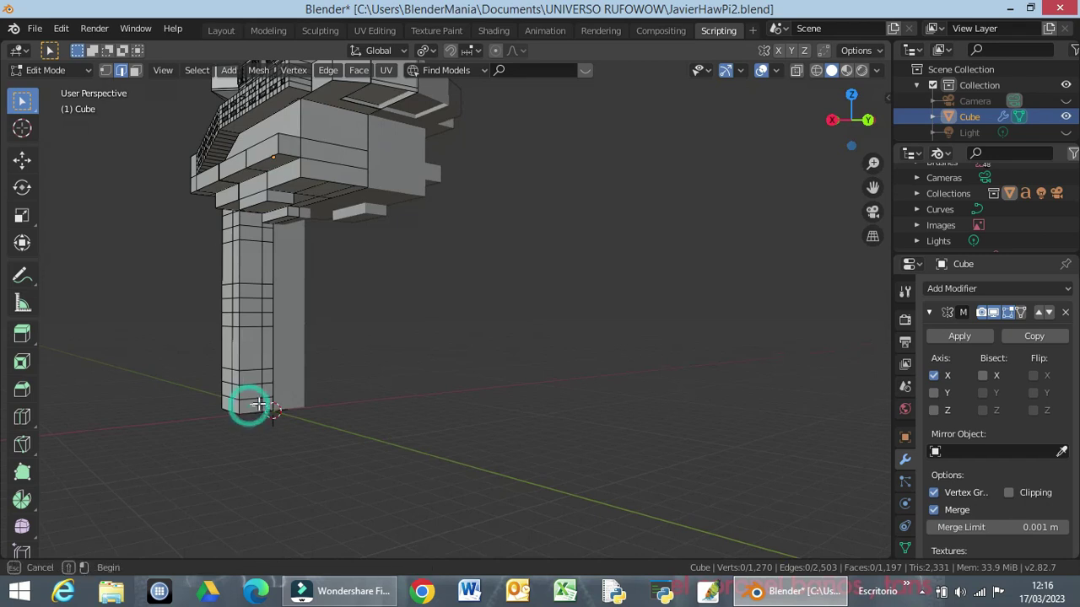
shift+right_click(267, 404)
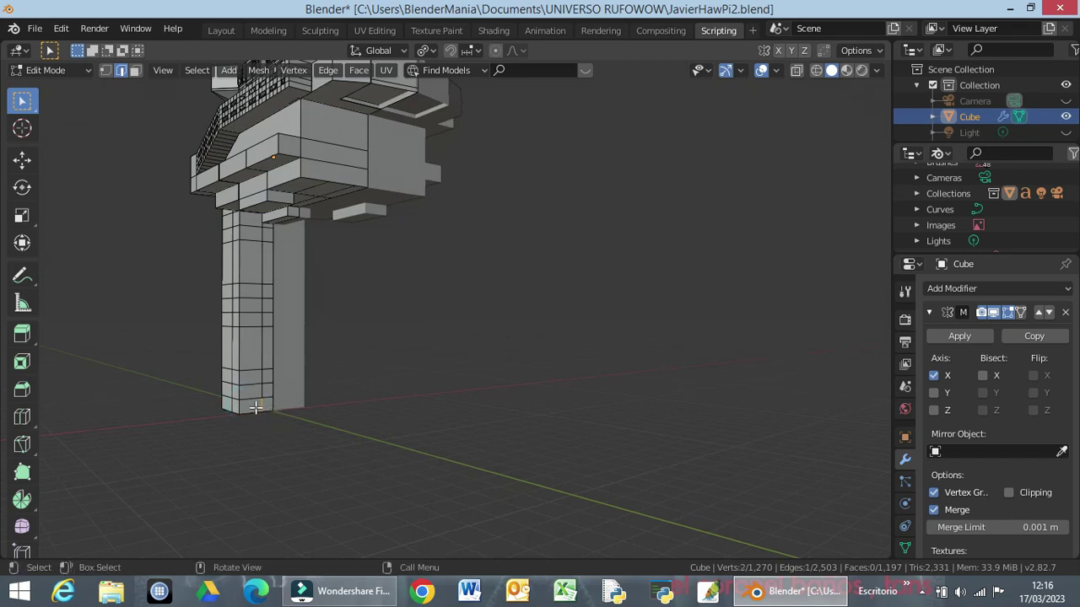
click(135, 70)
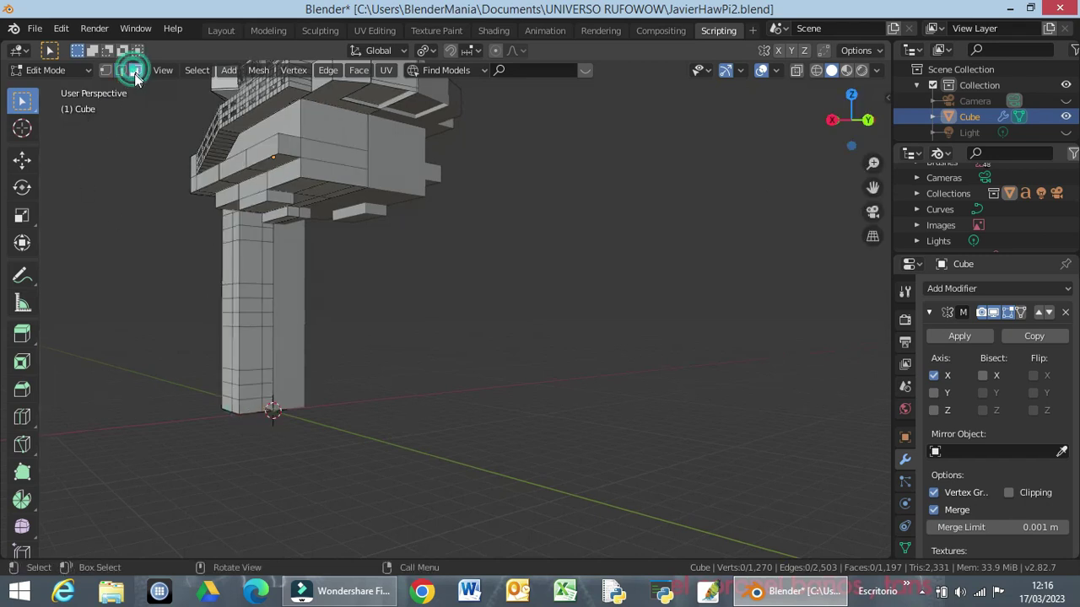
mouse_move(349, 381)
middle_down()
mouse_move(306, 400)
mouse_move(302, 375)
middle_up()
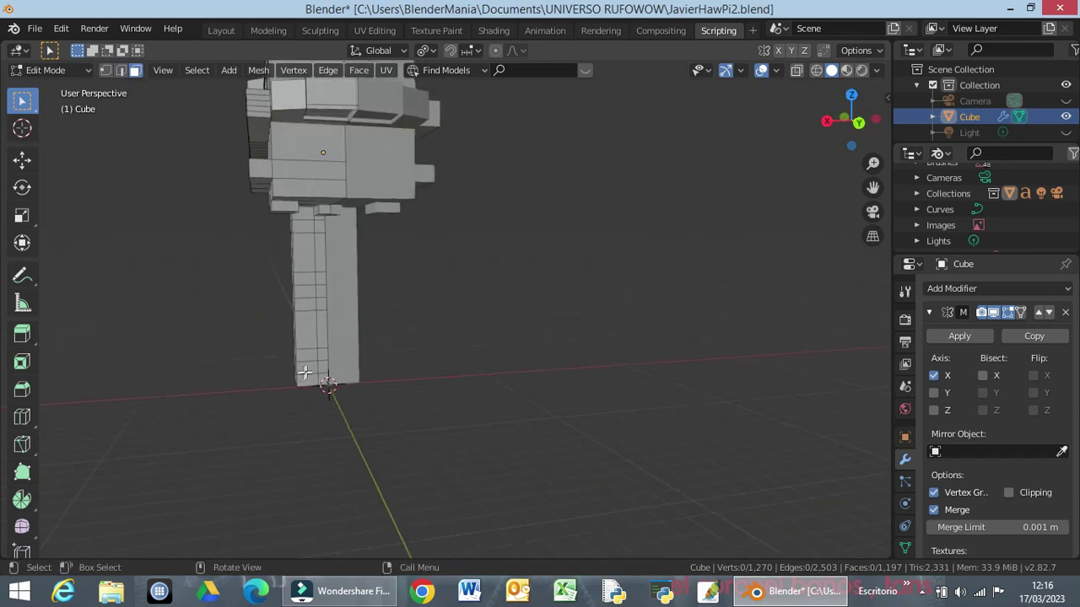
scroll(311, 358, up, 3)
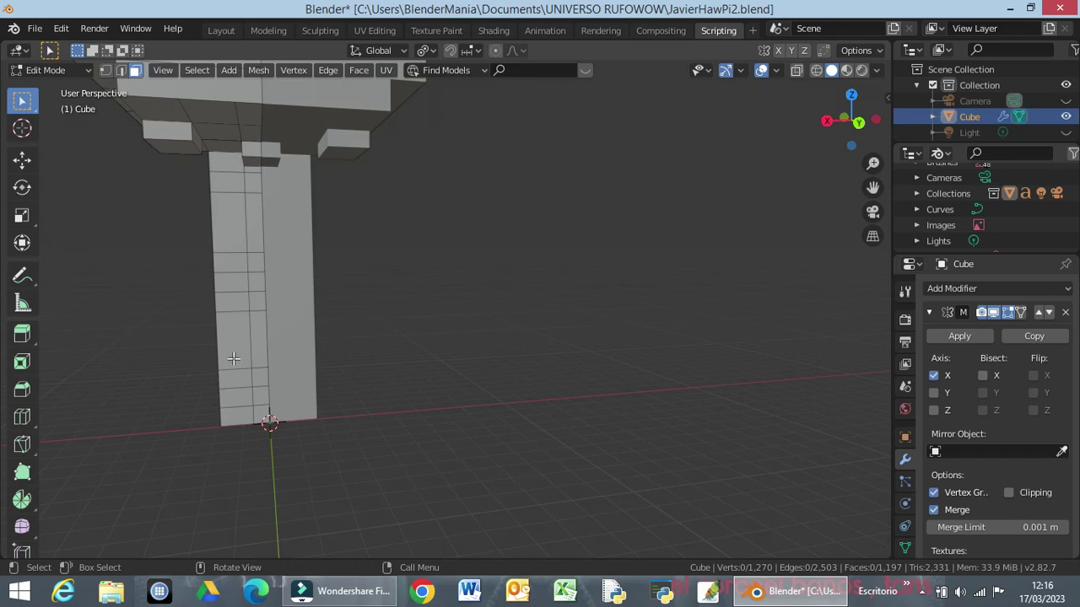
scroll(229, 360, up, 1)
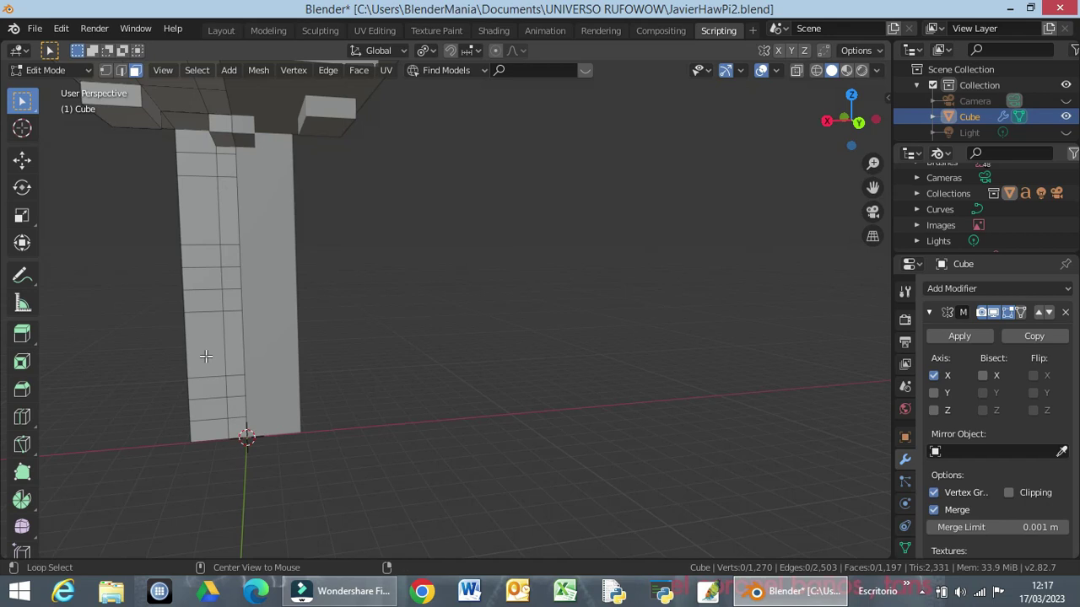
alt+click(205, 357)
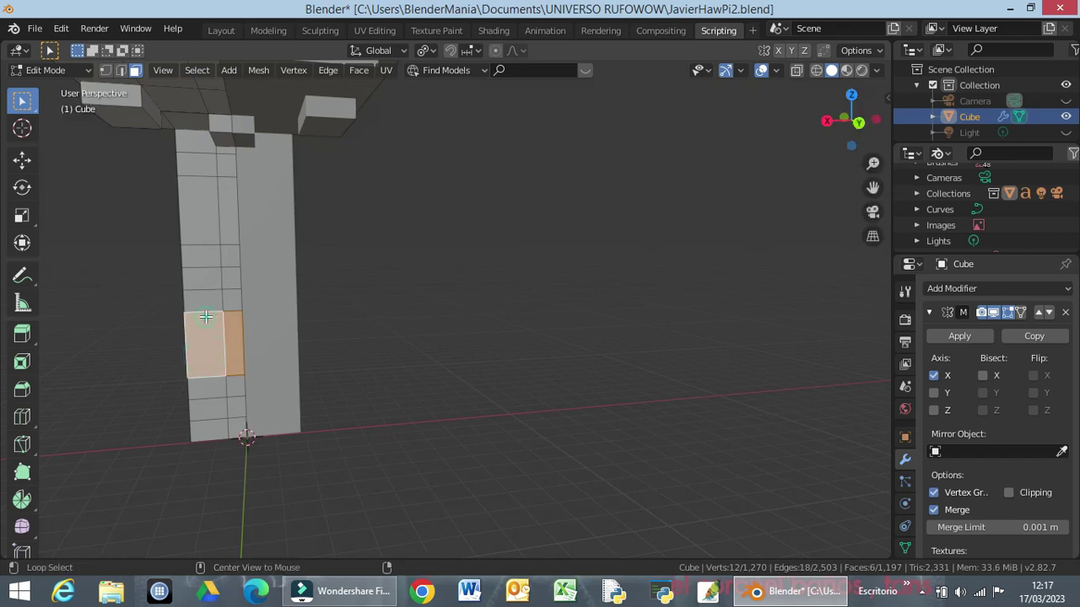
alt+click(206, 316)
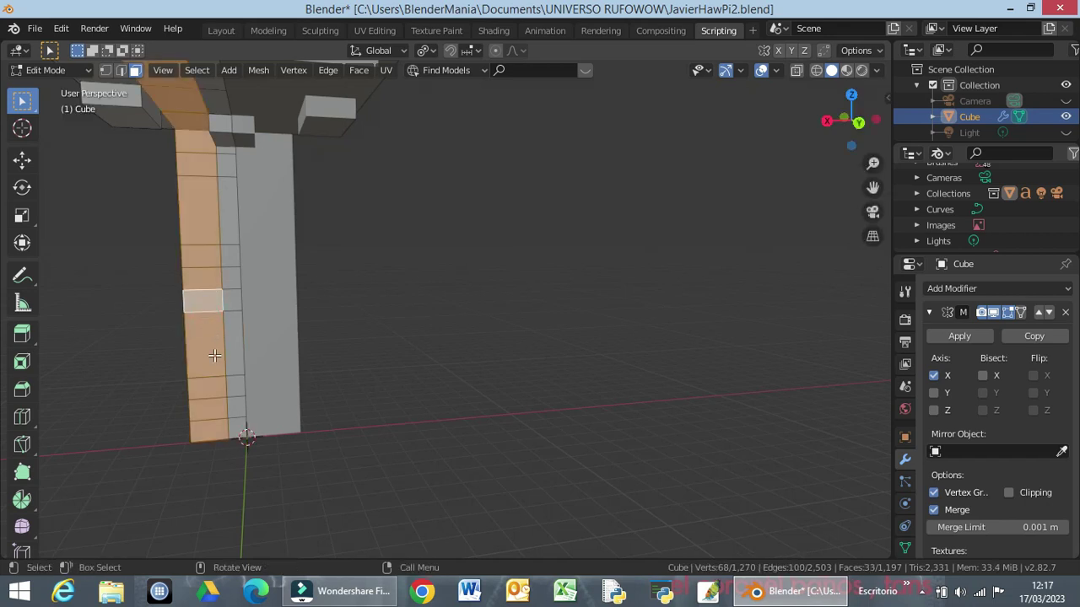
click(340, 228)
key(b)
mouse_move(190, 145)
mouse_down()
mouse_move(220, 295)
mouse_move(220, 433)
mouse_up()
Step: Clear the face selection and switch to the back orthographic view
click(402, 273)
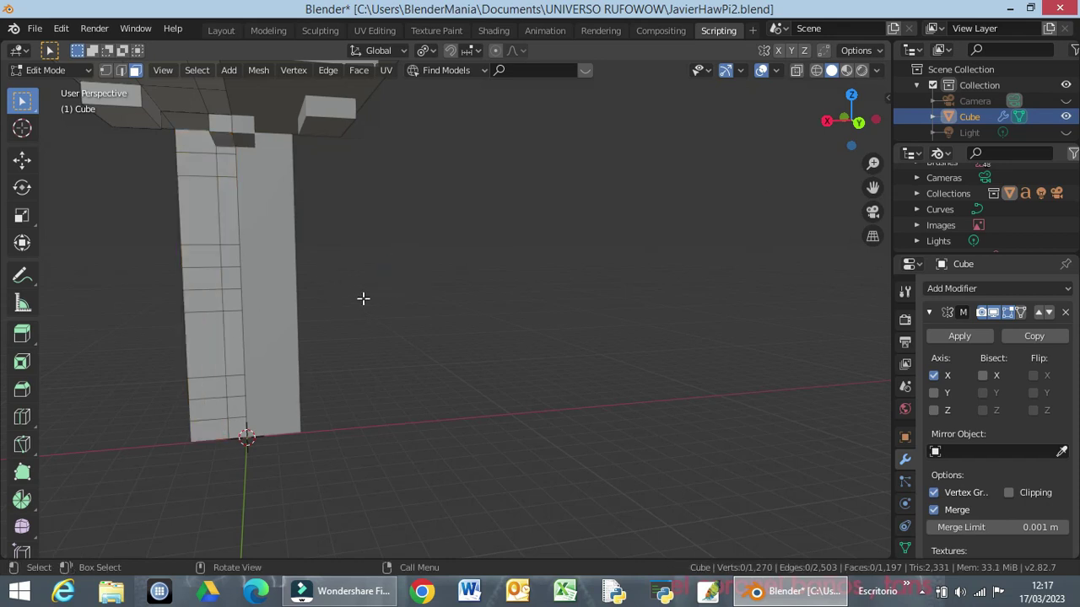
key(KP_1)
key(ctrl+KP_1)
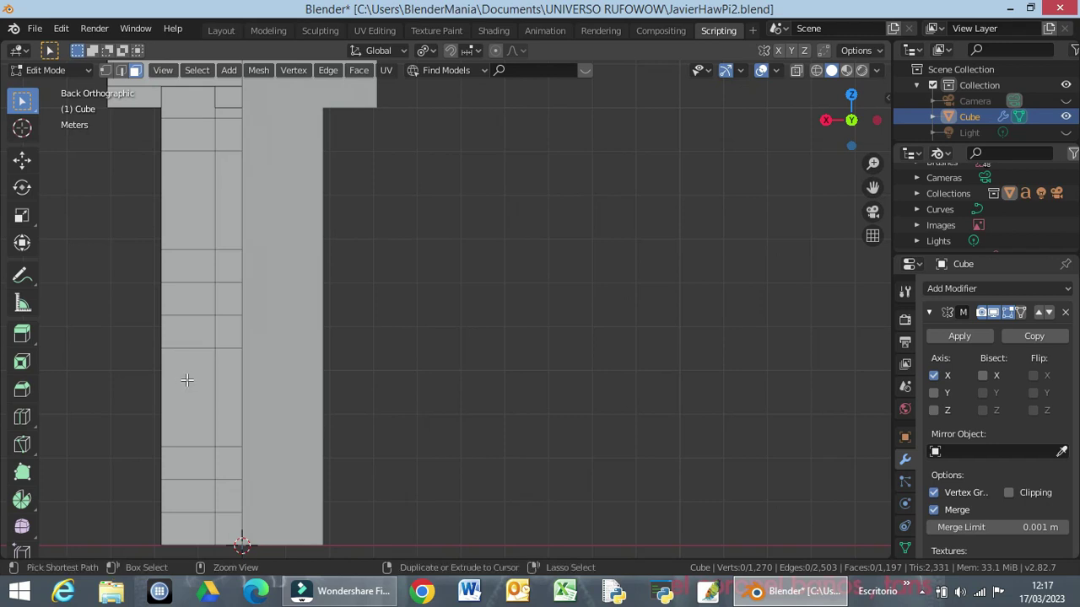
key(ctrl+e)
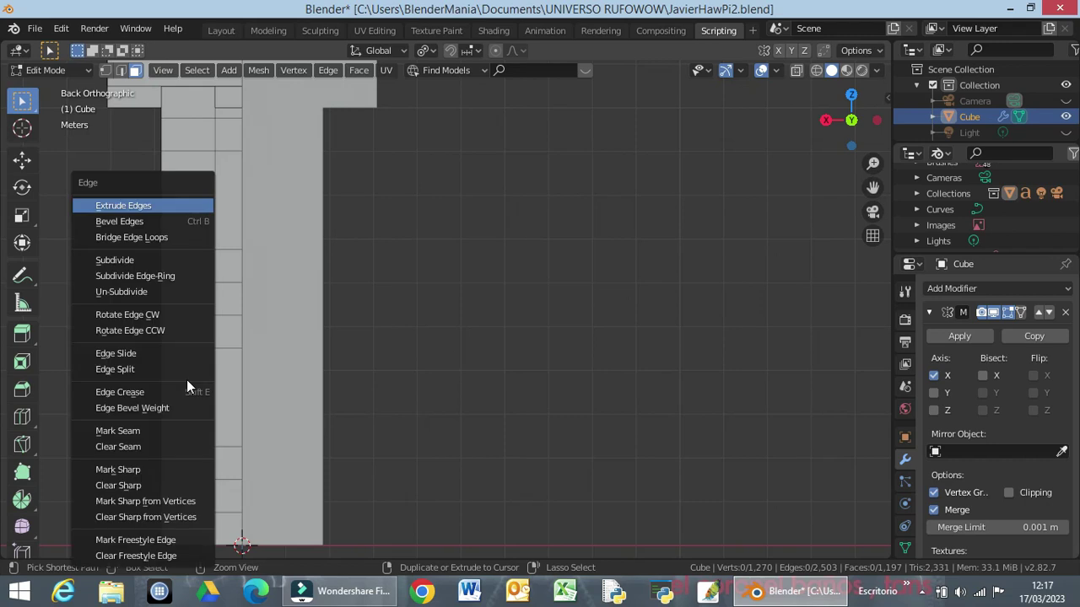
key(Escape)
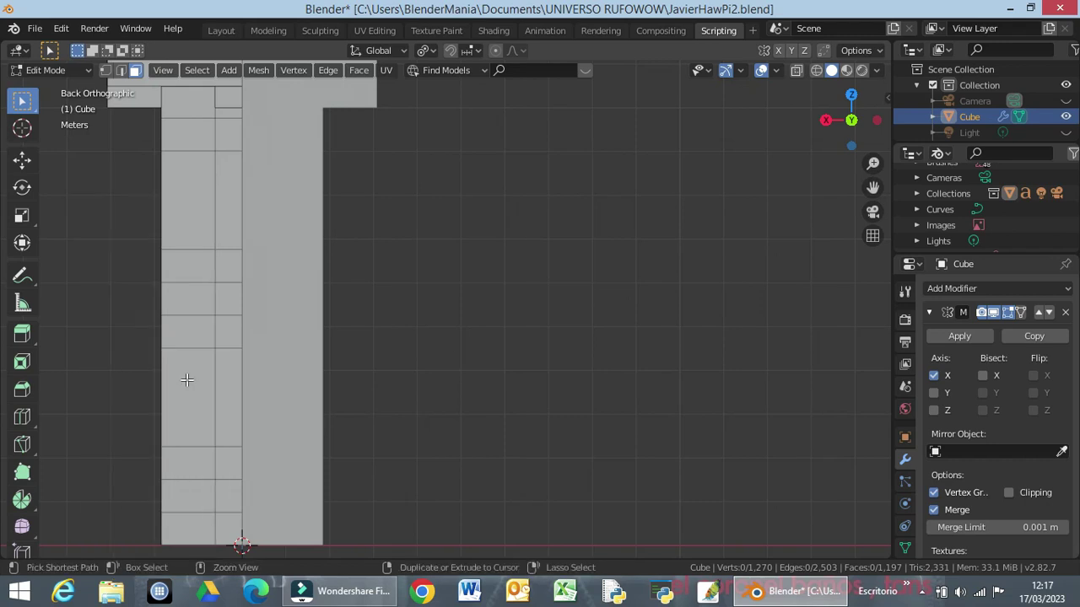
Step: Loop-cut two centred vertical edge loops down the column's left strip, then deselect them
key(ctrl+r)
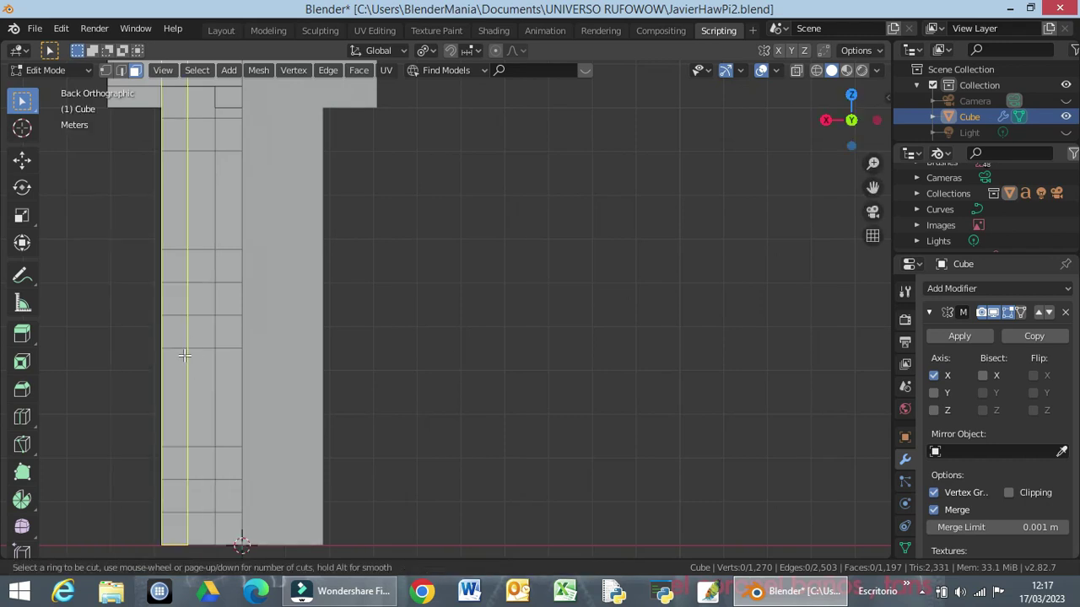
scroll(188, 351, up, 1)
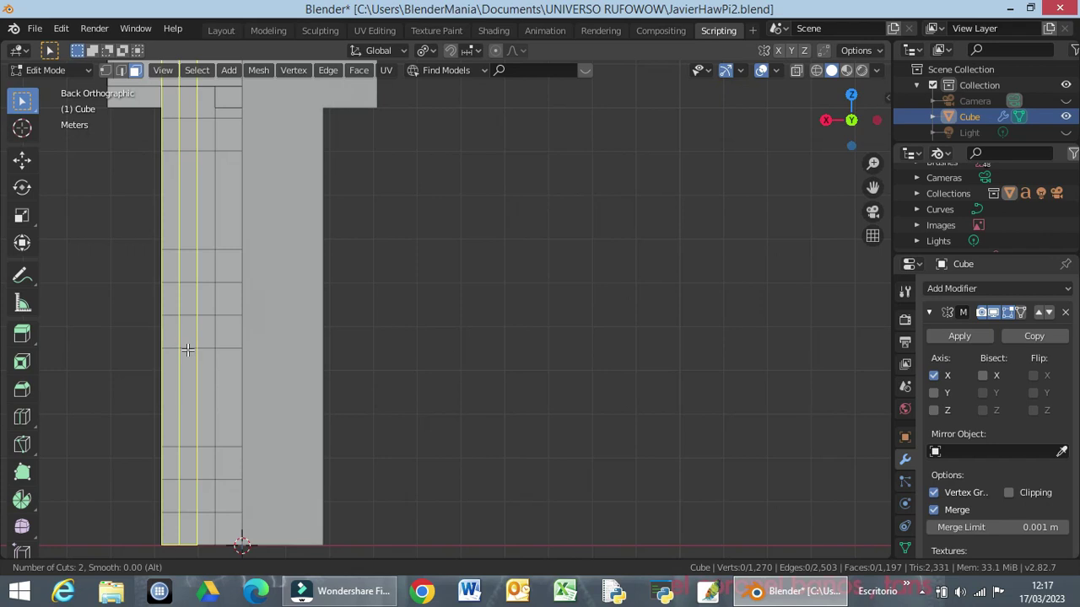
click(187, 350)
click(187, 350)
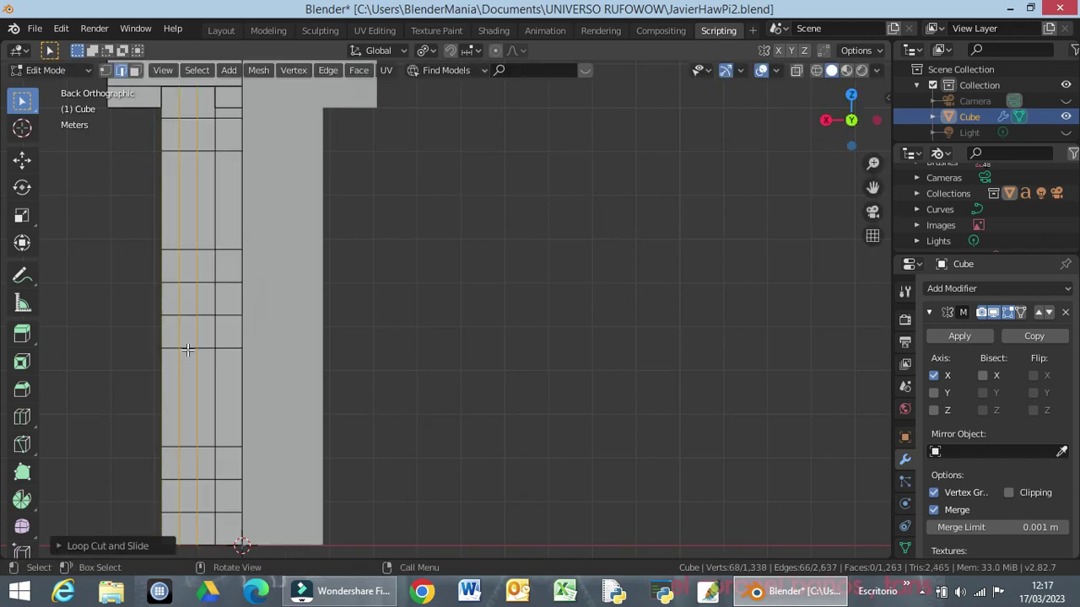
click(361, 371)
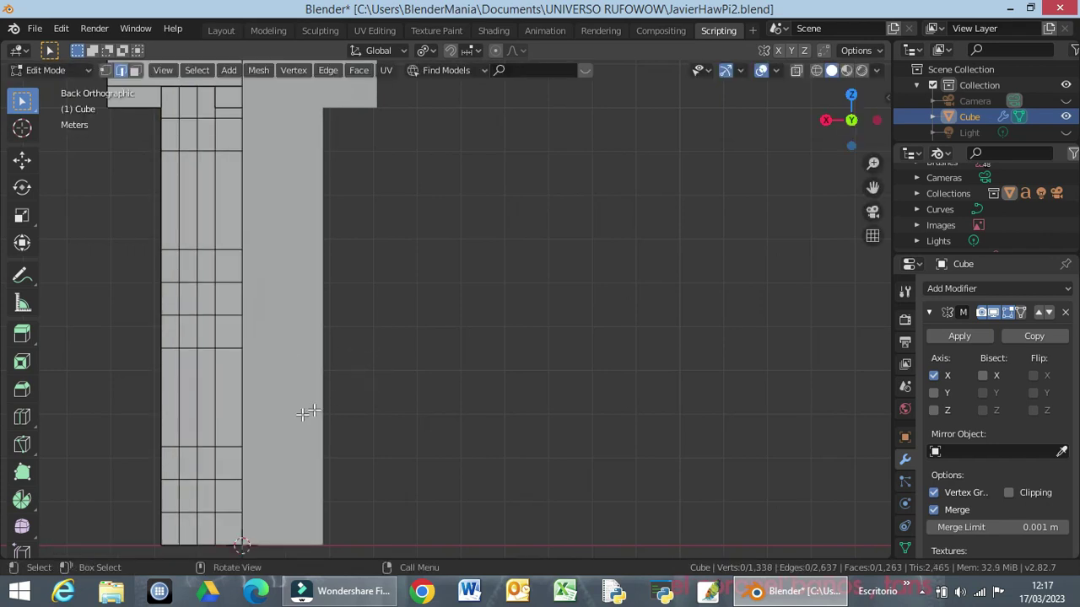
Step: Orbit in close to the column, then return to back orthographic view in Face select mode
mouse_move(363, 456)
middle_down()
mouse_move(436, 434)
mouse_move(339, 414)
middle_up()
mouse_move(243, 417)
middle_down()
mouse_move(297, 436)
mouse_move(248, 441)
mouse_move(190, 427)
middle_up()
scroll(273, 436, down, 2)
scroll(273, 436, down, 2)
scroll(273, 436, down, 2)
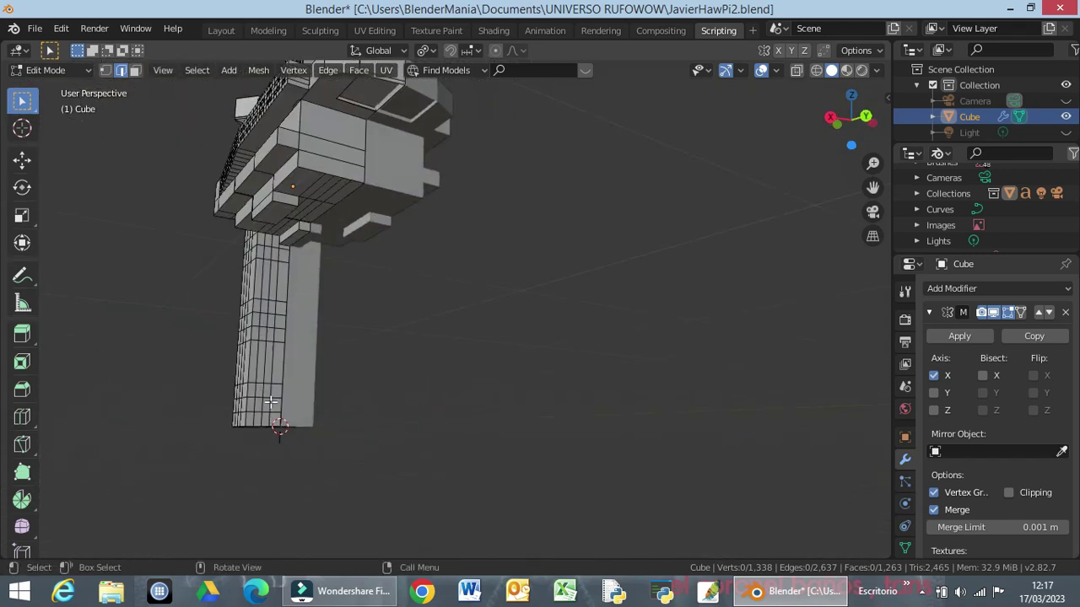
scroll(284, 414, up, 1)
scroll(284, 414, up, 1)
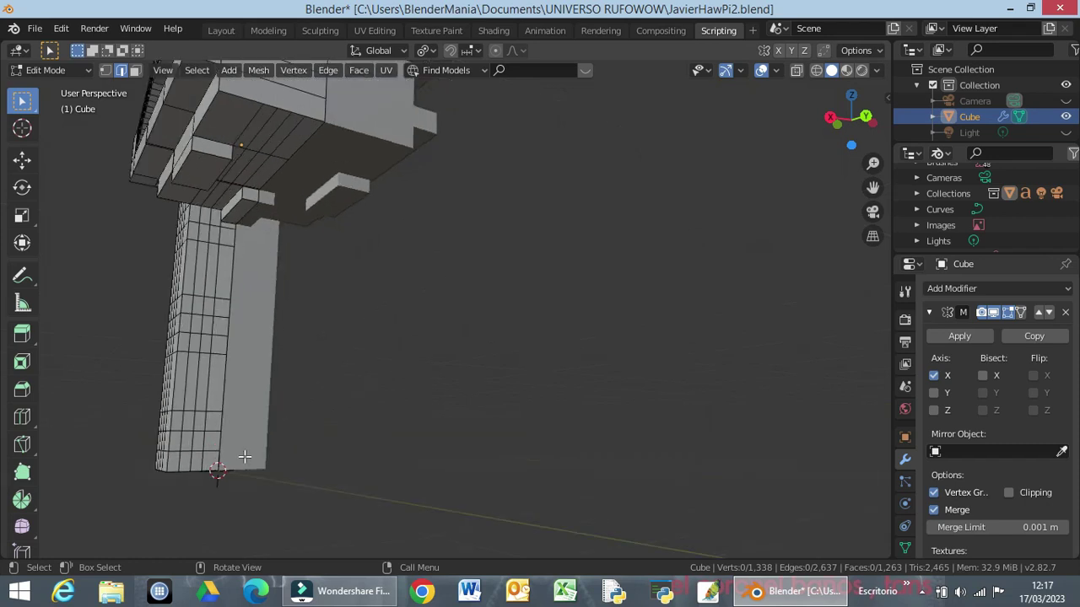
drag(168, 458, 217, 470)
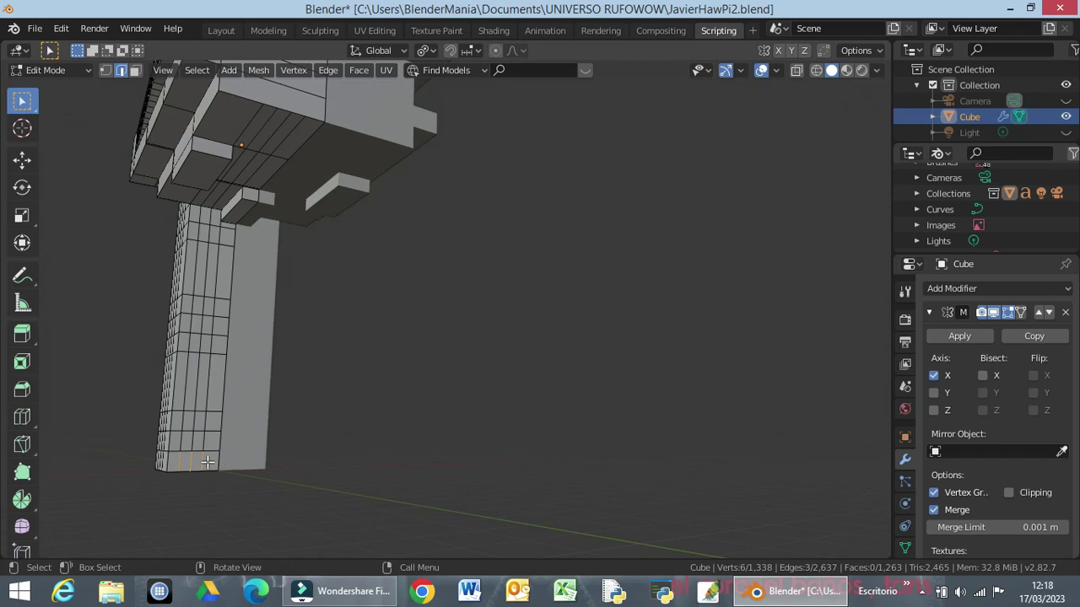
key(ctrl+KP_1)
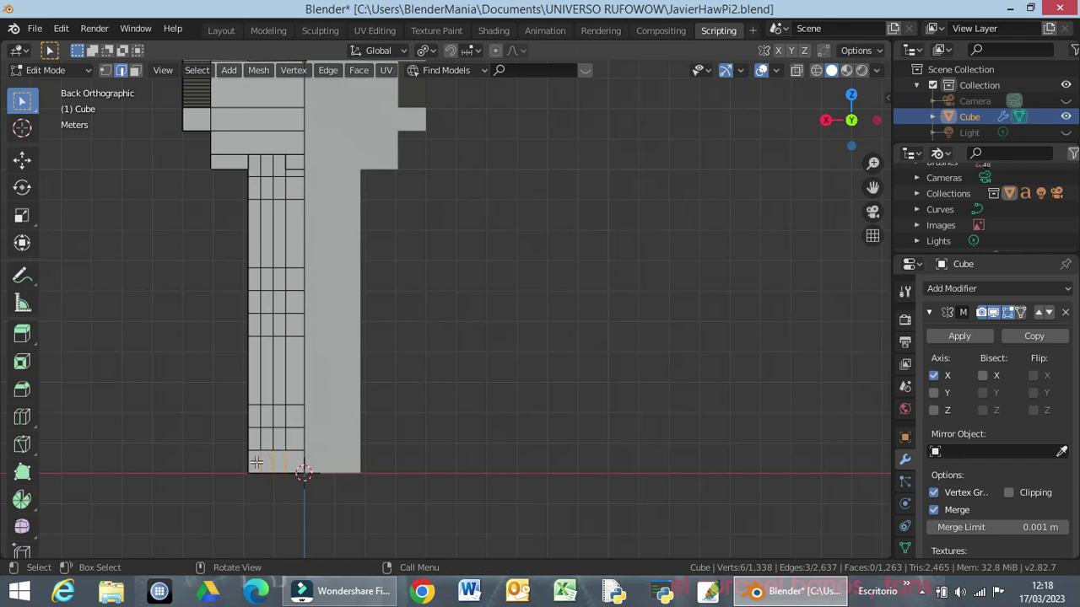
click(135, 72)
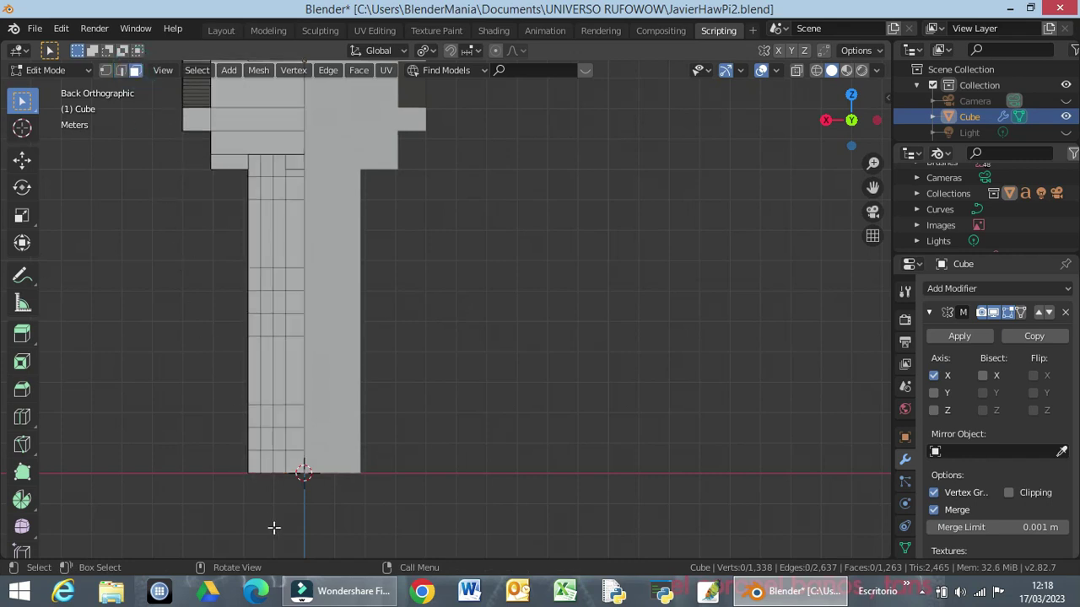
Step: Box-select the column's four bottom faces, then clear the selection
drag(253, 458, 300, 472)
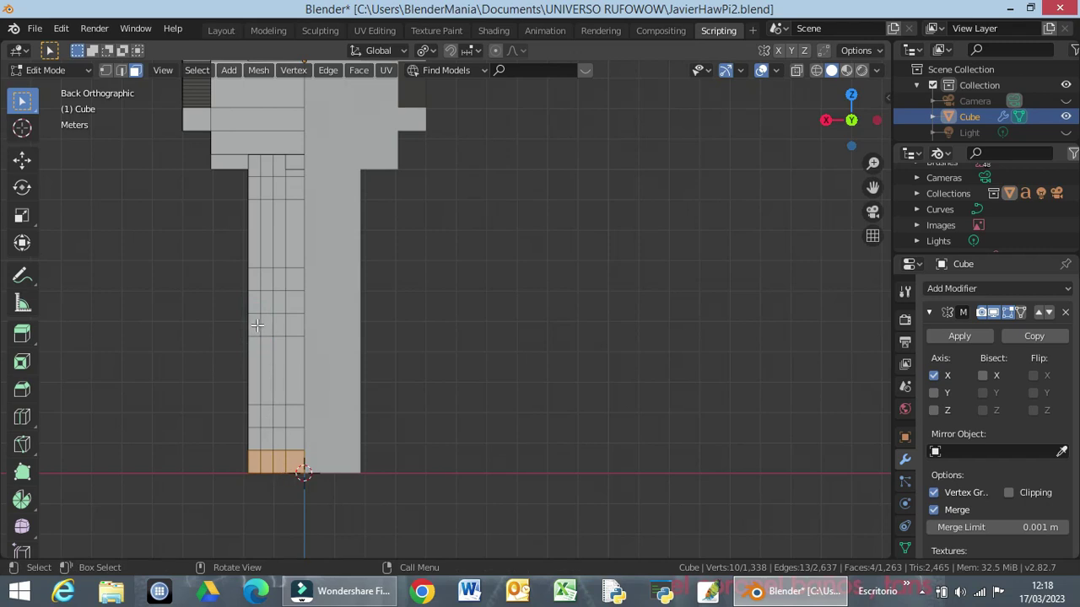
key(c)
key(Escape)
key(alt+a)
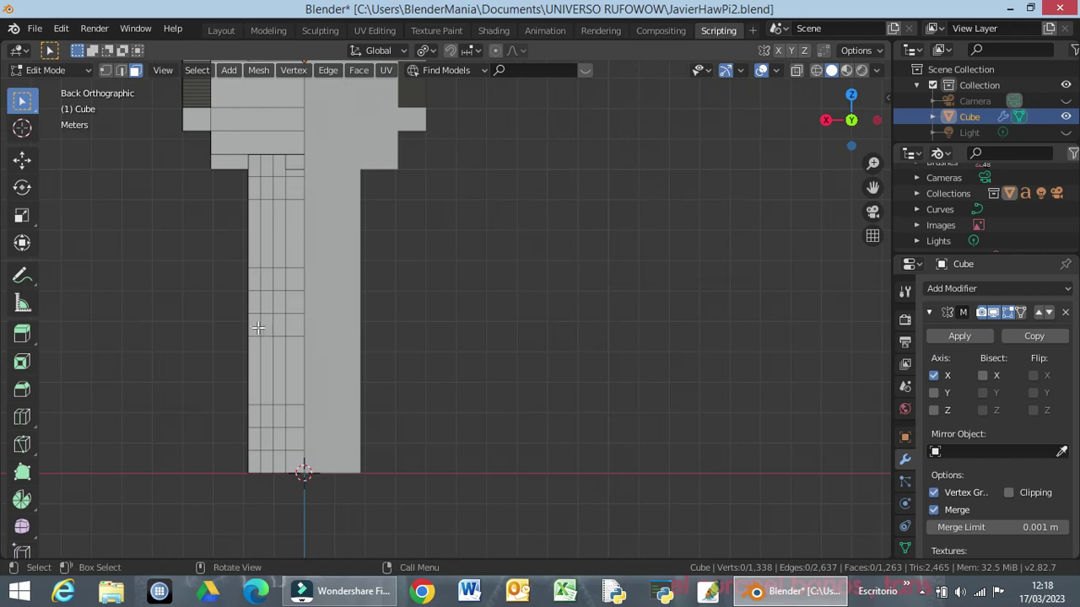
Step: Select the bottom-row faces and a middle row of faces along the column's left edge
click(256, 463)
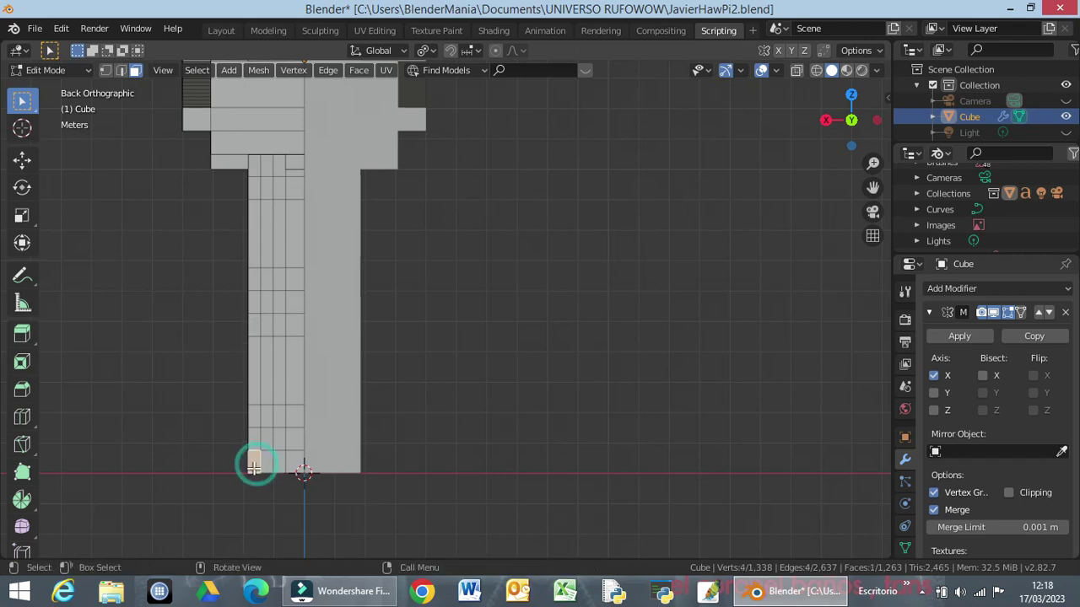
shift+click(292, 463)
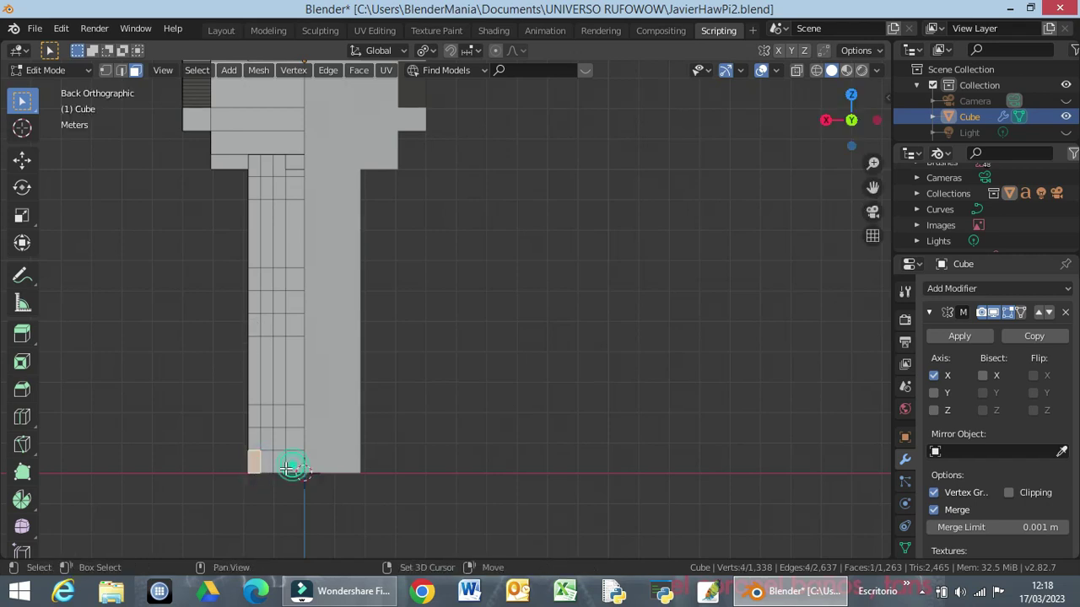
shift+click(278, 462)
shift+click(266, 463)
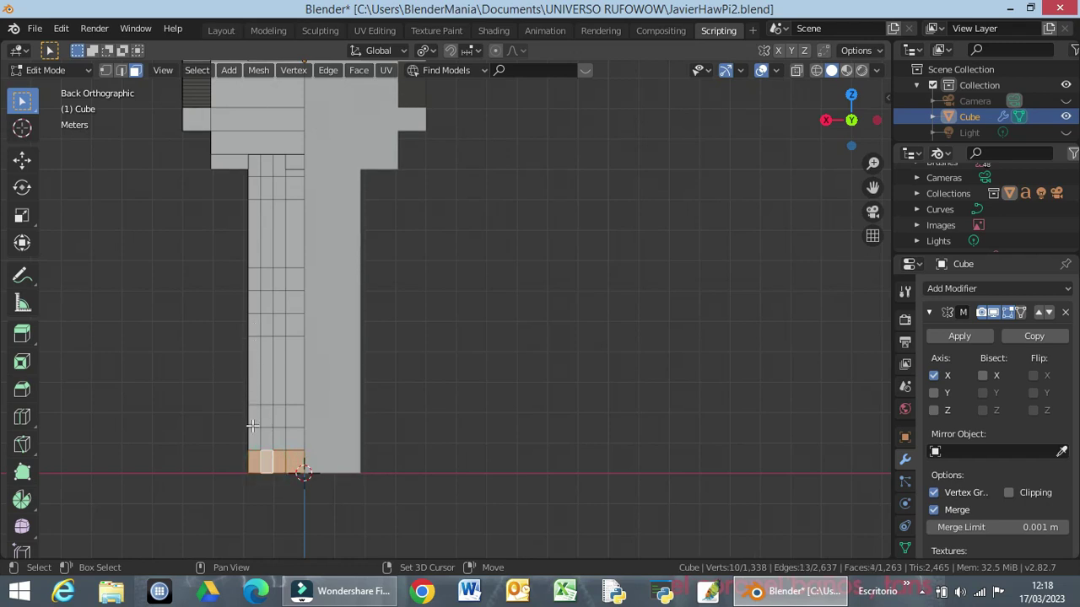
shift+click(254, 438)
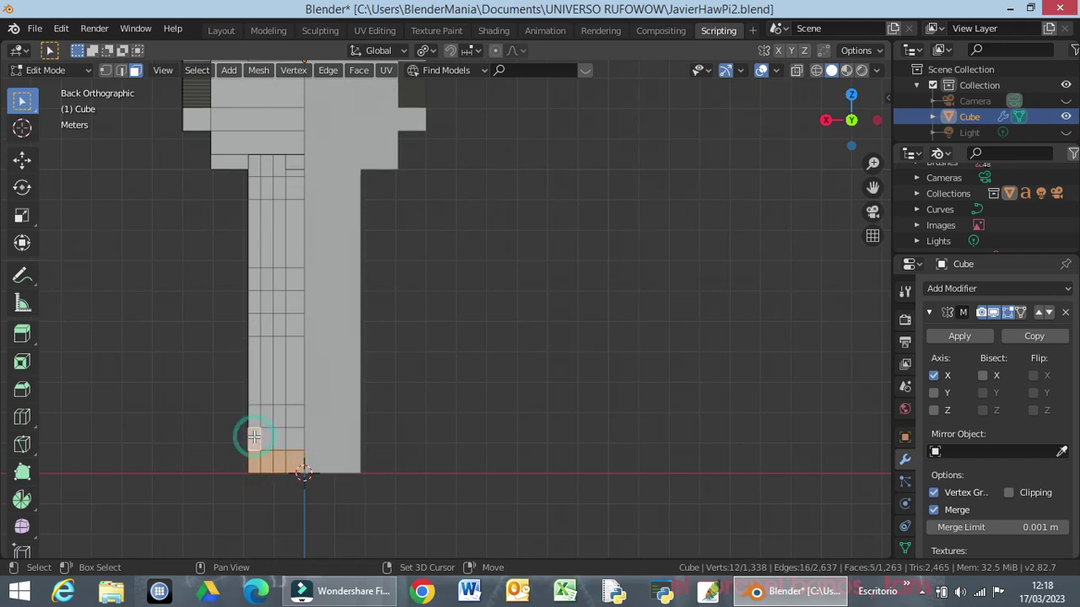
shift+click(254, 327)
shift+click(267, 328)
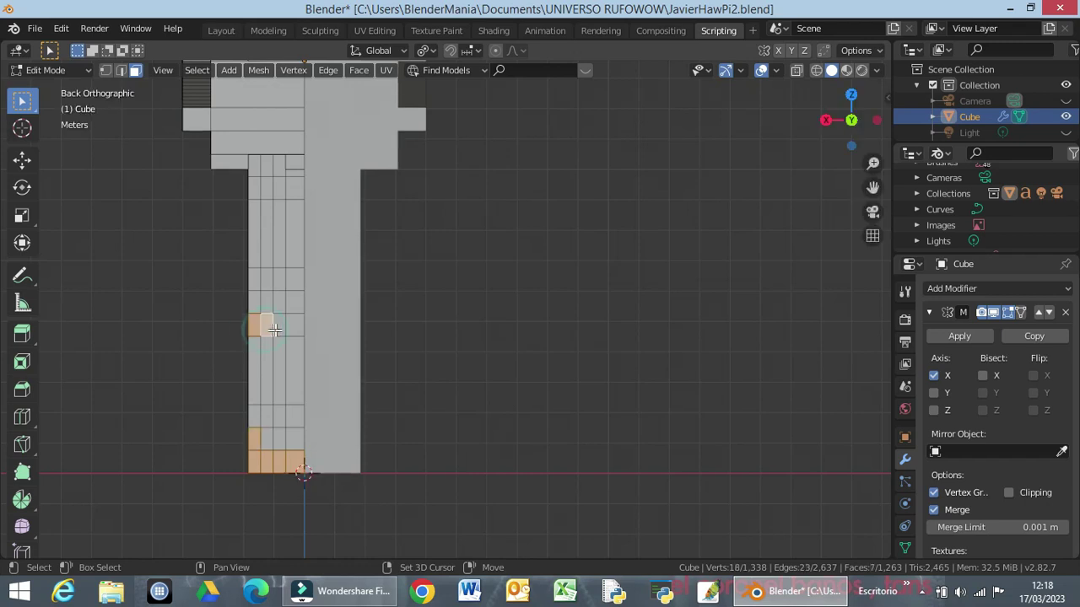
shift+click(278, 329)
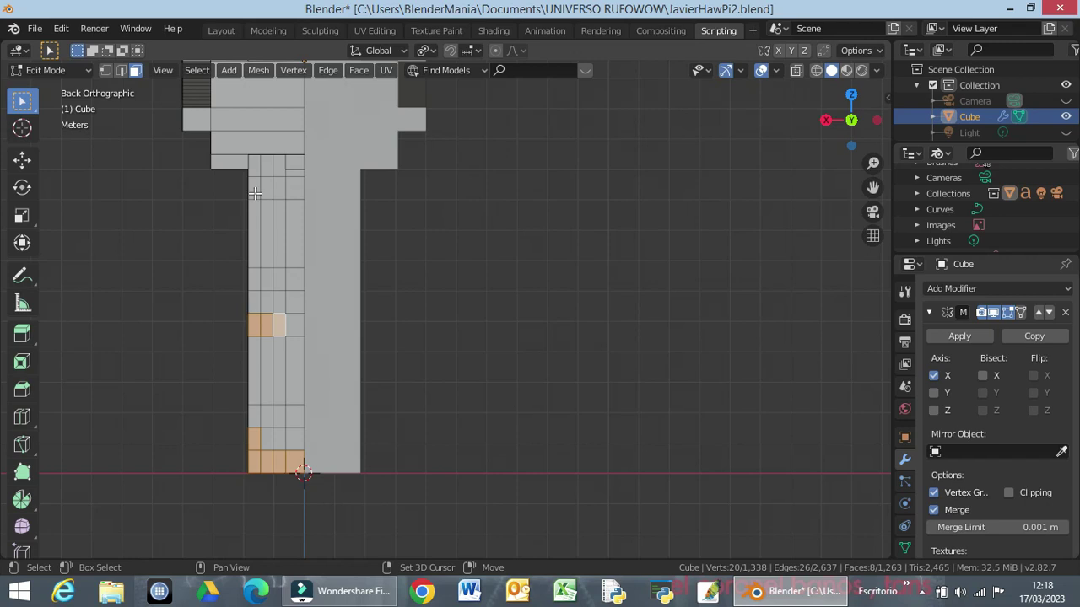
Step: Add the top-left face and two tall edge strips, then view from the right
shift+click(255, 193)
shift+click(267, 193)
shift+click(278, 193)
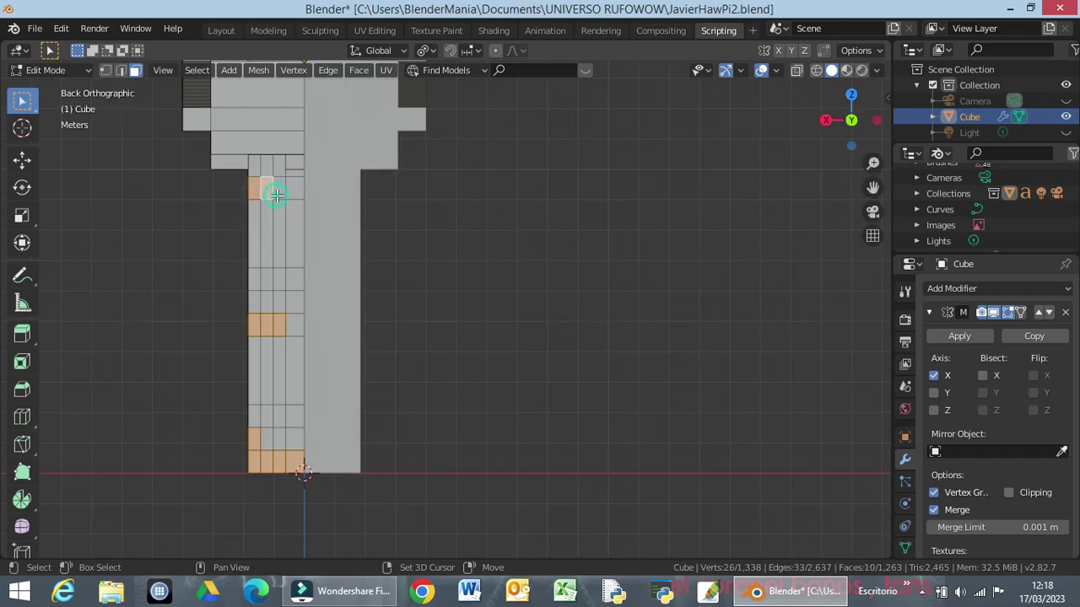
shift+click(291, 192)
shift+click(291, 191)
shift+click(279, 188)
shift+click(267, 189)
shift+click(251, 217)
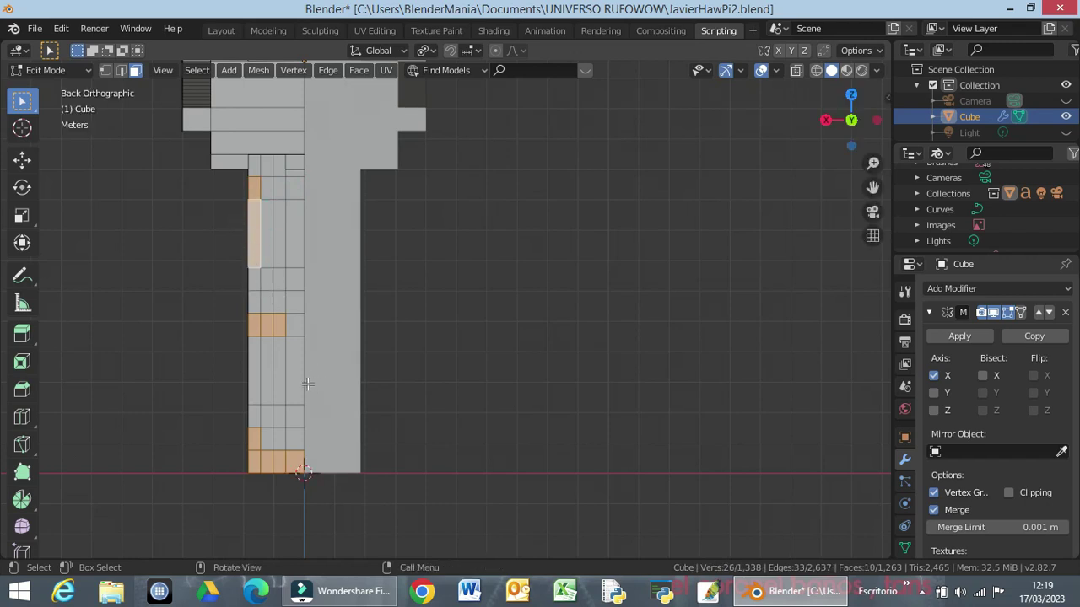
shift+click(253, 369)
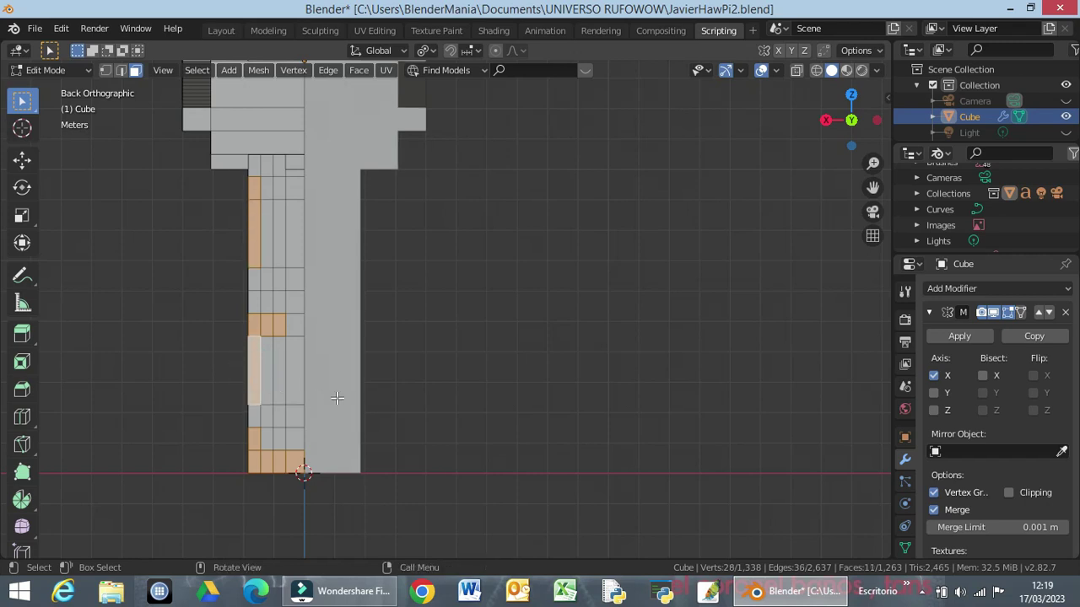
key(KP_3)
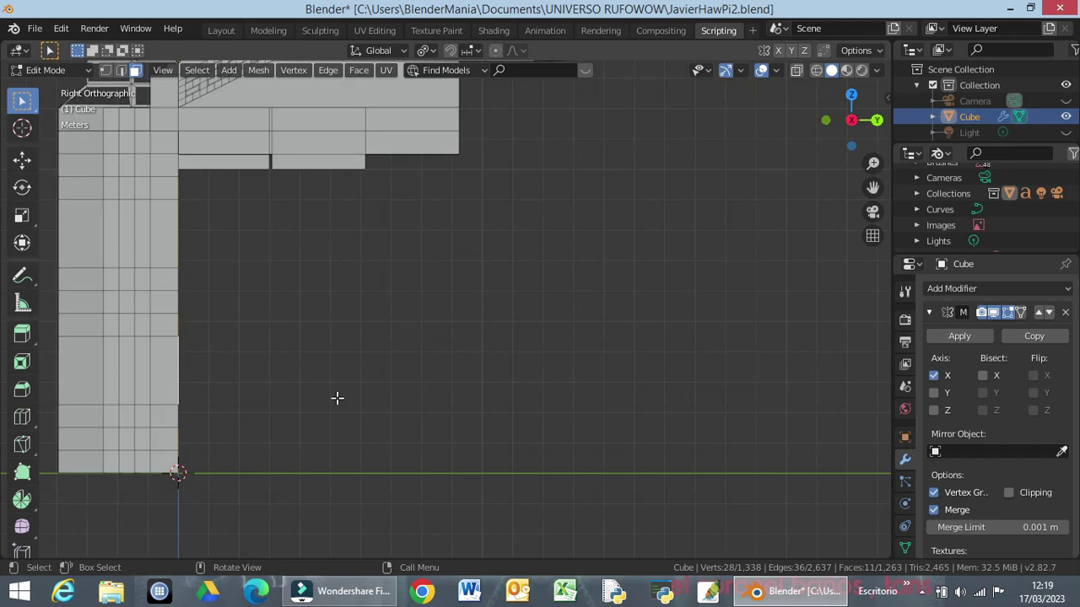
Step: Try an 8 m extrusion of the selected faces along Y, then cancel it
key(e)
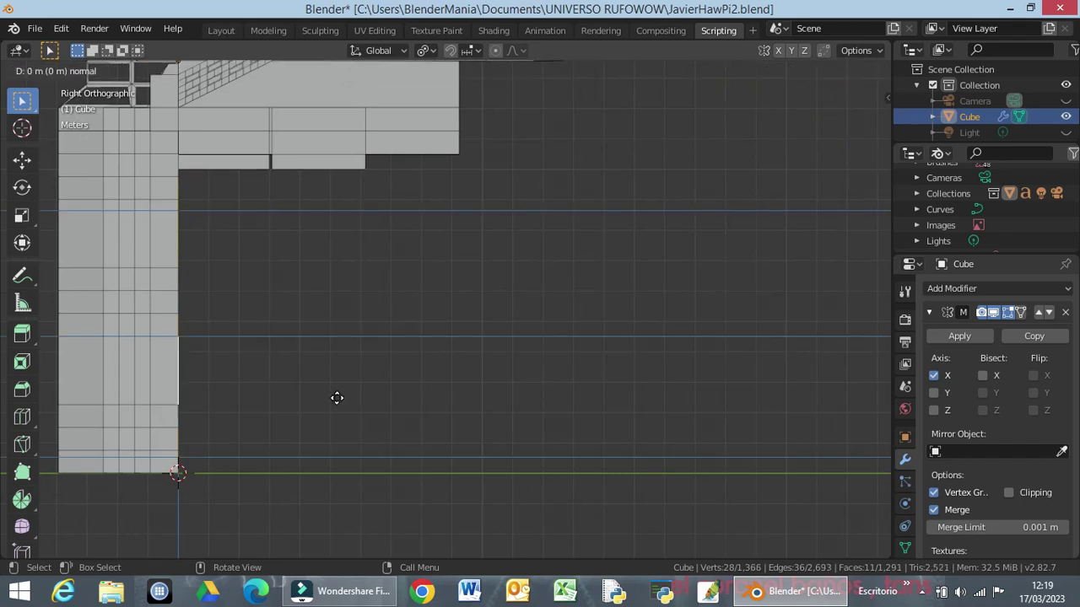
key(y)
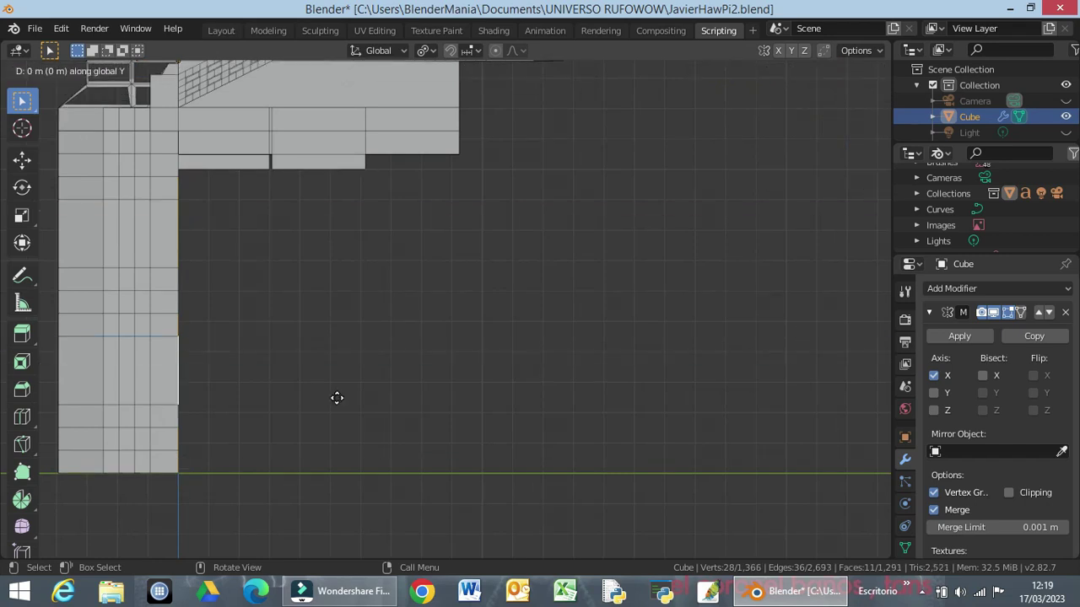
click(585, 391)
right_click(586, 391)
scroll(583, 391, down, 2)
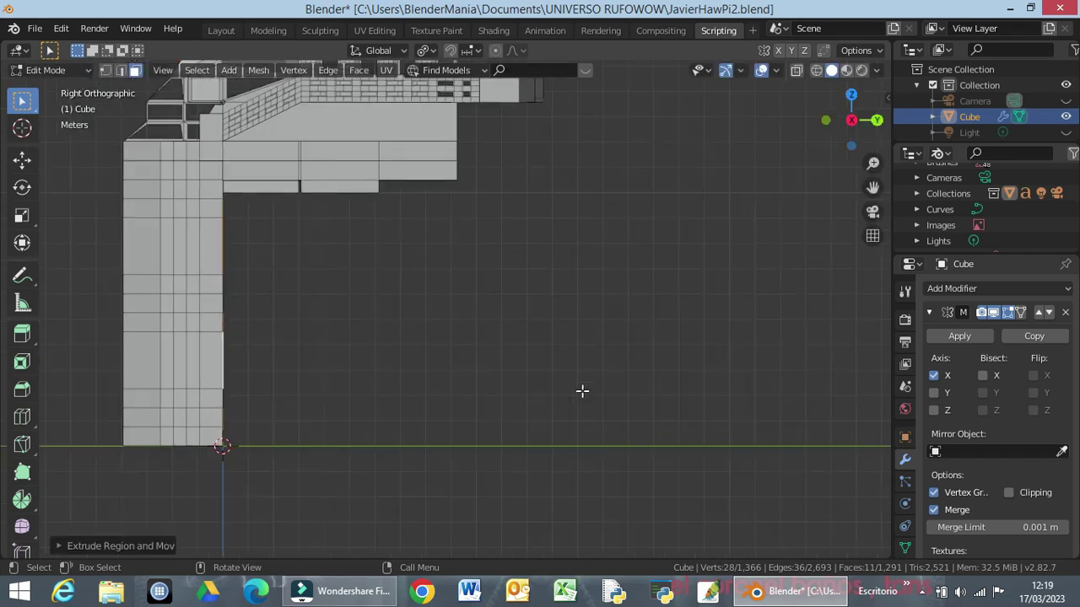
scroll(581, 390, down, 2)
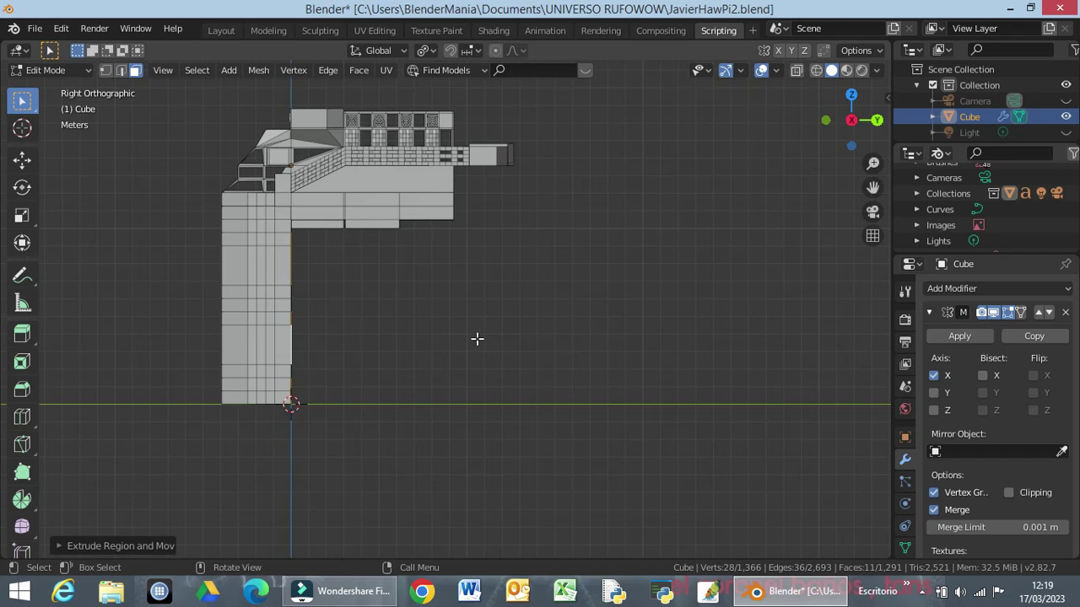
Step: Extrude the selected faces about 16 m along global Y into three long slabs
key(e)
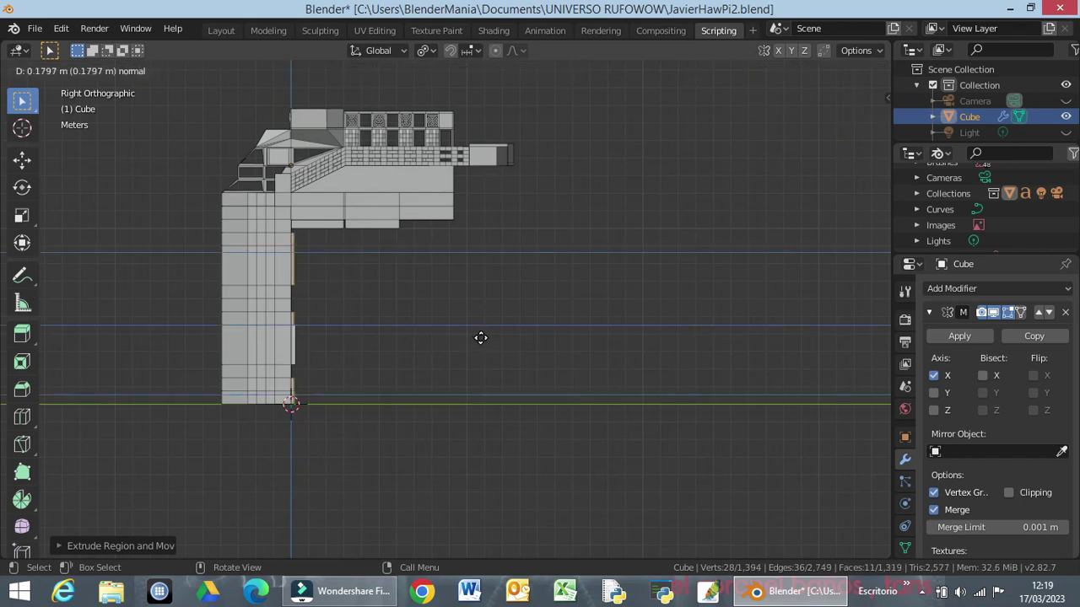
key(y)
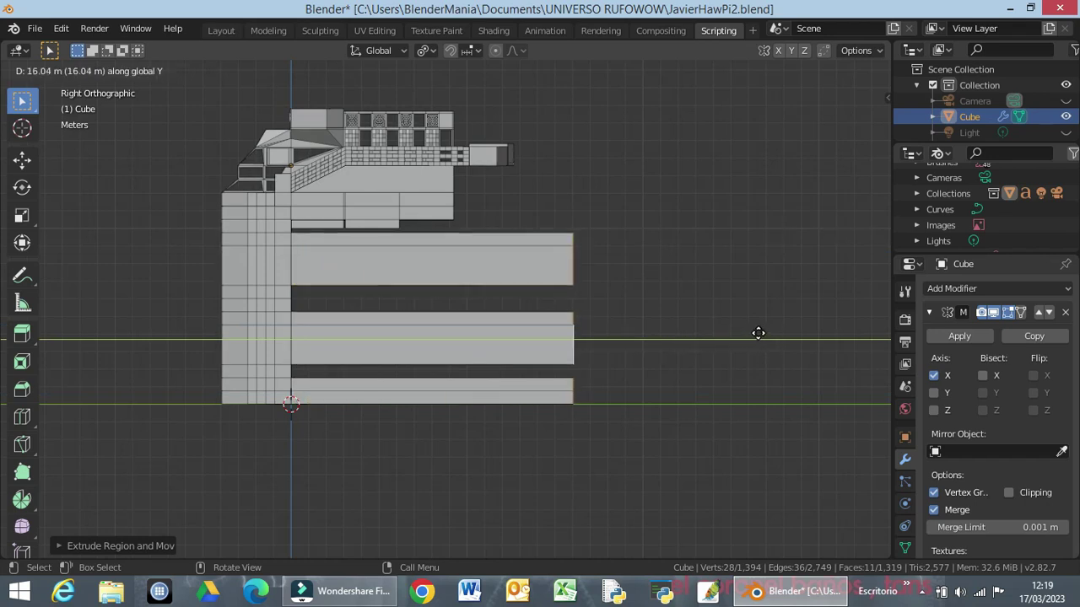
click(756, 334)
middle_drag(681, 399, 506, 414)
mouse_move(523, 379)
middle_down()
mouse_move(527, 424)
mouse_move(670, 408)
middle_up()
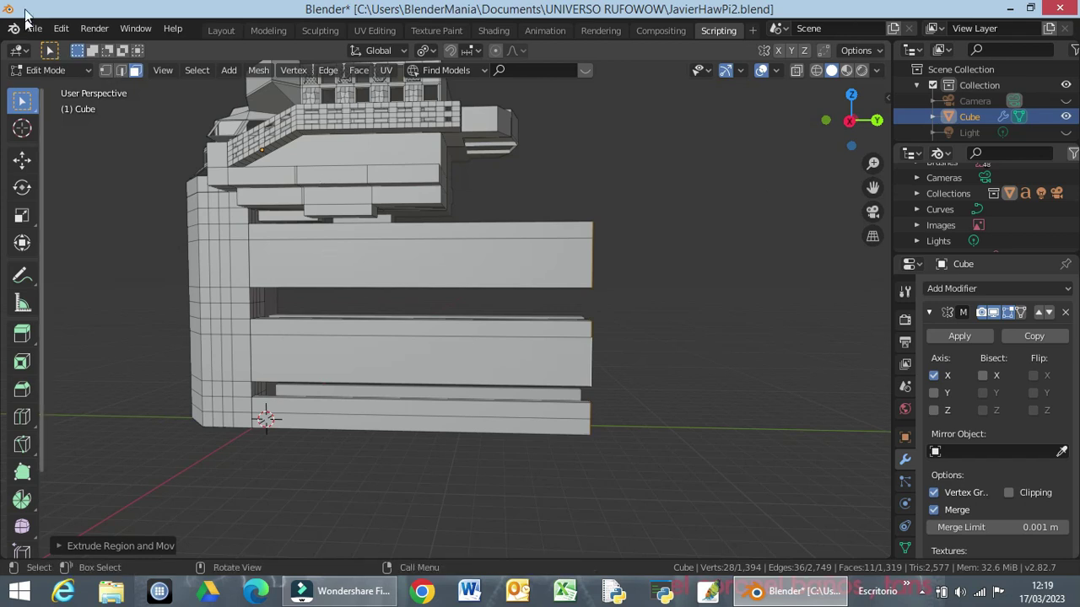
Step: Save the .blend file with File > Save
click(34, 30)
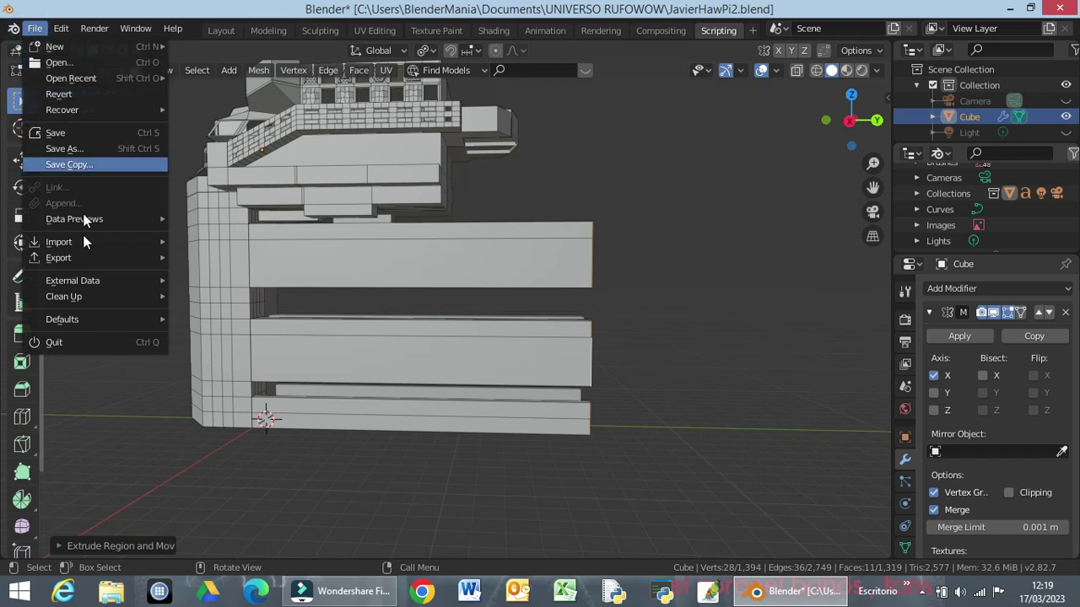
click(75, 133)
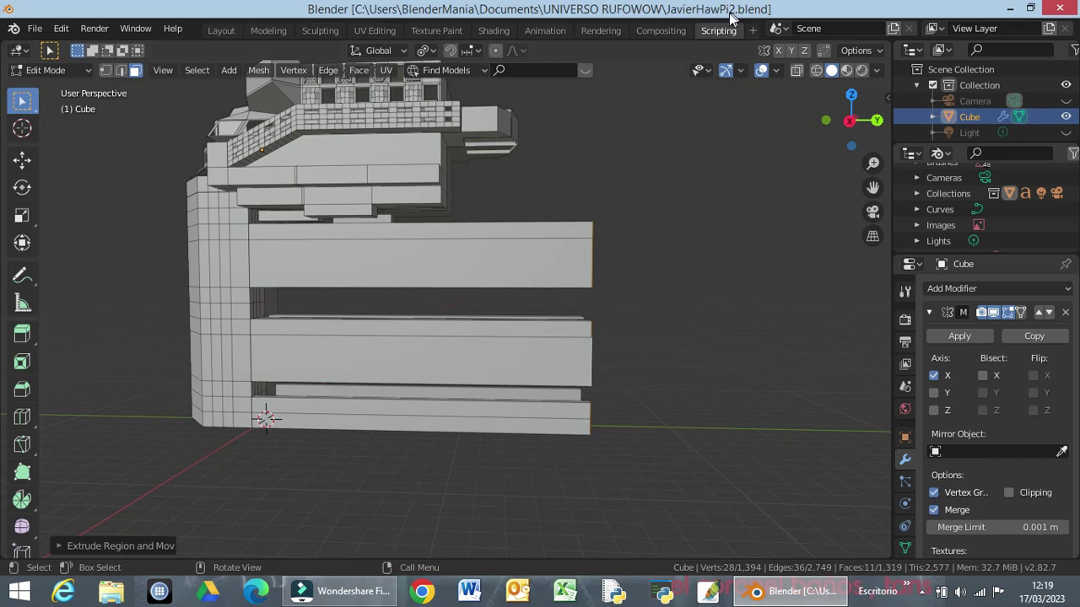
mouse_move(455, 307)
middle_down()
mouse_move(270, 342)
mouse_move(224, 323)
mouse_move(359, 331)
mouse_move(273, 315)
mouse_move(318, 290)
mouse_move(323, 379)
mouse_move(302, 335)
mouse_move(368, 340)
mouse_move(424, 323)
mouse_move(402, 301)
middle_up()
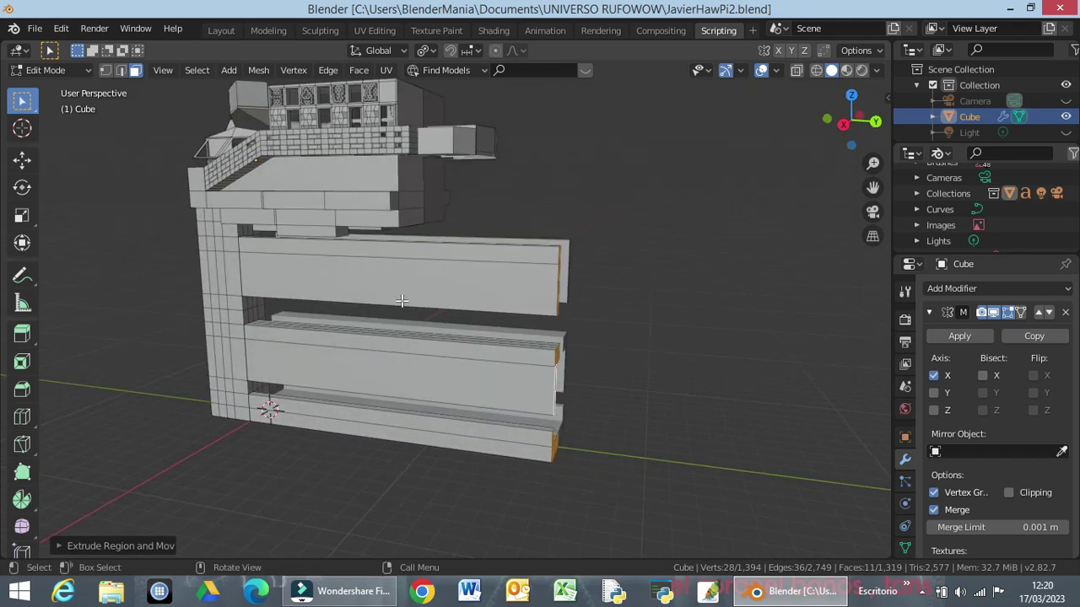
Step: Select the top slab's front face plus shortest-path faces, ending in back orthographic view
click(399, 279)
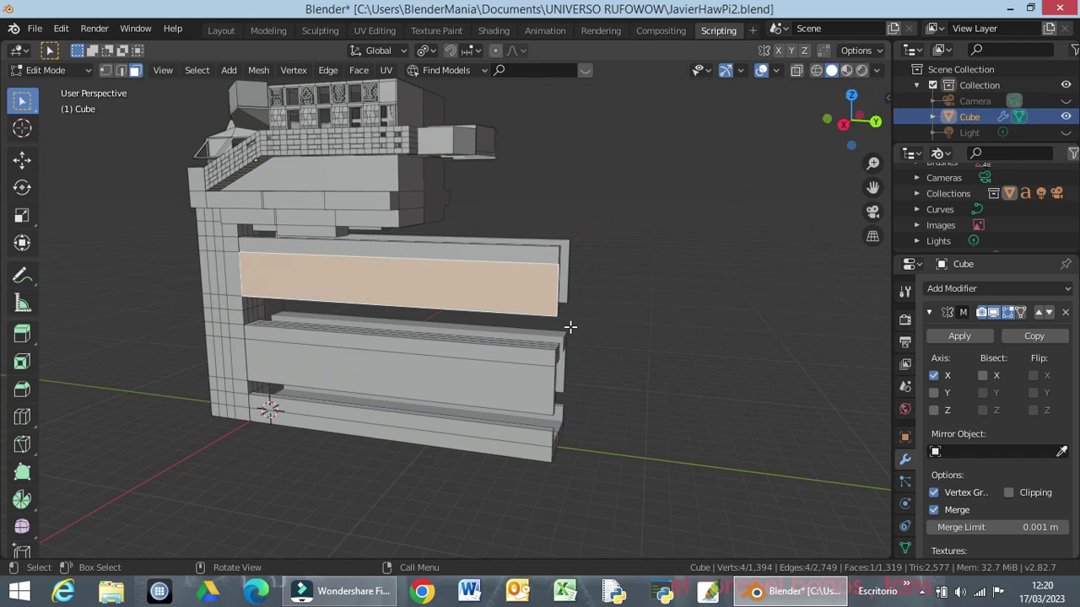
middle_drag(681, 334, 554, 323)
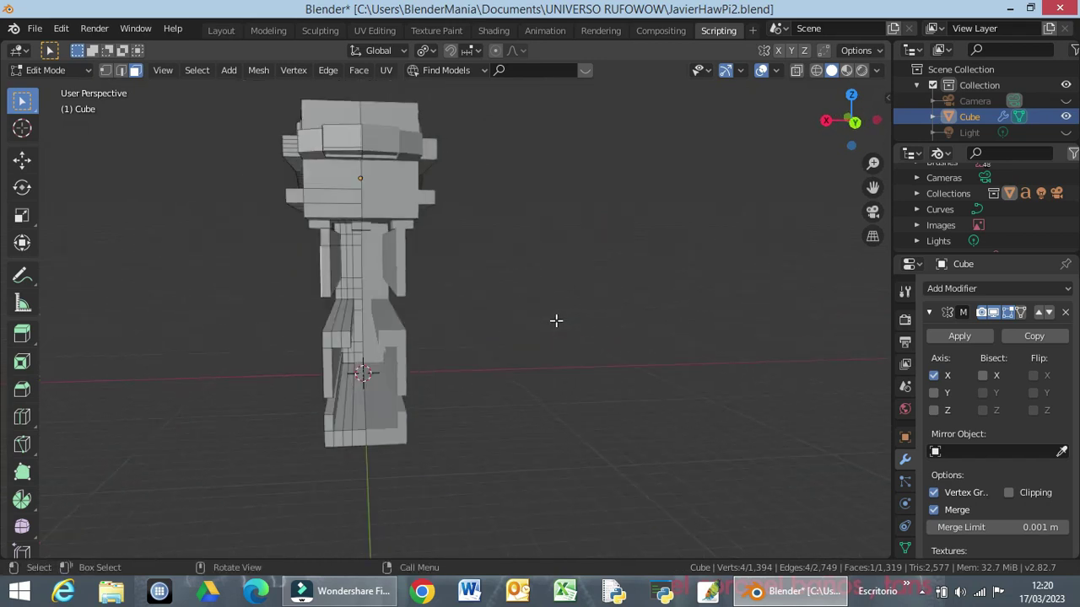
key(ctrl+KP_1)
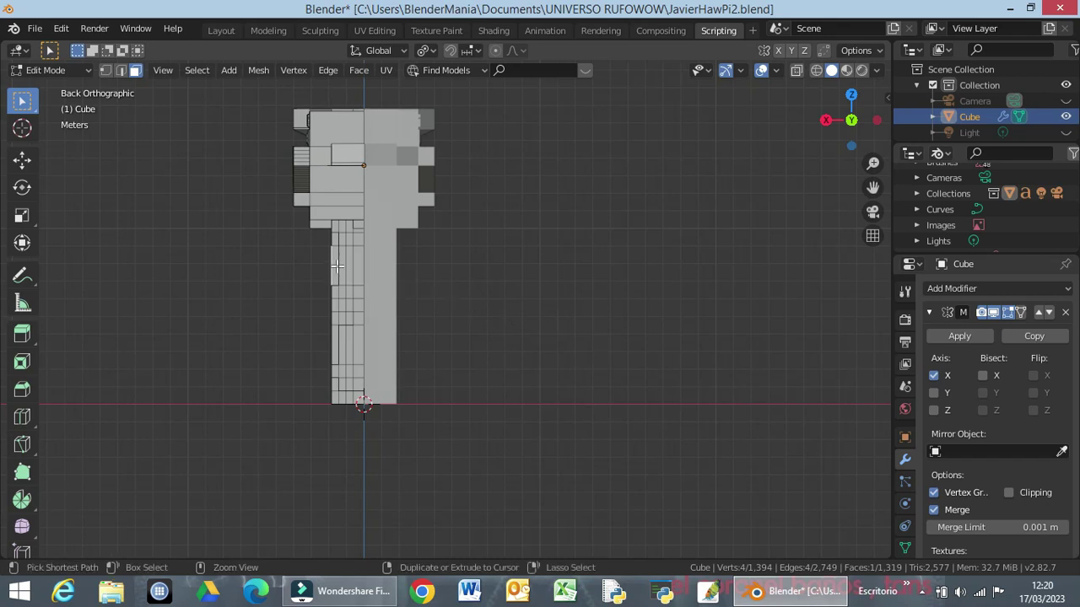
ctrl+click(335, 265)
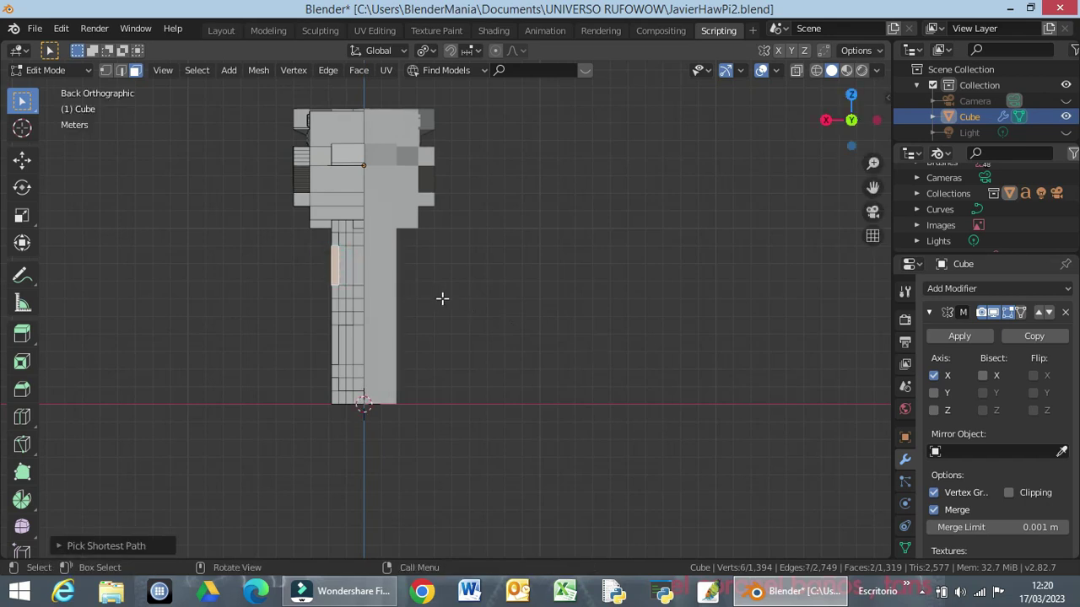
middle_drag(444, 298, 414, 313)
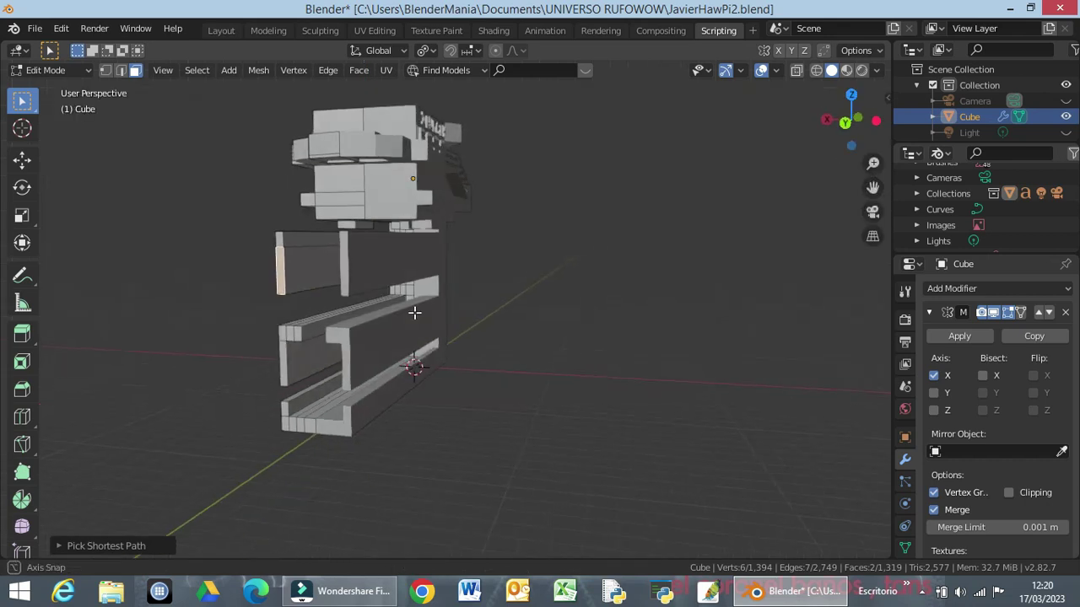
ctrl+click(306, 267)
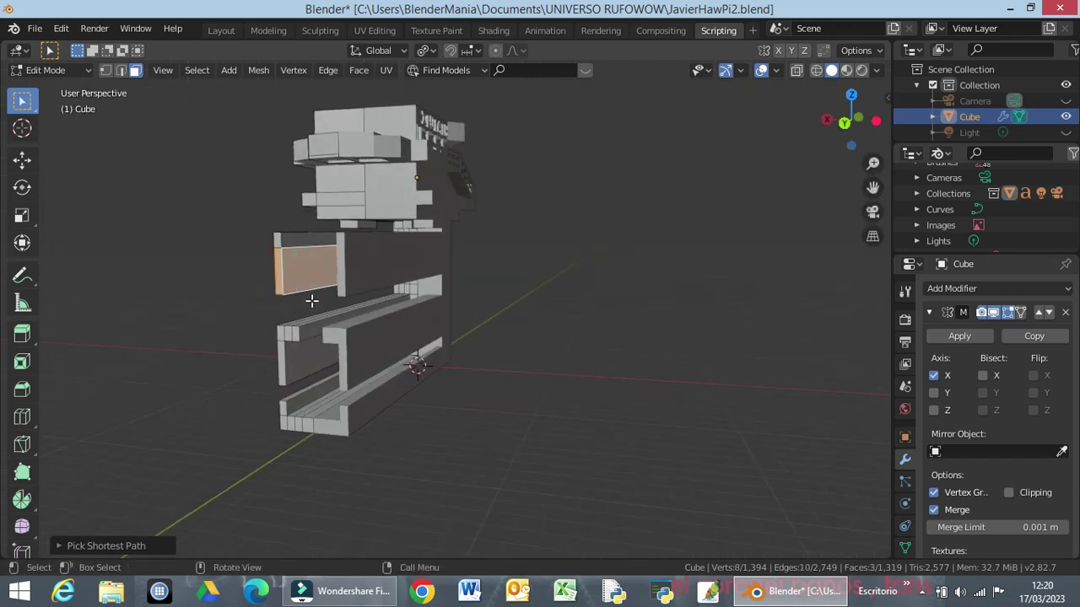
mouse_move(600, 395)
middle_down()
mouse_move(691, 390)
mouse_move(673, 385)
middle_up()
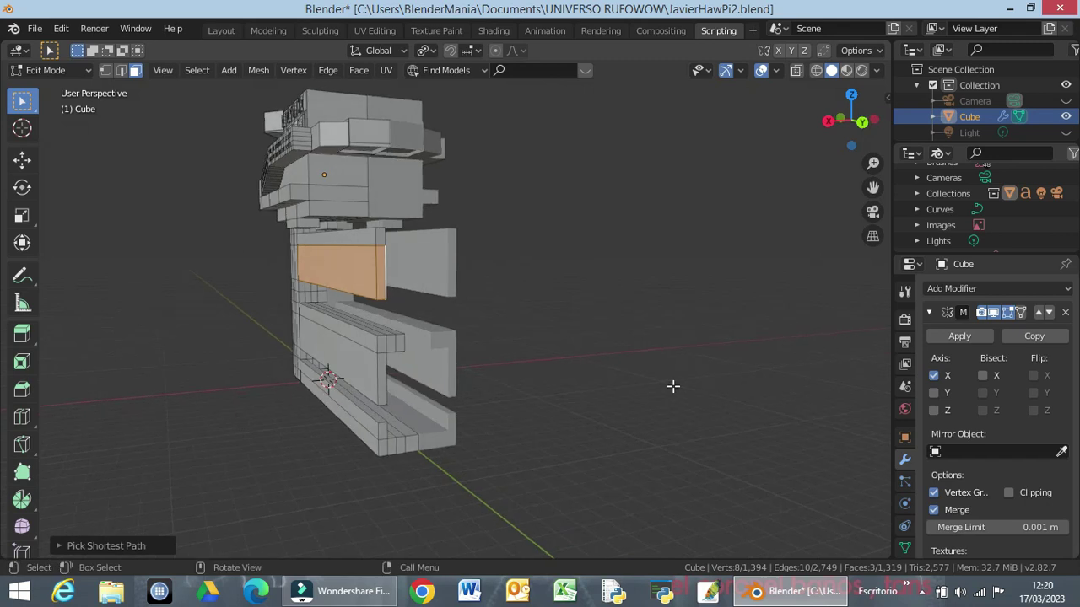
key(ctrl+KP_1)
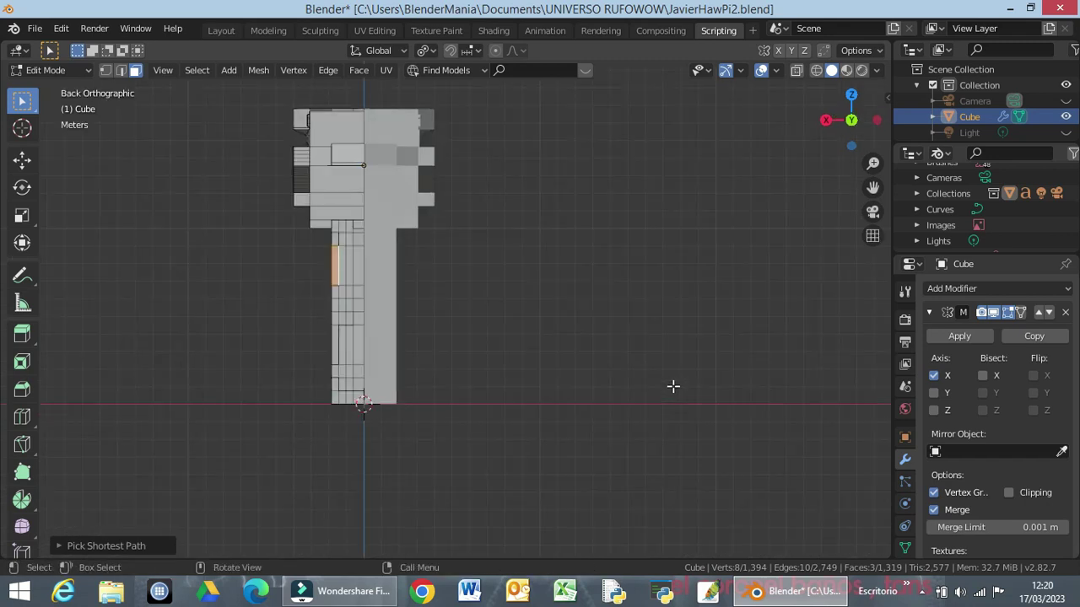
Step: Move the side face about 0.98 m back along Y, cancelling a later X stretch
key(g)
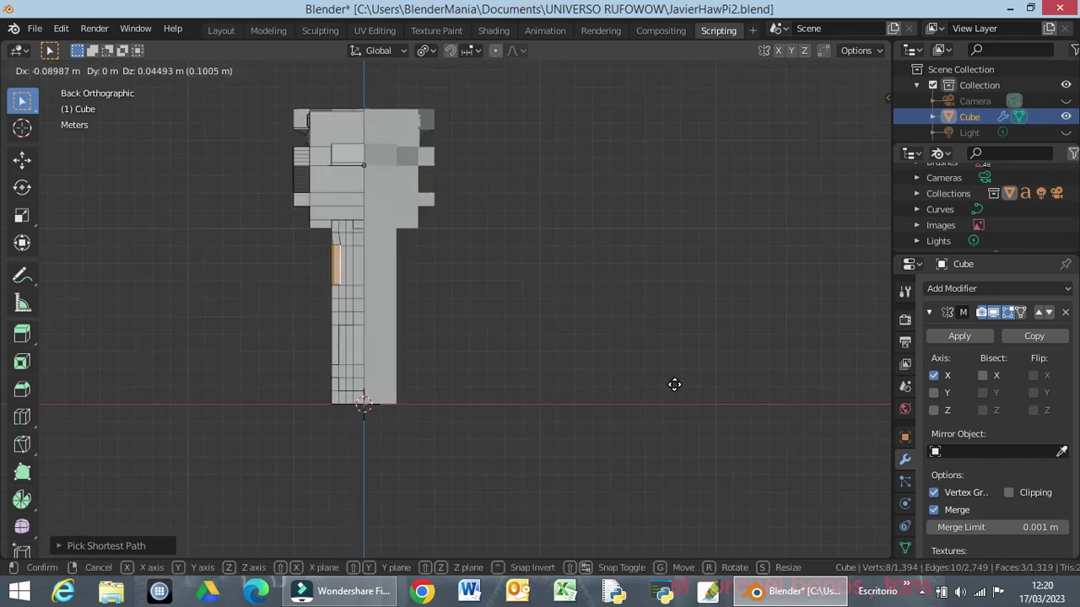
key(y)
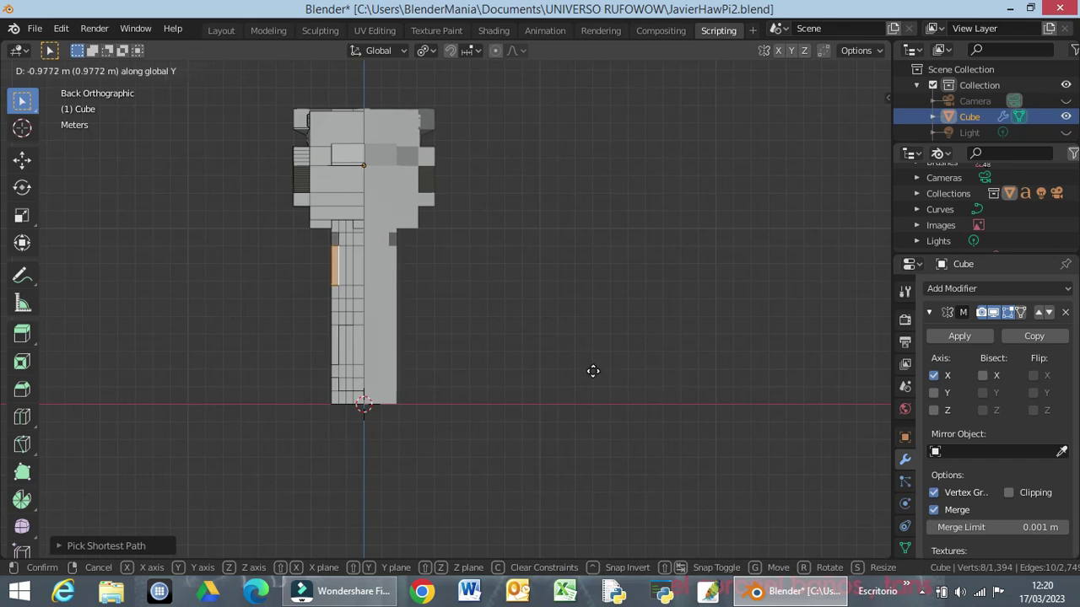
click(593, 370)
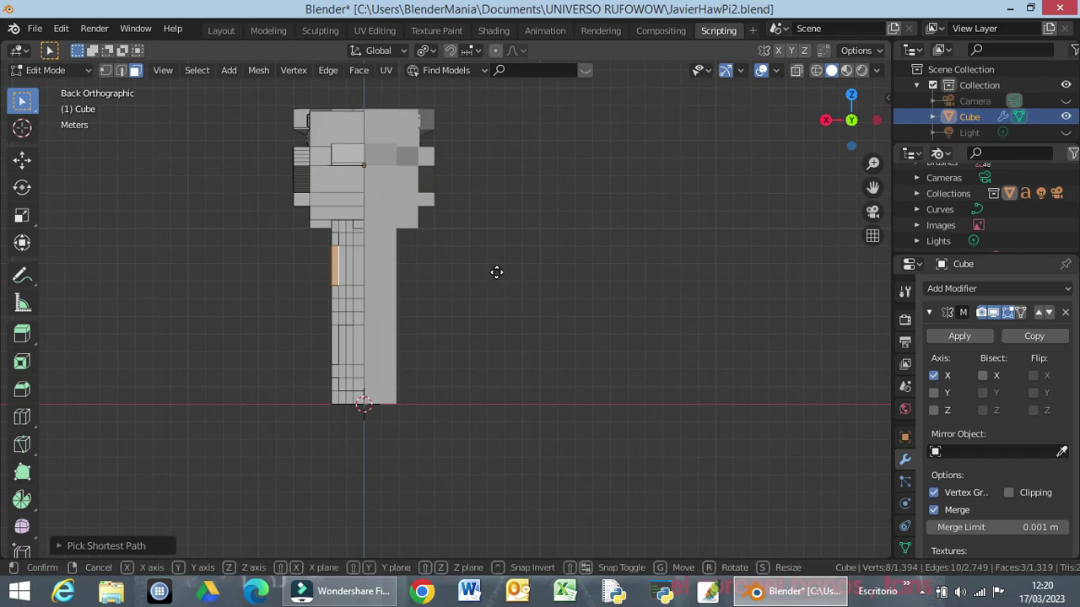
key(g)
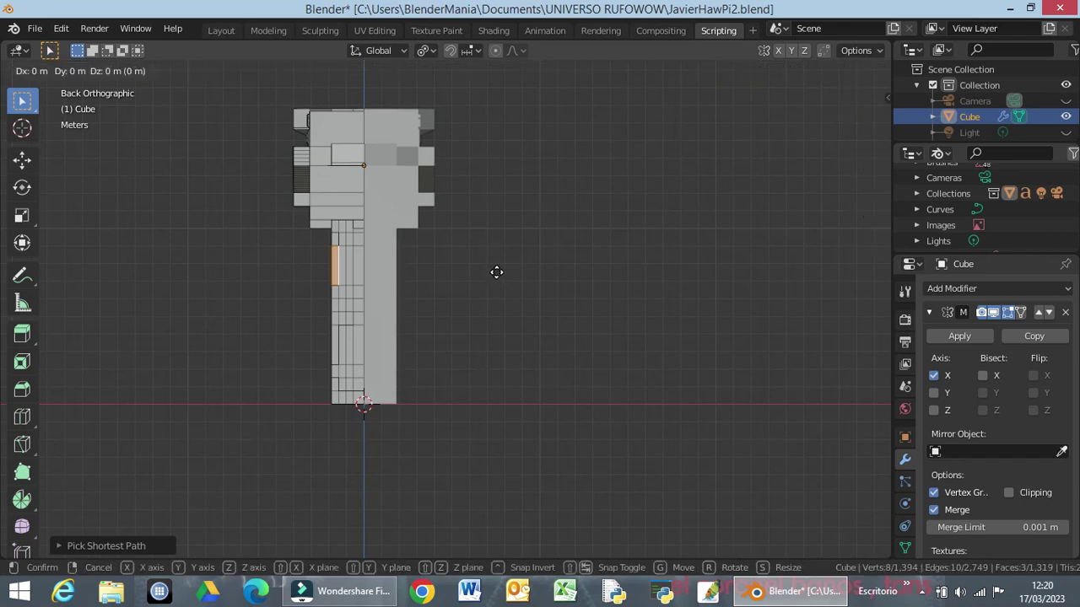
key(x)
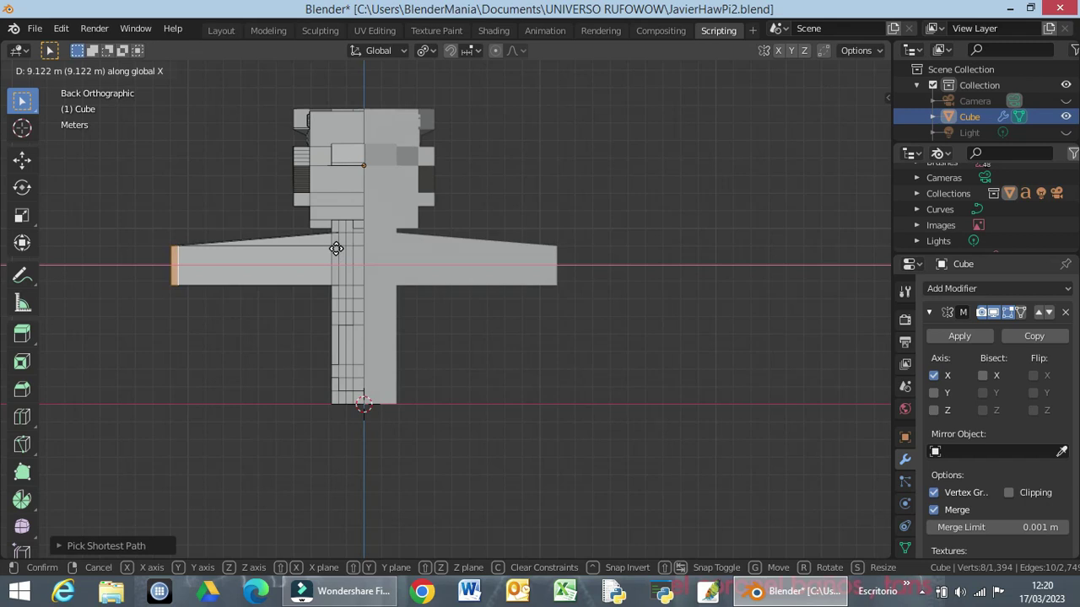
key(Escape)
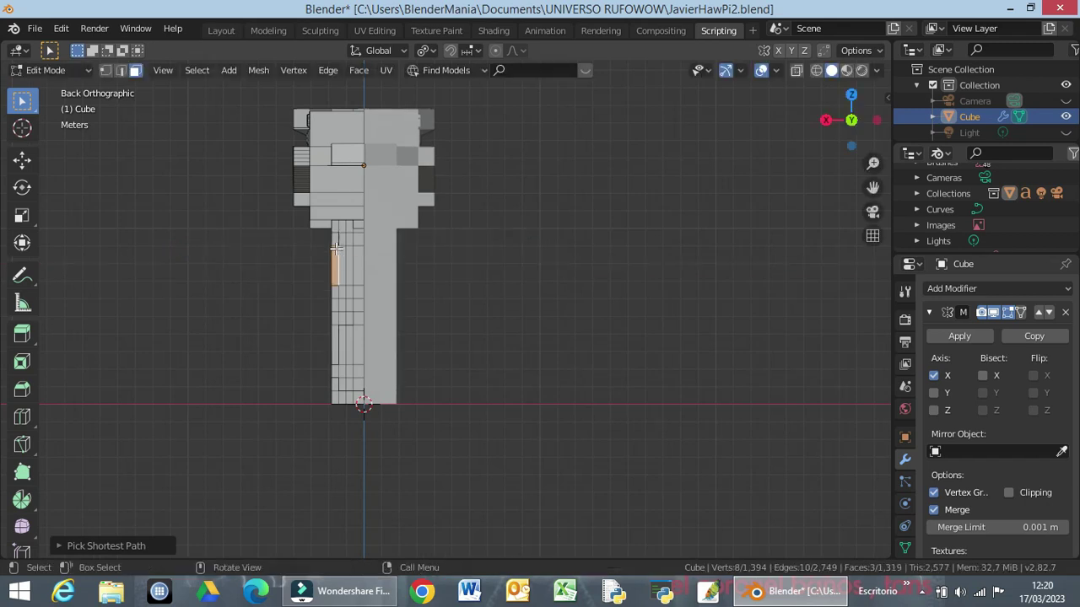
Step: Cut a lengthwise edge loop just below the upper slab's top edge
mouse_move(405, 283)
middle_down()
mouse_move(492, 303)
mouse_move(616, 296)
middle_up()
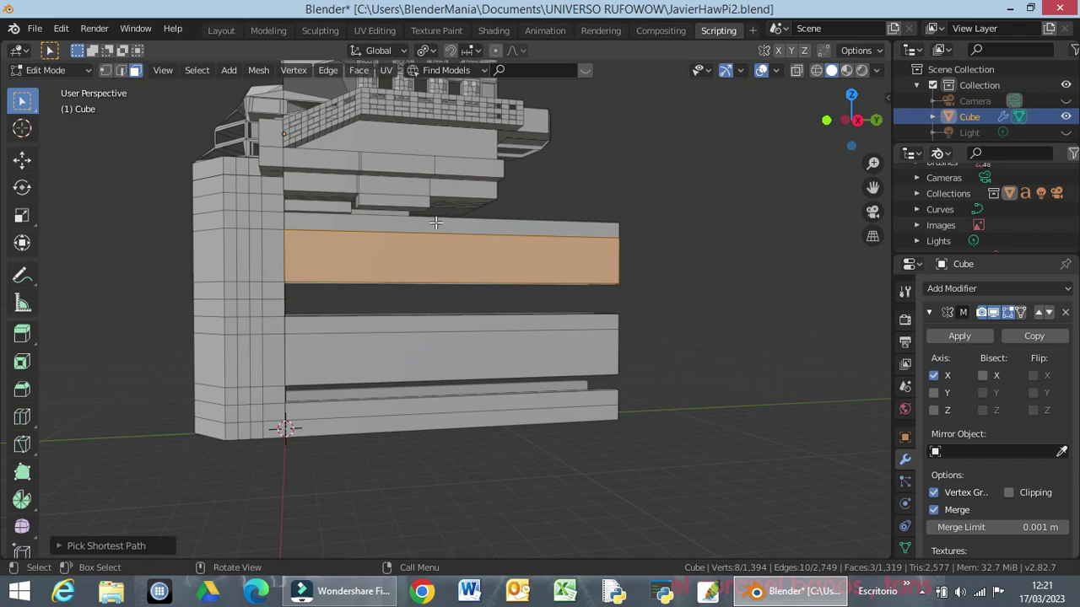
click(435, 223)
scroll(367, 262, up, 3)
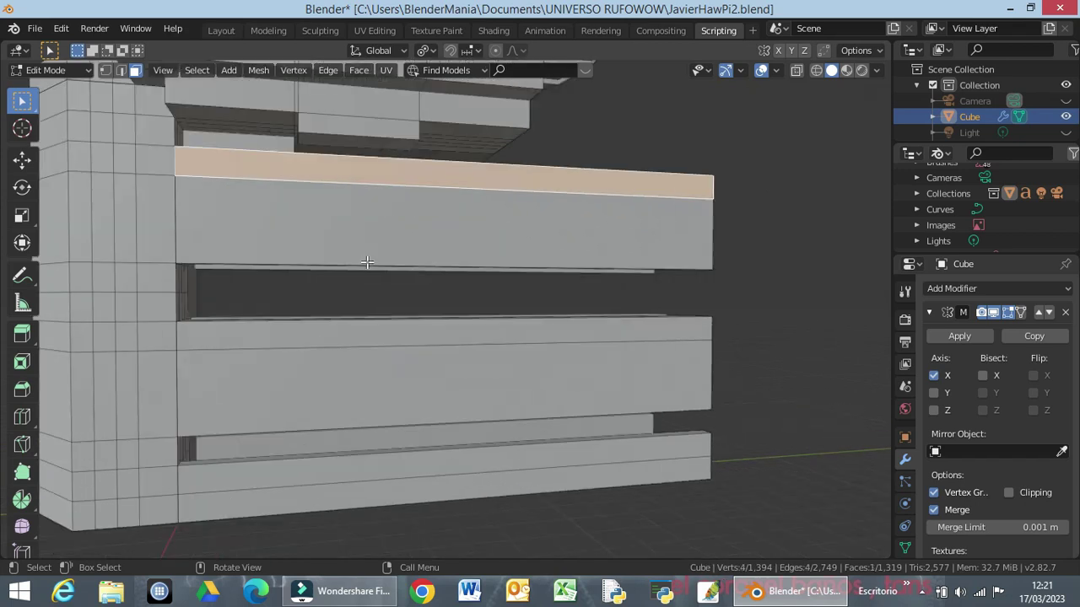
scroll(366, 263, up, 2)
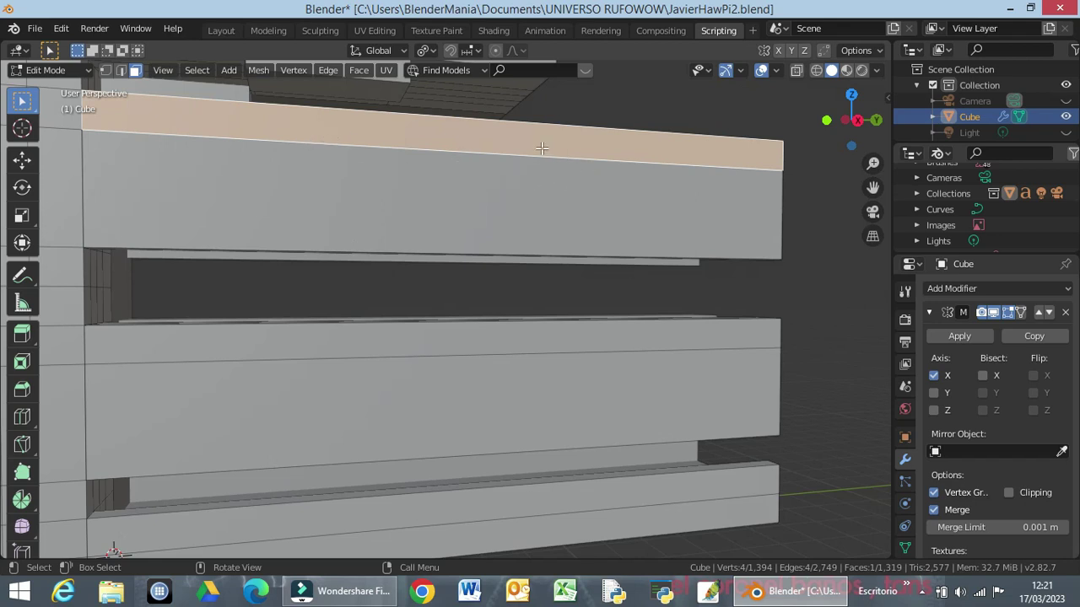
key(ctrl)
key(ctrl+r)
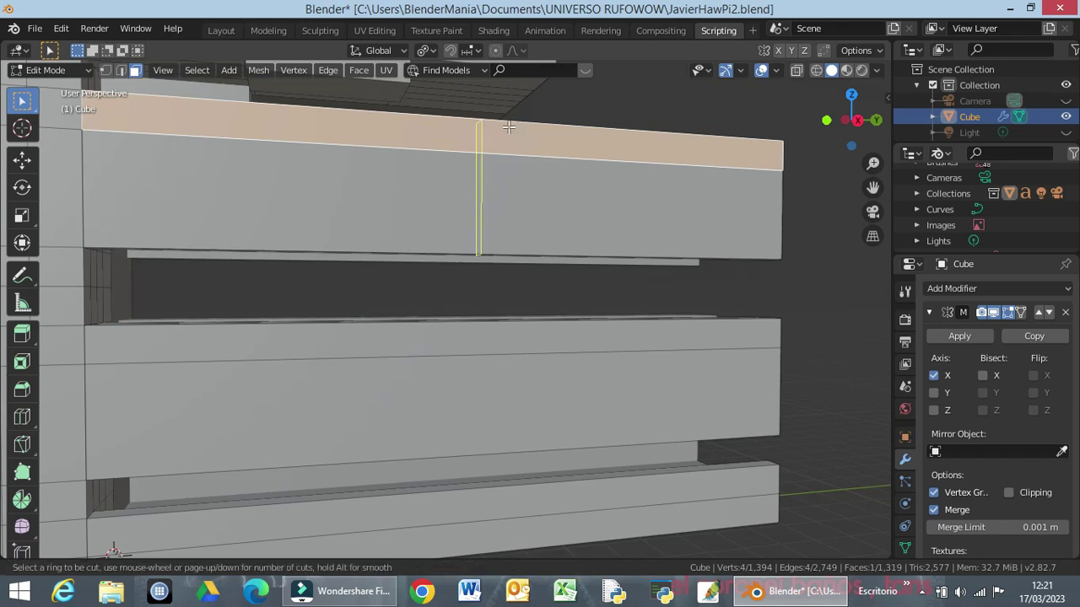
click(778, 155)
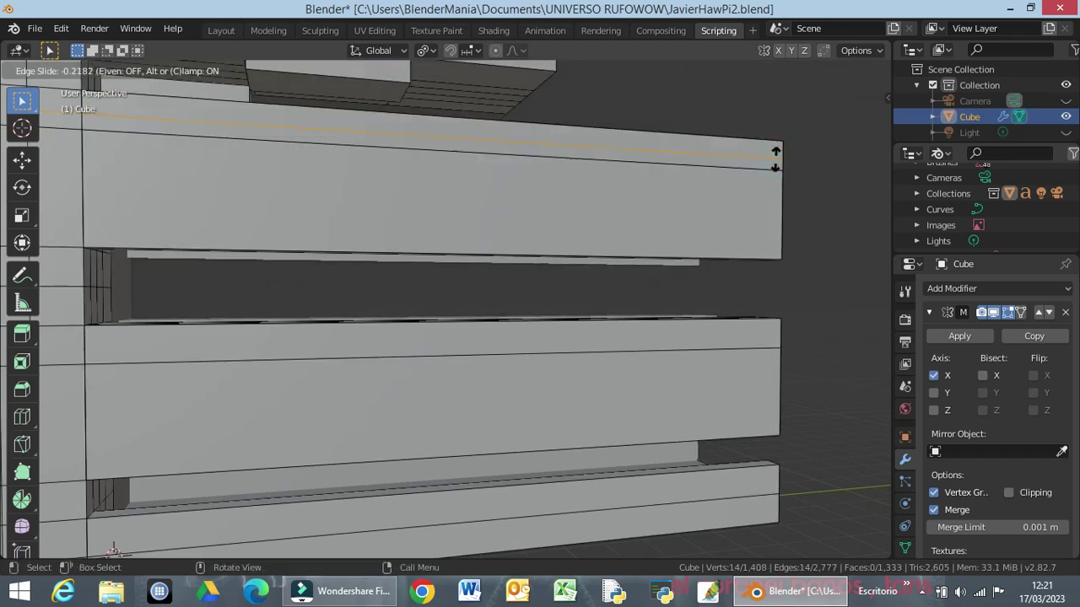
click(776, 168)
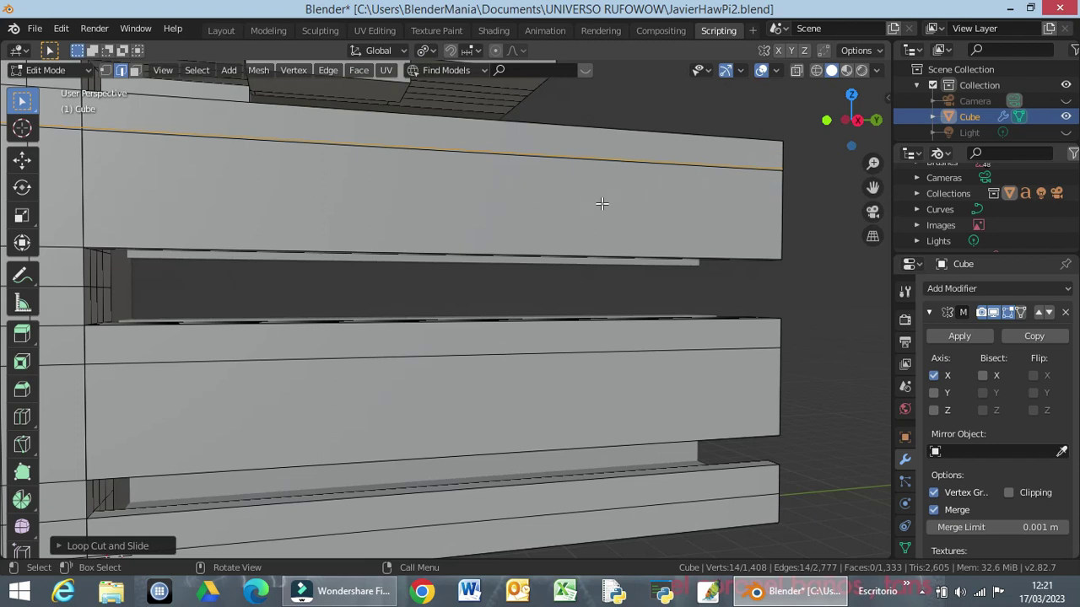
click(558, 348)
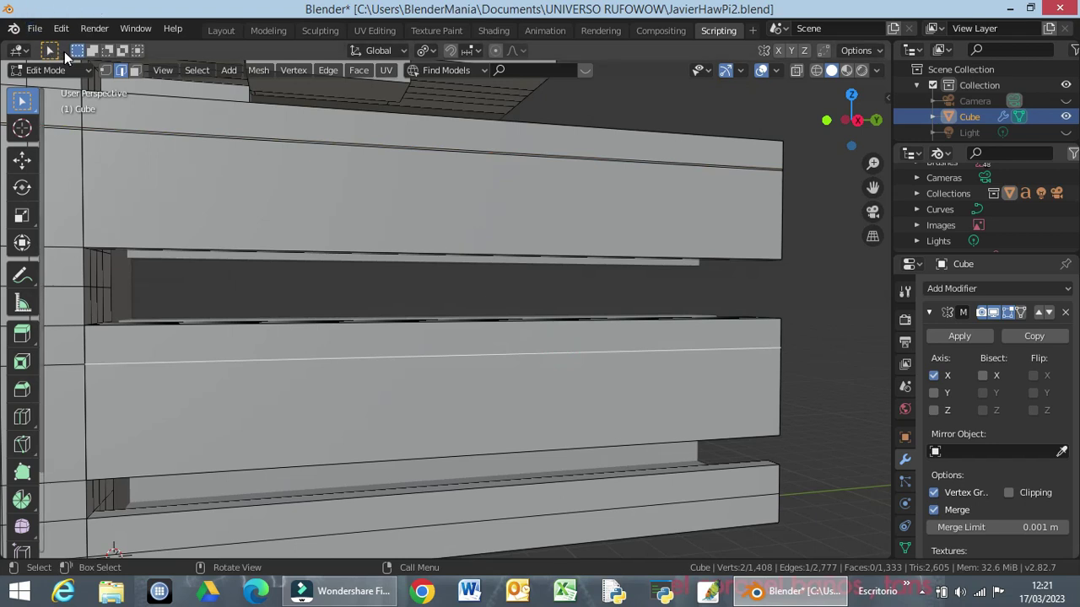
click(134, 70)
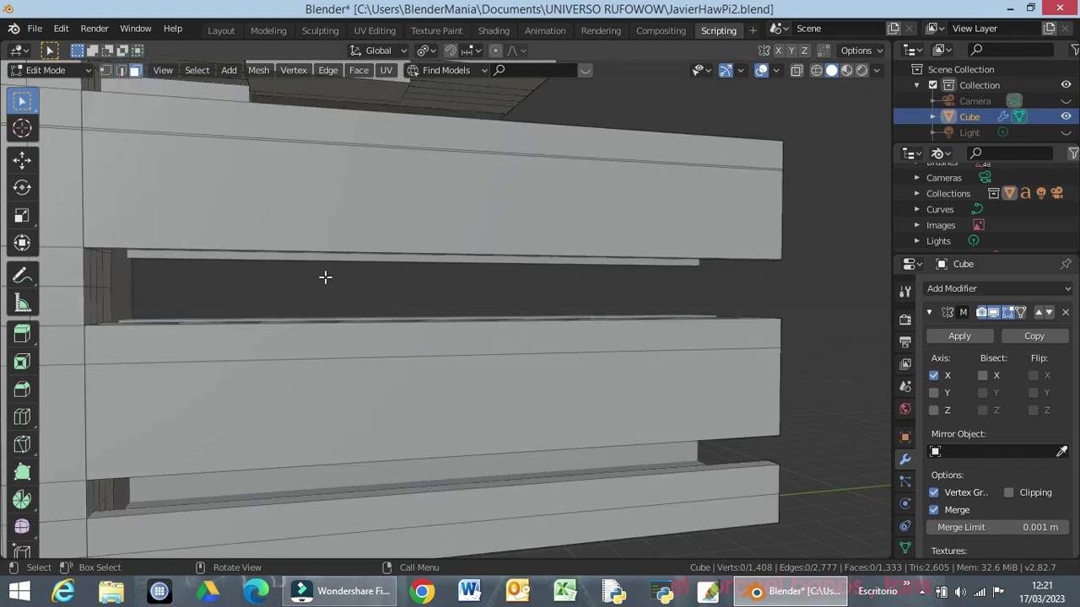
Step: Loop-cut a lengthwise edge loop across the middle slab
click(512, 344)
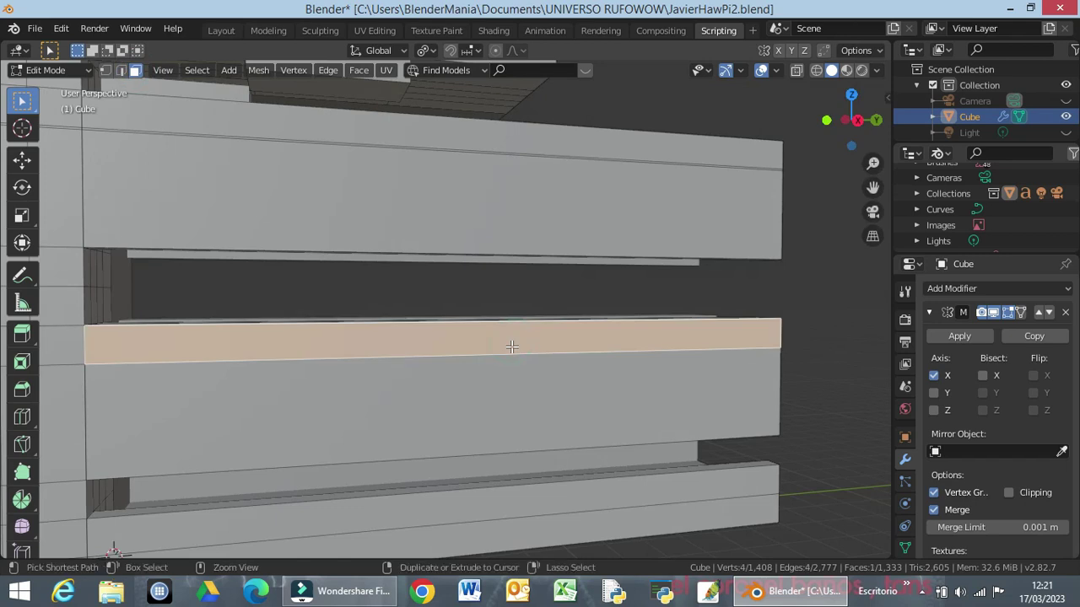
key(ctrl+r)
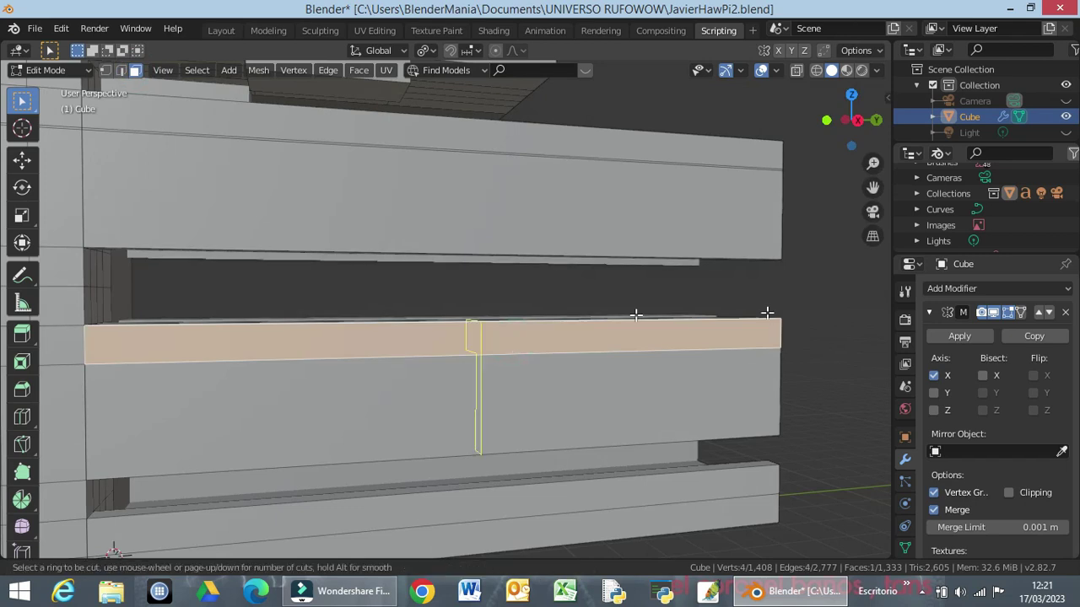
click(774, 331)
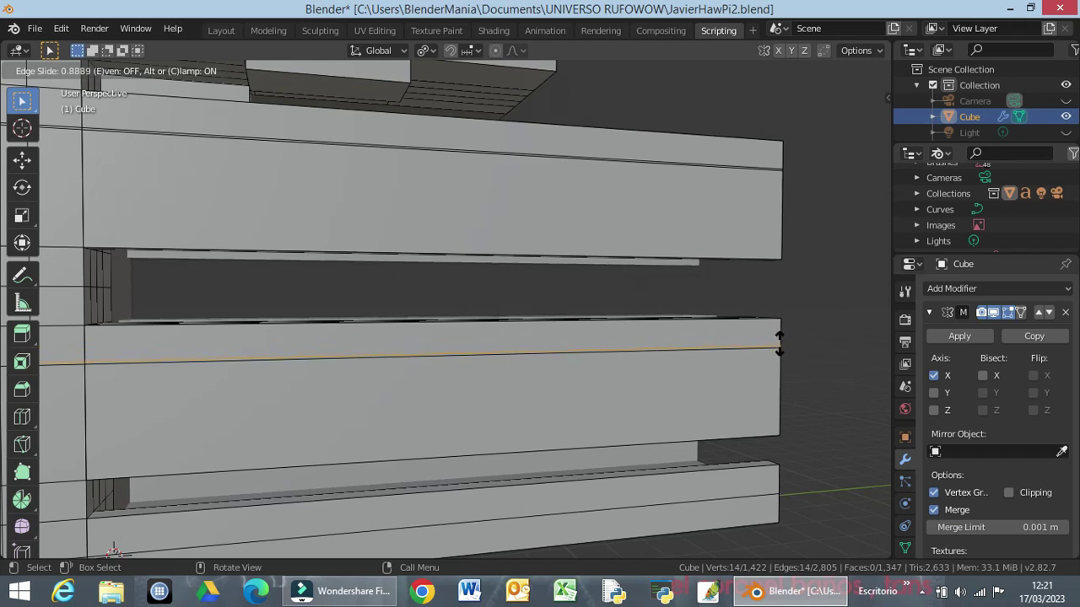
click(778, 342)
mouse_move(760, 439)
middle_down()
mouse_move(742, 411)
mouse_move(741, 426)
middle_up()
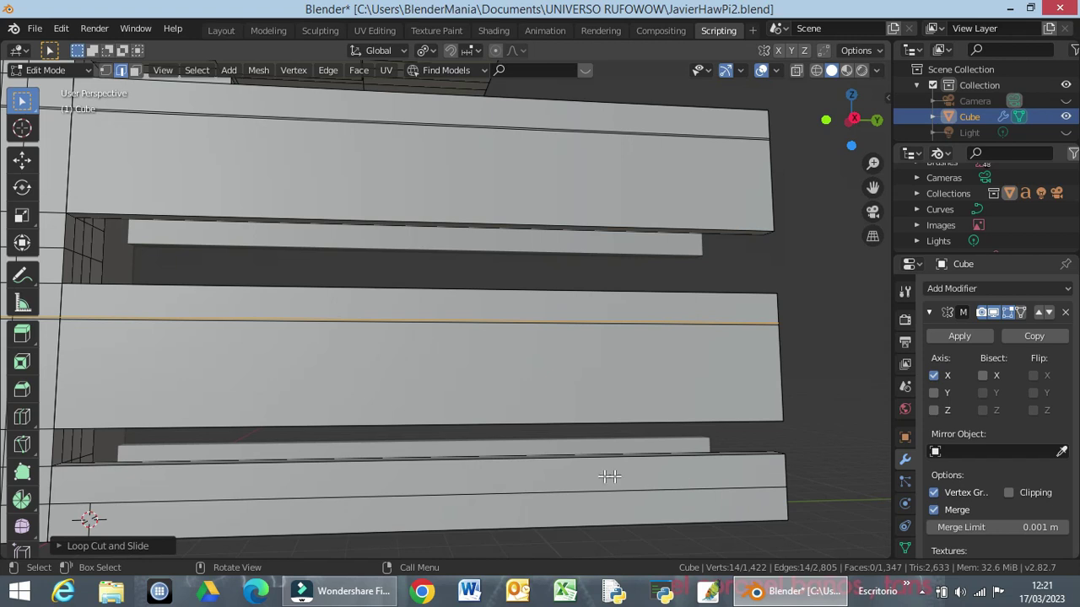
Step: Loop-cut a lengthwise edge loop across the bottom slab
click(743, 474)
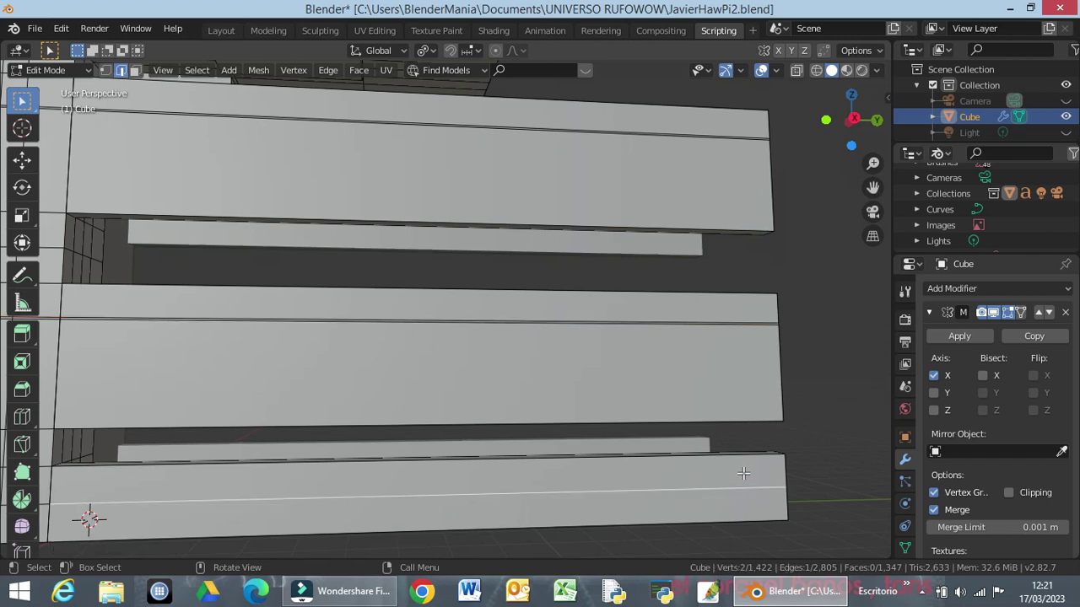
shift+click(743, 473)
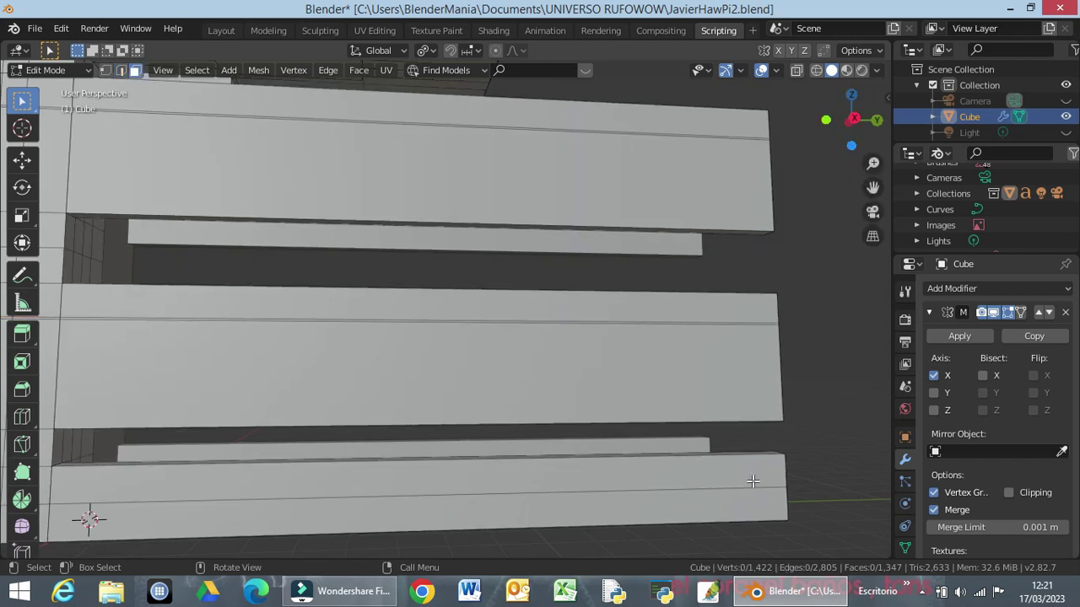
click(755, 478)
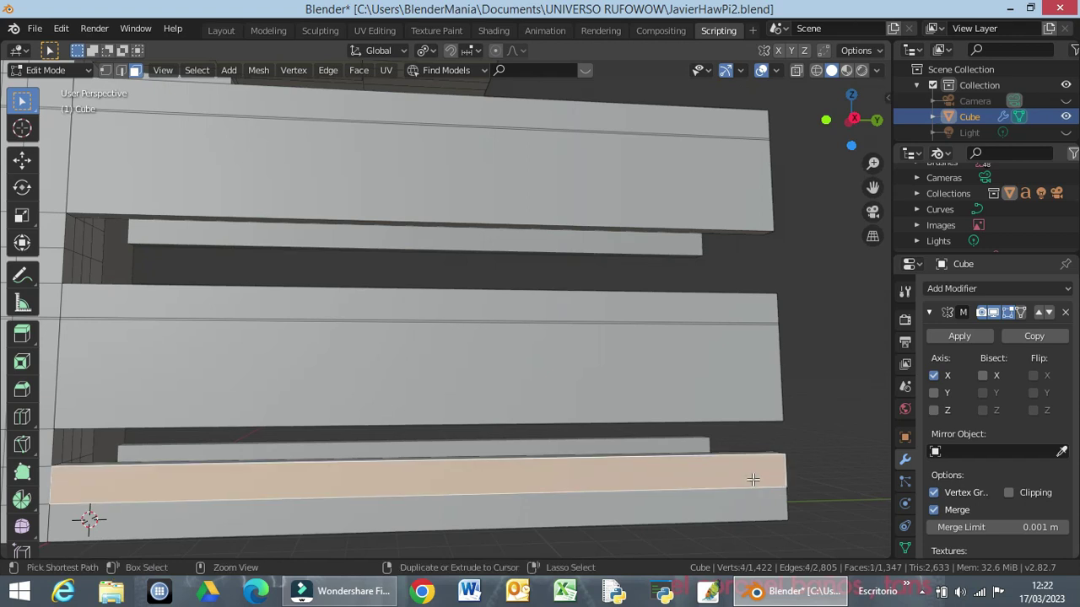
key(ctrl+r)
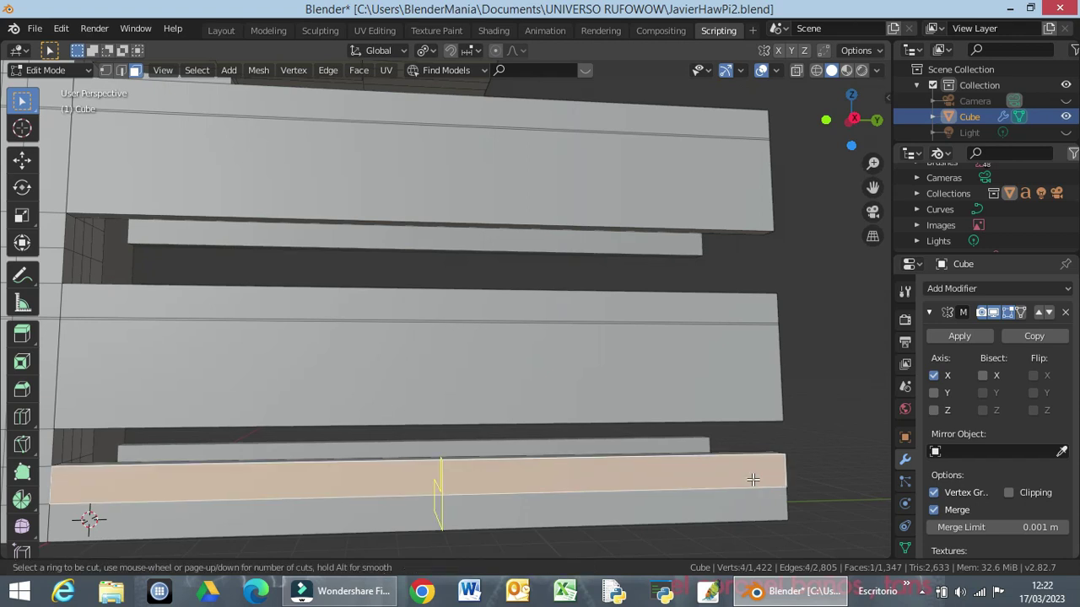
click(782, 476)
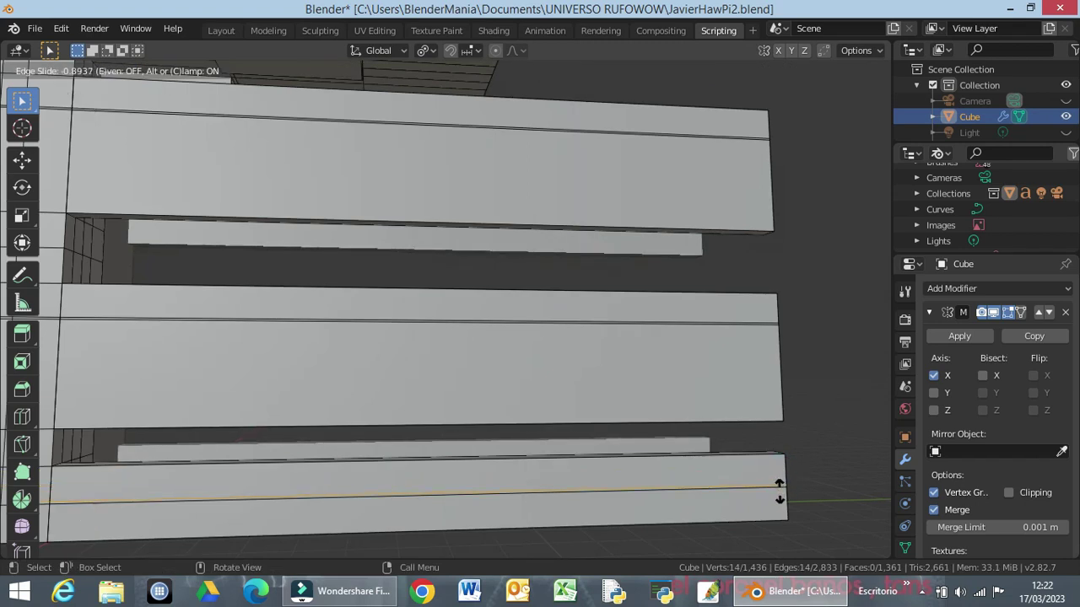
click(779, 493)
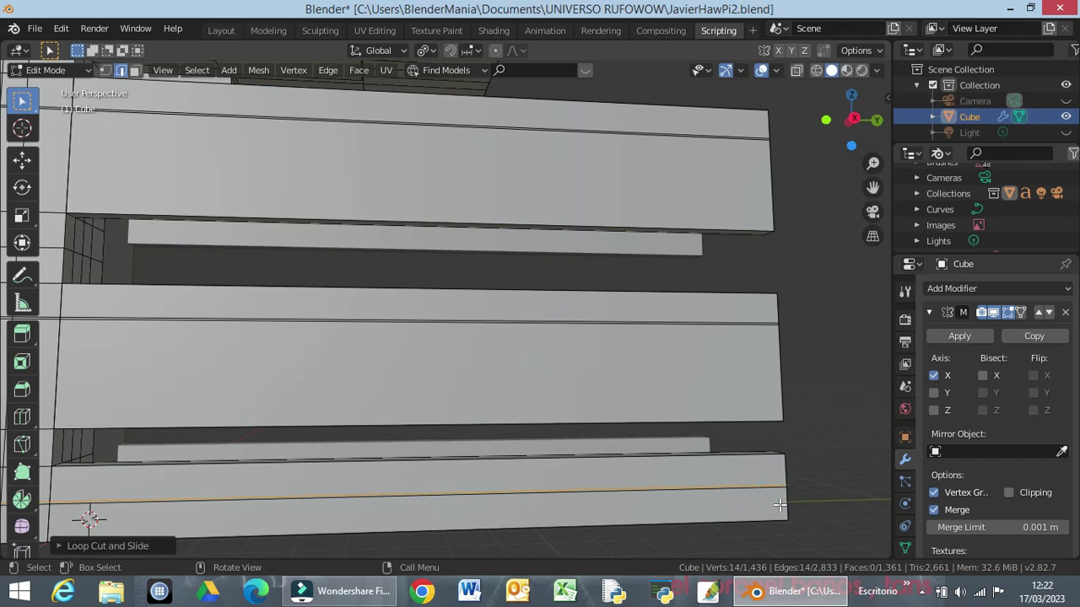
click(782, 498)
Step: Undo the two latest loop cuts and view the model from the right side
key(ctrl+z)
key(ctrl+z)
key(ctrl+z)
key(ctrl+z)
key(ctrl+z)
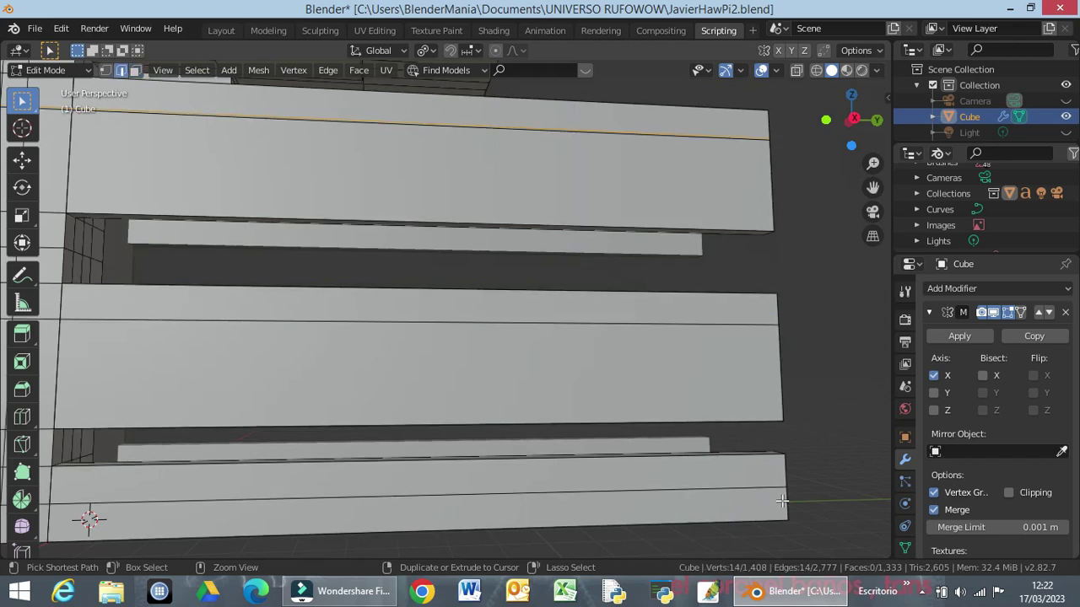
key(ctrl+z)
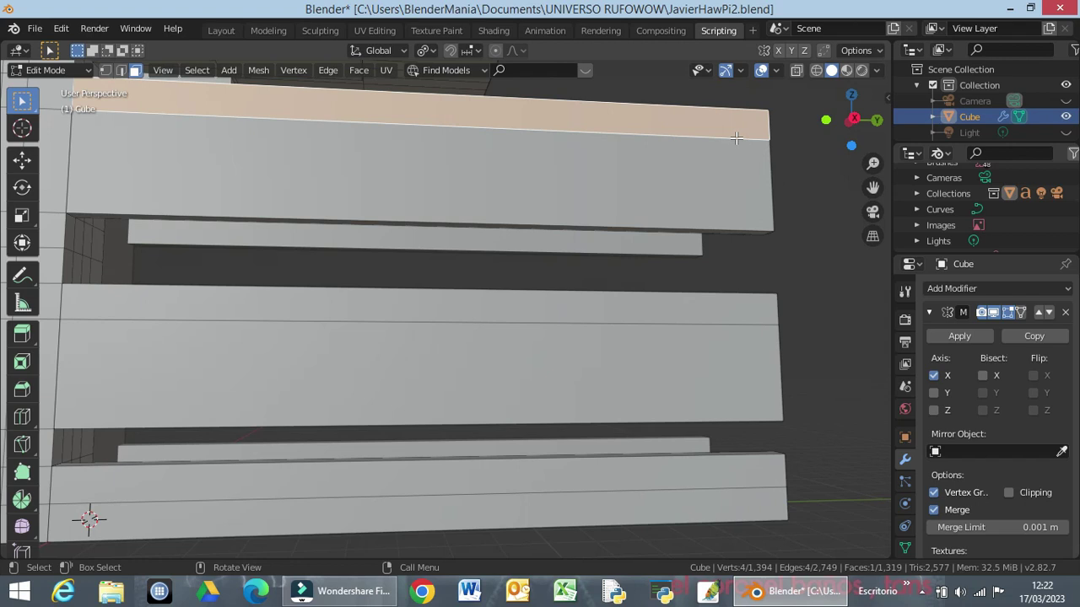
key(KP_3)
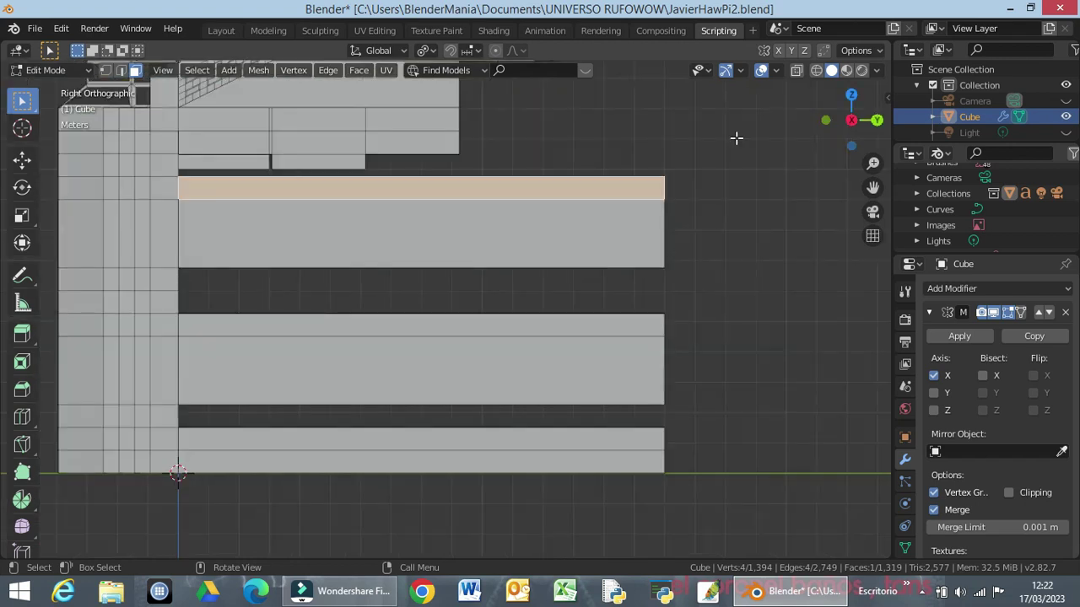
Step: Cut an edge loop near the upper slab's top edge
scroll(556, 186, up, 2)
scroll(535, 203, up, 1)
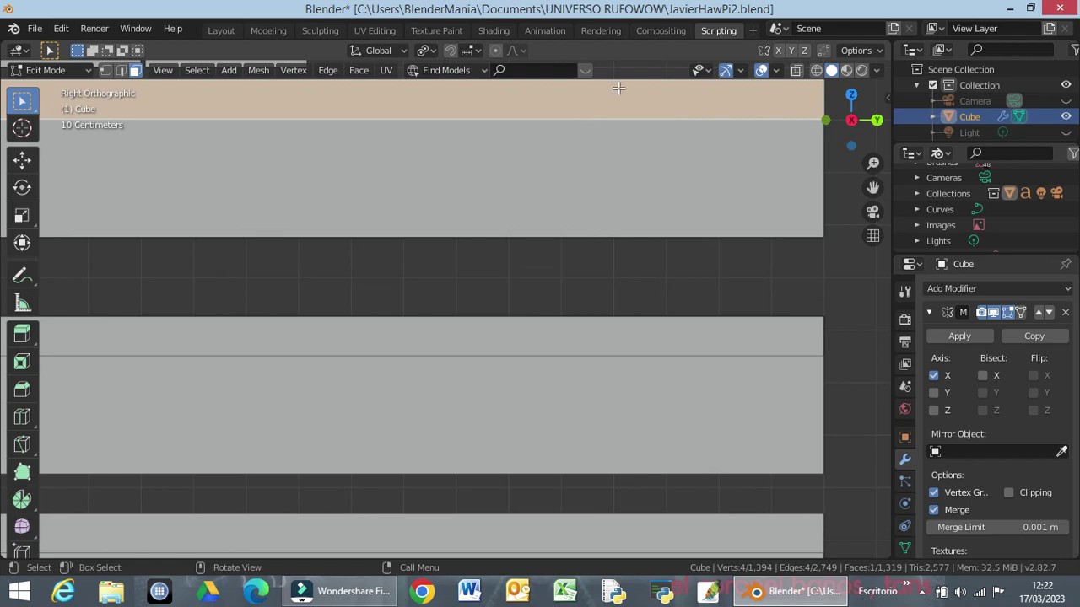
key(ctrl+r)
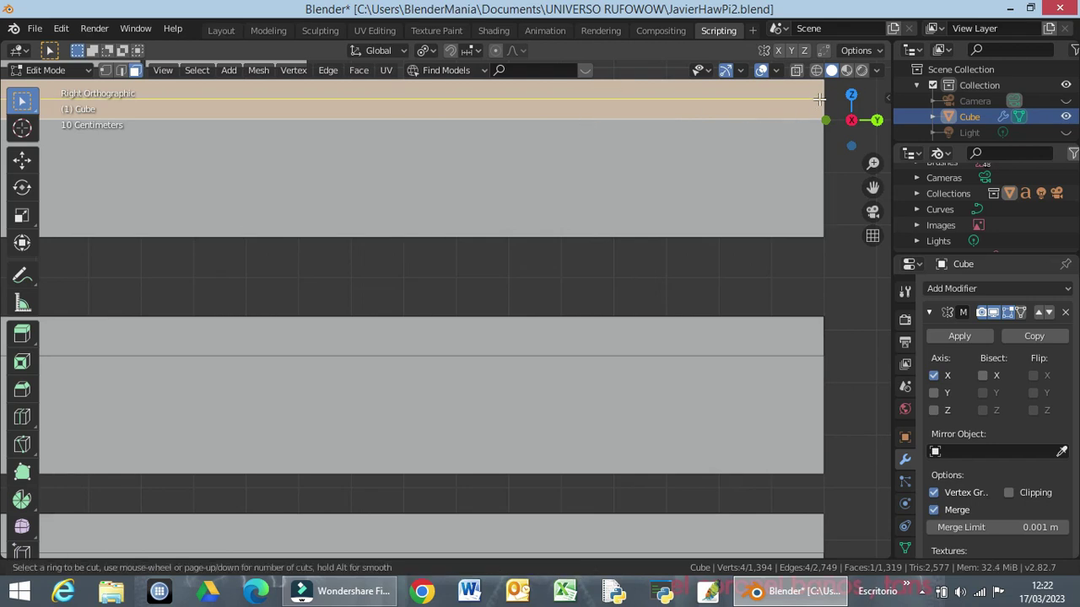
click(819, 97)
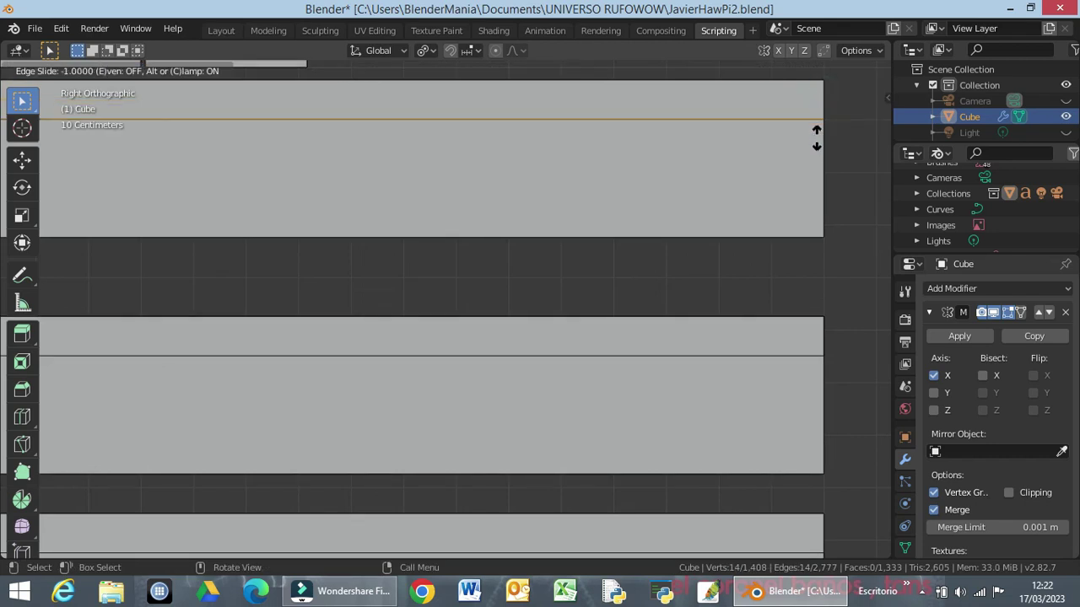
click(816, 137)
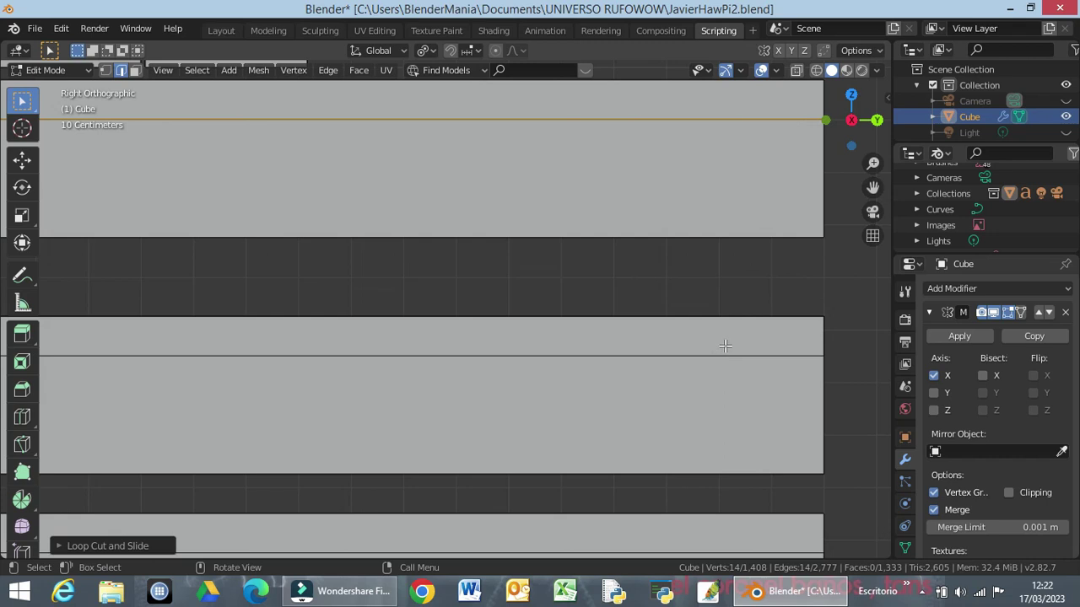
Step: Cancel a stray extrude and rotate, then switch to Face select mode
key(e)
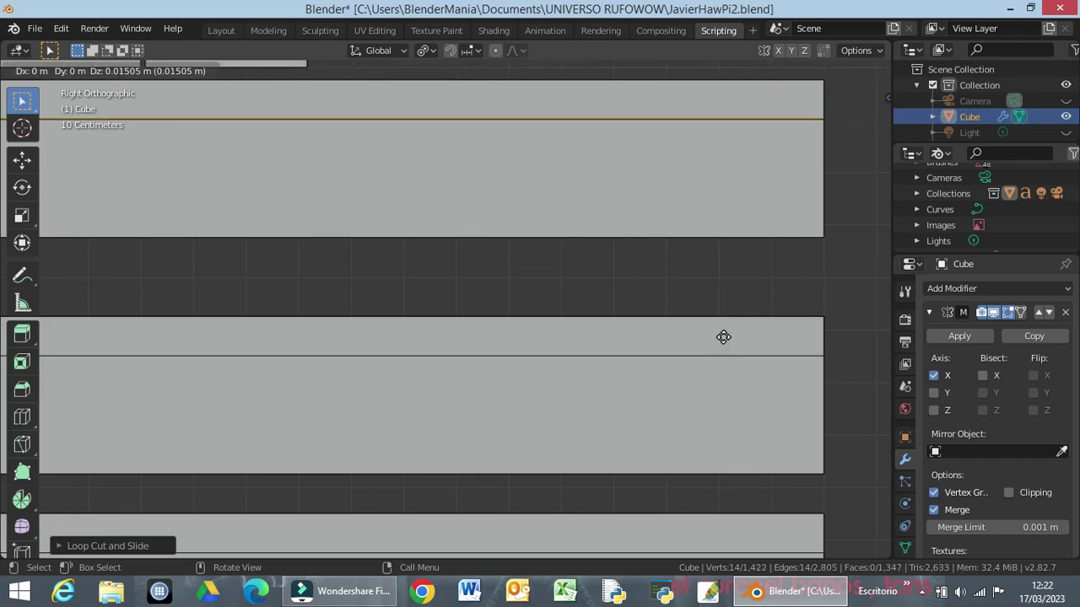
right_click(724, 337)
key(r)
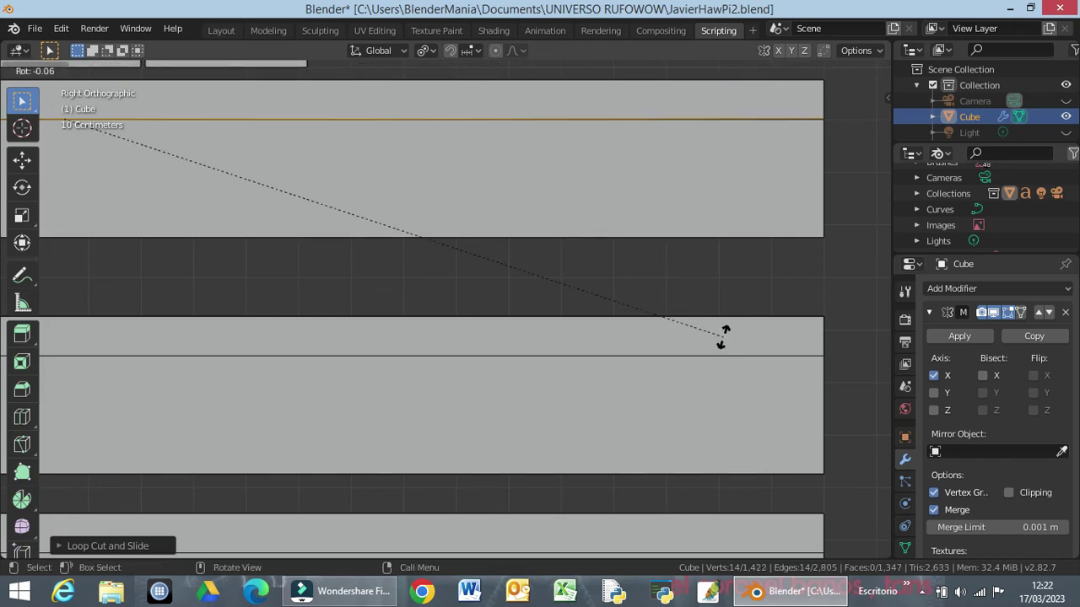
right_click(724, 336)
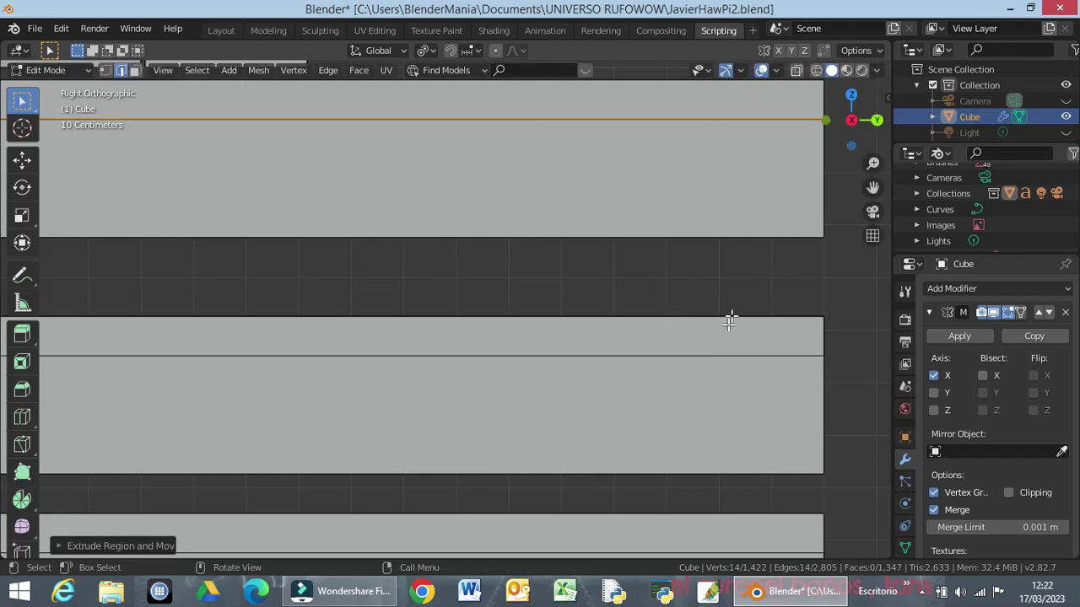
click(764, 337)
key(3)
Step: Loop-cut the middle slab's upper face strip lengthwise
click(770, 336)
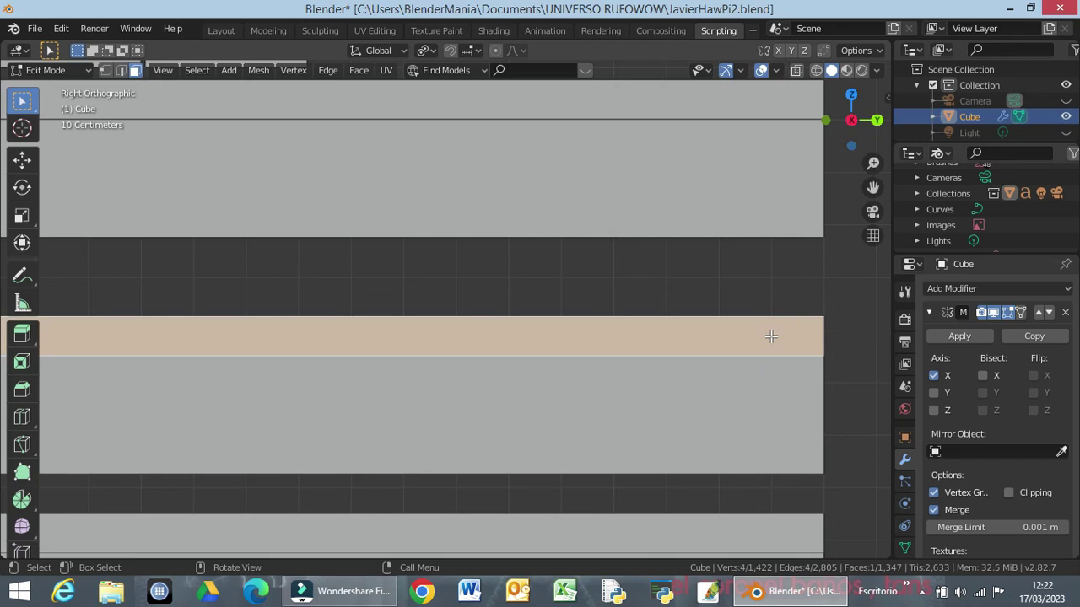
key(ctrl+r)
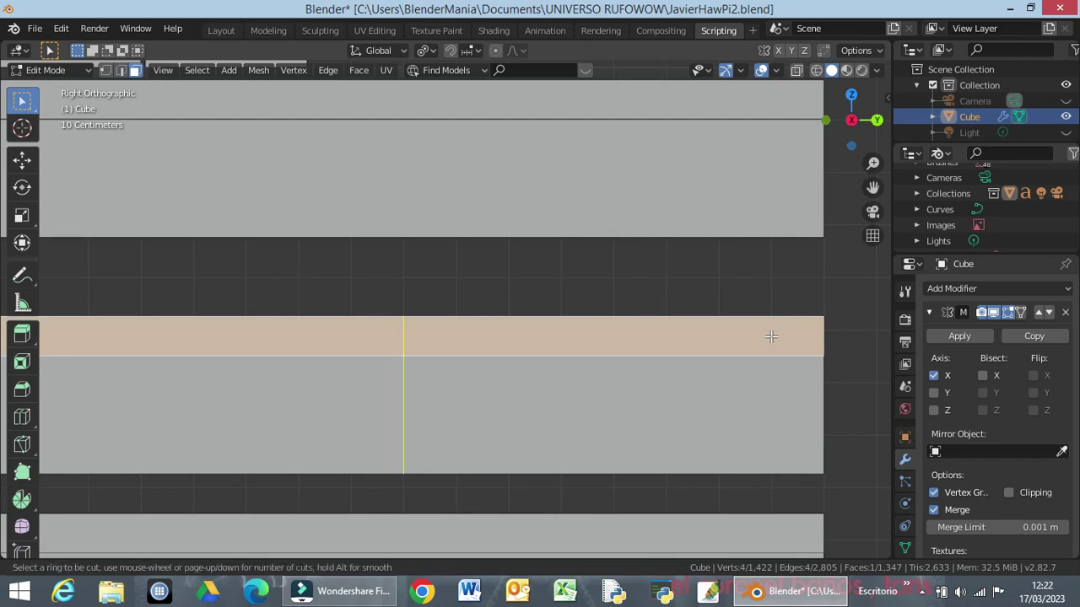
click(816, 335)
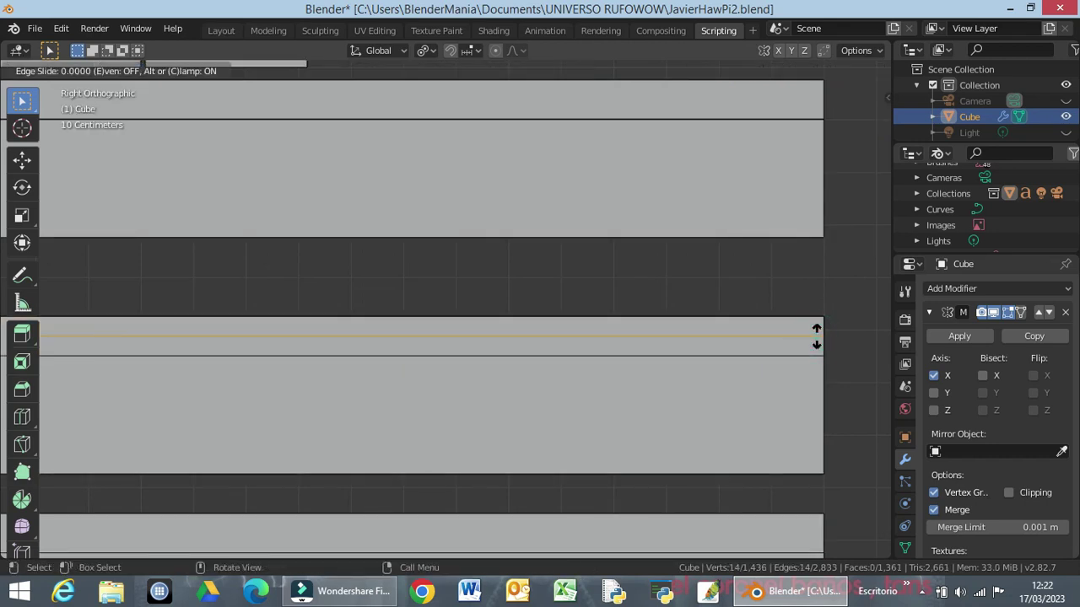
click(816, 396)
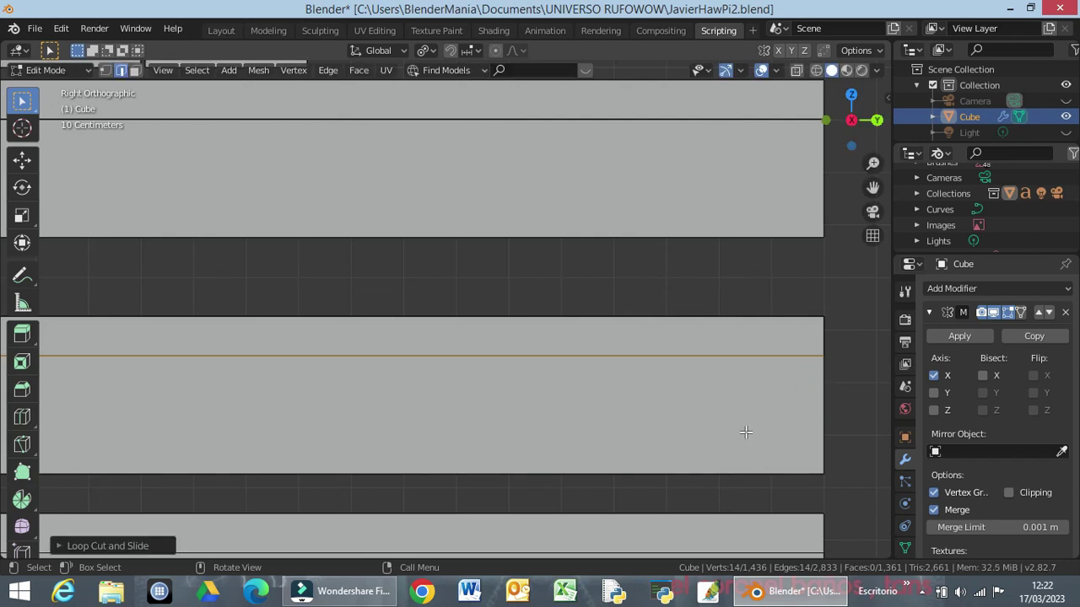
click(757, 532)
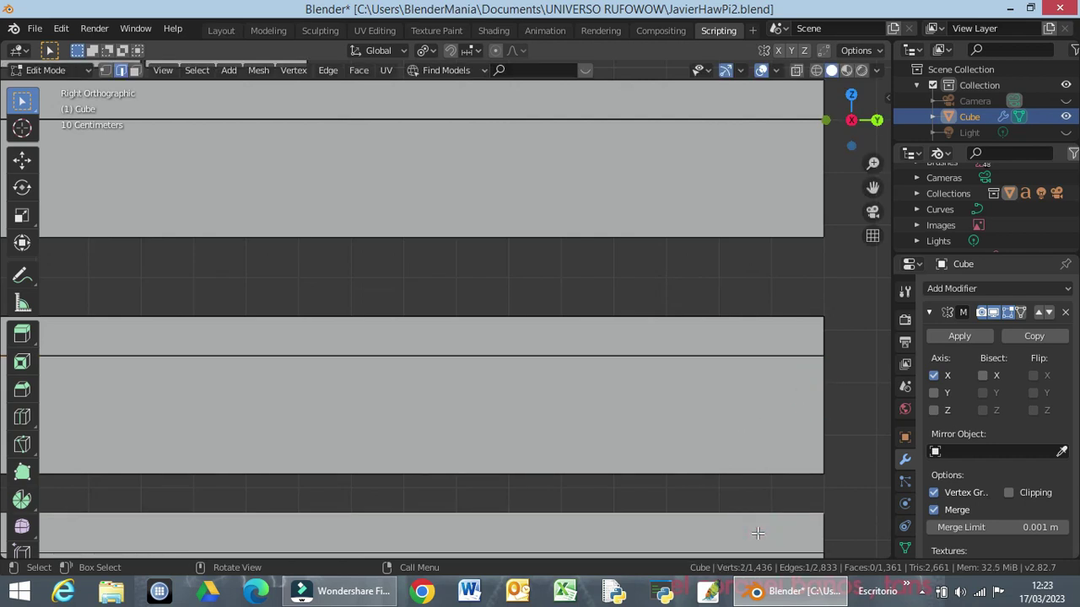
mouse_move(753, 530)
middle_down()
mouse_move(725, 512)
mouse_move(718, 525)
middle_up()
Step: Loop-cut the bottom slab's strip lengthwise along its middle
click(783, 339)
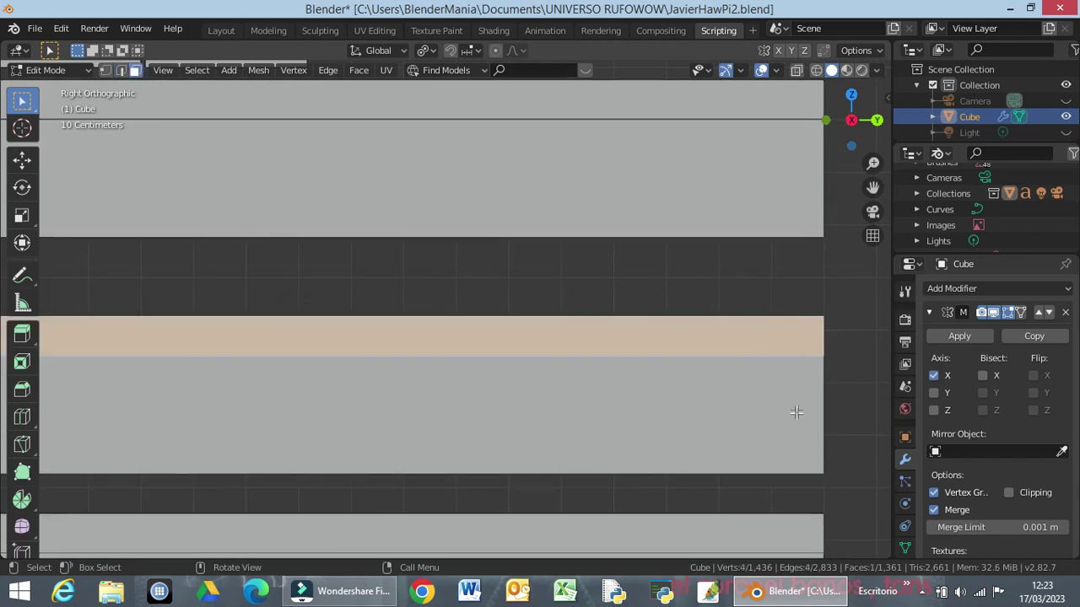
scroll(796, 411, down, 2)
click(690, 469)
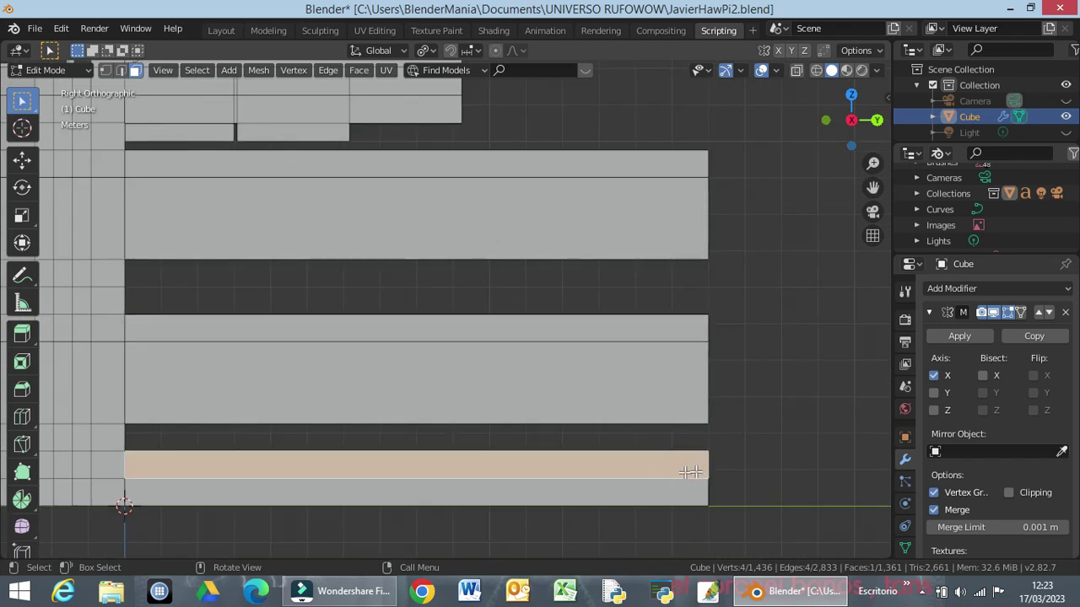
key(ctrl+r)
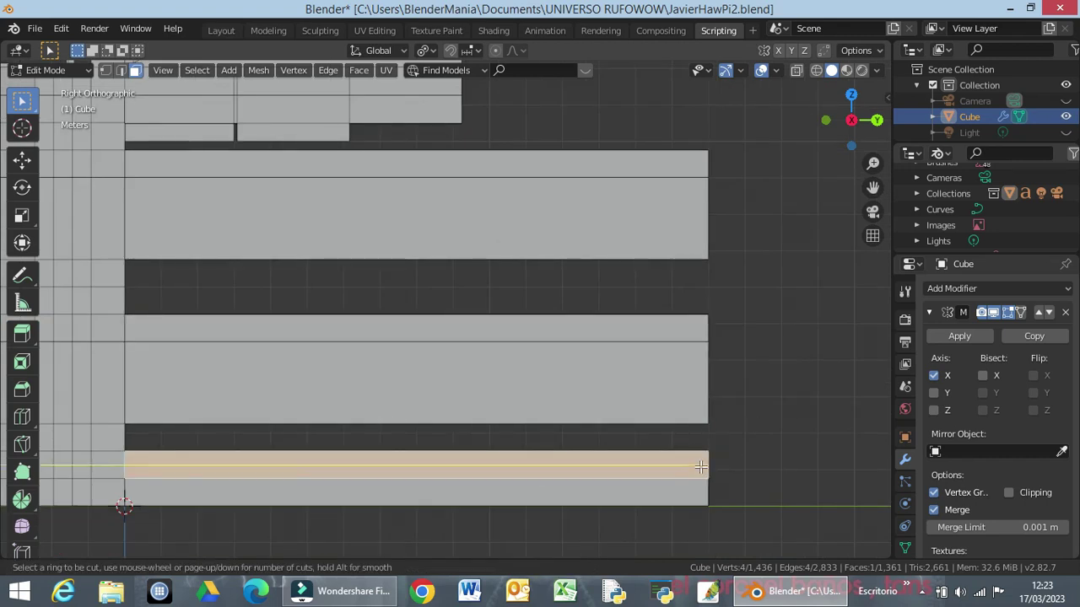
click(700, 466)
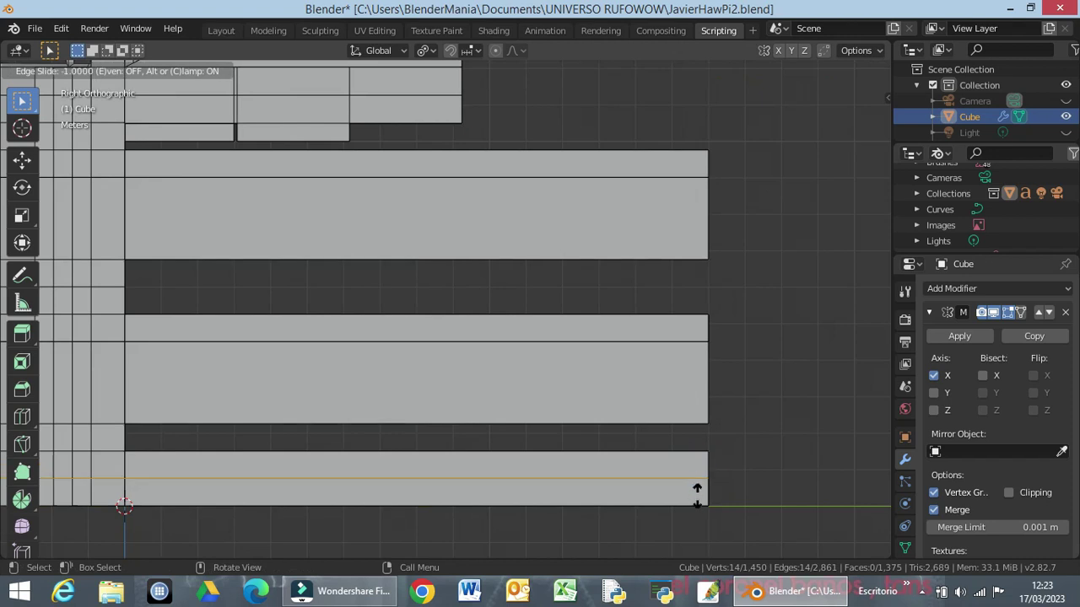
click(698, 501)
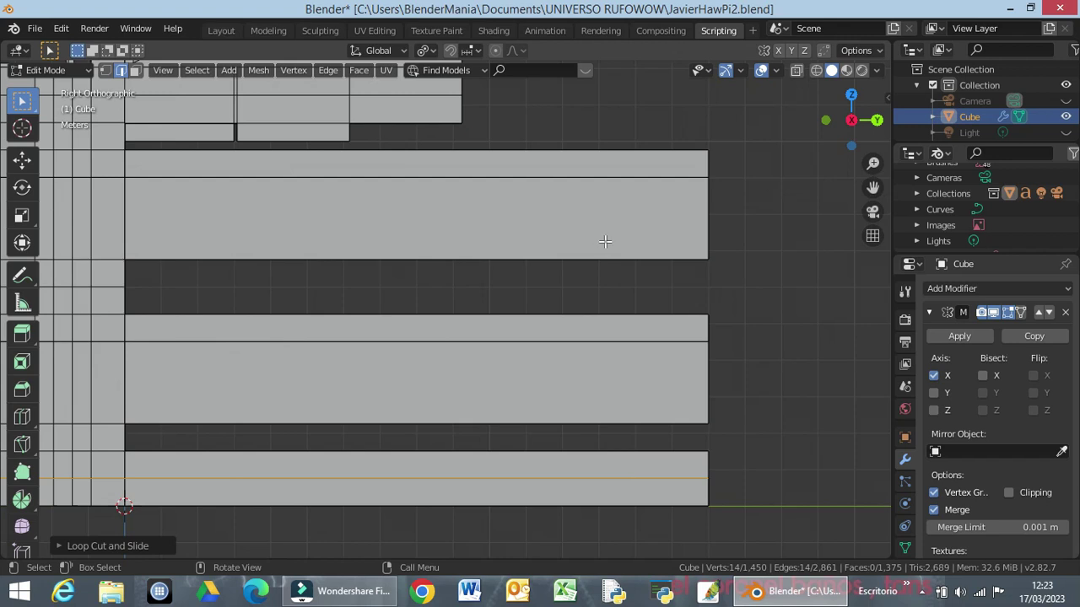
click(637, 230)
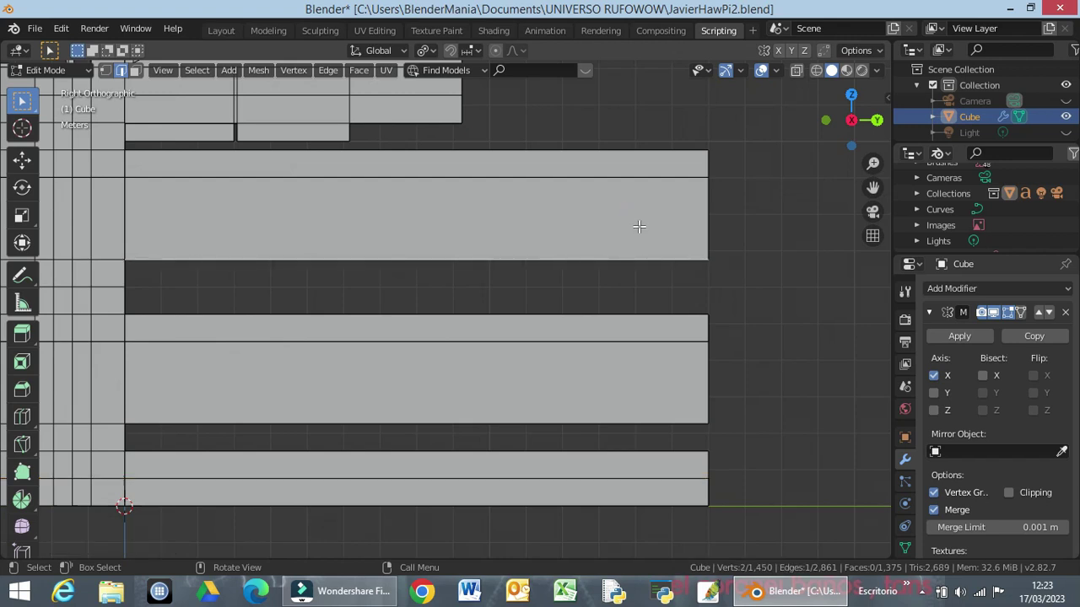
click(135, 70)
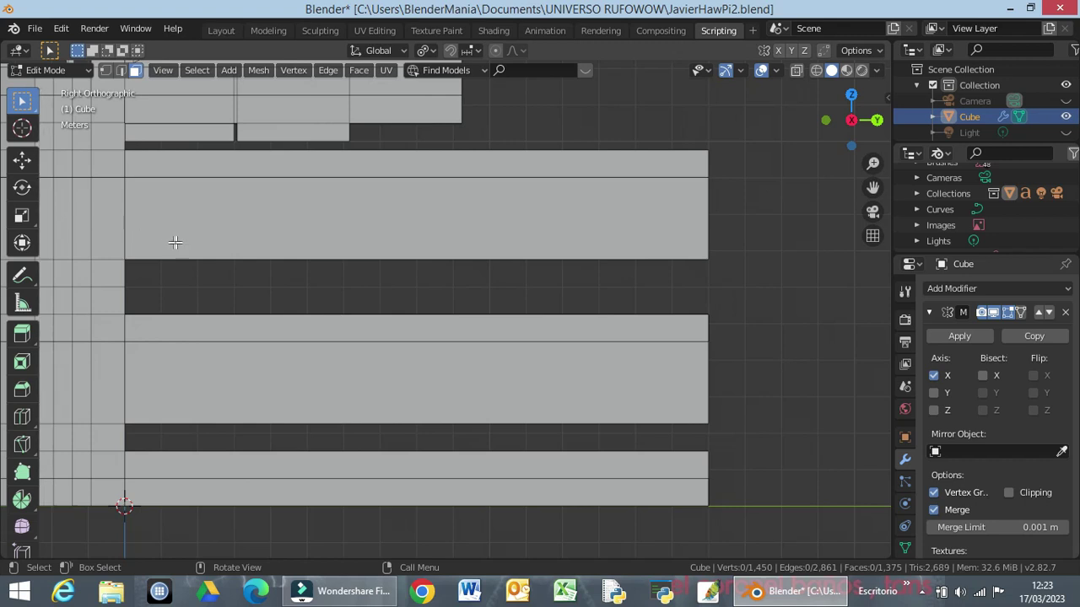
Step: Select the faces of all the side slabs and save the tower file
scroll(178, 234, down, 2)
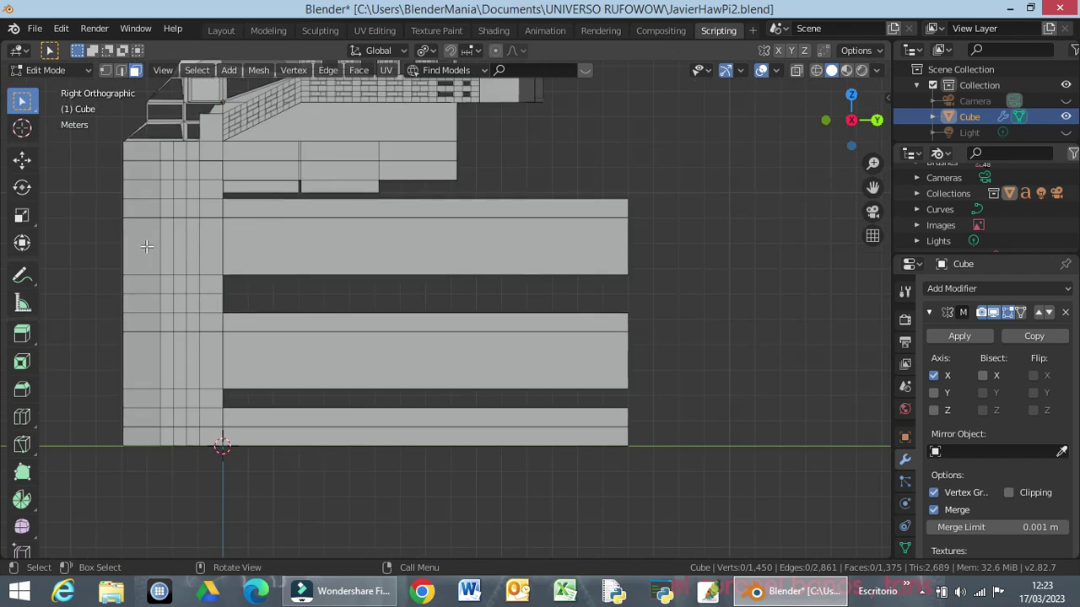
drag(147, 246, 335, 250)
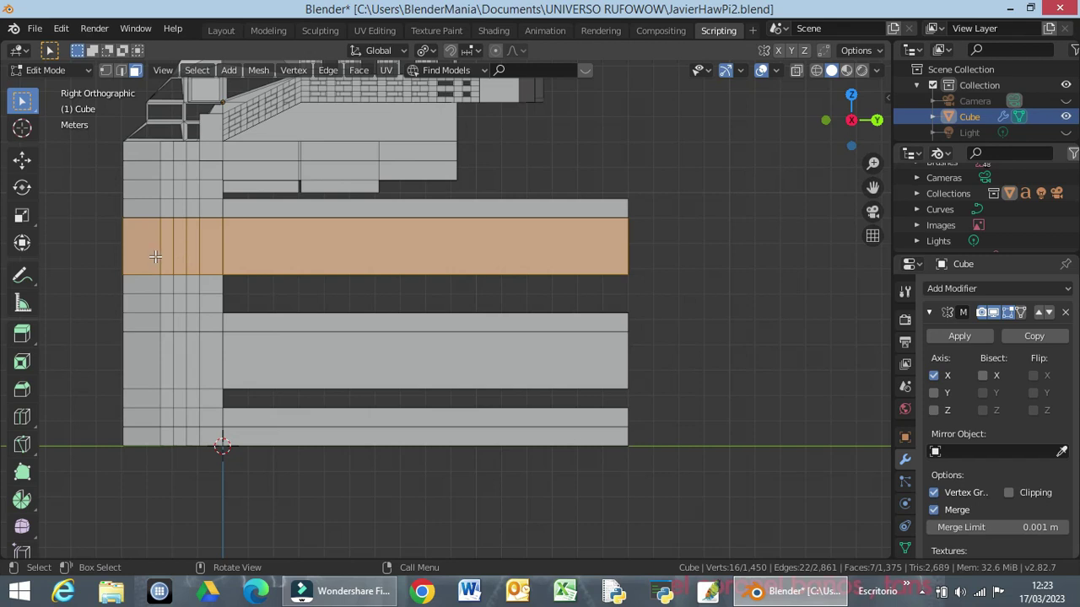
mouse_move(142, 246)
mouse_down()
mouse_move(421, 438)
mouse_move(457, 439)
mouse_up()
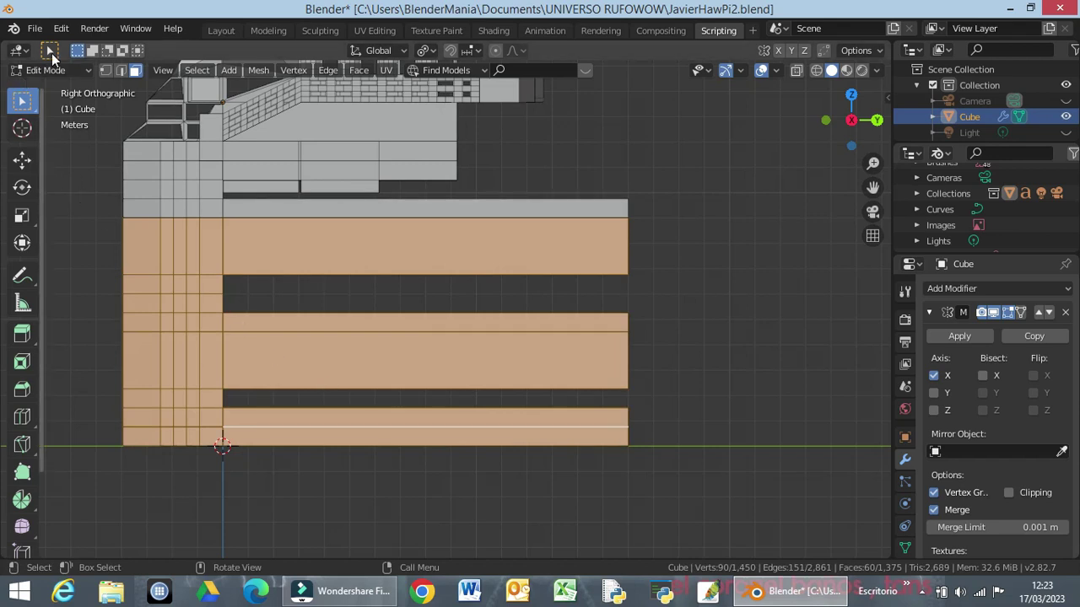
click(25, 30)
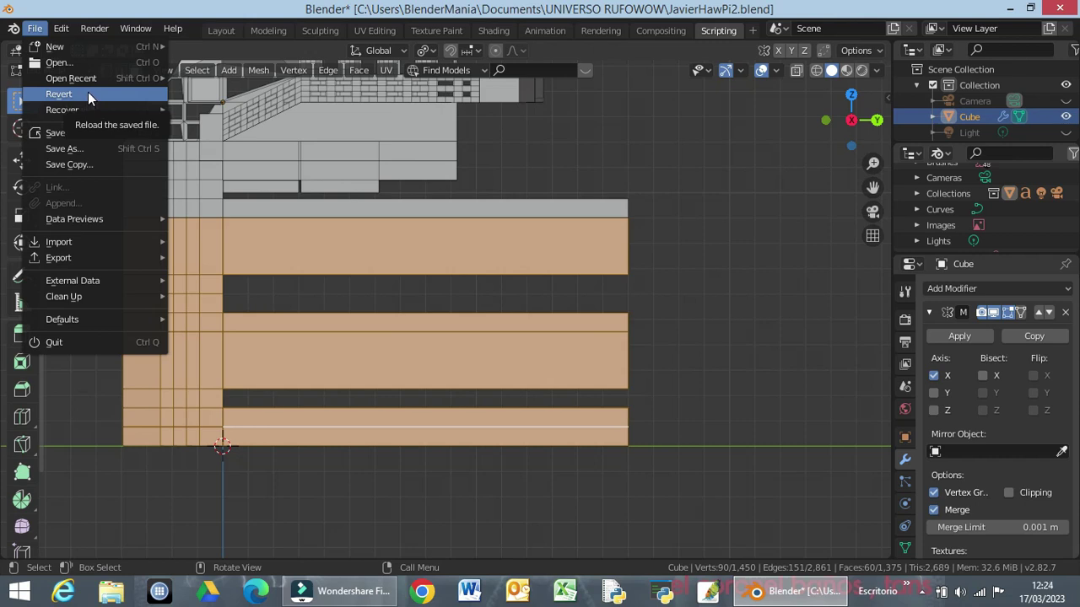
click(57, 133)
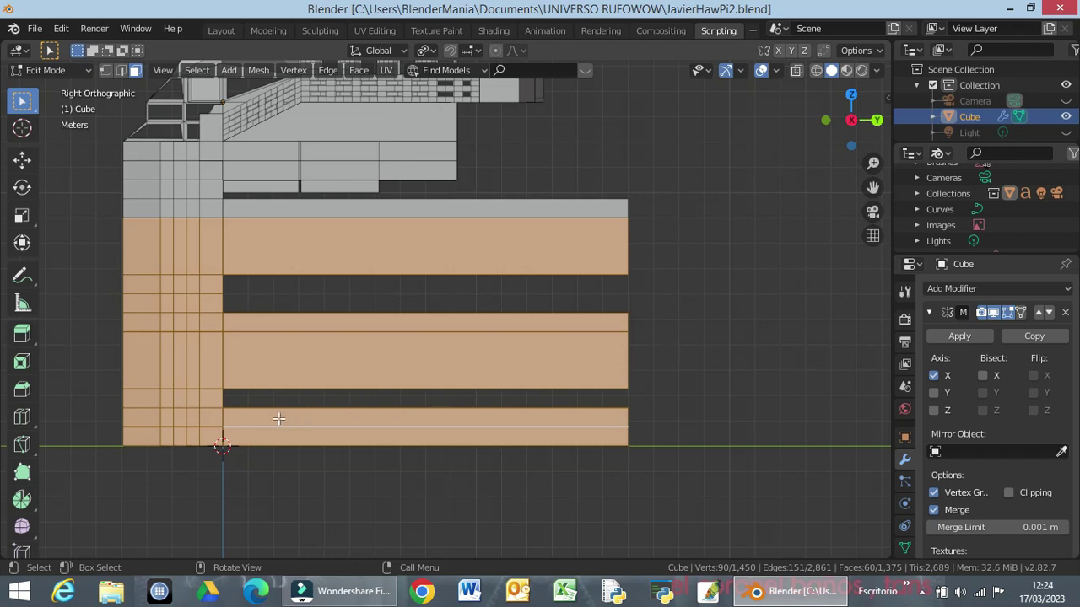
Step: Select only the bottom base strip of faces and orbit into perspective
drag(132, 414, 442, 447)
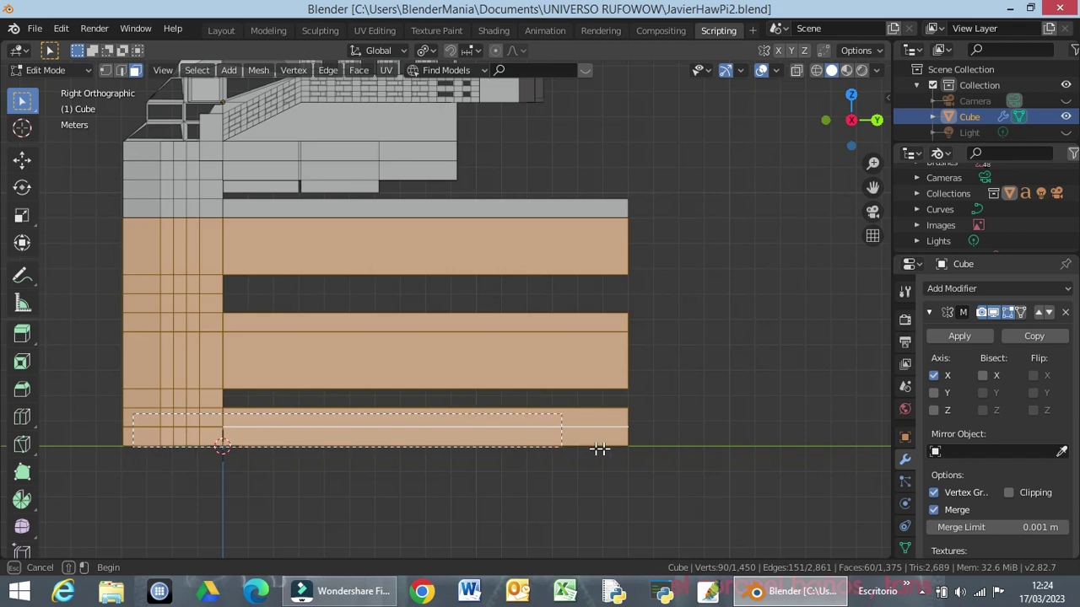
drag(442, 447, 632, 447)
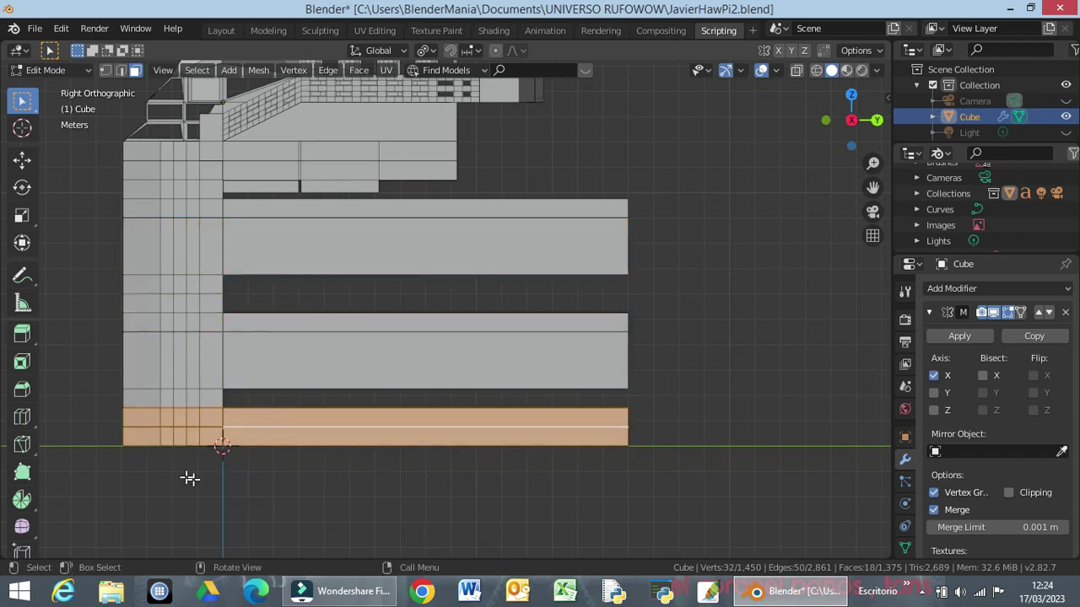
mouse_move(205, 495)
middle_down()
mouse_move(221, 492)
mouse_move(75, 480)
middle_up()
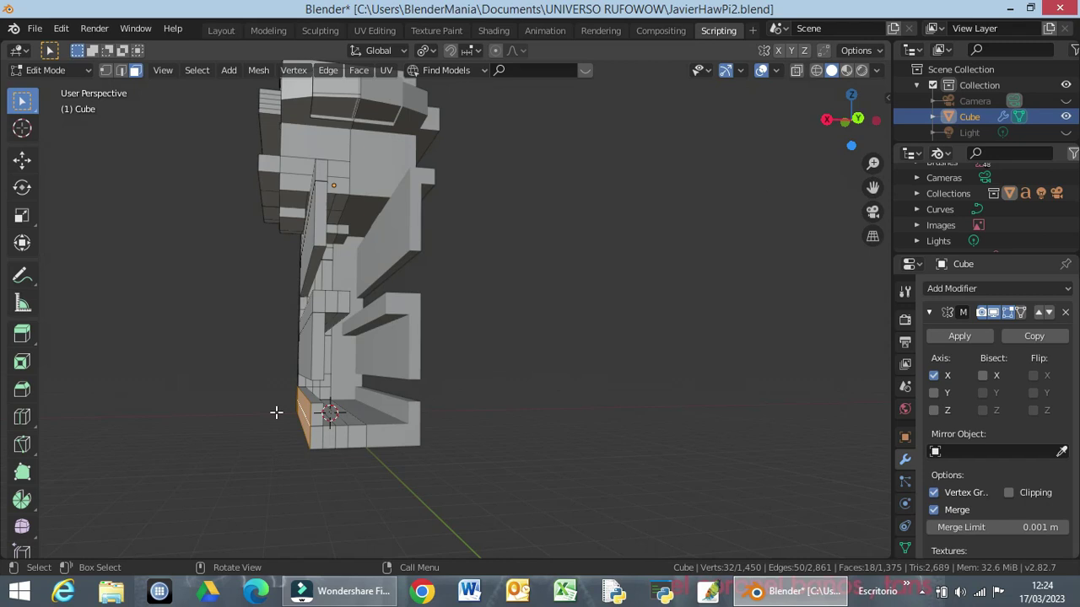
key(e)
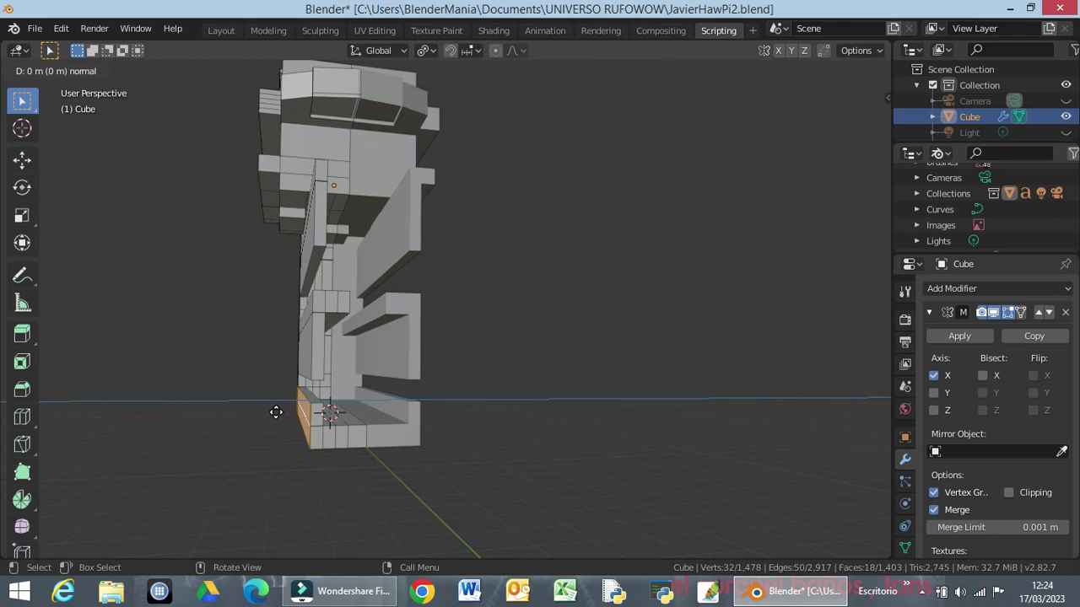
key(x)
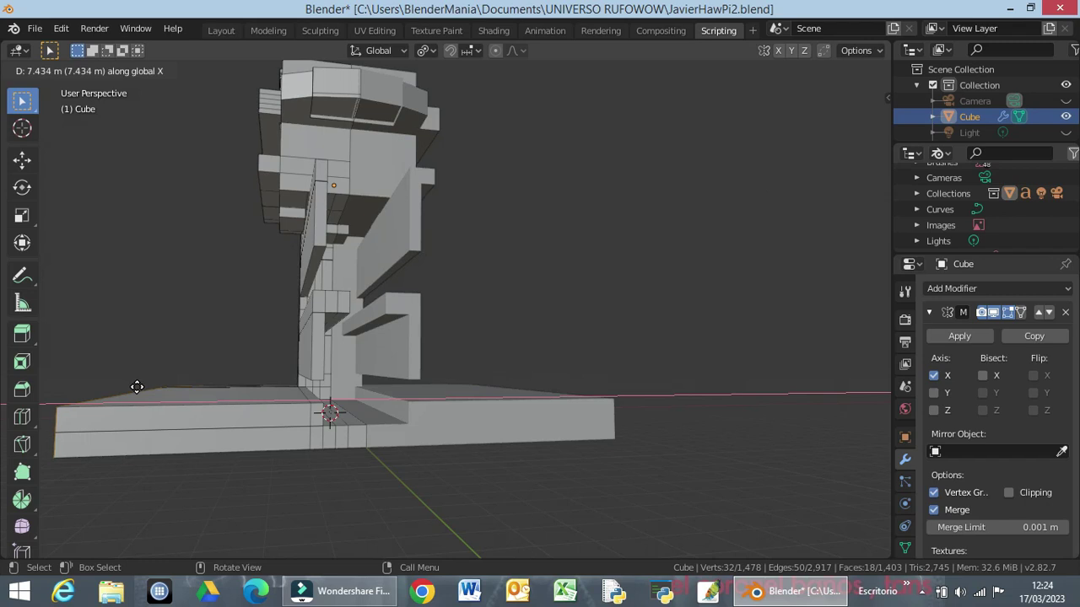
key(Escape)
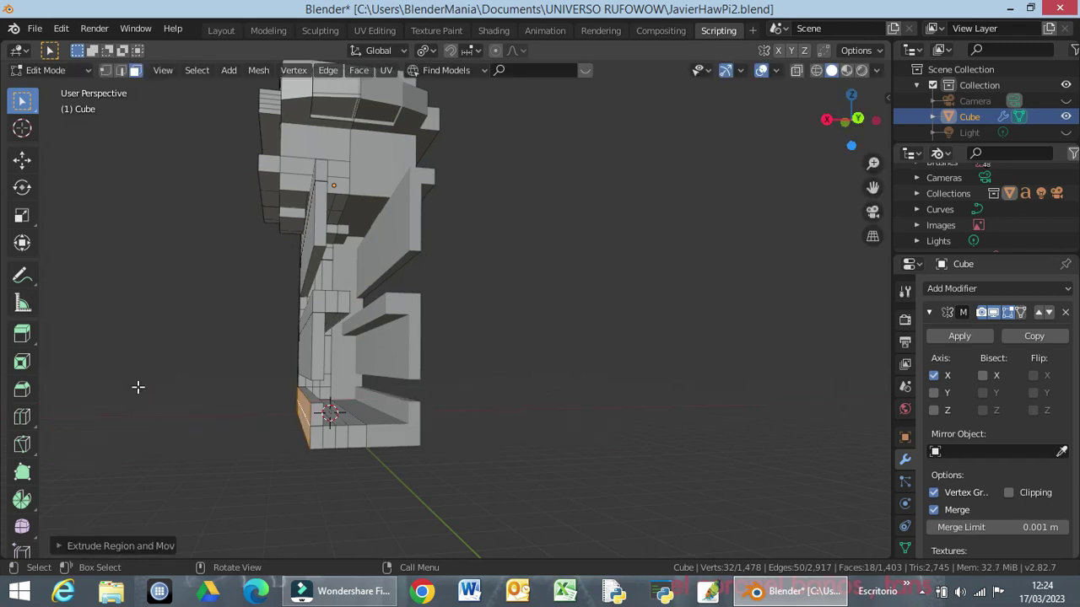
middle_drag(465, 430, 458, 439)
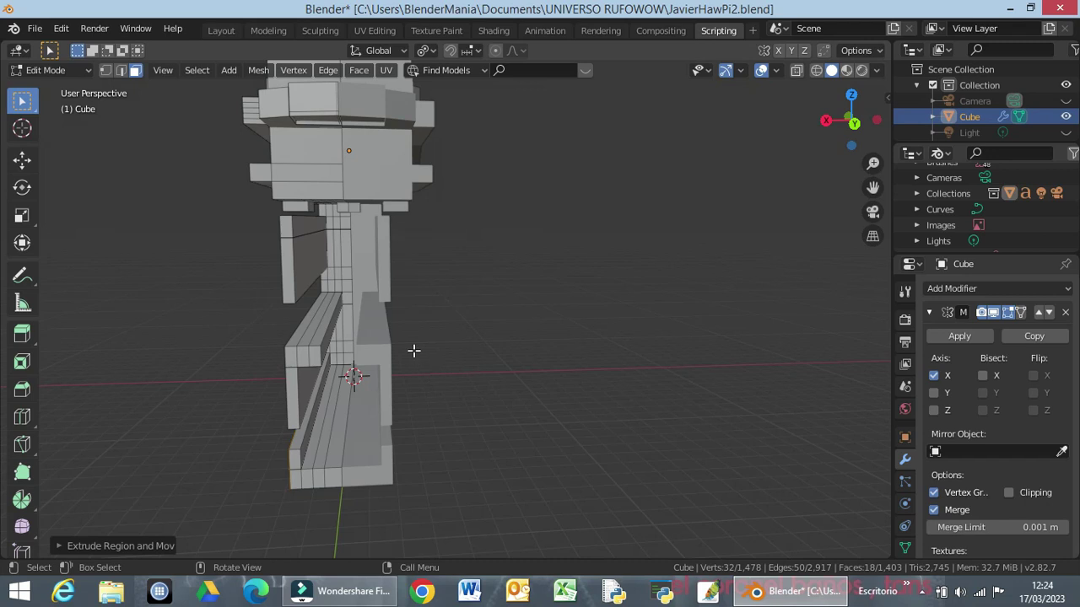
middle_drag(414, 352, 414, 349)
key(KP_1)
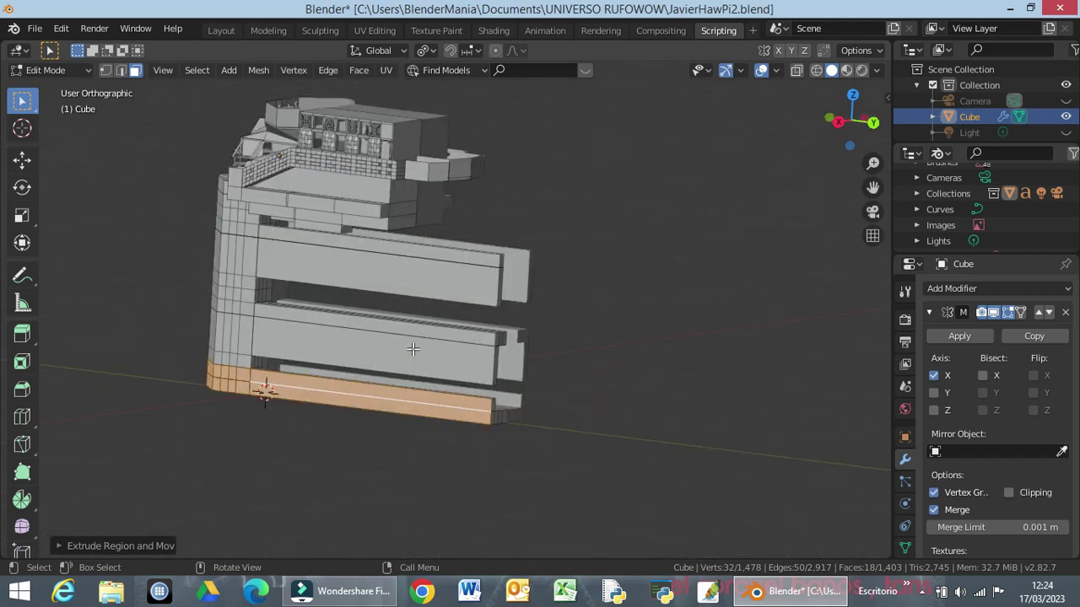
key(ctrl+KP_1)
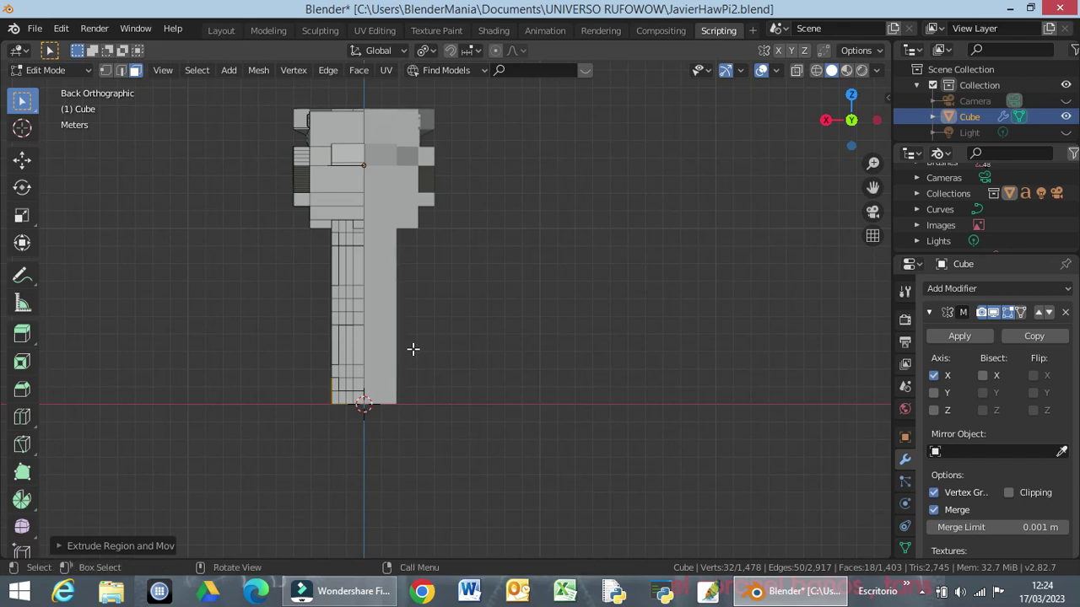
key(KP_1)
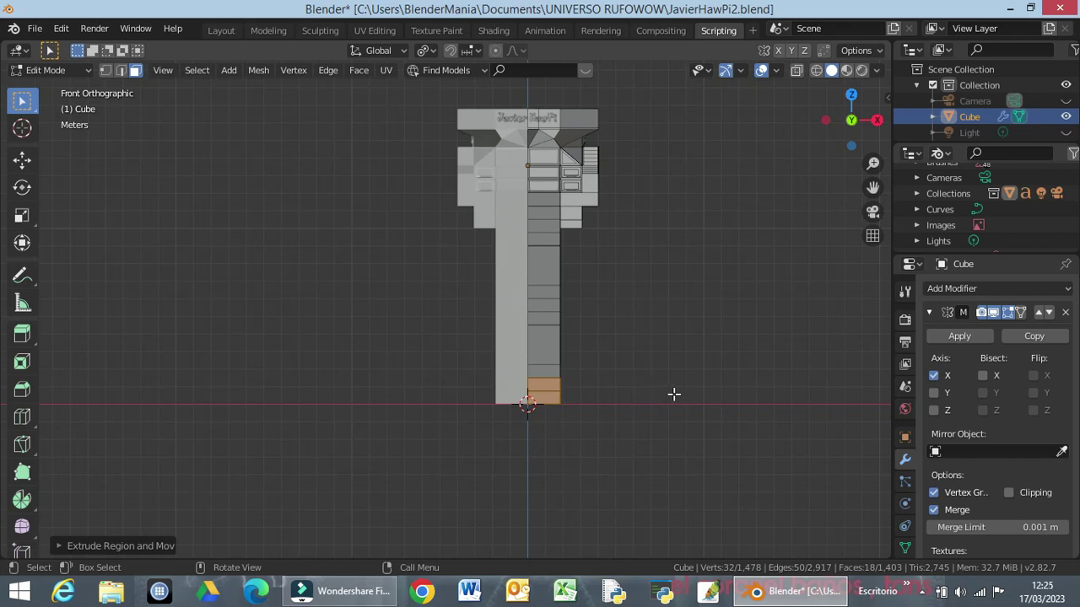
key(KP_7)
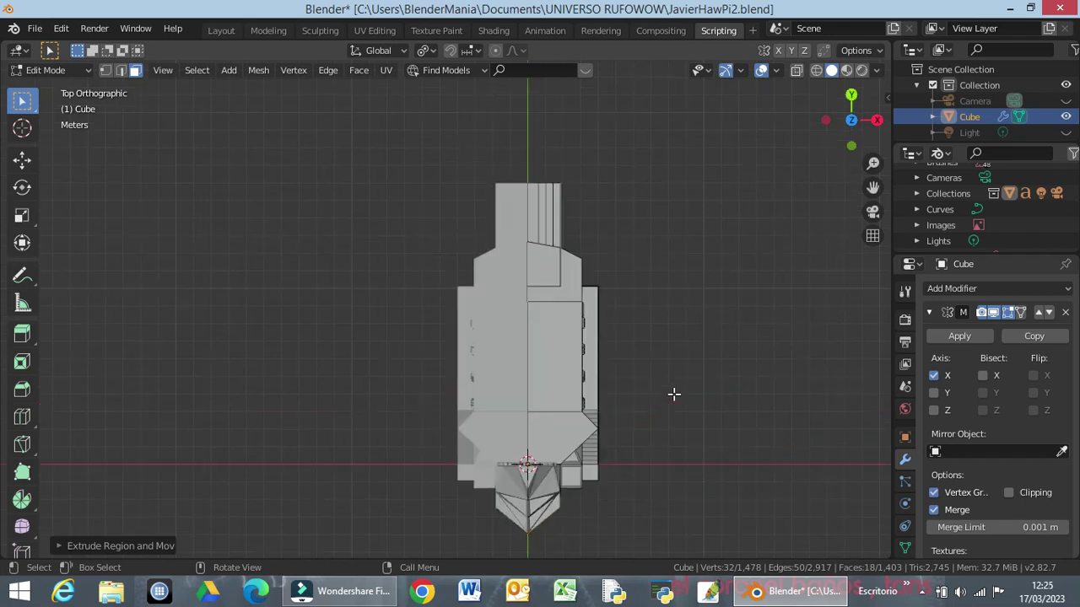
Step: Extrude the selected base faces sideways along the X axis to widen the slab
shift+middle_drag(658, 465, 663, 232)
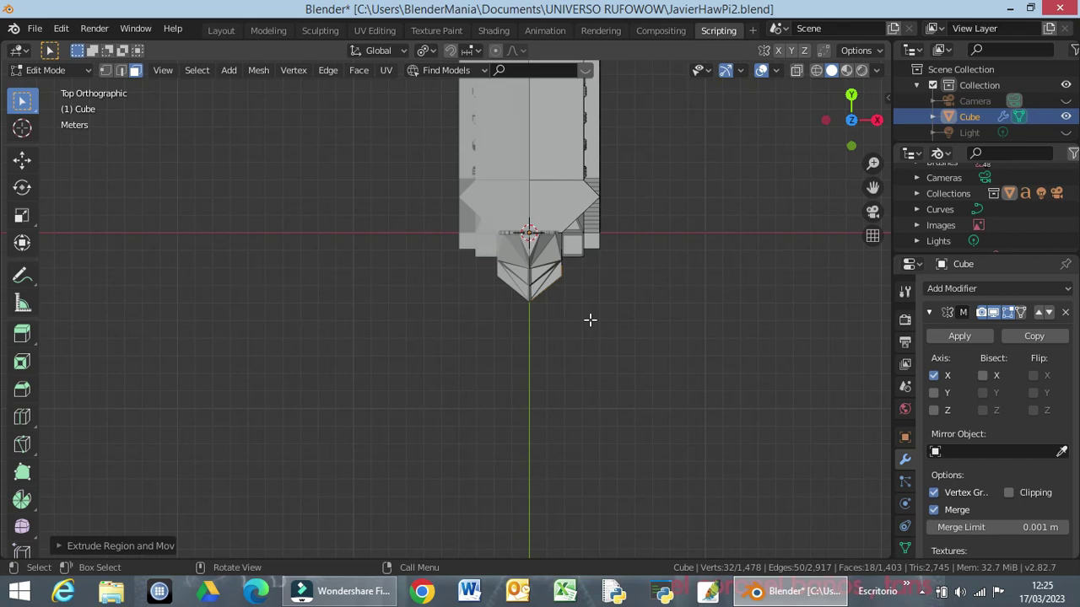
key(e)
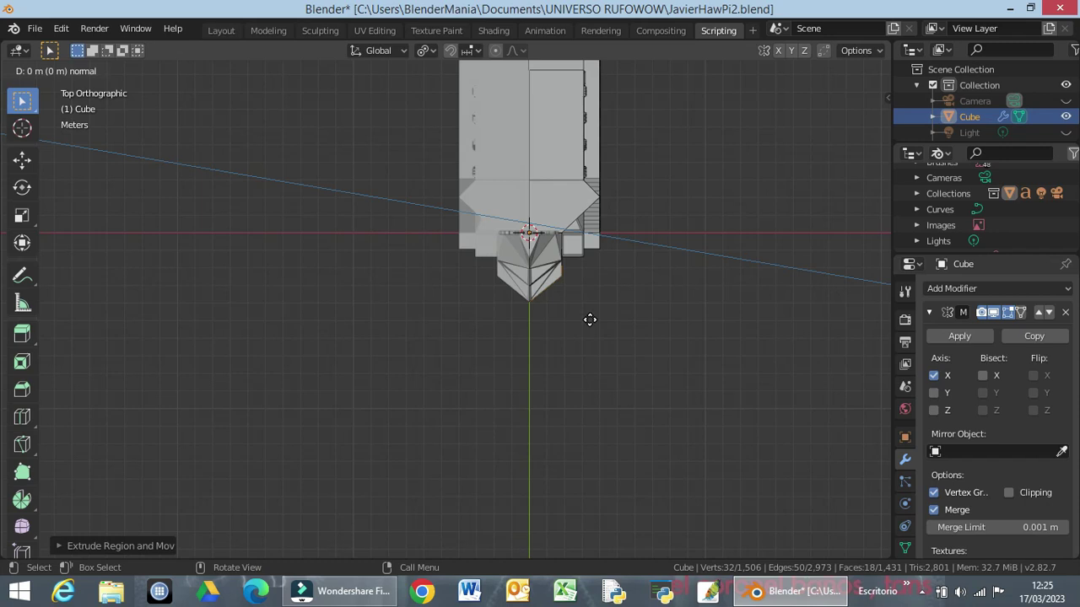
key(x)
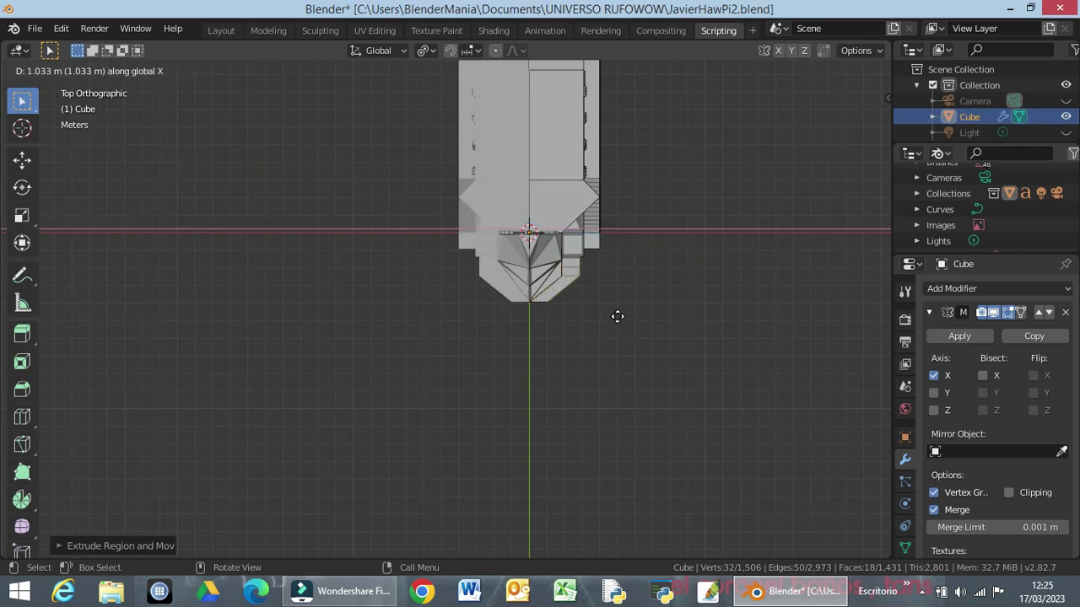
click(672, 314)
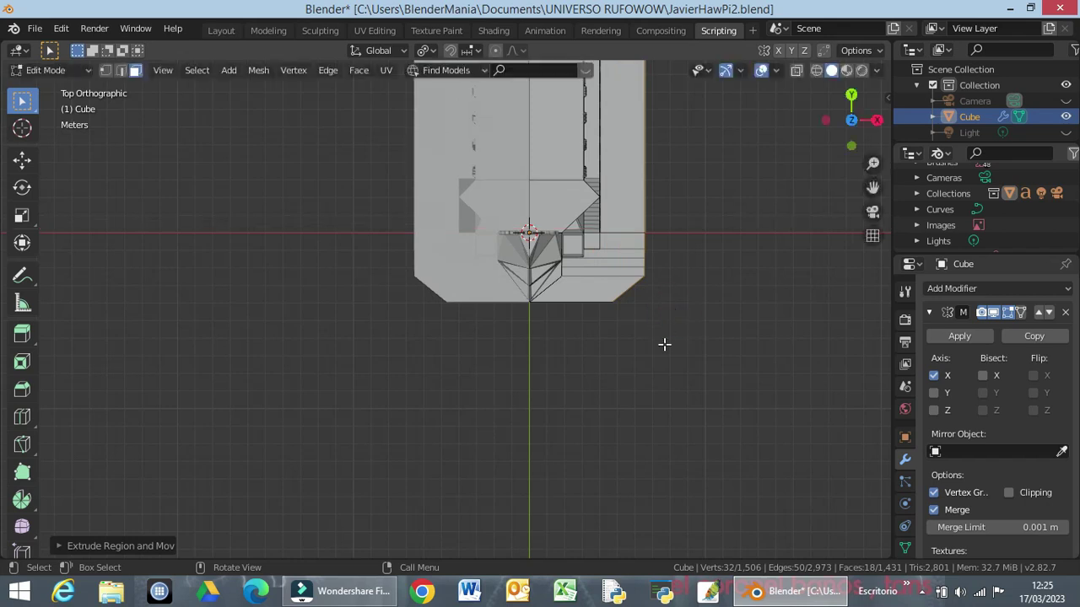
mouse_move(666, 344)
middle_down()
mouse_move(567, 260)
mouse_move(641, 296)
middle_up()
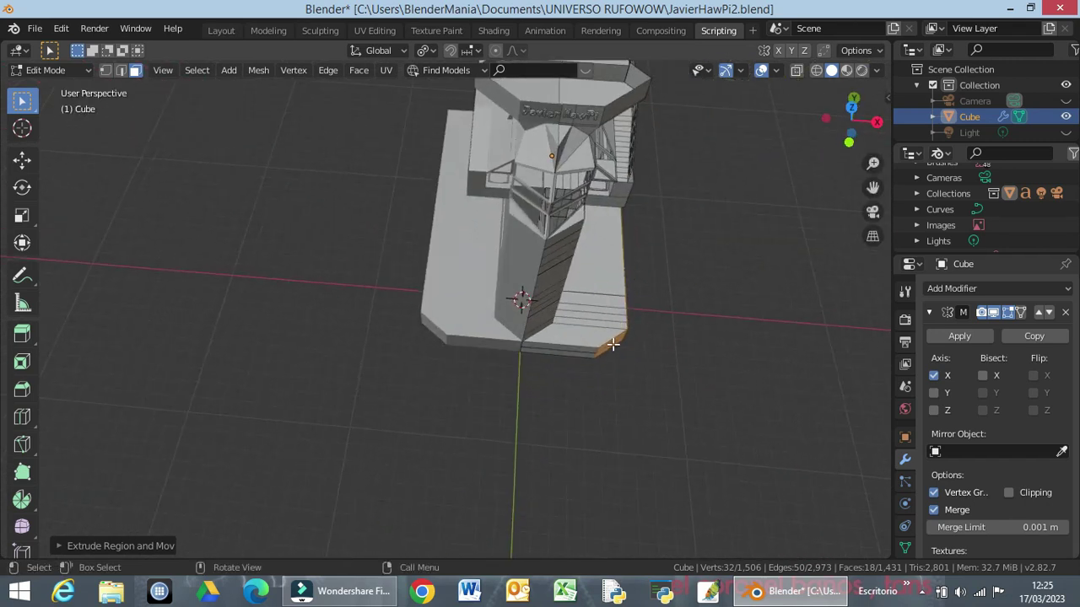
mouse_move(596, 400)
middle_down()
mouse_move(587, 355)
mouse_move(533, 371)
mouse_move(538, 385)
middle_up()
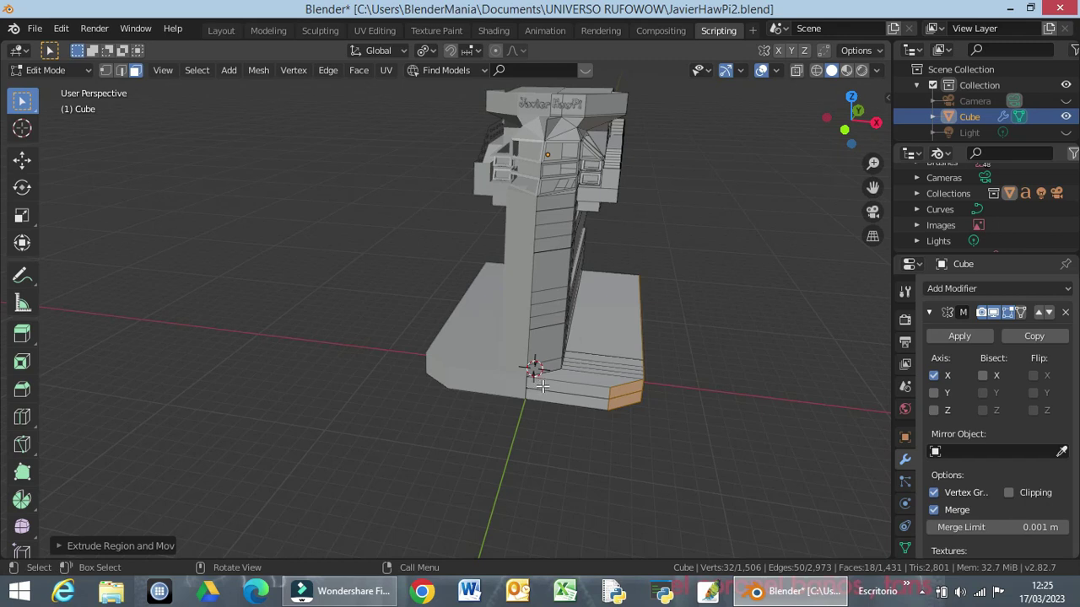
Step: Select the lower front band of faces and extrude it forward along Y into a longer platform
click(540, 384)
click(593, 397)
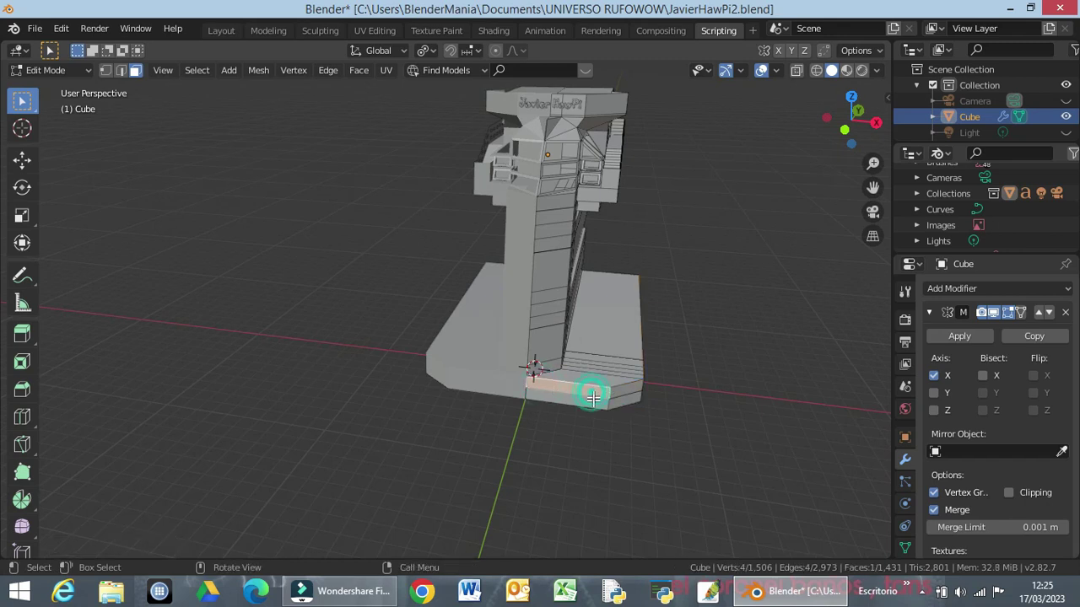
alt+click(601, 406)
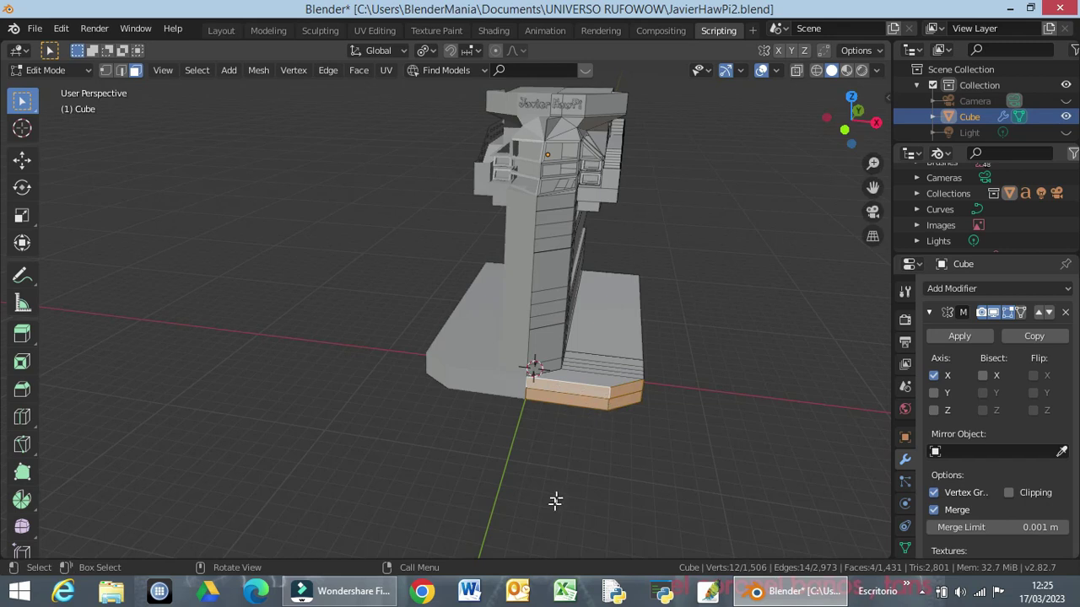
key(KP_7)
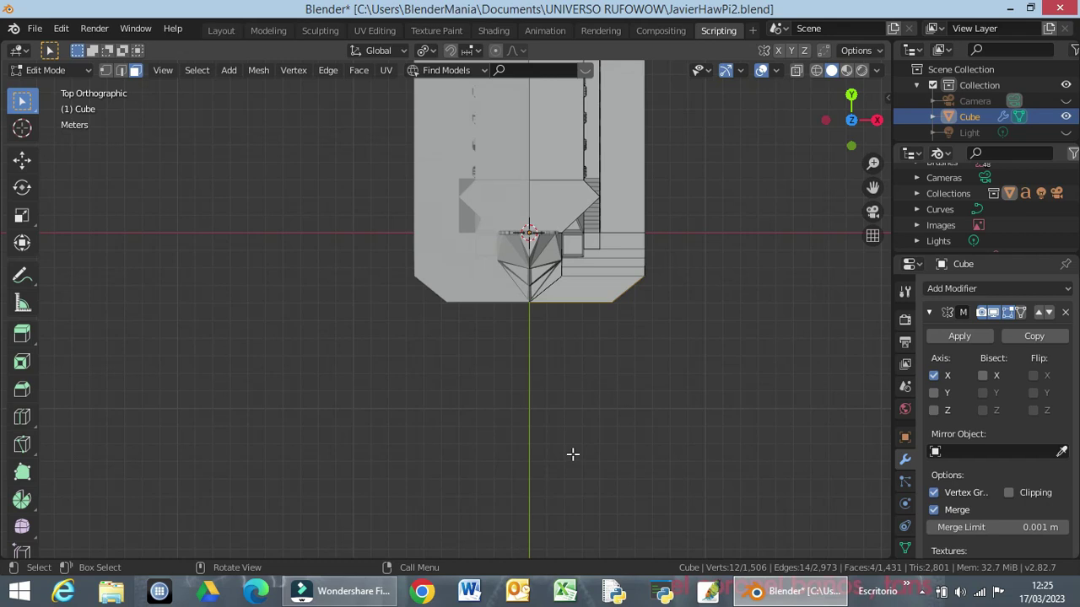
key(e)
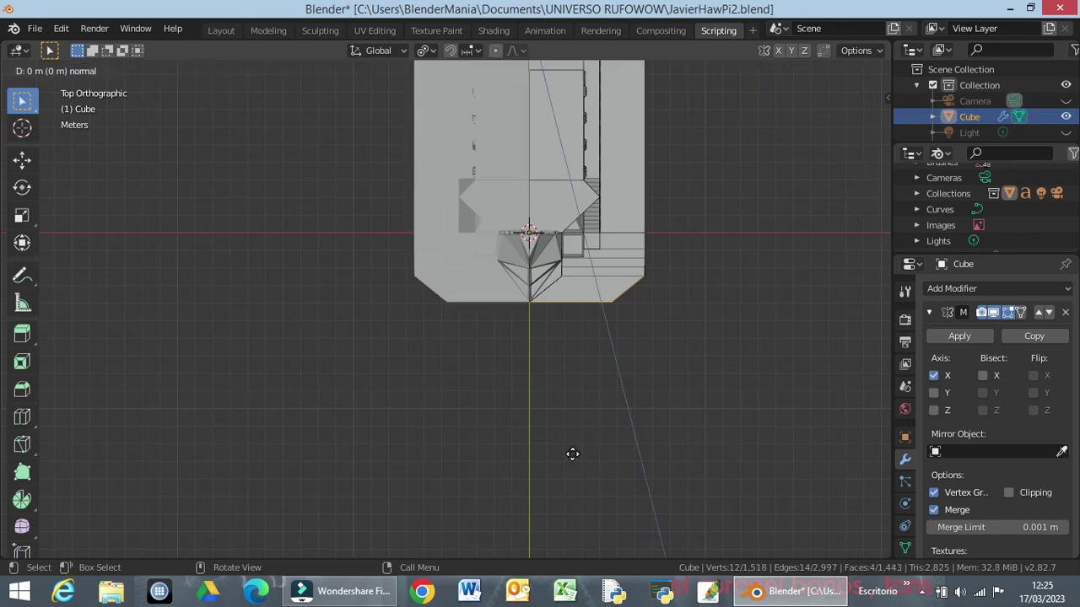
key(y)
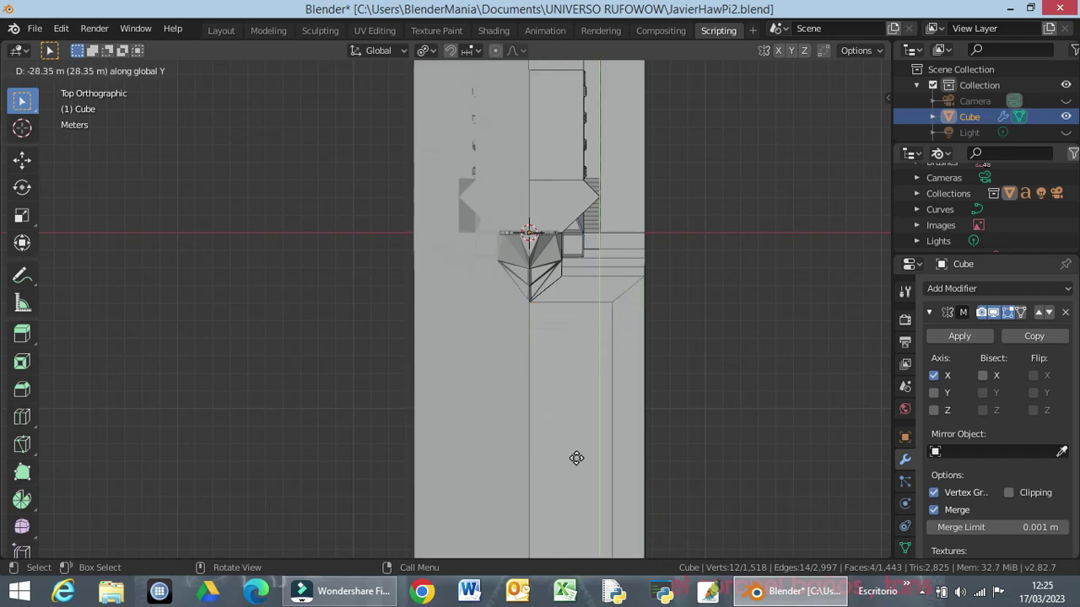
key(Escape)
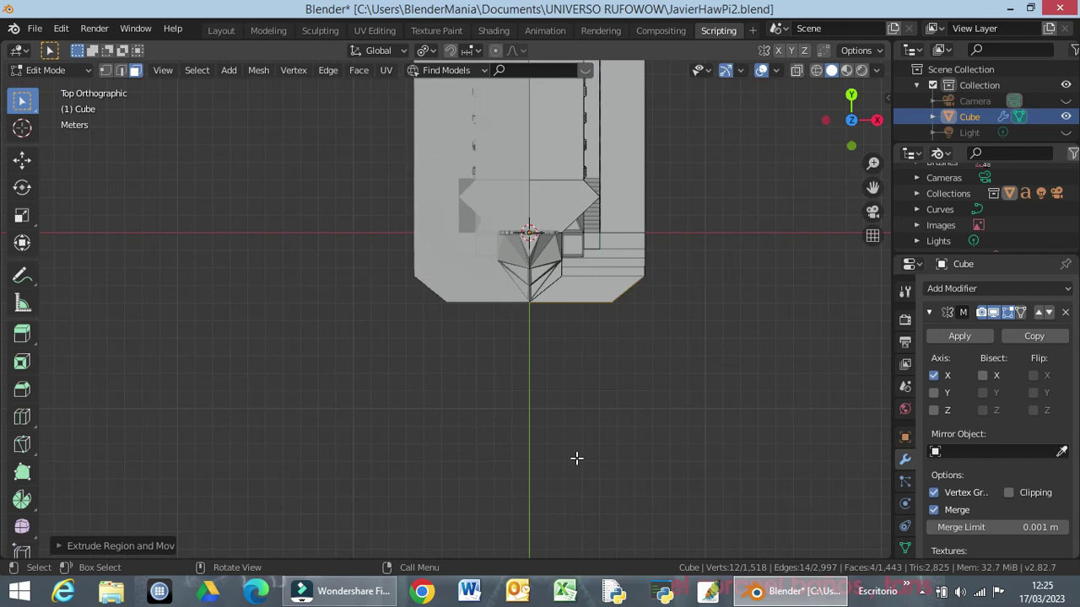
key(e)
key(y)
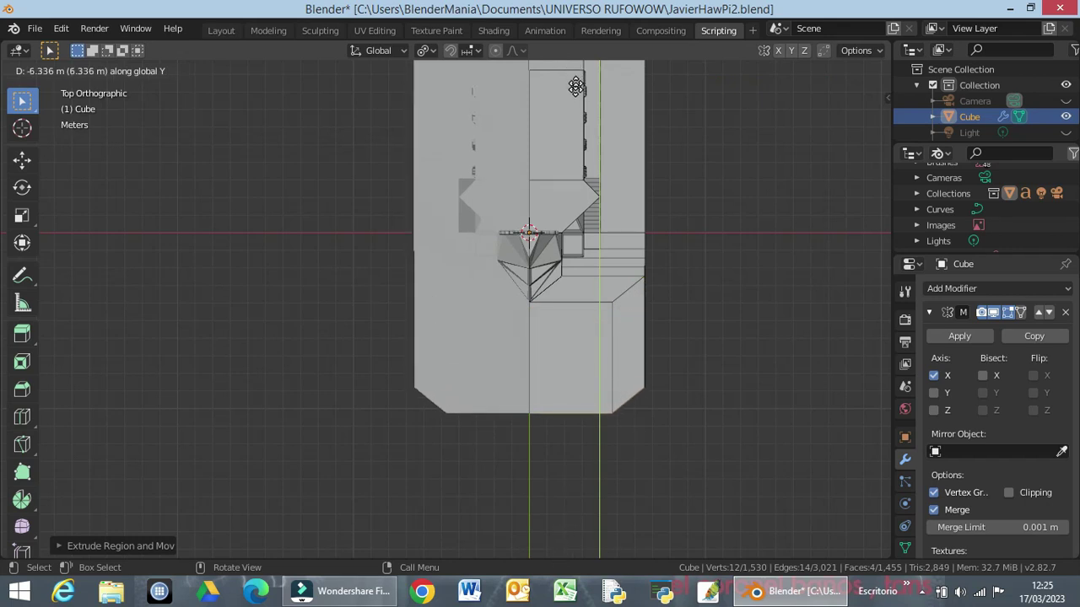
click(591, 161)
middle_drag(594, 162, 582, 279)
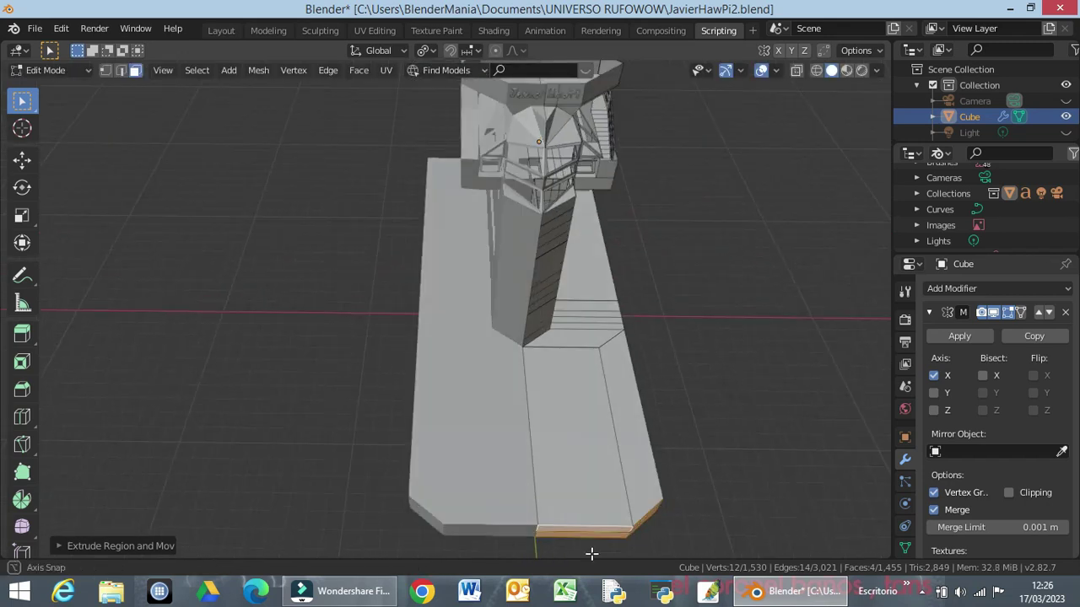
middle_drag(613, 506, 605, 434)
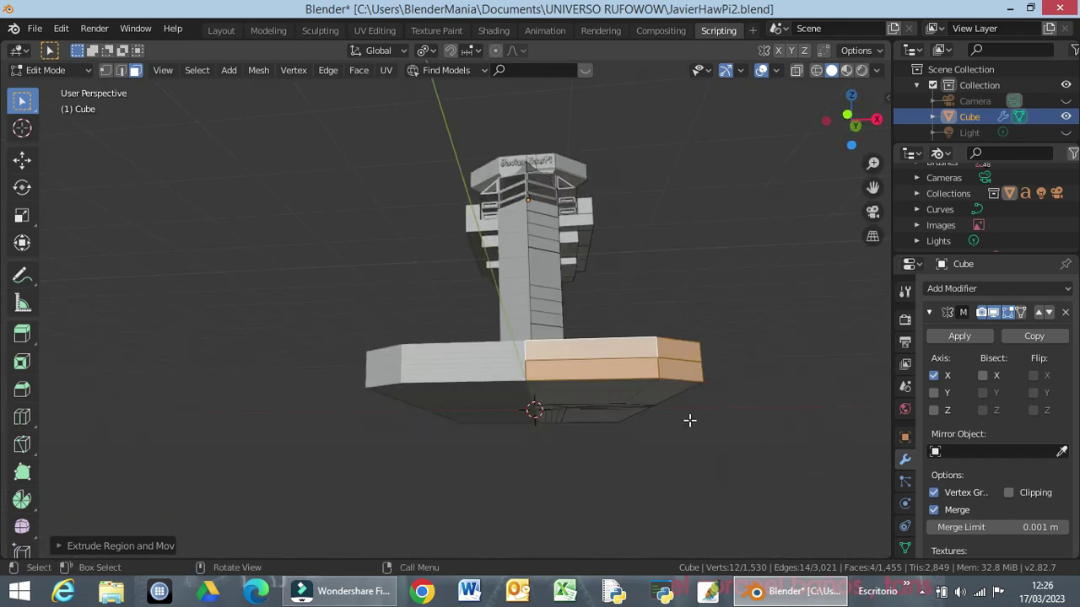
middle_drag(737, 453, 724, 462)
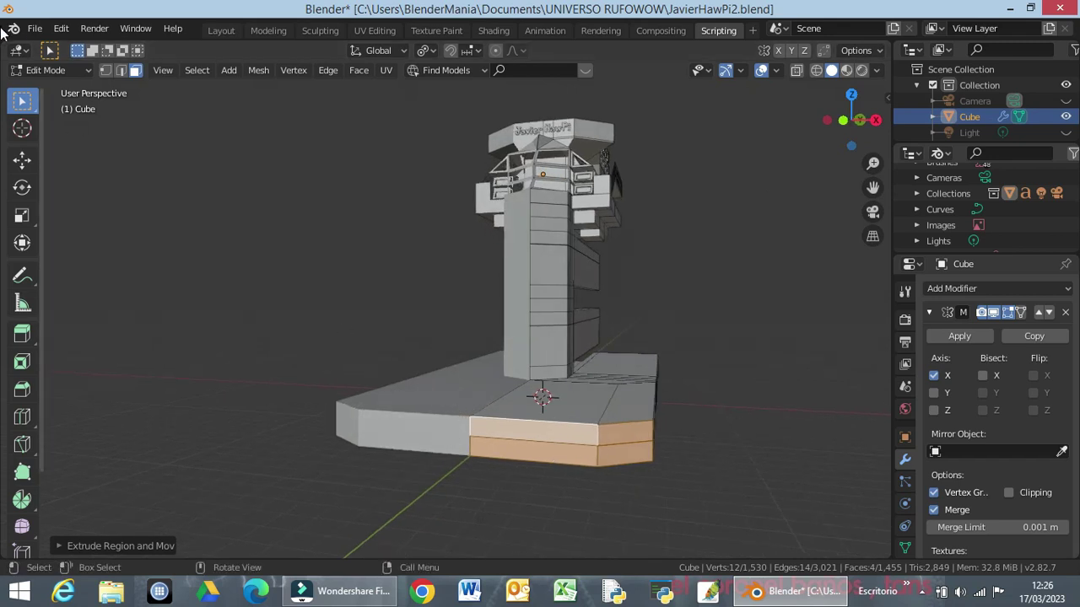
Step: Switch to vertex selection, select the base's front corner edge, and save the tower file
click(105, 70)
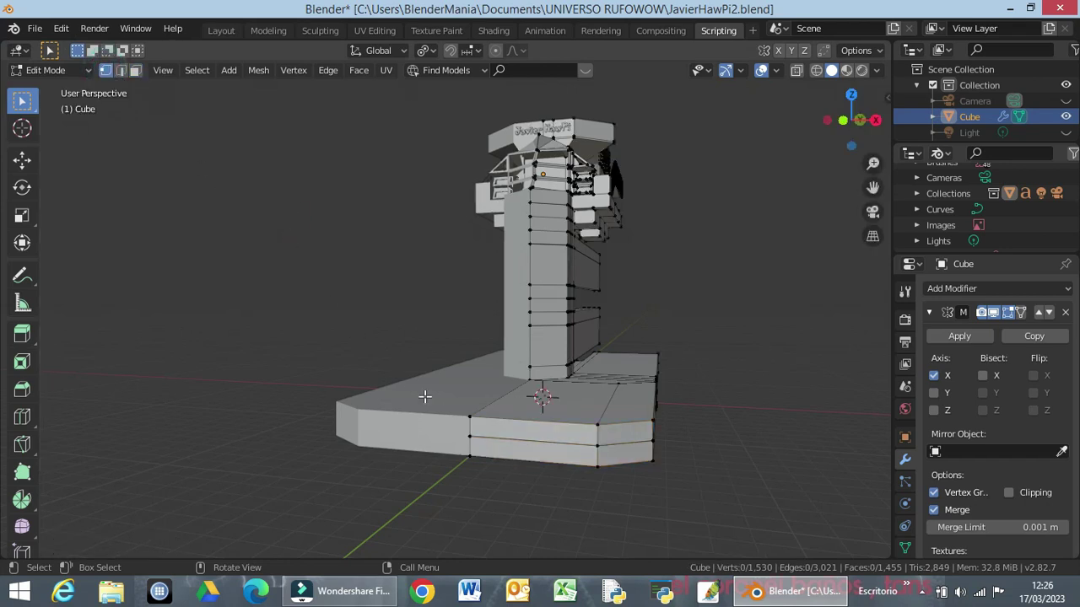
alt+click(465, 414)
key(KP_7)
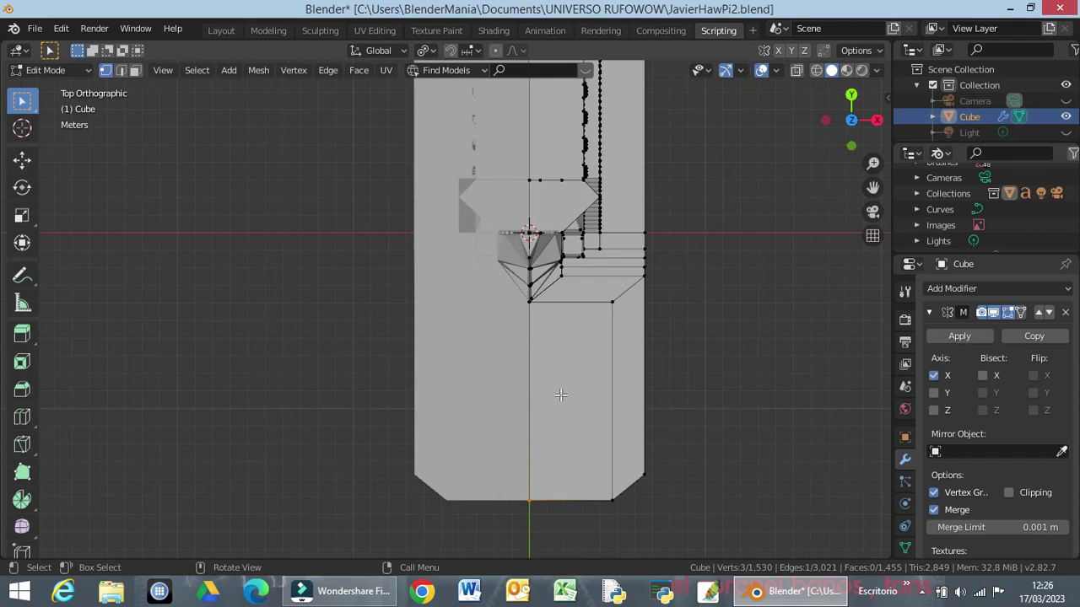
key(g)
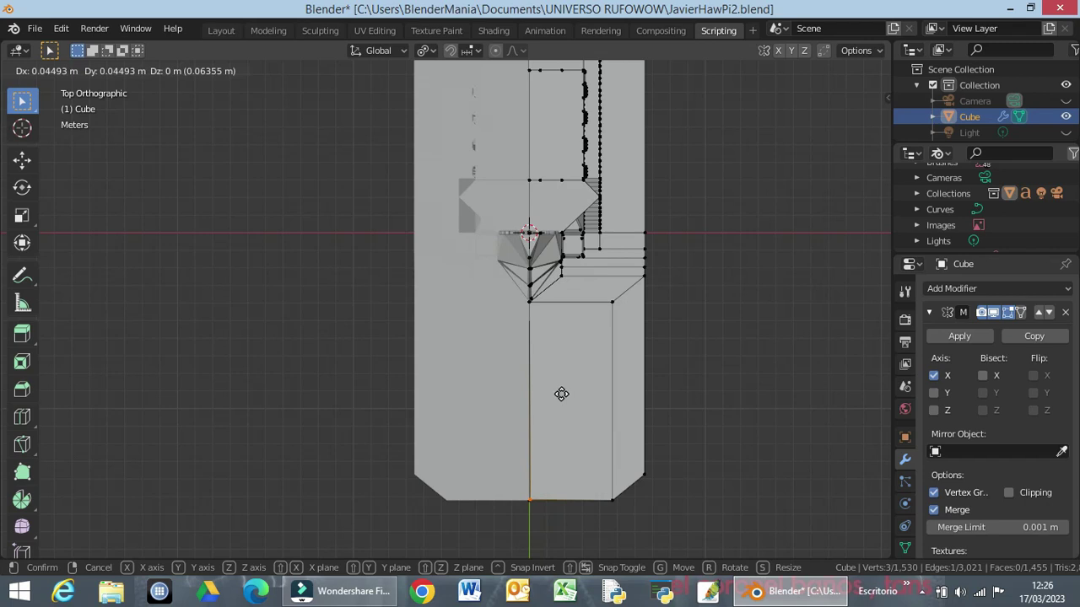
key(Escape)
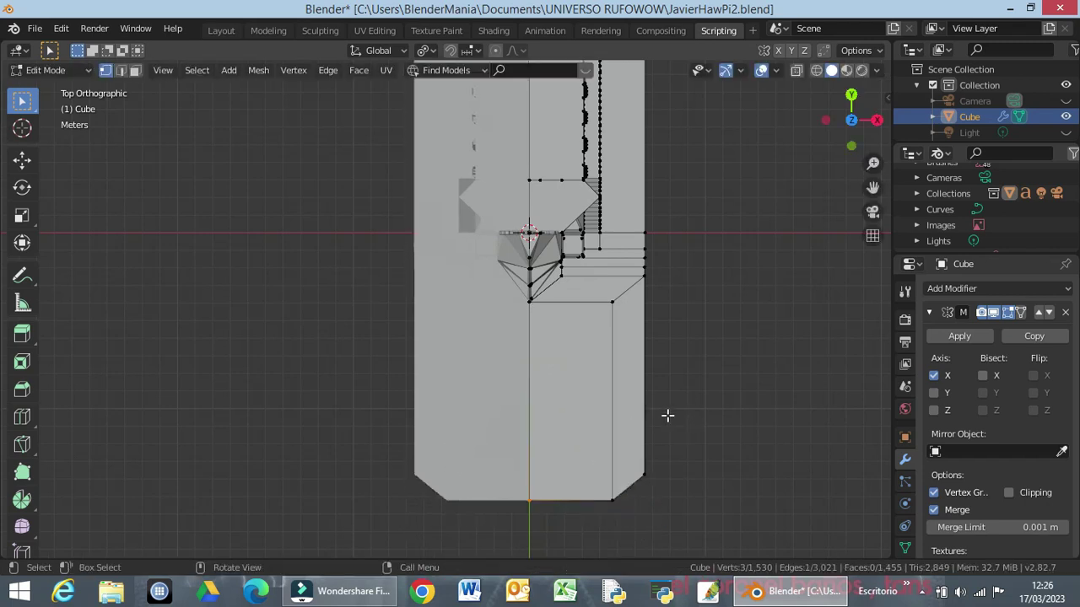
click(35, 28)
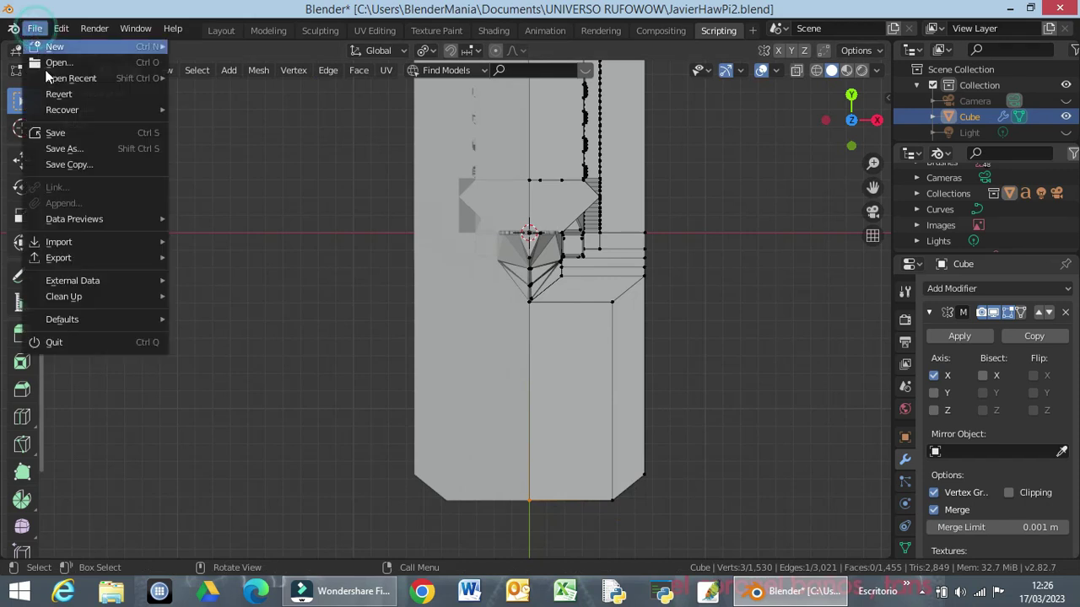
click(68, 132)
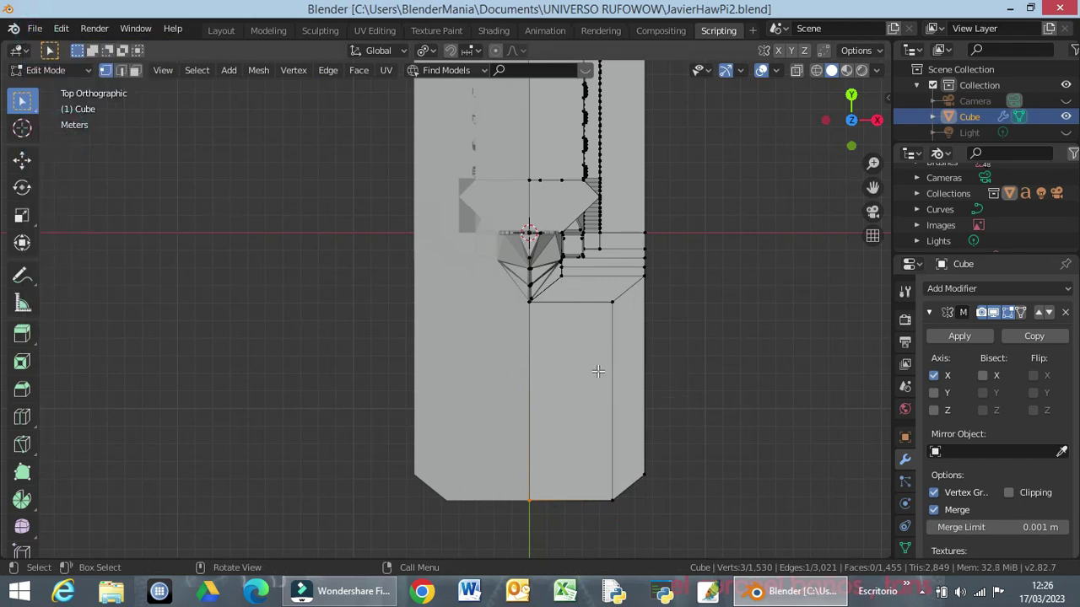
Step: Switch the viewport to wireframe shading and select the base's front-right corner vertex
key(z)
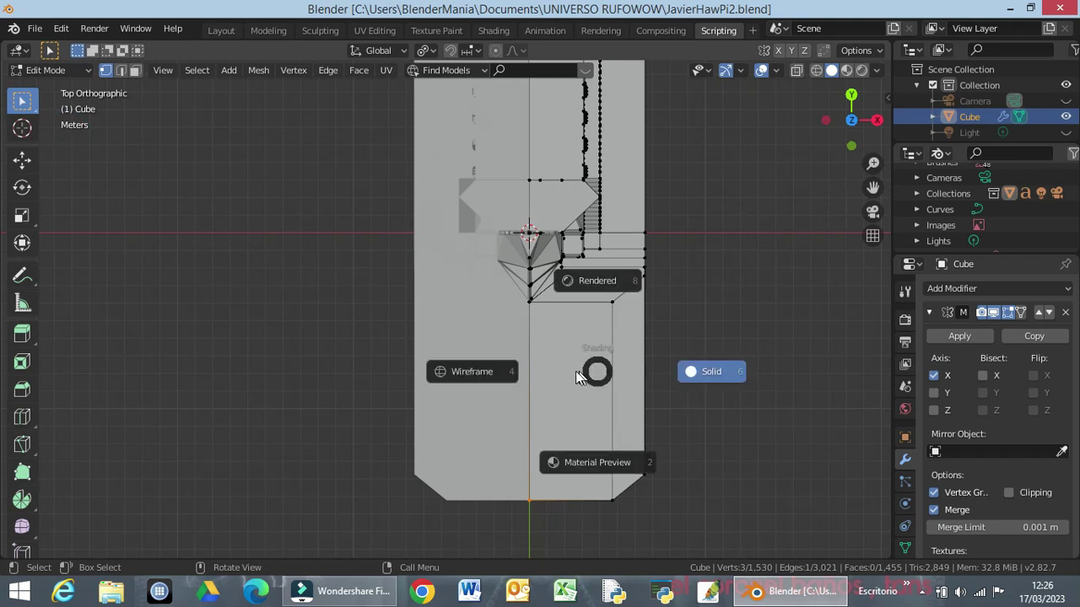
click(454, 375)
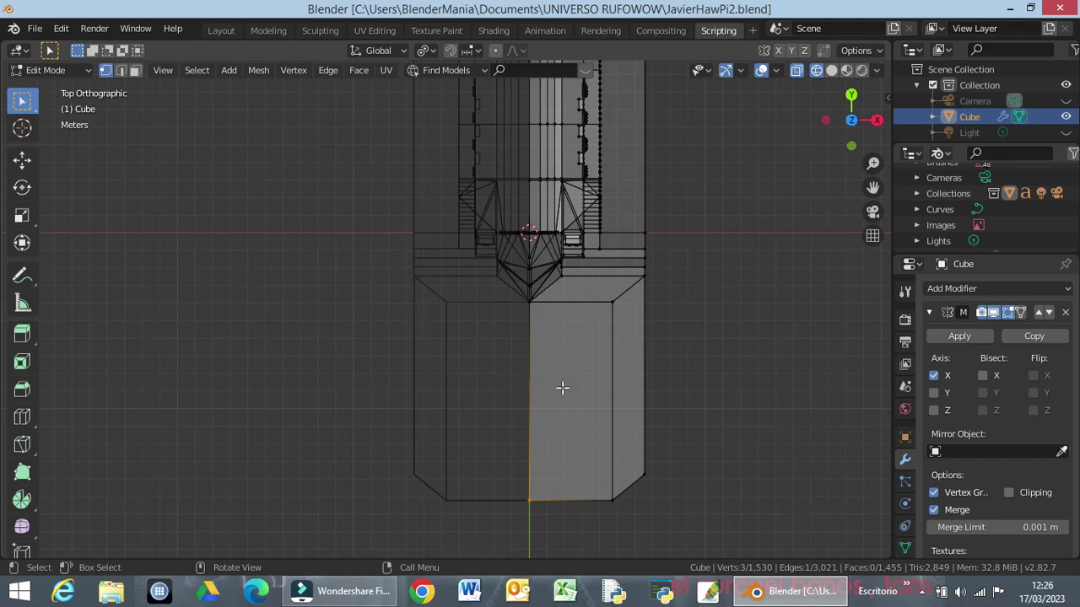
click(611, 525)
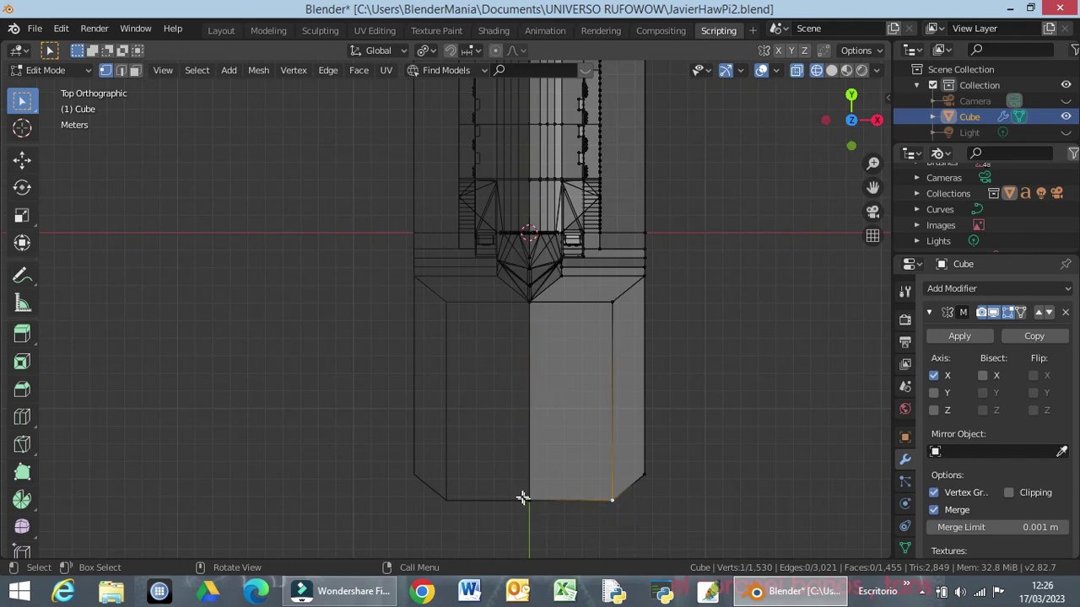
Step: Box-select the base's front edge and push it further forward along Y
shift+click(529, 504)
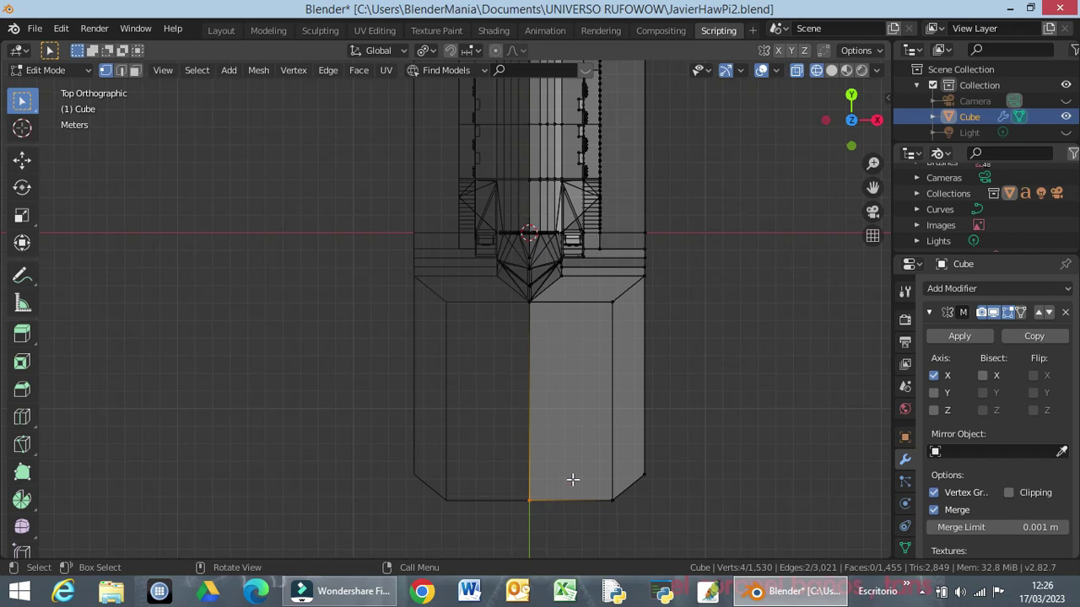
shift+middle_drag(573, 479, 571, 249)
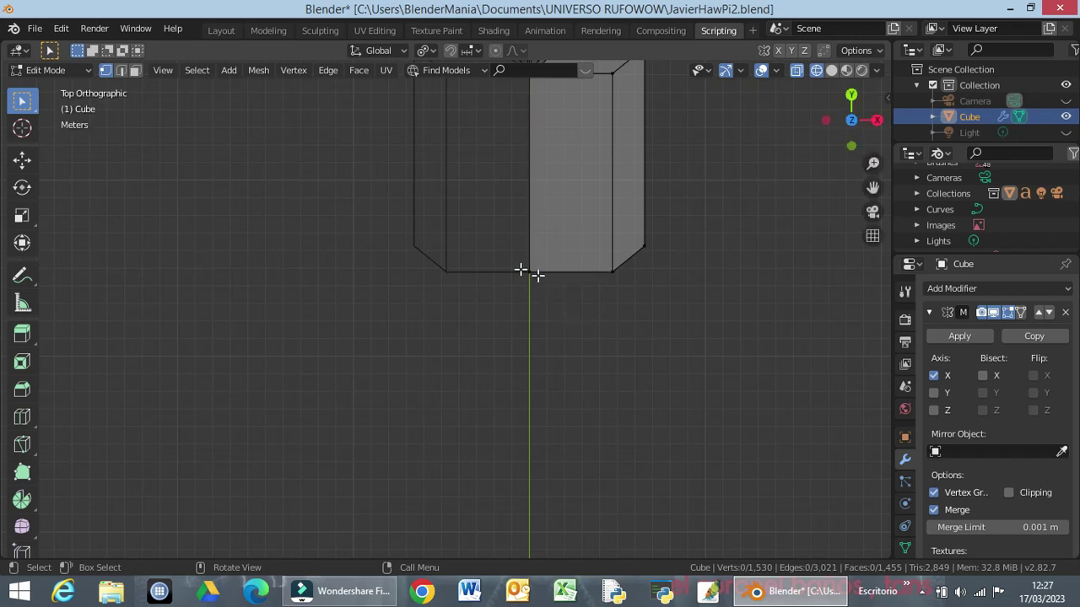
drag(515, 262, 619, 285)
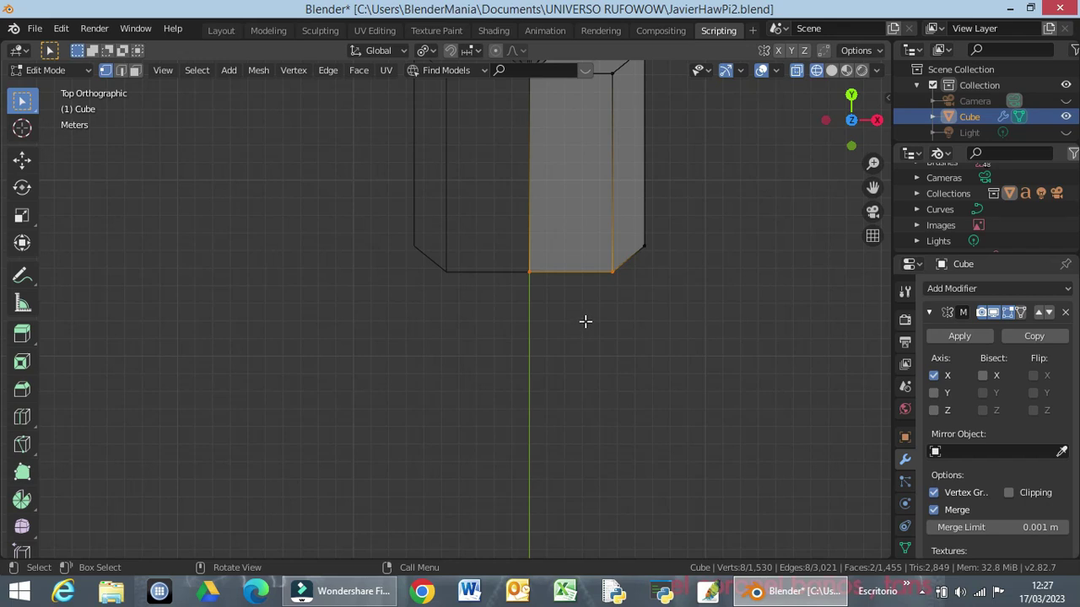
key(g)
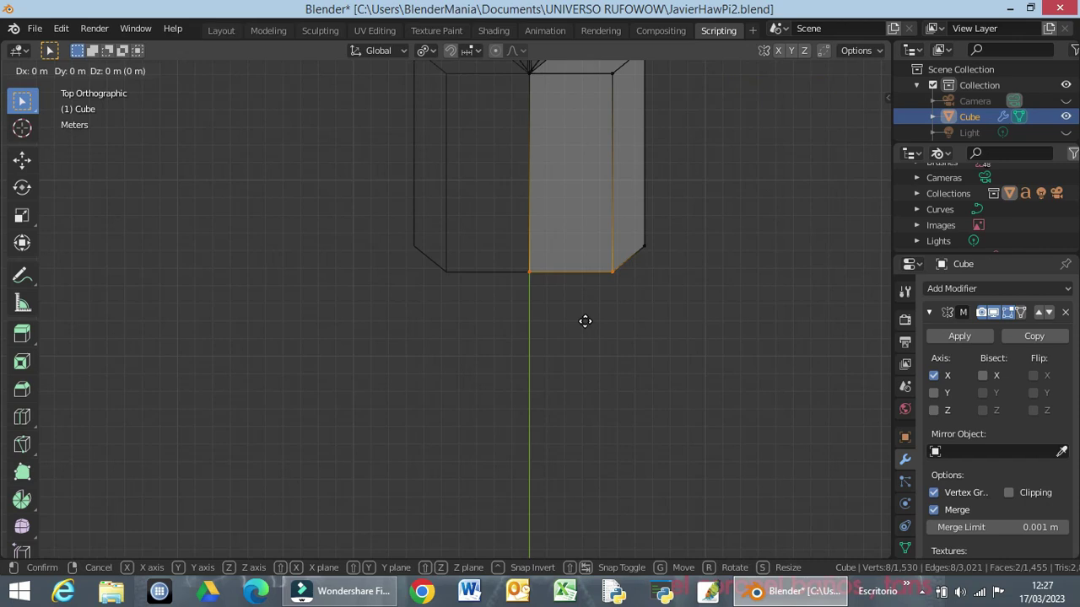
key(y)
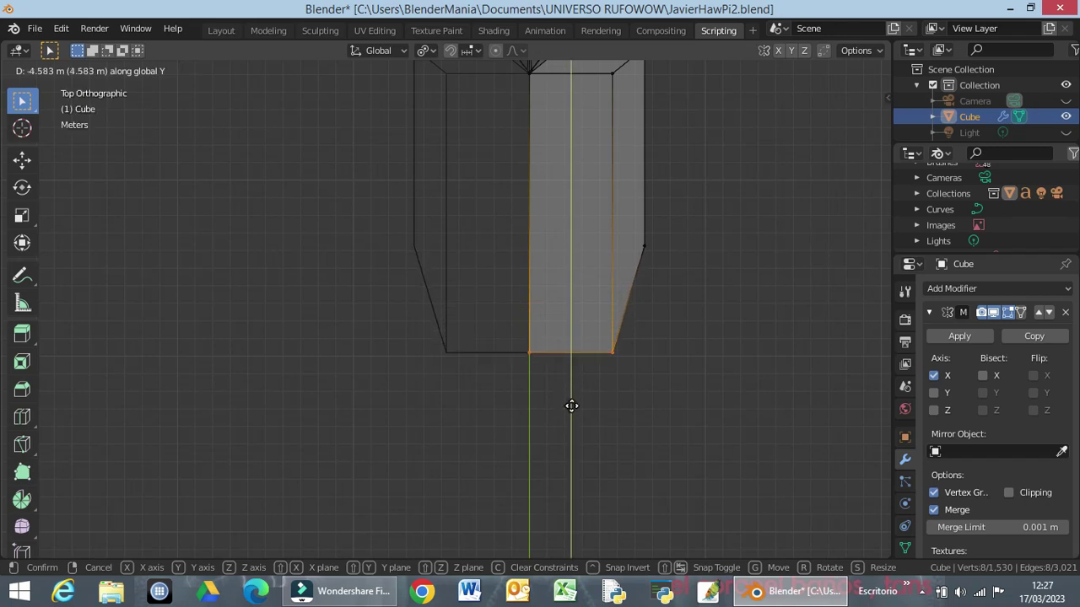
click(571, 405)
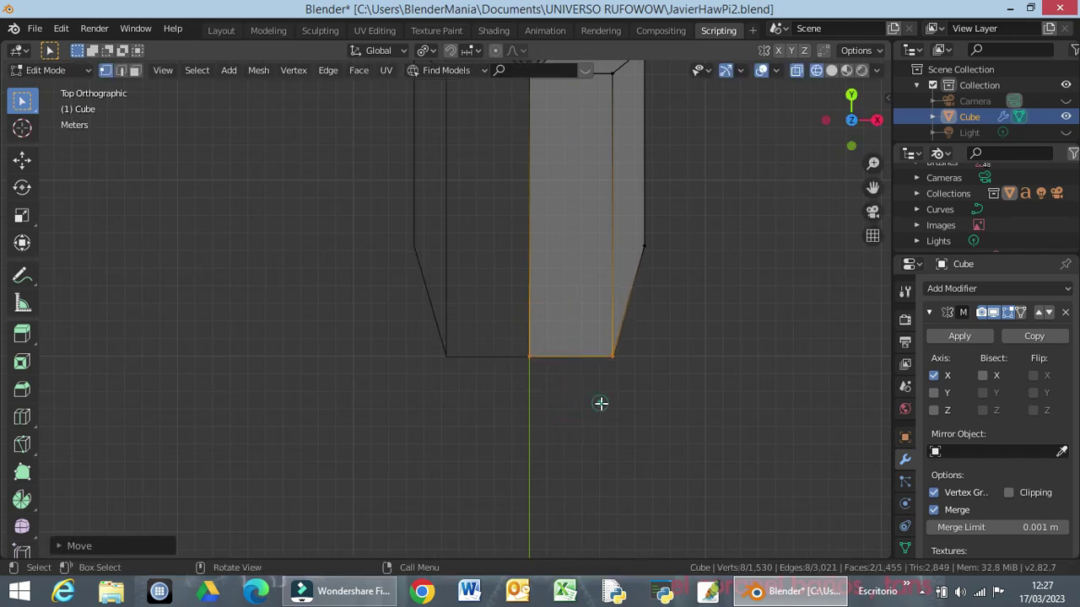
Step: Select the centre edge at the base front and try a Y extrusion, then cancel it
click(601, 403)
click(516, 349)
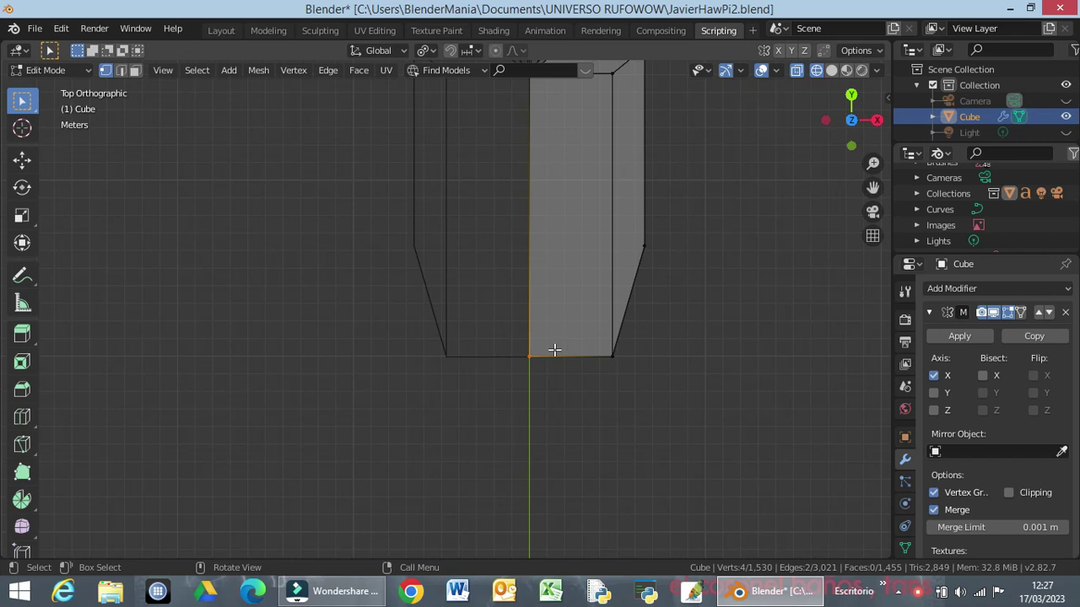
key(e)
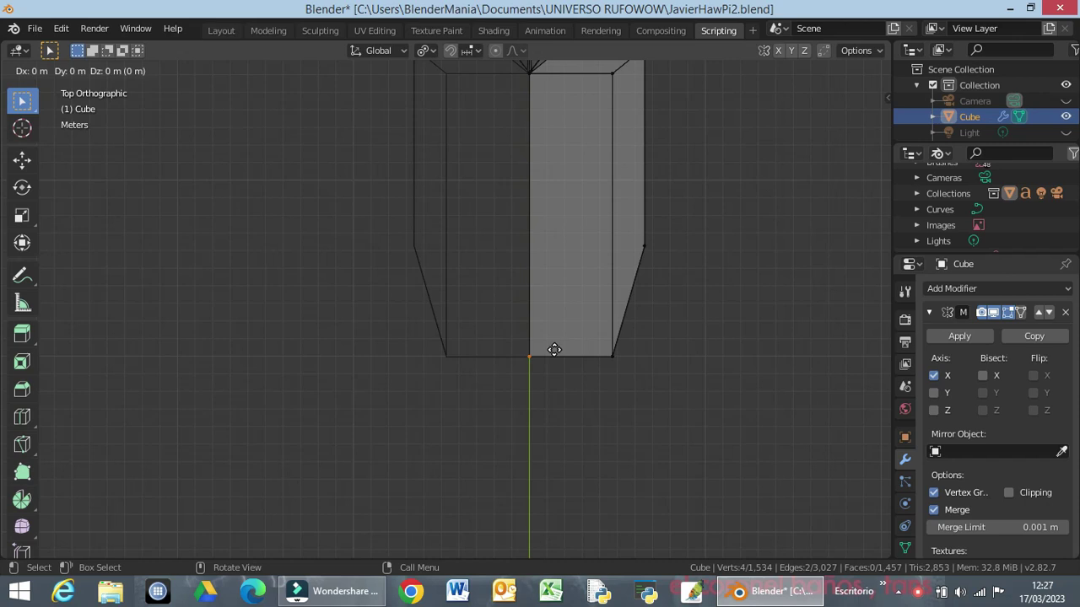
key(y)
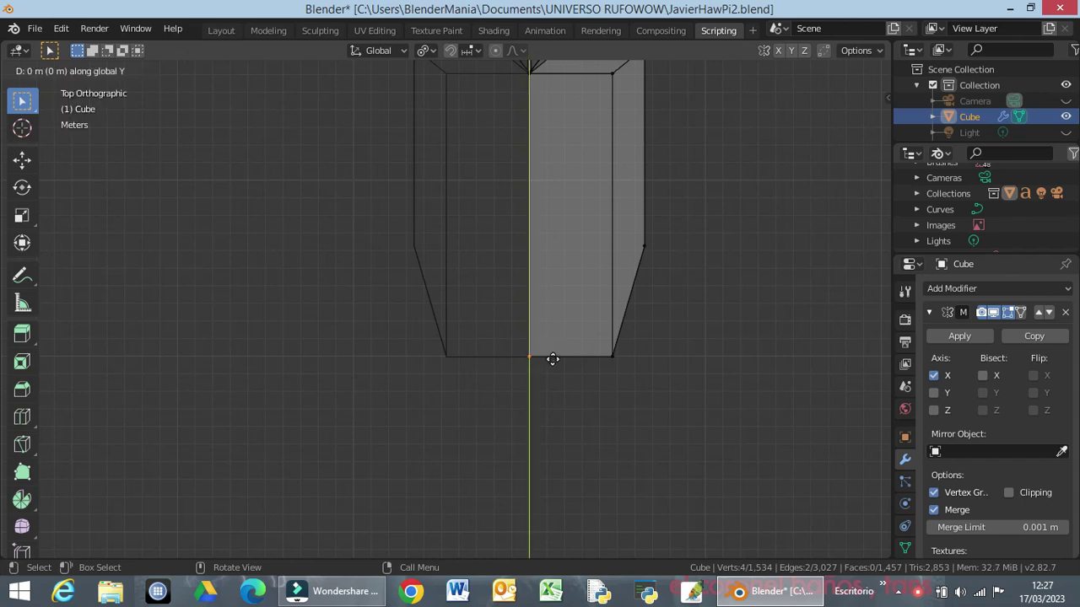
key(Escape)
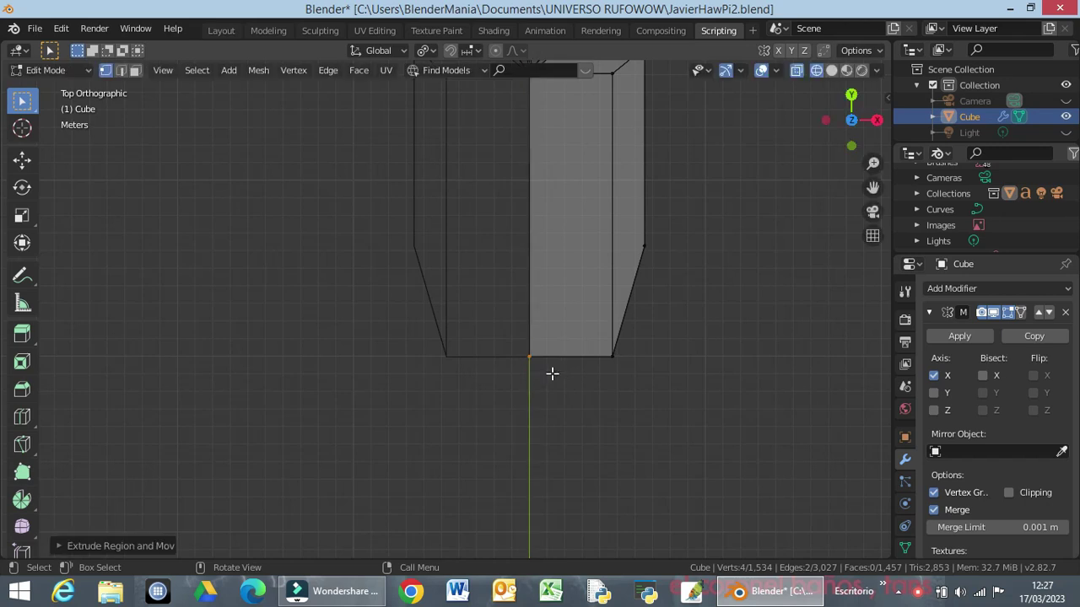
Step: Move the front corner vertices about 7.5 m along Y to form a pointed bow
click(626, 421)
drag(521, 347, 537, 377)
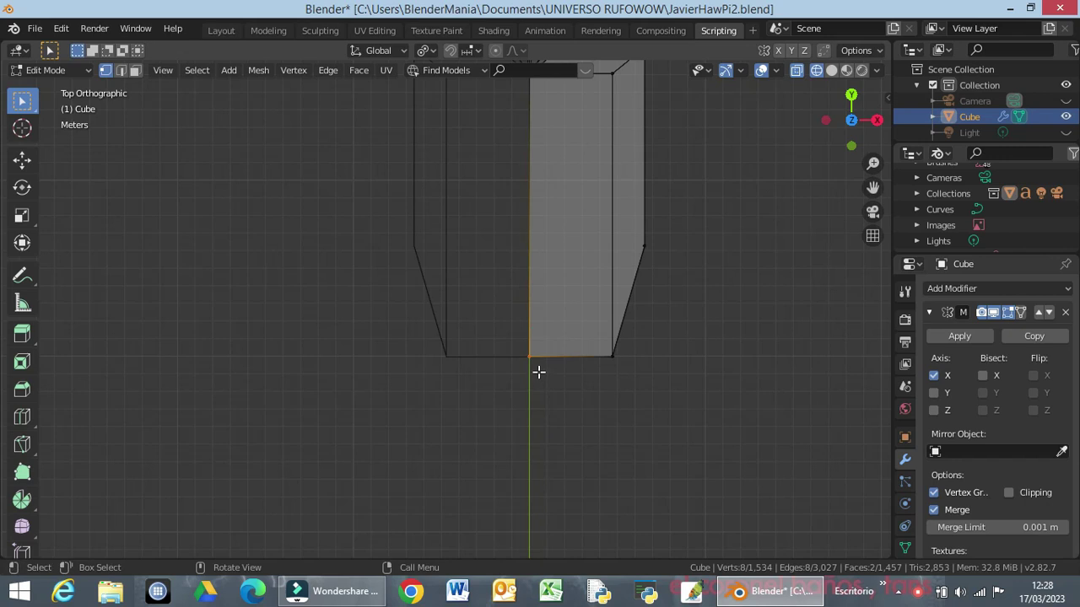
key(g)
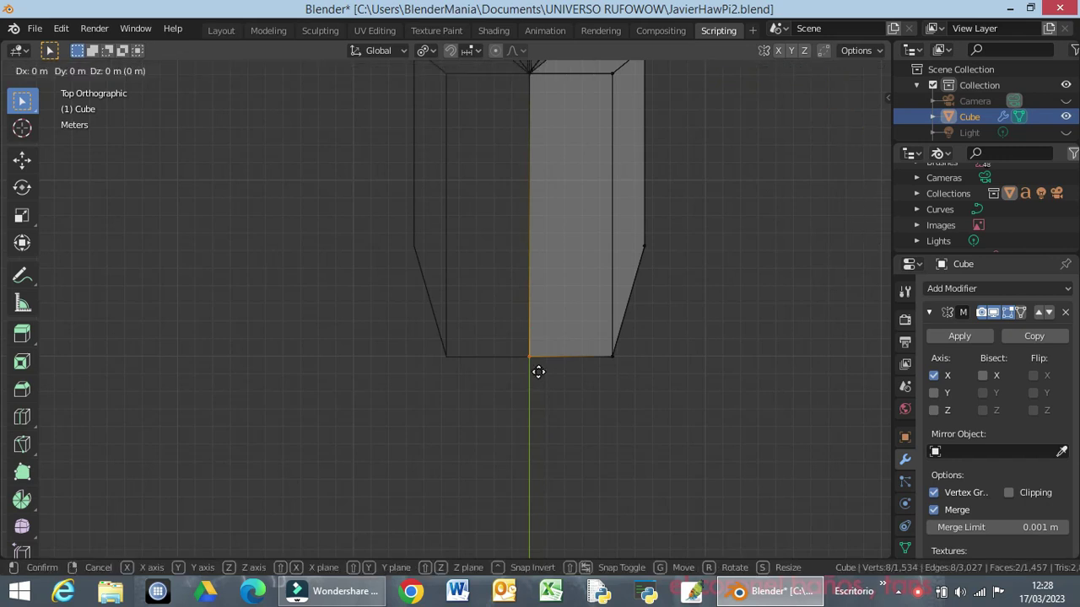
key(y)
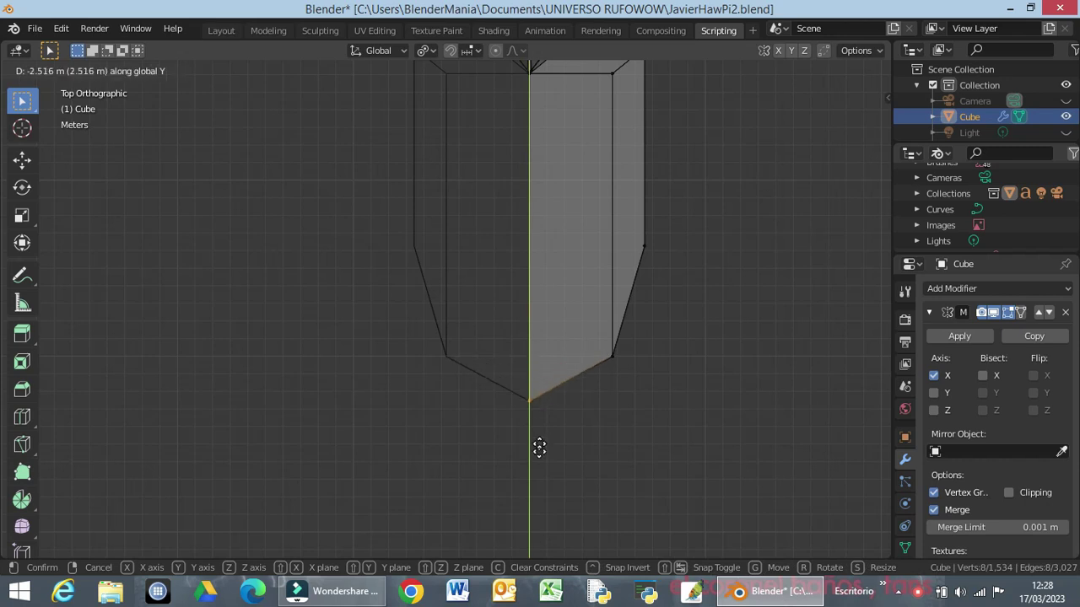
click(544, 503)
mouse_move(629, 461)
middle_down()
mouse_move(646, 309)
mouse_move(554, 313)
mouse_move(501, 284)
mouse_move(461, 235)
mouse_move(450, 268)
mouse_move(501, 329)
mouse_move(564, 330)
mouse_move(586, 324)
mouse_move(586, 306)
mouse_move(574, 312)
mouse_move(683, 352)
middle_up()
mouse_move(754, 351)
middle_down()
mouse_move(717, 361)
mouse_move(737, 341)
middle_up()
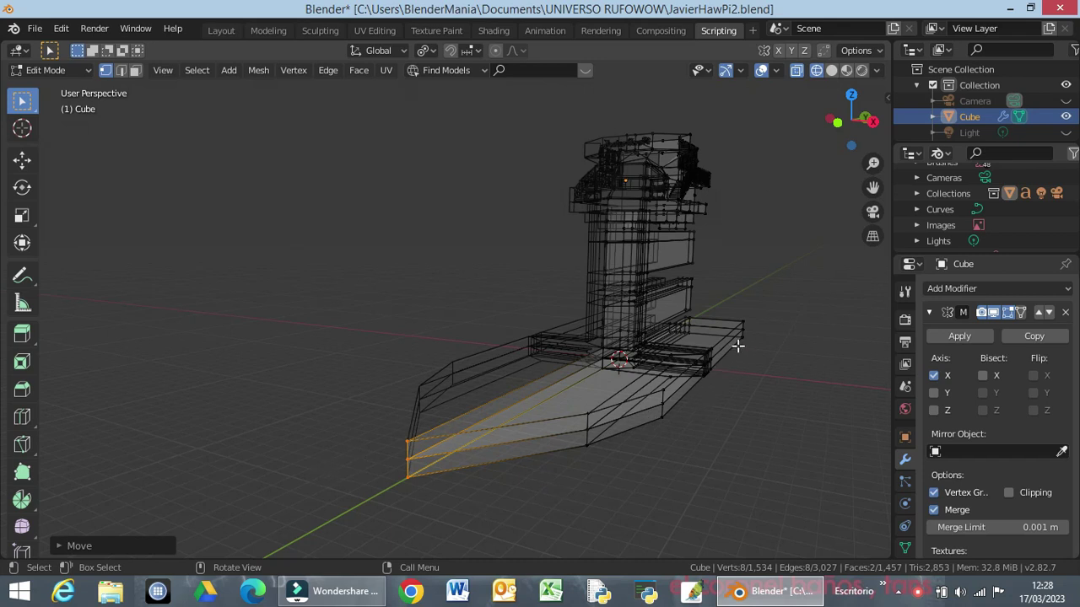
Step: Save JavierHawPi2.blend with the pointed bow included
scroll(764, 355, up, 3)
mouse_move(699, 380)
middle_down()
mouse_move(646, 369)
mouse_move(747, 357)
middle_up()
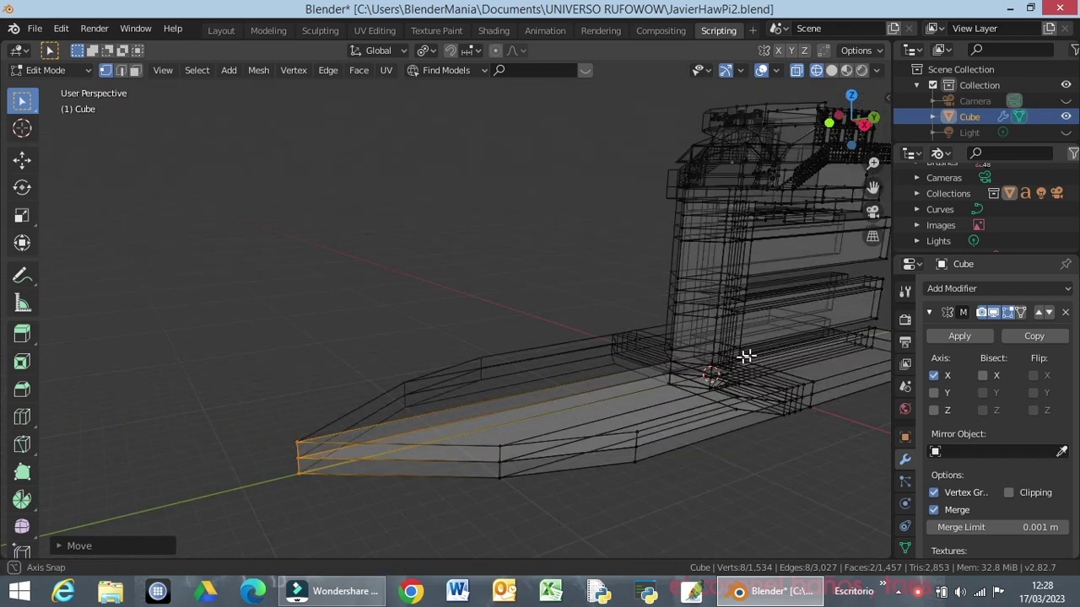
scroll(748, 357, down, 3)
key(z)
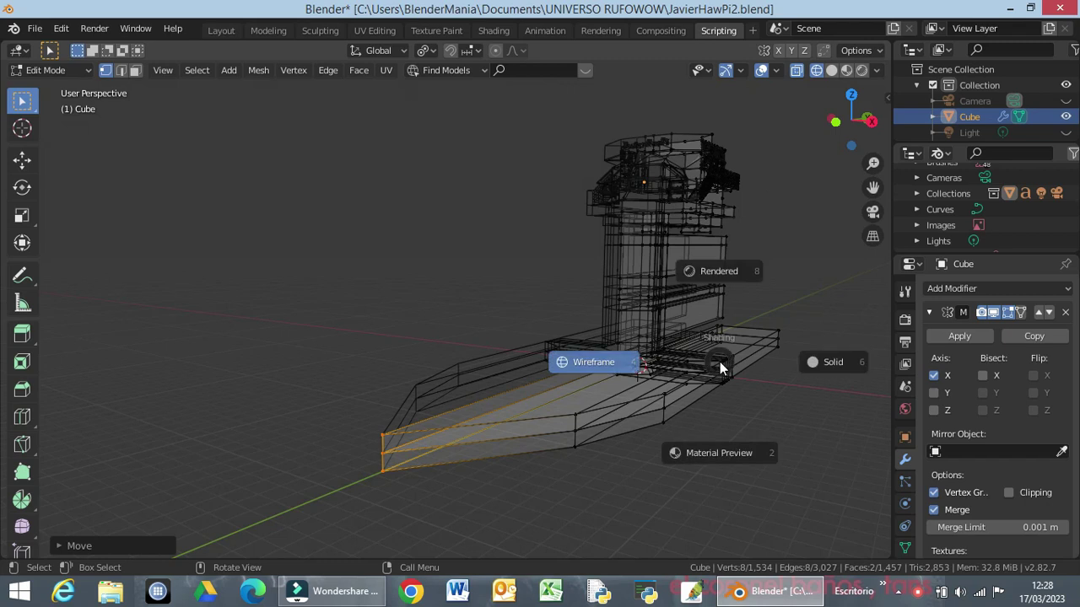
click(37, 32)
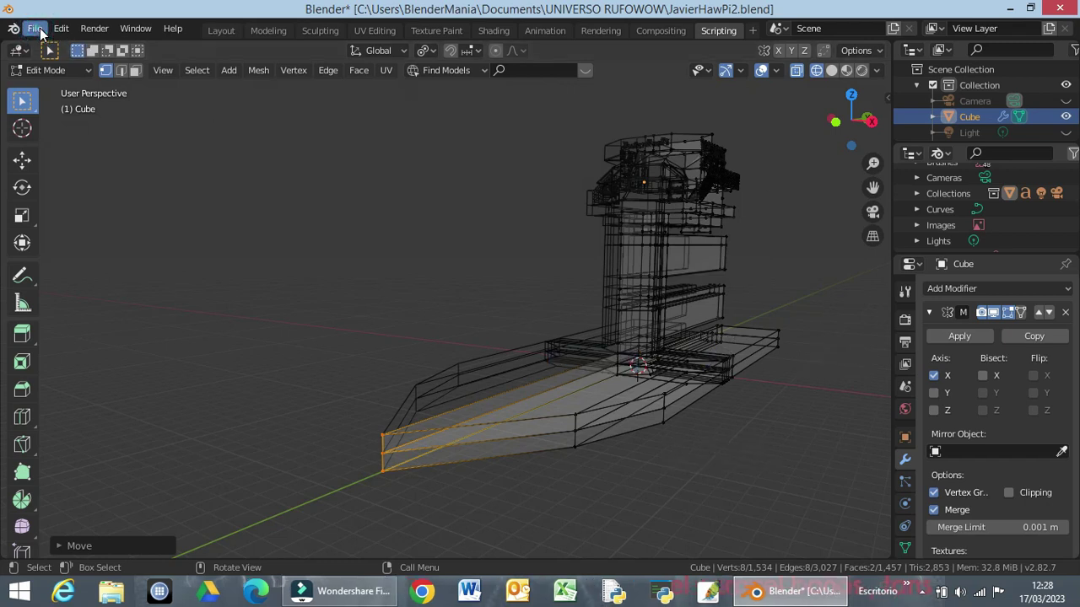
click(35, 30)
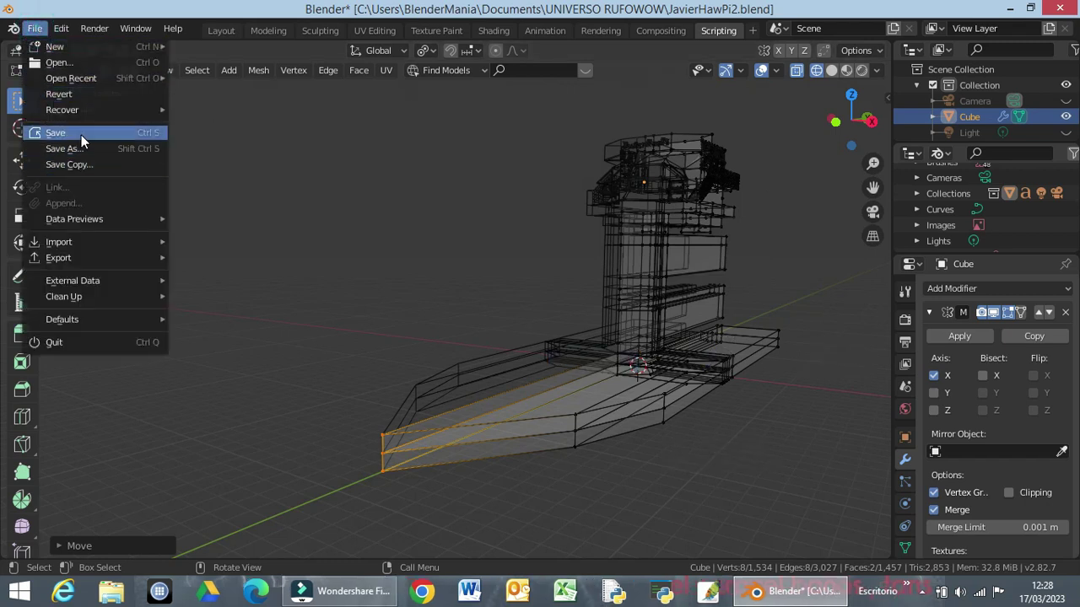
click(81, 134)
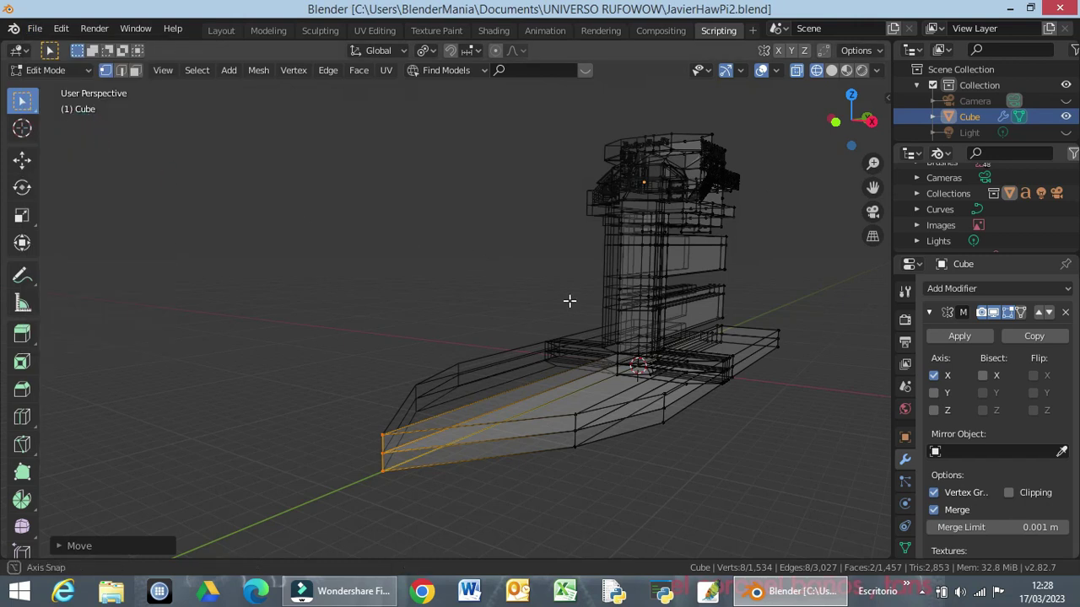
Step: Switch the viewport from wireframe back to solid shading
middle_drag(569, 301, 566, 298)
scroll(566, 297, down, 1)
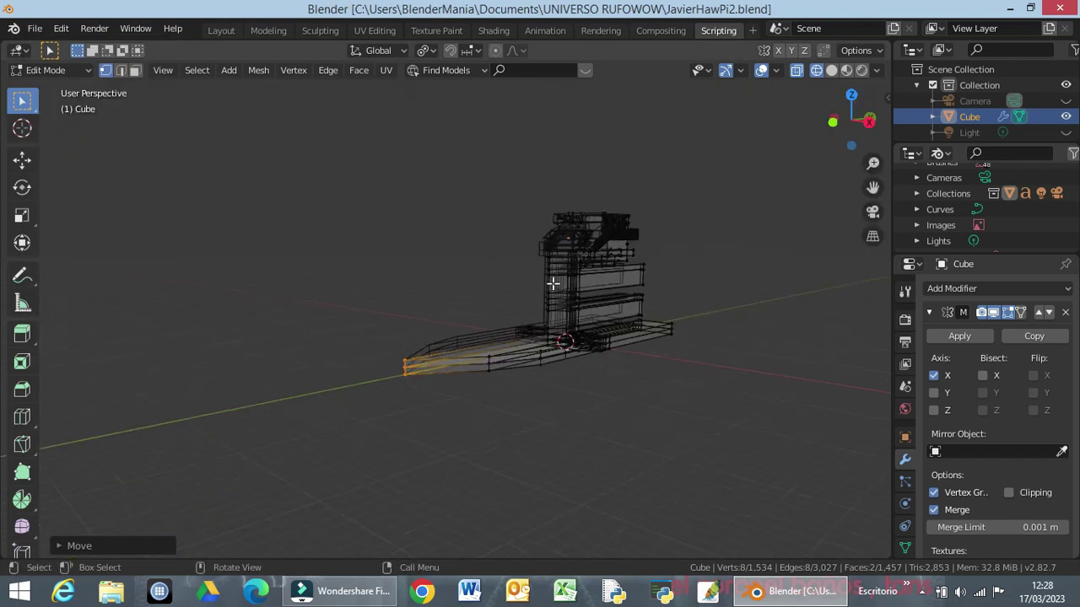
scroll(571, 301, down, 1)
scroll(639, 287, up, 1)
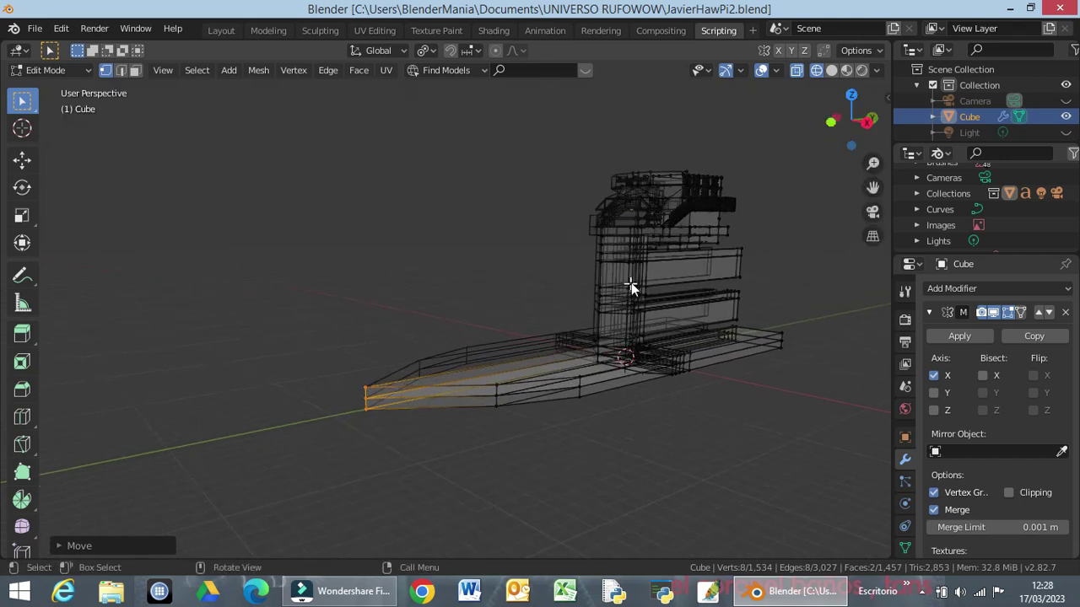
key(z)
click(751, 285)
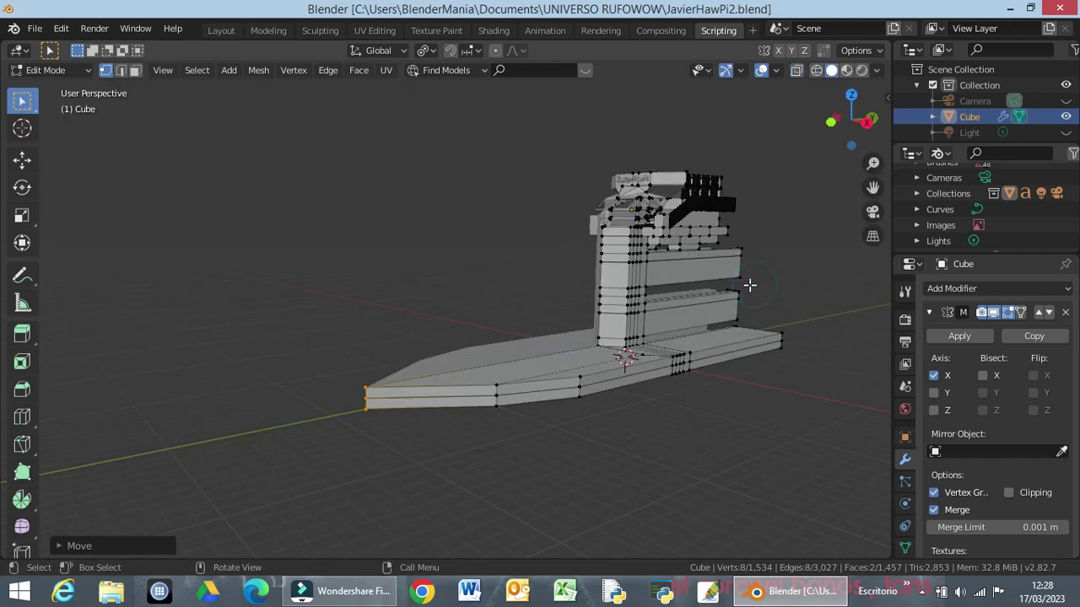
Step: Deselect the tip vertices, switch to face select, and select the upper side slab's outer face
click(806, 253)
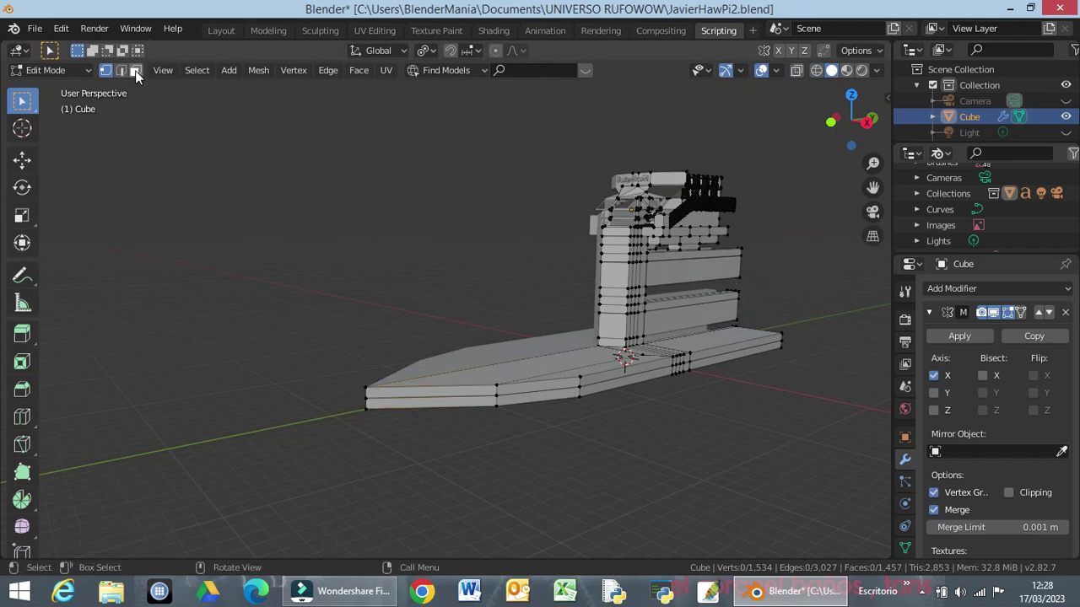
click(135, 71)
mouse_move(530, 282)
middle_down()
mouse_move(614, 285)
mouse_move(622, 242)
mouse_move(557, 284)
mouse_move(388, 279)
mouse_move(512, 283)
mouse_move(644, 338)
mouse_move(727, 299)
mouse_move(667, 323)
mouse_move(631, 321)
mouse_move(607, 386)
mouse_move(593, 338)
mouse_move(498, 313)
mouse_move(486, 275)
middle_up()
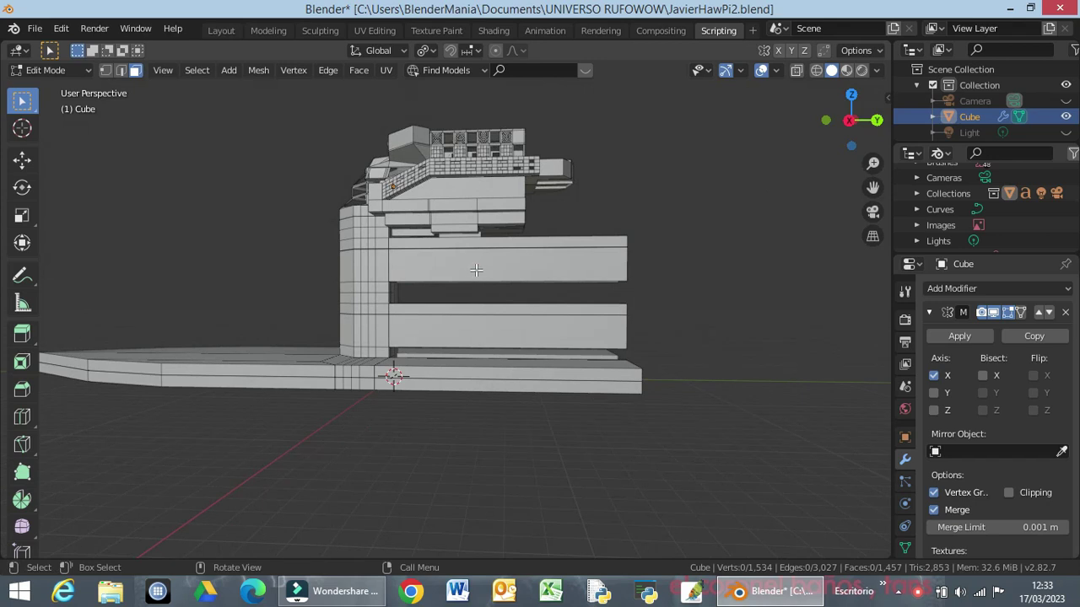
click(475, 270)
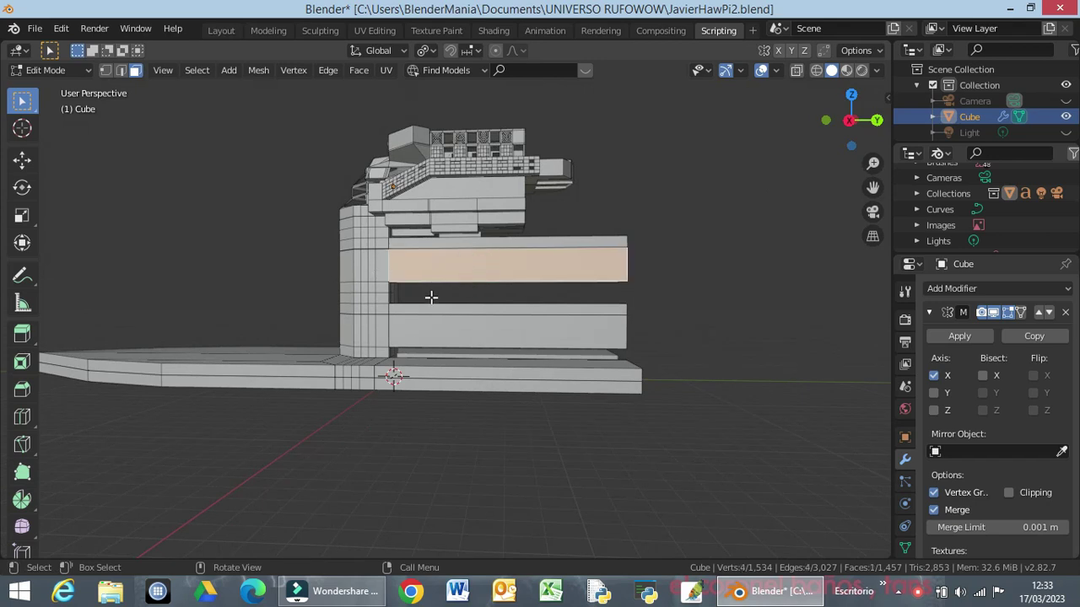
mouse_move(509, 315)
middle_down()
mouse_move(357, 318)
mouse_move(367, 314)
middle_up()
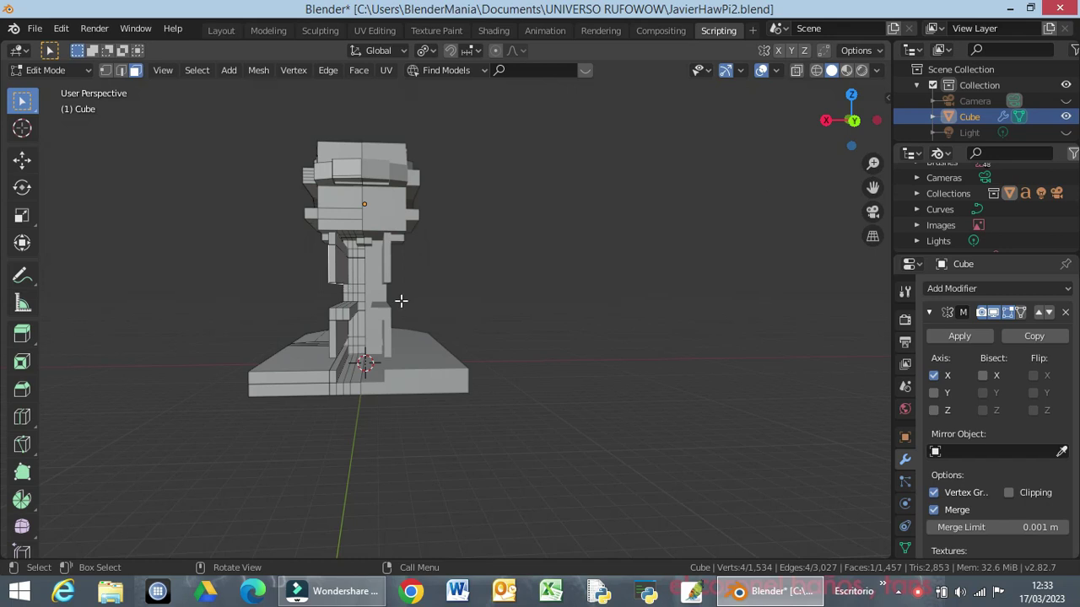
middle_drag(400, 298, 466, 307)
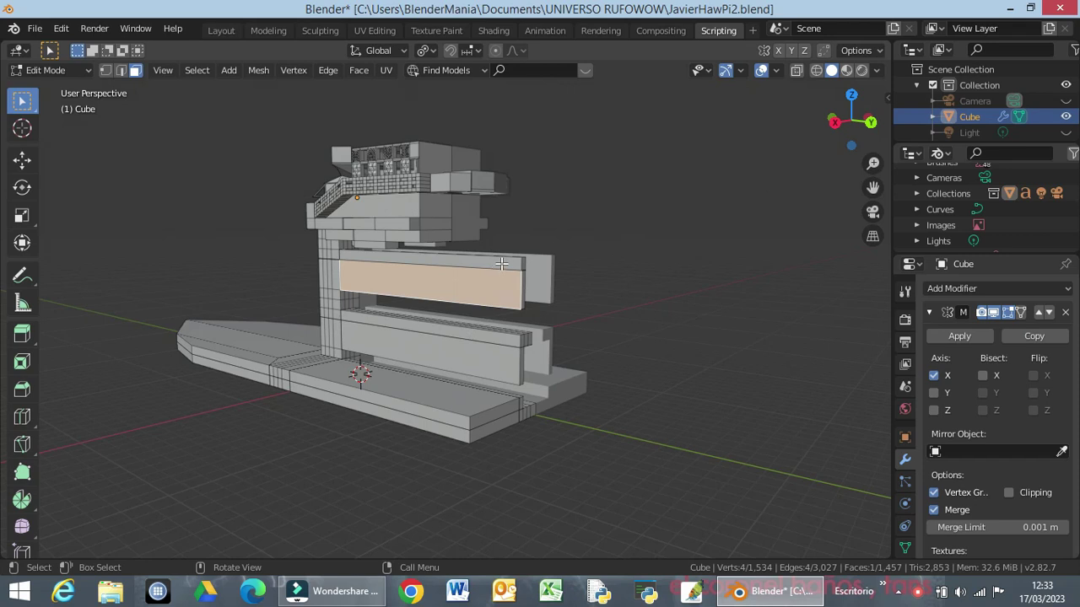
Step: Select the upper and lower slab faces and extrude them 3 m along X
click(486, 264)
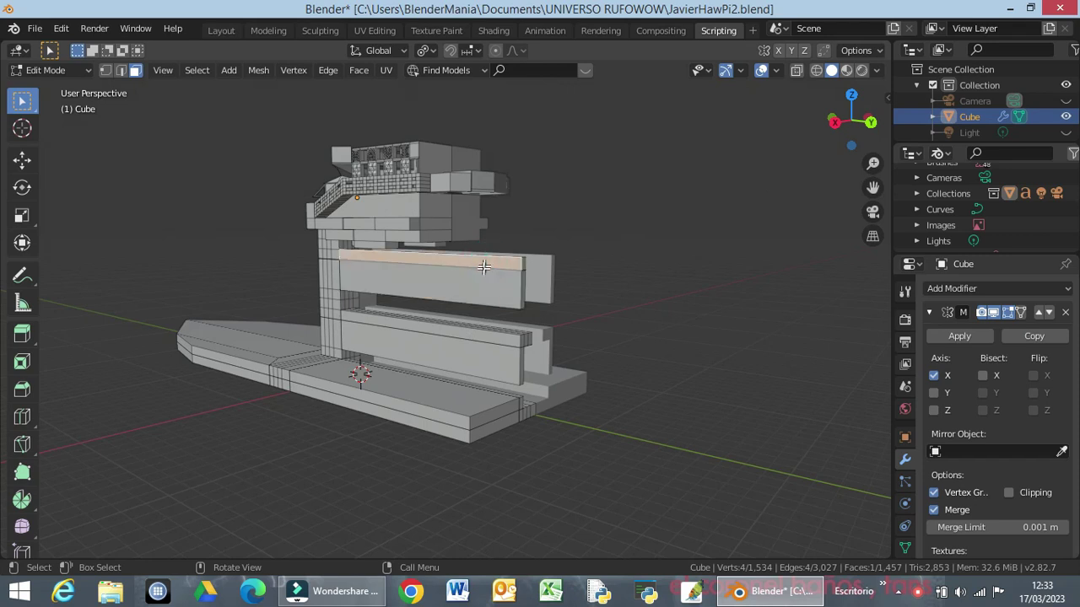
shift+click(481, 281)
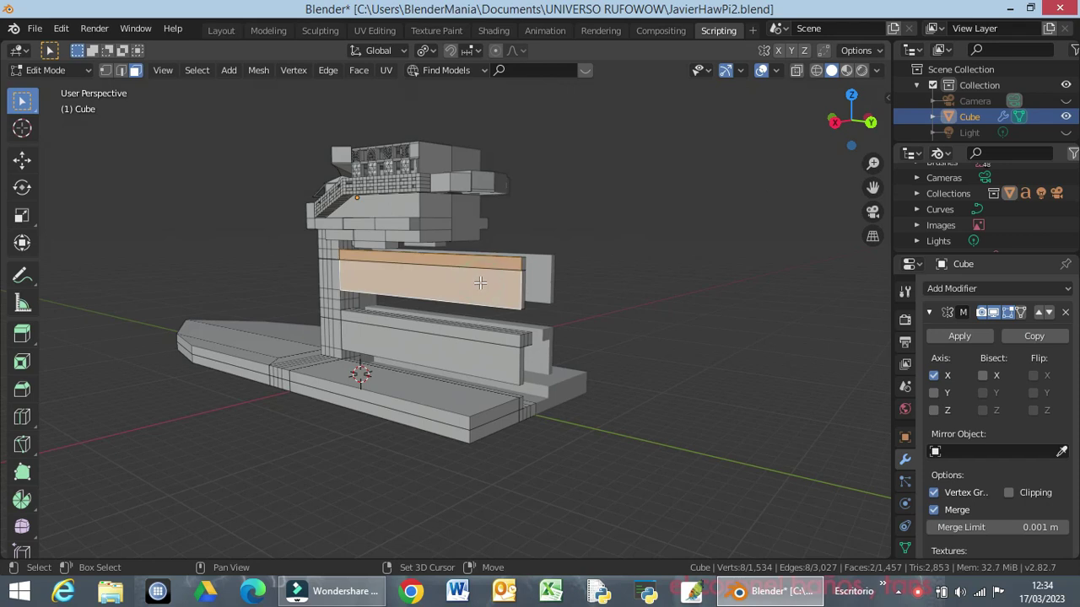
shift+click(454, 335)
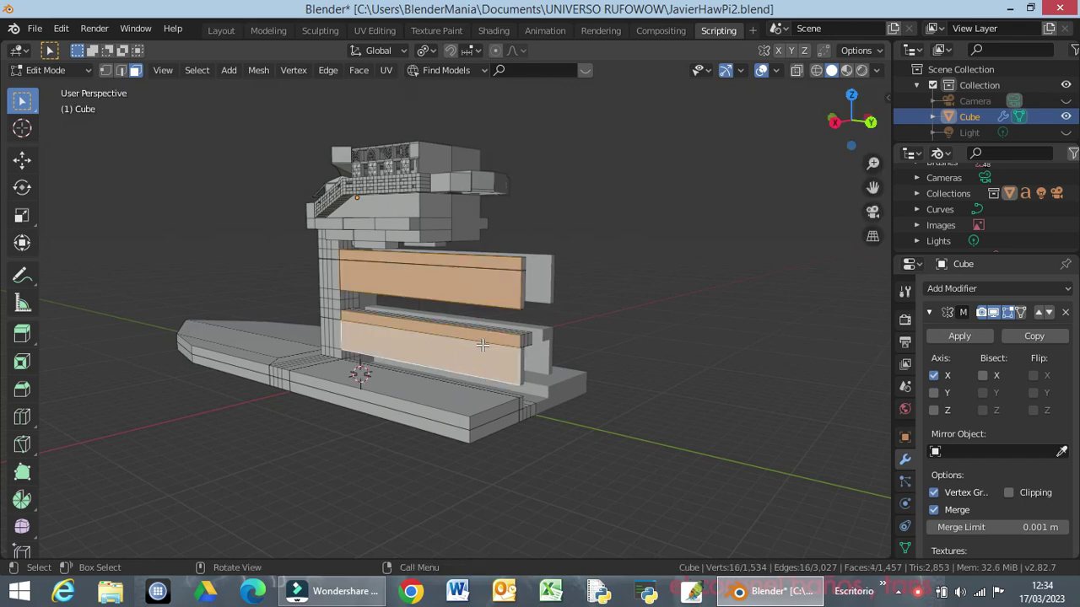
key(e)
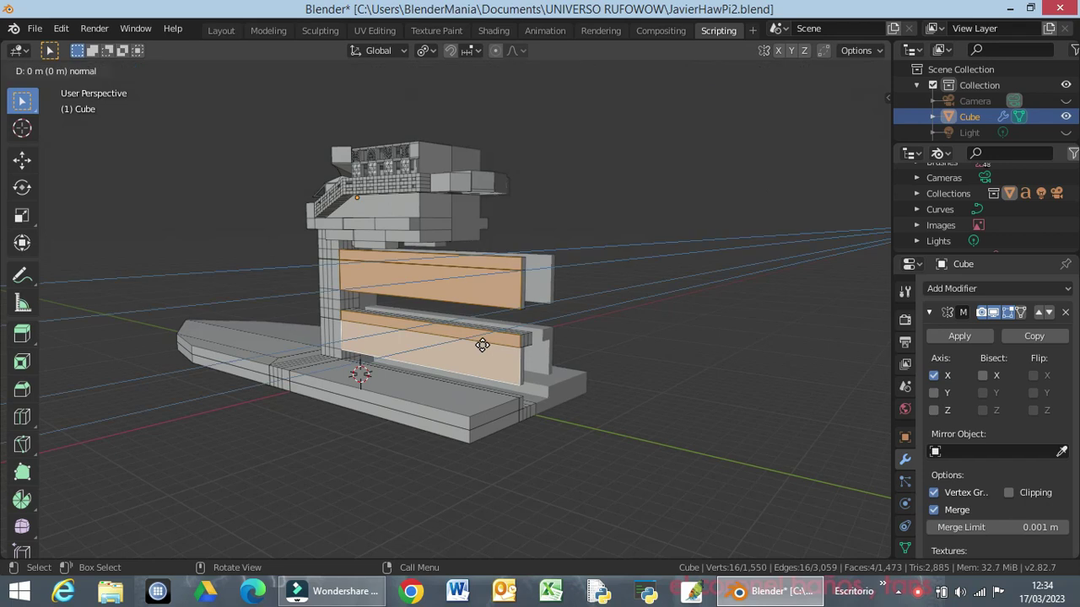
key(x)
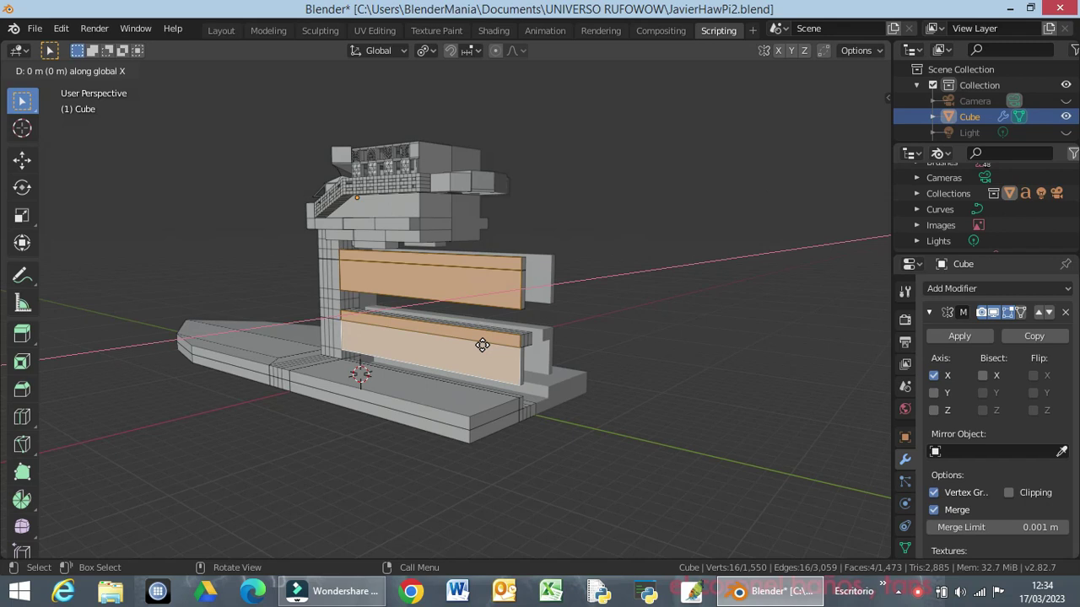
text(3)
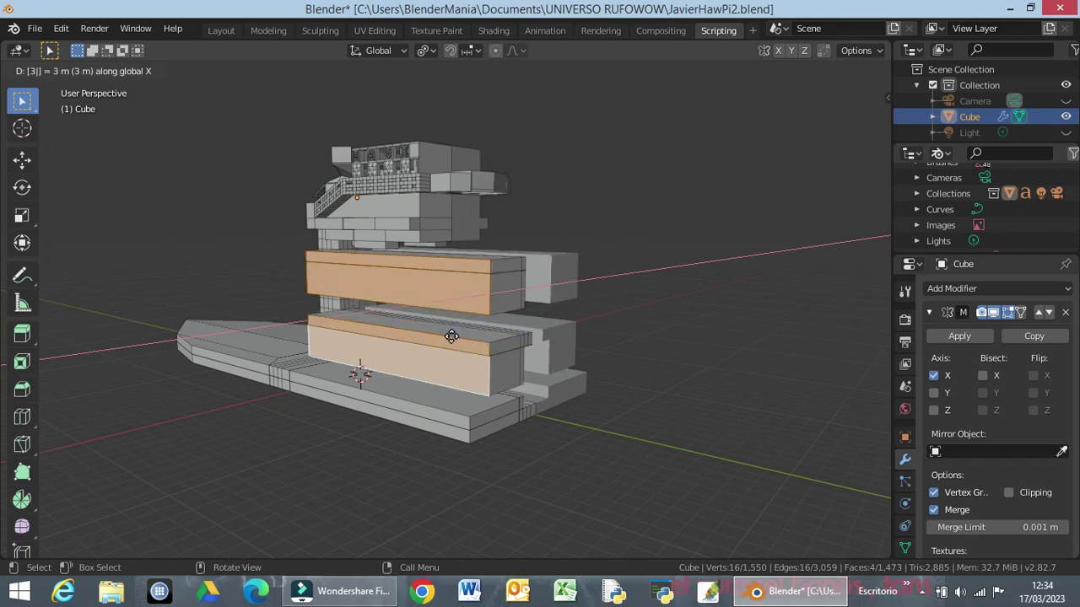
key(Return)
mouse_move(584, 287)
middle_down()
mouse_move(799, 302)
mouse_move(824, 279)
middle_up()
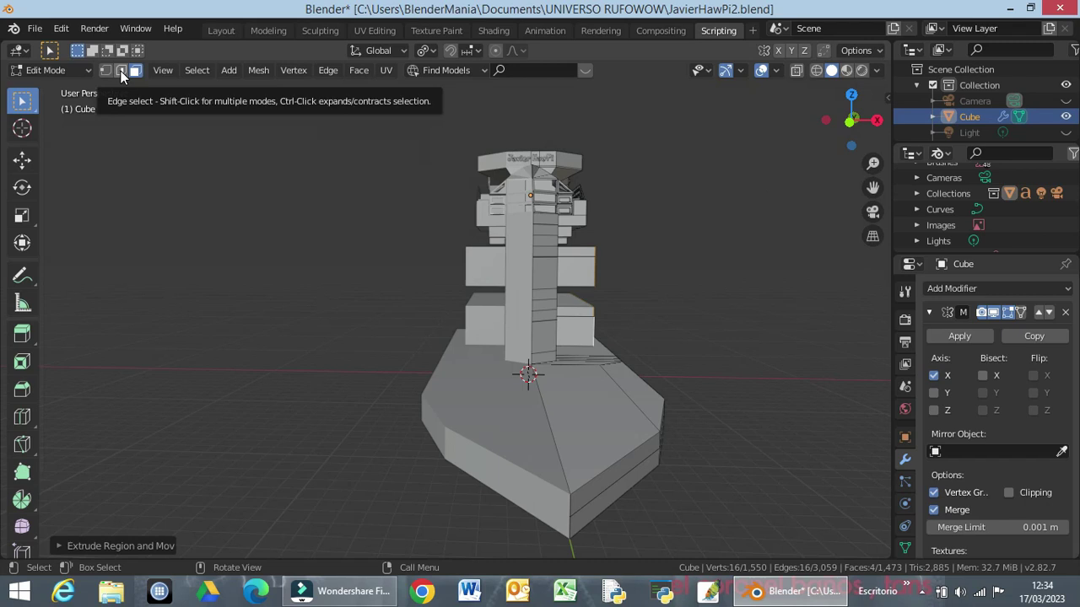
Step: Save JavierHawPi2.blend and orbit to a low, level side view
click(35, 28)
click(71, 134)
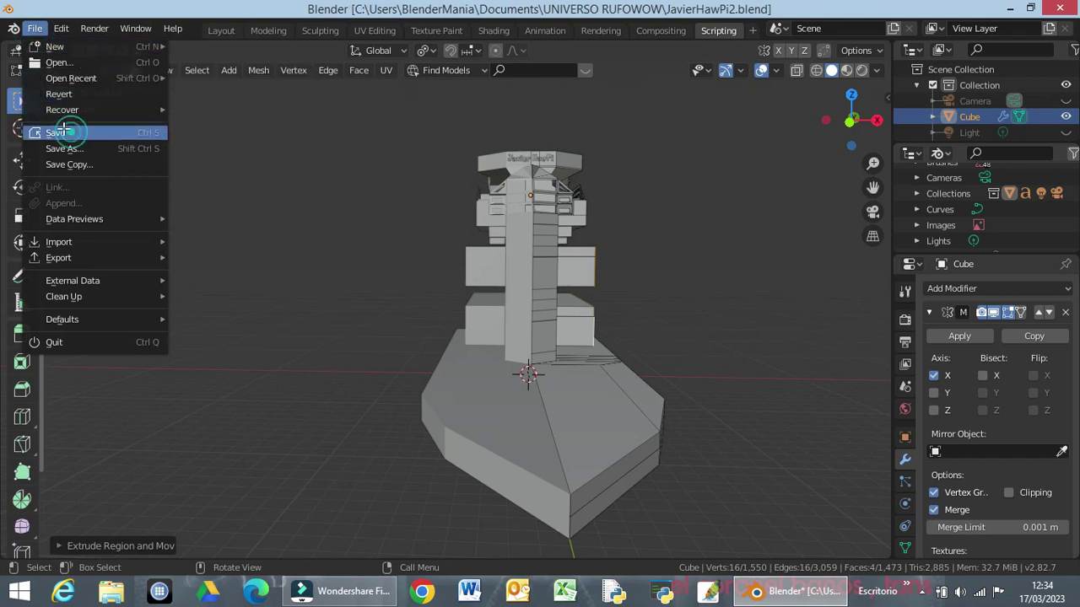
mouse_move(693, 374)
middle_down()
mouse_move(545, 354)
mouse_move(693, 367)
middle_up()
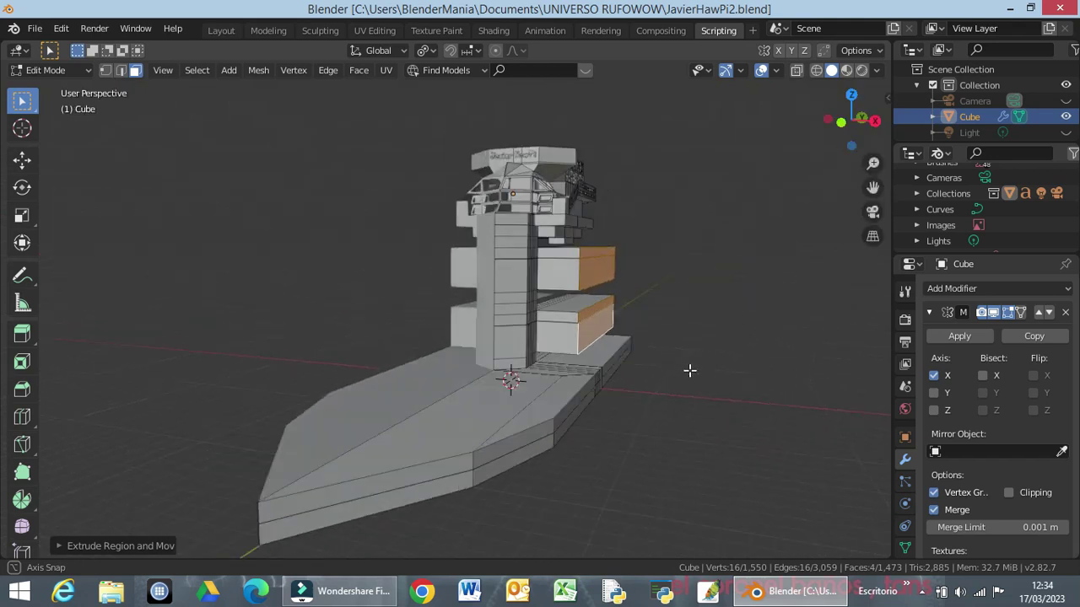
middle_drag(692, 367, 554, 394)
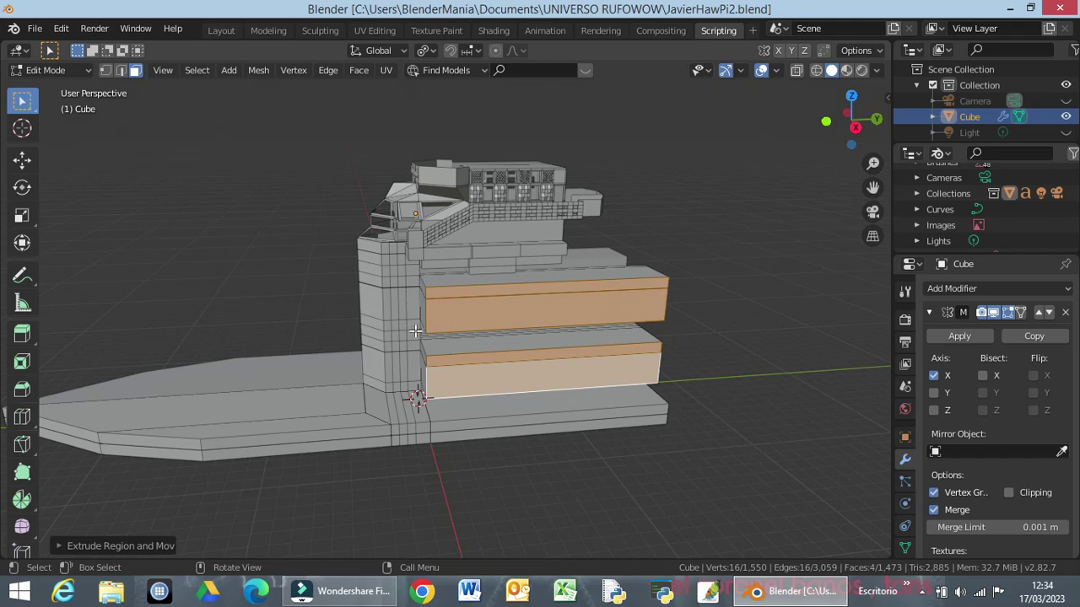
middle_drag(411, 308, 414, 288)
Step: Box-select a block of tower column faces and extend it down the strip between the slabs
key(b)
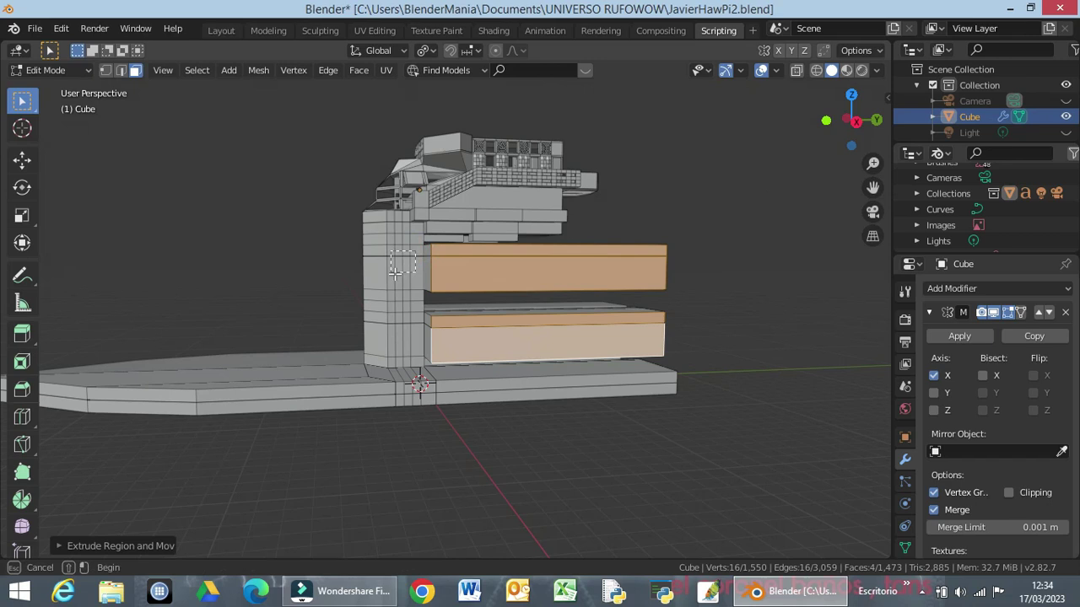
drag(388, 246, 422, 288)
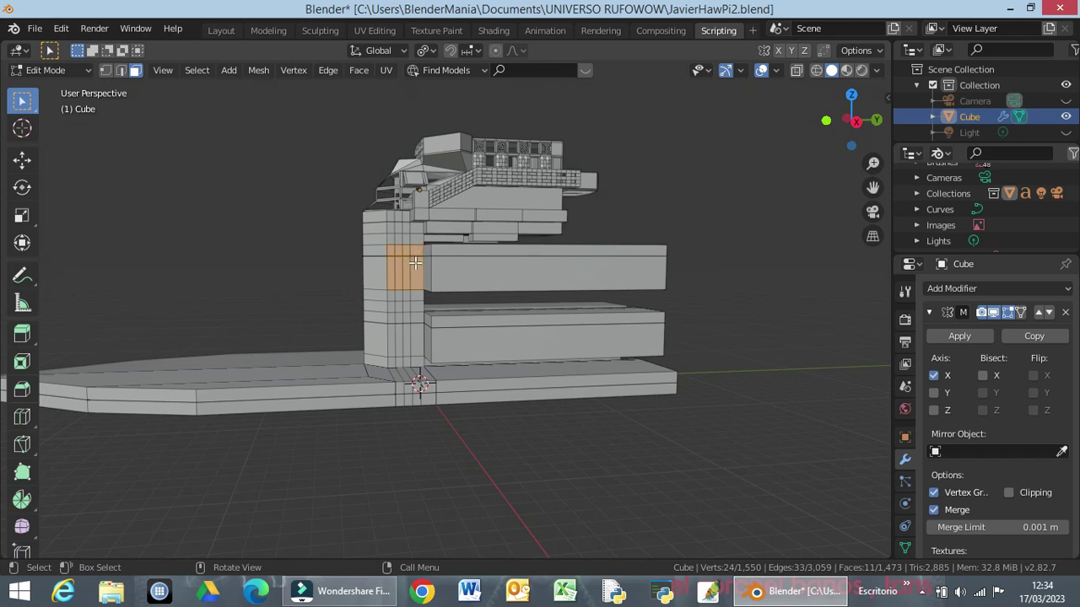
key(b)
mouse_move(415, 265)
mouse_down()
mouse_move(393, 330)
mouse_move(394, 312)
mouse_up()
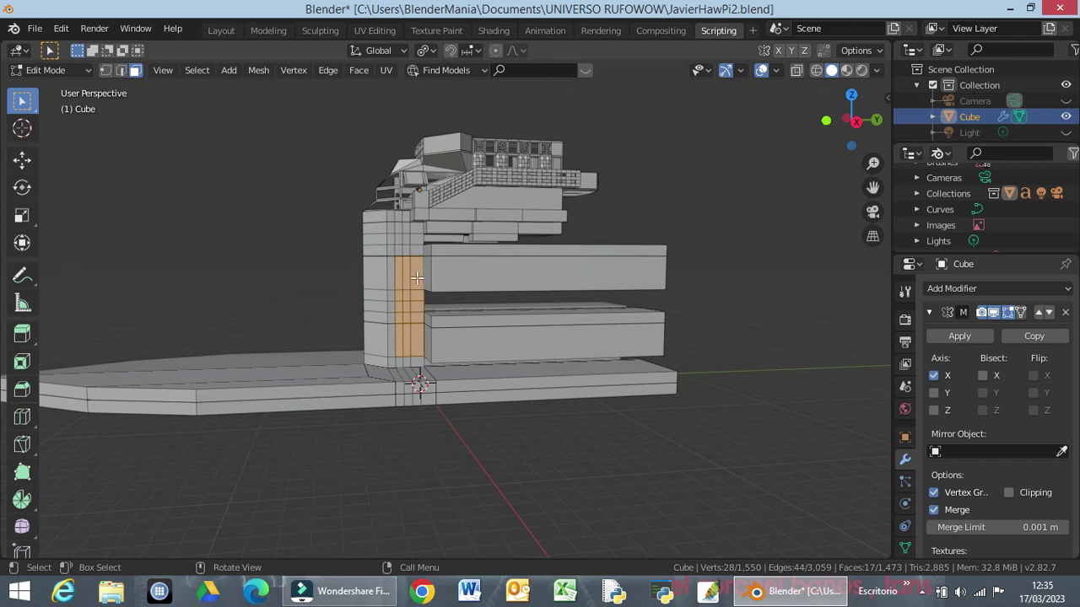
Step: Trial-extrude the tower side faces 3 m along X, inspect the result, then undo it
drag(415, 275, 380, 340)
key(e)
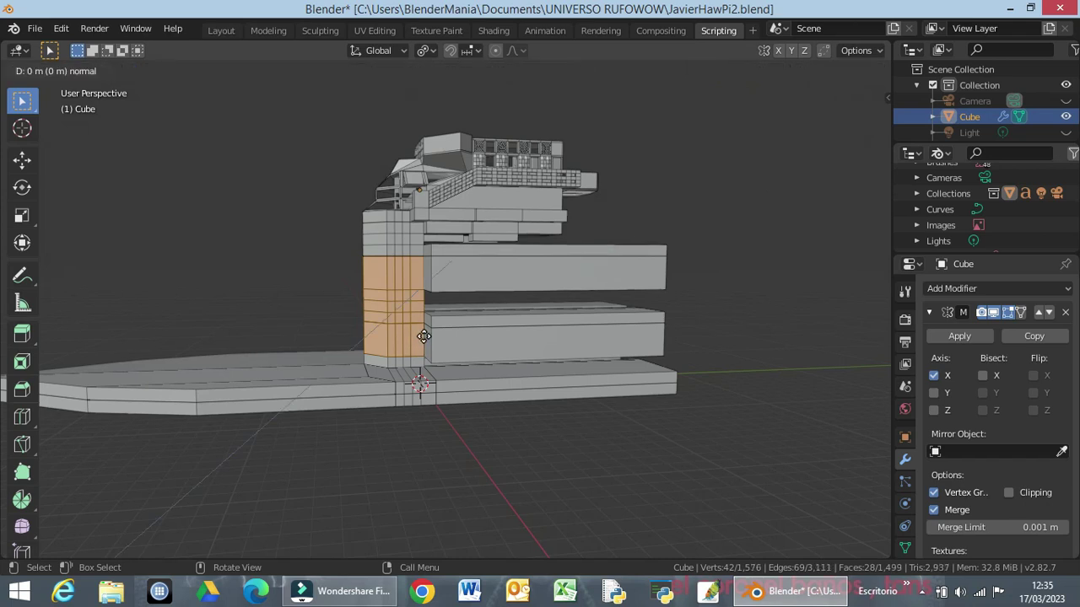
text(x)
text(3)
key(Return)
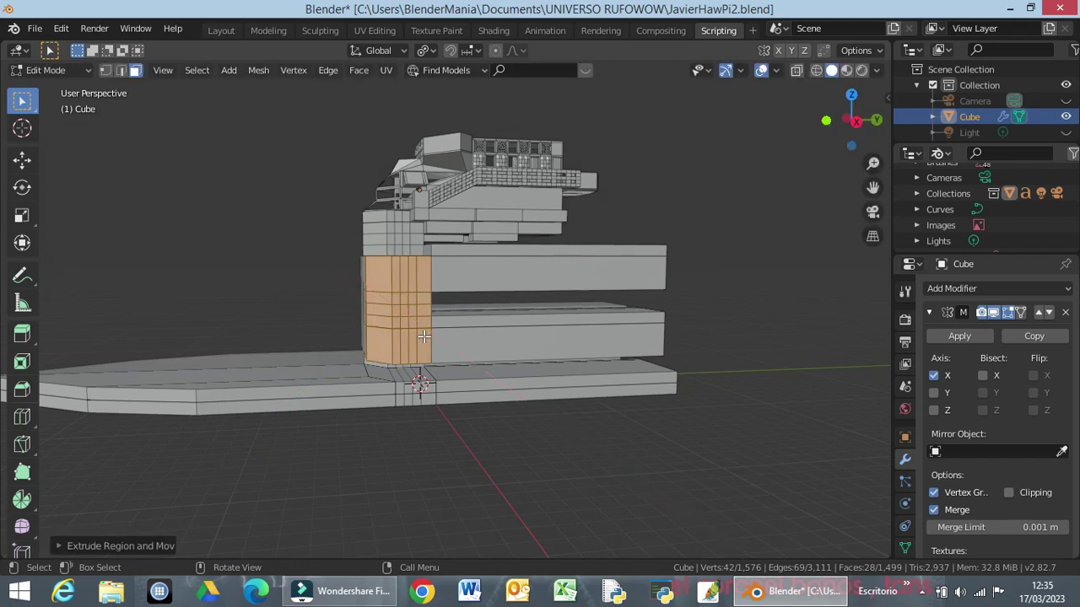
mouse_move(451, 347)
middle_down()
mouse_move(571, 415)
mouse_move(506, 334)
mouse_move(447, 332)
middle_up()
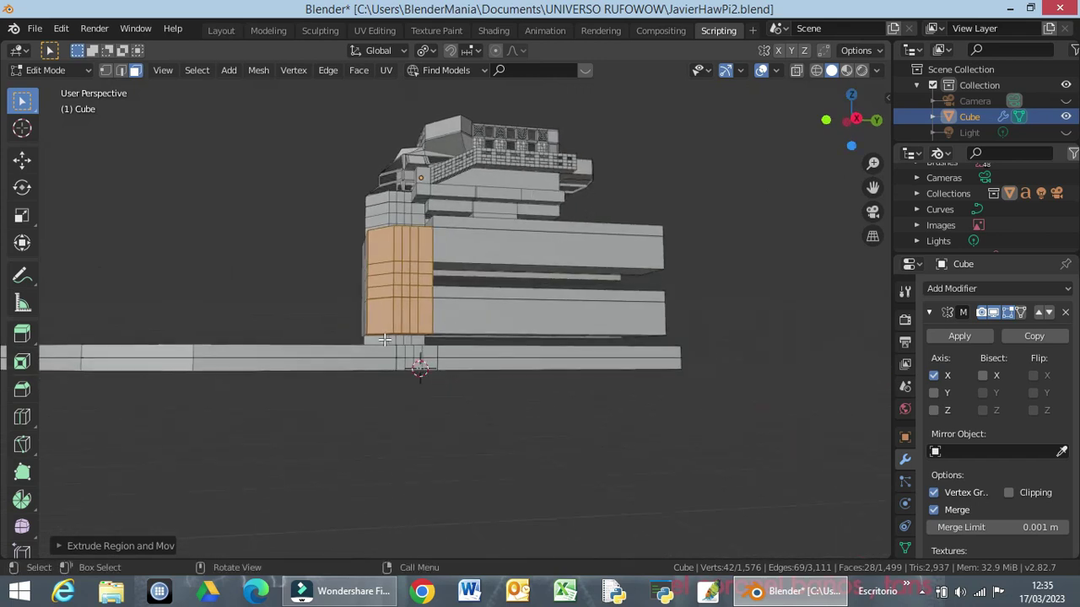
key(ctrl+z)
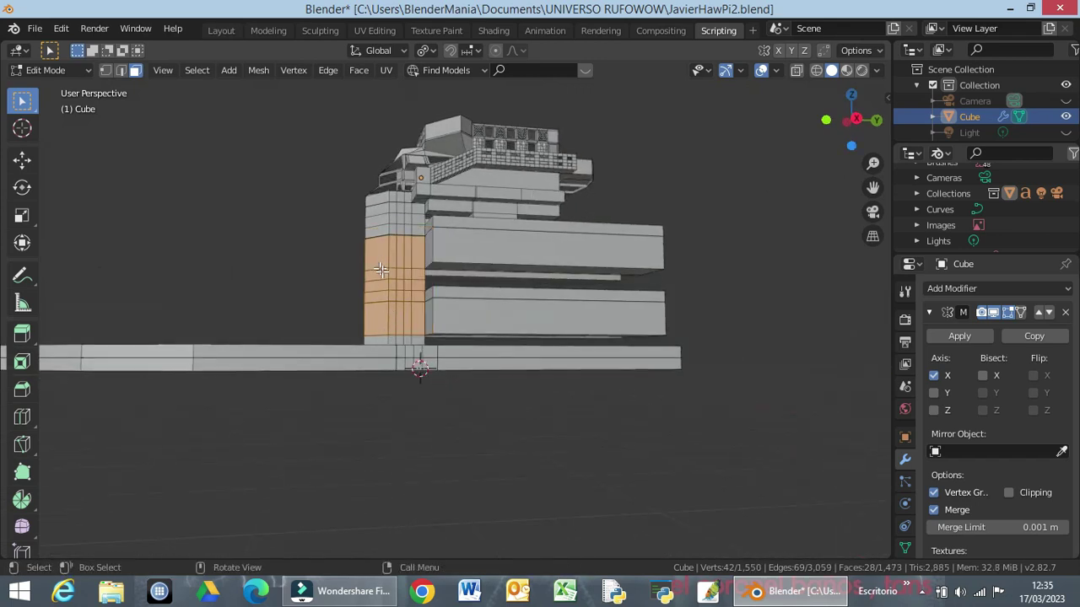
Step: Reselect the tower base's side faces from a low front view and extrude them 3 m along X
key(KP_8)
key(k)
drag(376, 269, 406, 363)
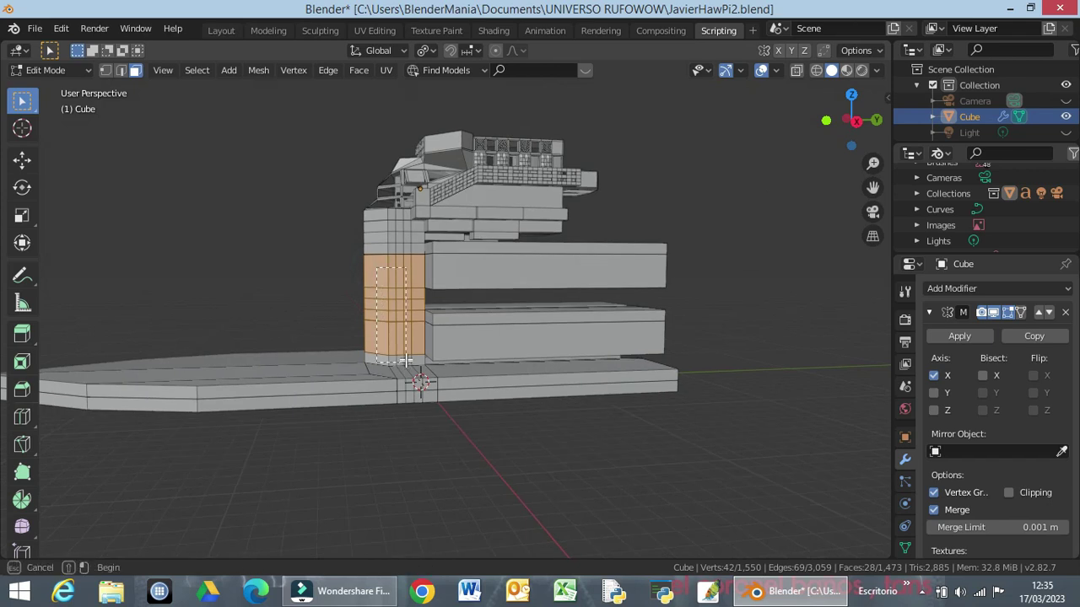
mouse_move(413, 397)
middle_down()
mouse_move(526, 407)
mouse_move(392, 365)
middle_up()
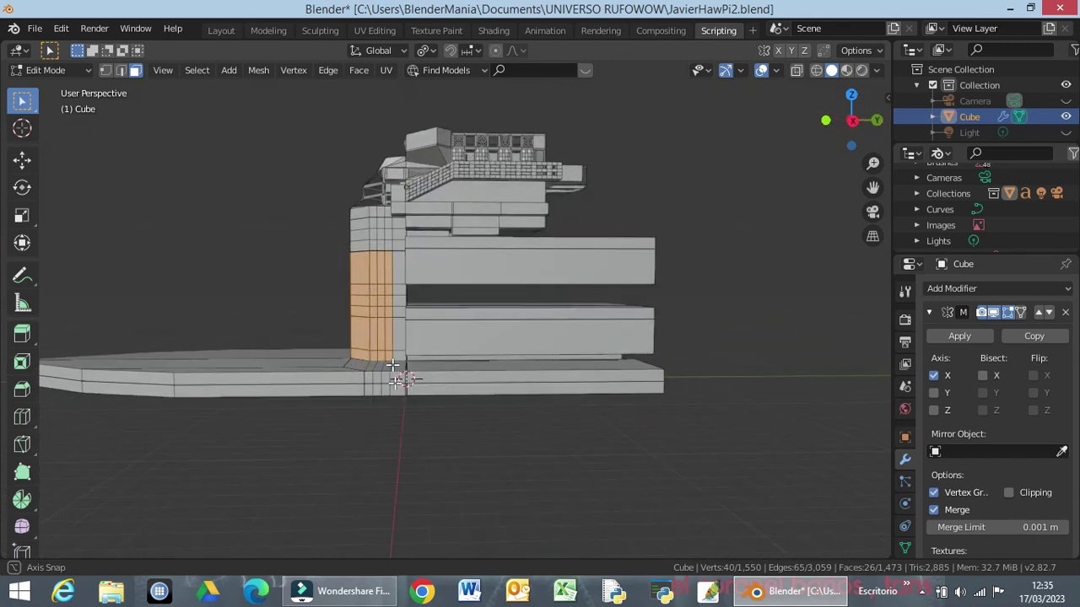
drag(359, 265, 406, 361)
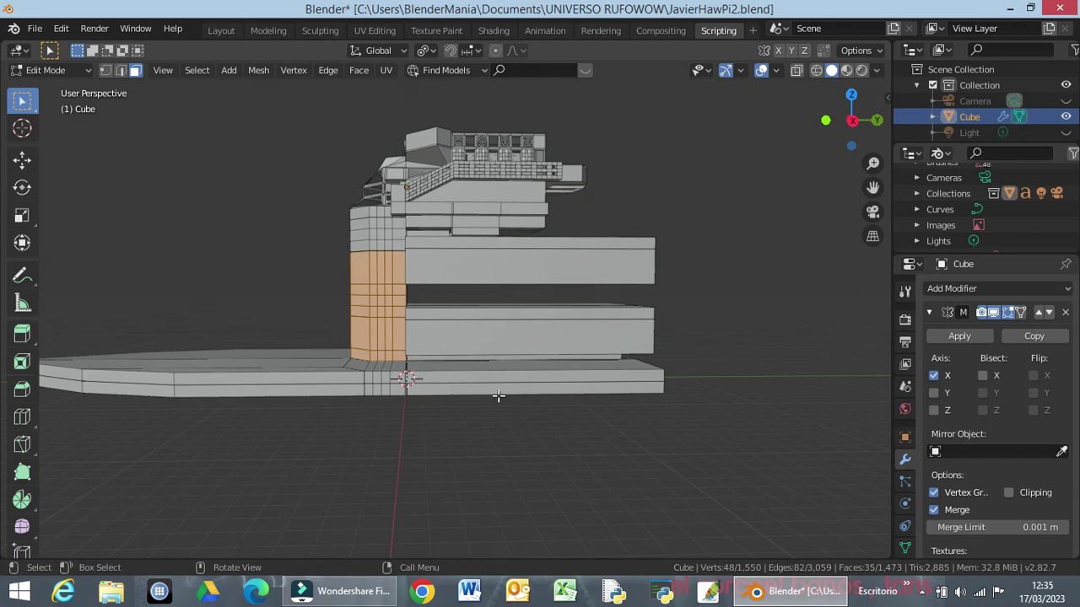
key(e)
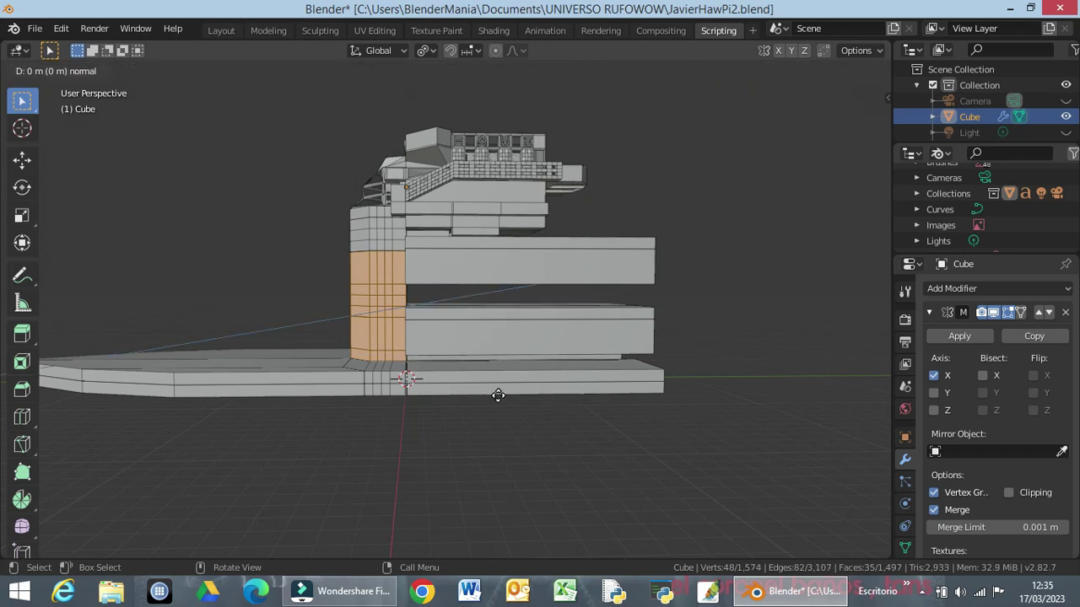
key(x)
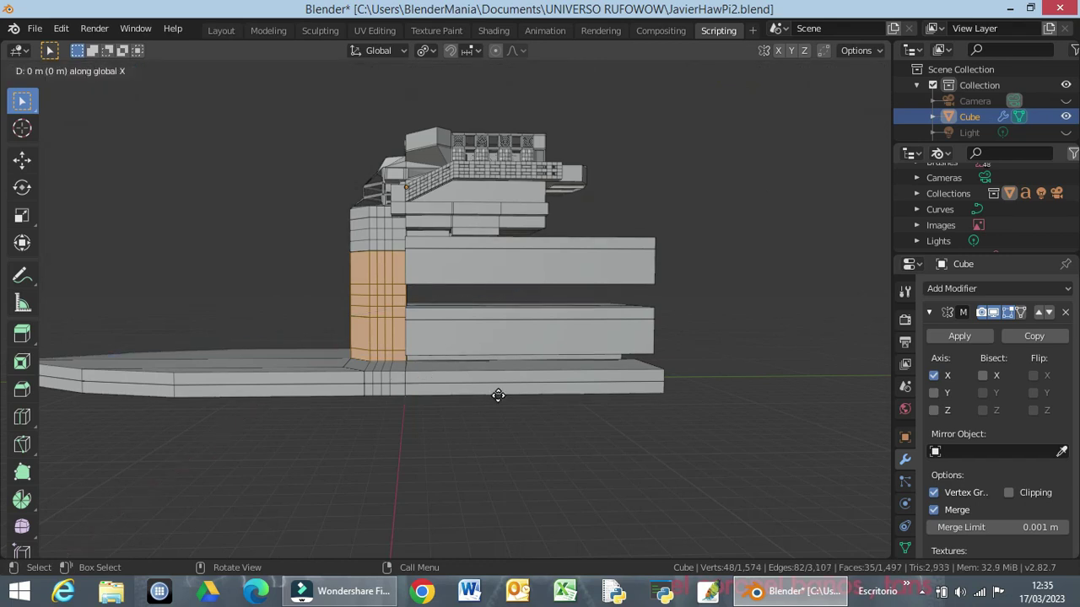
text(3)
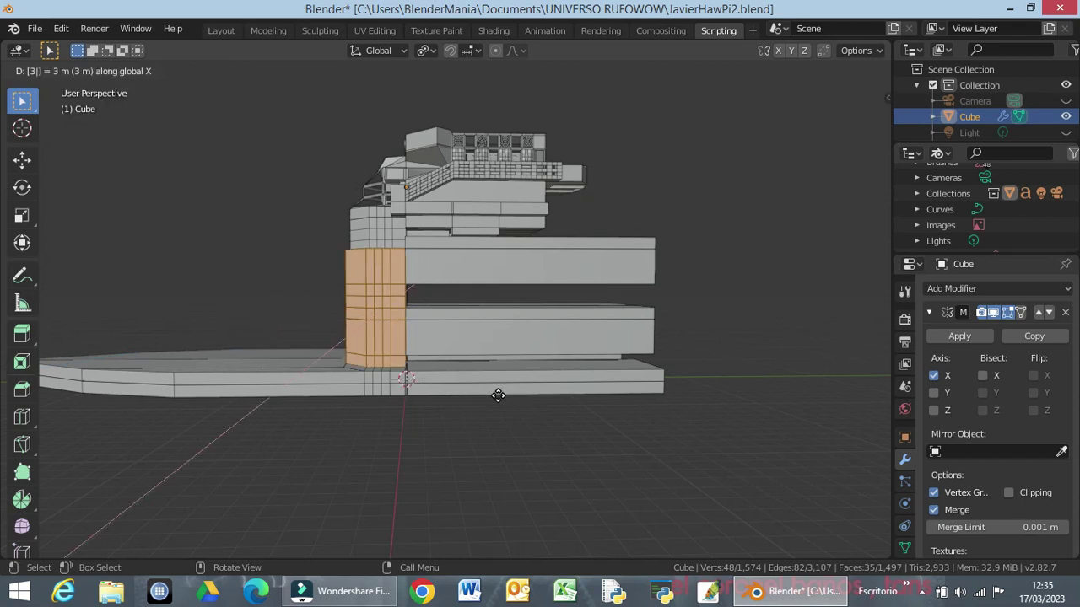
key(Return)
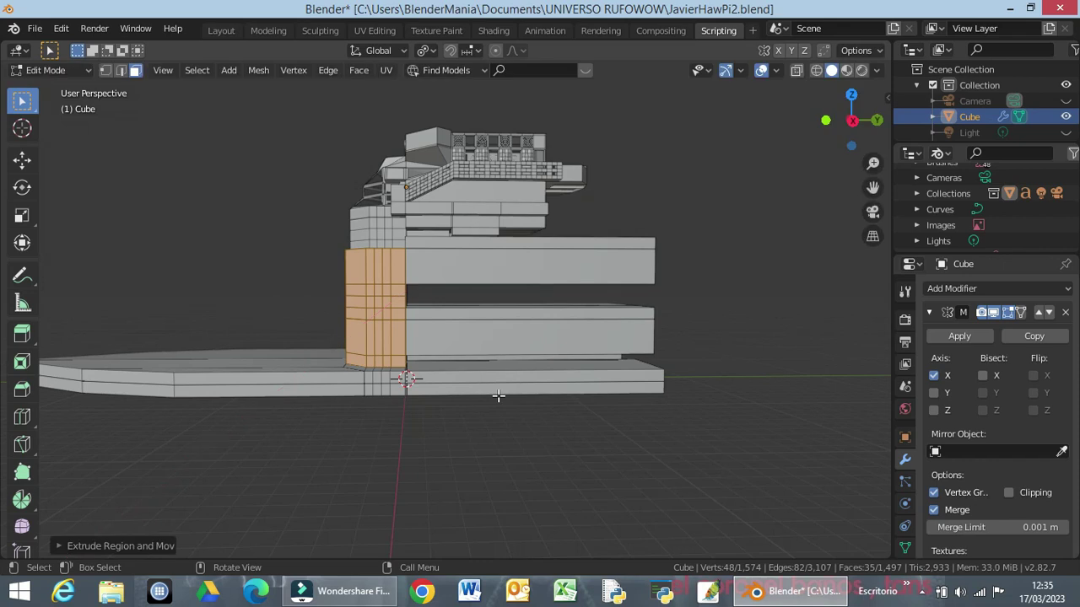
mouse_move(509, 390)
middle_down()
mouse_move(412, 407)
mouse_move(506, 405)
mouse_move(610, 429)
mouse_move(622, 451)
mouse_move(689, 407)
mouse_move(663, 394)
mouse_move(653, 416)
middle_up()
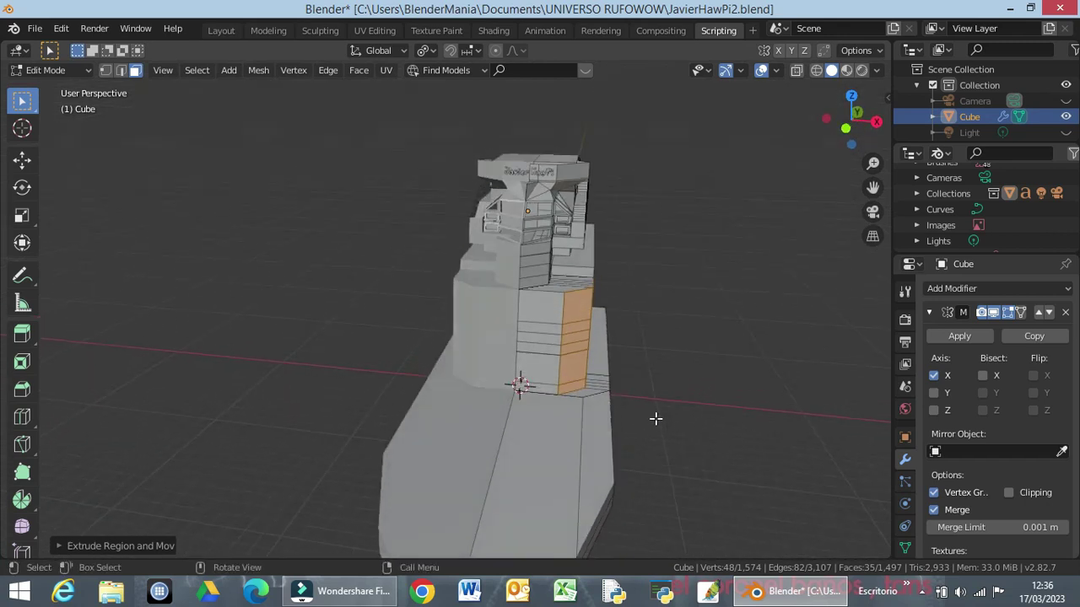
Step: Extrude the tower's front face column along Y, which comes out too long
key(ctrl+r)
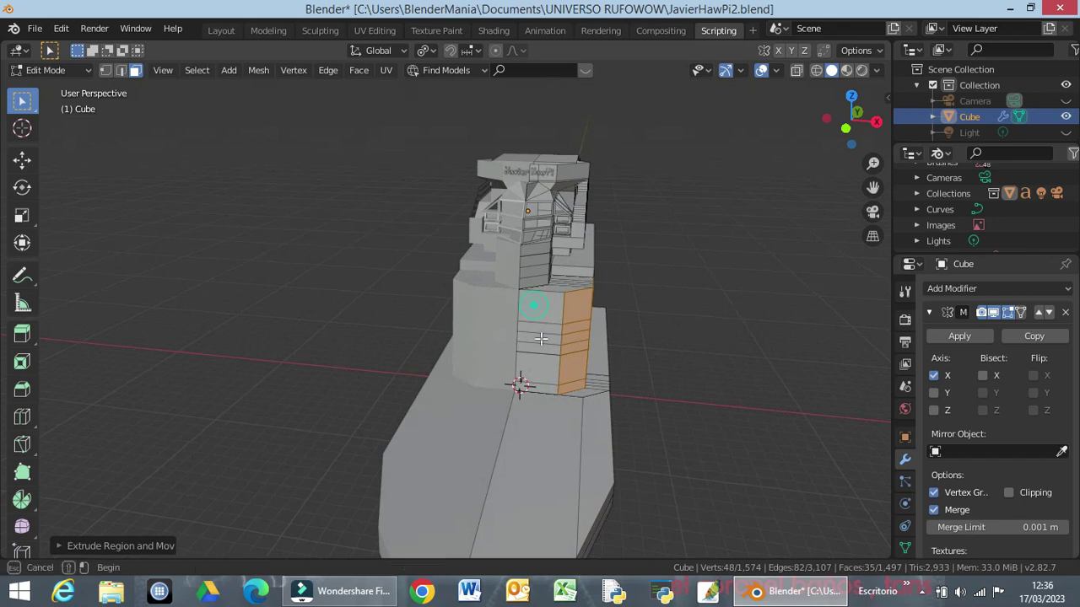
alt+click(540, 385)
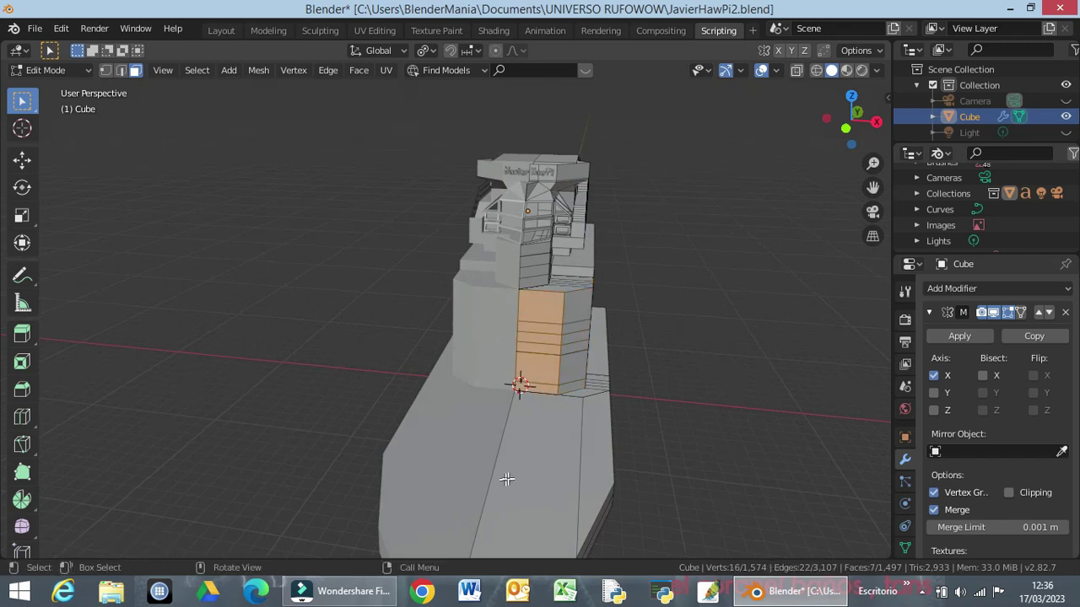
key(e)
key(y)
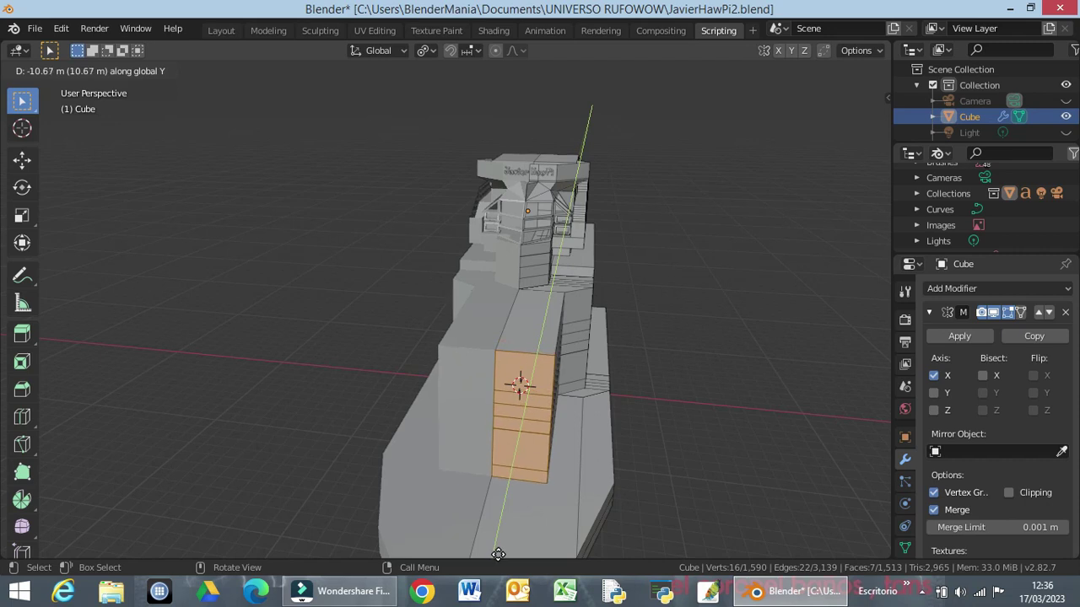
click(499, 553)
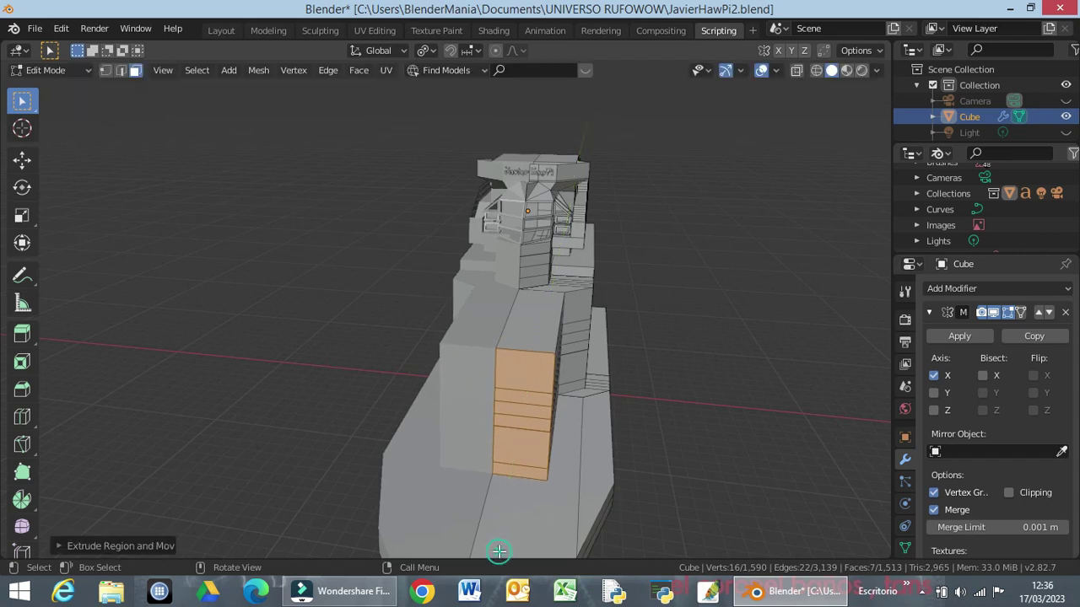
mouse_move(514, 552)
middle_down()
mouse_move(374, 482)
mouse_move(366, 492)
mouse_move(378, 497)
middle_up()
Step: In the side view, redo the front-face extrusion along Y at about 9.77 m
key(KP_3)
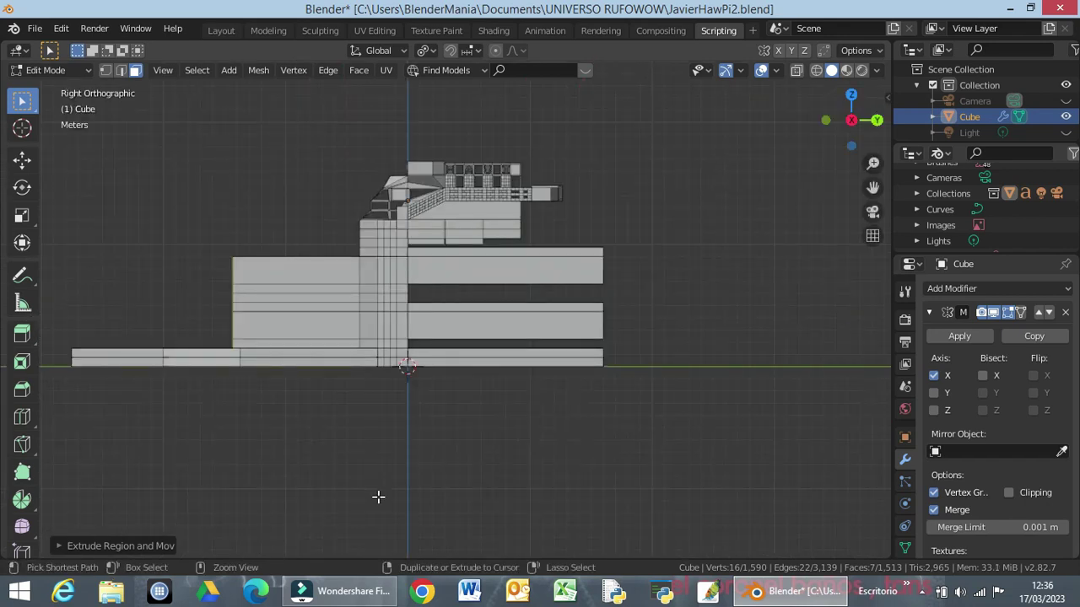
key(ctrl+z)
key(e)
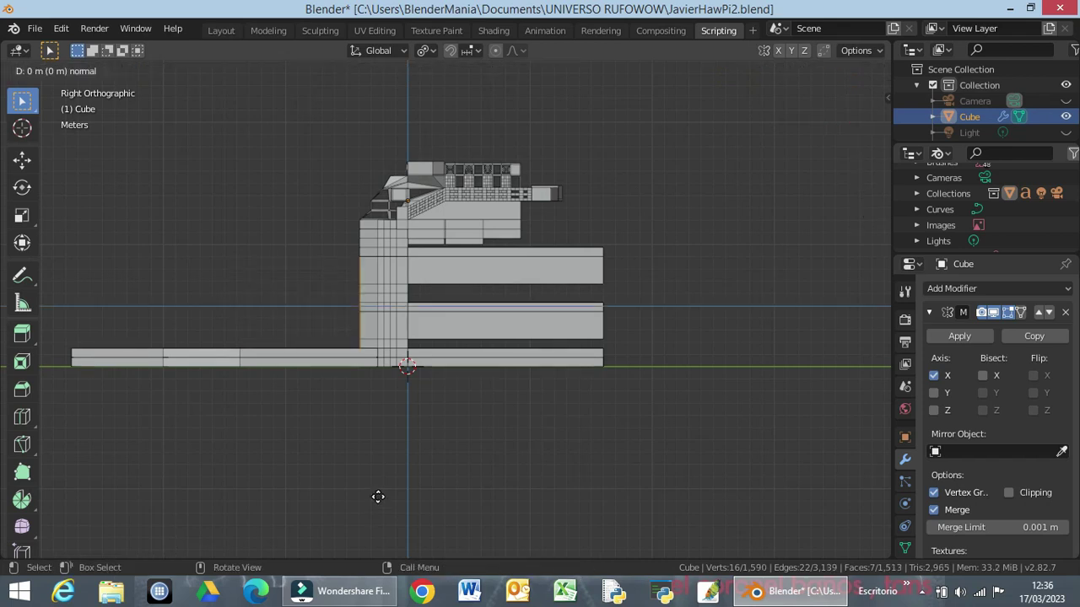
key(y)
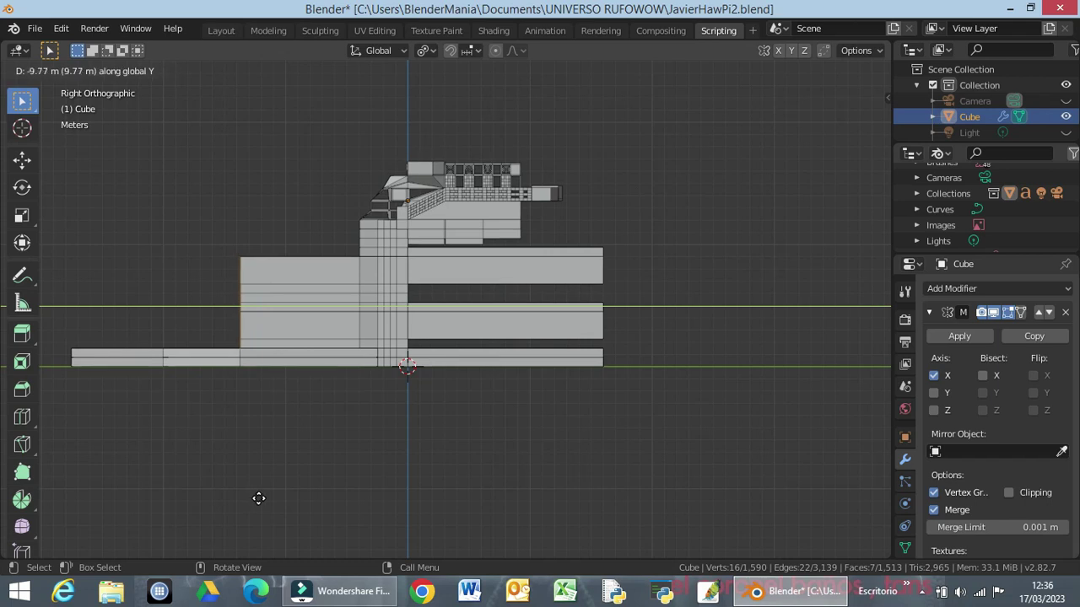
click(259, 498)
mouse_move(321, 542)
middle_down()
mouse_move(448, 538)
mouse_move(506, 557)
middle_up()
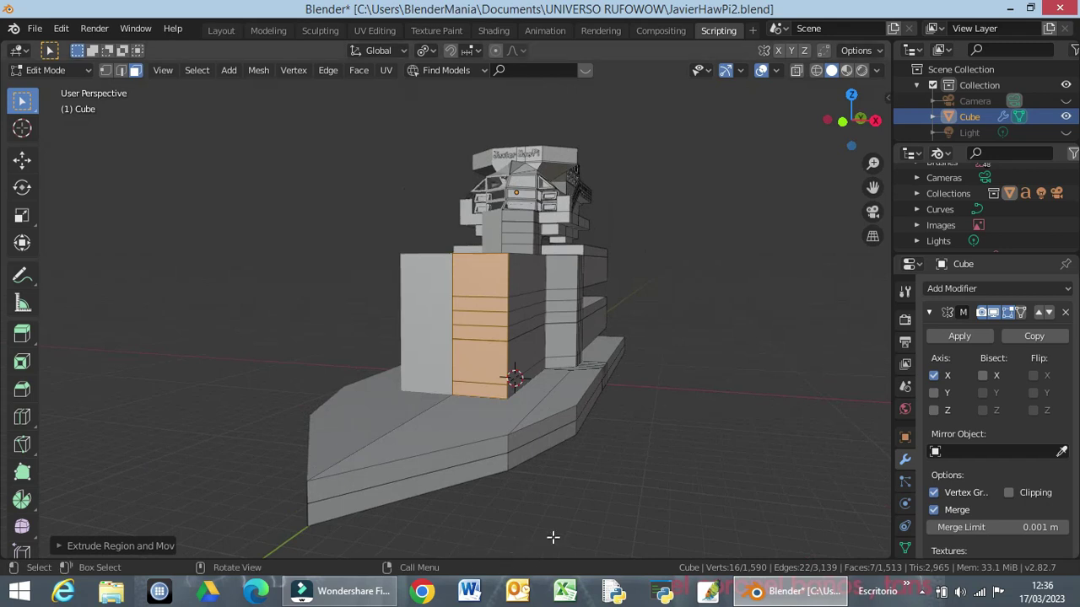
mouse_move(608, 499)
middle_down()
mouse_move(622, 96)
mouse_move(548, 318)
middle_up()
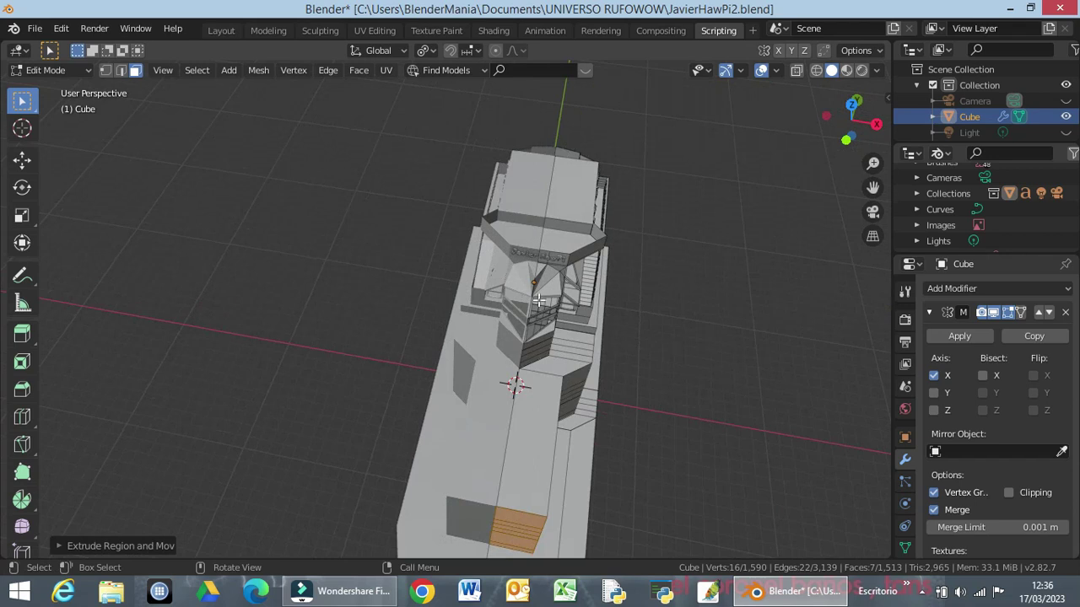
scroll(539, 300, up, 2)
scroll(569, 274, up, 3)
scroll(633, 253, up, 2)
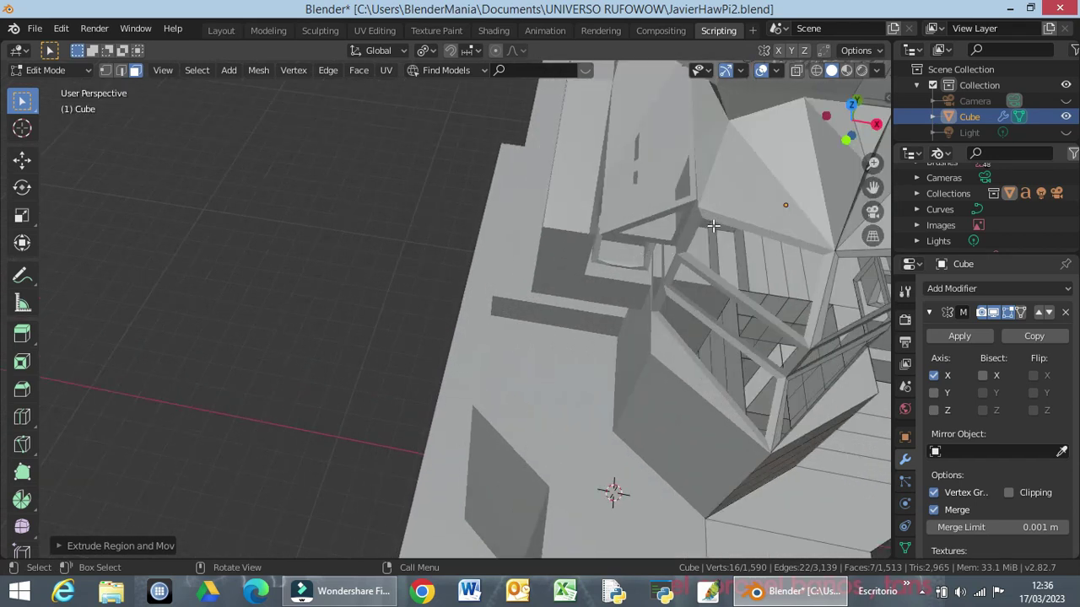
middle_drag(843, 171, 743, 152)
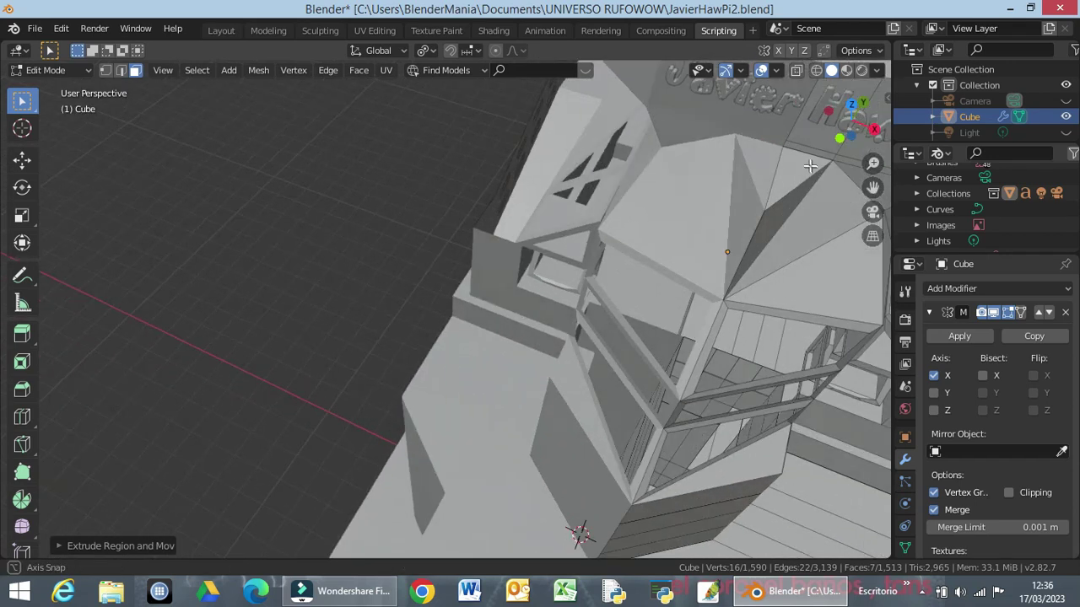
scroll(734, 147, up, 3)
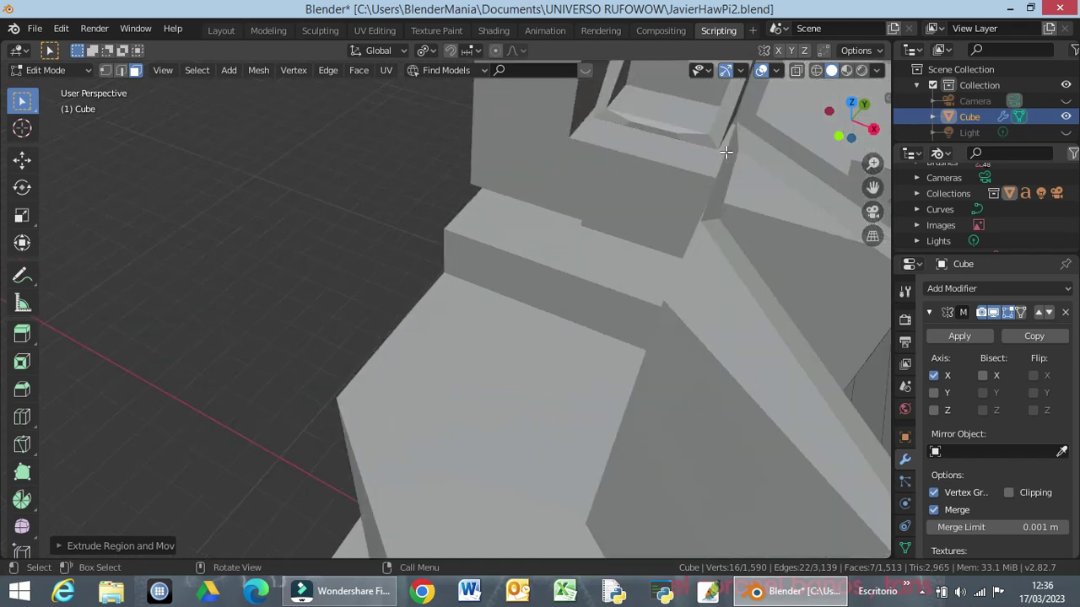
middle_drag(750, 142, 728, 124)
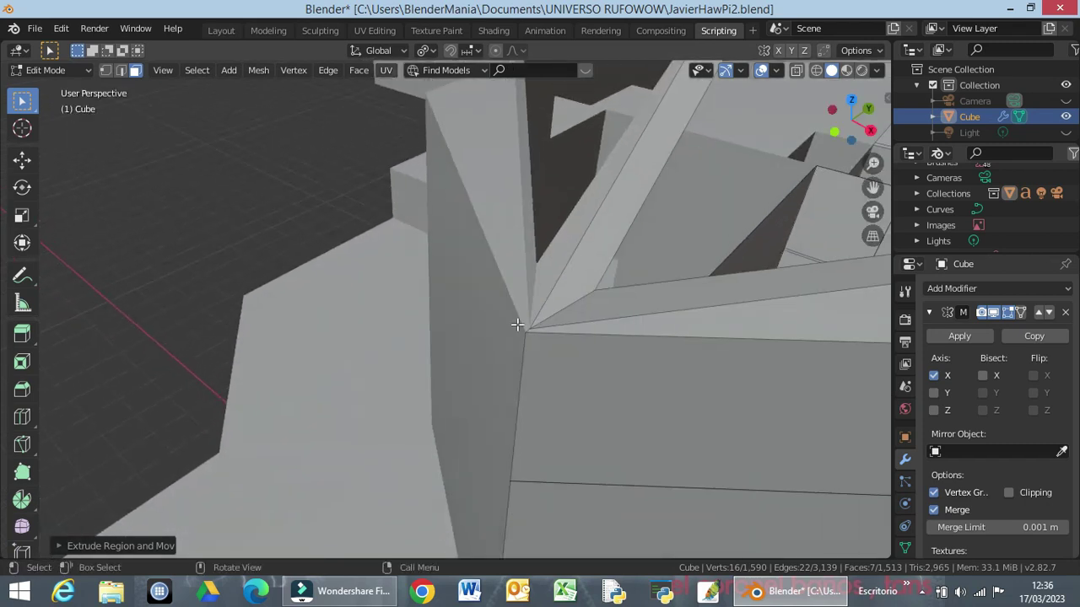
scroll(599, 300, down, 3)
scroll(598, 301, down, 3)
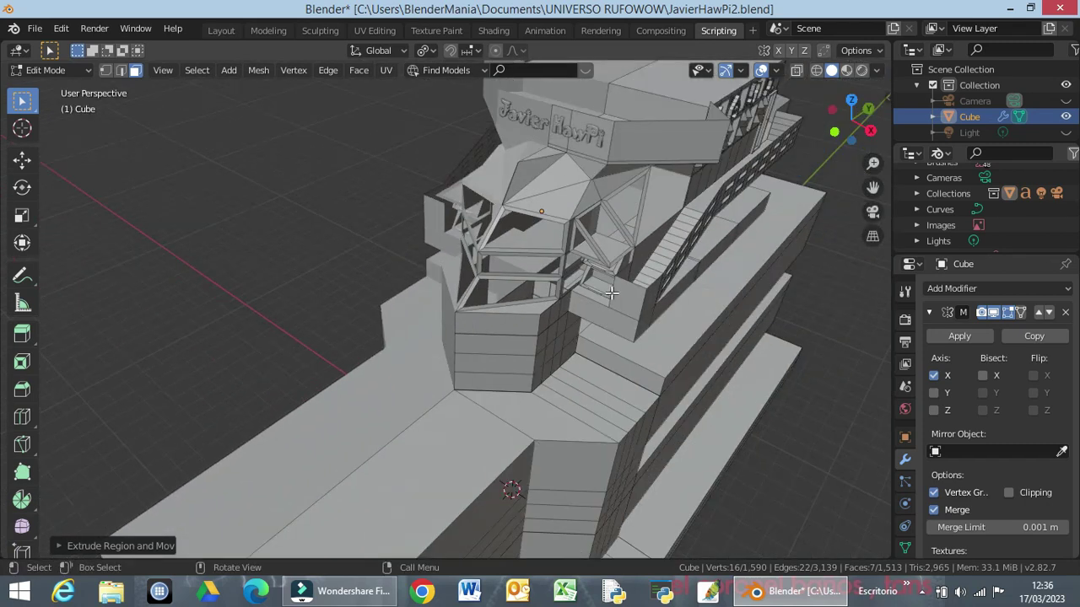
scroll(599, 301, down, 3)
middle_drag(561, 314, 602, 259)
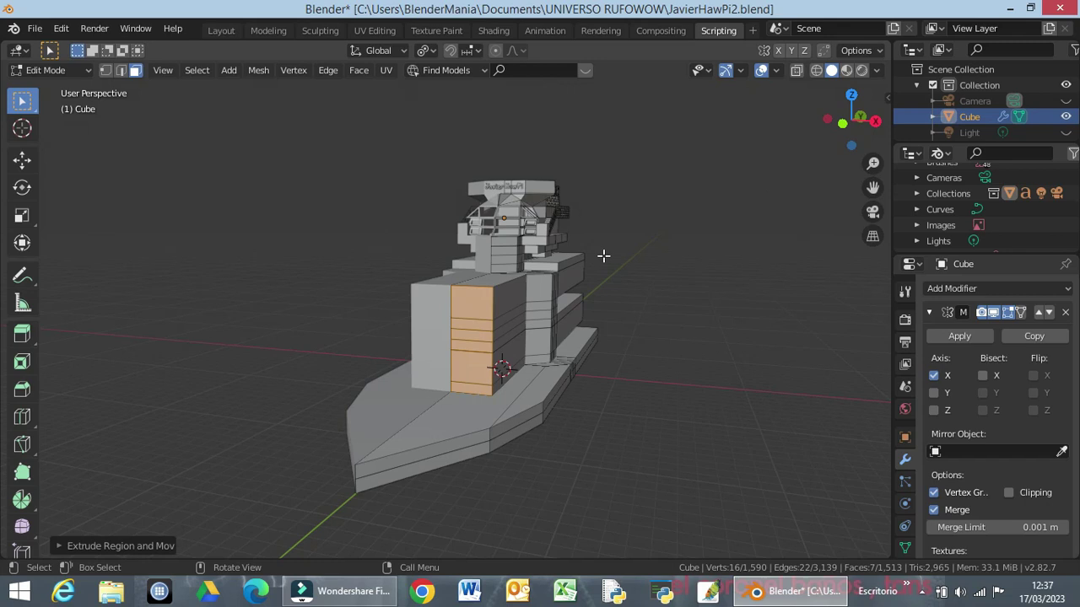
middle_drag(576, 322, 465, 309)
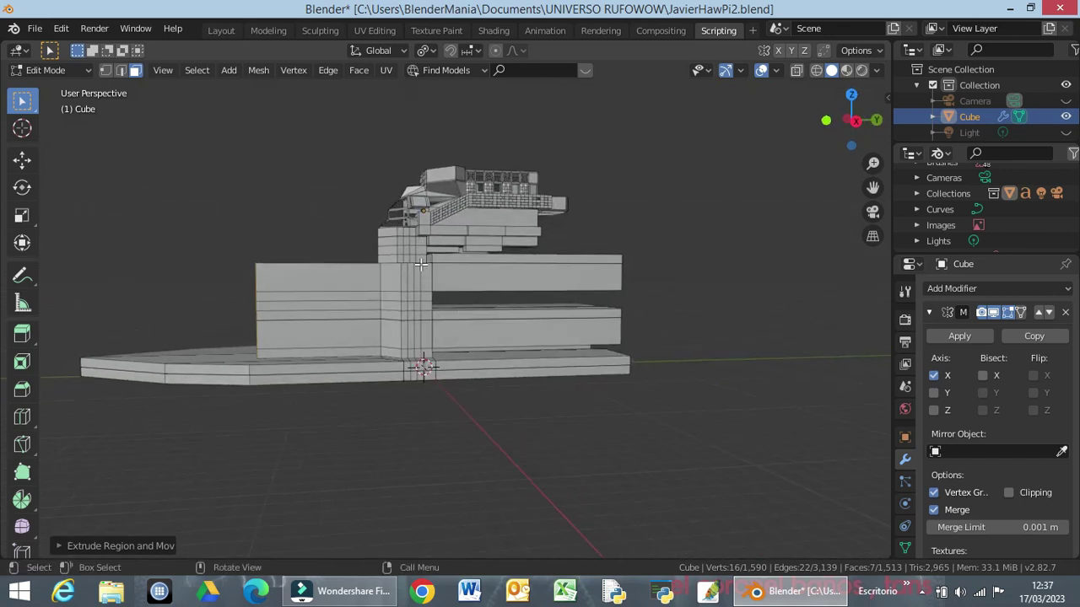
mouse_move(410, 294)
middle_down()
mouse_move(458, 306)
mouse_move(556, 301)
mouse_move(483, 327)
middle_up()
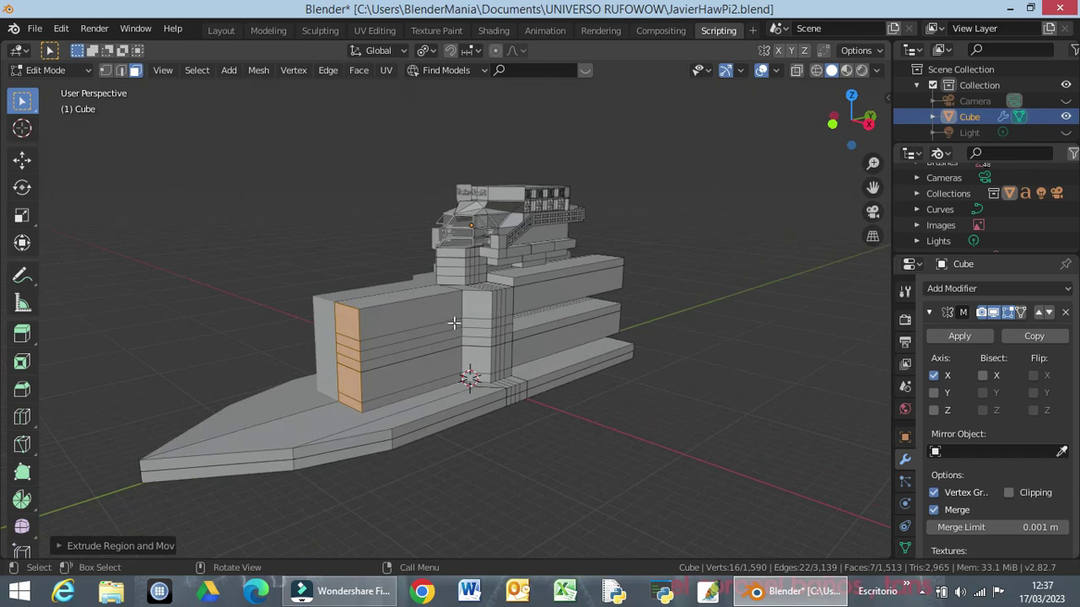
mouse_move(468, 320)
middle_down()
mouse_move(596, 287)
mouse_move(595, 273)
mouse_move(549, 329)
mouse_move(451, 336)
mouse_move(456, 313)
mouse_move(495, 288)
middle_up()
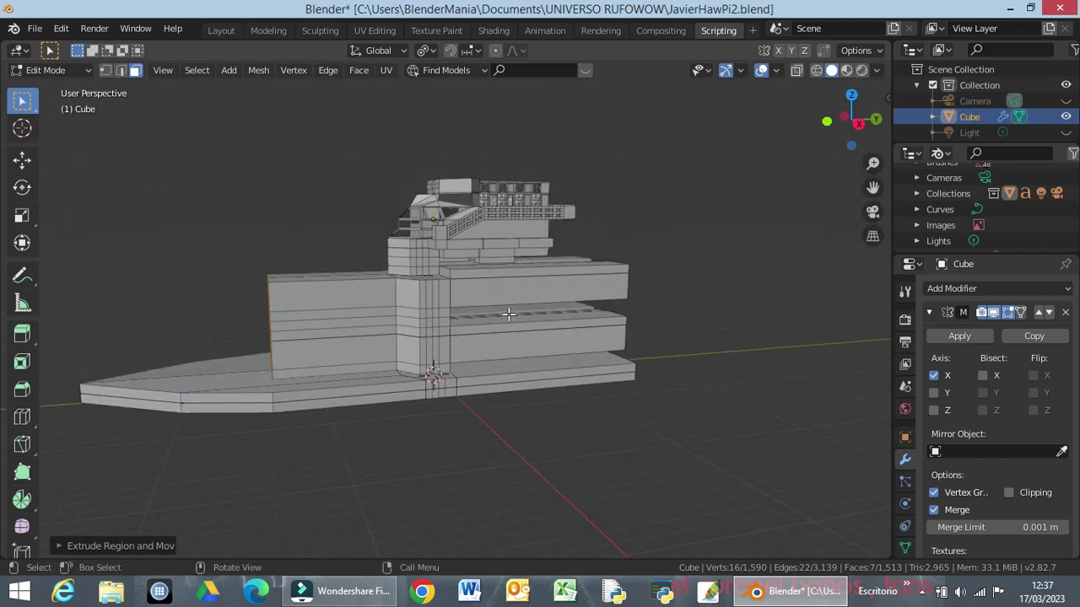
mouse_move(413, 388)
middle_down()
mouse_move(518, 362)
mouse_move(495, 404)
mouse_move(495, 378)
mouse_move(395, 362)
mouse_move(296, 431)
mouse_move(333, 385)
mouse_move(338, 393)
middle_up()
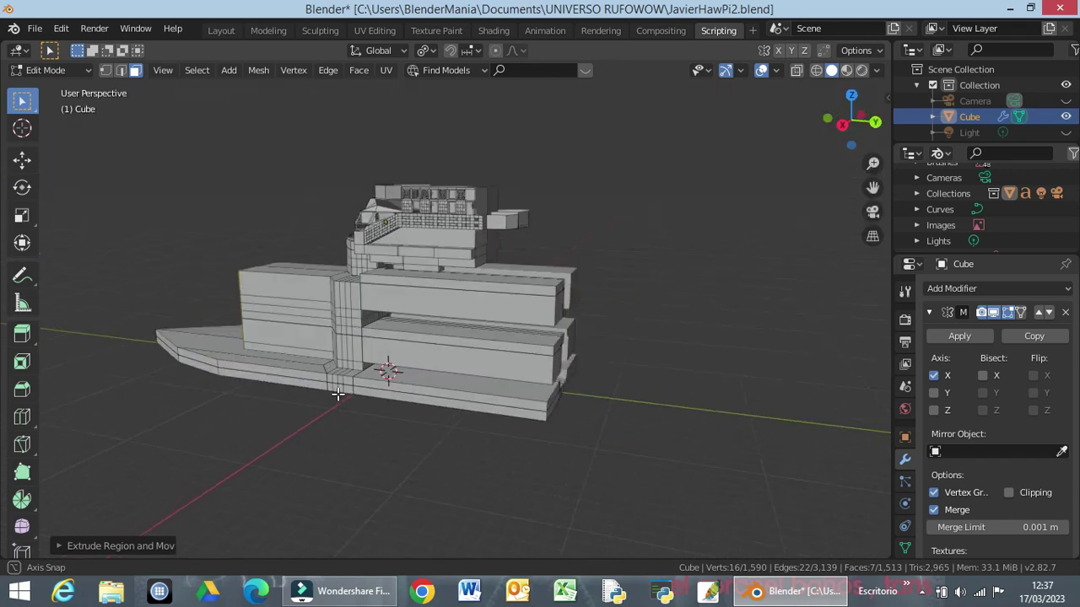
mouse_move(179, 390)
middle_down()
mouse_move(359, 383)
mouse_move(342, 363)
mouse_move(378, 380)
middle_up()
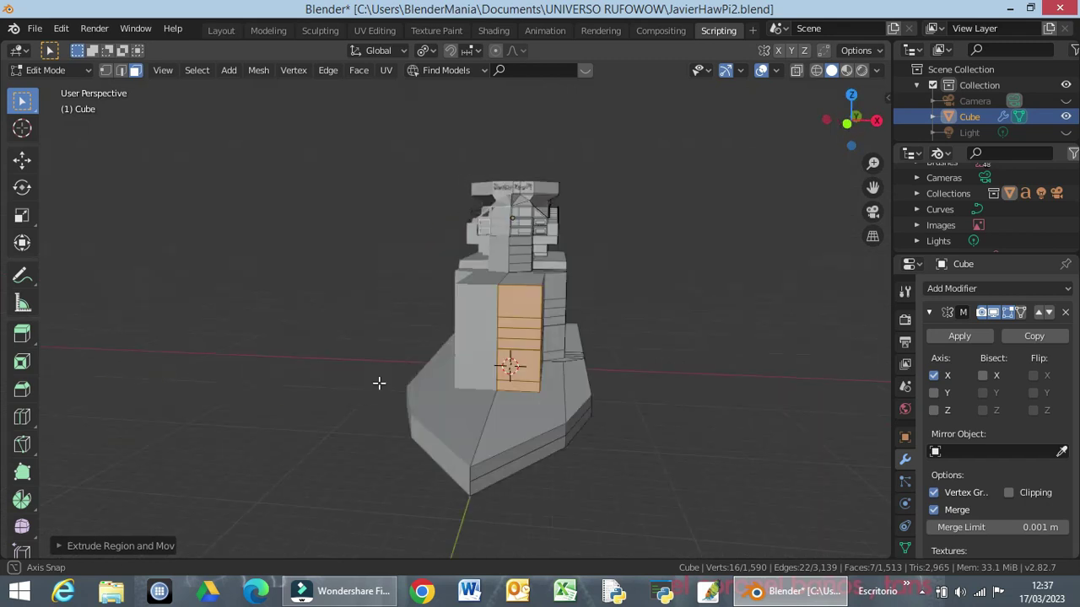
mouse_move(643, 388)
middle_down()
mouse_move(596, 393)
mouse_move(673, 373)
mouse_move(655, 380)
middle_up()
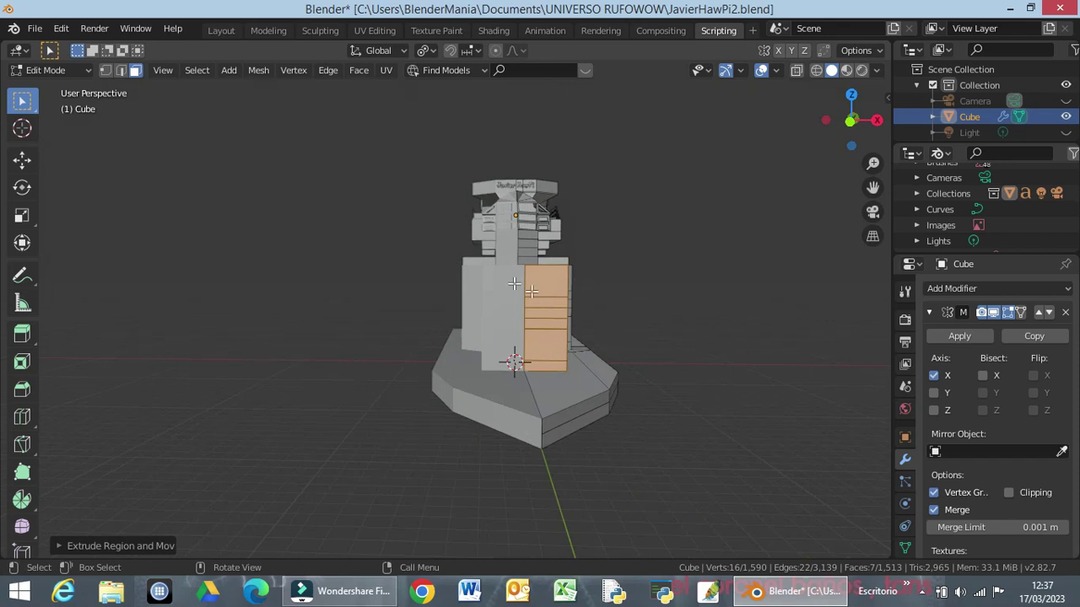
mouse_move(634, 287)
middle_down()
mouse_move(617, 308)
mouse_move(624, 302)
middle_up()
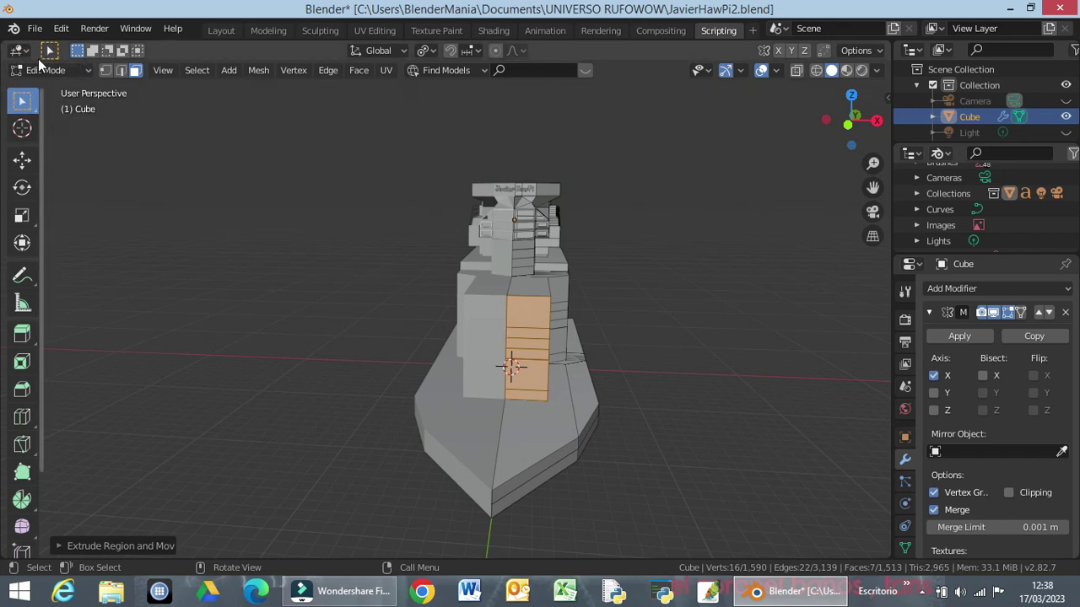
Step: Insert two centred vertical edge loops through the tall superstructure wall
click(104, 71)
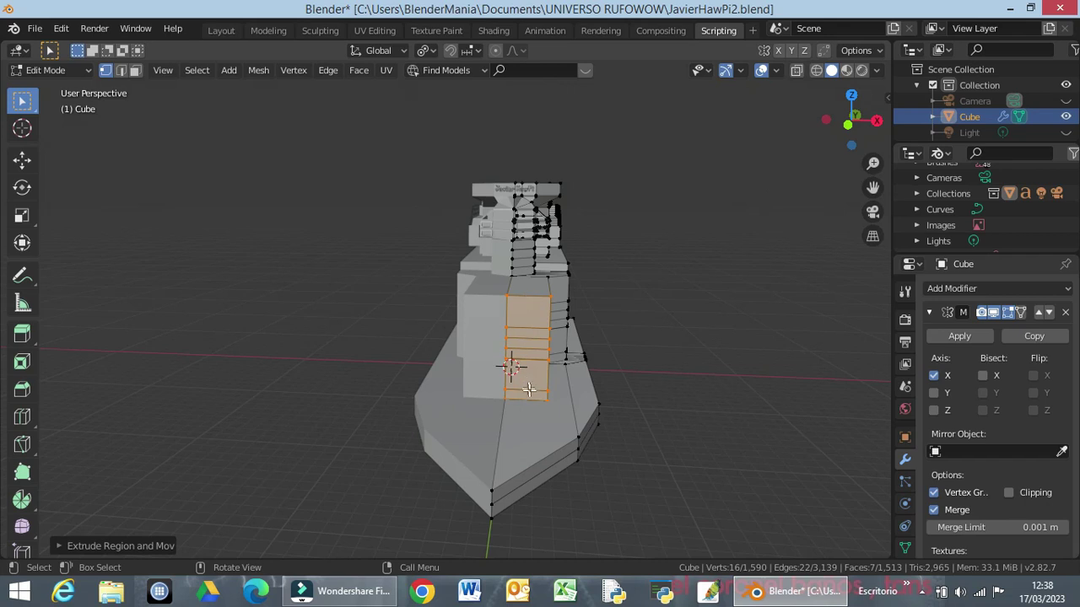
scroll(582, 367, up, 3)
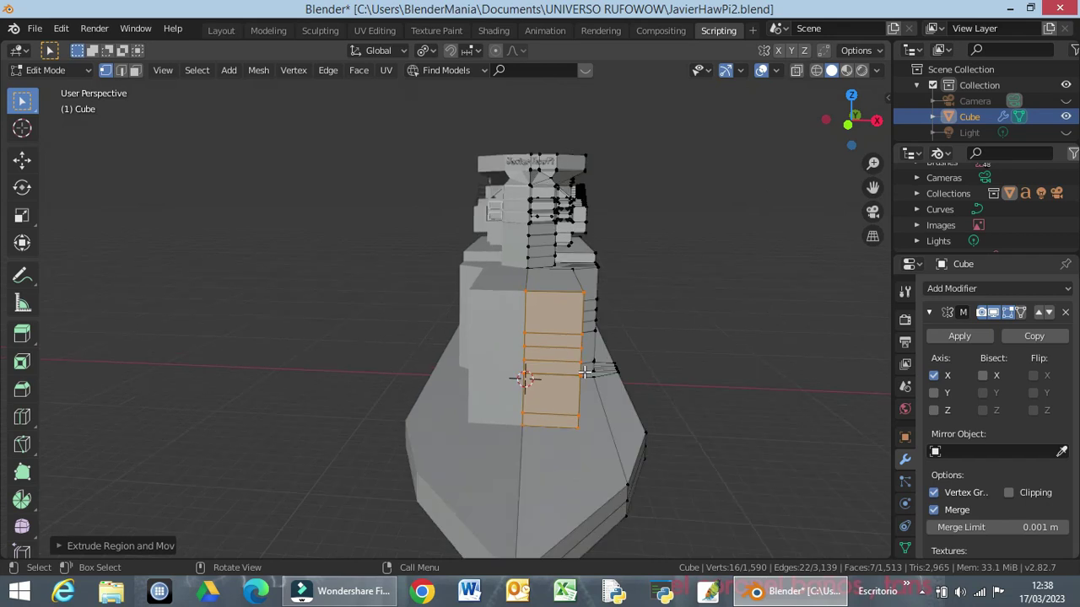
scroll(604, 349, up, 2)
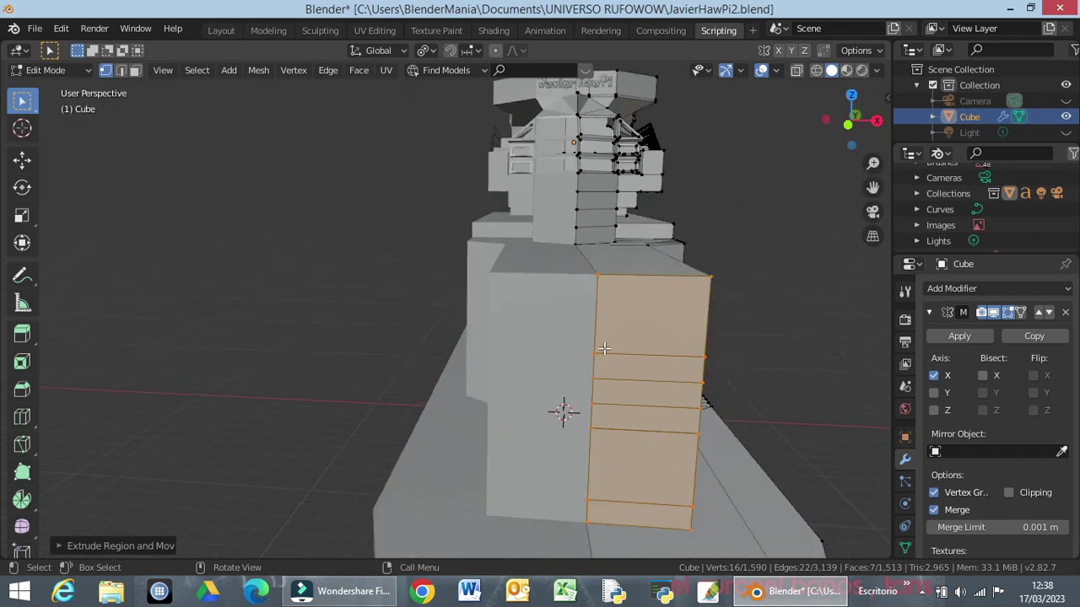
click(135, 71)
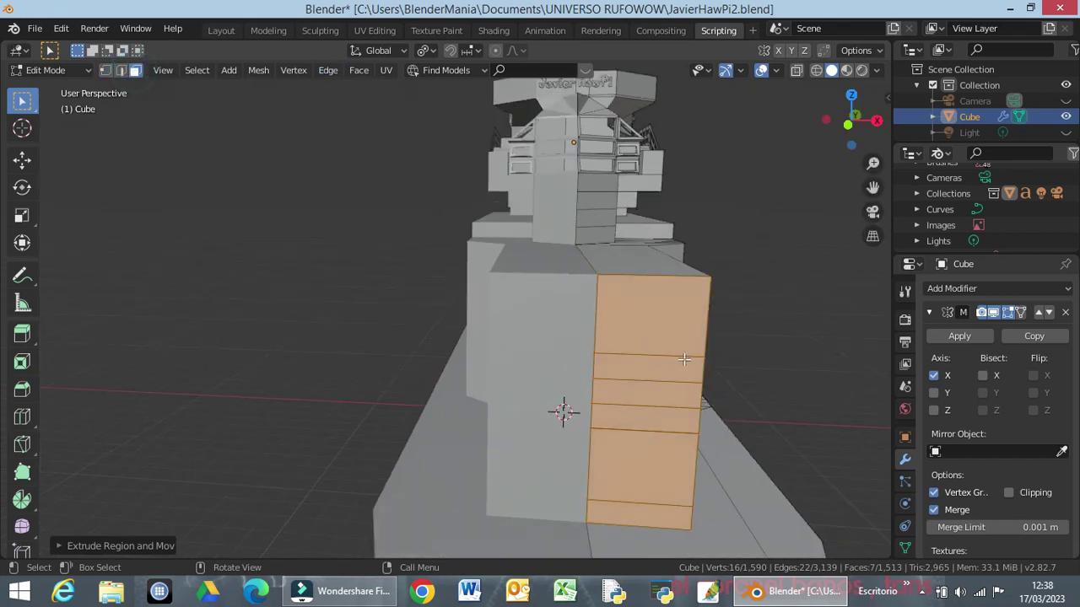
mouse_move(685, 359)
middle_down()
mouse_move(644, 326)
mouse_move(677, 340)
middle_up()
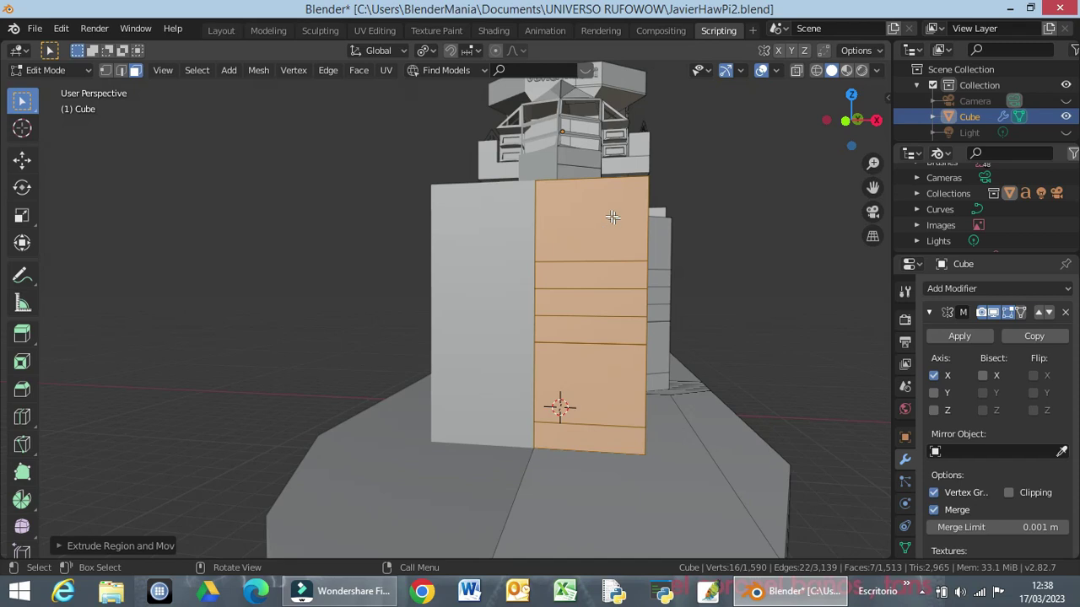
key(ctrl)
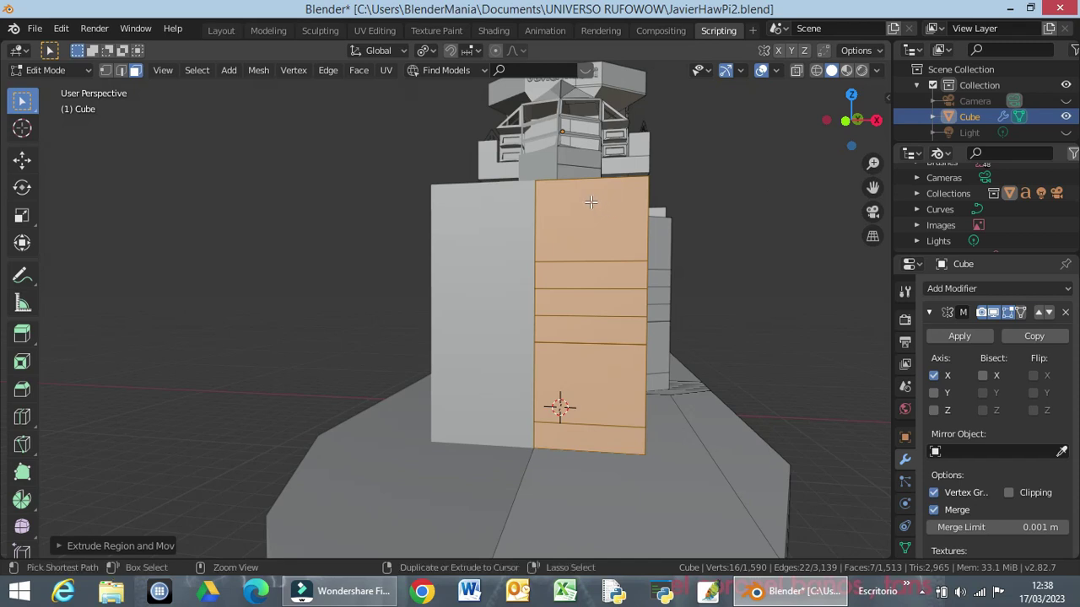
key(ctrl+r)
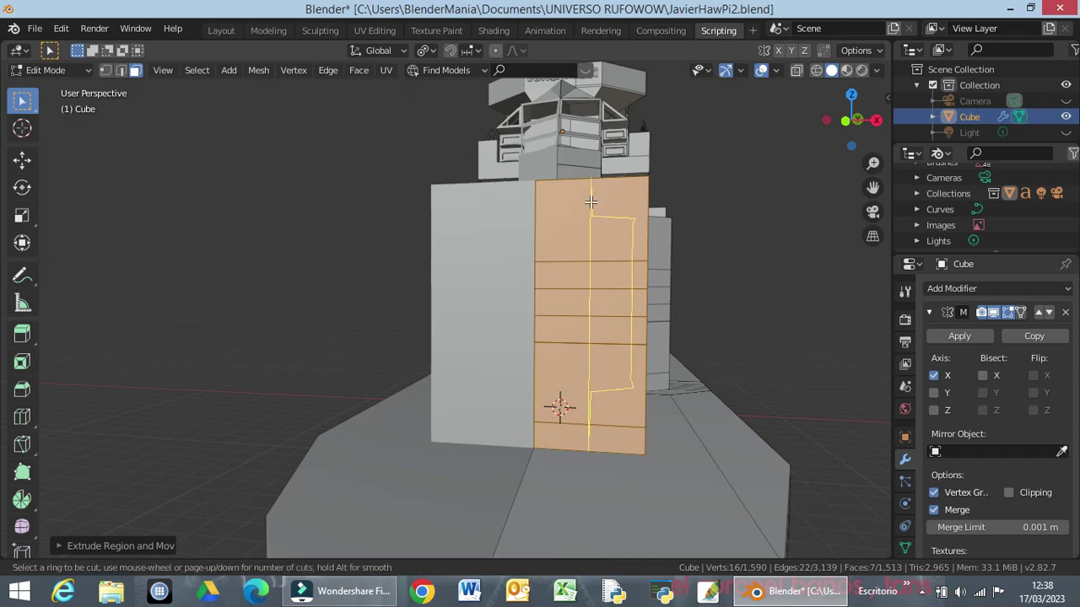
scroll(590, 202, up, 1)
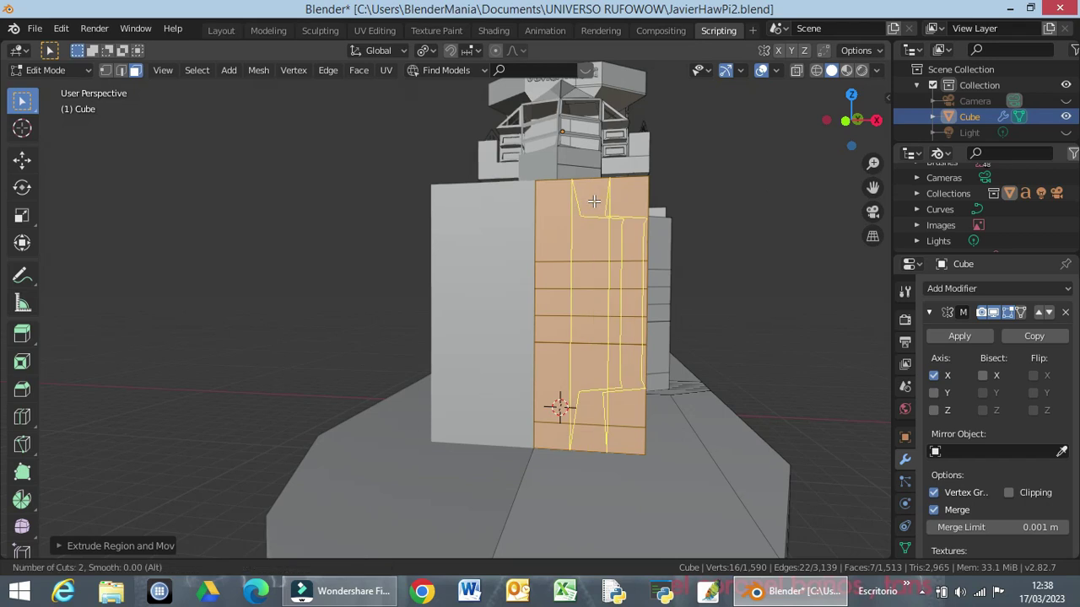
click(594, 201)
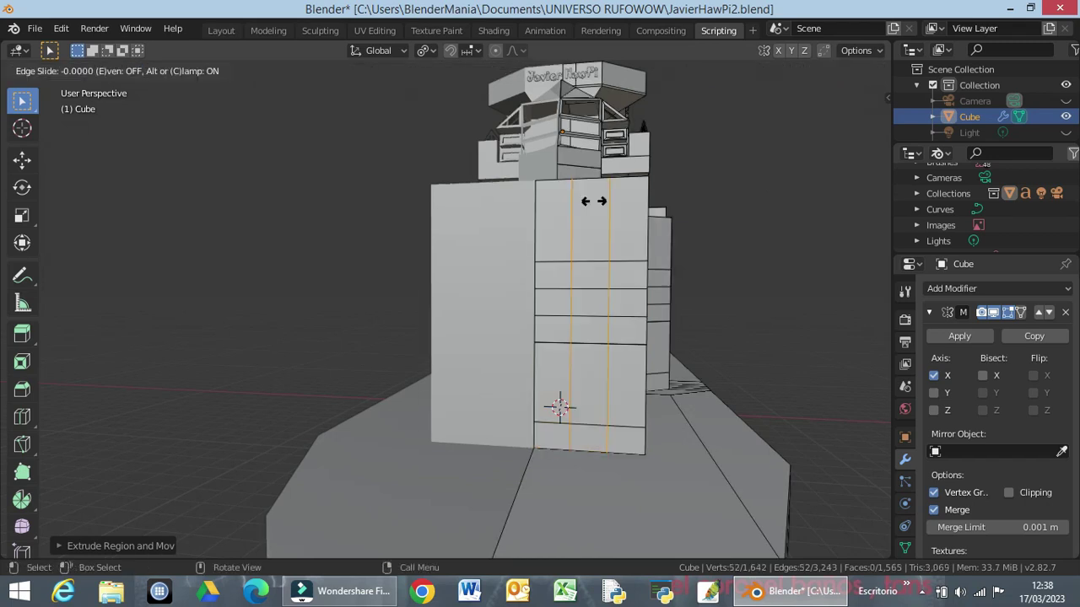
click(594, 200)
Step: Select the lower 2x2 face block and add the upper 2x2 block on the split wall
click(734, 242)
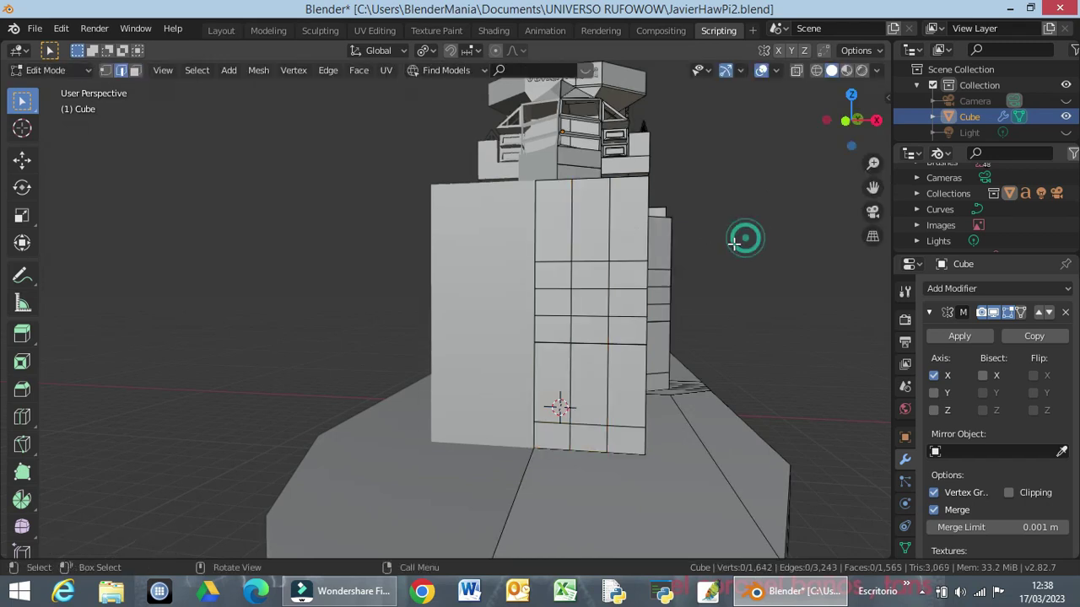
mouse_move(730, 279)
middle_down()
mouse_move(725, 326)
mouse_move(734, 282)
mouse_move(590, 256)
middle_up()
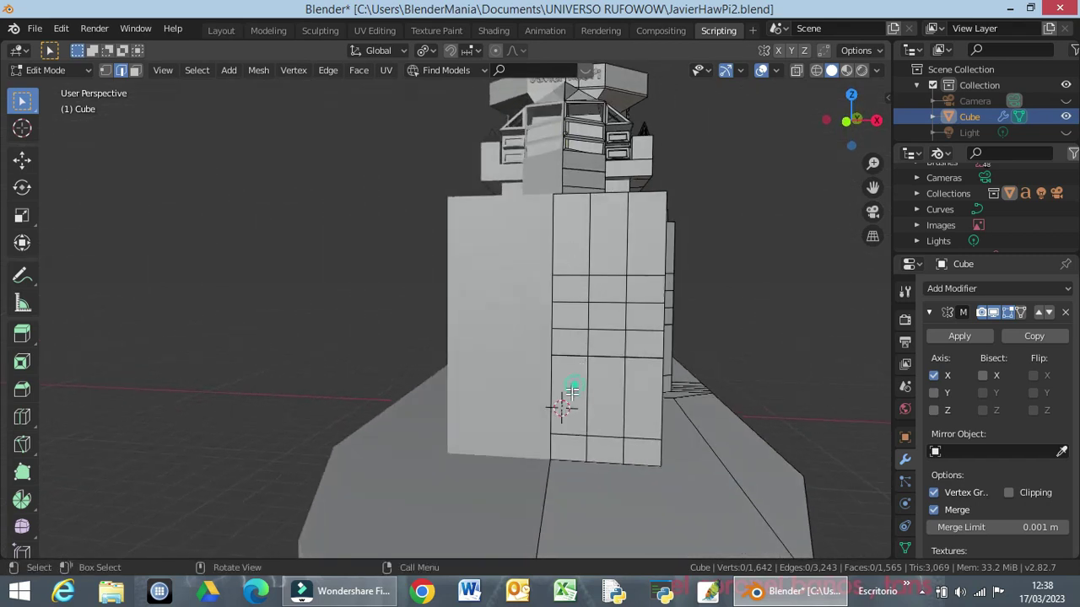
alt+click(609, 437)
click(135, 70)
click(306, 207)
drag(575, 387, 605, 454)
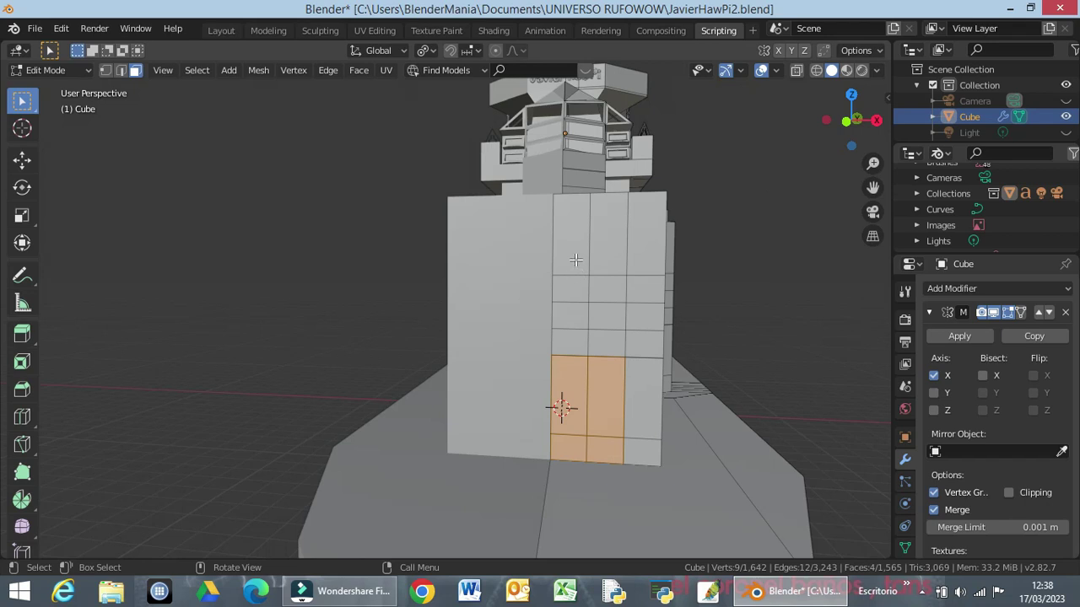
key(ctrl)
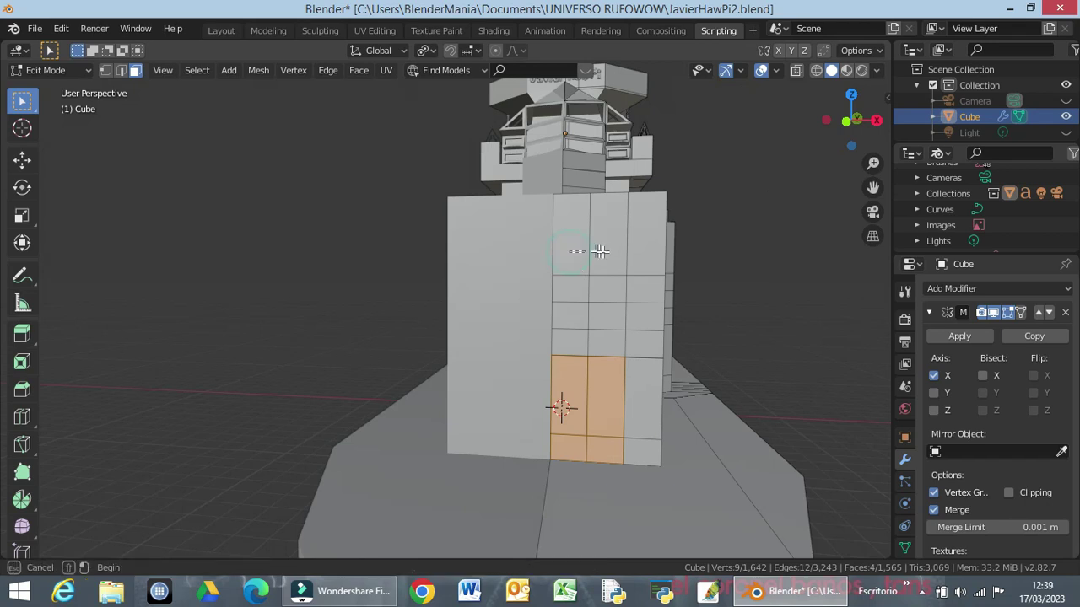
ctrl+click(574, 228)
key(shift)
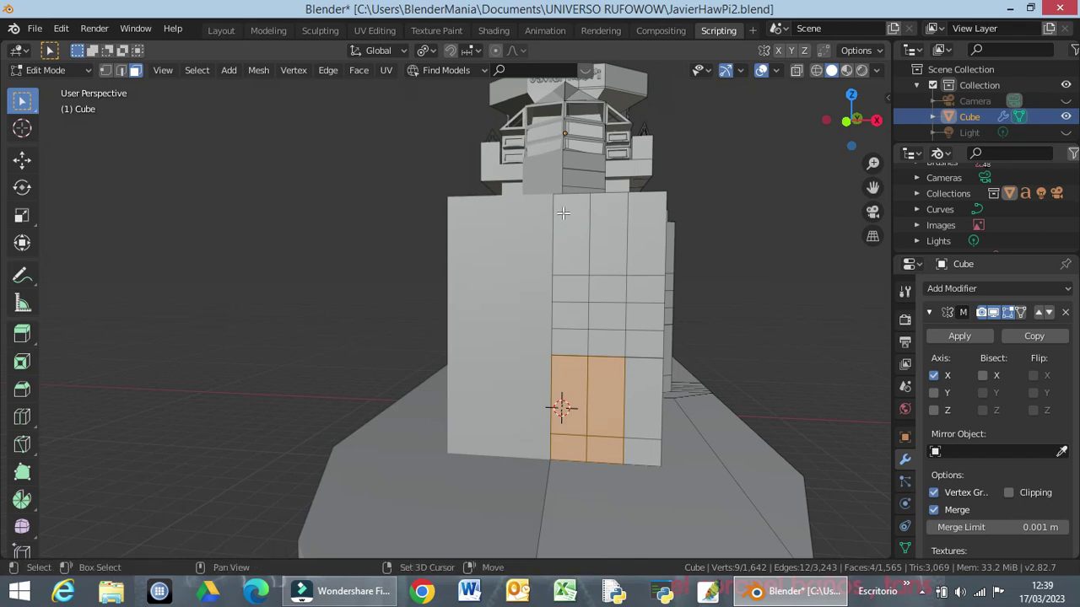
ctrl+click(573, 219)
click(746, 267)
key(shift)
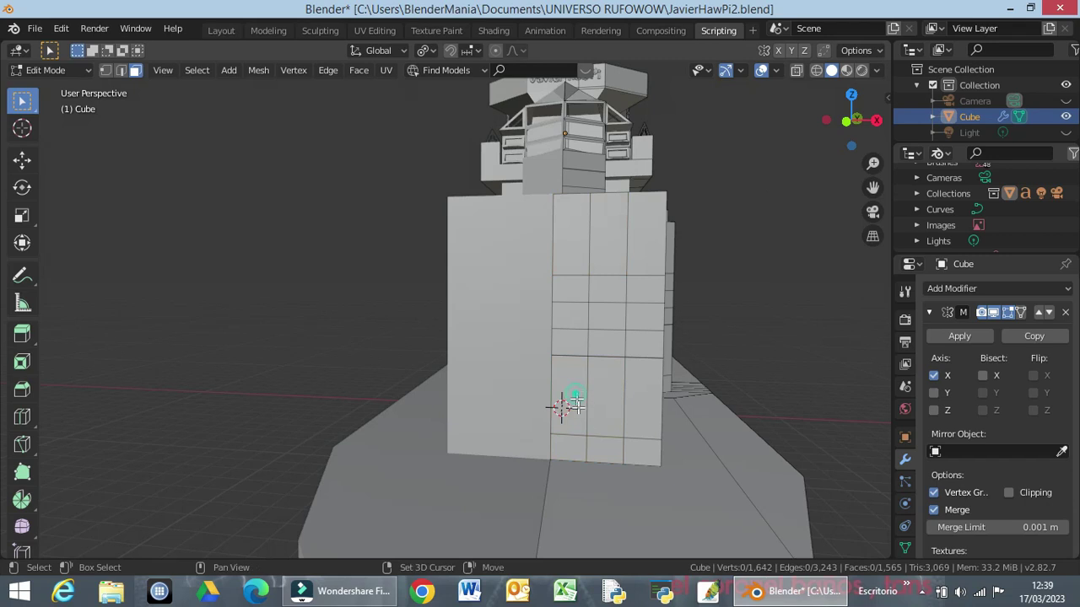
drag(576, 407, 607, 456)
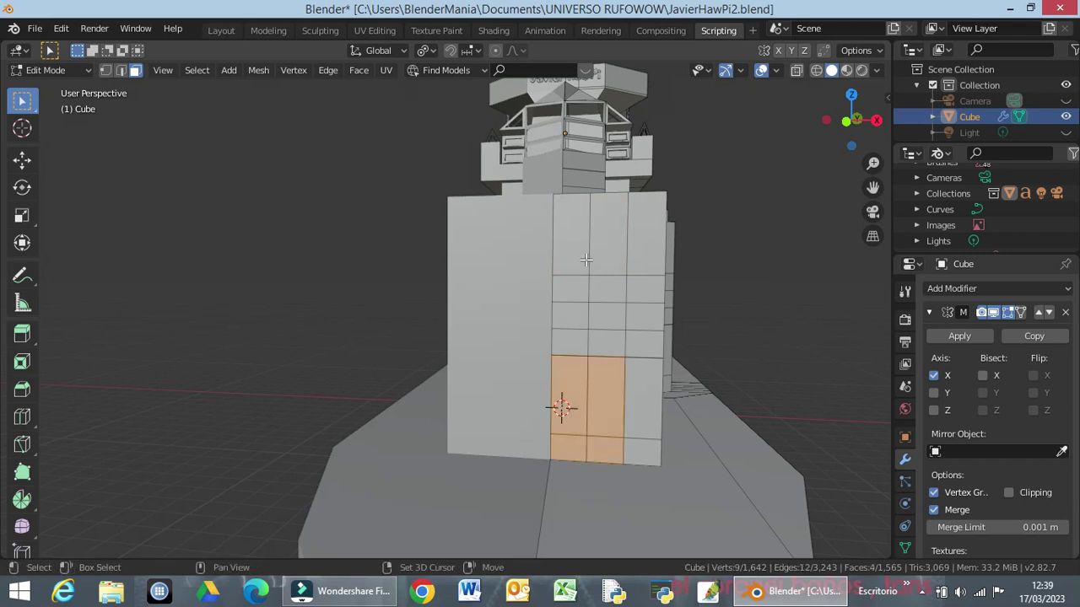
shift+drag(573, 232, 596, 255)
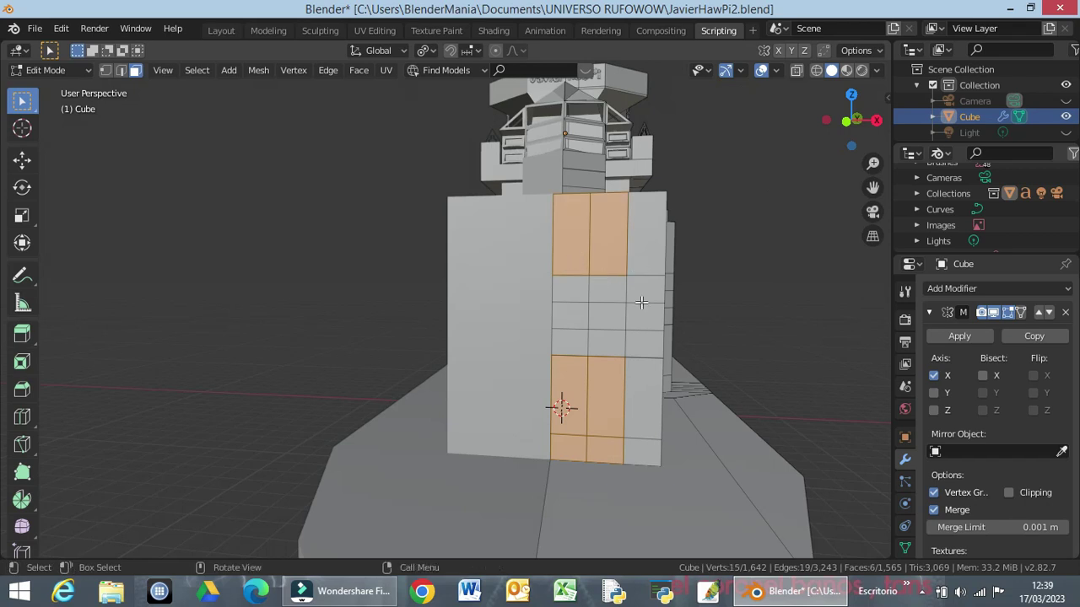
Step: From the Right Orthographic view, extrude both face blocks about 3.415 m toward the bow
key(KP_3)
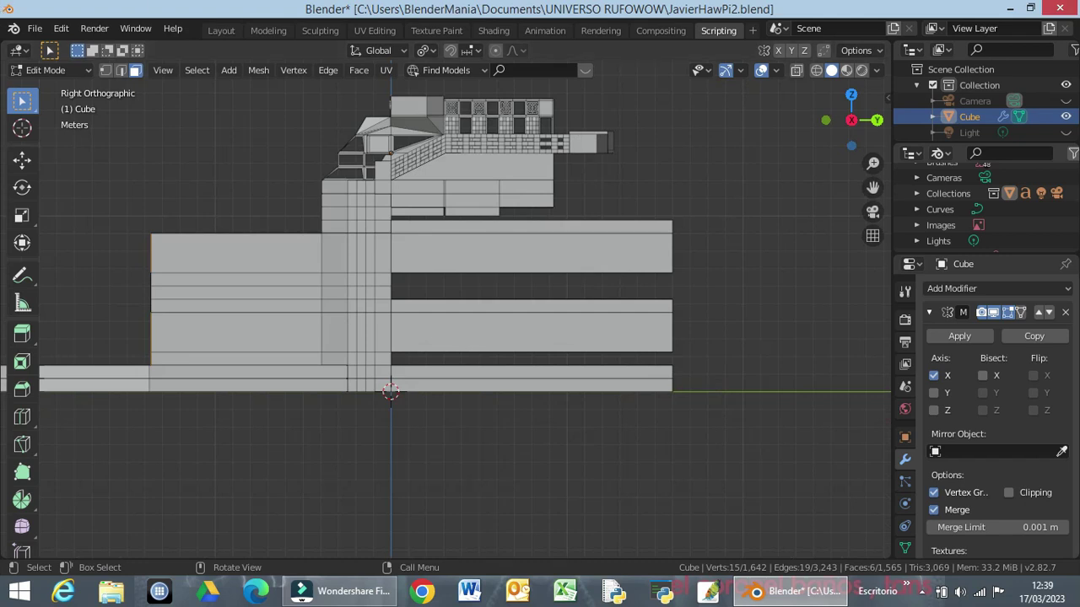
shift+drag(206, 440, 331, 460)
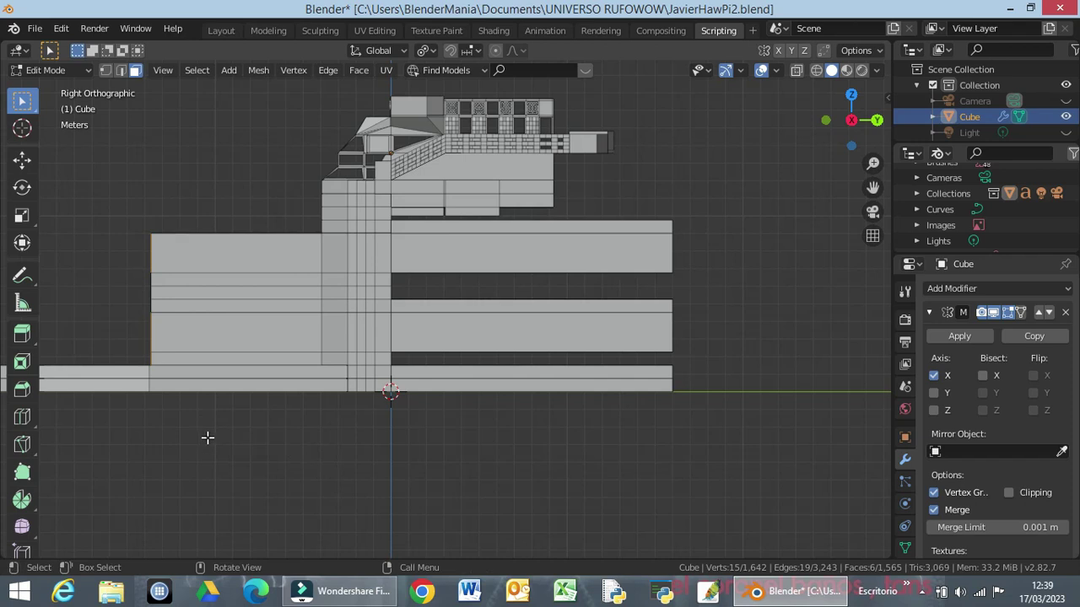
mouse_move(206, 435)
shift+middle_down()
mouse_move(475, 443)
mouse_move(456, 437)
shift+middle_up()
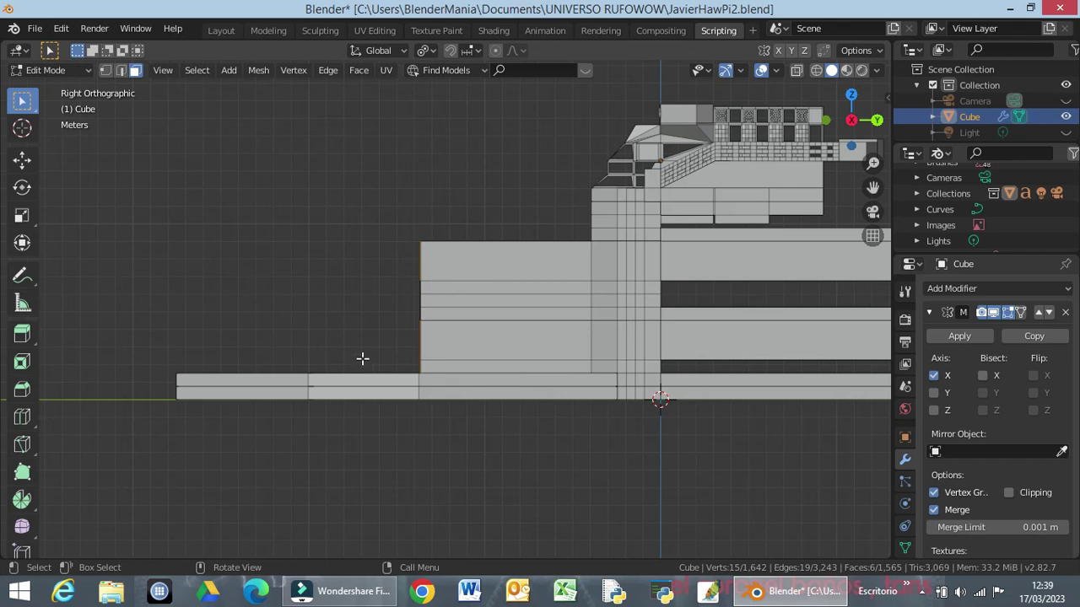
key(e)
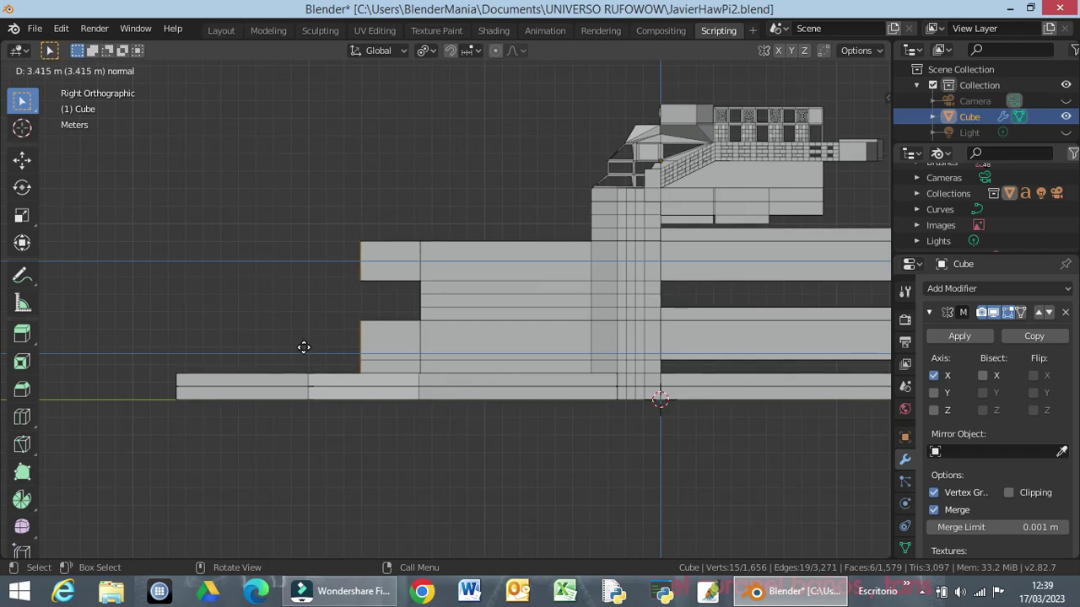
click(303, 348)
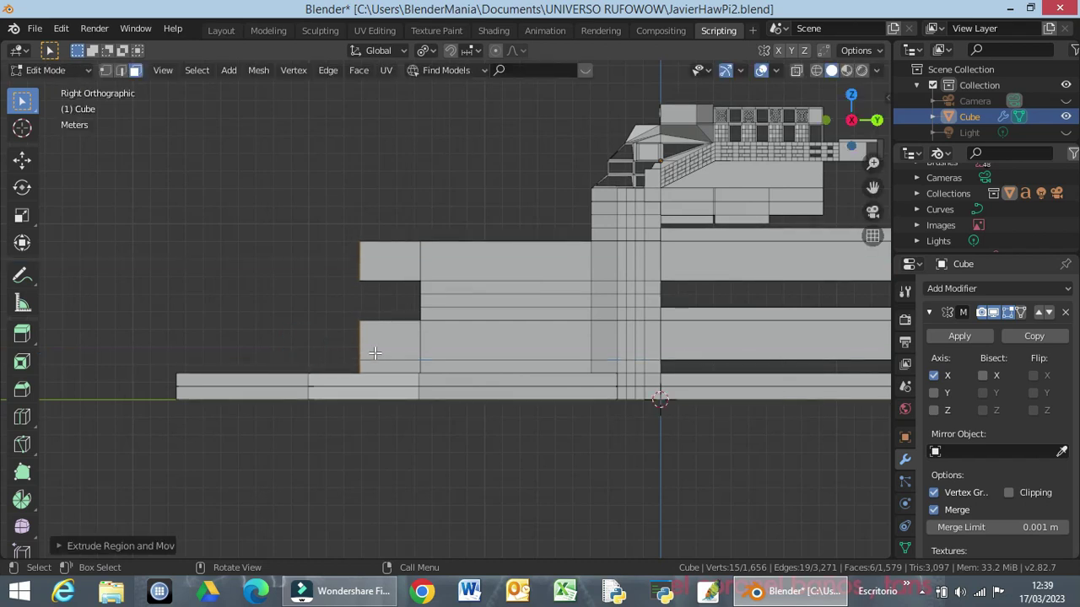
middle_drag(319, 431, 472, 374)
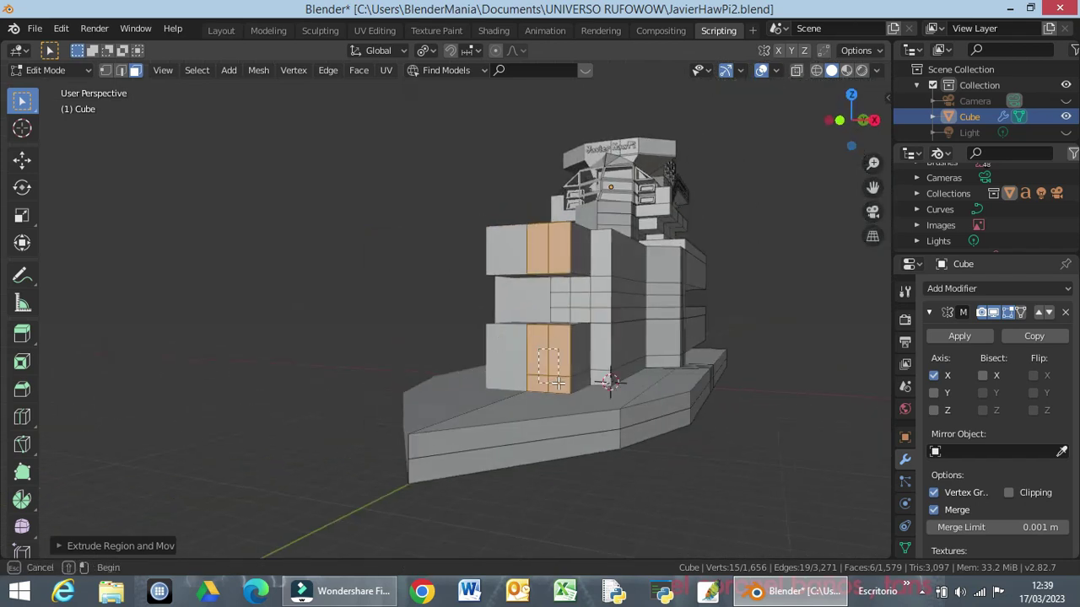
Step: Drop the upper block from the selection and extrude the lower front faces about 4.9 m along Y
key(ctrl+z)
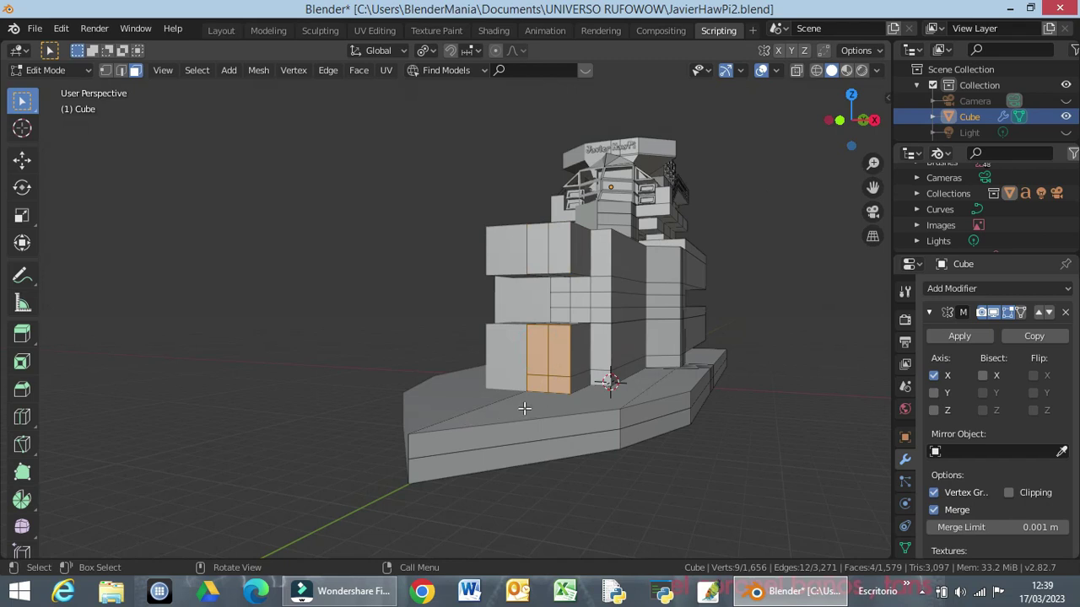
key(KP_3)
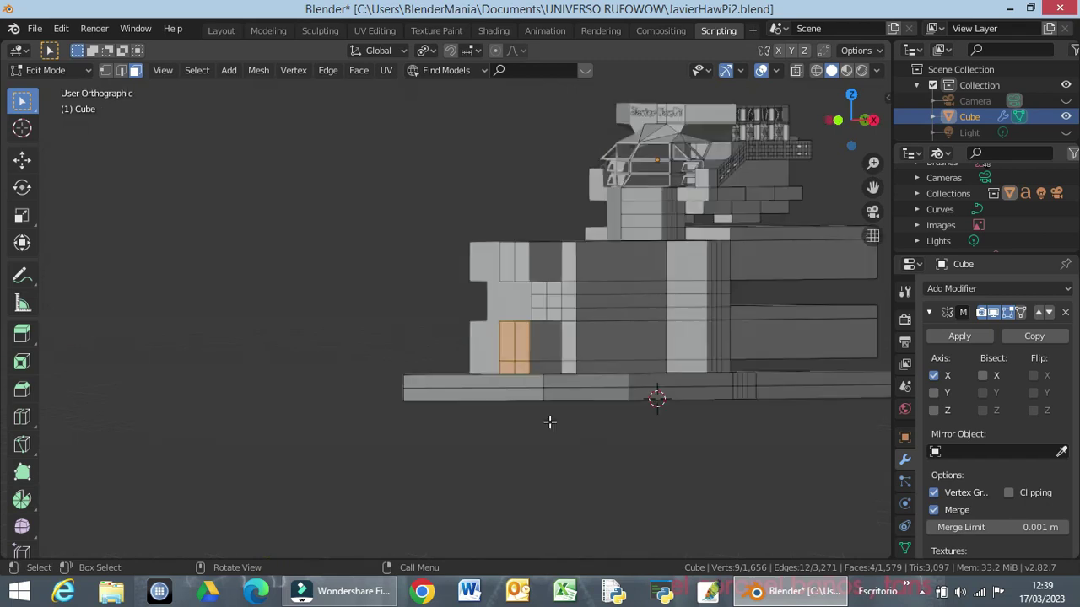
key(e)
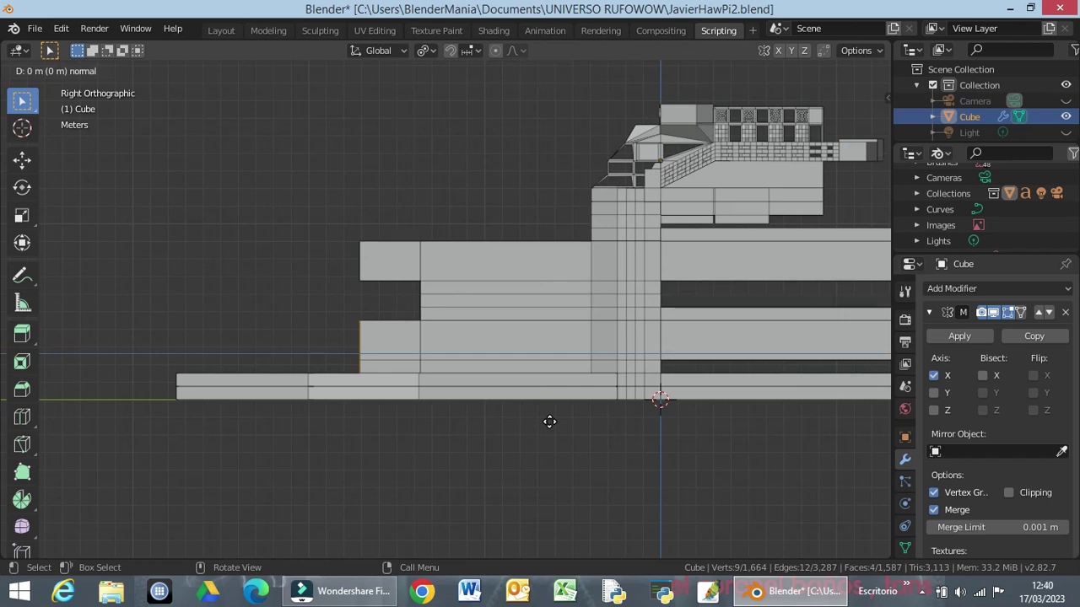
key(y)
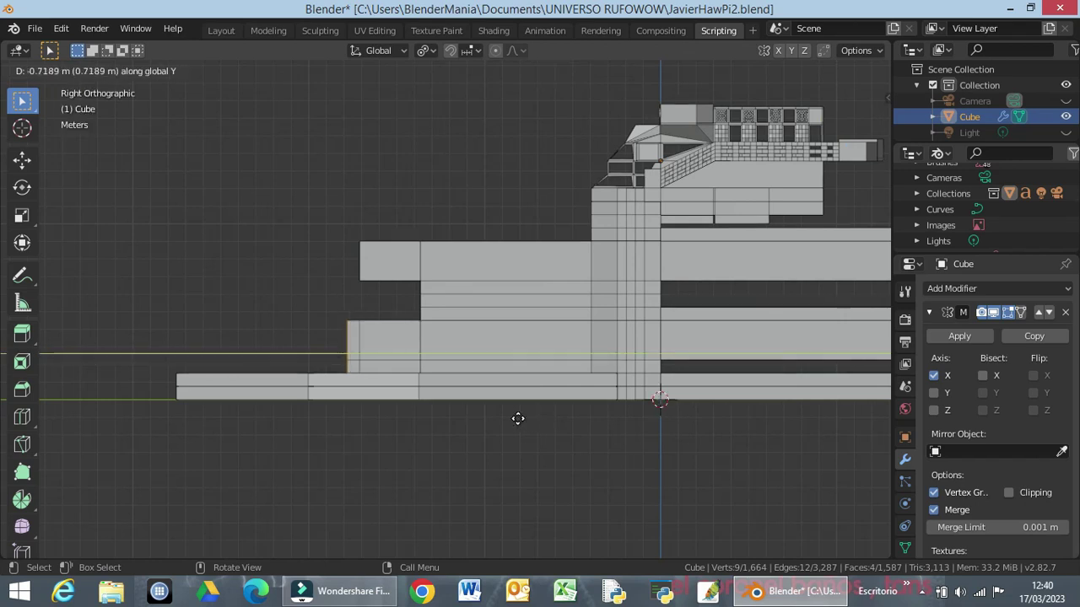
click(448, 417)
mouse_move(465, 434)
middle_down()
mouse_move(537, 464)
mouse_move(561, 443)
middle_up()
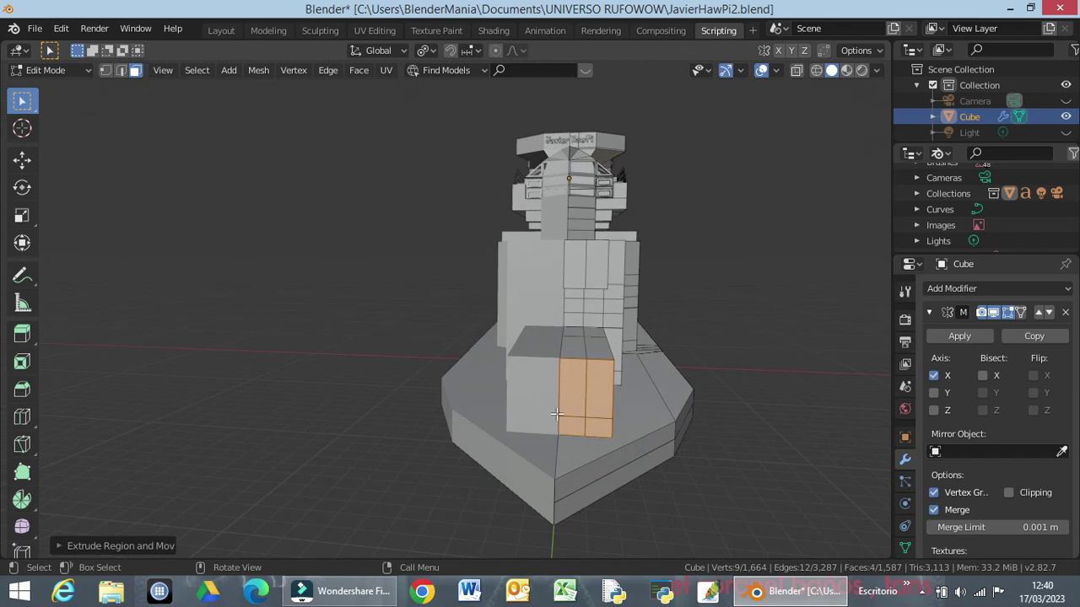
mouse_move(761, 398)
middle_down()
mouse_move(762, 369)
mouse_move(761, 403)
mouse_move(718, 424)
mouse_move(624, 388)
middle_up()
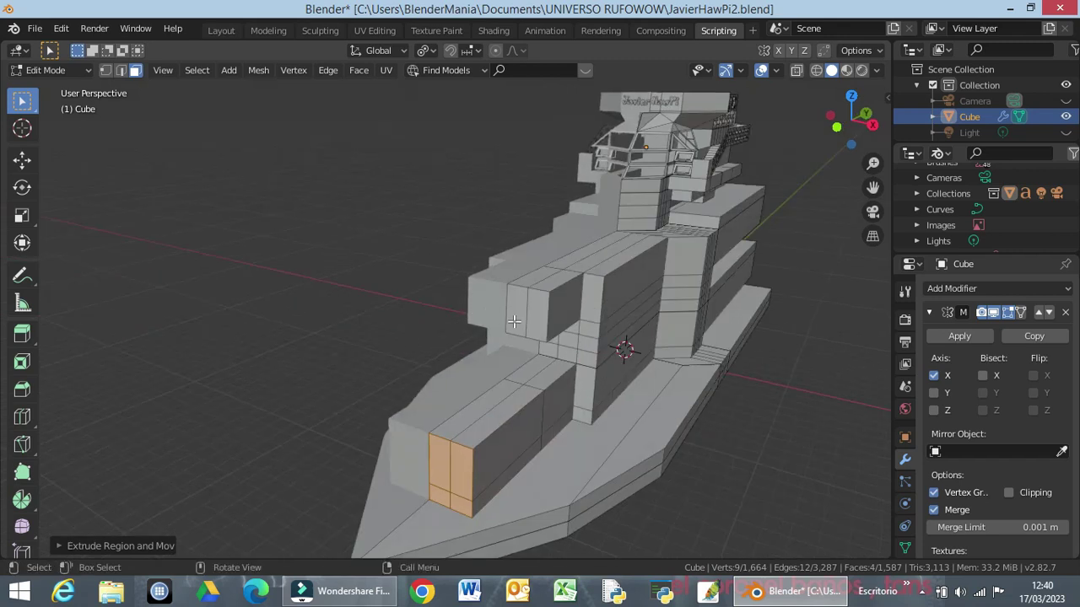
mouse_move(724, 494)
middle_down()
mouse_move(747, 442)
mouse_move(728, 467)
middle_up()
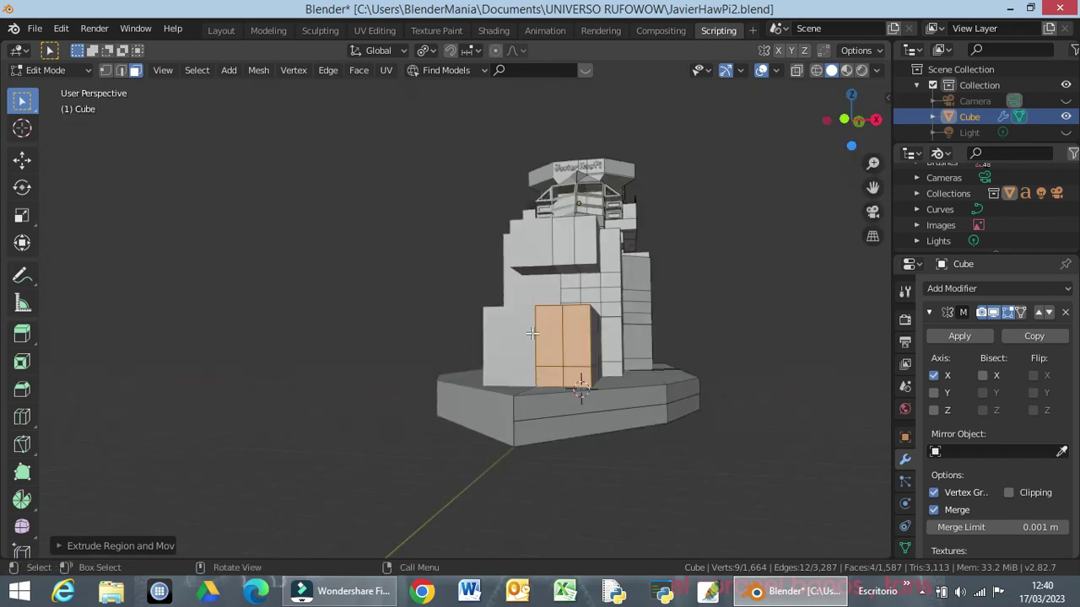
middle_drag(683, 415, 661, 420)
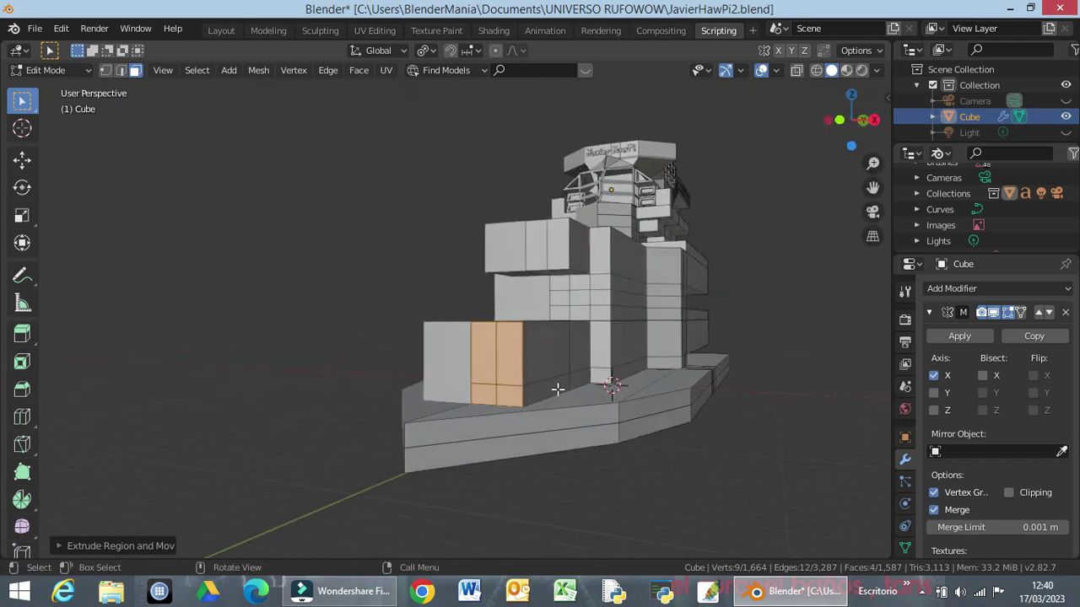
click(103, 70)
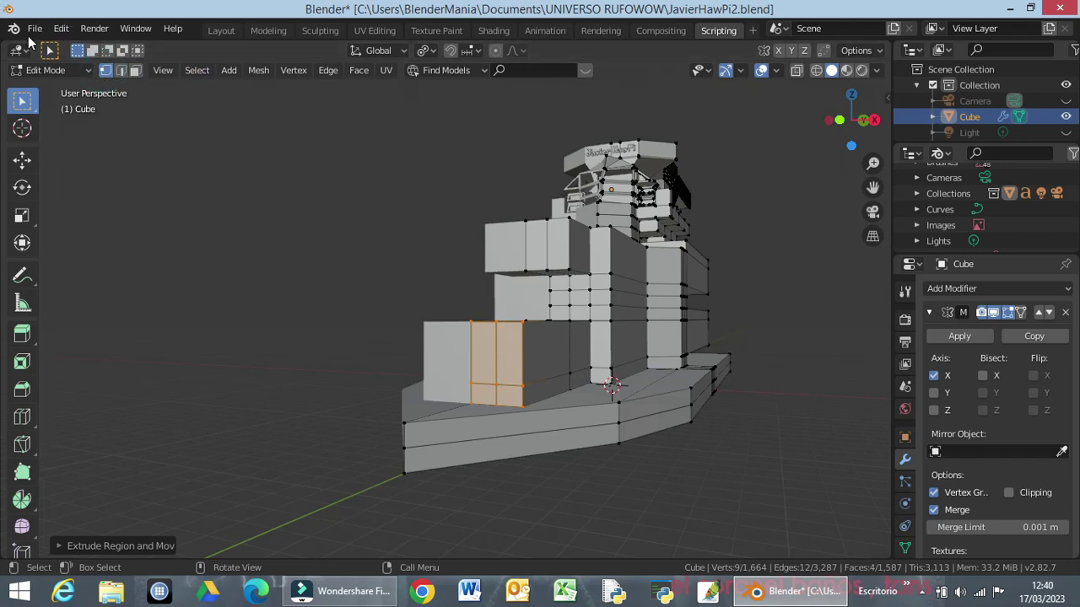
Step: Save the ship's .blend file from the File menu
click(35, 28)
click(35, 30)
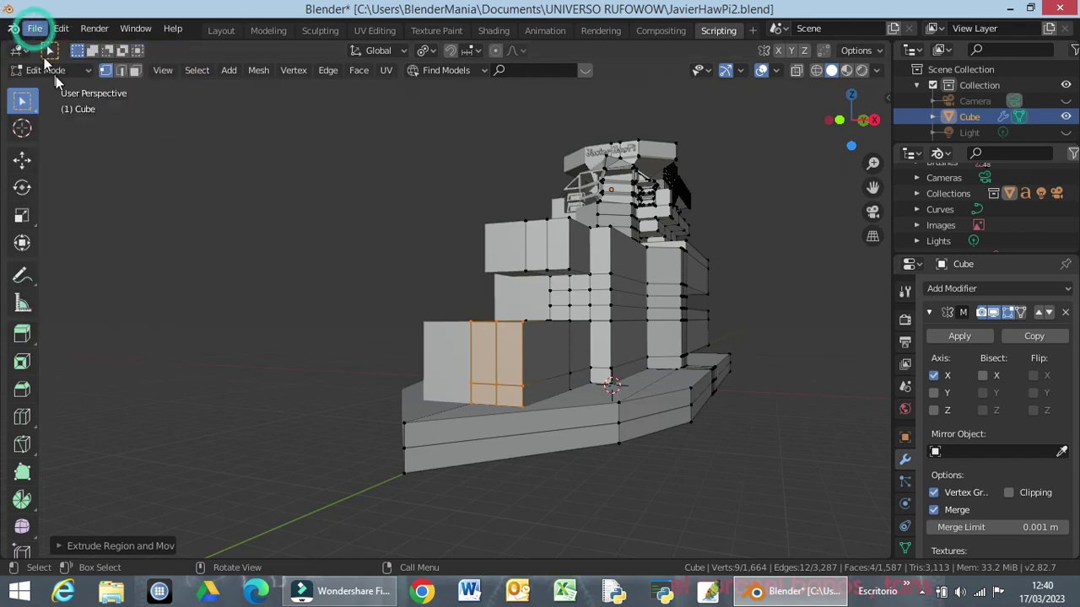
click(35, 30)
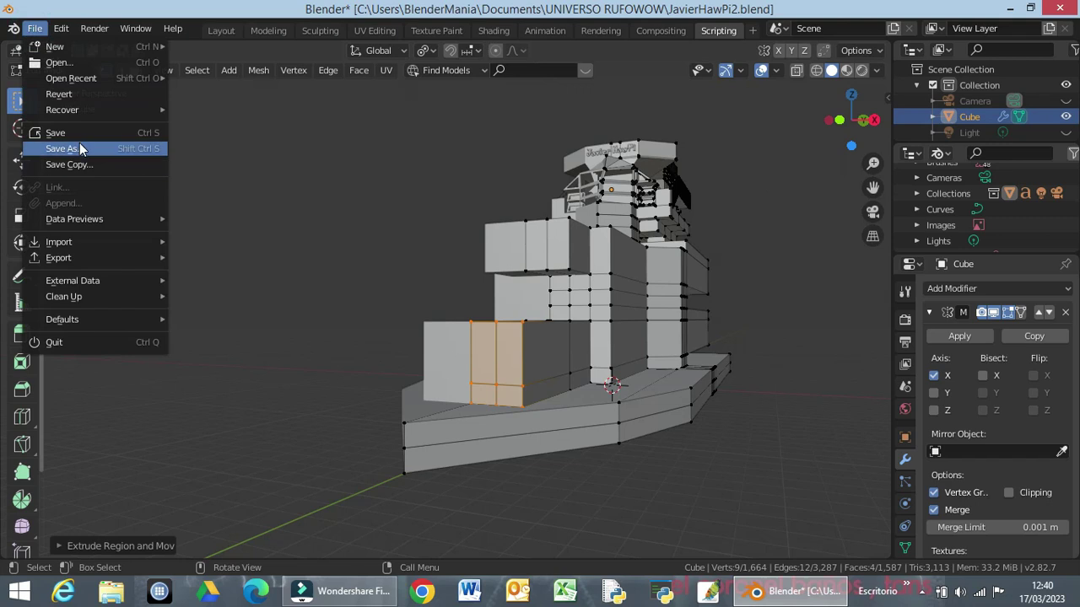
click(78, 132)
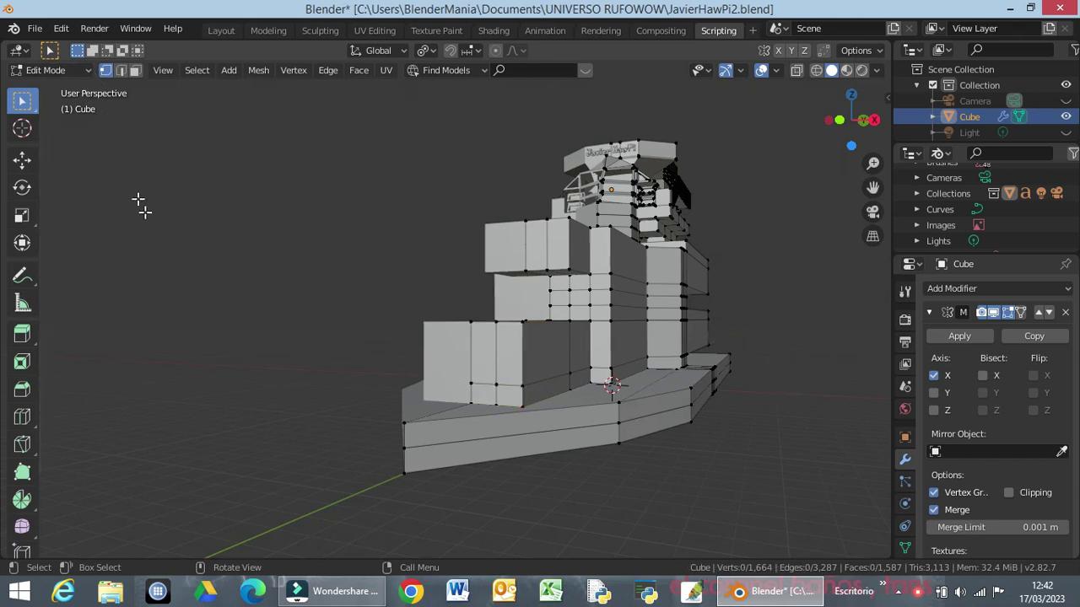
Step: Switch the viewport to wireframe shading
key(z)
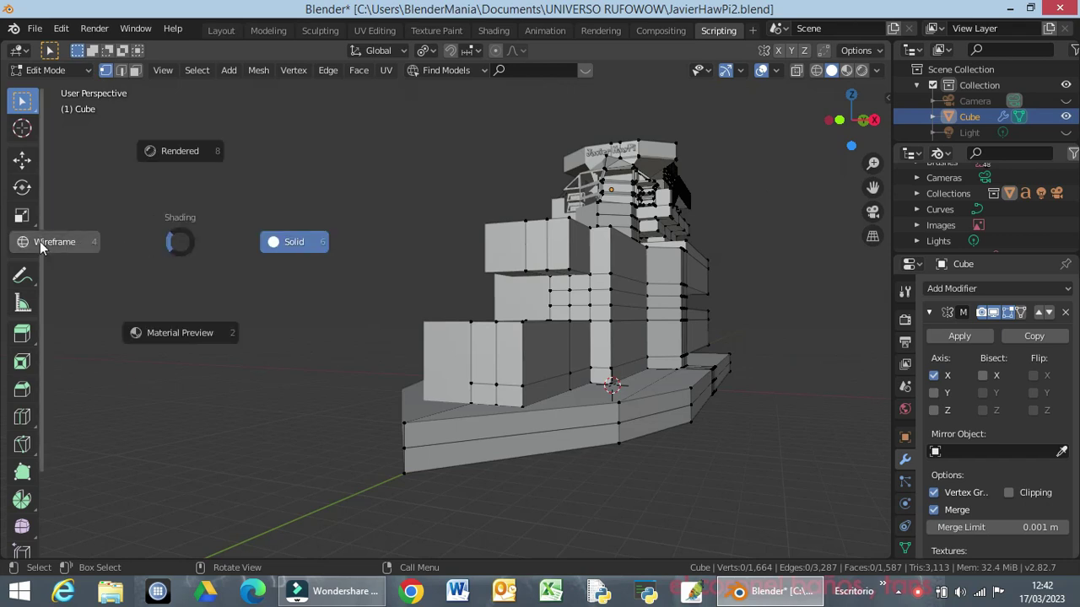
click(27, 244)
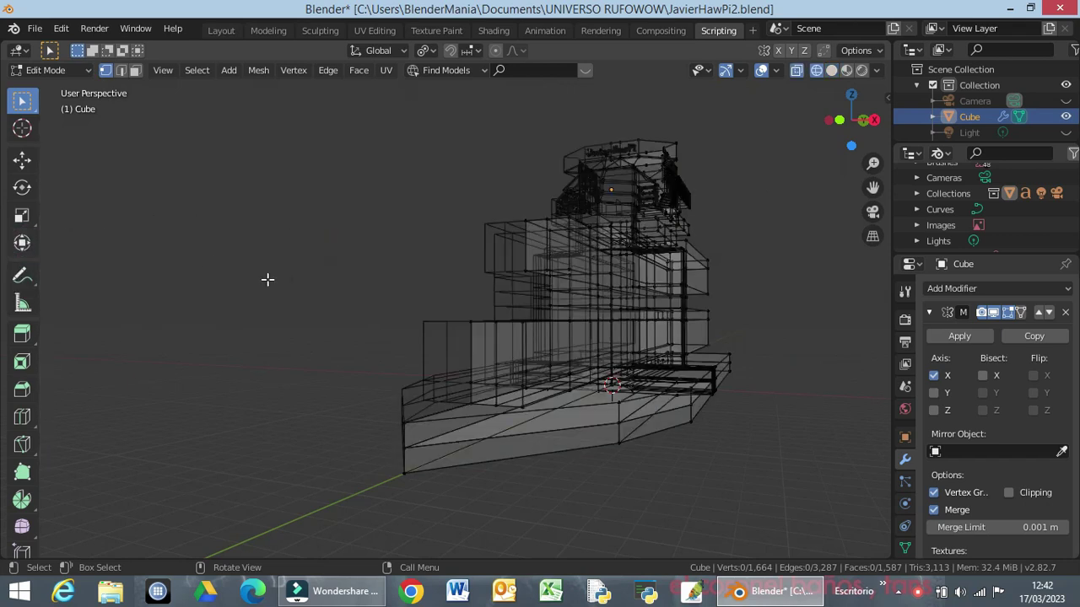
middle_drag(543, 402, 466, 378)
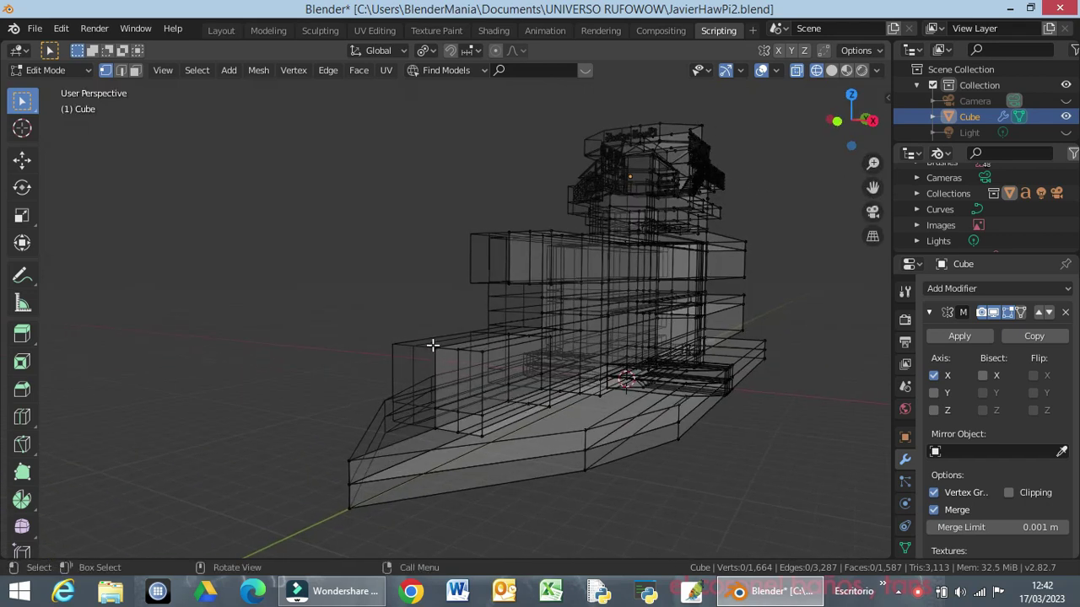
Step: Slide the lower block's front edge about 4.19 m along Y toward the bow
drag(430, 344, 439, 433)
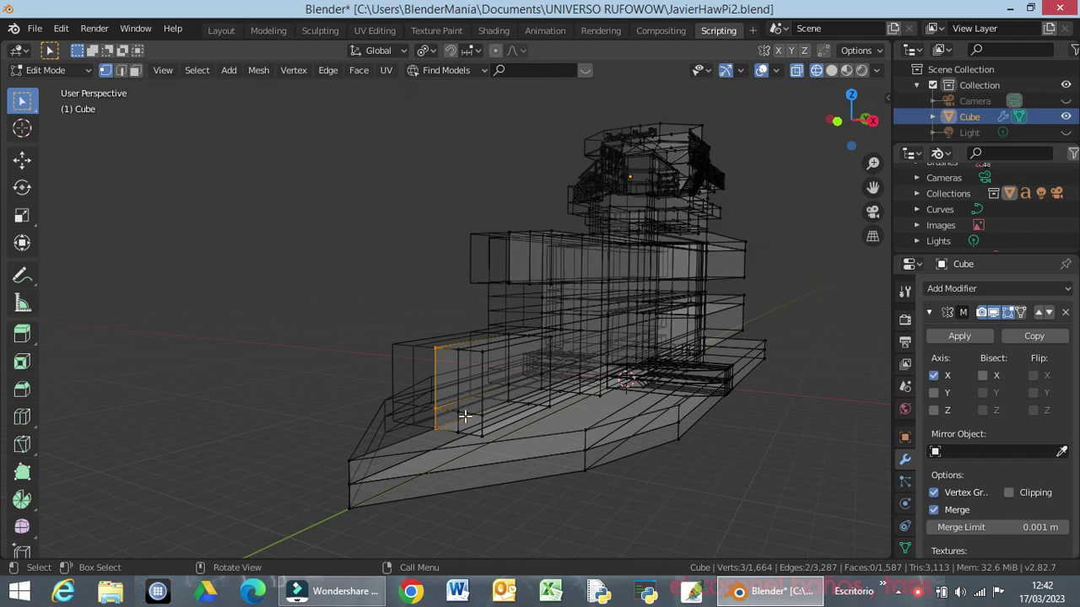
key(g)
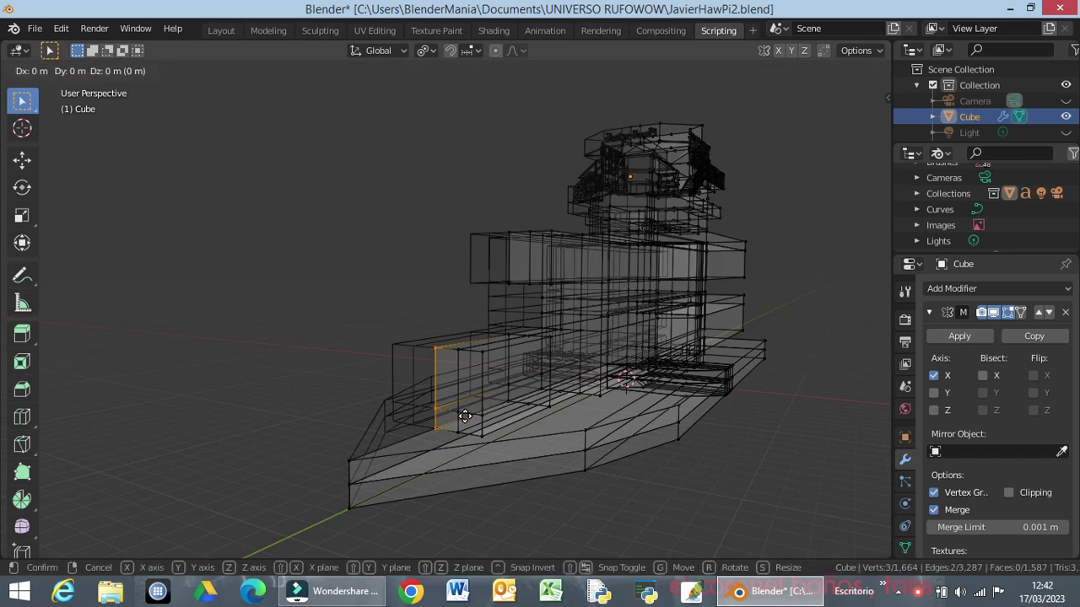
key(y)
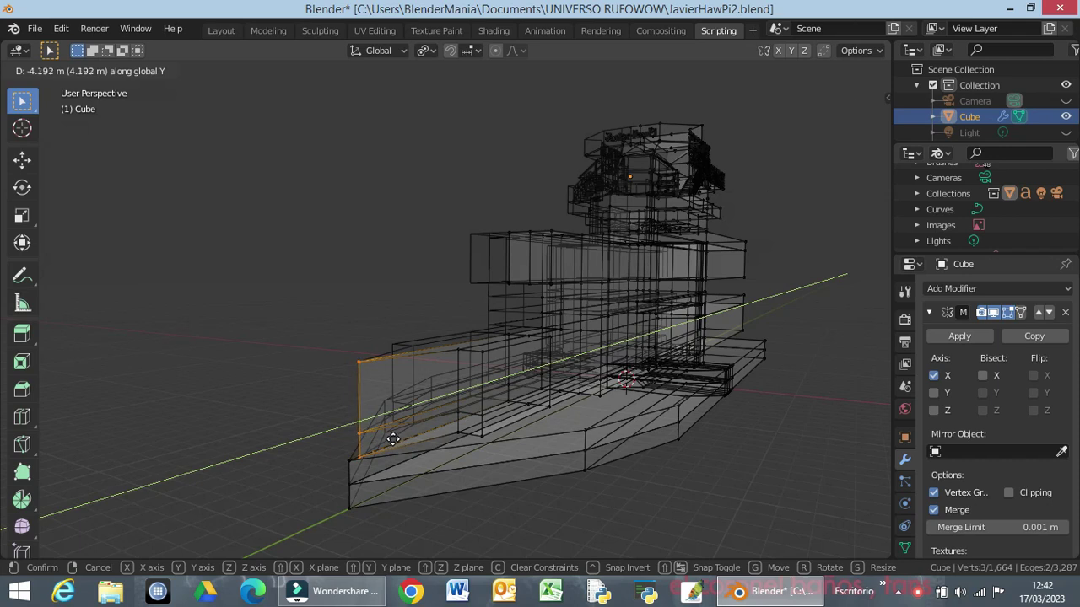
click(393, 436)
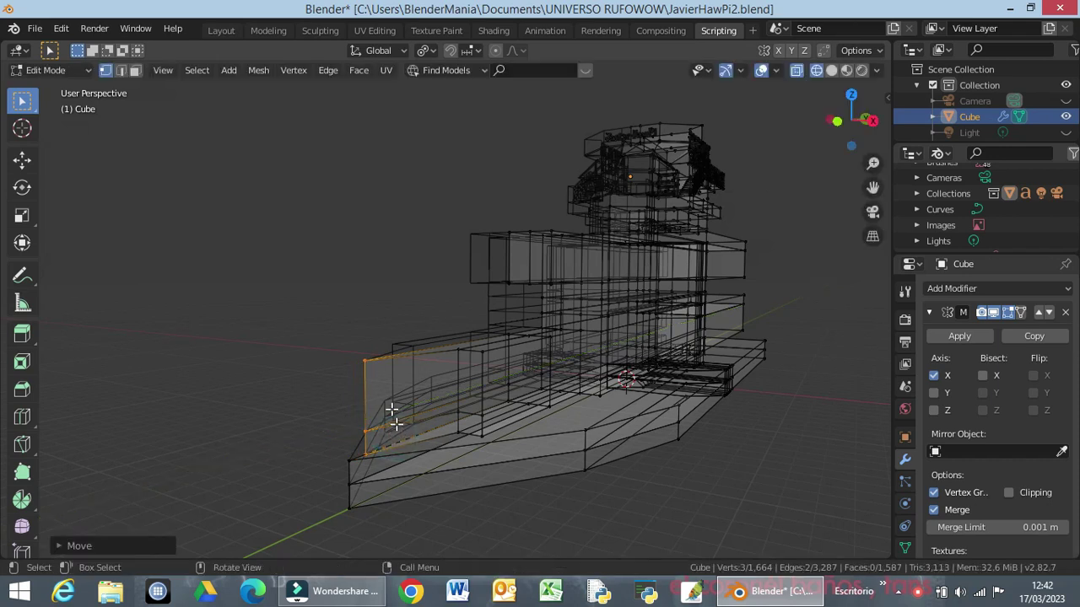
click(332, 362)
click(354, 354)
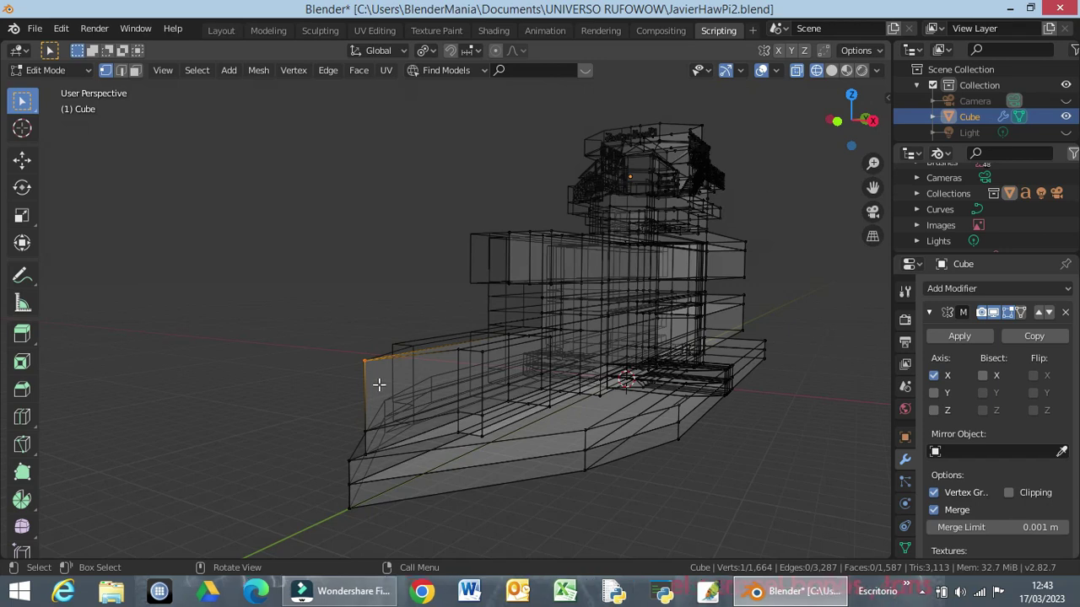
Step: Move the block's top front vertex and a lower bow vertex forward along Y
key(g)
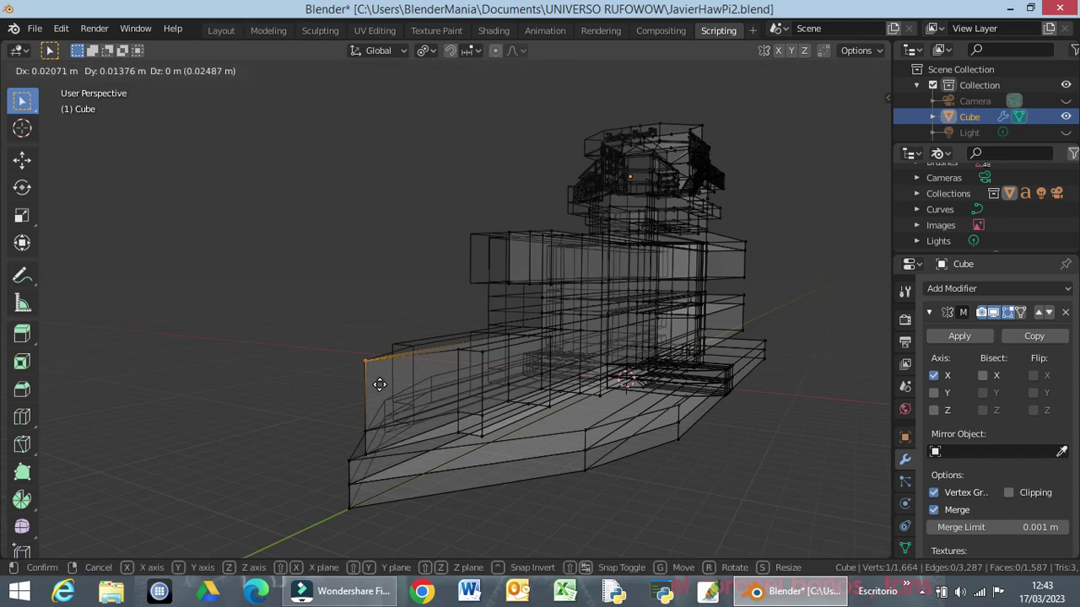
key(y)
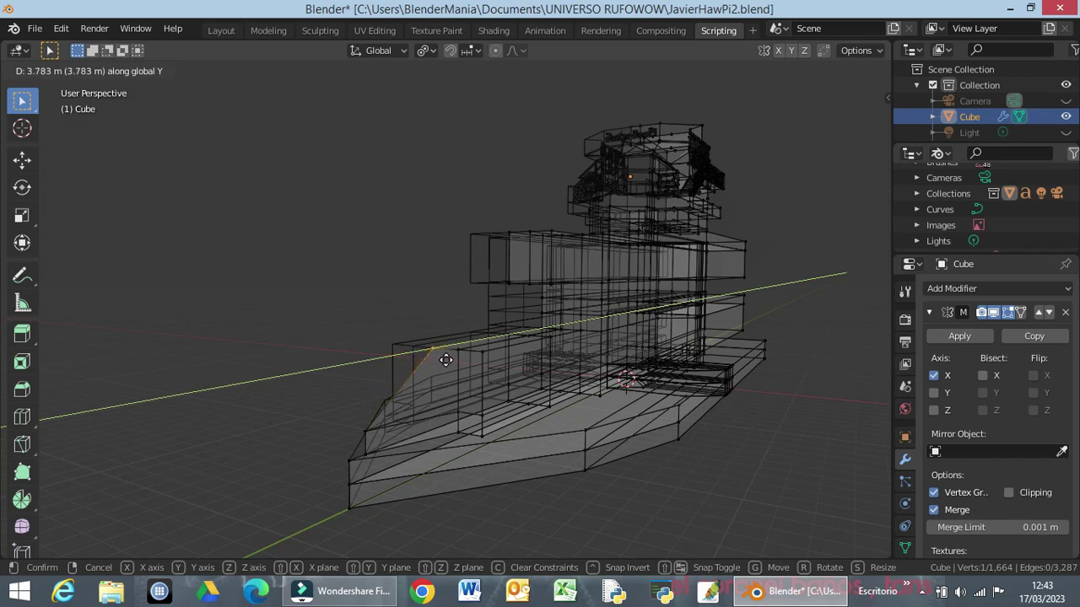
click(445, 360)
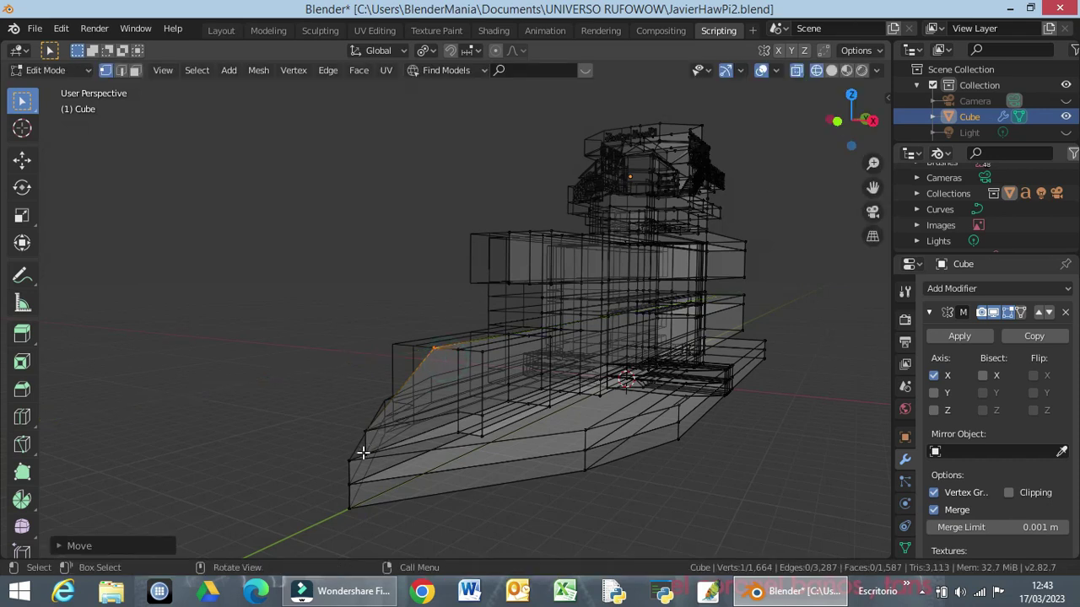
drag(363, 453, 372, 469)
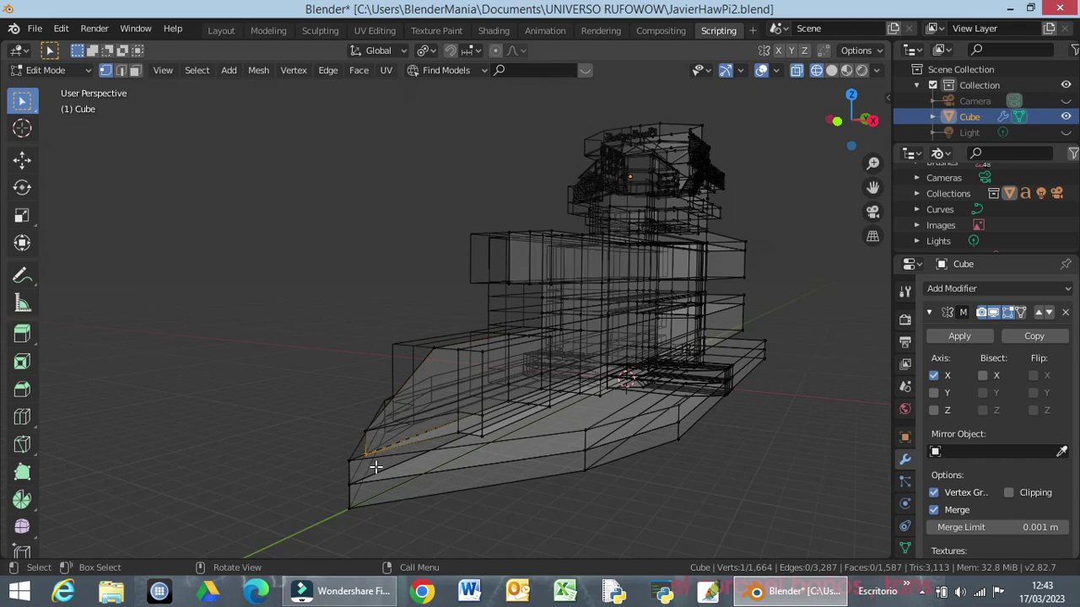
key(g)
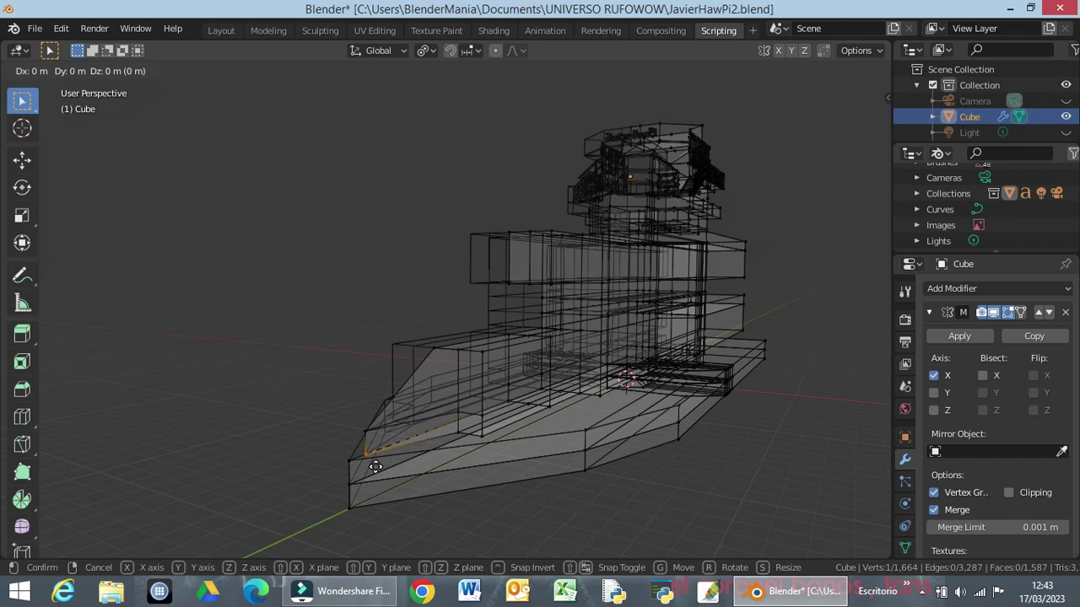
key(y)
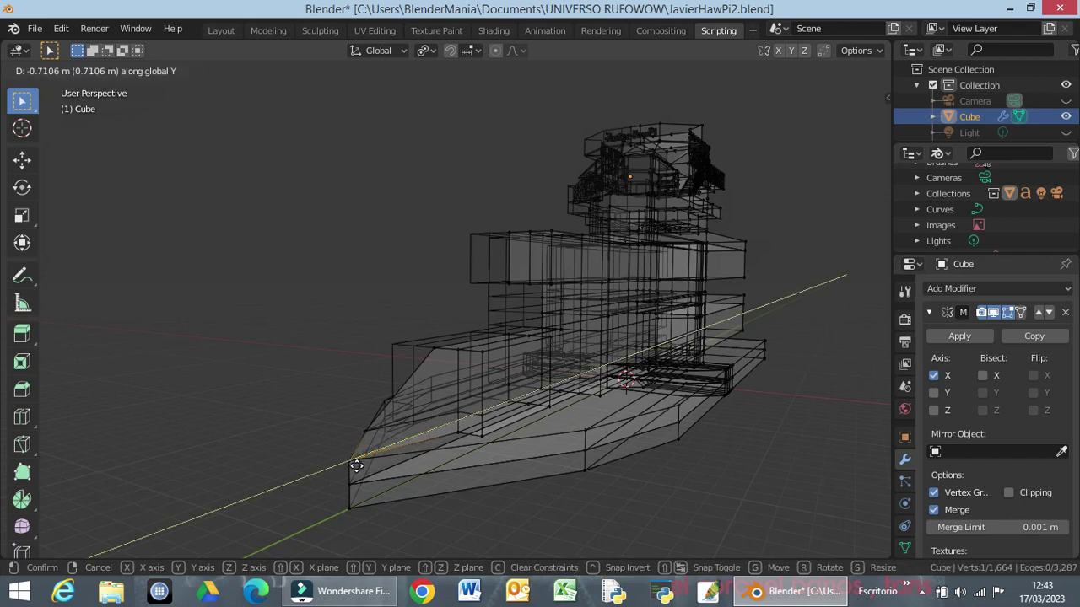
click(358, 466)
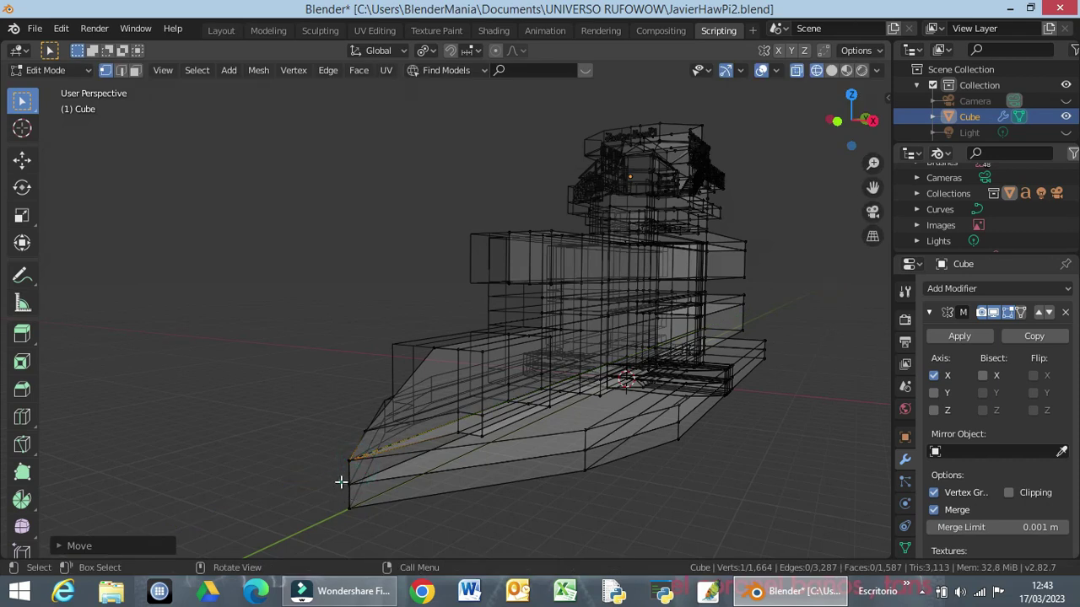
Step: Push the bow's lower edge and both tip vertices about 2.2 m further along Y
alt+click(359, 519)
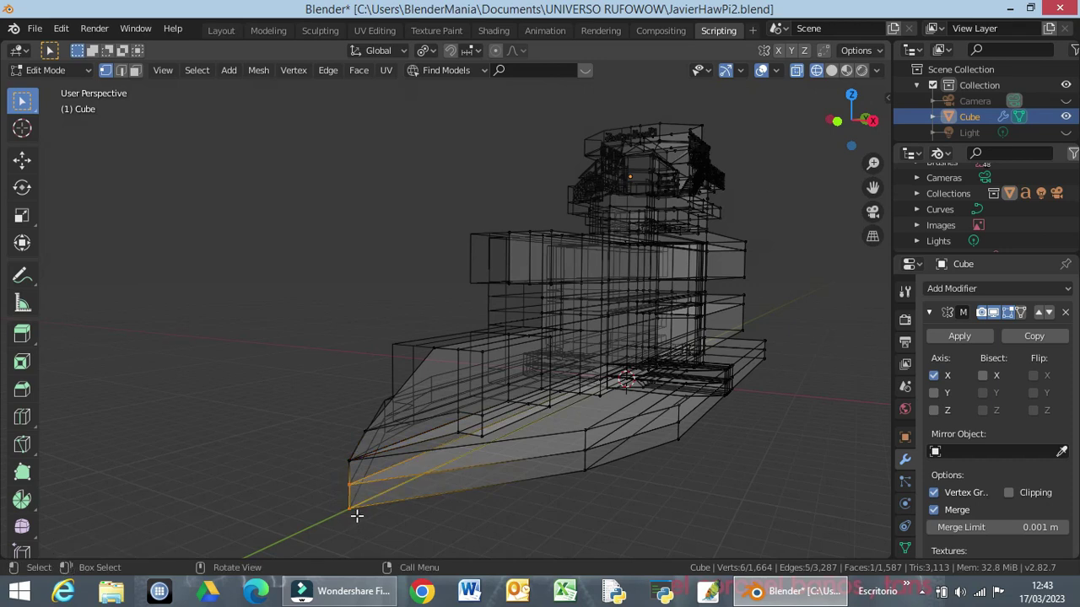
key(g)
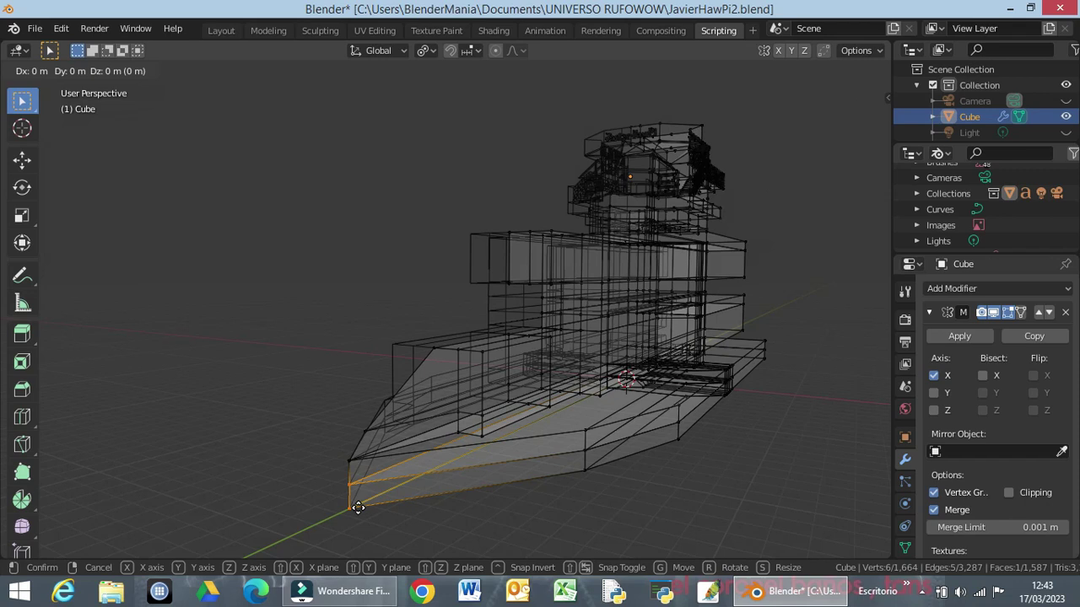
key(y)
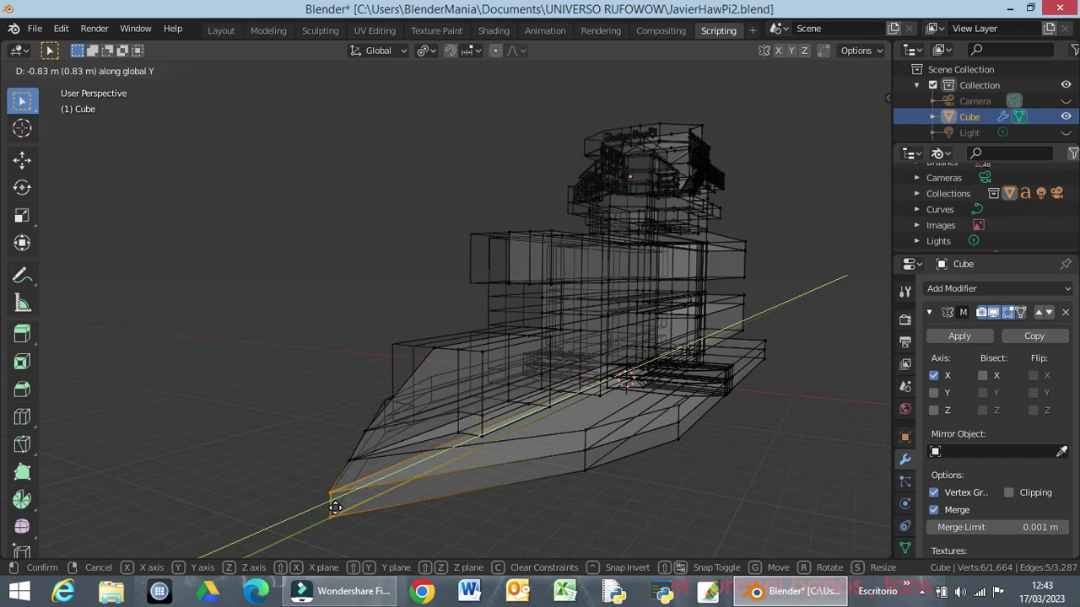
click(342, 507)
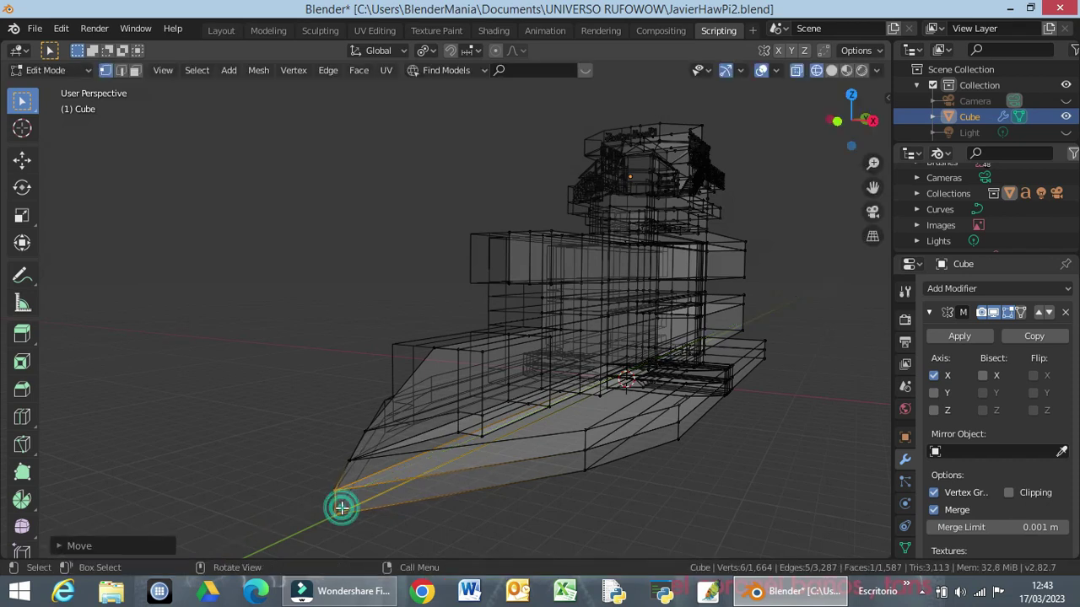
click(323, 511)
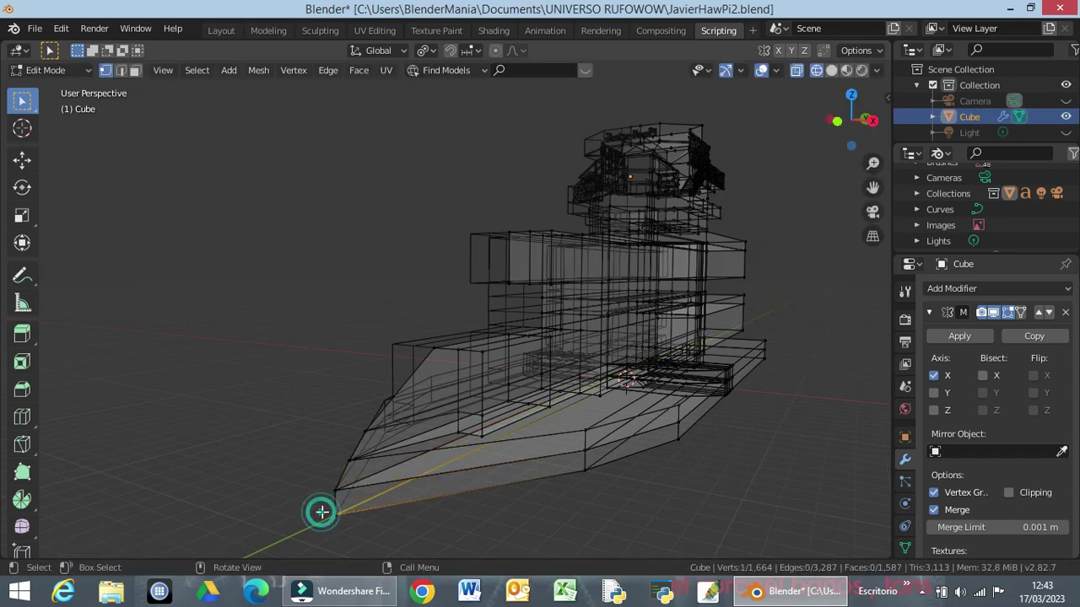
shift+click(338, 524)
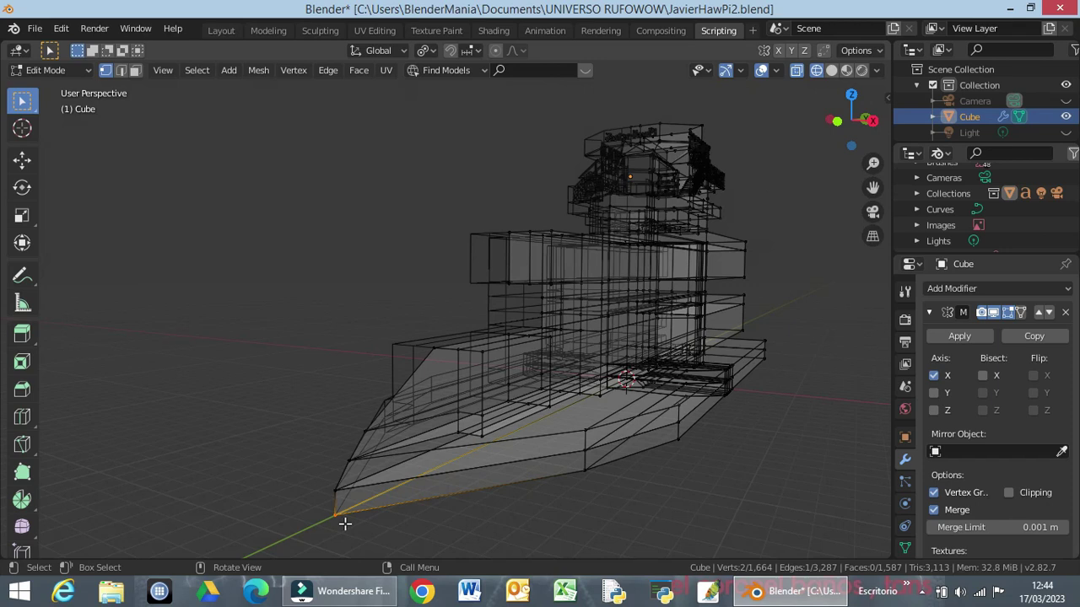
key(g)
key(y)
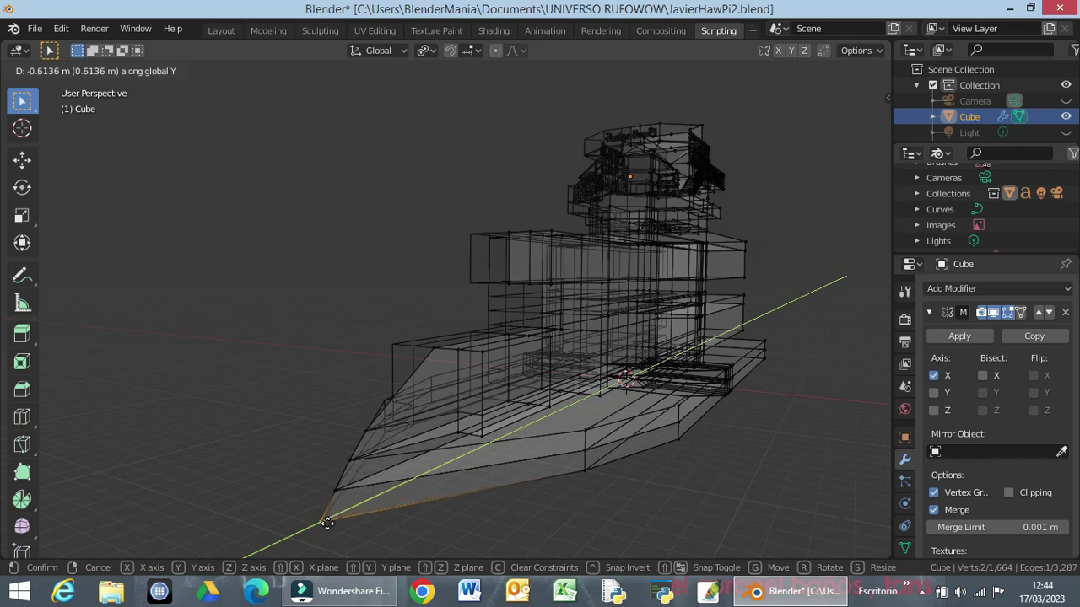
click(391, 497)
mouse_move(387, 517)
middle_down()
mouse_move(395, 481)
mouse_move(410, 482)
mouse_move(405, 499)
mouse_move(279, 509)
mouse_move(272, 525)
mouse_move(296, 535)
mouse_move(368, 513)
mouse_move(352, 498)
middle_up()
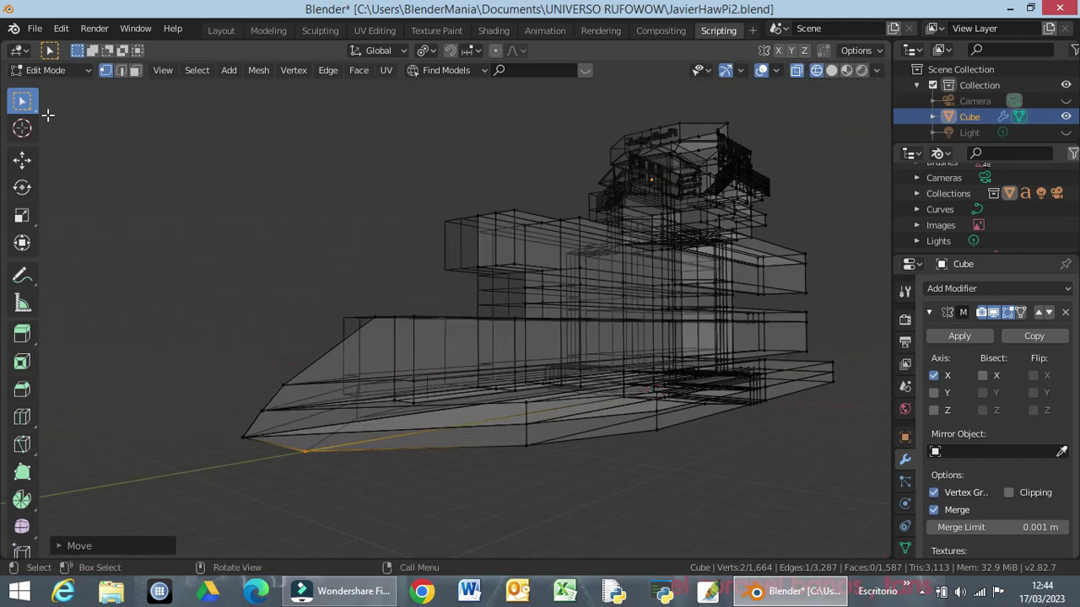
click(37, 29)
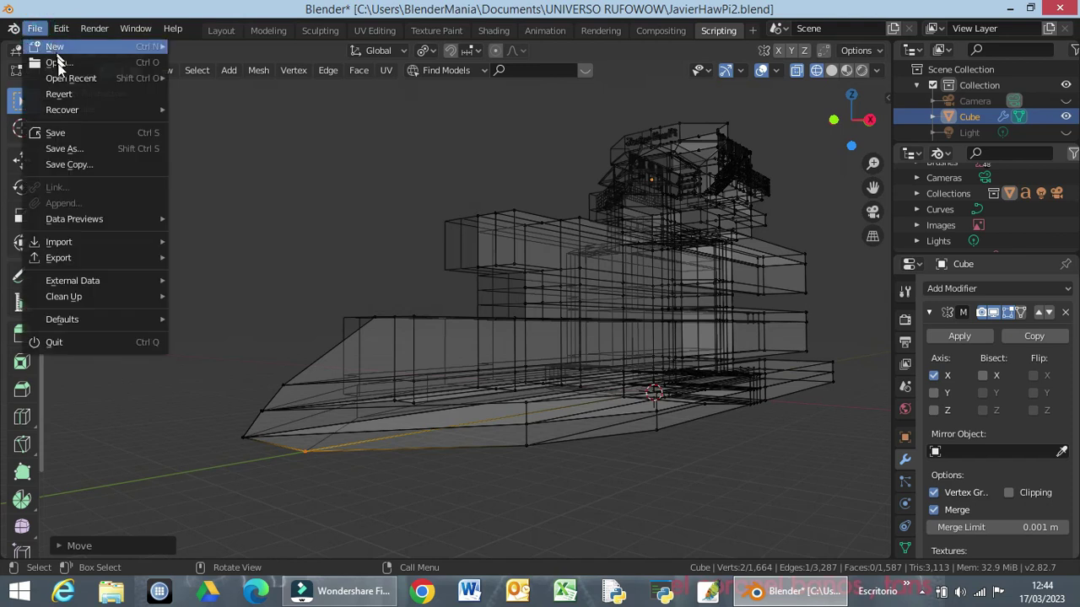
Step: Save the ship file and return the viewport to Solid shading
click(56, 133)
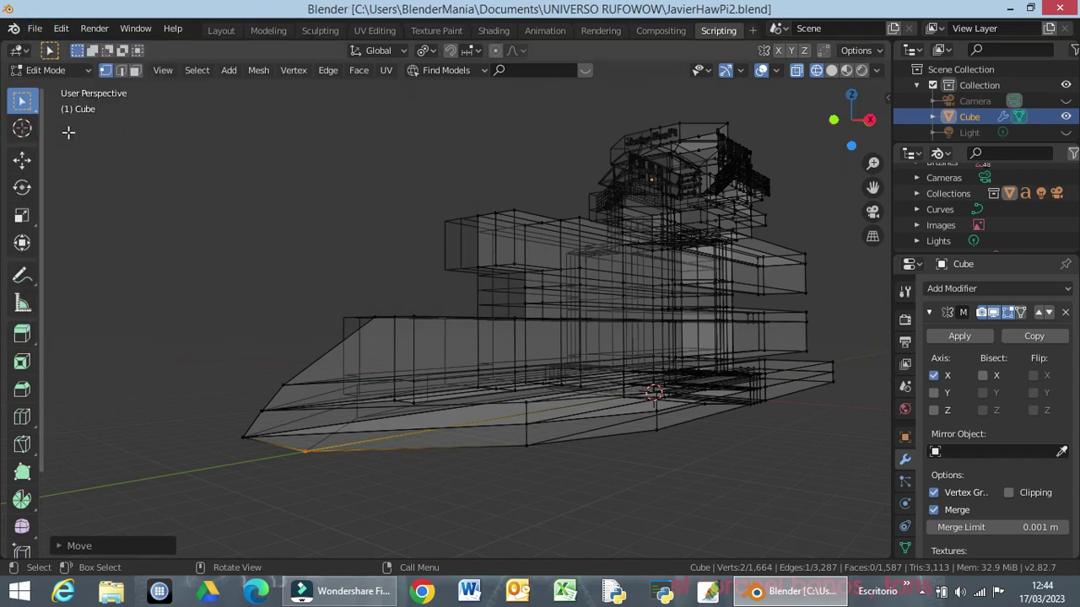
key(z)
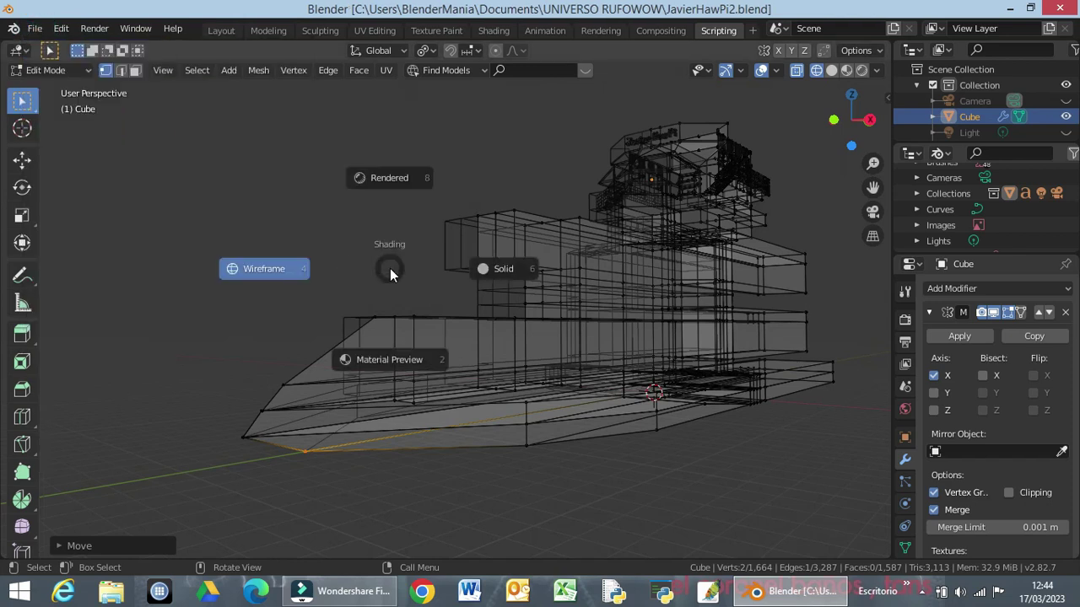
click(504, 271)
mouse_move(386, 310)
middle_down()
mouse_move(360, 337)
mouse_move(351, 272)
mouse_move(473, 315)
mouse_move(414, 321)
mouse_move(366, 301)
mouse_move(361, 319)
mouse_move(525, 351)
mouse_move(495, 302)
mouse_move(538, 303)
mouse_move(438, 359)
mouse_move(422, 326)
mouse_move(434, 286)
mouse_move(367, 309)
middle_up()
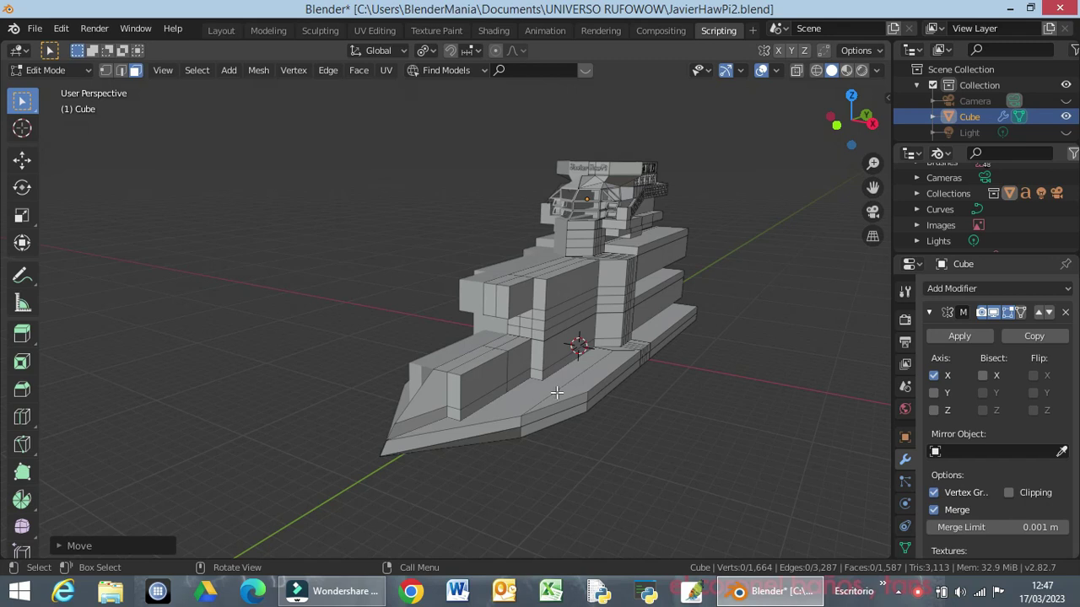
Step: Zoom into the Right Orthographic view and orbit around the forward overhanging deck block
mouse_move(563, 396)
middle_down()
mouse_move(504, 385)
mouse_move(369, 268)
middle_up()
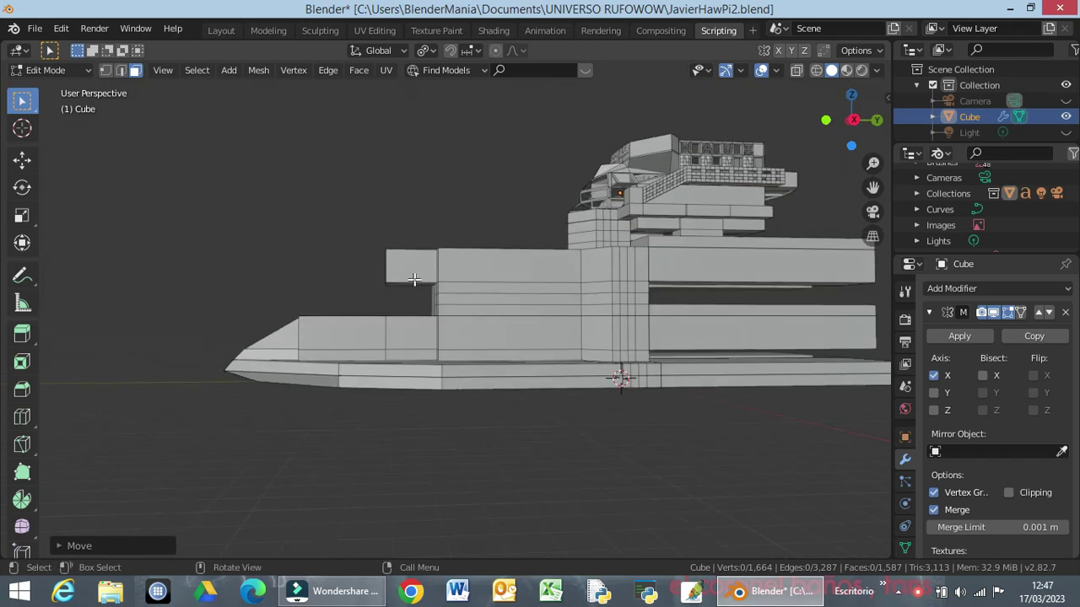
key(KP_3)
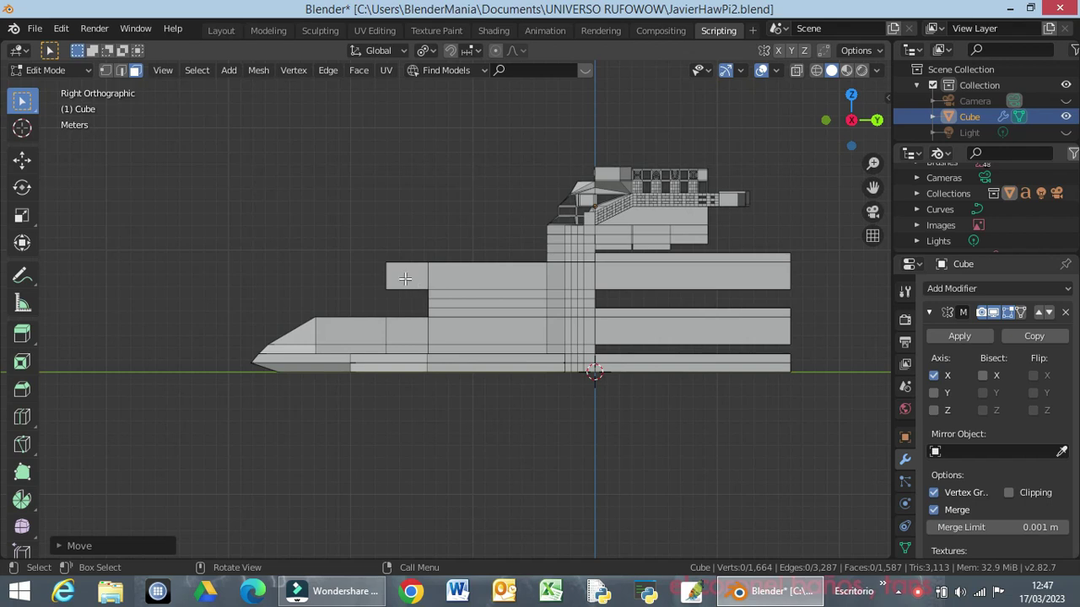
scroll(412, 284, up, 2)
scroll(406, 278, up, 1)
scroll(397, 262, up, 2)
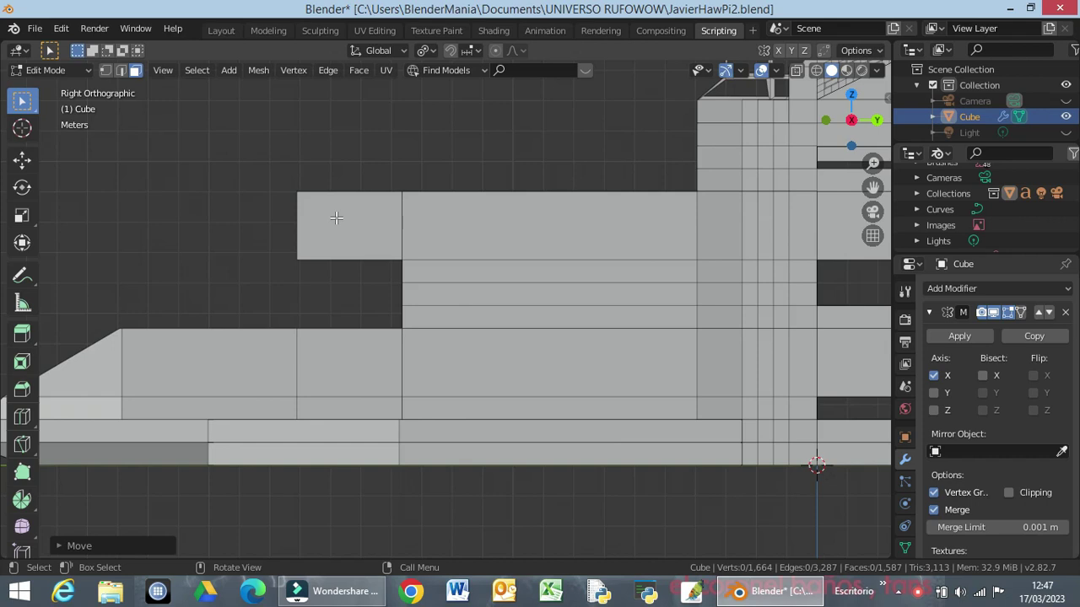
mouse_move(340, 229)
middle_down()
mouse_move(420, 265)
mouse_move(360, 242)
mouse_move(371, 248)
middle_up()
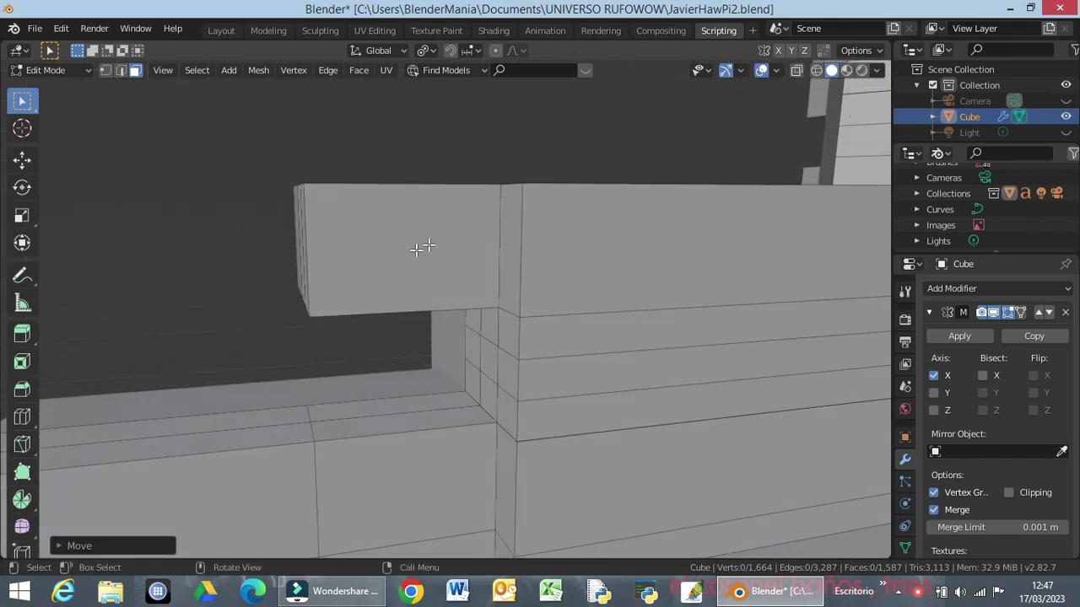
middle_drag(506, 265, 511, 286)
Step: Bevel the overhang block's front and side faces with 7 segments to form a framed recess
click(512, 296)
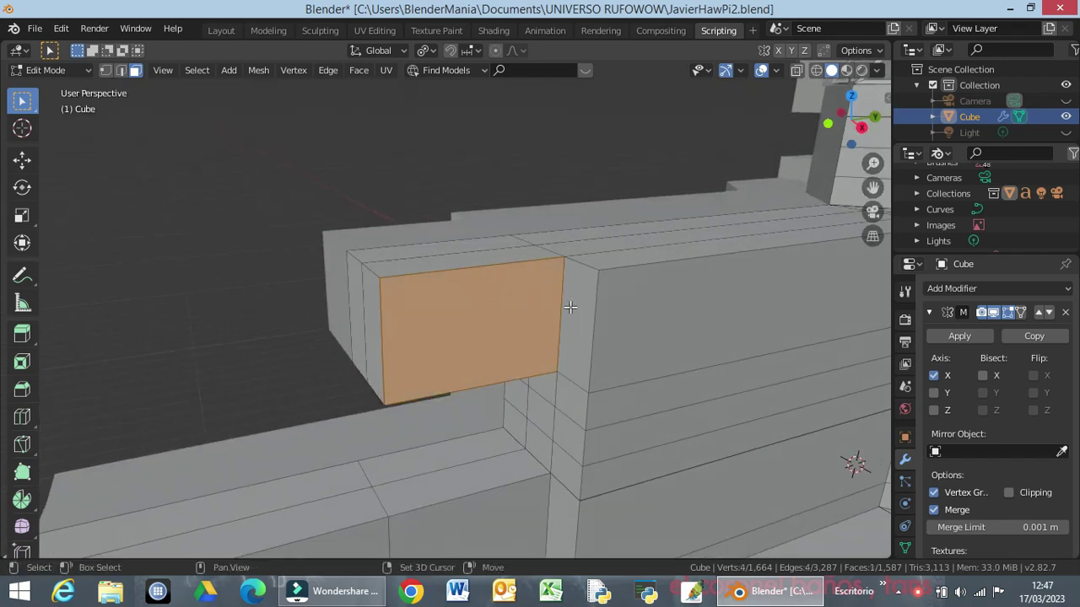
shift+click(570, 307)
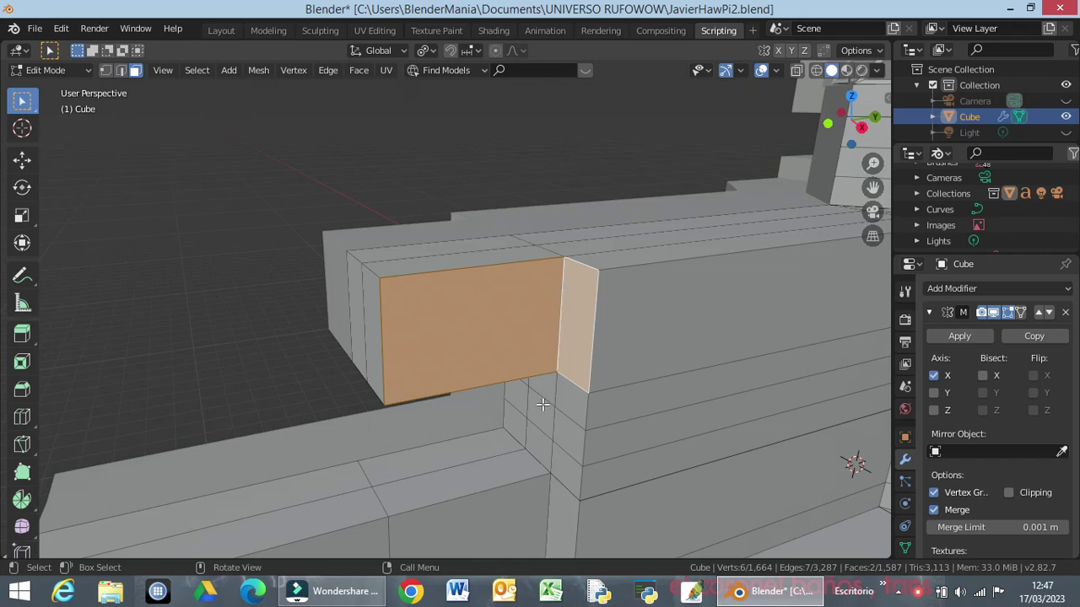
key(ctrl+b)
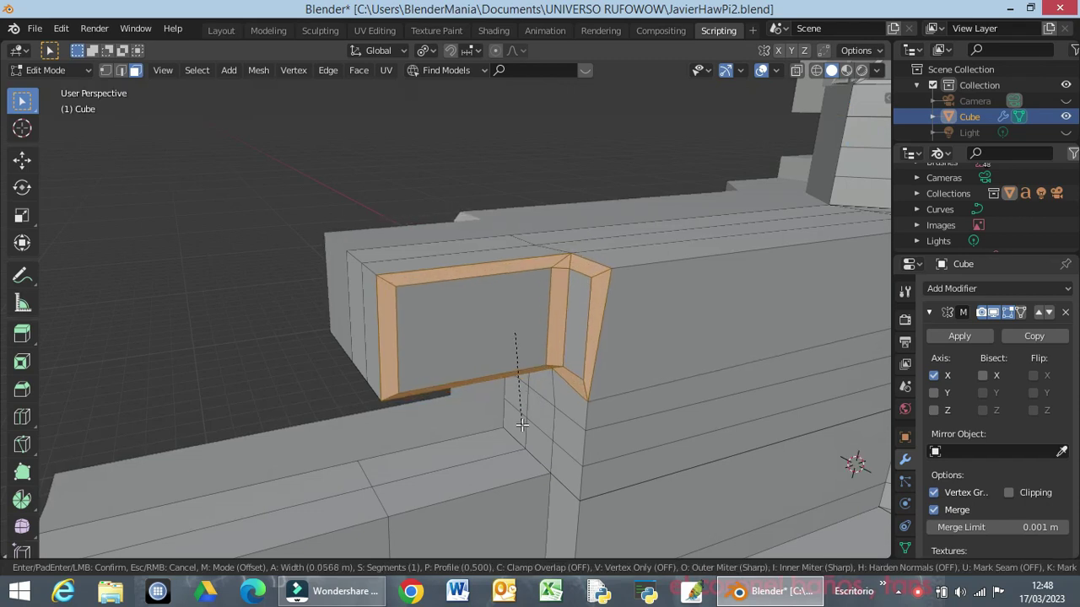
scroll(521, 425, up, 2)
scroll(523, 424, up, 2)
scroll(524, 425, up, 1)
scroll(526, 424, up, 1)
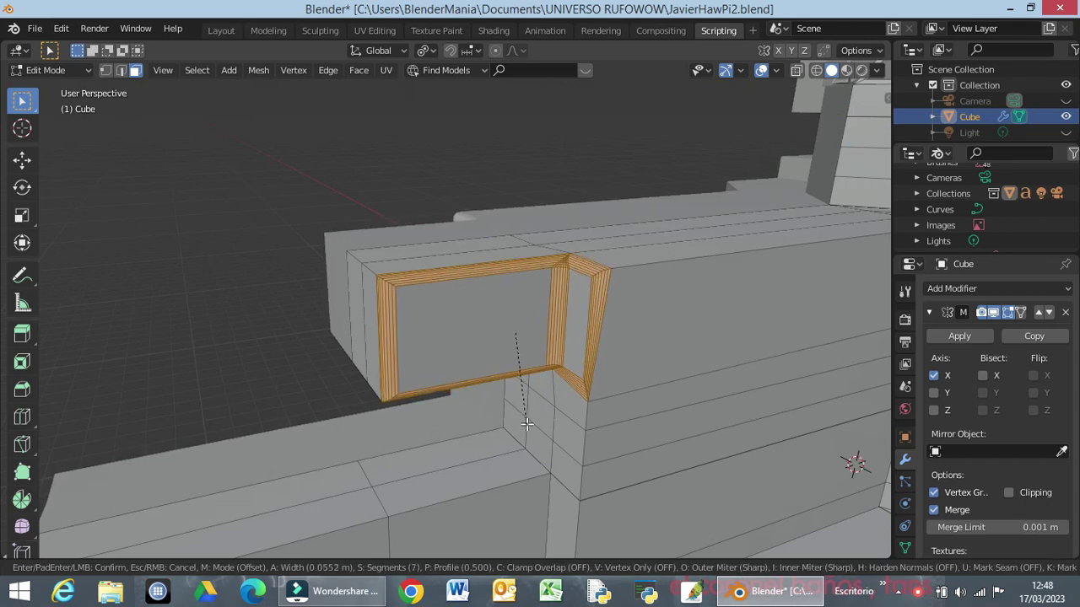
click(527, 423)
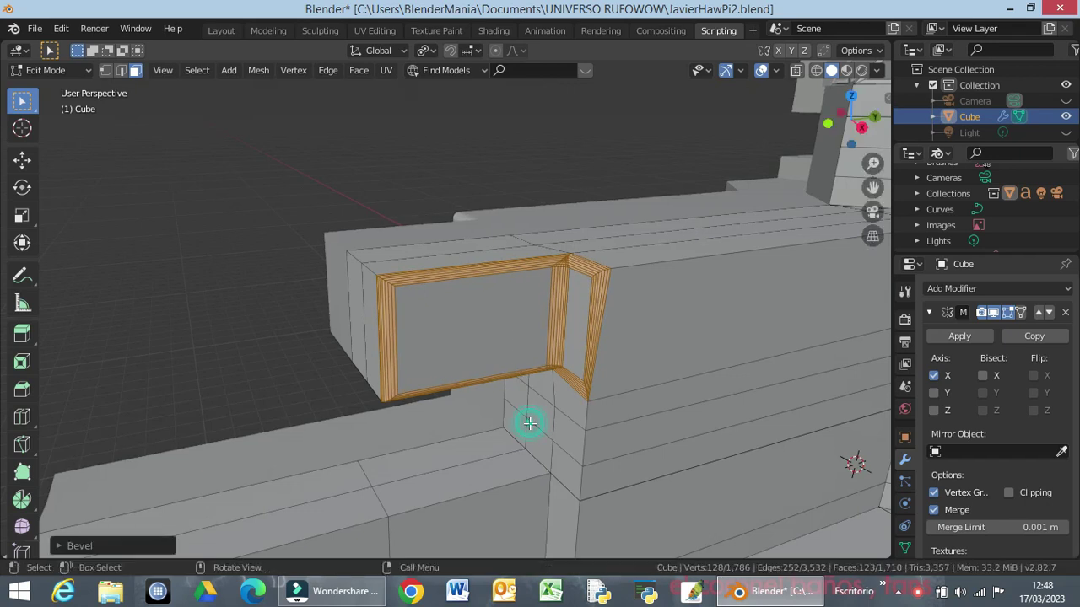
Step: Deselect, orbit closer to inspect the bevelled frame, and select the faces around it
click(547, 166)
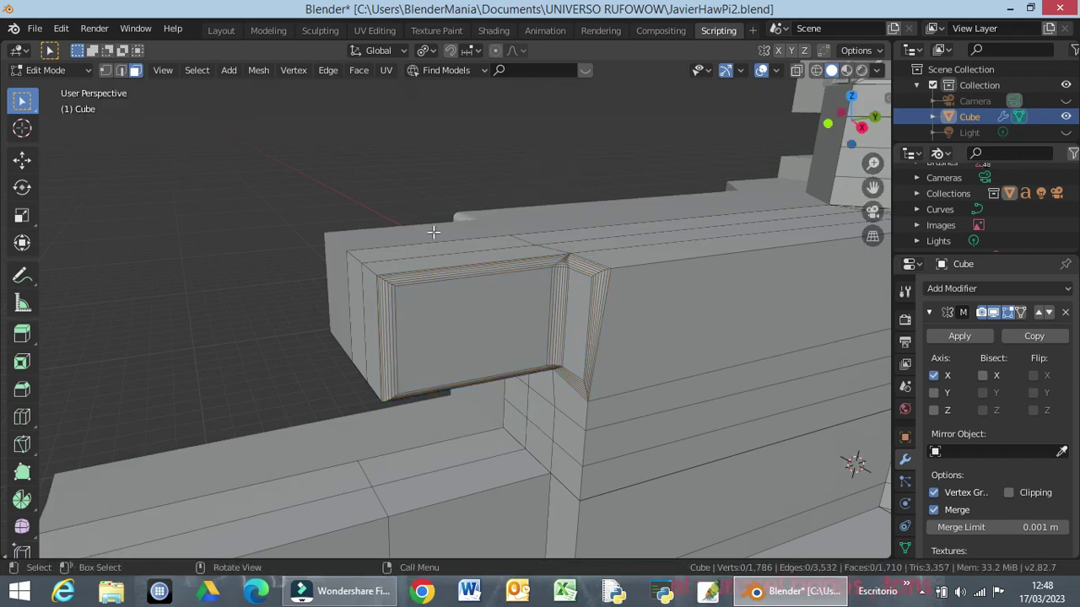
mouse_move(422, 309)
middle_down()
mouse_move(515, 313)
mouse_move(518, 284)
mouse_move(483, 272)
mouse_move(473, 239)
mouse_move(412, 308)
mouse_move(552, 342)
mouse_move(585, 316)
mouse_move(586, 302)
mouse_move(581, 316)
mouse_move(549, 326)
mouse_move(535, 296)
mouse_move(542, 301)
middle_up()
mouse_move(542, 292)
middle_down()
mouse_move(507, 303)
mouse_move(458, 298)
middle_up()
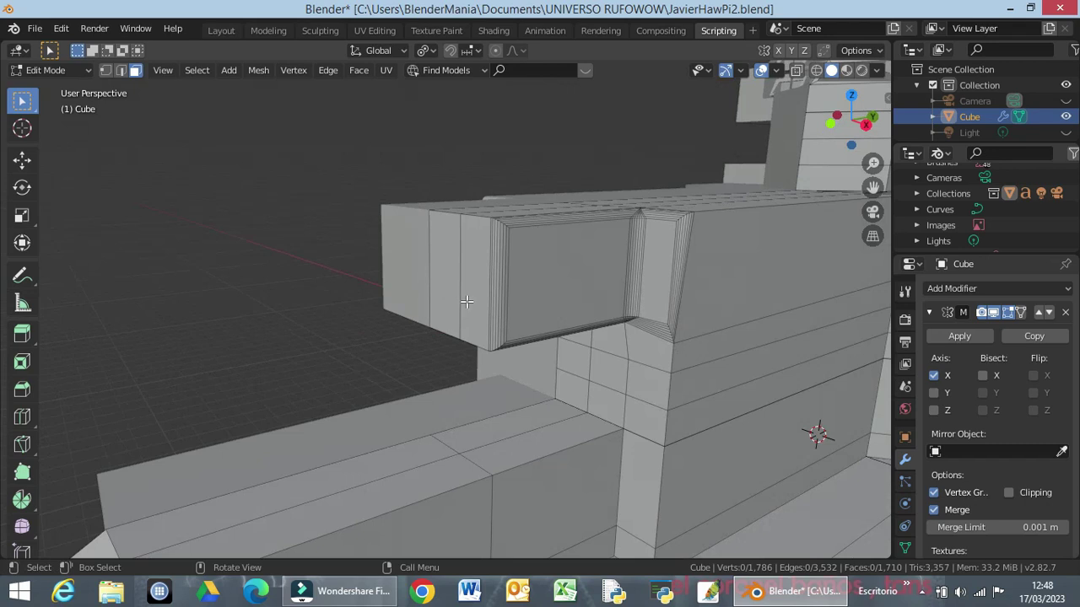
ctrl+alt+click(467, 301)
Step: Undo the bevel on the overhang faces and select the overhang block's front face
key(ctrl+z)
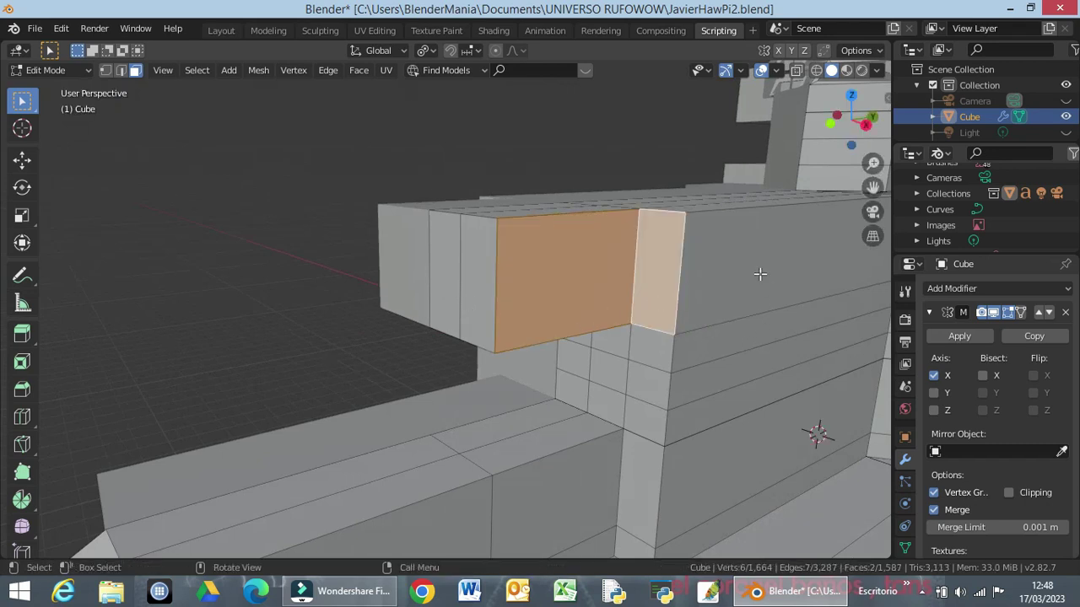
middle_drag(759, 275, 732, 314)
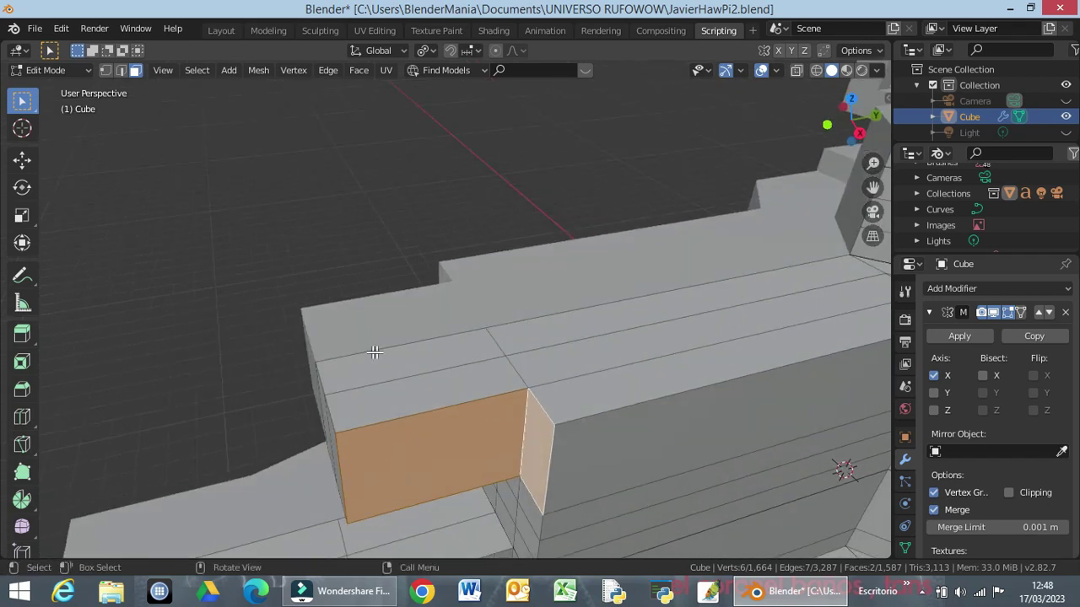
middle_drag(352, 382, 324, 245)
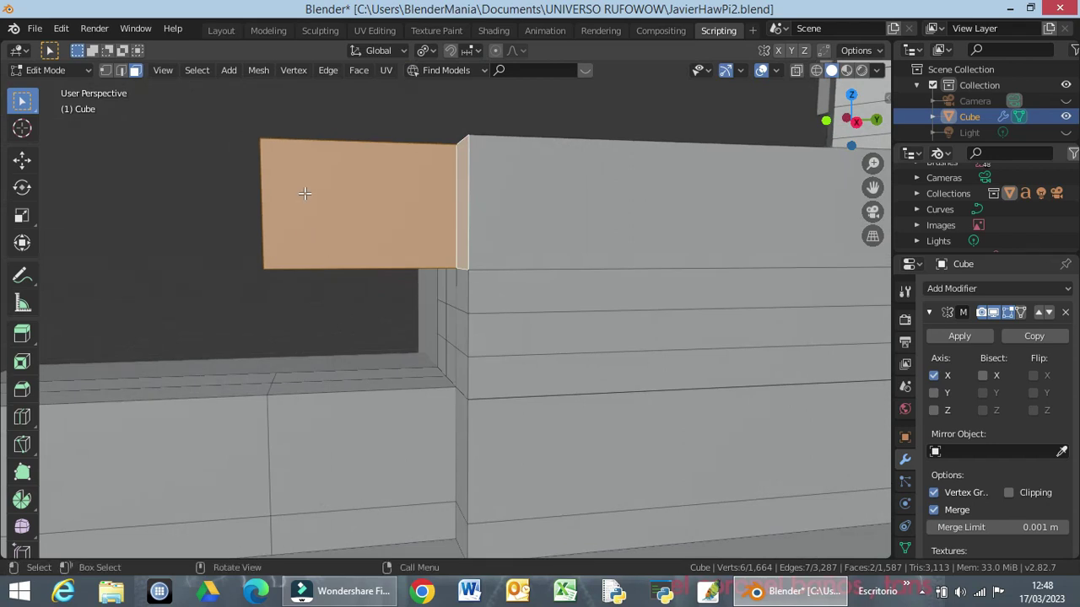
click(314, 97)
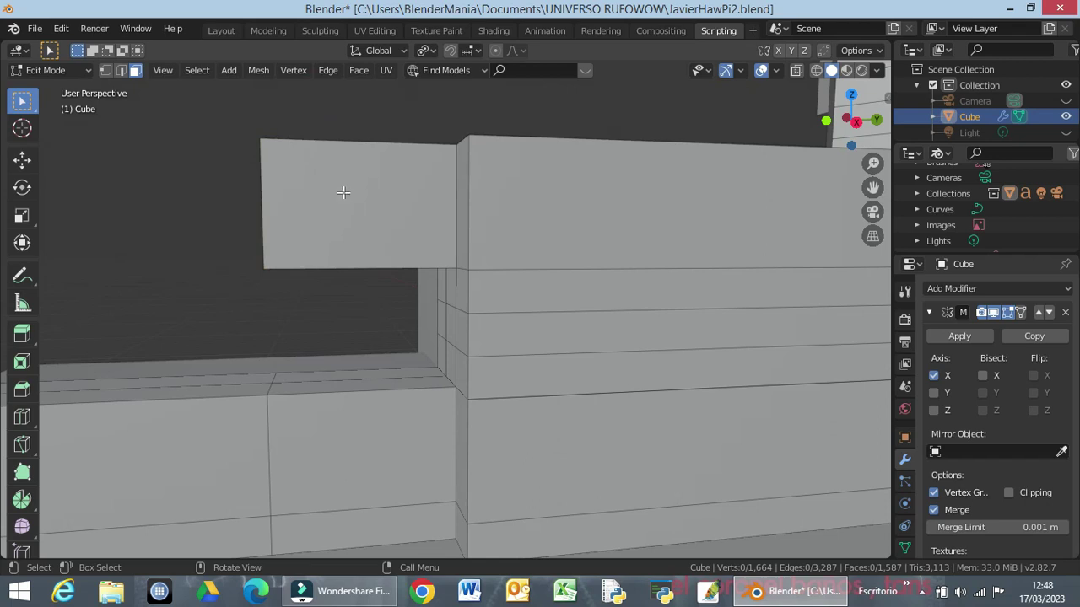
click(335, 192)
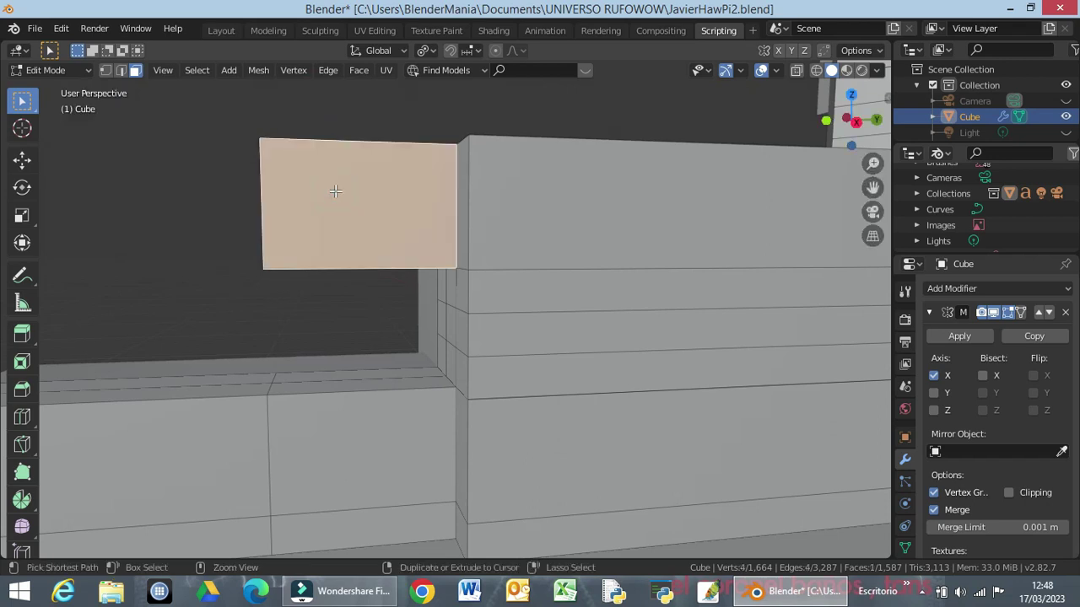
Step: Add four evenly spaced horizontal loop cuts across the upper overhanging block
key(ctrl+r)
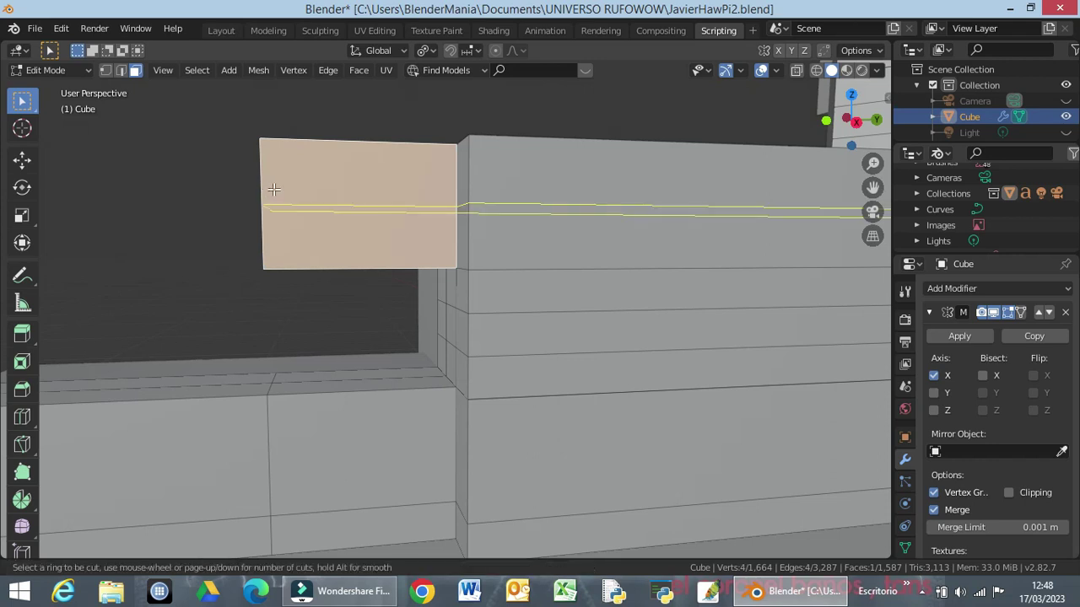
scroll(273, 189, up, 1)
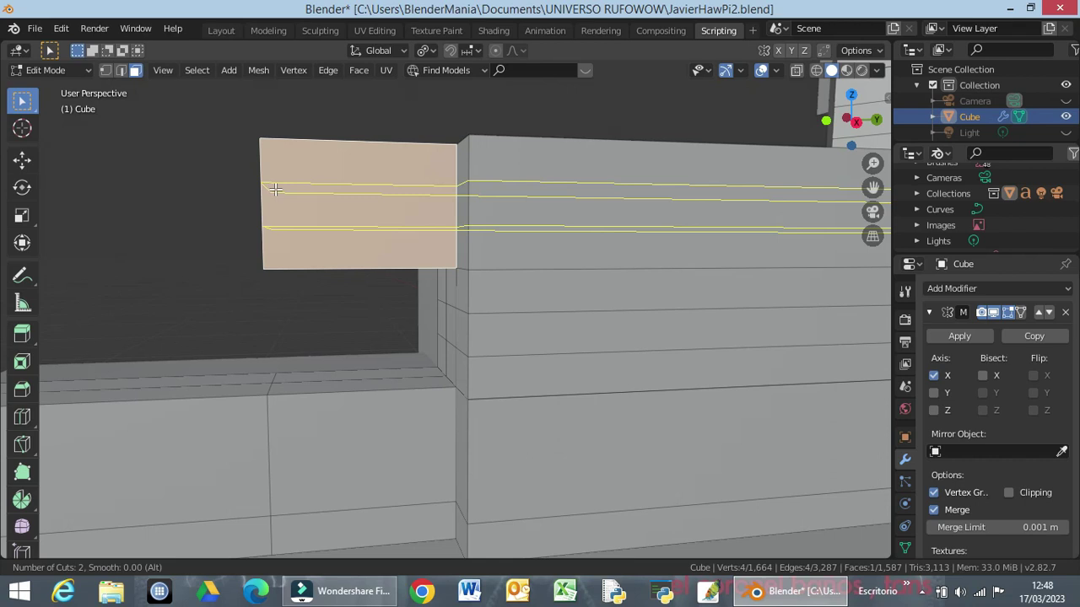
scroll(276, 189, up, 1)
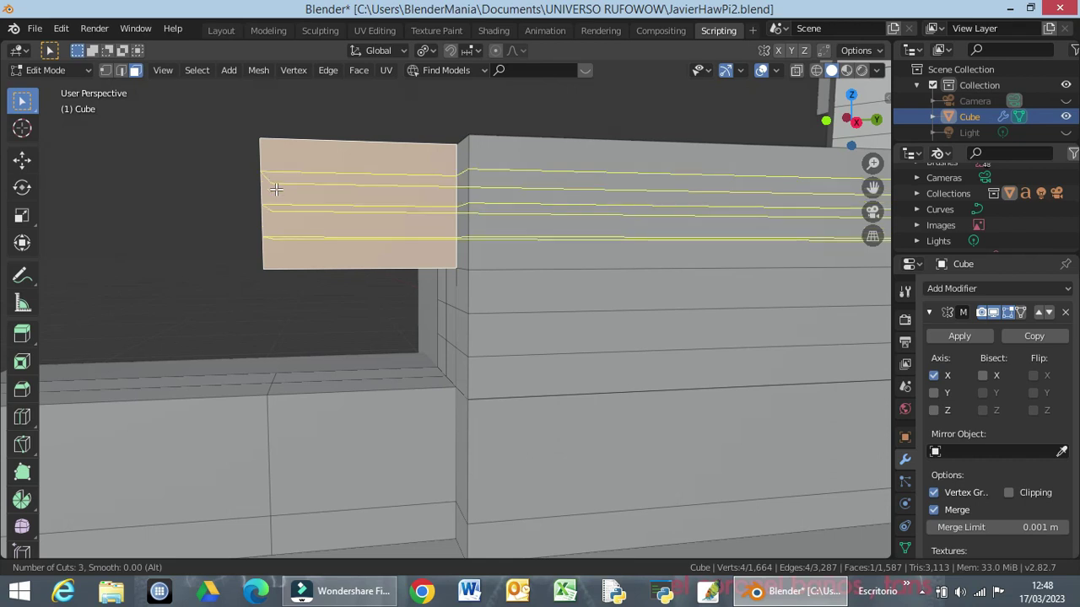
scroll(276, 189, up, 1)
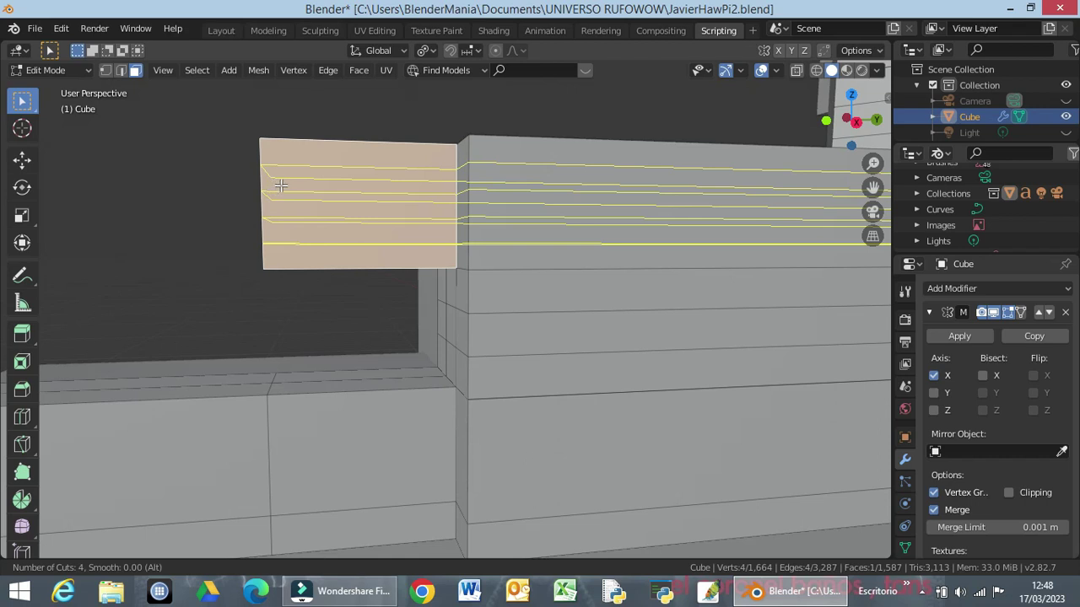
click(282, 185)
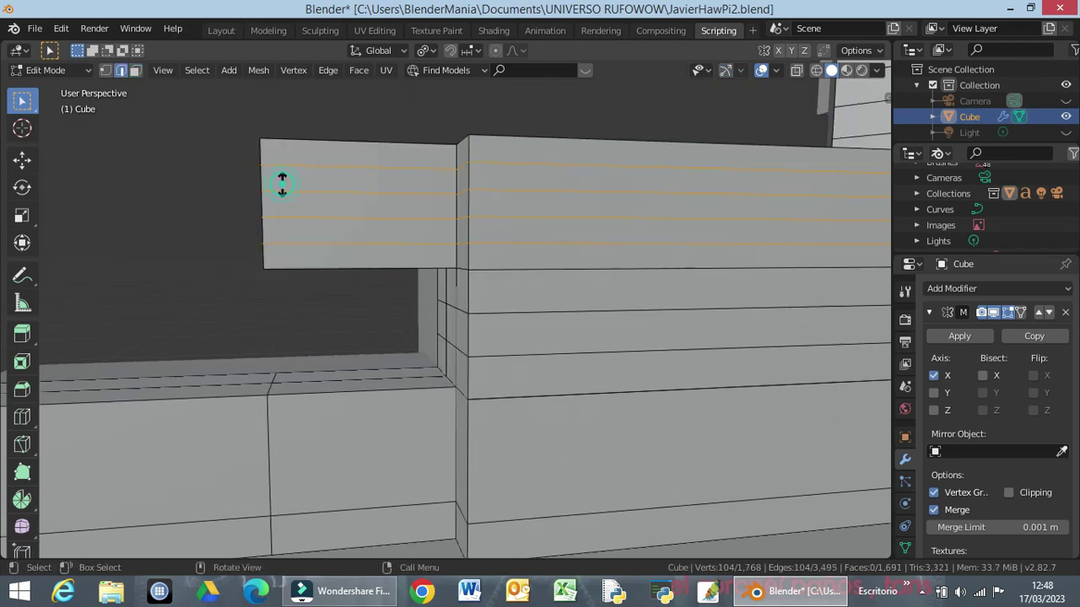
right_click(283, 185)
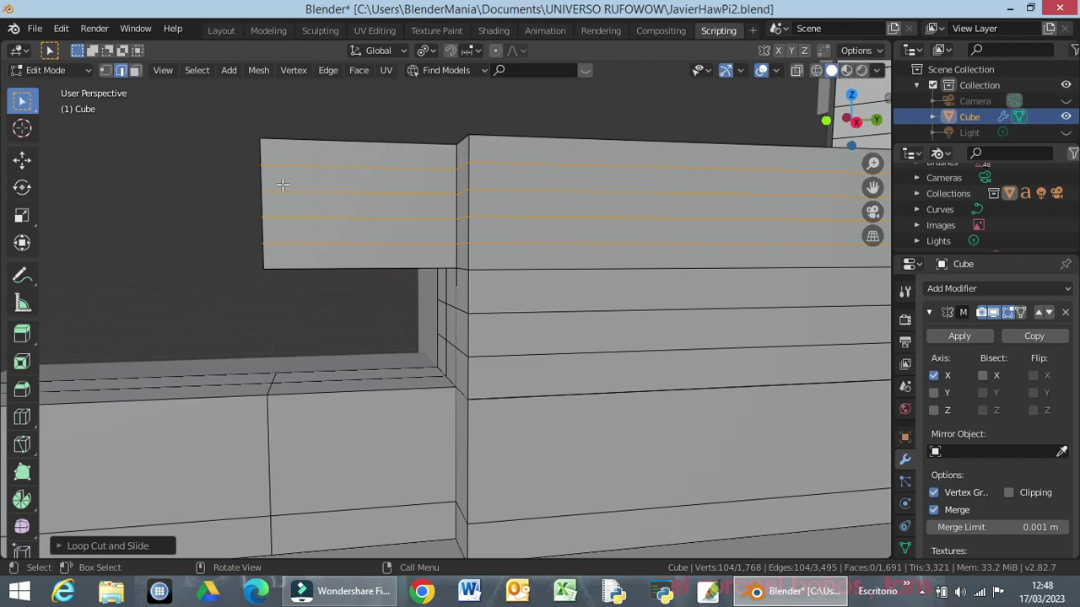
click(282, 185)
click(227, 181)
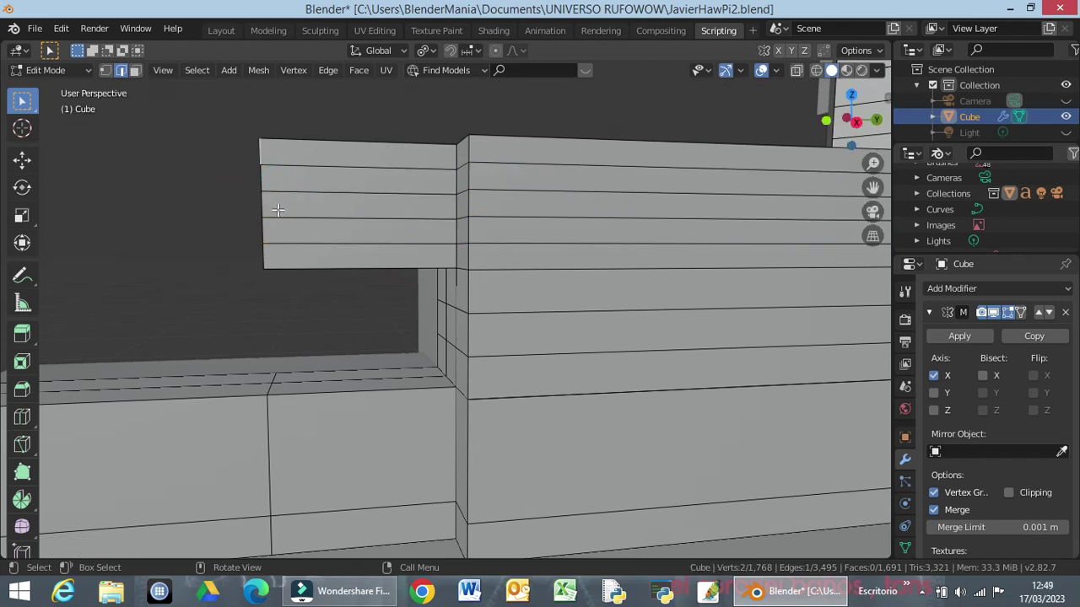
mouse_move(199, 211)
middle_down()
mouse_move(266, 215)
mouse_move(215, 210)
mouse_move(231, 210)
middle_up()
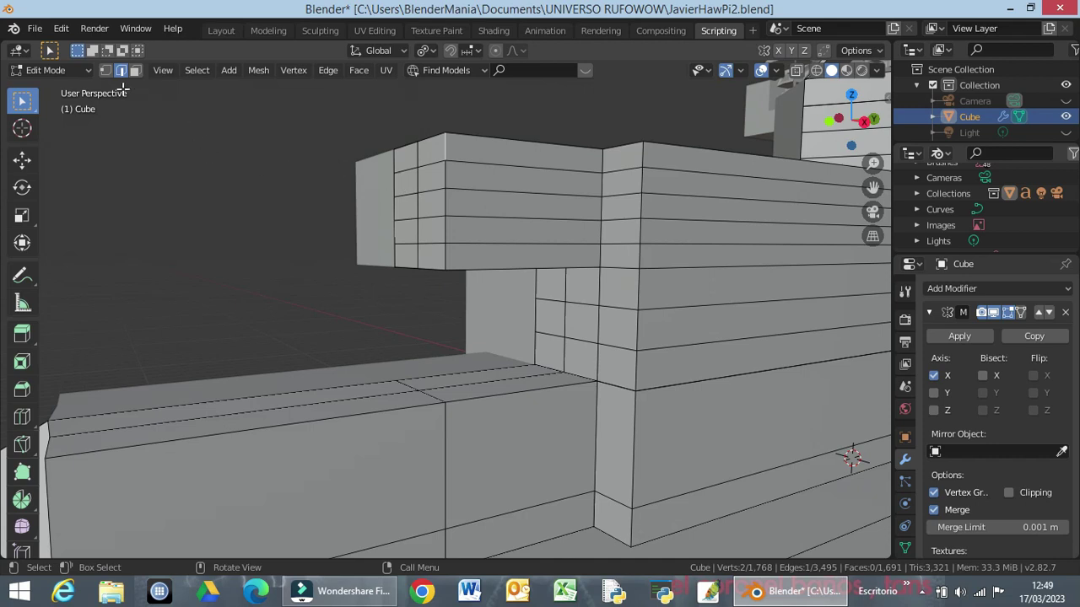
Step: Save the ship model with File > Save
click(35, 31)
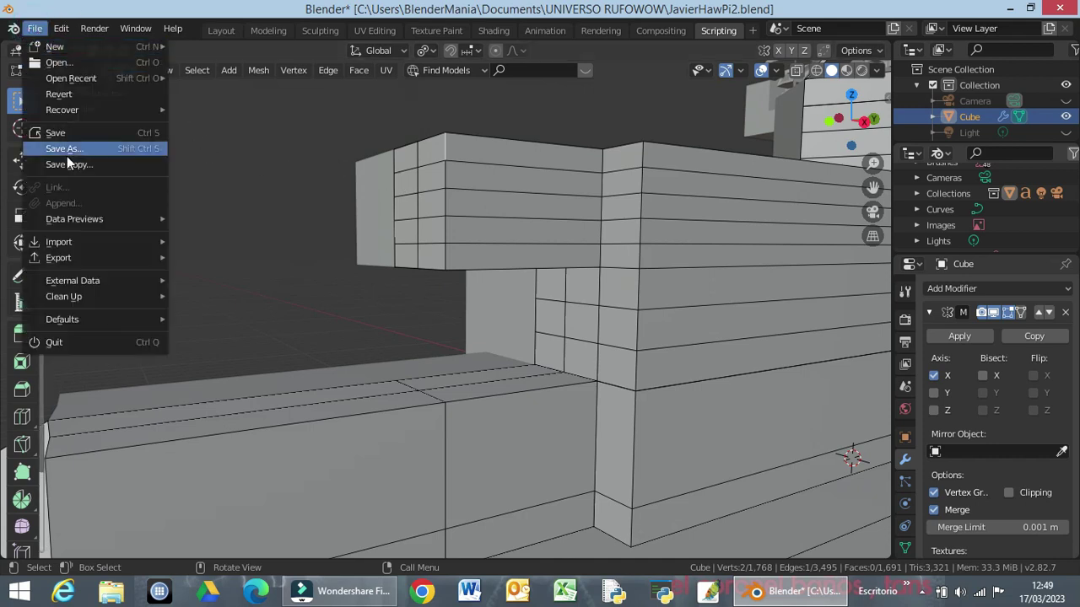
click(77, 136)
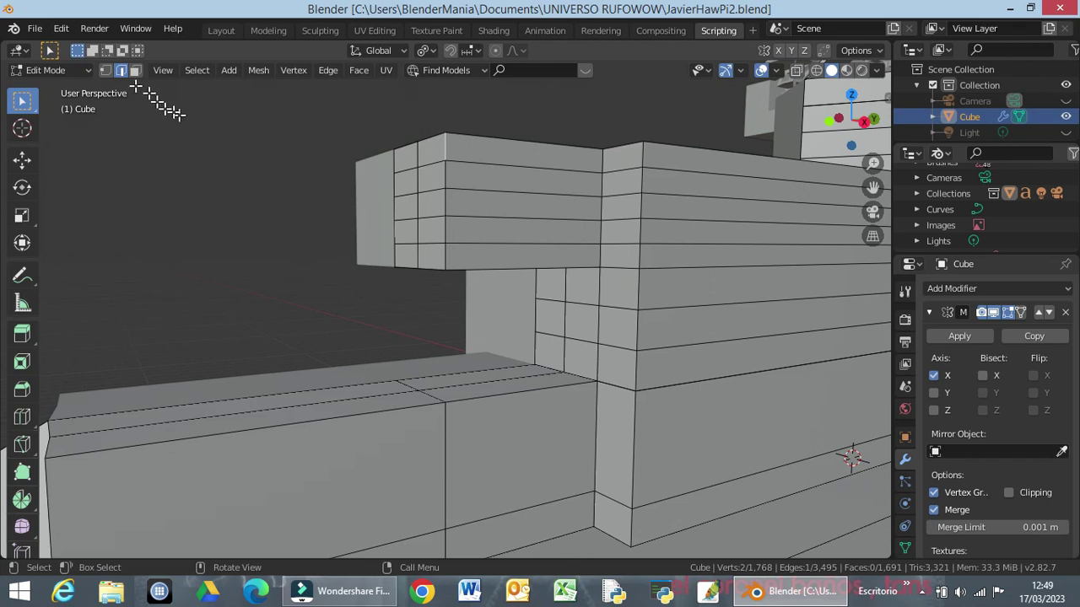
Step: In vertex mode, select vertices on the upper block's front and its top corner
click(104, 70)
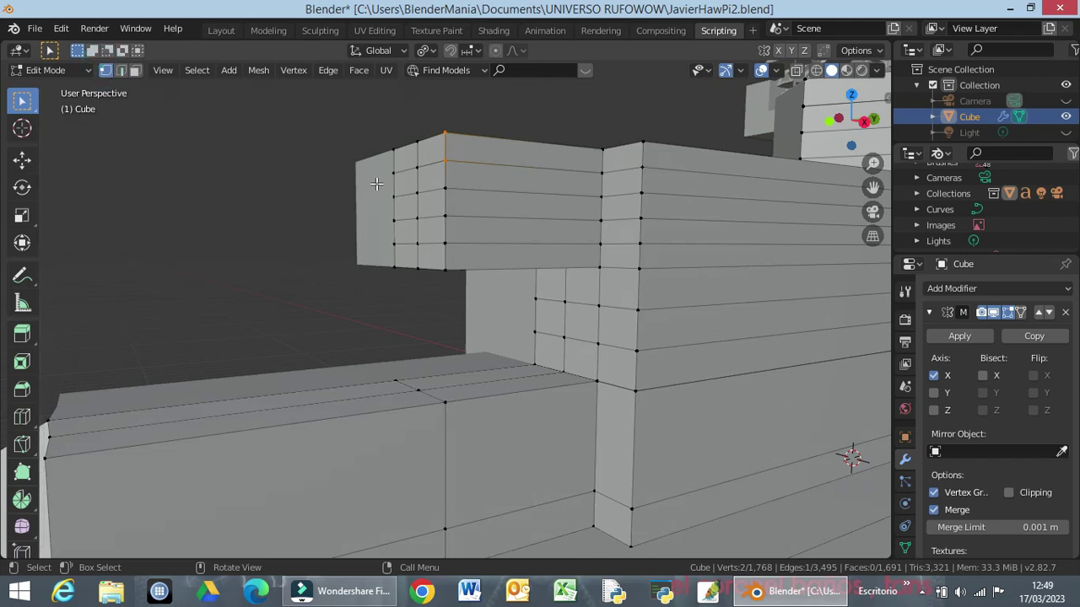
mouse_move(376, 184)
mouse_down()
mouse_move(455, 250)
mouse_move(461, 224)
mouse_up()
click(430, 172)
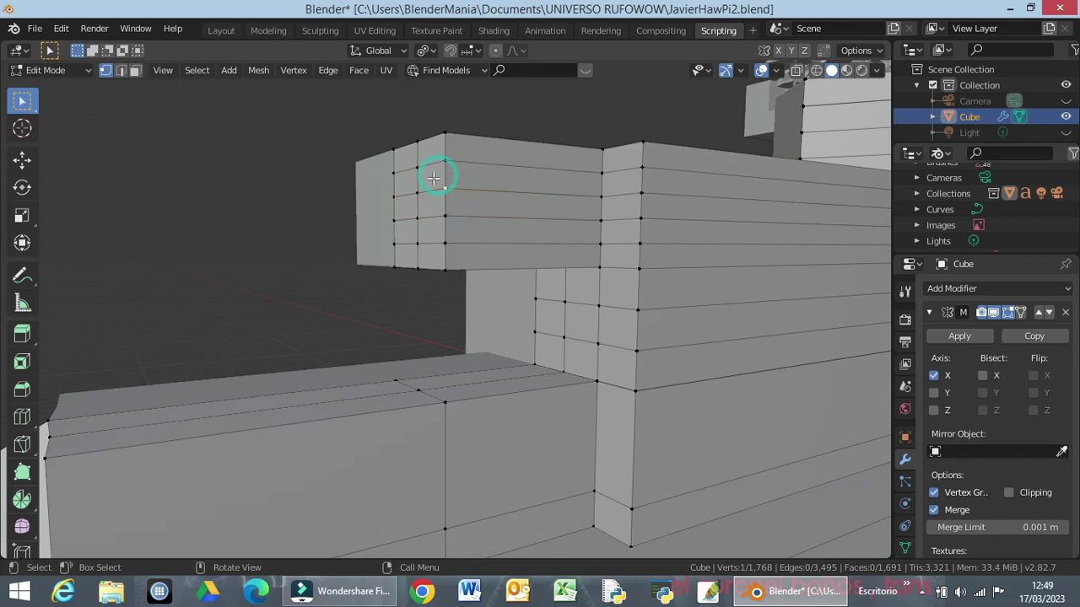
click(449, 102)
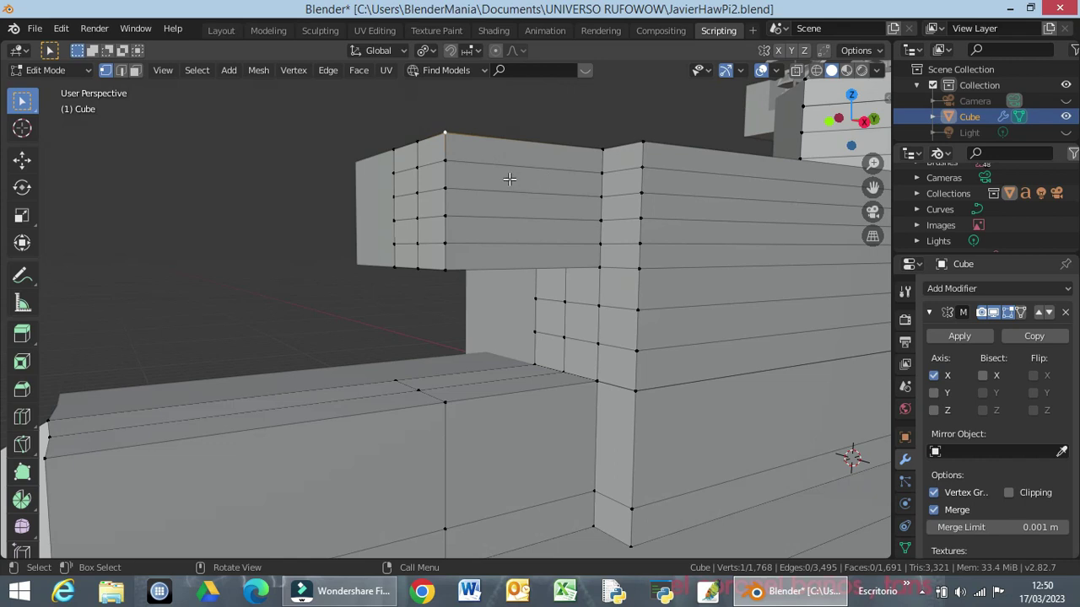
Step: In face mode, cut two horizontal edge loops across the upper block, the first near its top
click(134, 70)
key(ctrl+r)
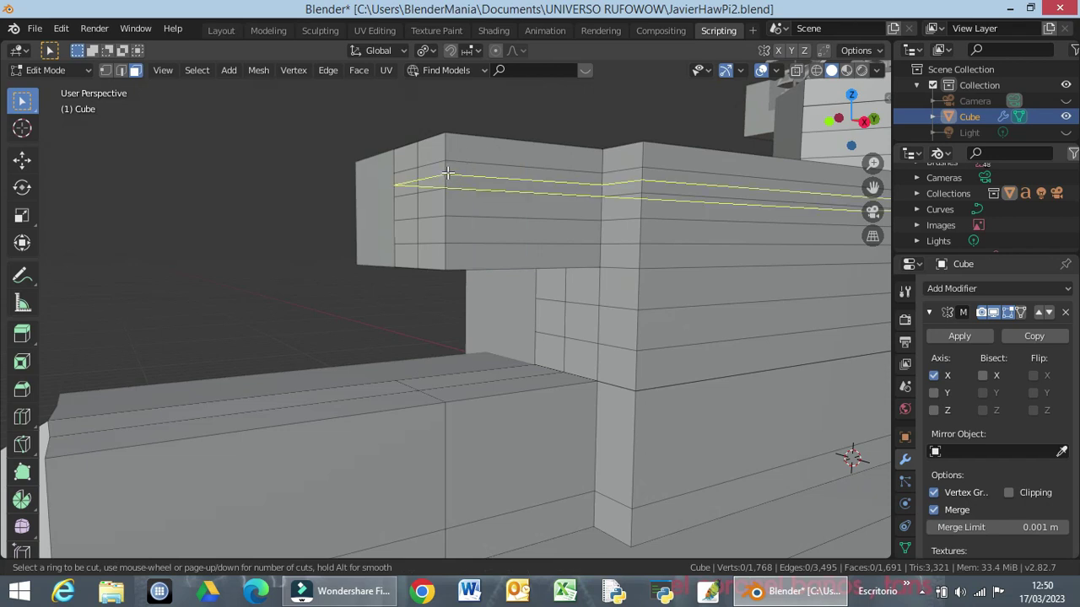
click(448, 172)
click(442, 124)
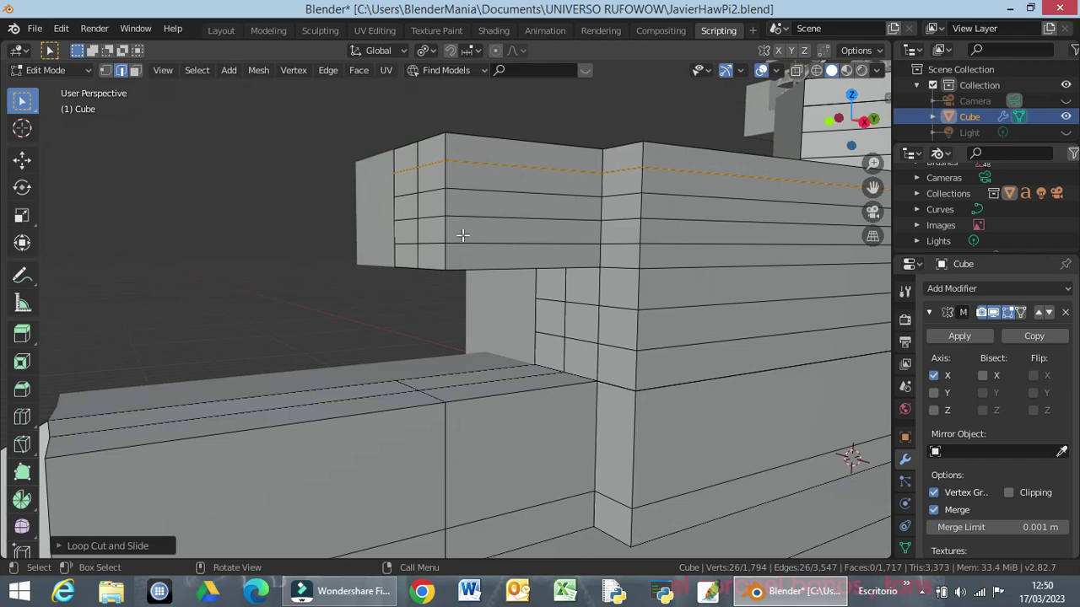
key(ctrl+r)
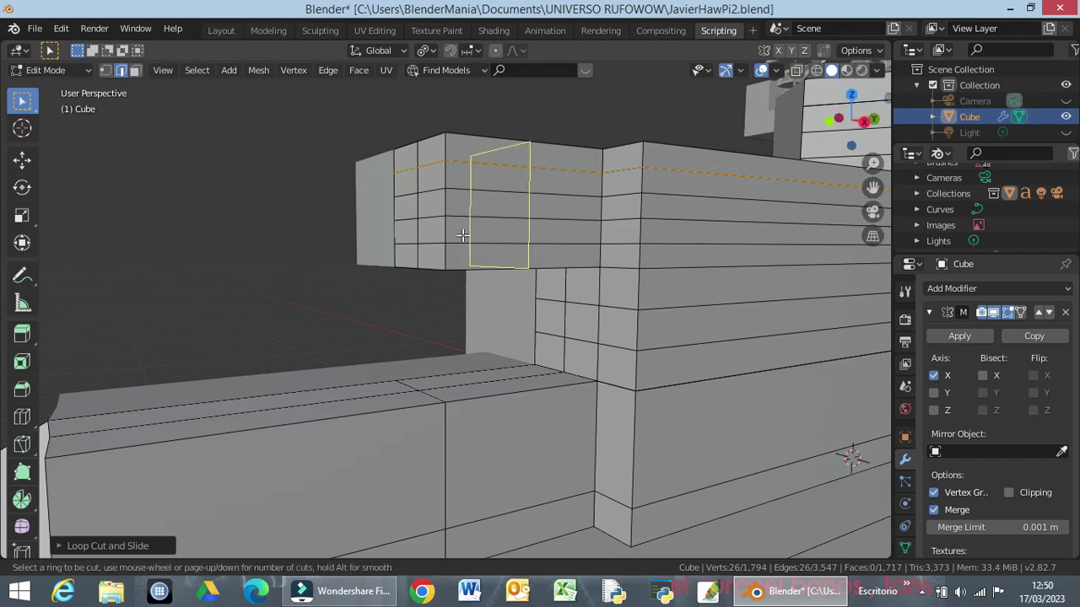
click(442, 234)
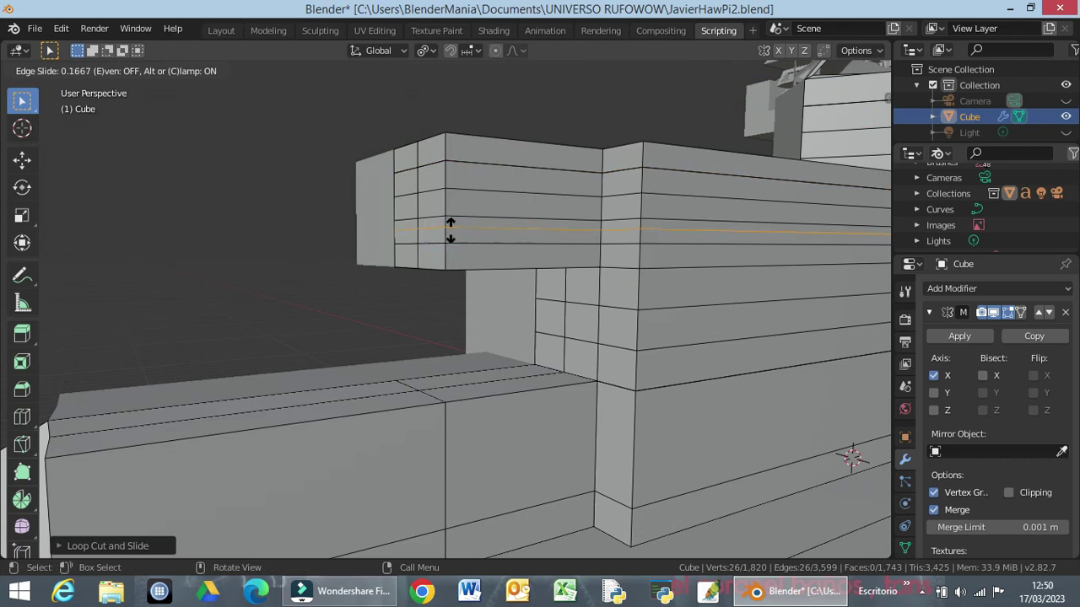
Step: Settle the second loop near the block's bottom and box-select the two faces below the top deck
click(439, 270)
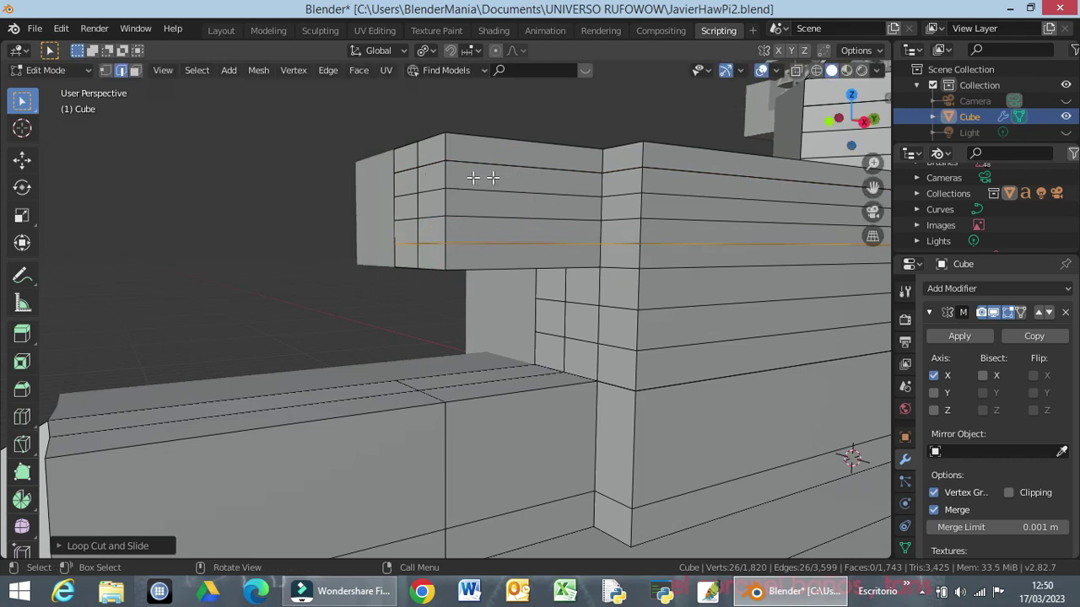
click(443, 244)
click(105, 70)
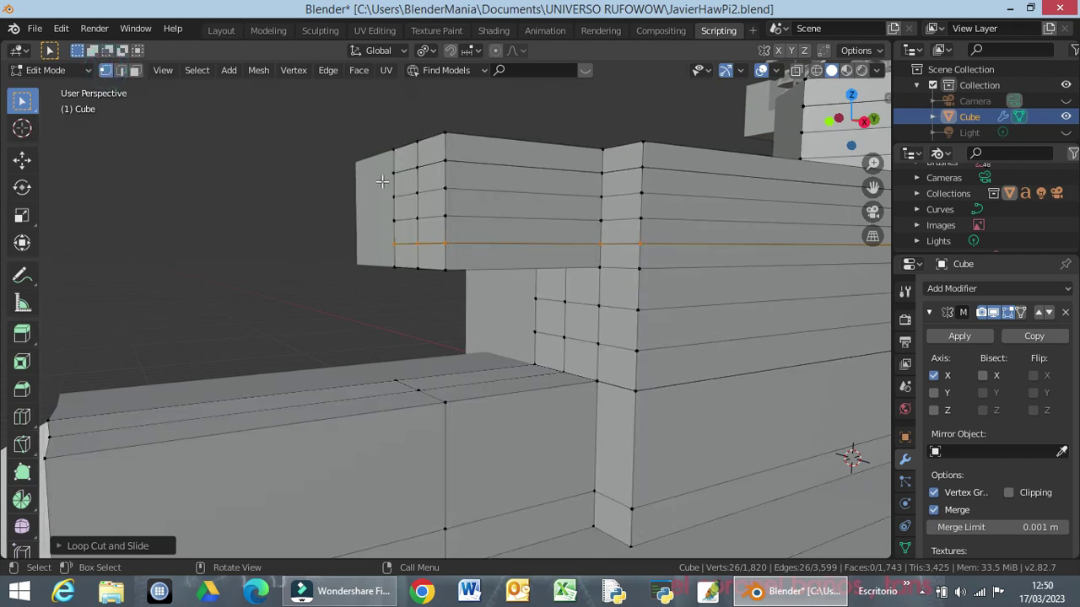
drag(385, 181, 449, 230)
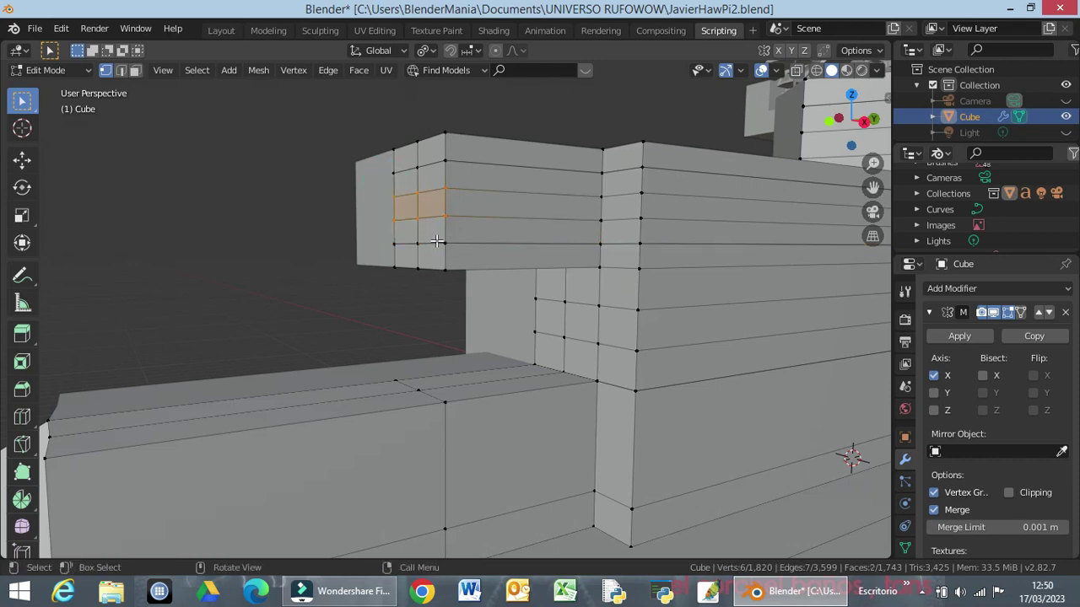
Step: Push the selected faces back about 3.3 m along Y, then select the edge under the top deck
key(g)
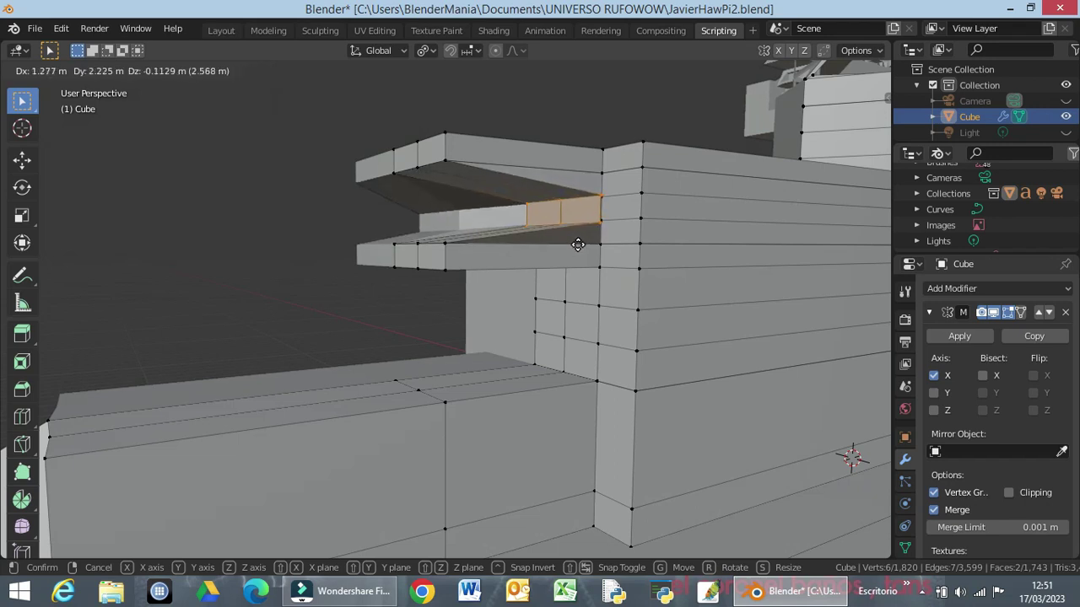
key(y)
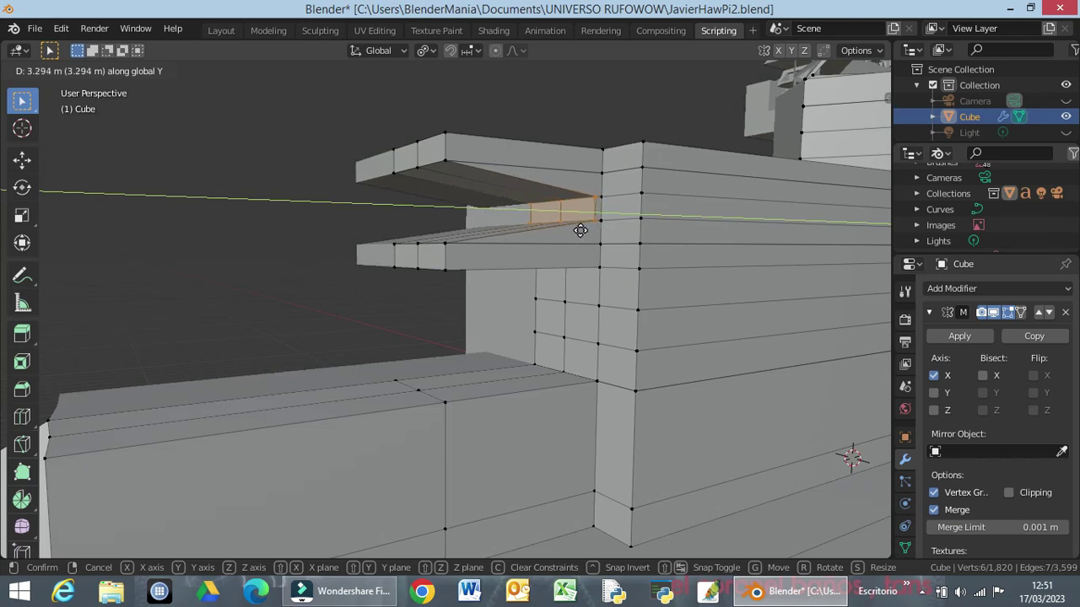
click(580, 229)
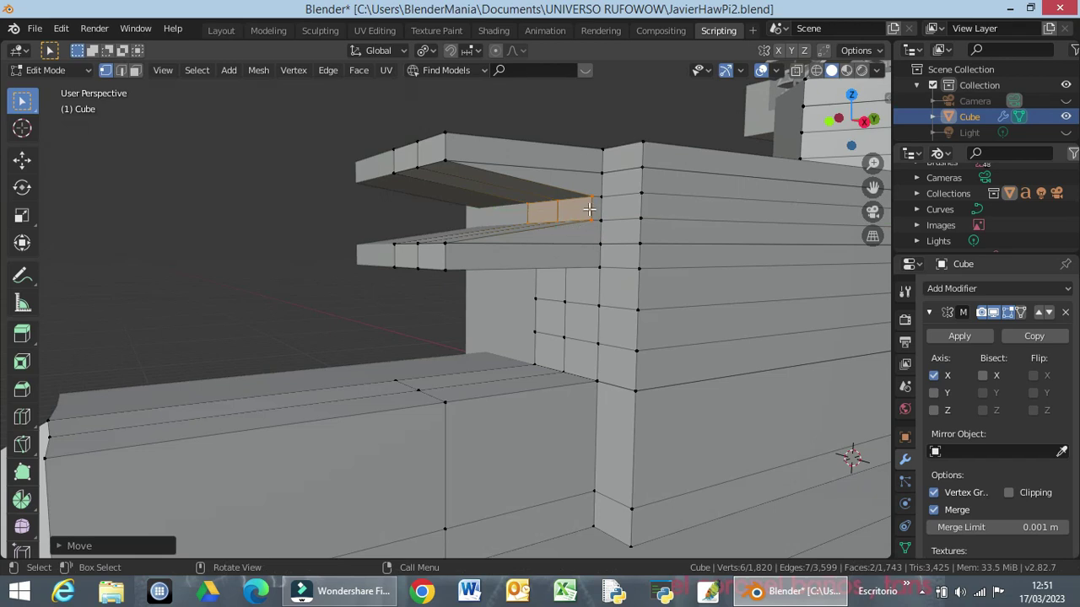
click(312, 218)
drag(517, 194, 595, 202)
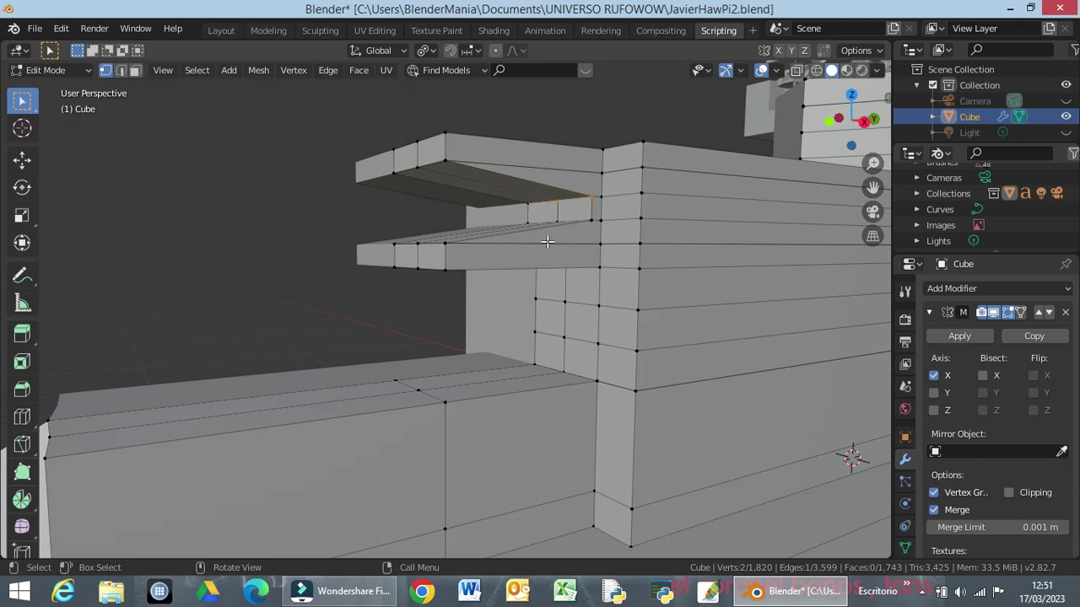
Step: Move the edges beneath the top deck overhang vertically up to its underside
key(g)
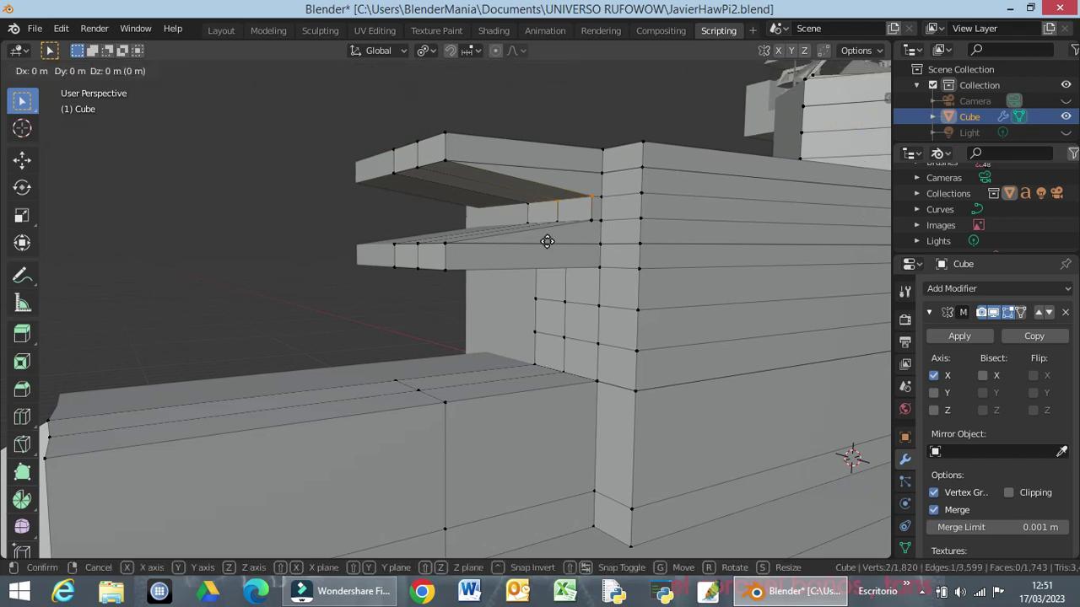
key(z)
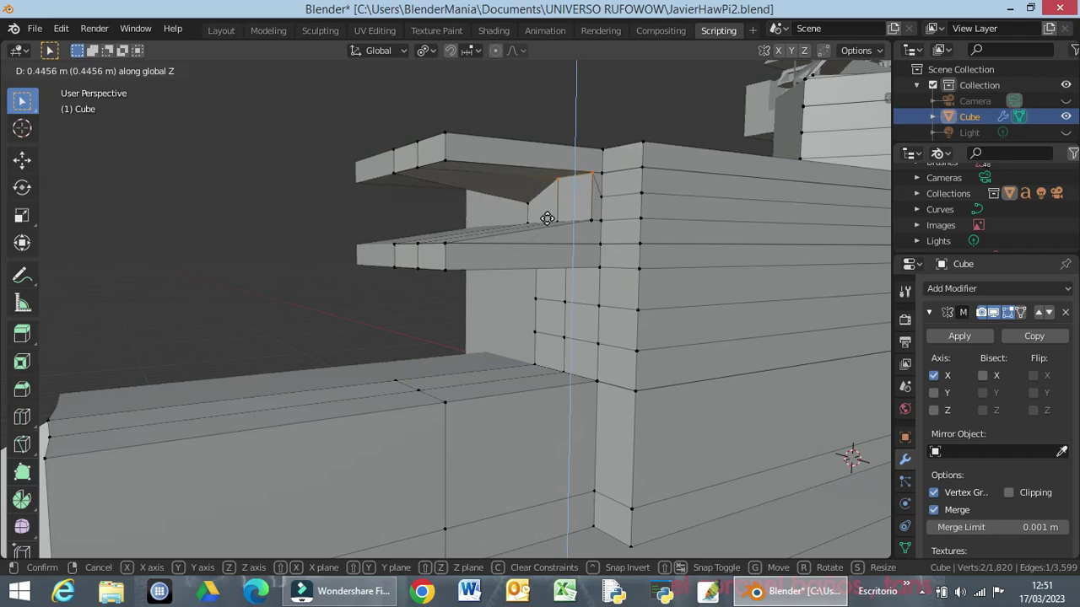
click(547, 218)
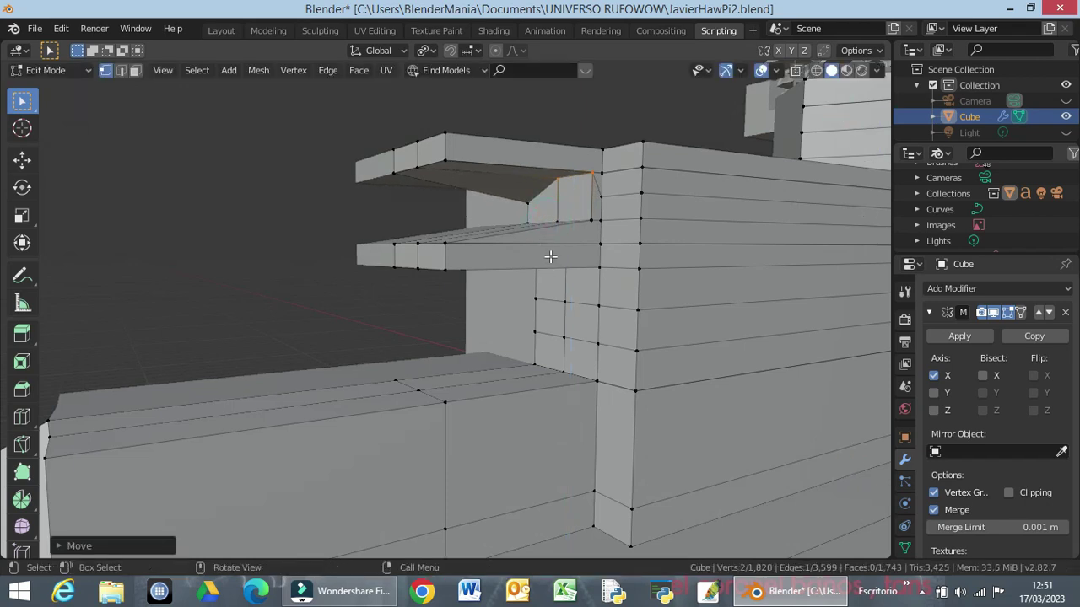
key(ctrl+z)
click(514, 197)
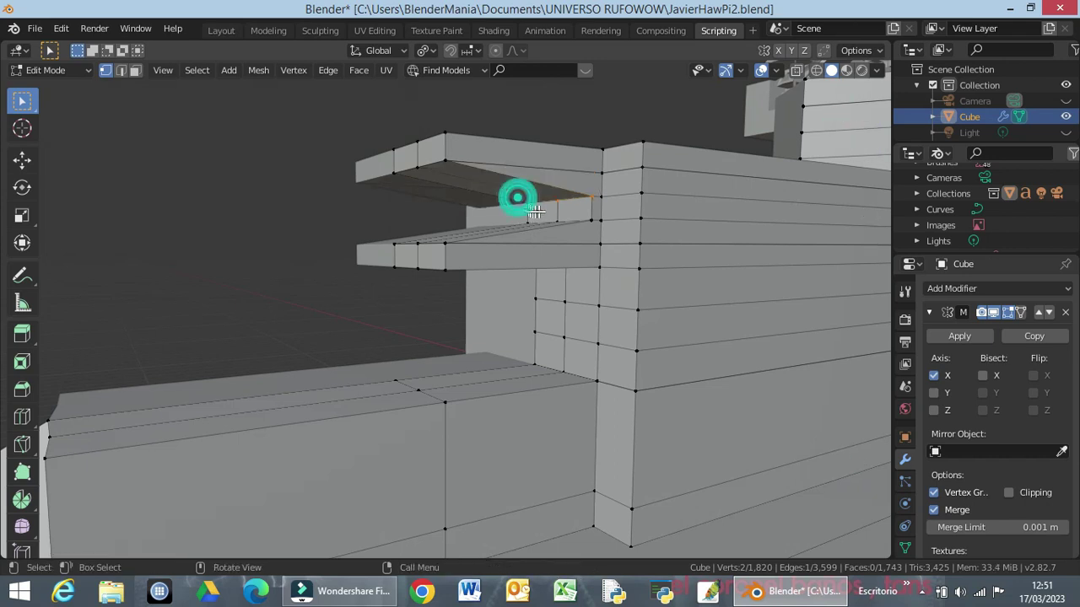
drag(517, 193, 594, 211)
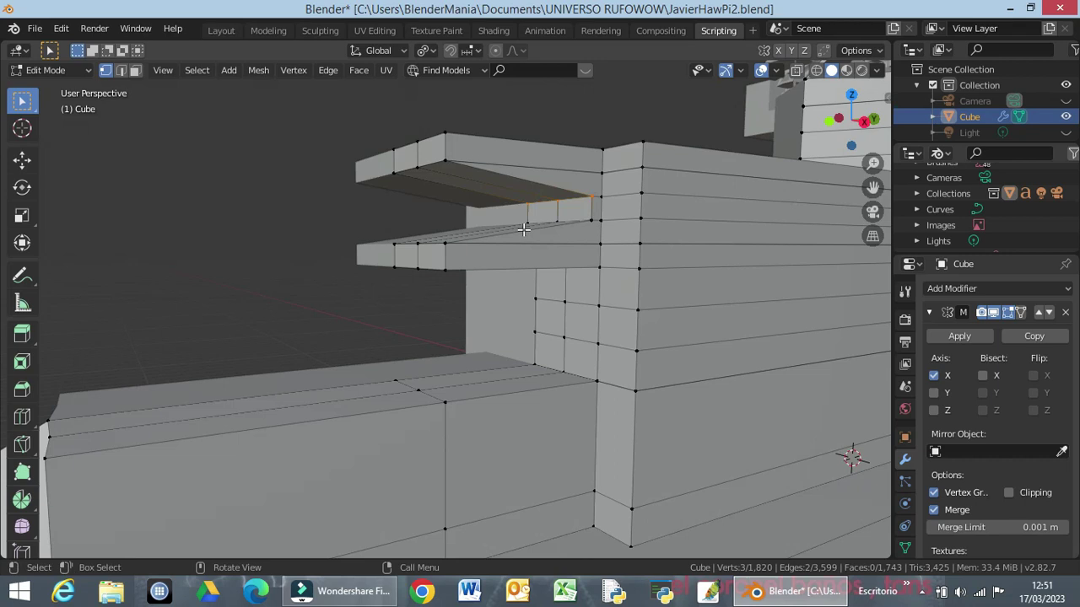
key(g)
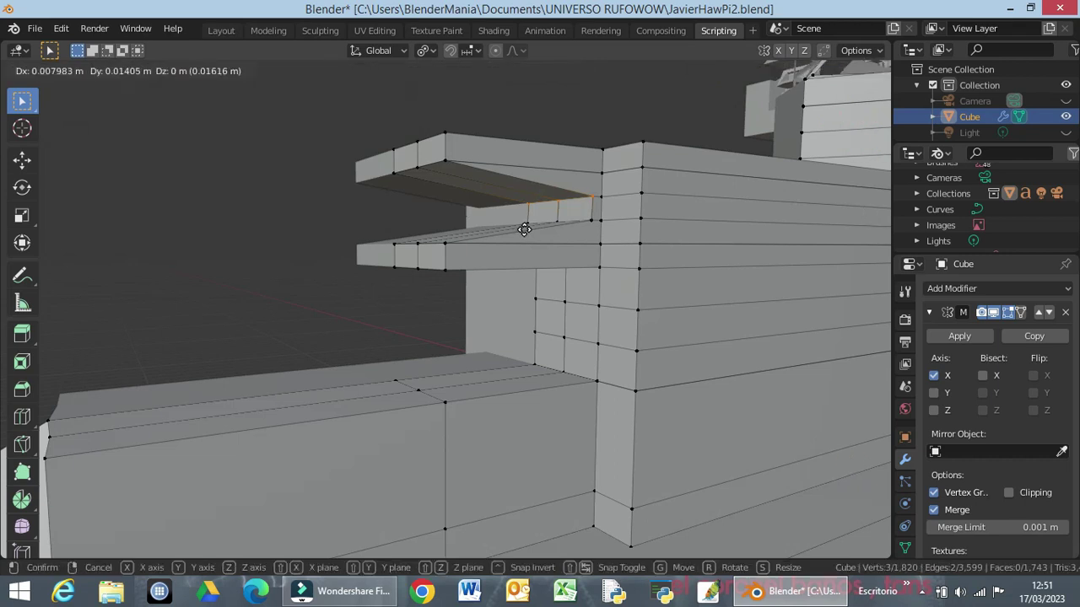
key(z)
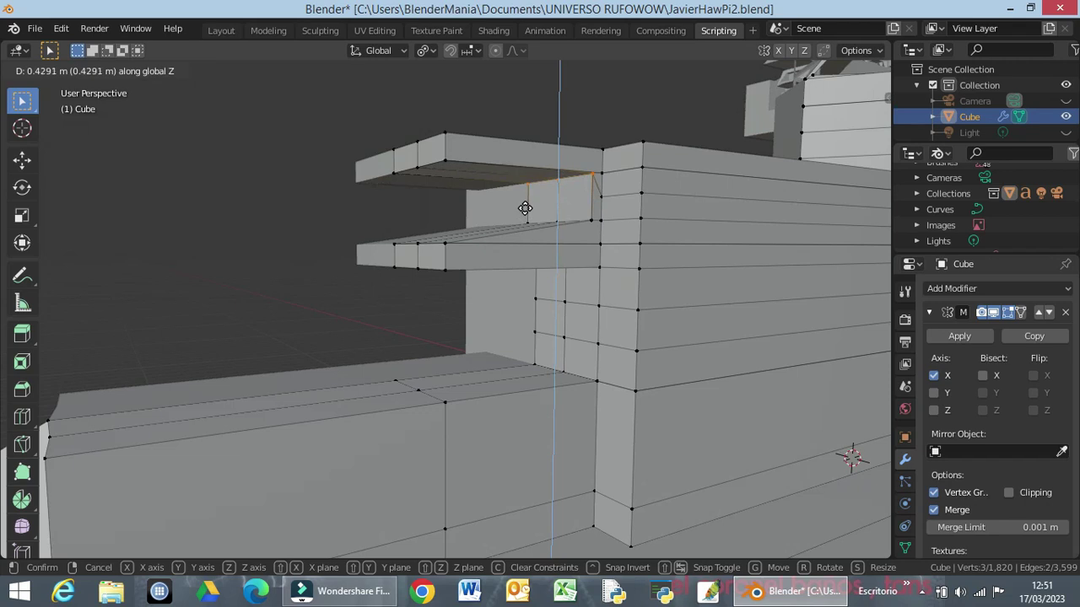
click(525, 208)
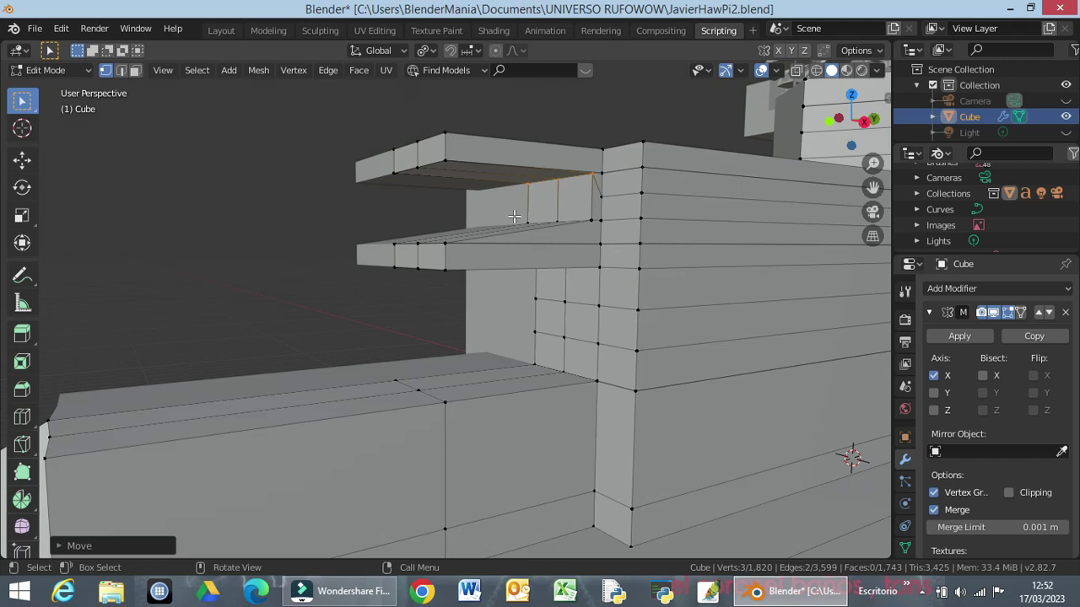
Step: Lower the edge between the two overhangs about 0.43 m along Z to meet the lower deck
click(447, 210)
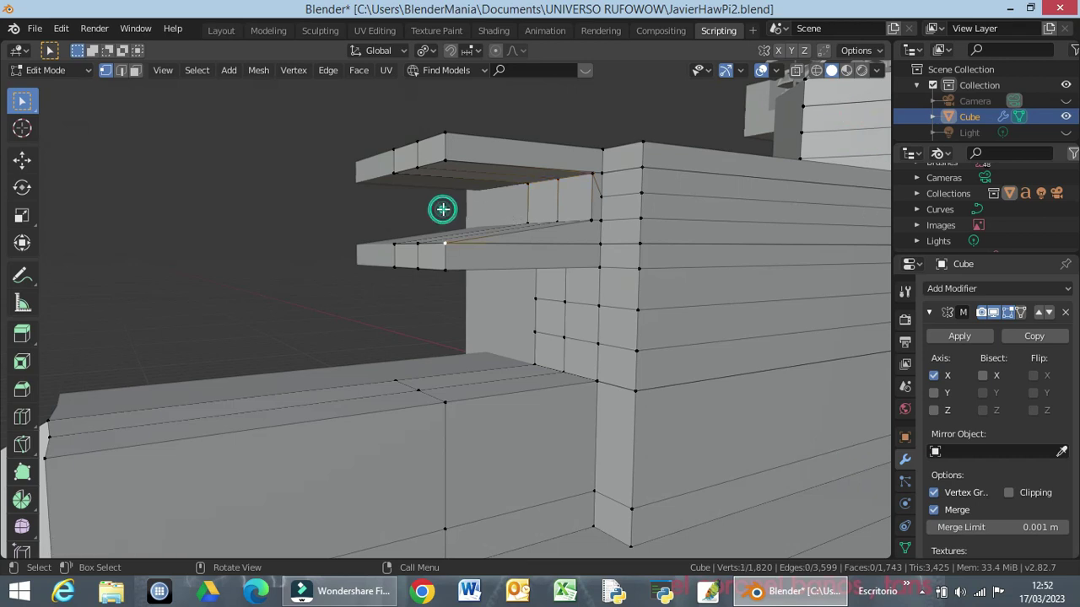
drag(514, 215, 592, 228)
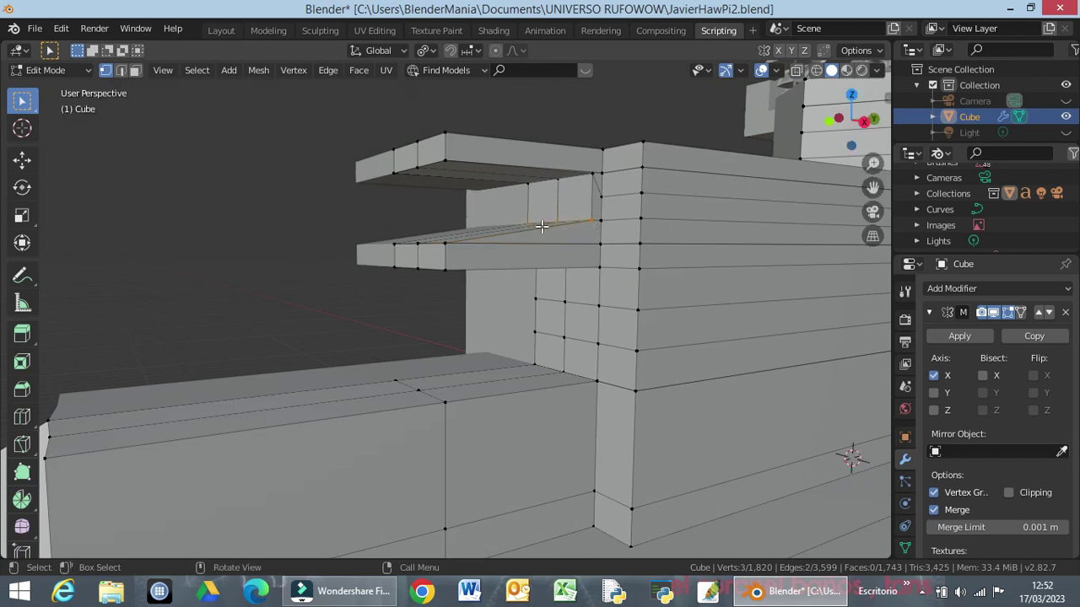
key(g)
key(z)
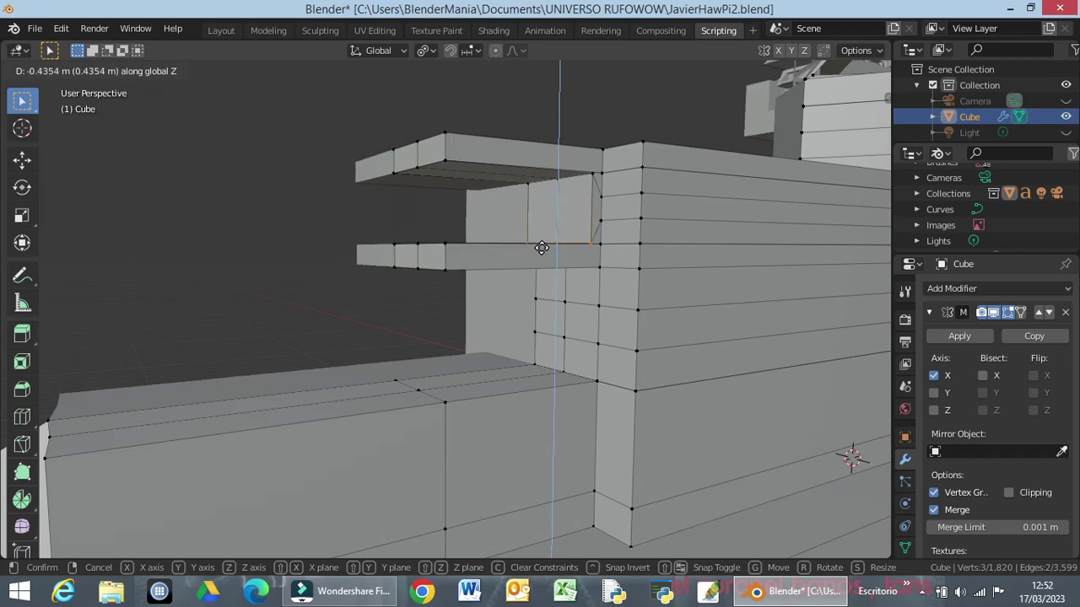
click(540, 247)
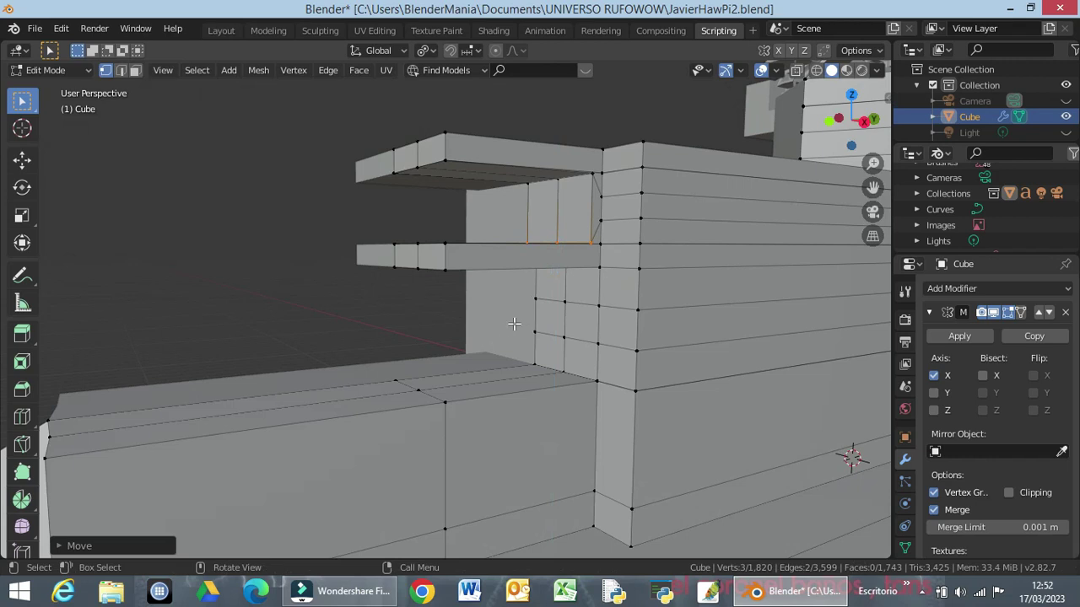
mouse_move(485, 330)
middle_down()
mouse_move(458, 326)
mouse_move(477, 325)
mouse_move(487, 357)
mouse_move(456, 340)
mouse_move(468, 340)
mouse_move(429, 337)
mouse_move(575, 341)
mouse_move(434, 343)
mouse_move(509, 333)
mouse_move(475, 331)
middle_up()
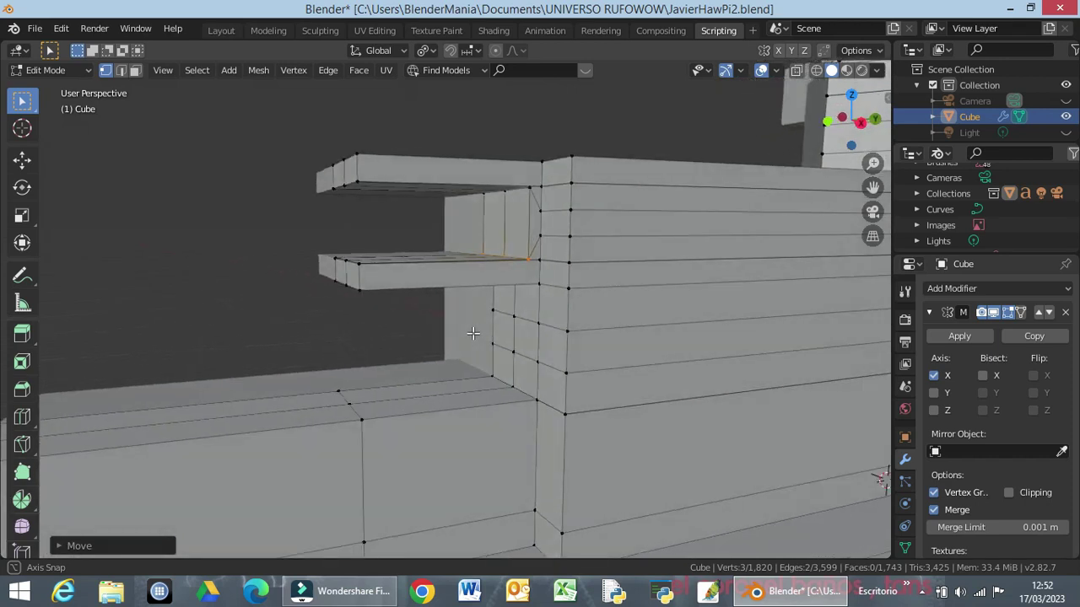
click(536, 253)
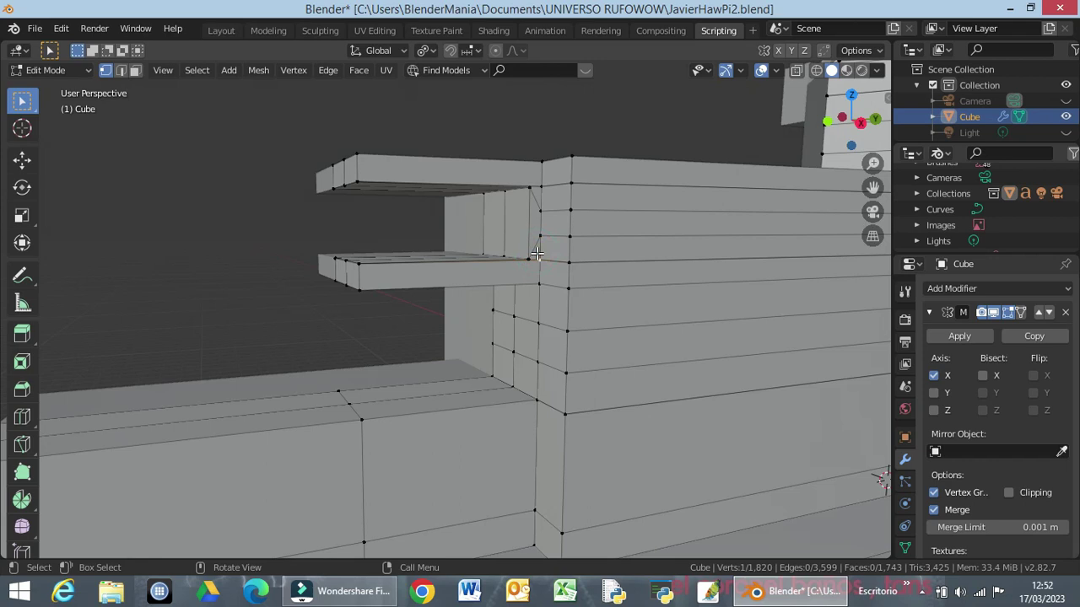
click(133, 73)
click(536, 194)
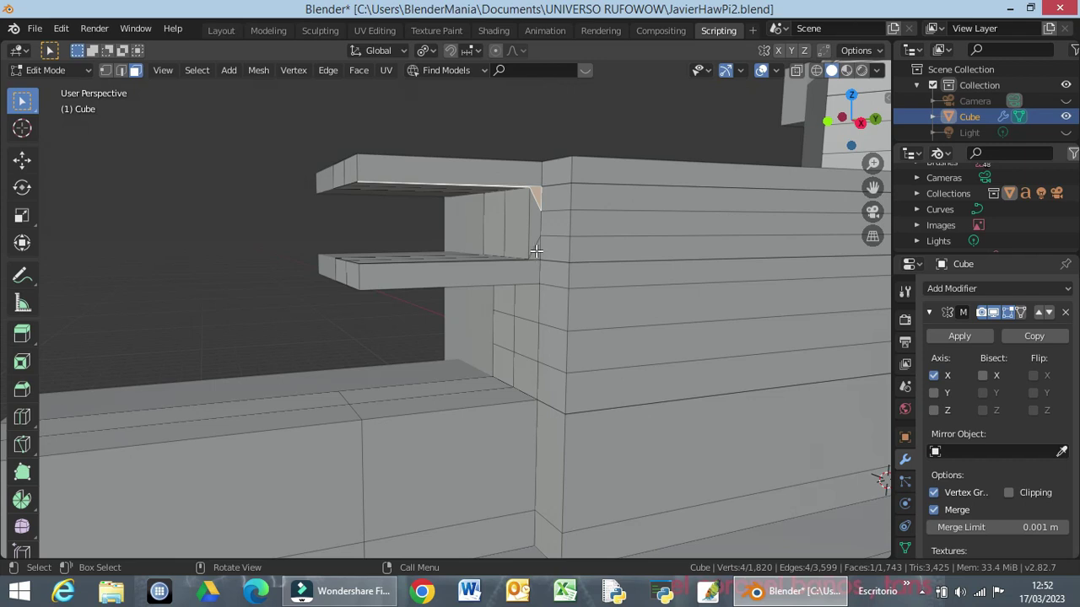
shift+click(536, 249)
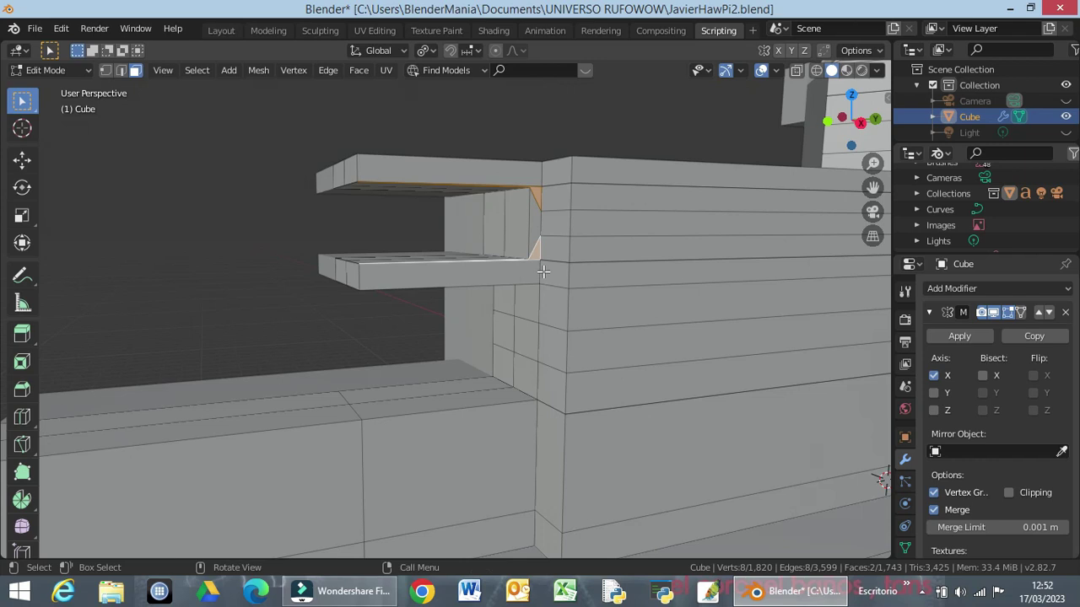
key(e)
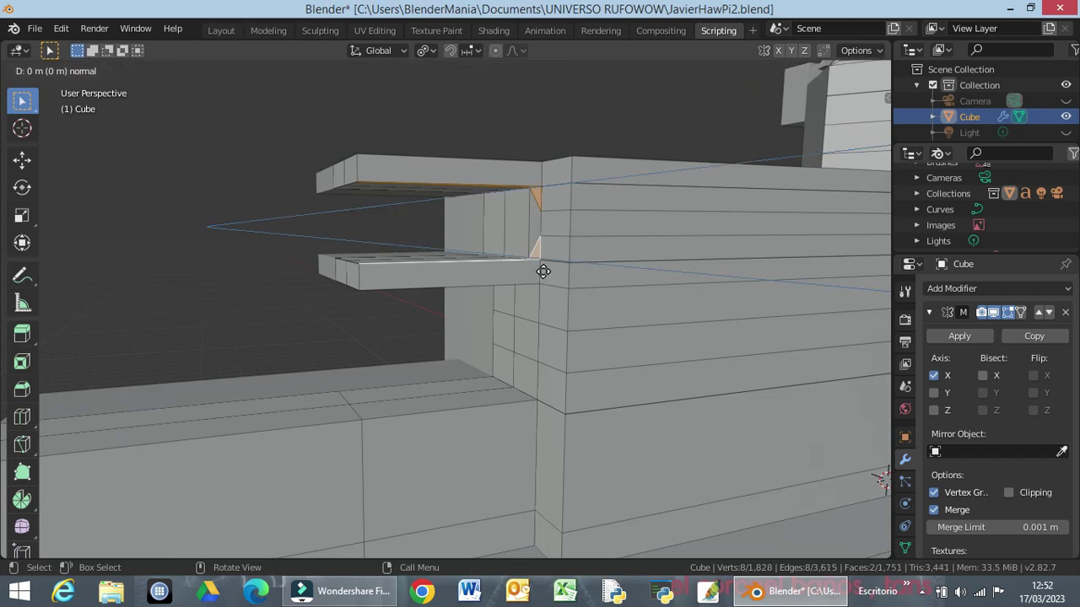
key(x)
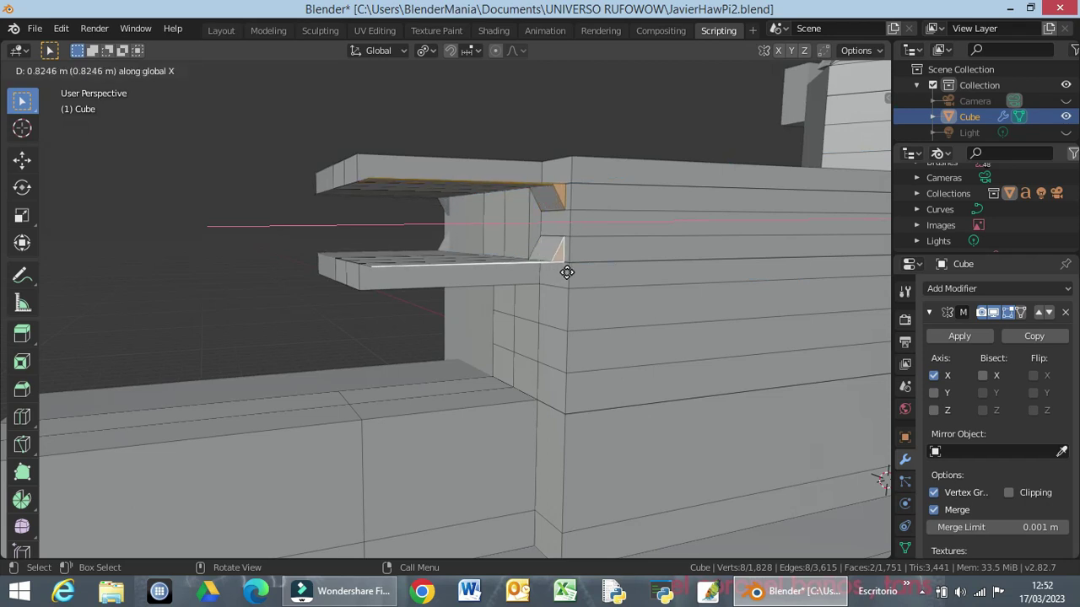
click(561, 273)
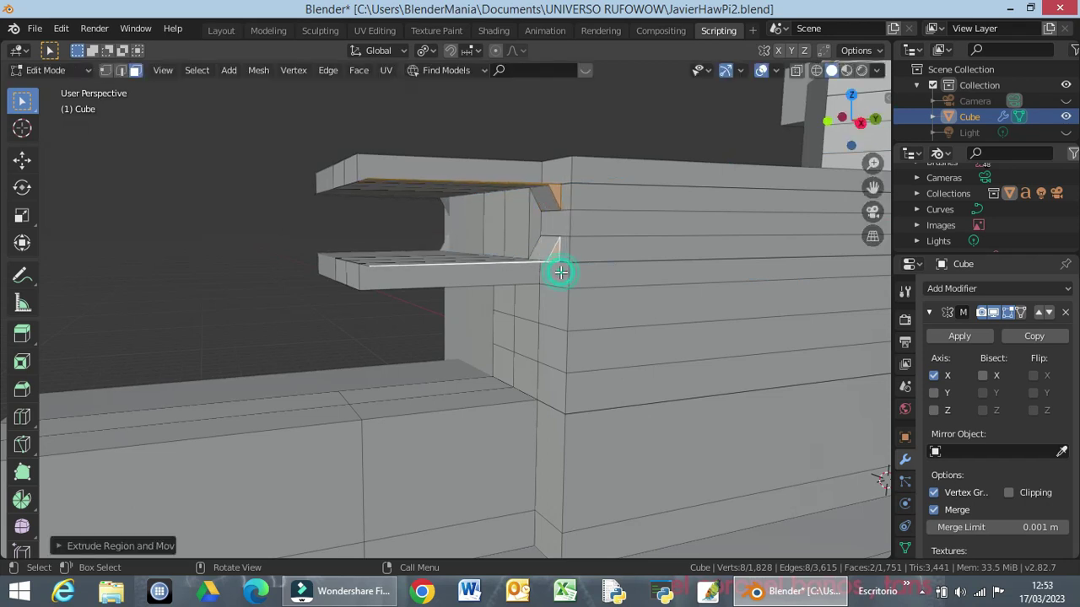
mouse_move(553, 312)
middle_down()
mouse_move(656, 314)
mouse_move(556, 329)
mouse_move(531, 320)
mouse_move(530, 305)
middle_up()
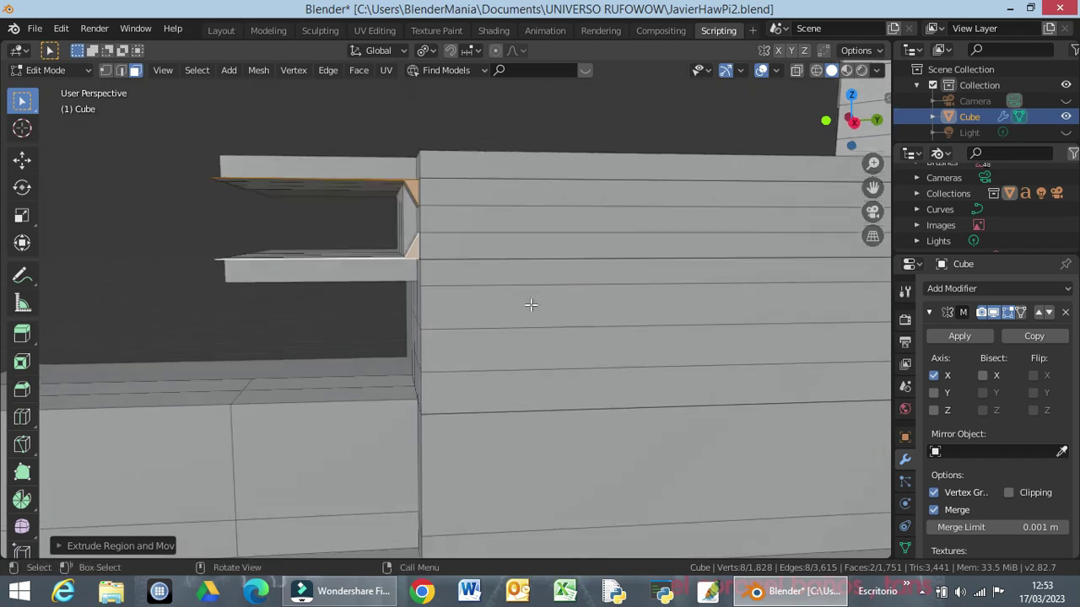
key(ctrl+z)
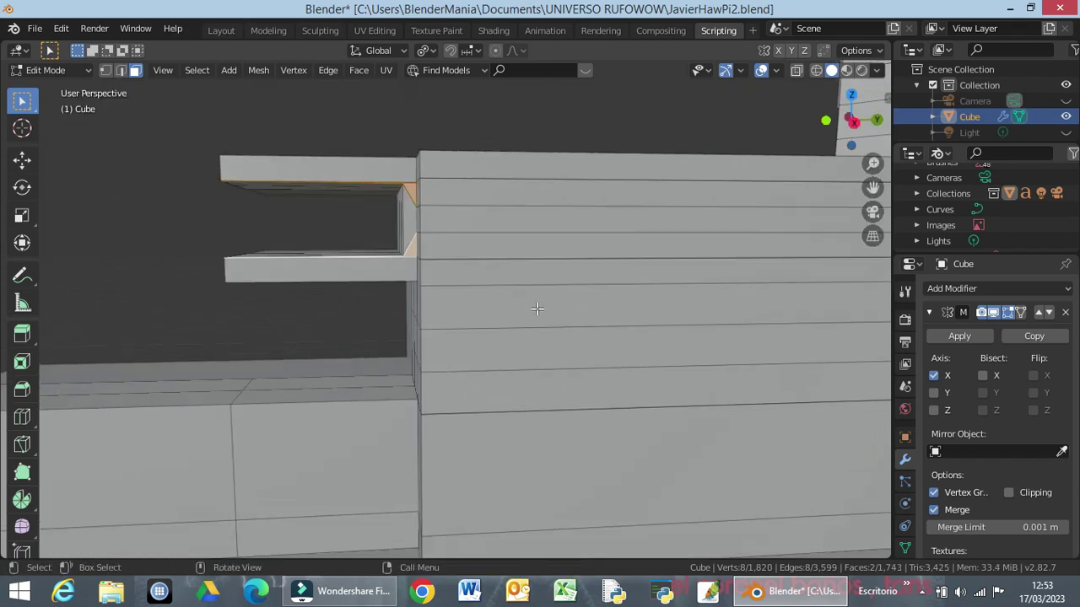
middle_drag(536, 309, 579, 318)
scroll(579, 318, down, 3)
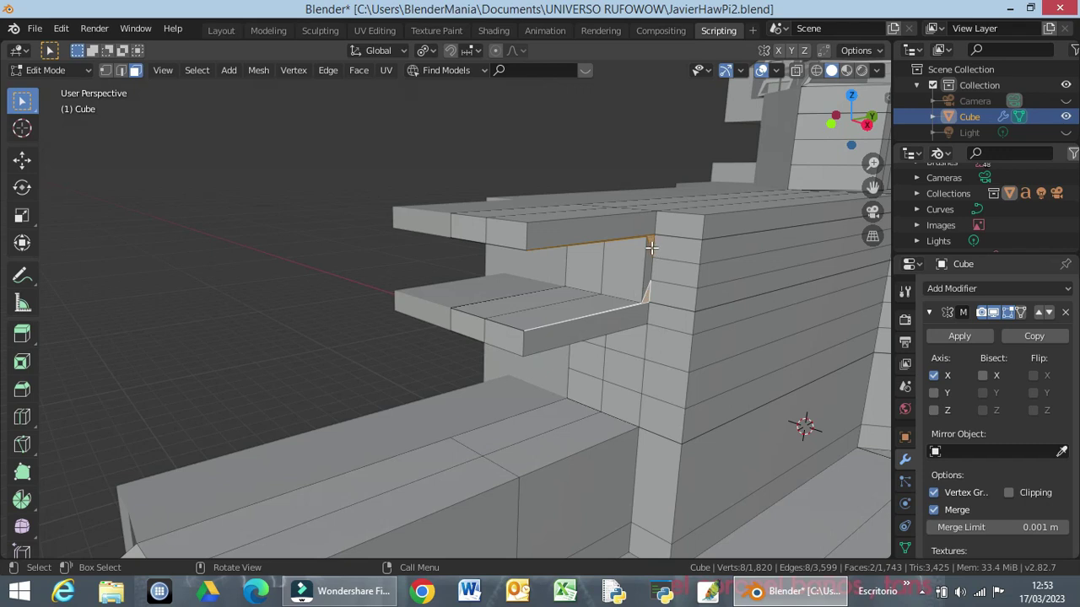
click(381, 329)
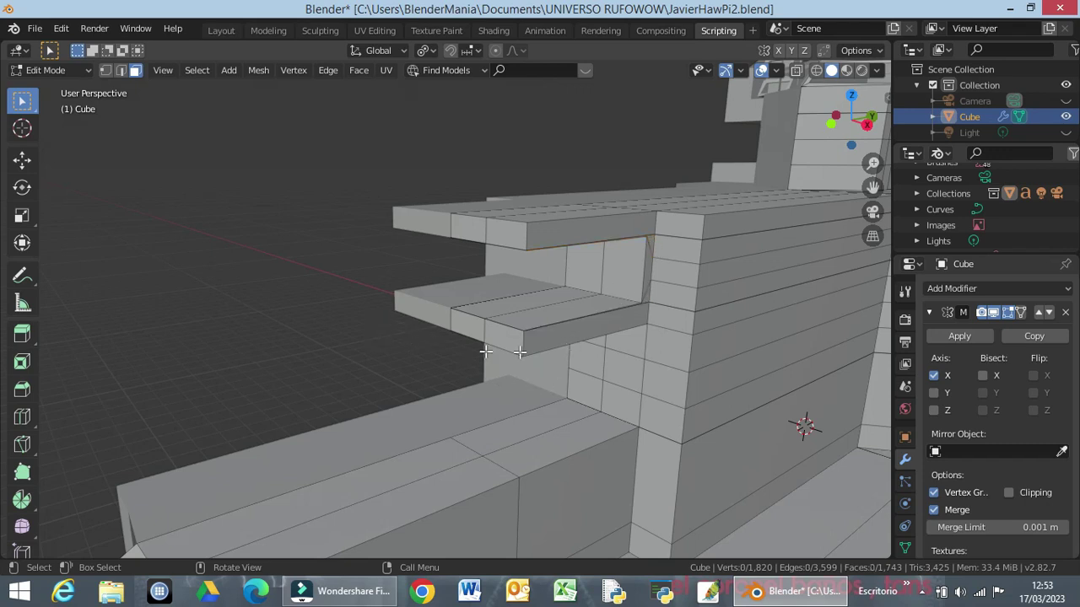
mouse_move(520, 352)
middle_down()
mouse_move(691, 346)
mouse_move(597, 326)
mouse_move(590, 334)
middle_up()
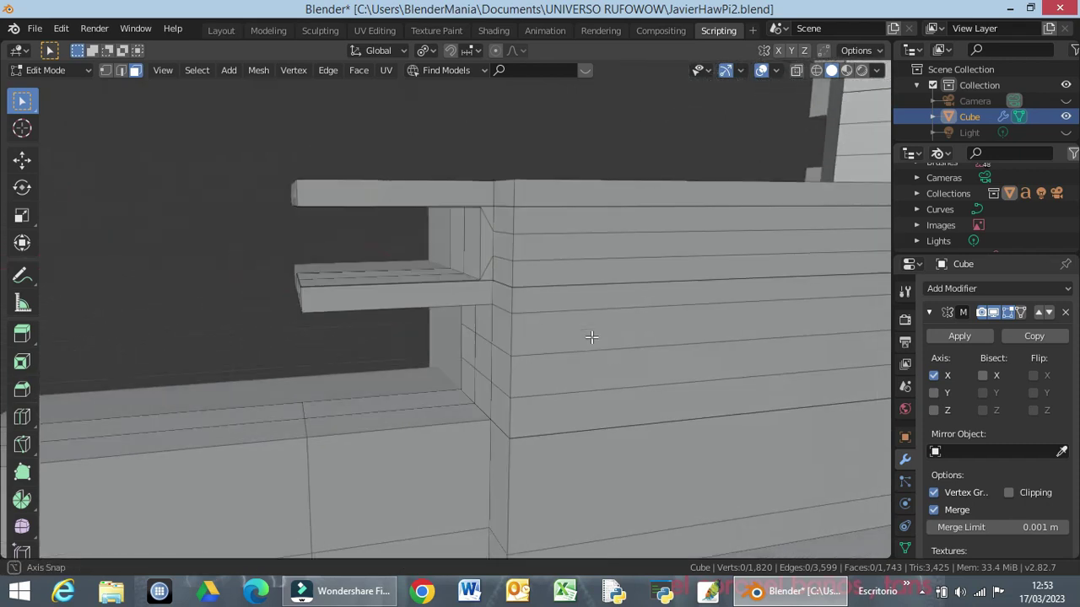
click(480, 200)
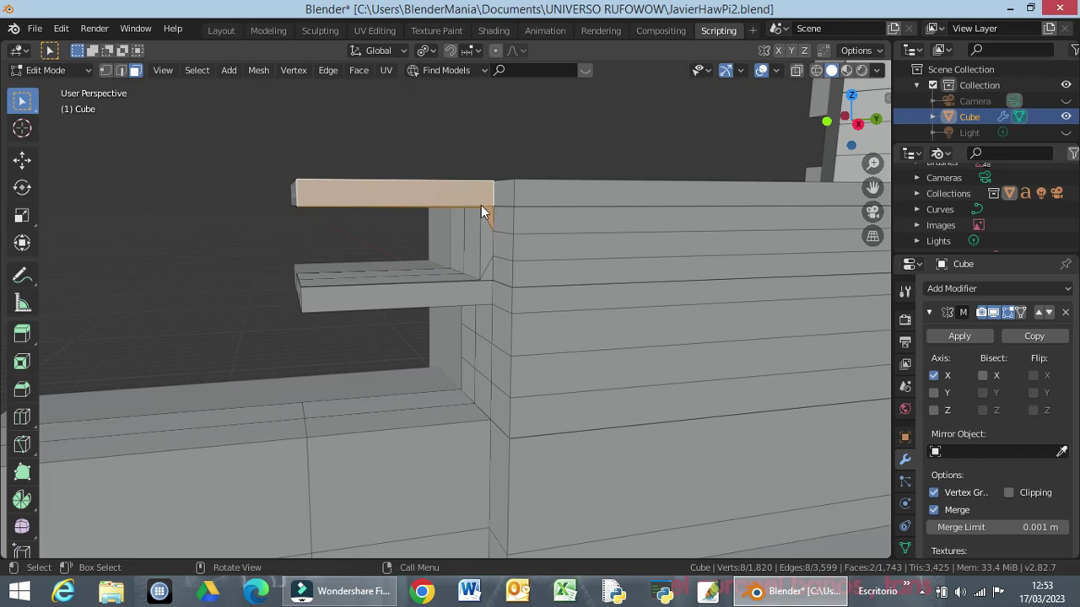
key(x)
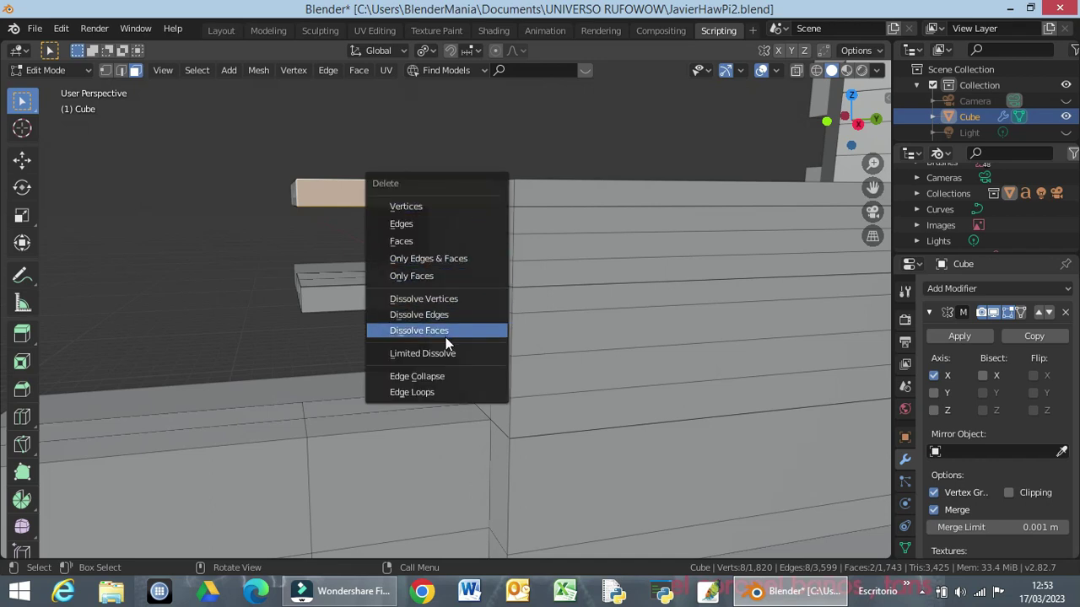
click(447, 354)
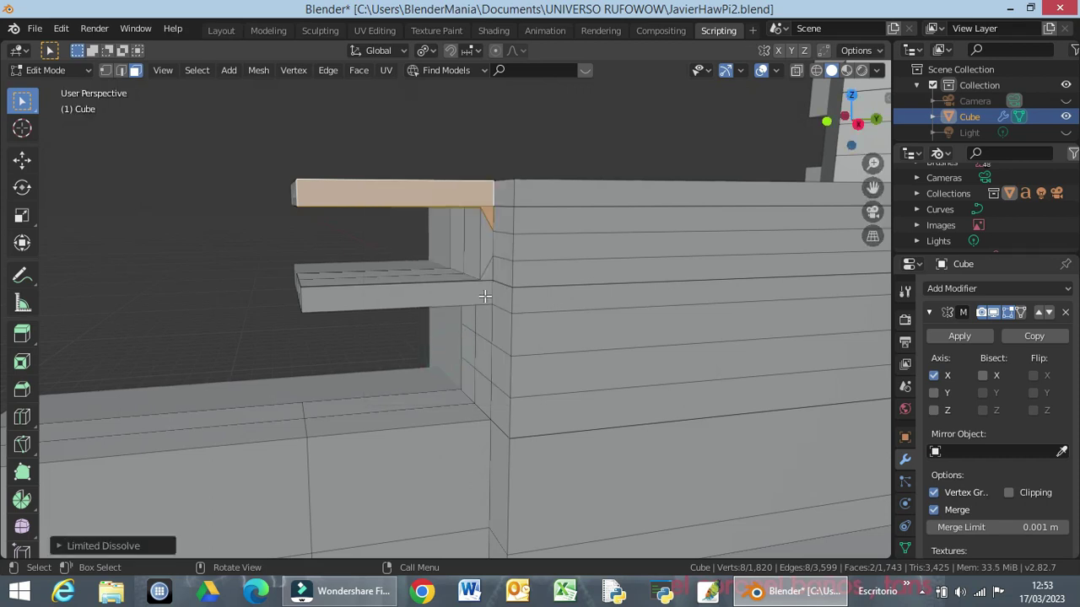
key(ctrl+z)
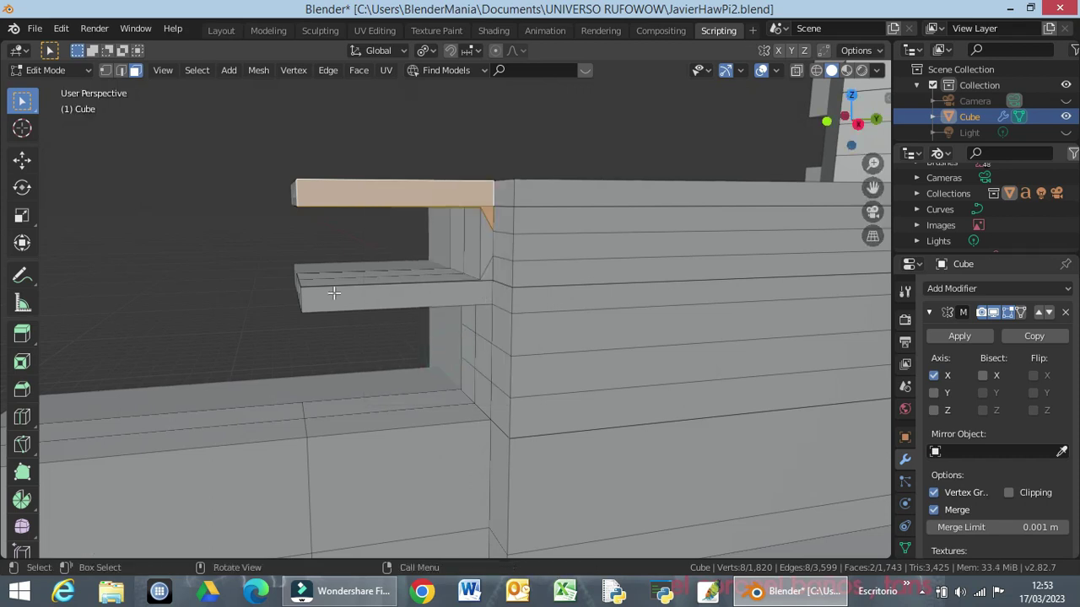
mouse_move(260, 300)
middle_down()
mouse_move(305, 291)
mouse_move(268, 319)
mouse_move(442, 304)
middle_up()
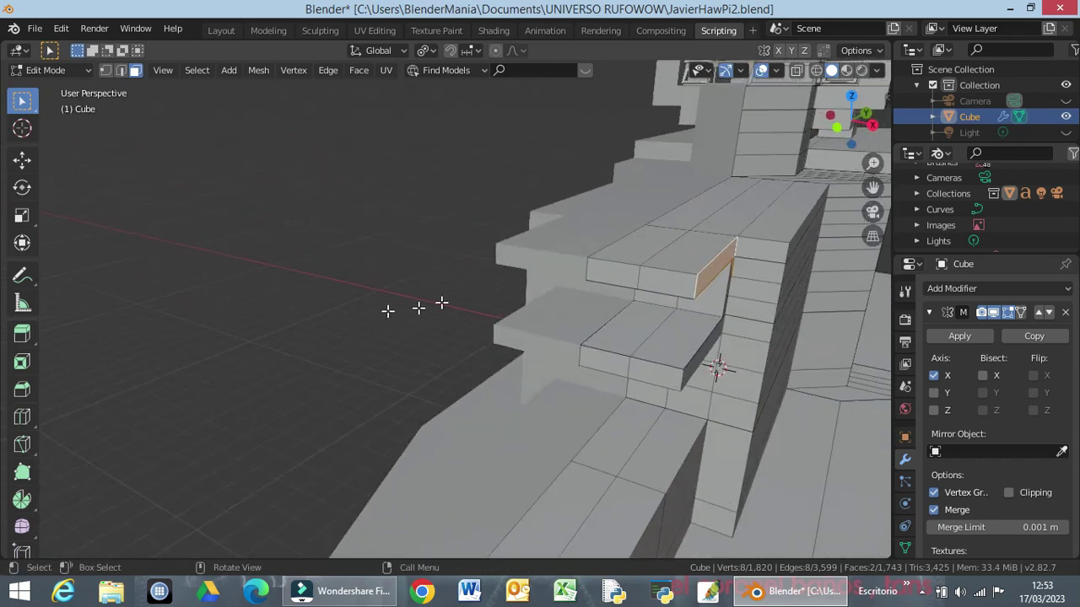
Step: Select the two lower-step deck faces and extrude them outward along Y
click(597, 277)
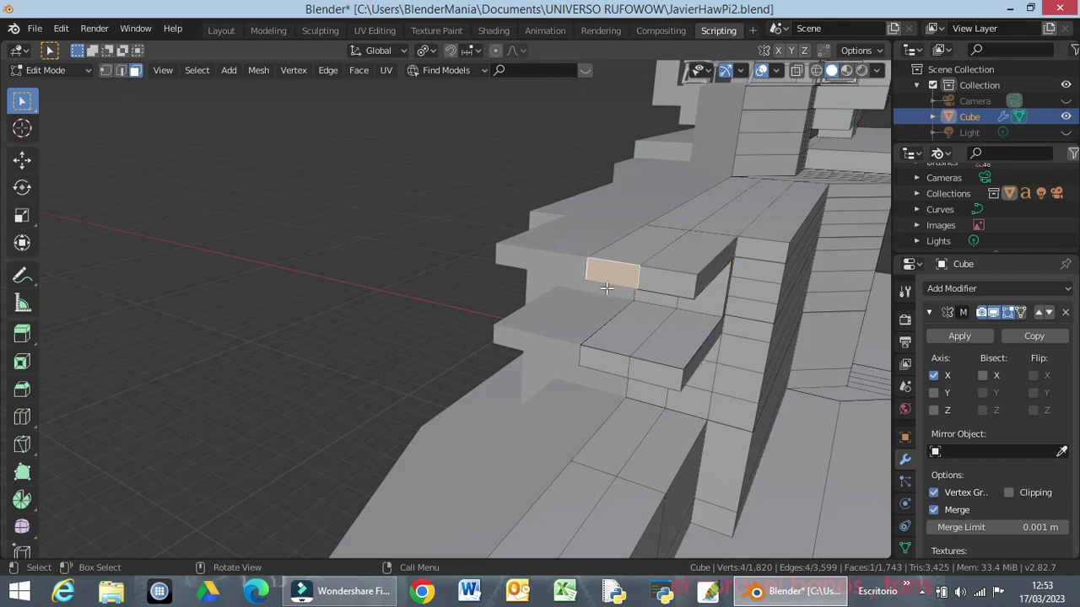
click(594, 361)
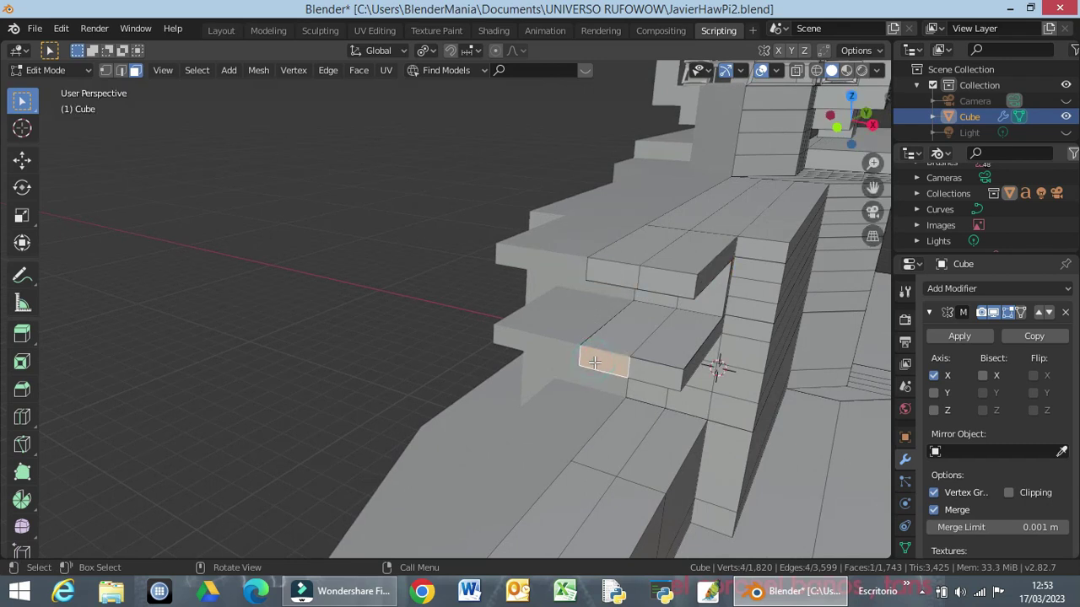
shift+click(639, 368)
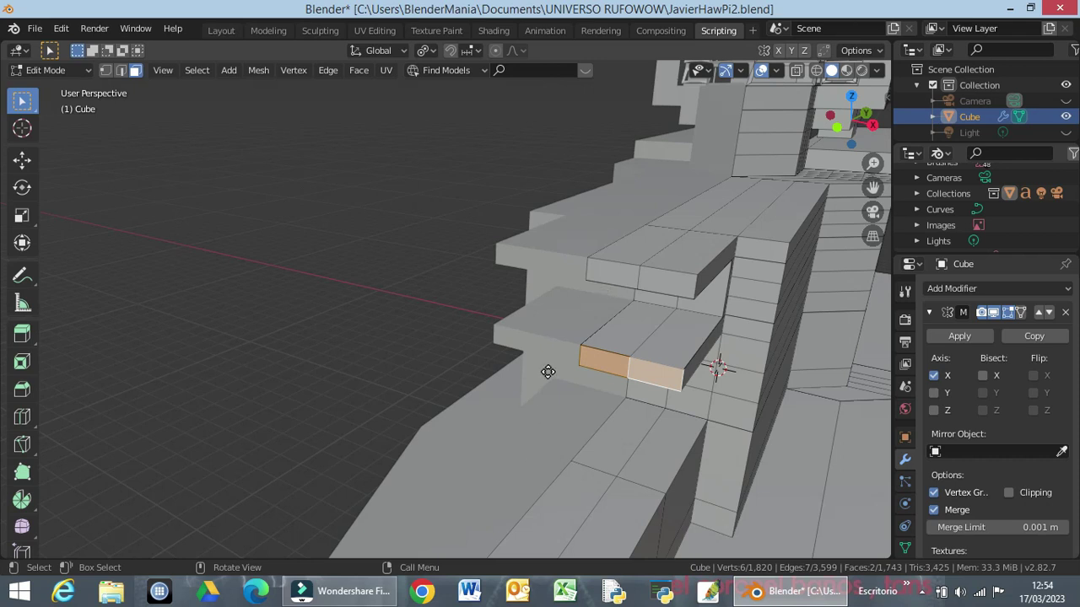
key(e)
key(y)
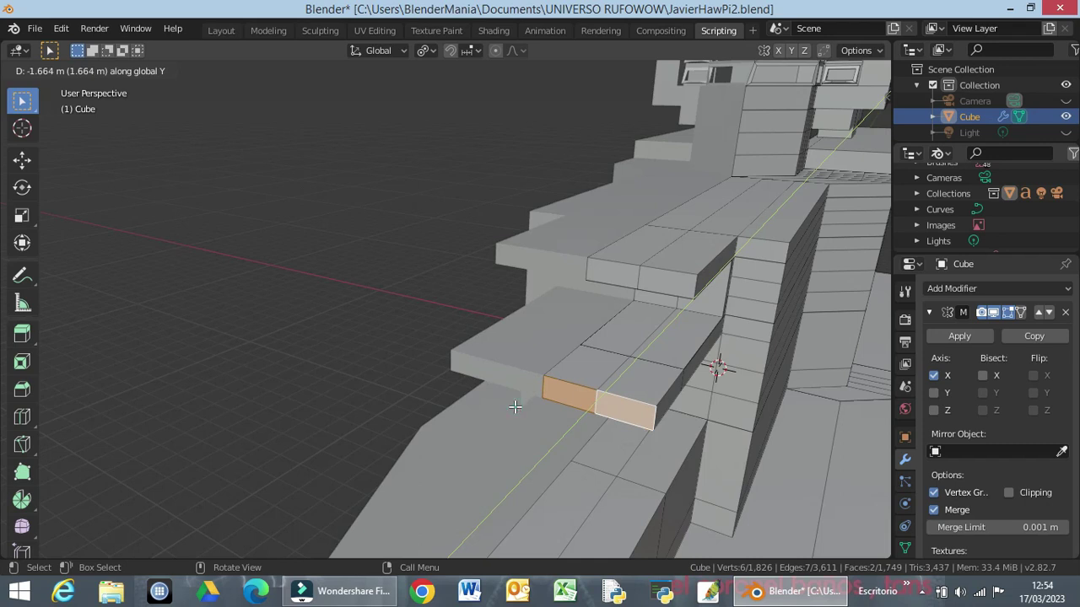
click(514, 407)
middle_drag(514, 407, 436, 373)
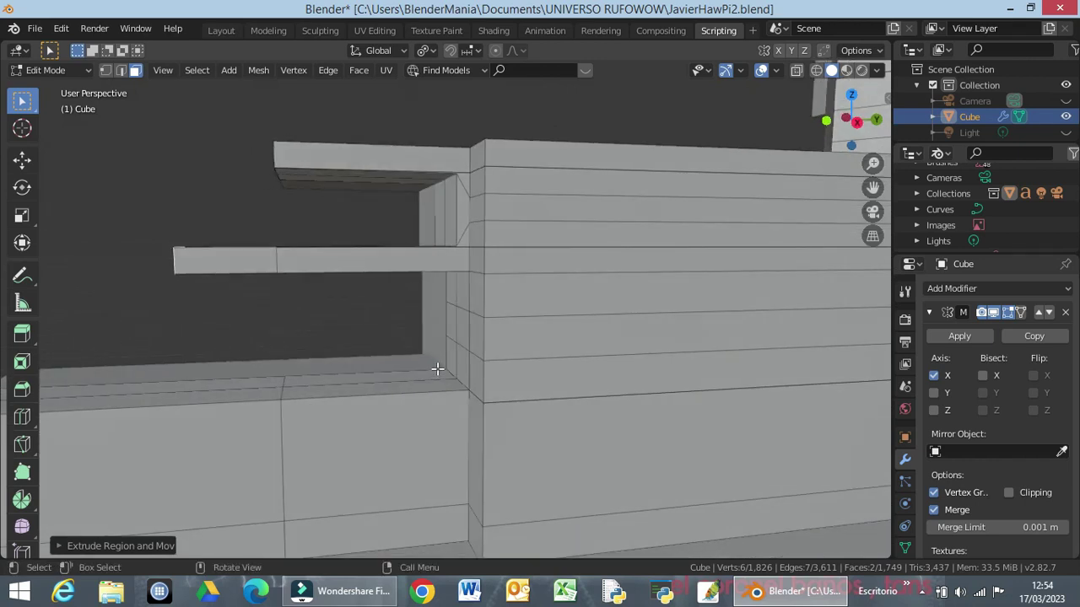
Step: In Right Orthographic view, redo the Y extrusion so the lower deck juts out about 2.08 m
key(KP_3)
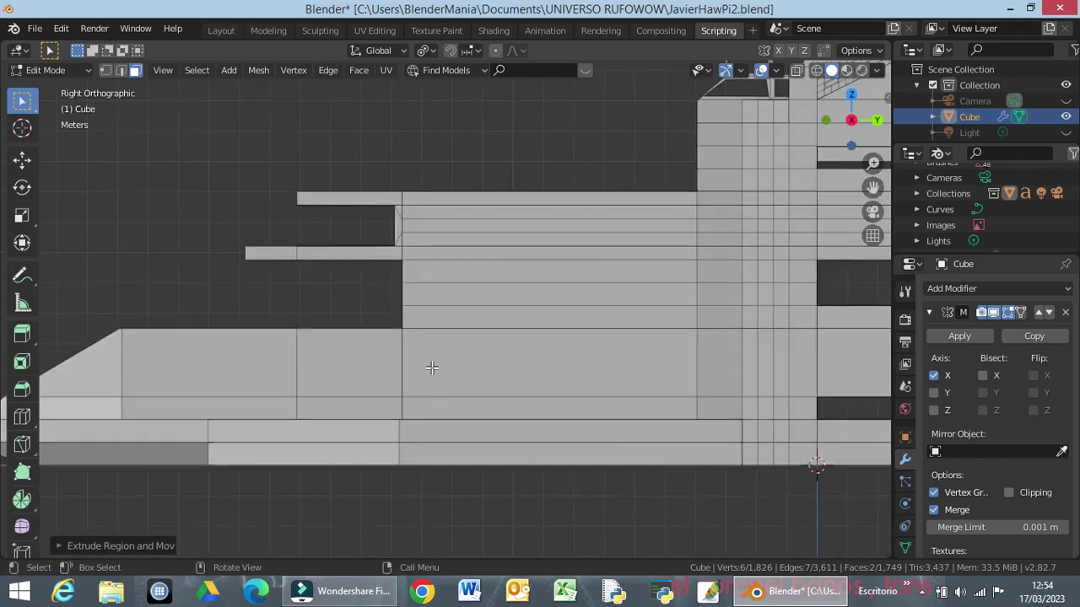
key(ctrl+z)
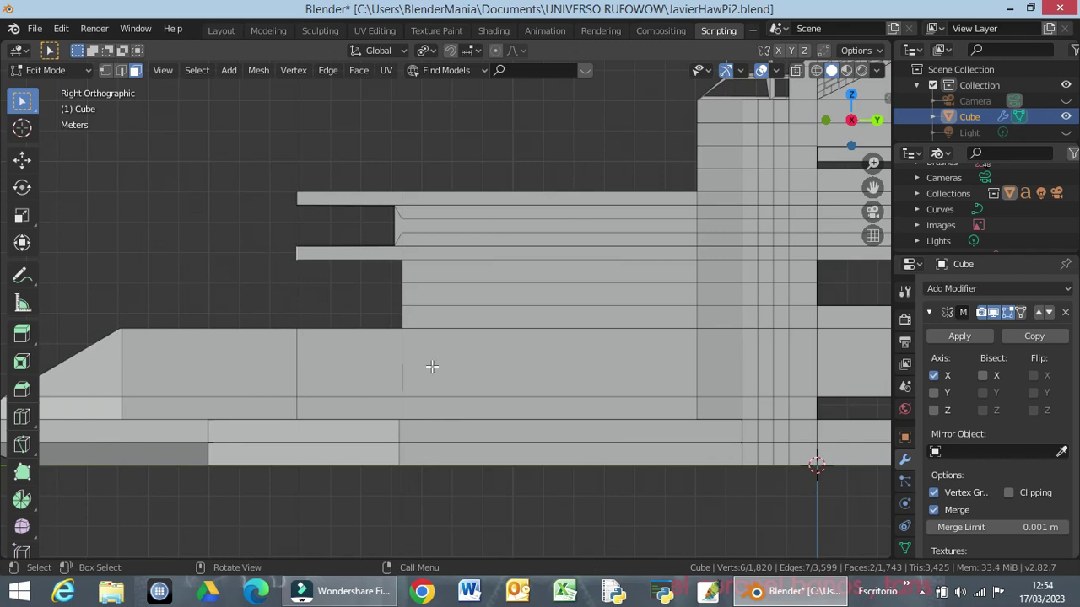
key(e)
key(y)
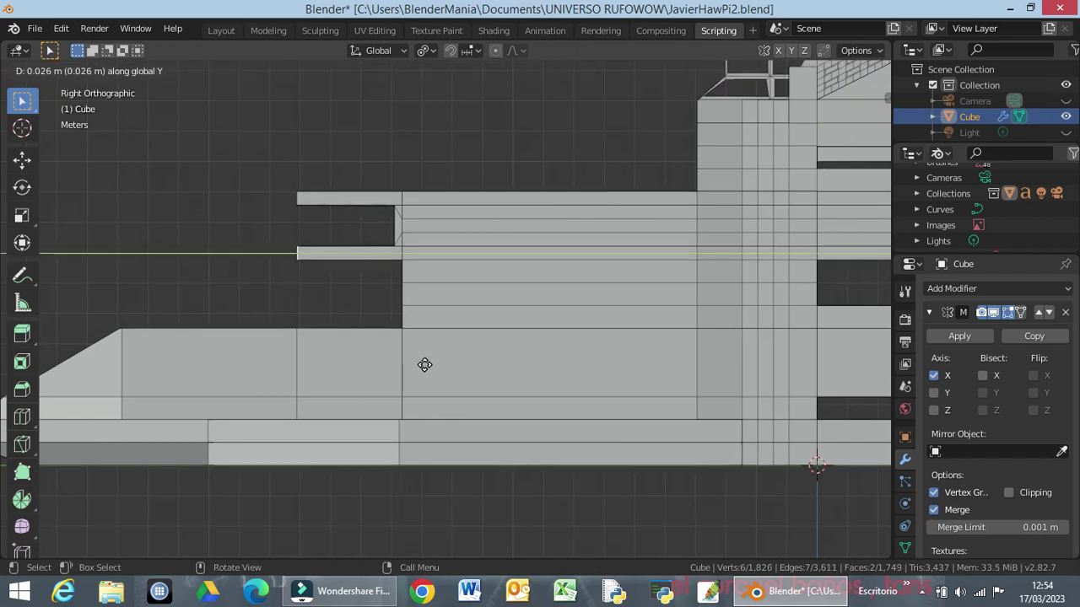
click(365, 358)
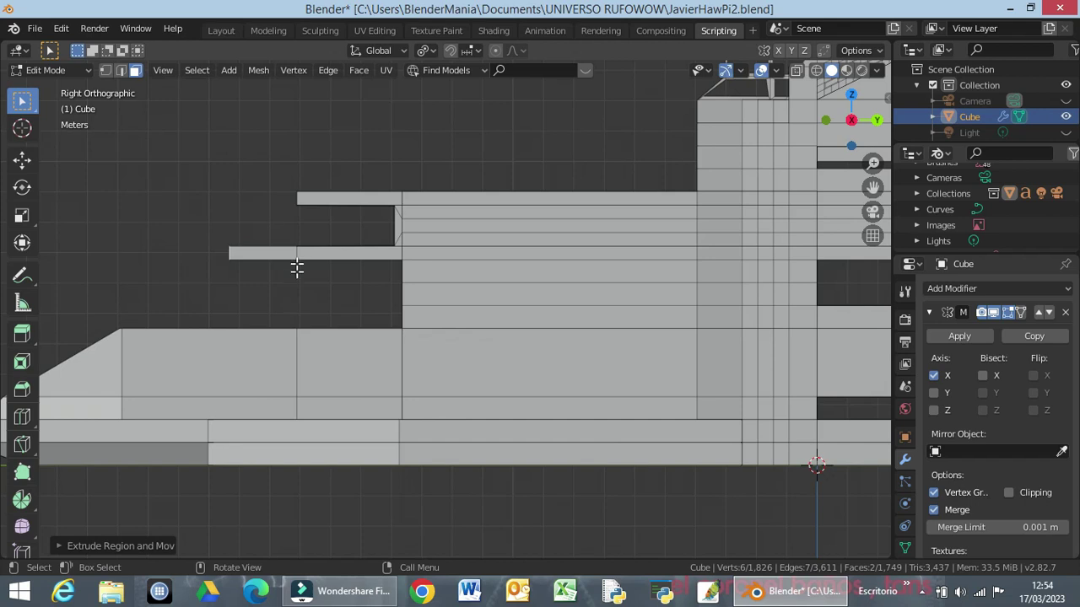
middle_drag(345, 306, 433, 298)
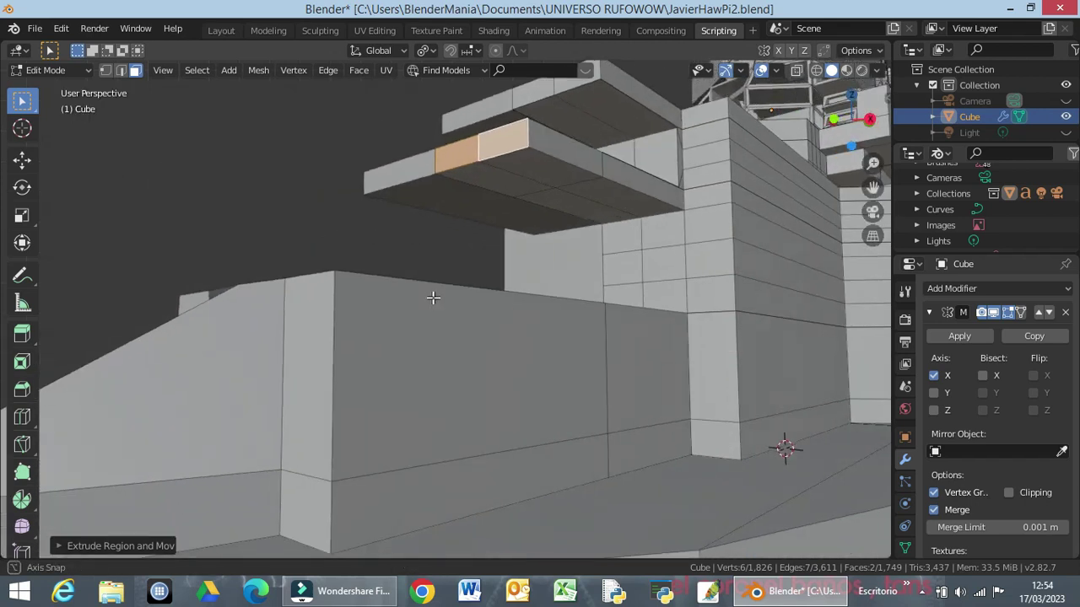
scroll(433, 298, left, 2)
scroll(433, 297, left, 2)
scroll(432, 298, left, 2)
scroll(433, 297, left, 2)
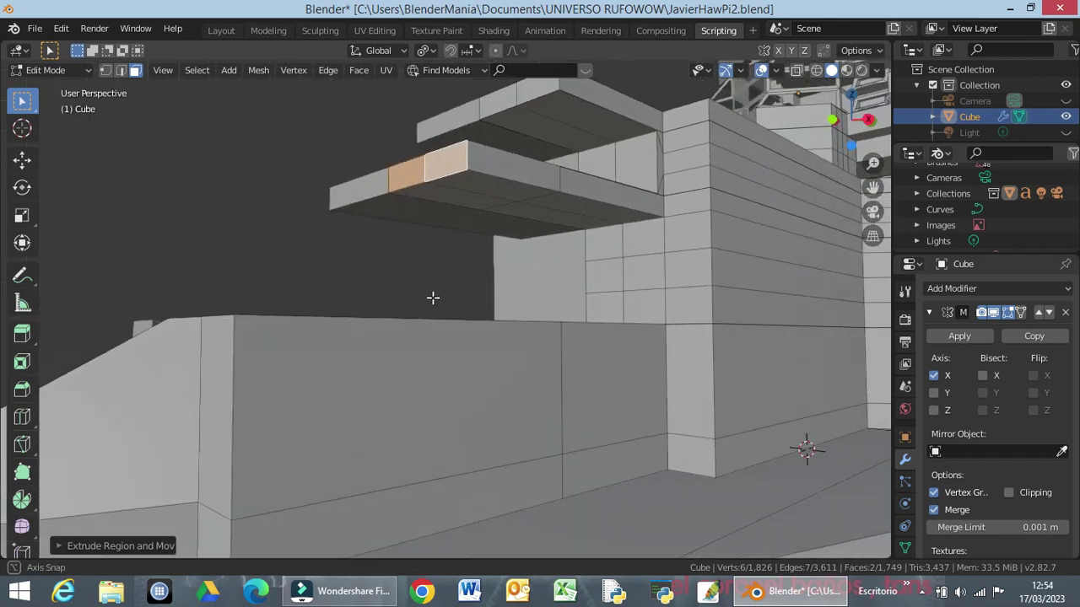
middle_drag(432, 298, 434, 296)
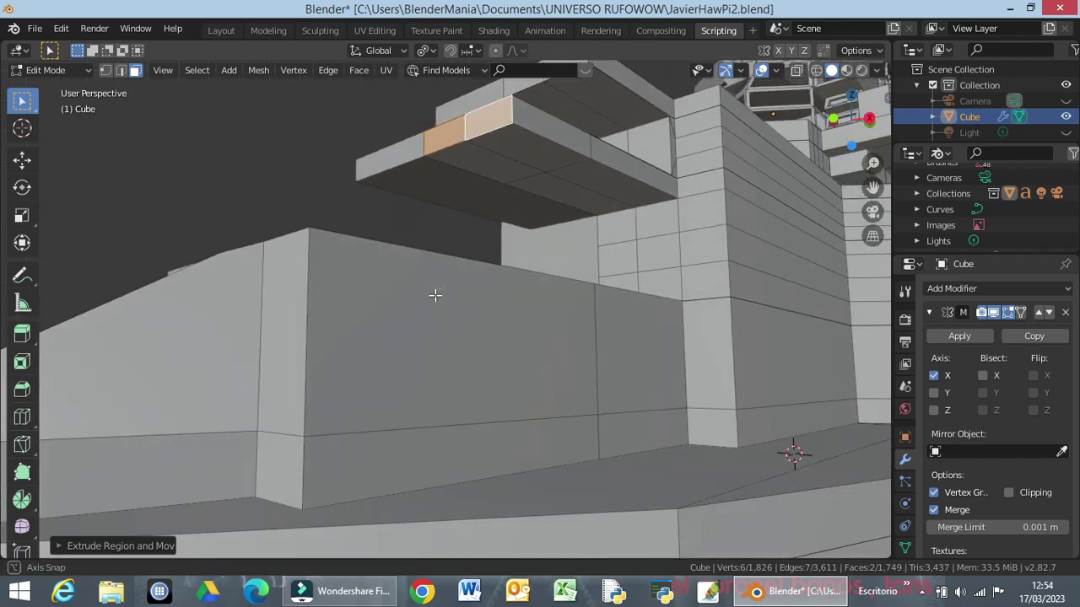
click(533, 148)
right_click(531, 156)
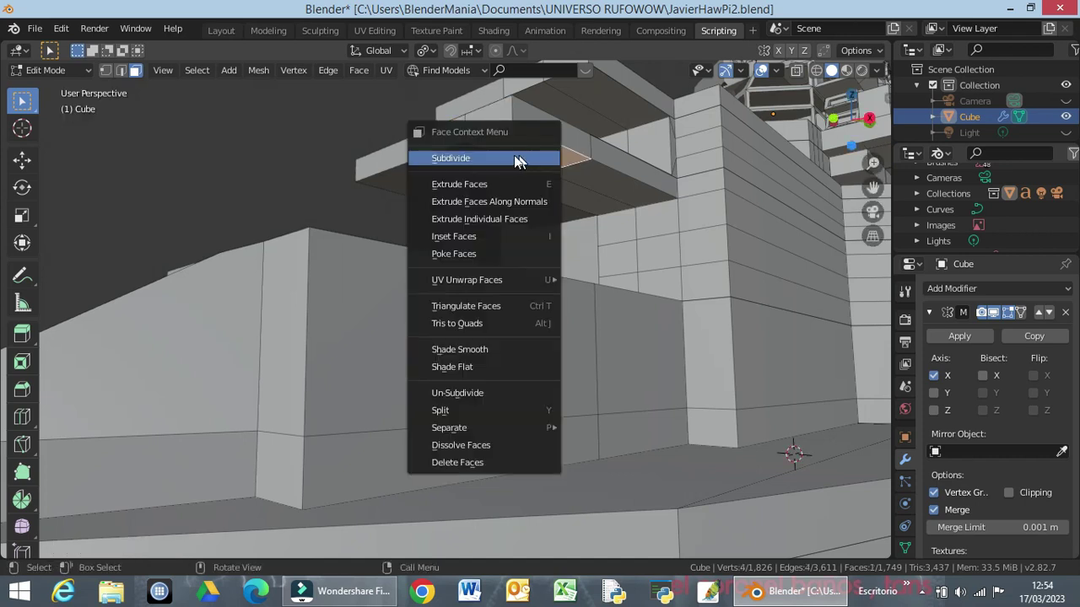
click(501, 156)
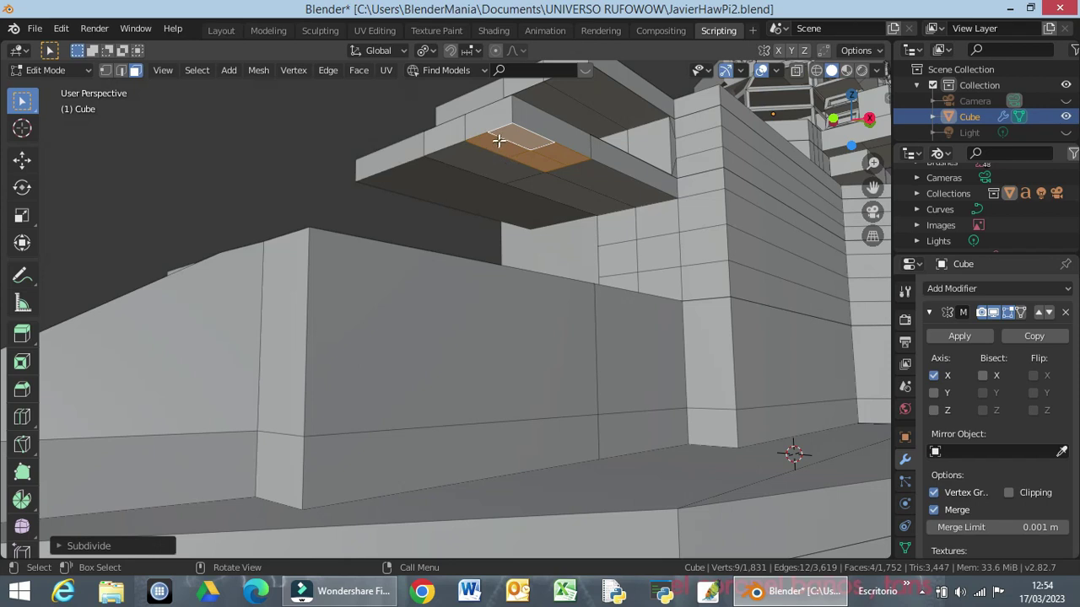
right_click(511, 139)
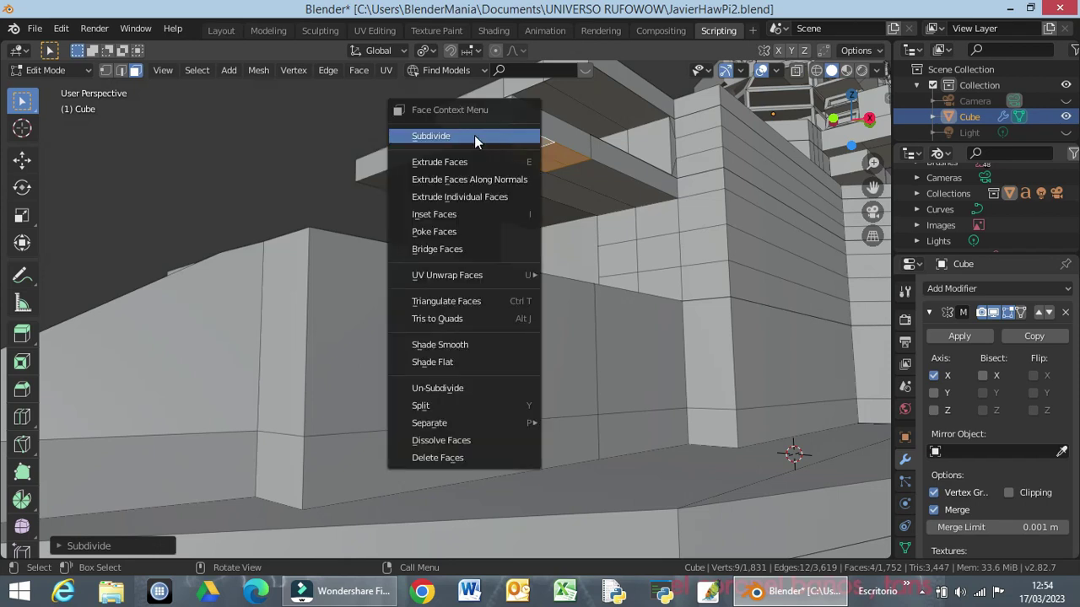
click(475, 139)
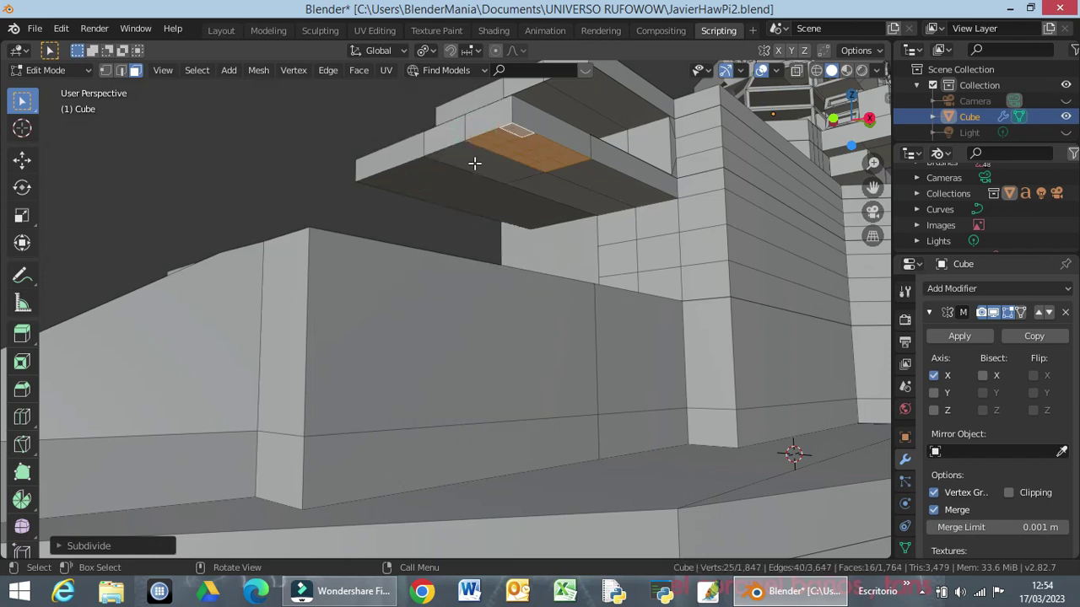
right_click(459, 165)
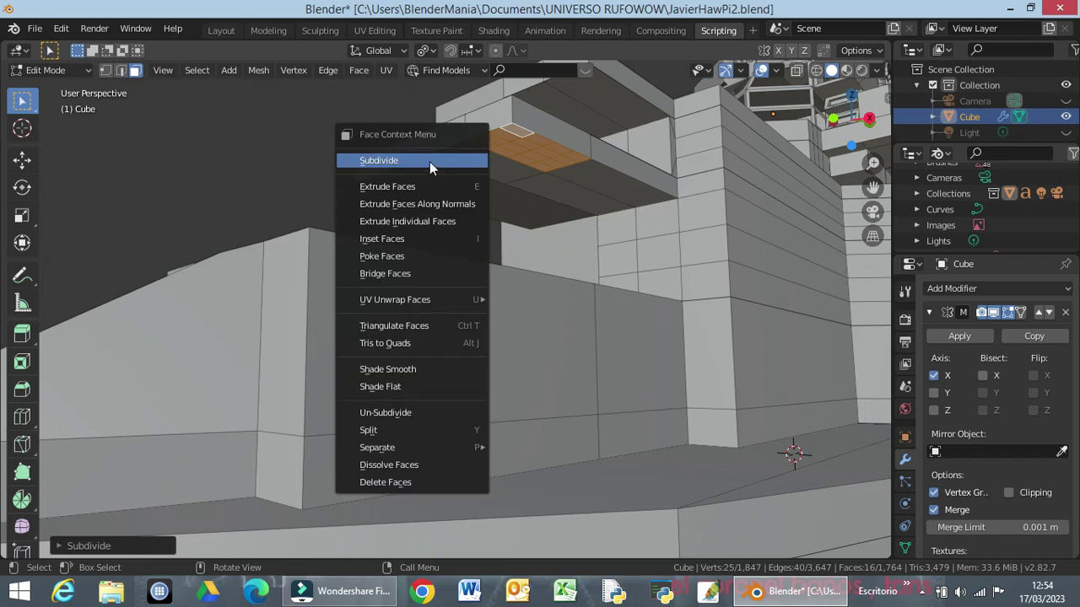
click(429, 161)
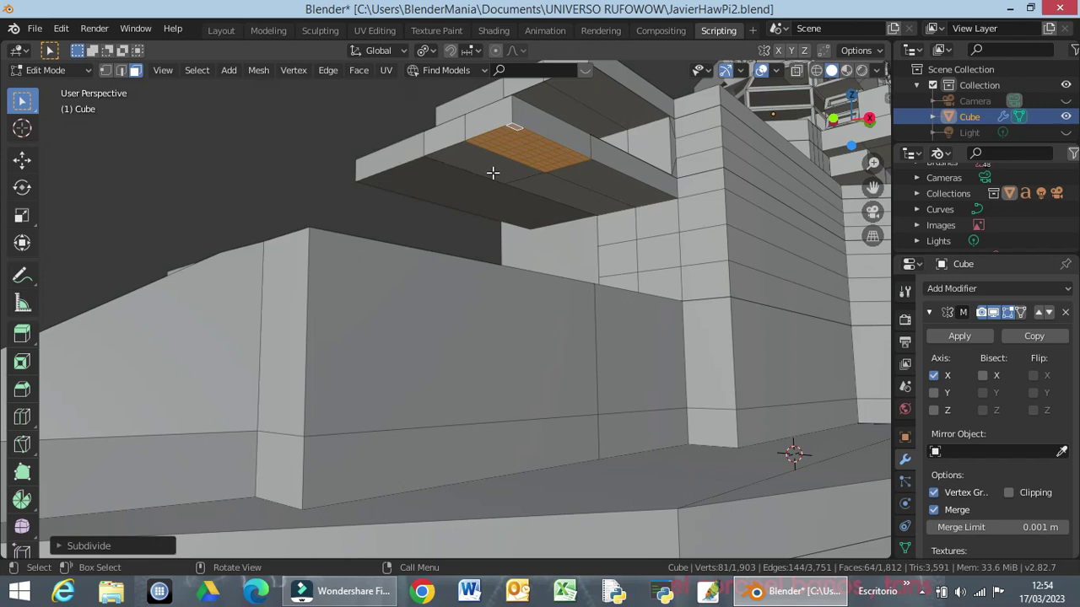
key(ctrl+z)
key(ctrl+z)
key(ctrl+z)
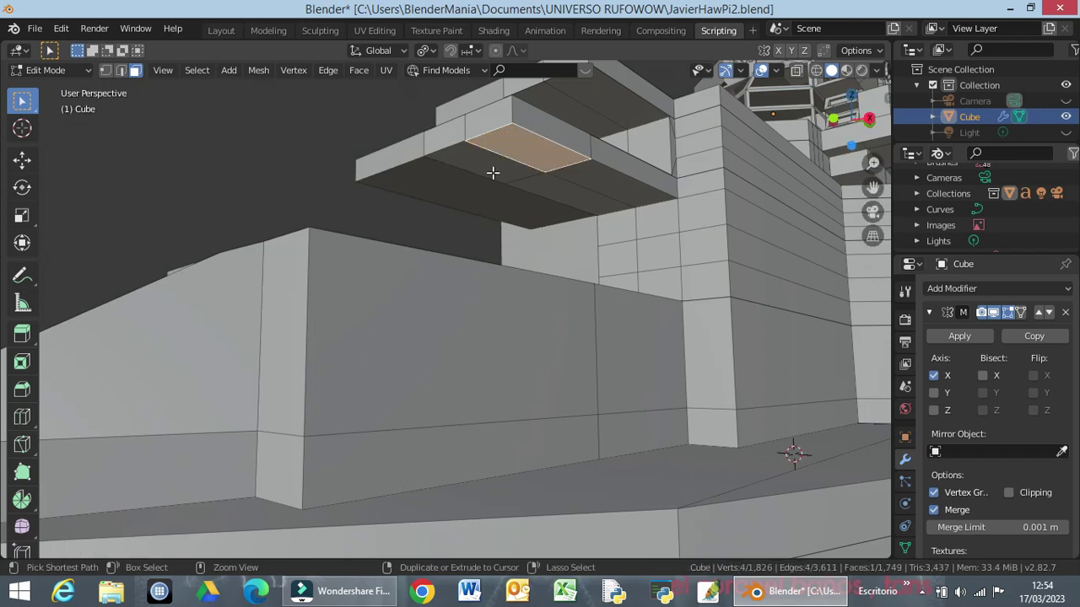
shift+click(565, 168)
shift+click(554, 187)
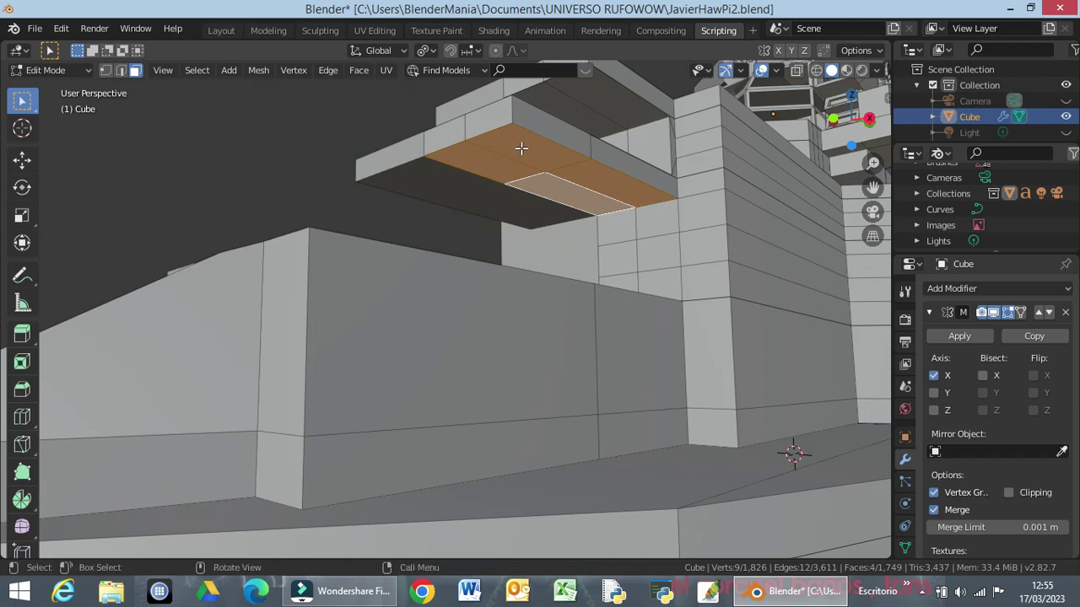
click(521, 149)
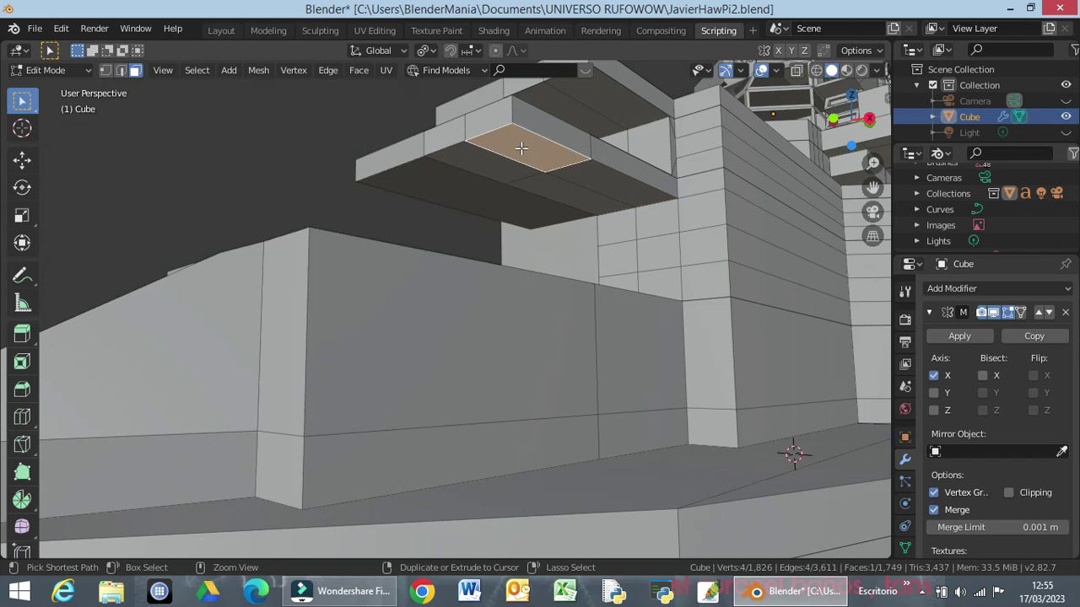
Step: Cut two edge loops across the overhang underside
key(ctrl+r)
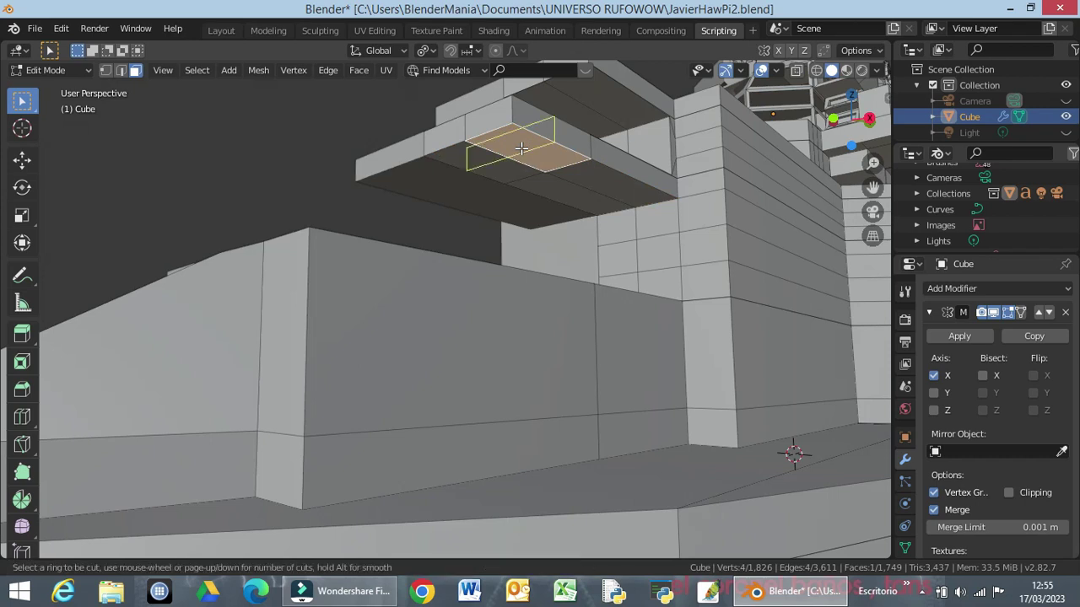
scroll(521, 148, up, 1)
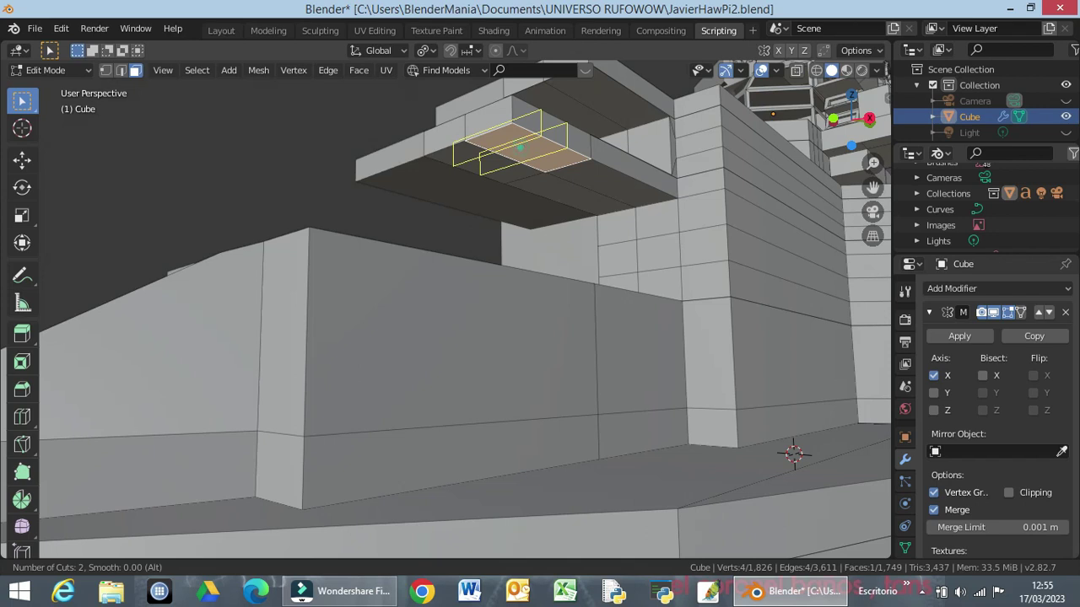
click(520, 148)
click(524, 146)
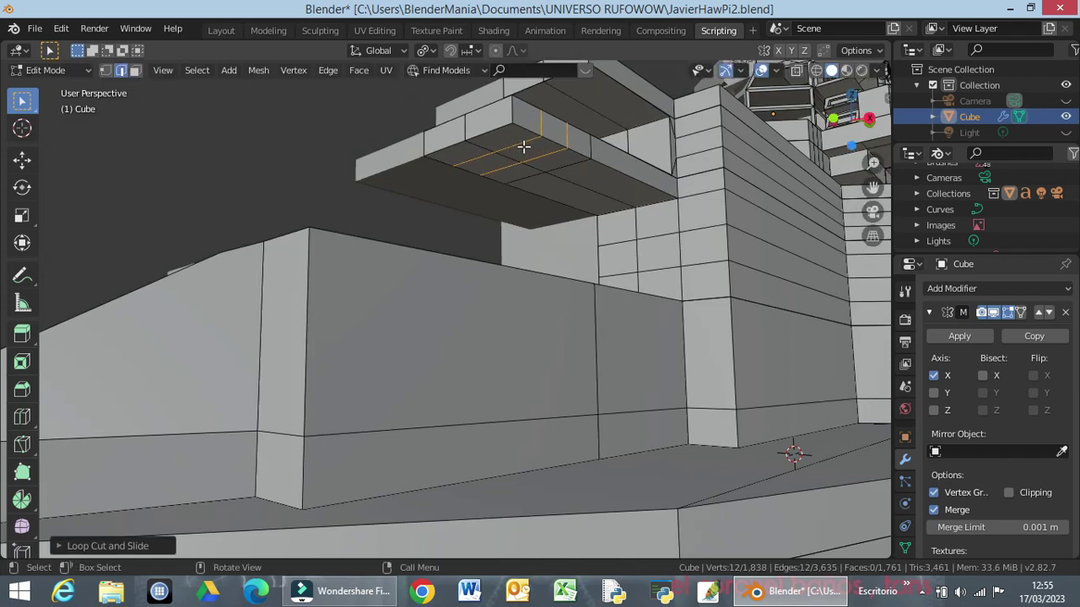
click(524, 147)
click(495, 138)
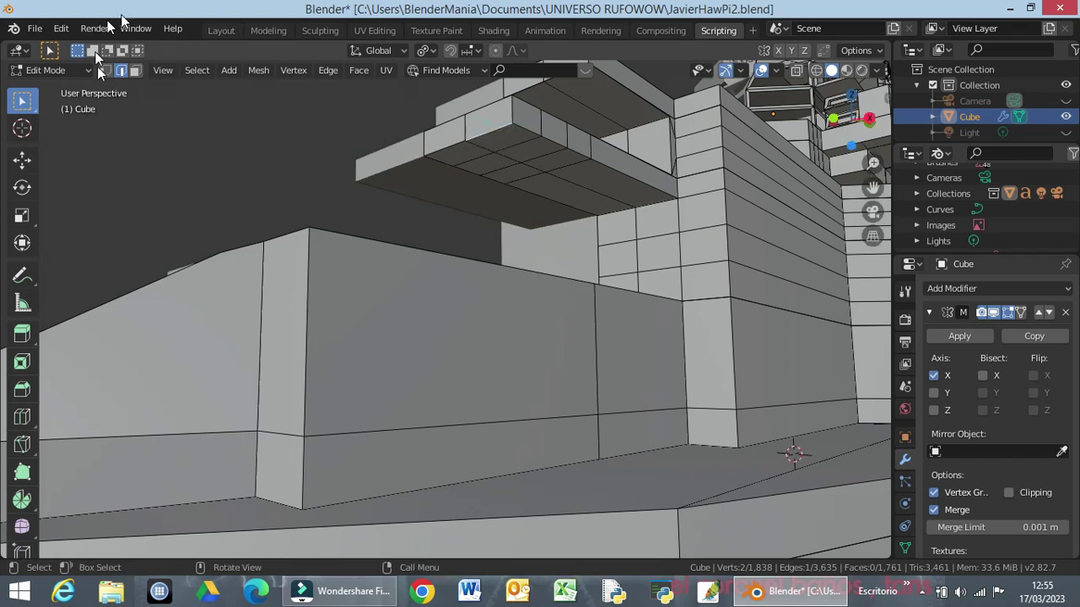
Step: In face mode, add one centred edge loop through the overhang underside face
click(134, 70)
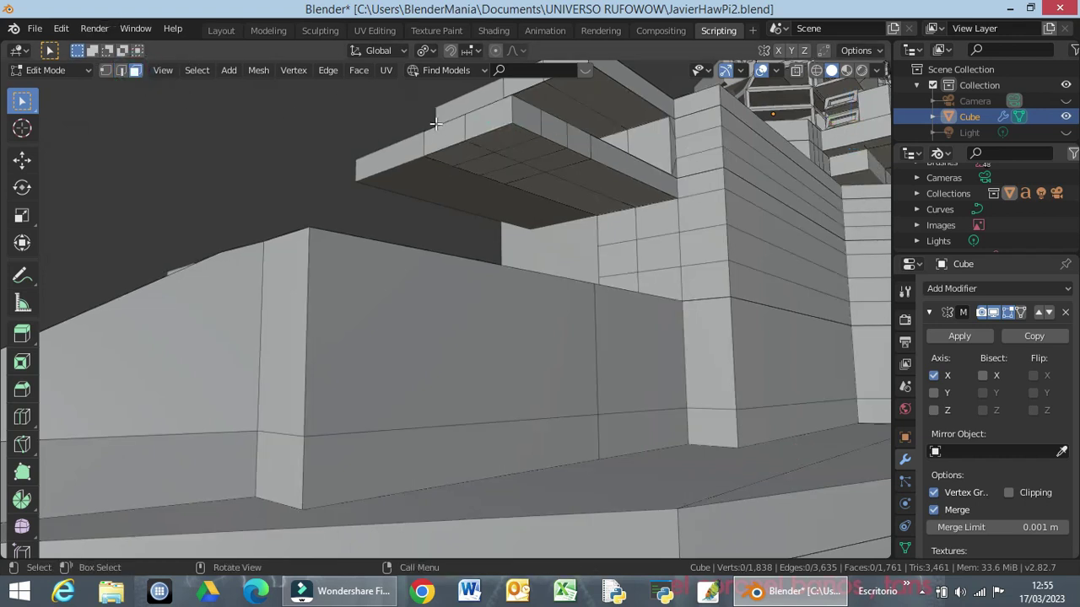
click(497, 138)
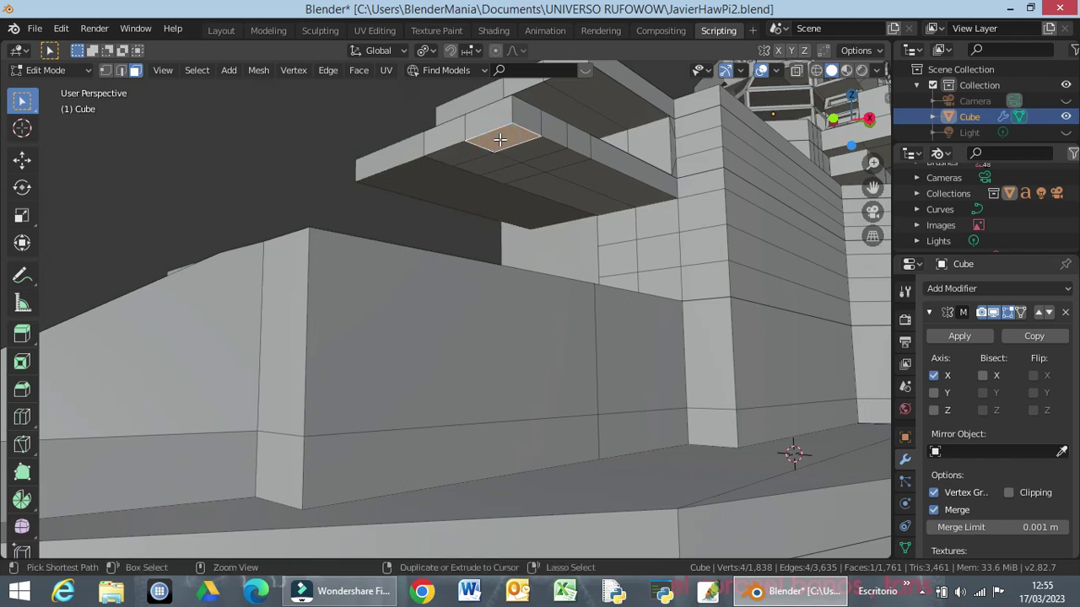
key(ctrl+r)
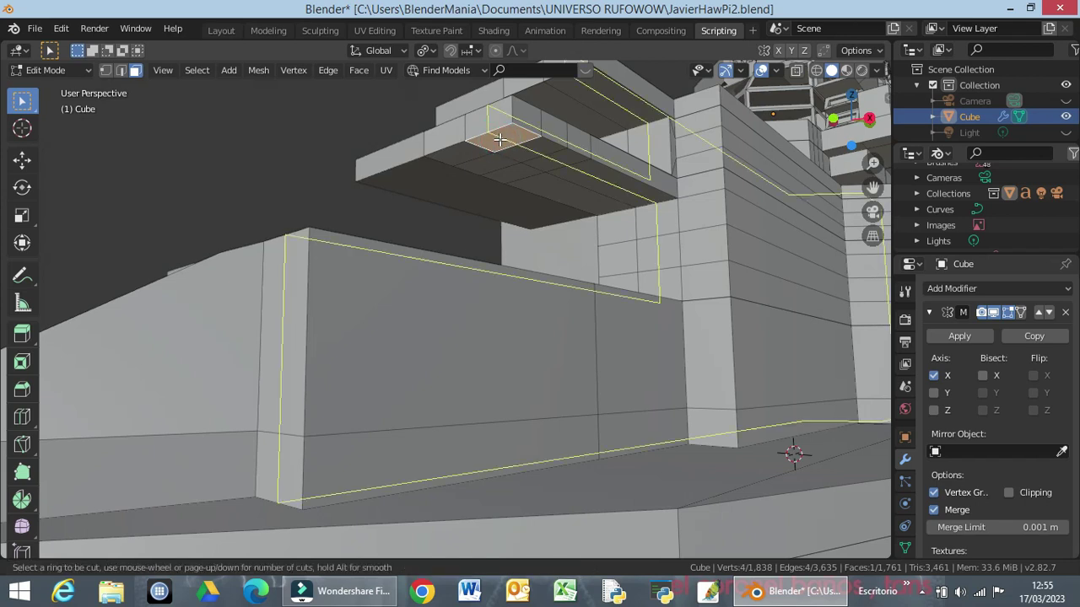
click(498, 139)
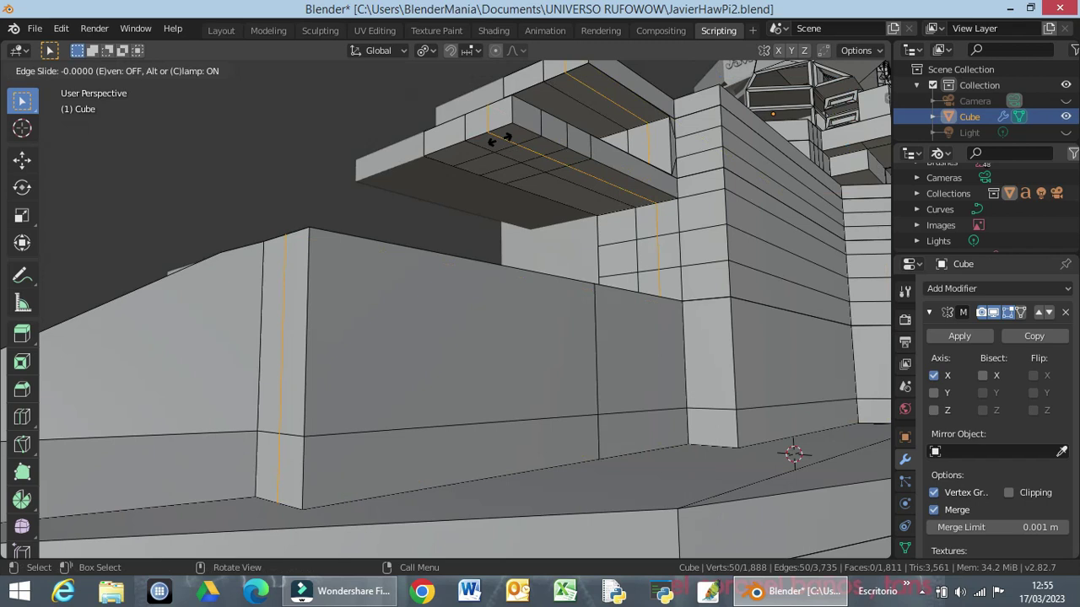
right_click(498, 139)
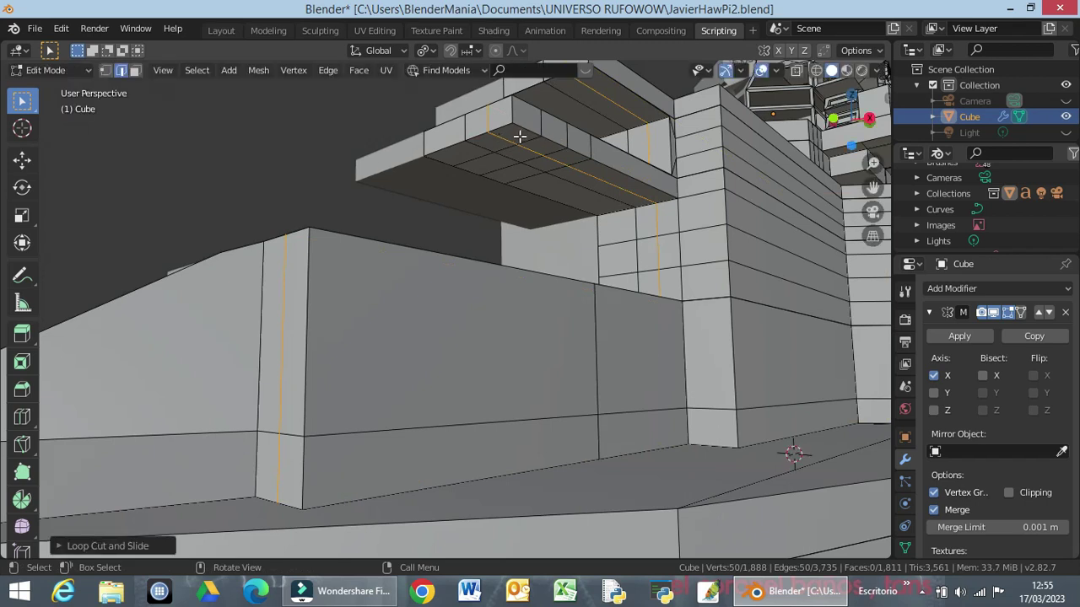
click(518, 136)
mouse_move(513, 173)
middle_down()
mouse_move(479, 173)
mouse_move(559, 173)
mouse_move(485, 172)
middle_up()
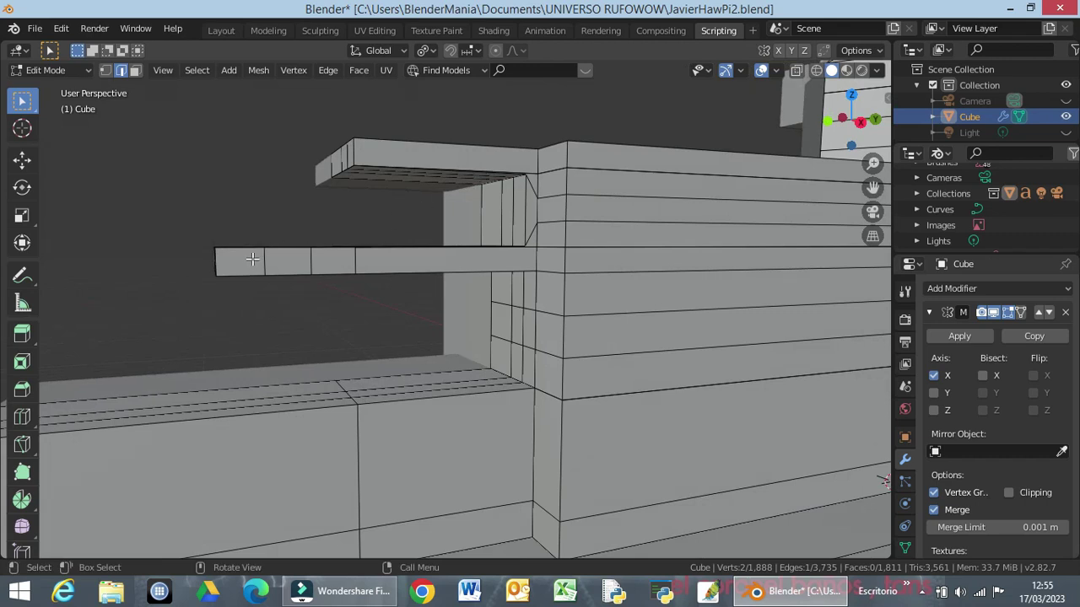
Step: Add an edge loop across the lower deck slab, slid close to its outer end
key(ctrl)
key(ctrl+r)
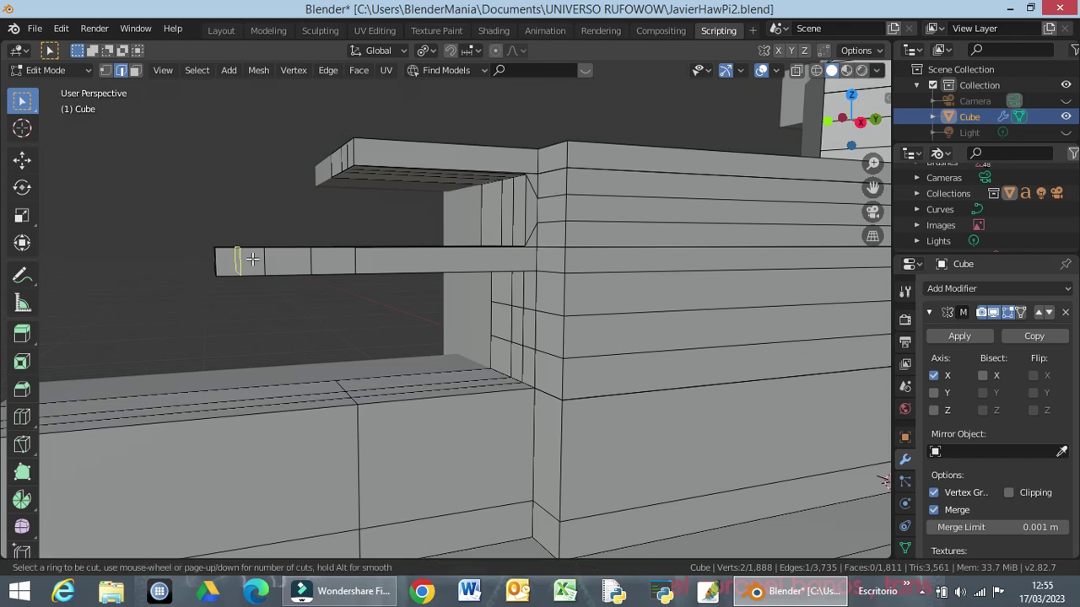
click(253, 256)
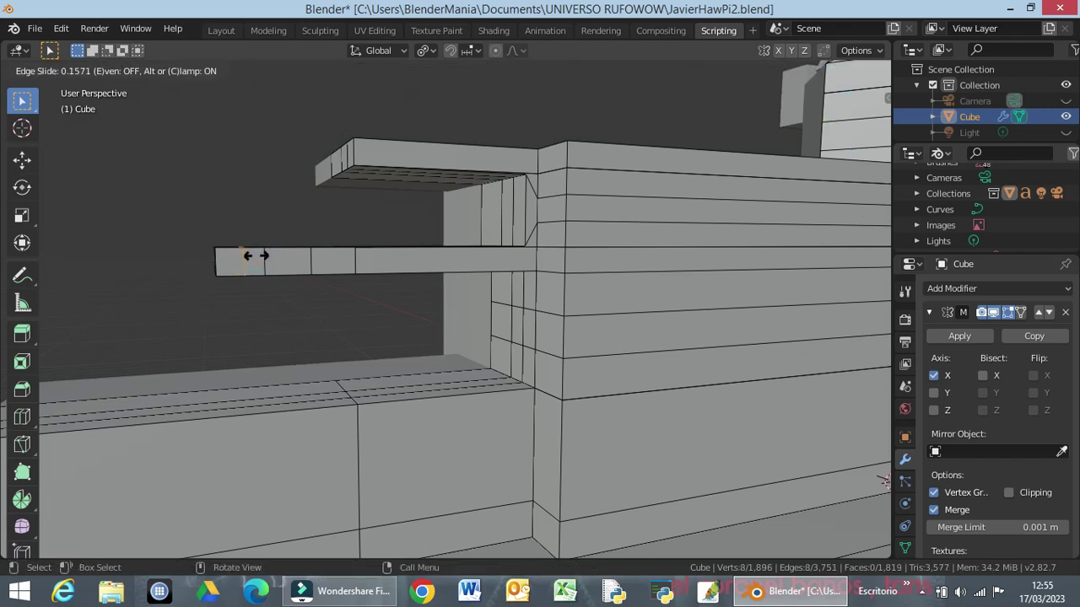
click(253, 256)
middle_drag(253, 302, 253, 286)
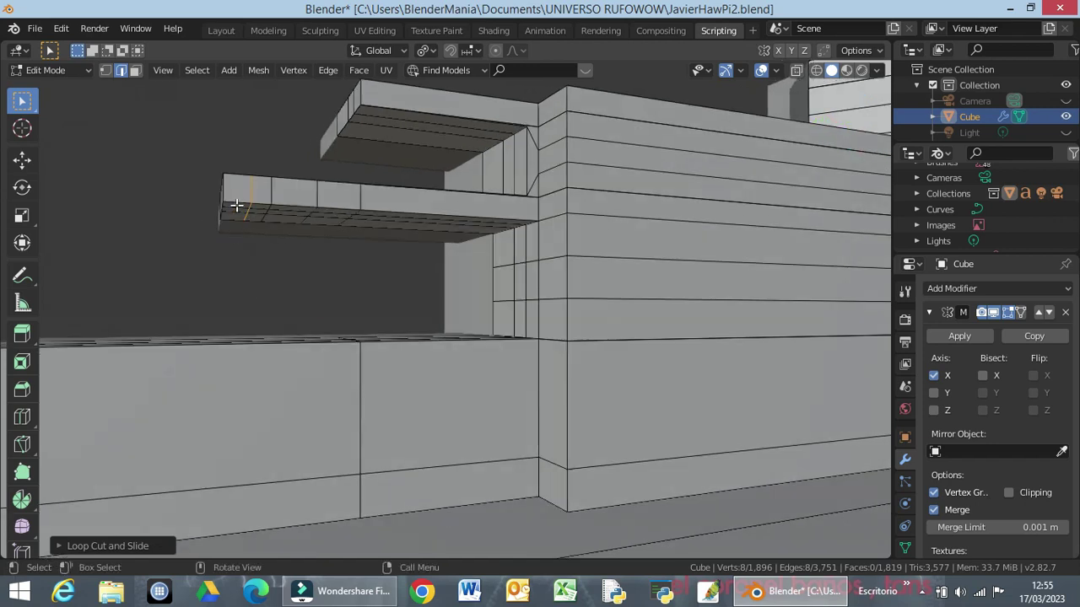
click(236, 204)
middle_drag(245, 234, 261, 238)
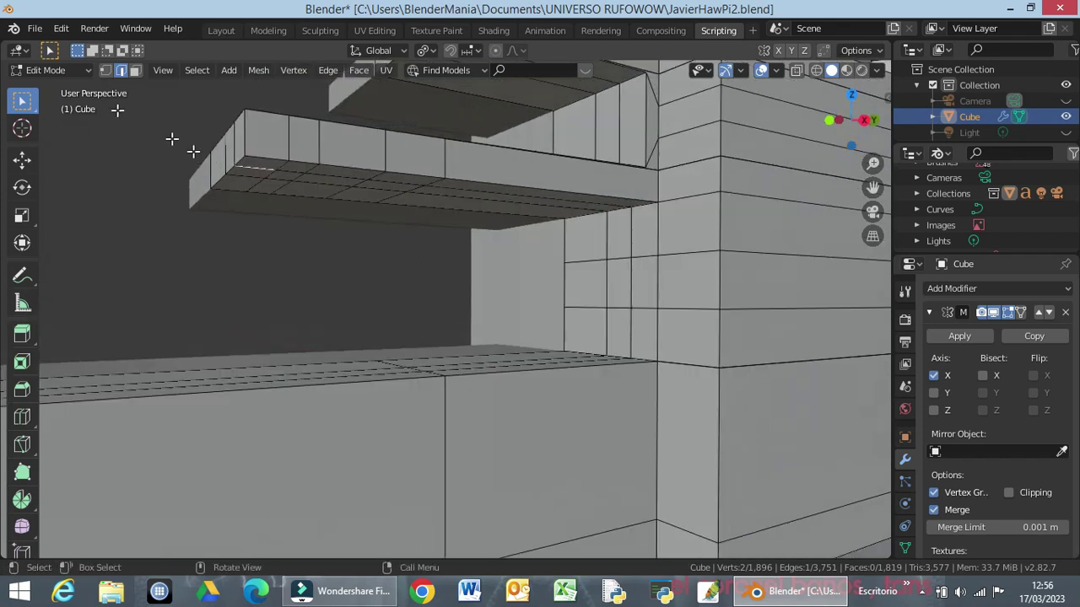
Step: Select the ledge face and frame the deck overhang in Right Orthographic view
click(135, 70)
click(255, 163)
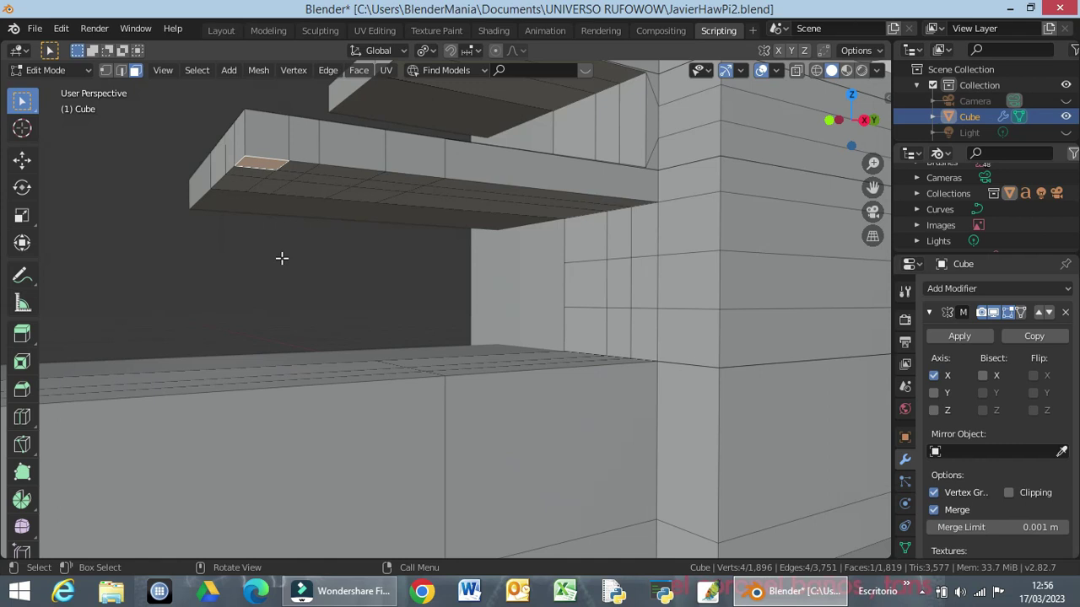
key(KP_3)
scroll(193, 301, up, 3)
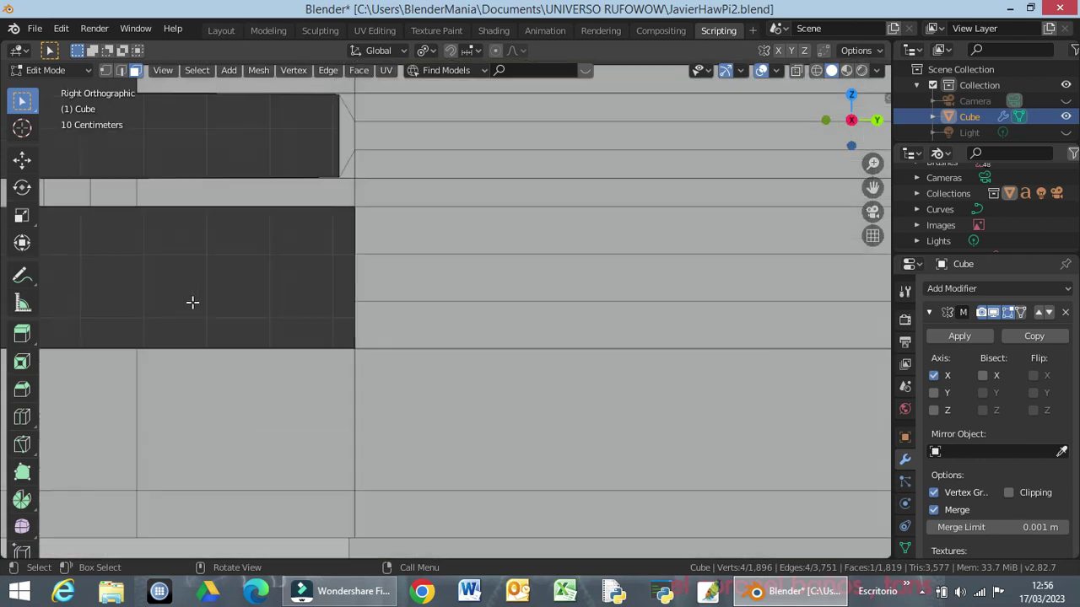
shift+middle_drag(194, 300, 636, 321)
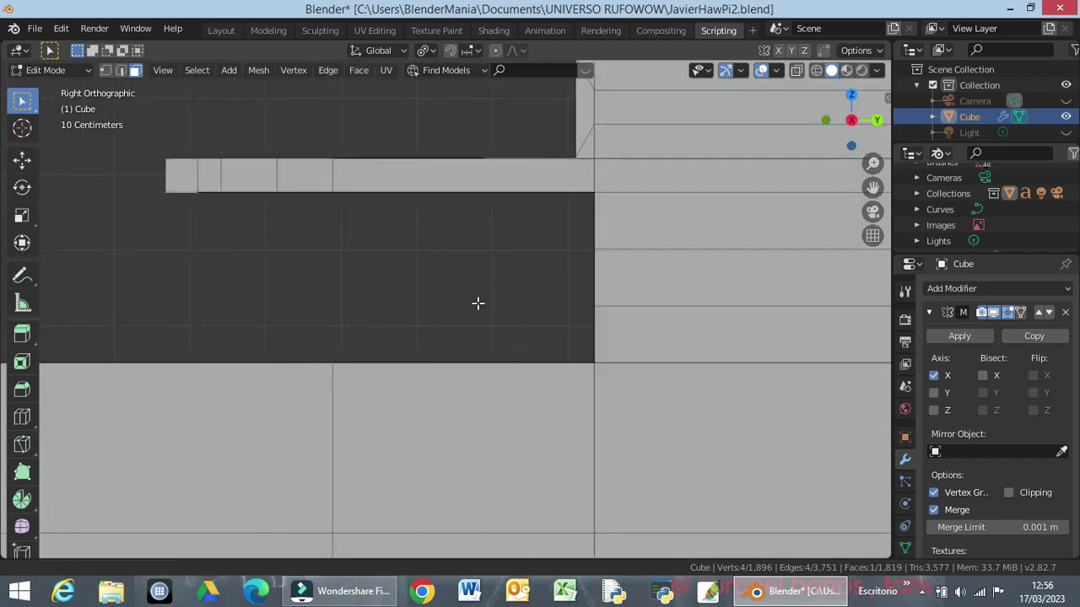
scroll(549, 318, up, 2)
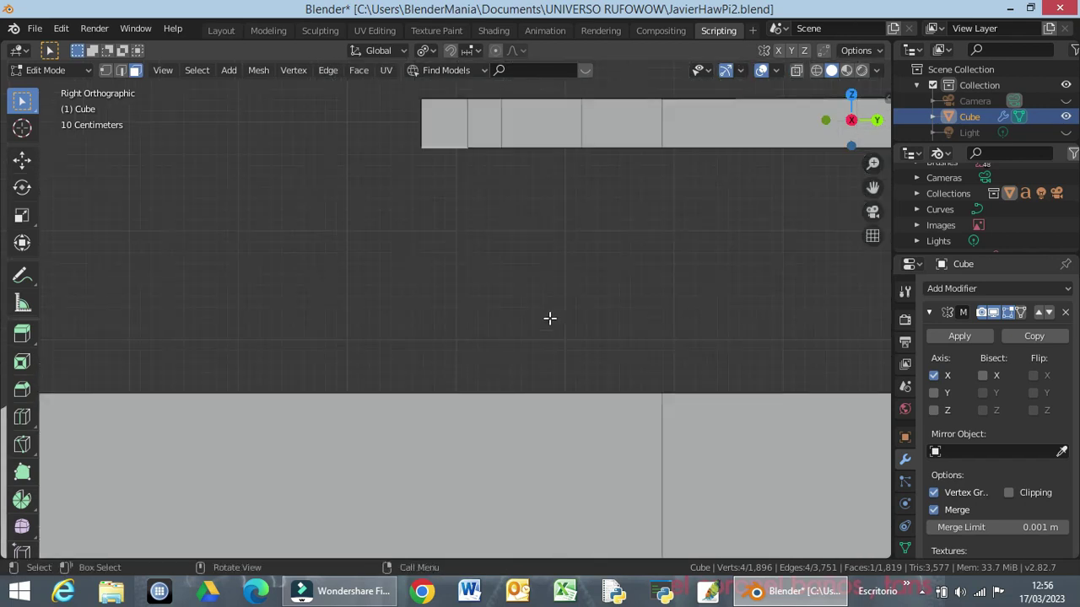
scroll(549, 318, up, 1)
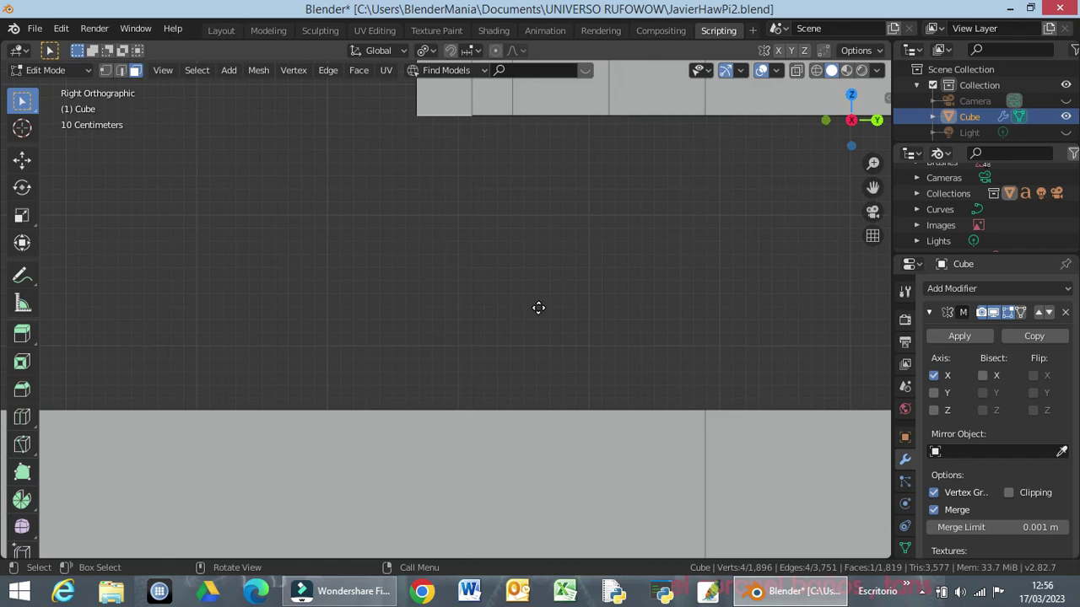
Step: Extrude the deck underside face down about 2.26 m along Z into a pillar
key(ctrl+r)
click(538, 308)
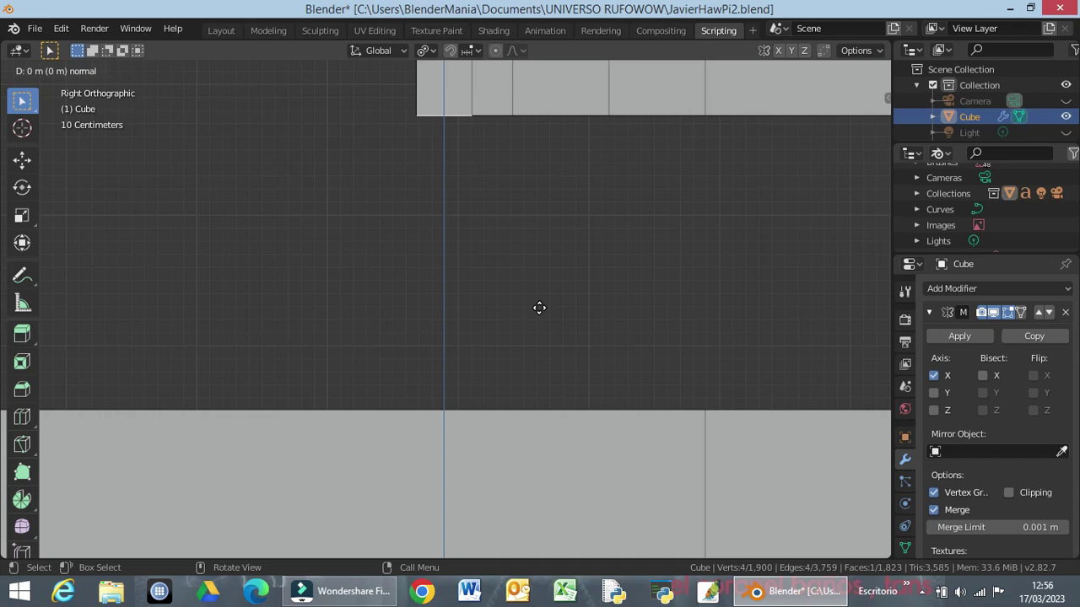
key(z)
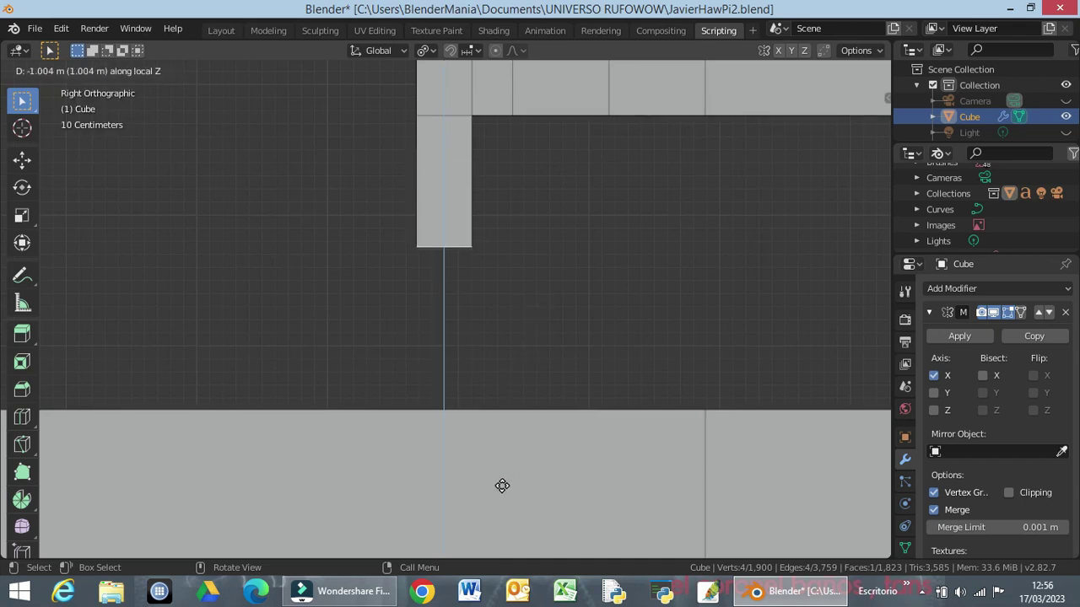
click(500, 108)
mouse_move(530, 101)
middle_down()
mouse_move(547, 100)
mouse_move(537, 123)
middle_up()
scroll(538, 123, down, 3)
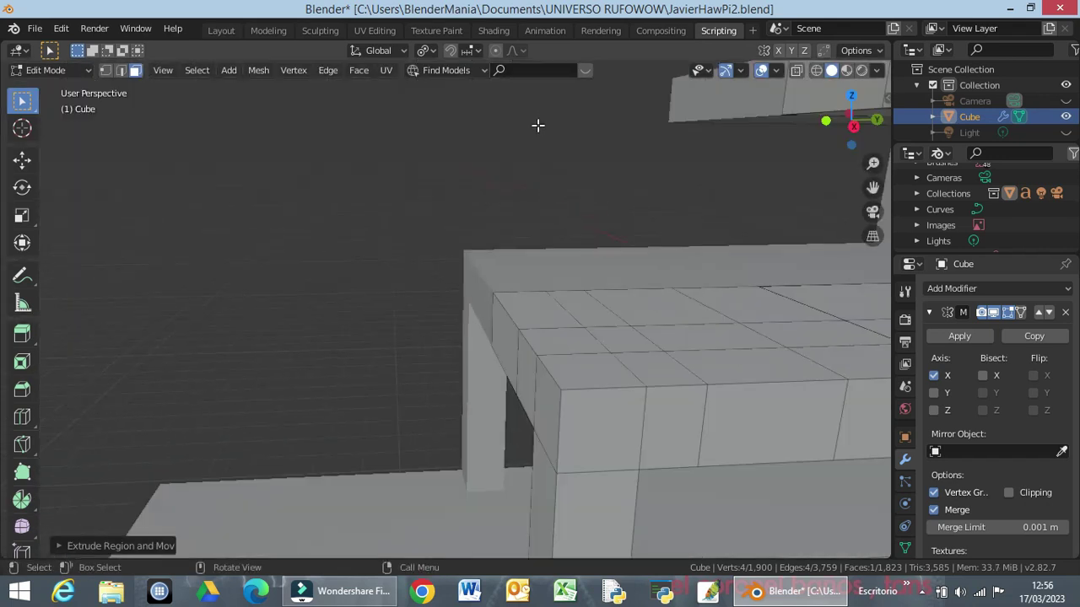
scroll(535, 122, down, 2)
mouse_move(465, 222)
middle_down()
mouse_move(472, 177)
mouse_move(450, 211)
mouse_move(475, 222)
mouse_move(597, 206)
mouse_move(475, 214)
mouse_move(490, 202)
middle_up()
scroll(742, 381, down, 2)
scroll(513, 326, up, 3)
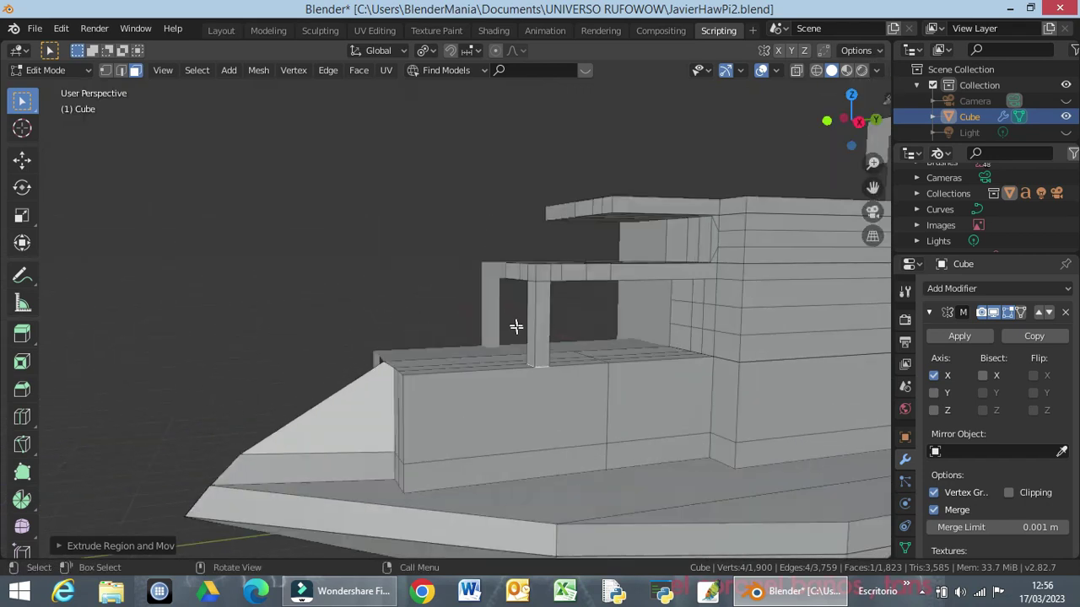
scroll(540, 321, up, 2)
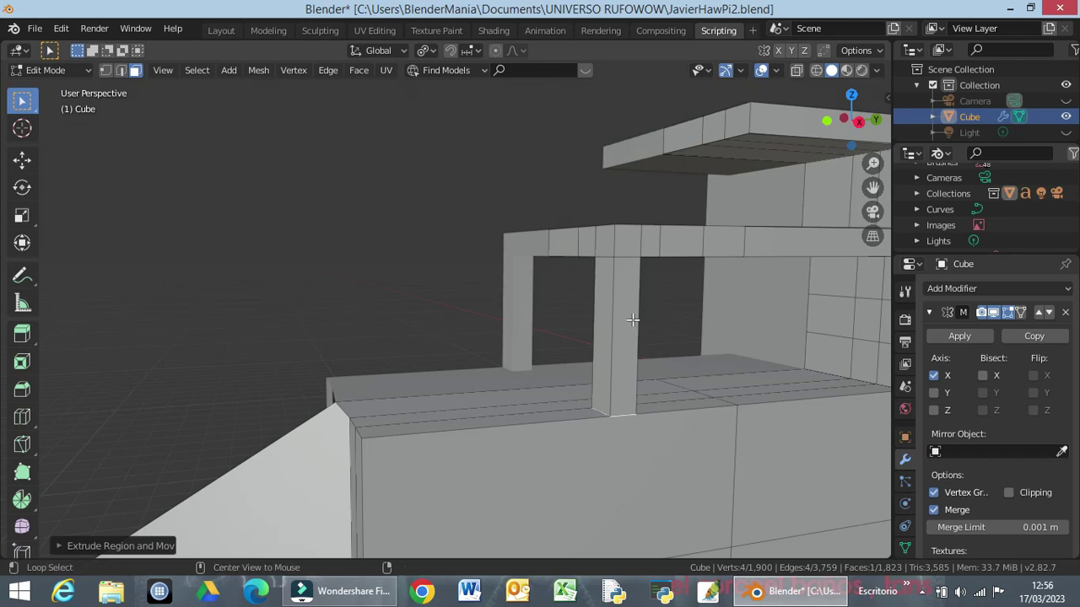
alt+click(632, 320)
middle_drag(656, 322, 697, 321)
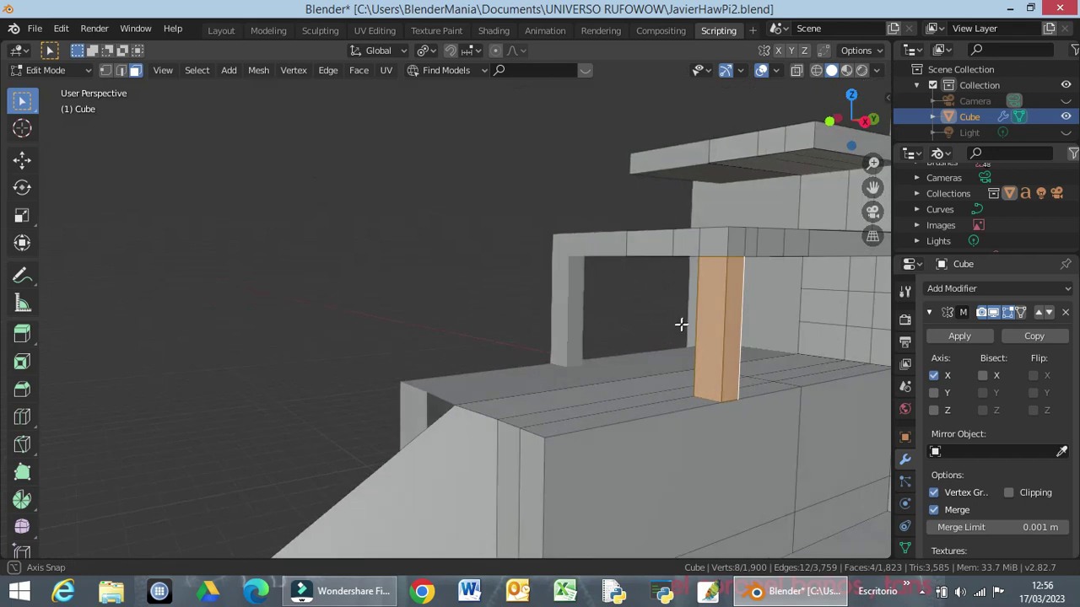
middle_drag(696, 321, 675, 323)
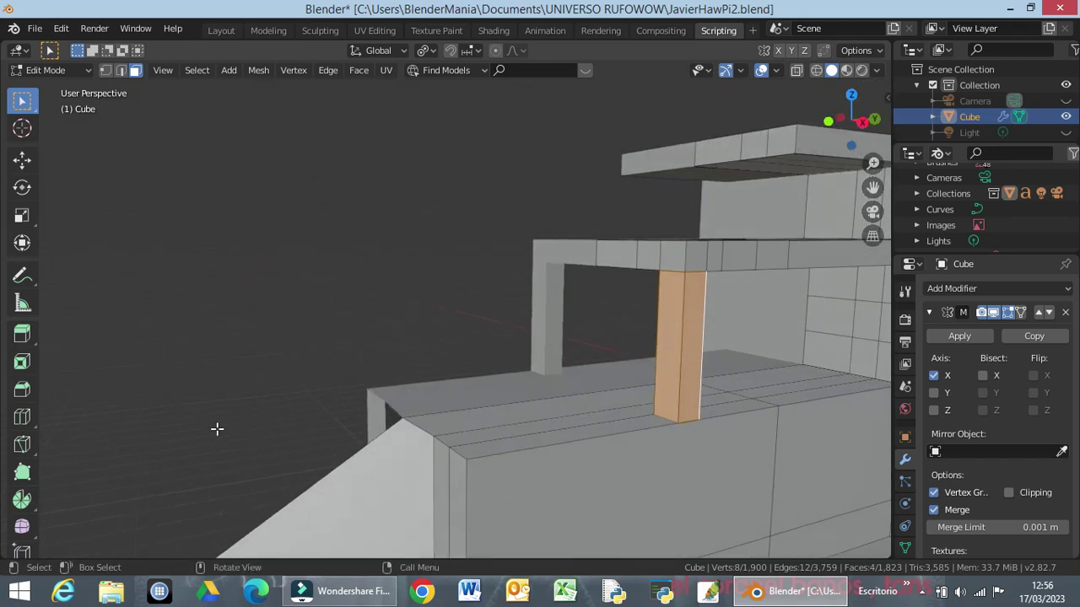
key(ctrl)
key(ctrl+b)
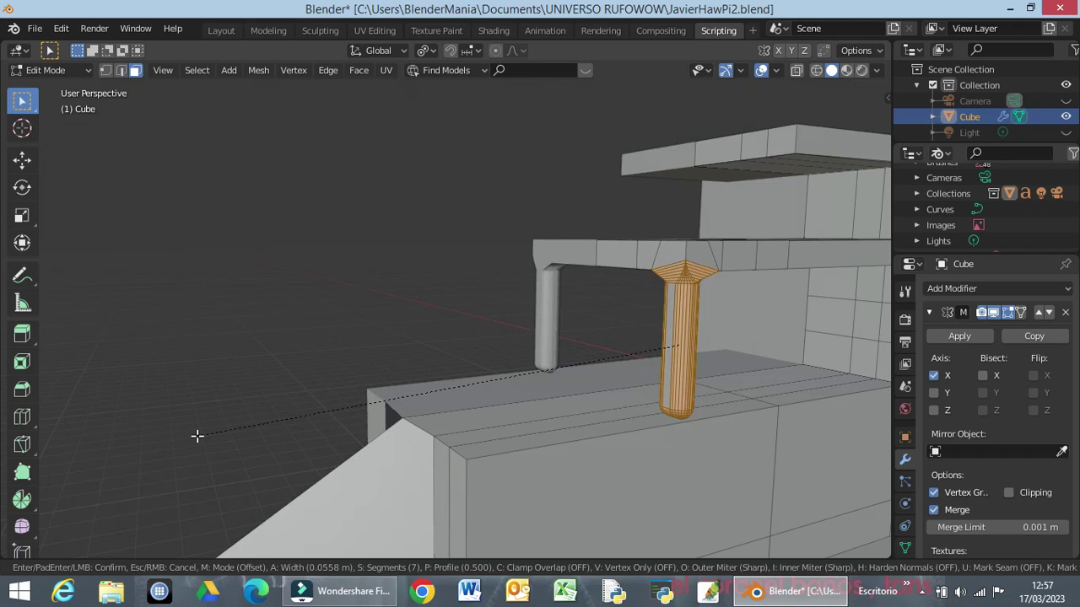
click(199, 435)
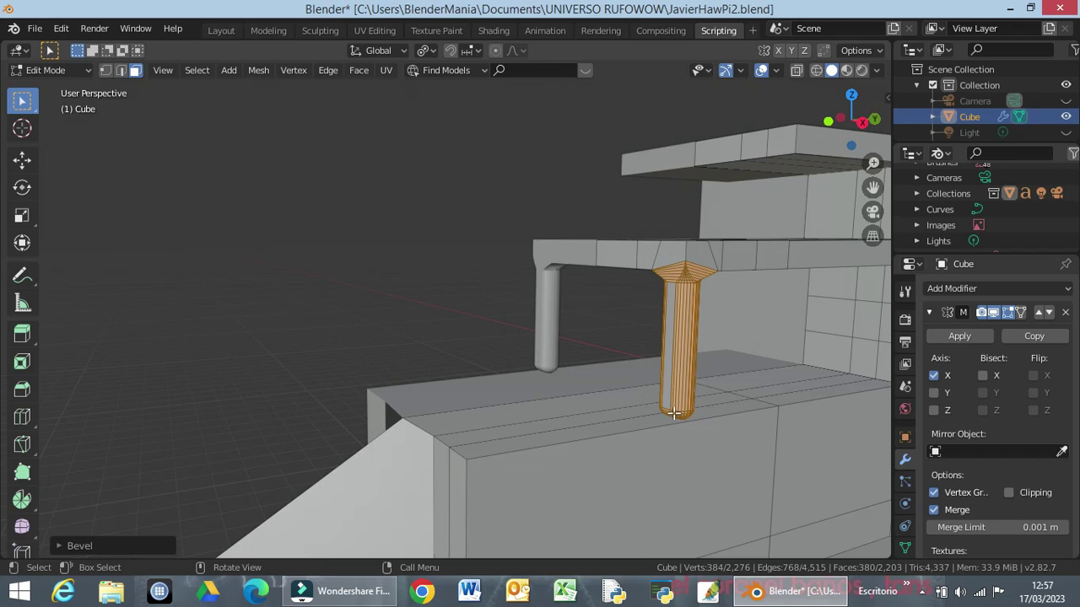
key(ctrl+z)
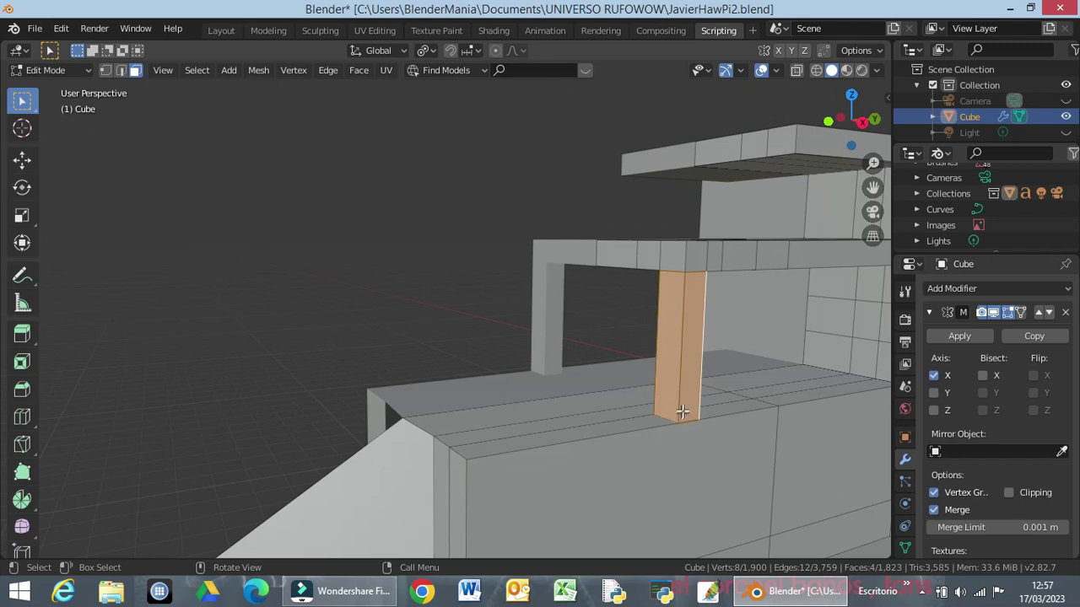
Step: Delete the old pillar and extrude the deck underside face about 2.6 m down local Z
key(ctrl+x)
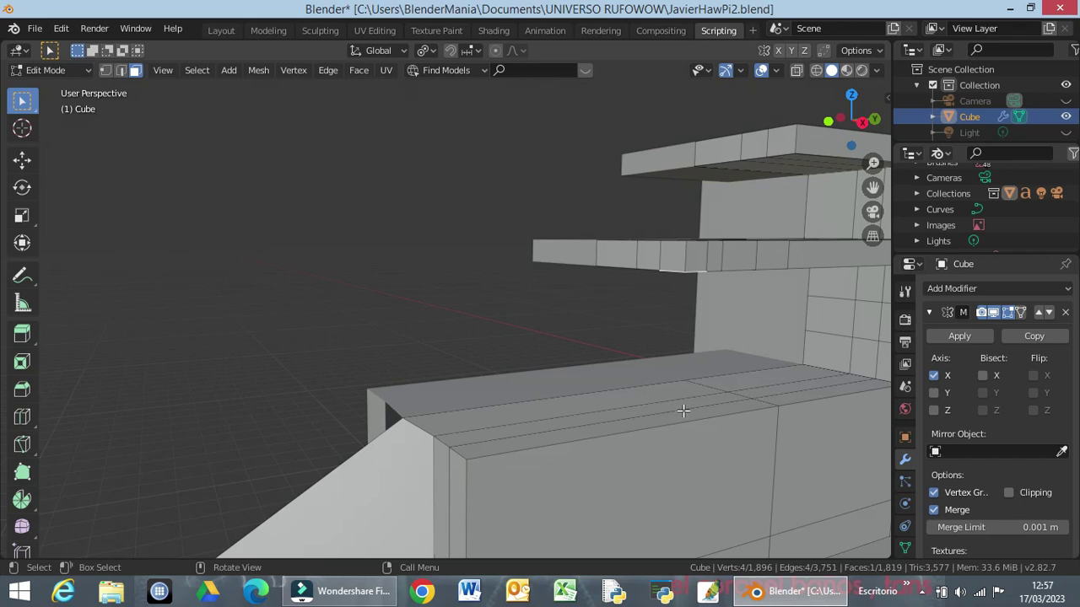
key(e)
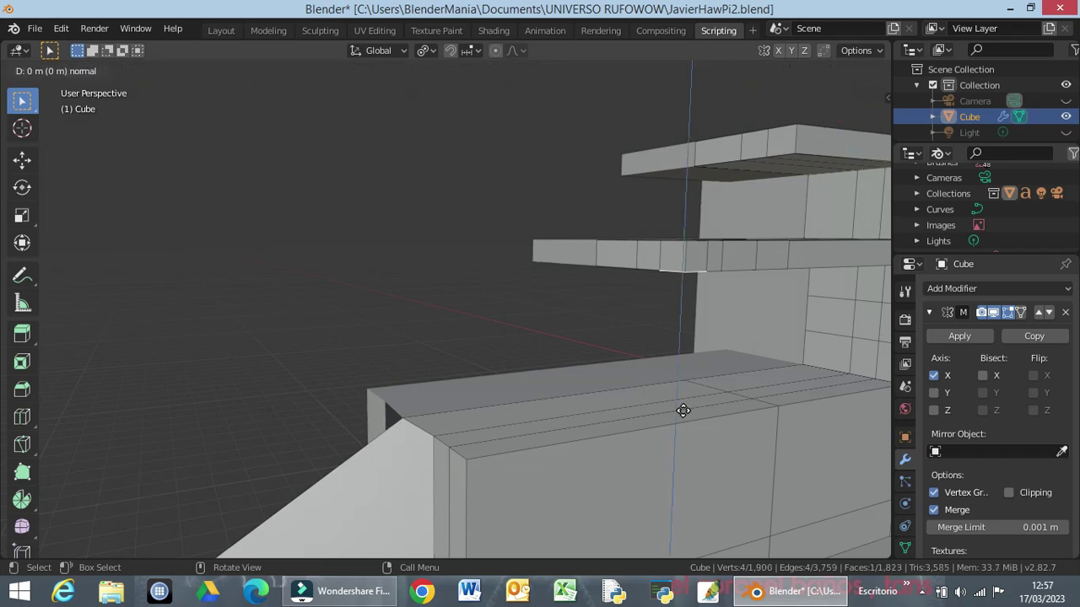
key(z)
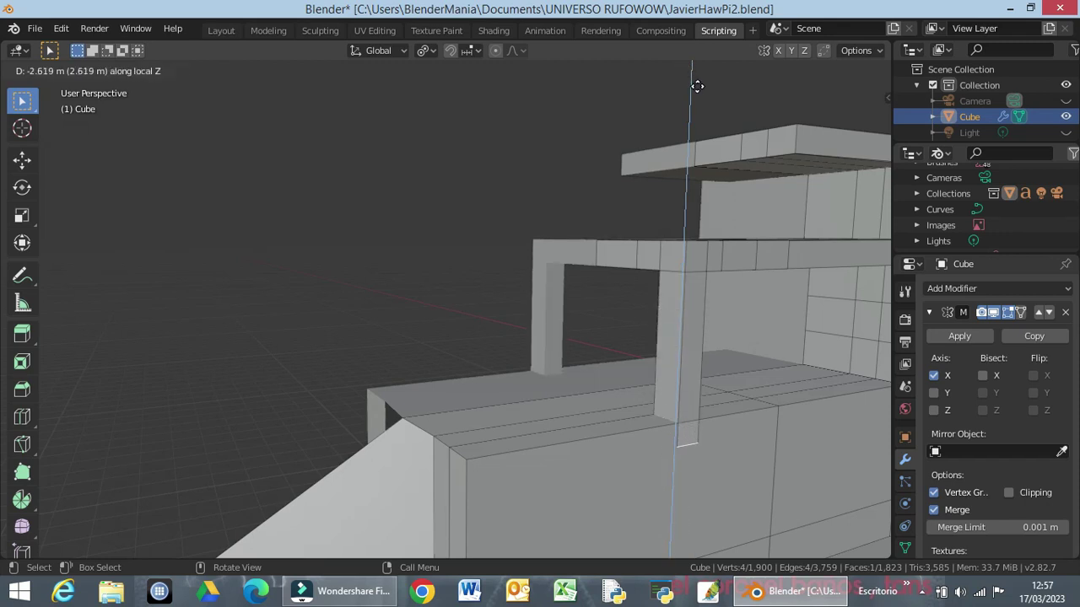
click(697, 87)
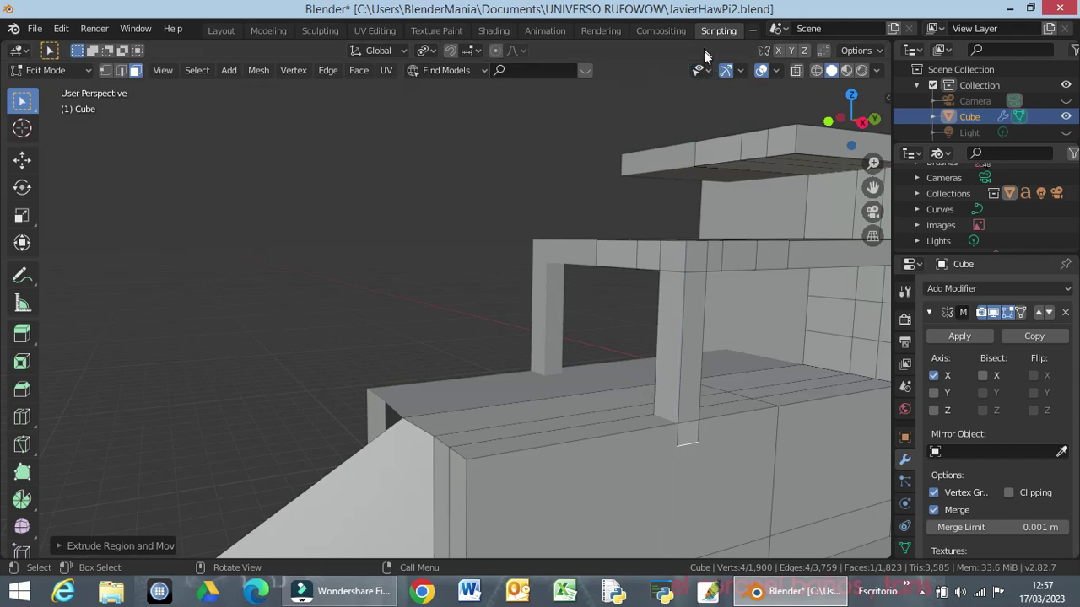
mouse_move(680, 203)
middle_down()
mouse_move(648, 171)
mouse_move(746, 189)
mouse_move(675, 183)
middle_up()
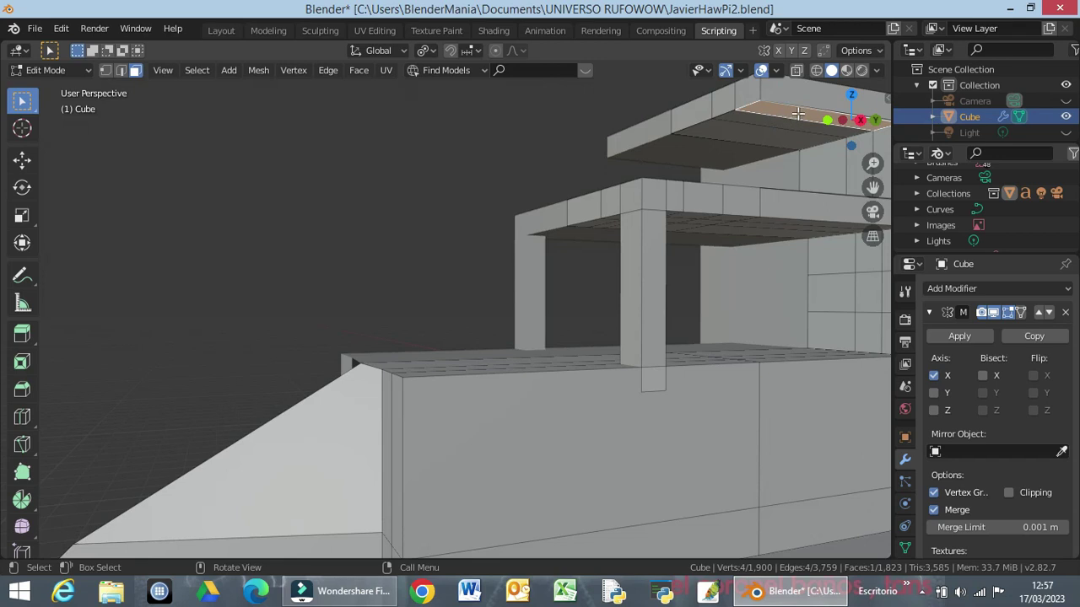
Step: Subdivide the upper deck's overhanging edge face after trying and undoing a loop cut
middle_drag(802, 111, 747, 113)
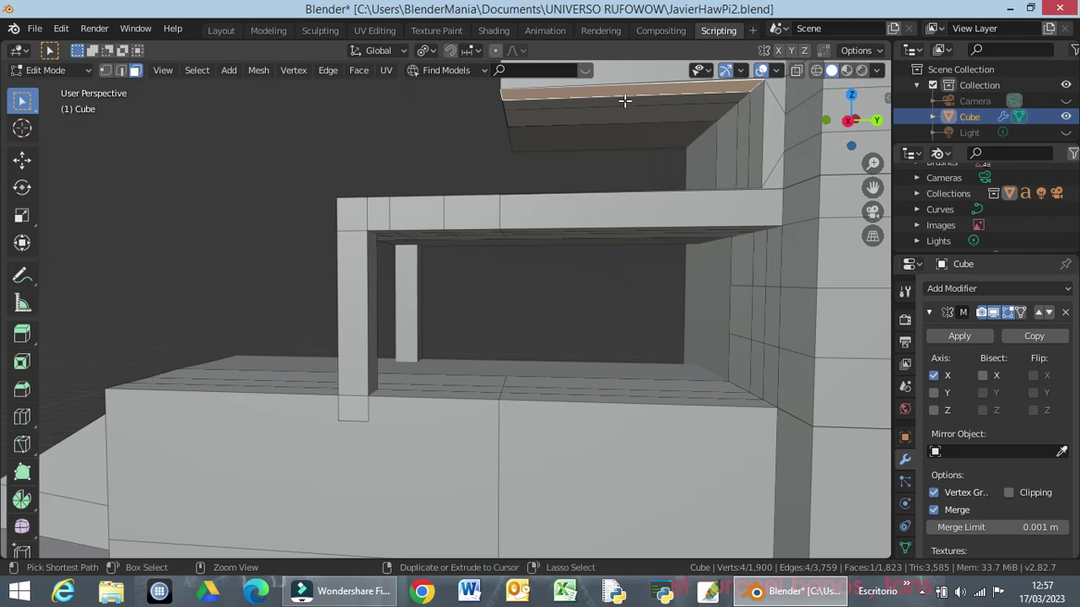
key(ctrl+r)
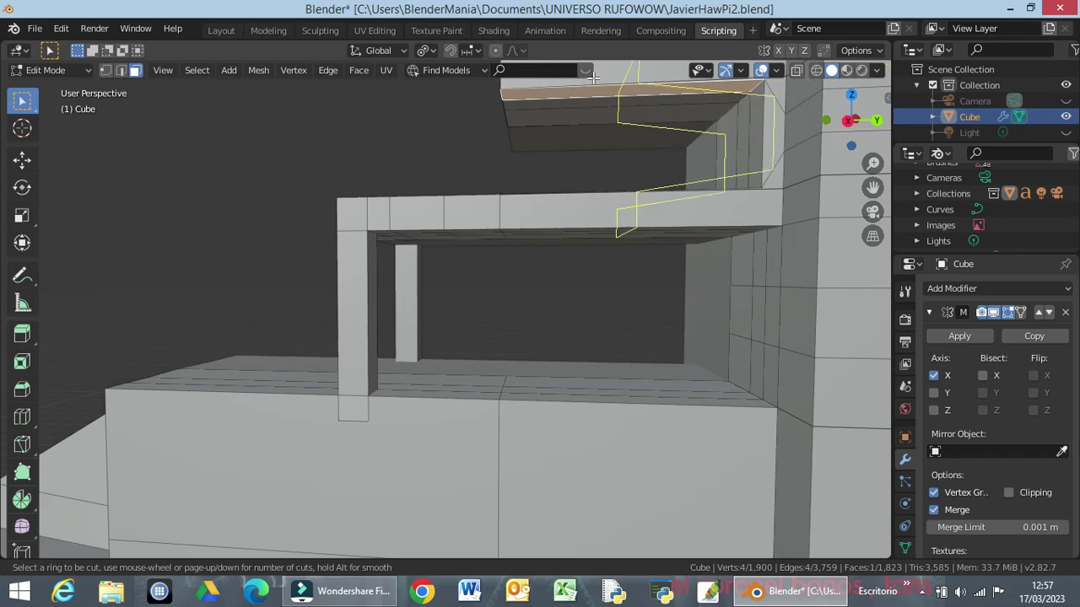
click(593, 77)
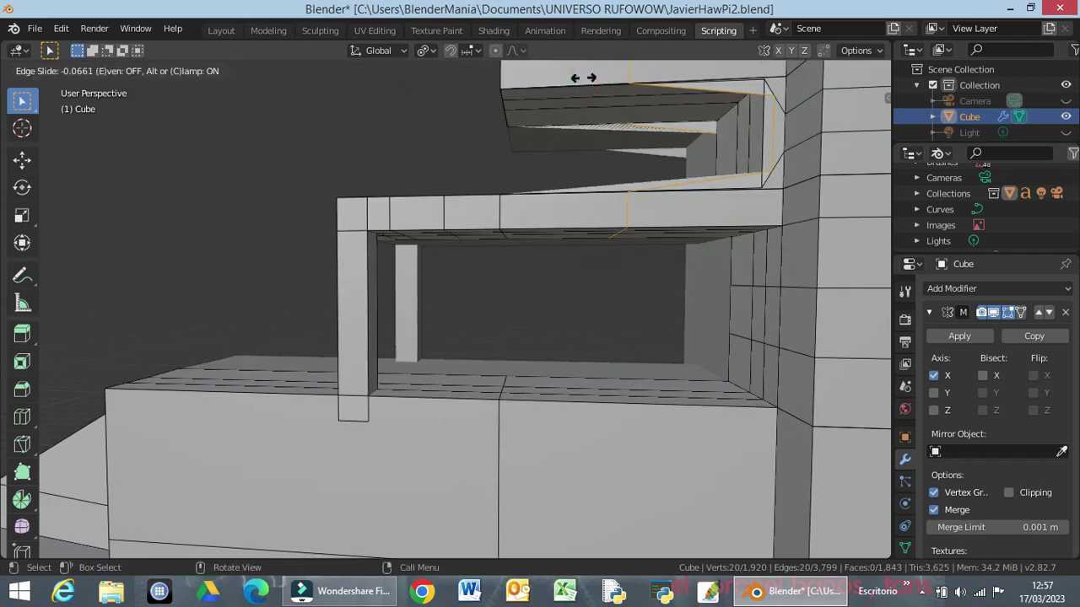
key(ctrl)
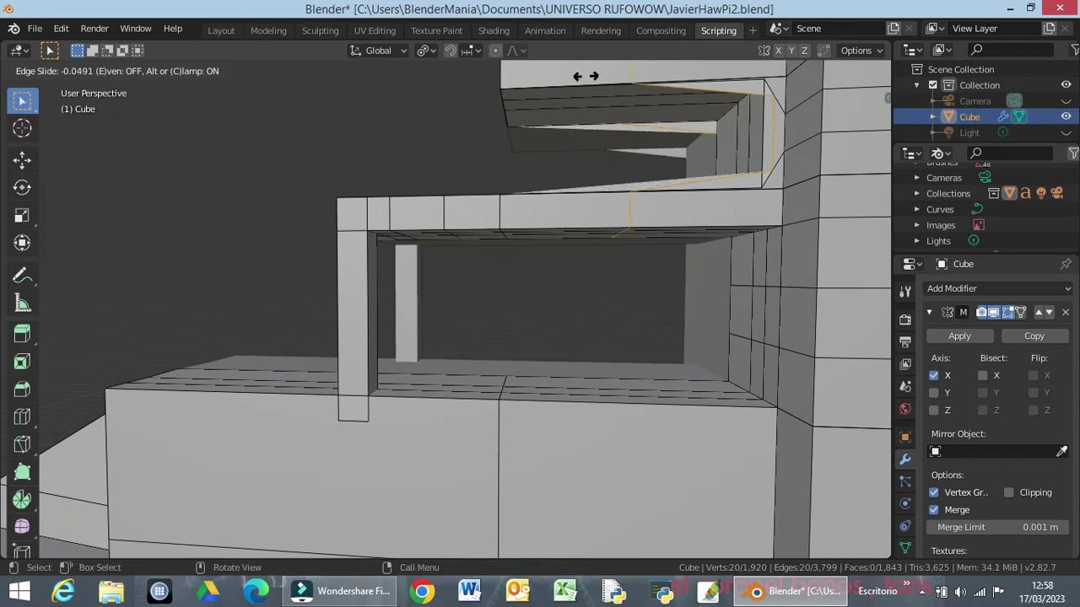
click(585, 76)
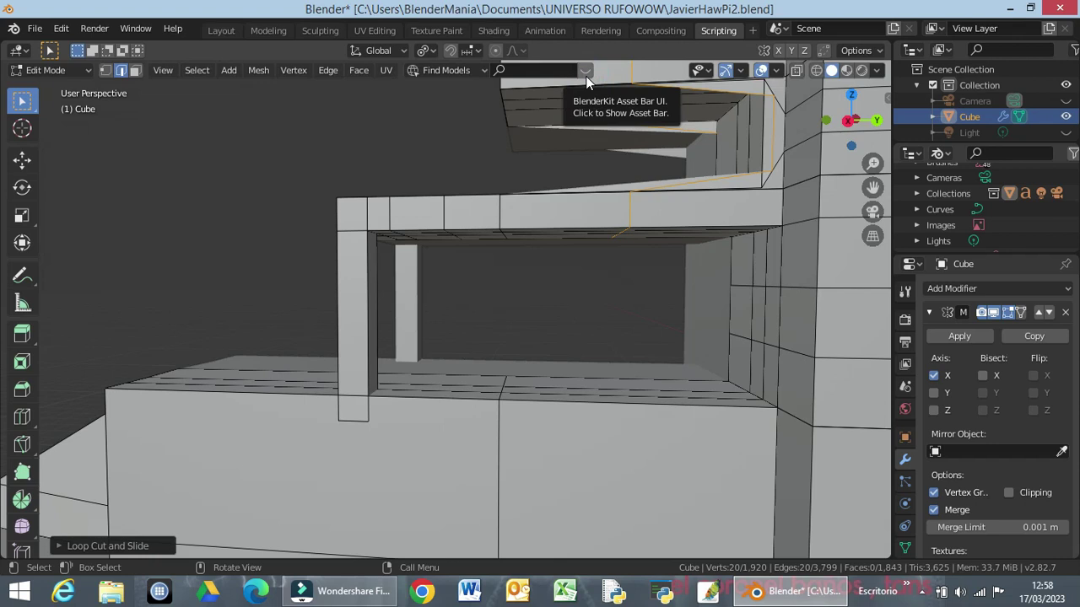
key(ctrl+z)
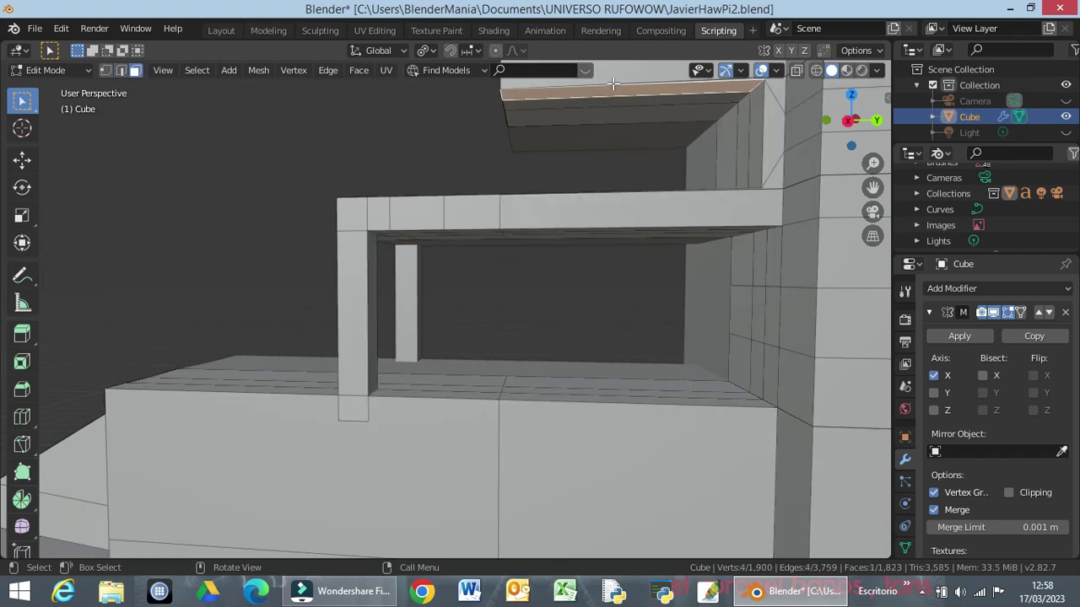
mouse_move(604, 102)
middle_down()
mouse_move(664, 145)
mouse_move(622, 130)
mouse_move(616, 102)
middle_up()
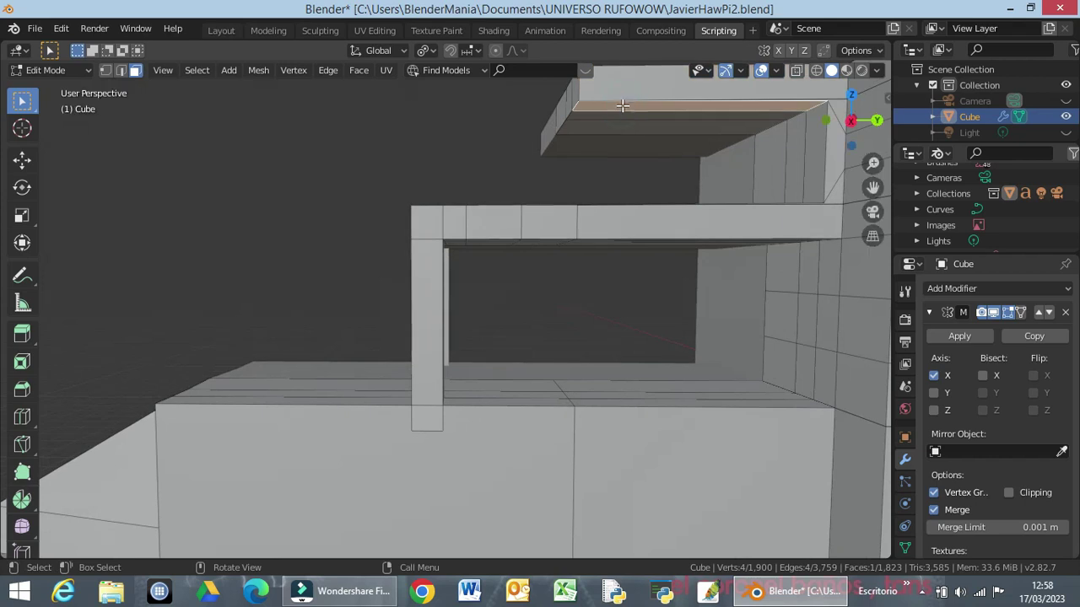
right_click(624, 103)
click(621, 104)
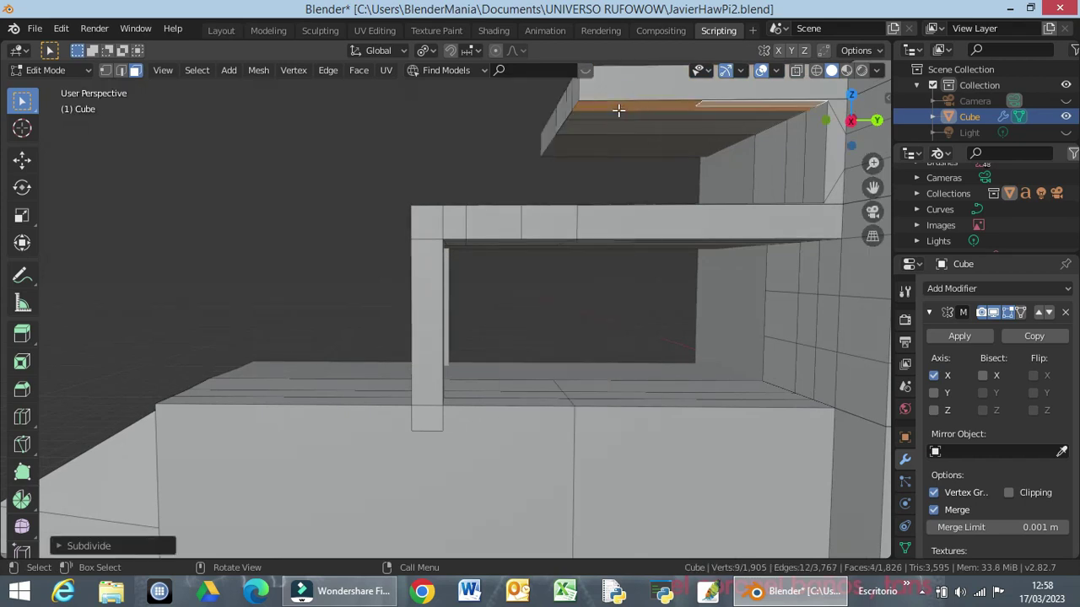
Step: Zoom in on the edge strip under the upper deck and select only its long face
middle_drag(609, 102, 600, 110)
scroll(573, 125, up, 1)
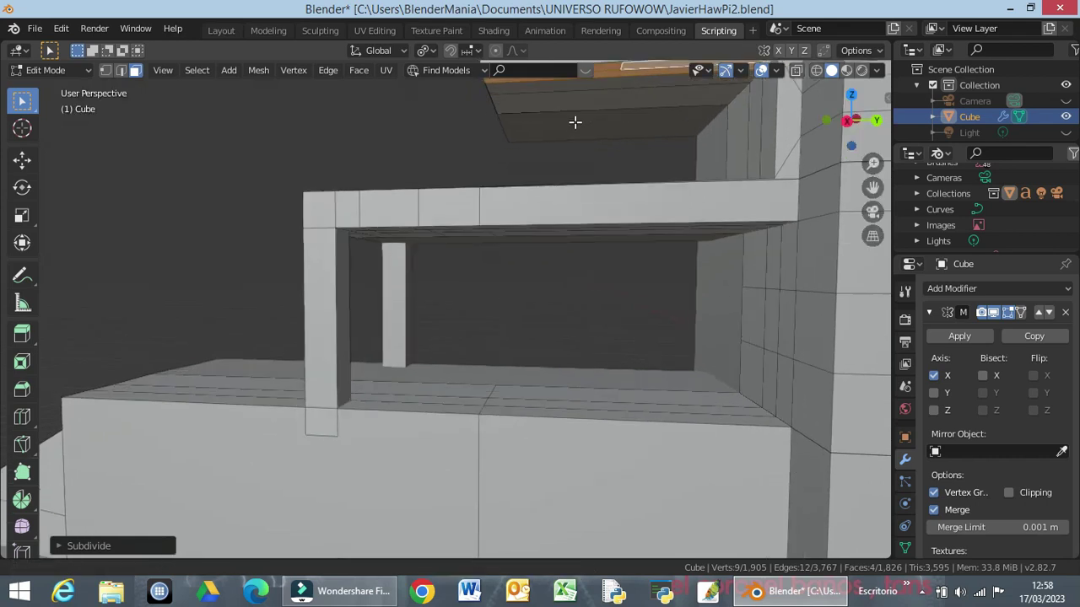
scroll(575, 122, up, 1)
middle_drag(578, 121, 583, 89)
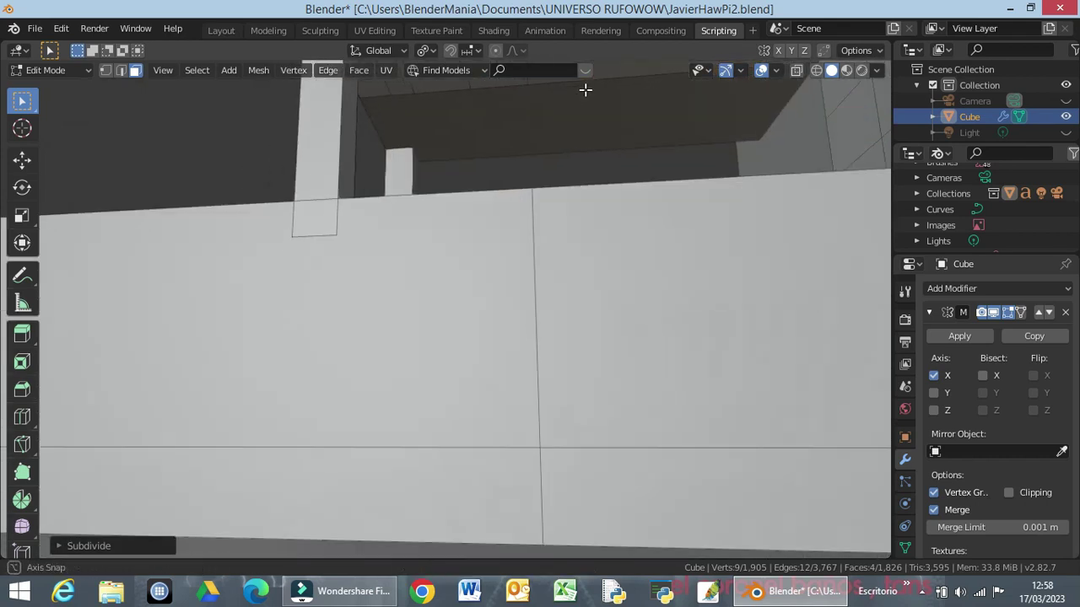
scroll(583, 90, down, 3)
scroll(578, 159, down, 3)
scroll(578, 159, up, 3)
scroll(582, 108, up, 2)
scroll(590, 94, up, 1)
scroll(590, 93, down, 2)
scroll(591, 94, up, 1)
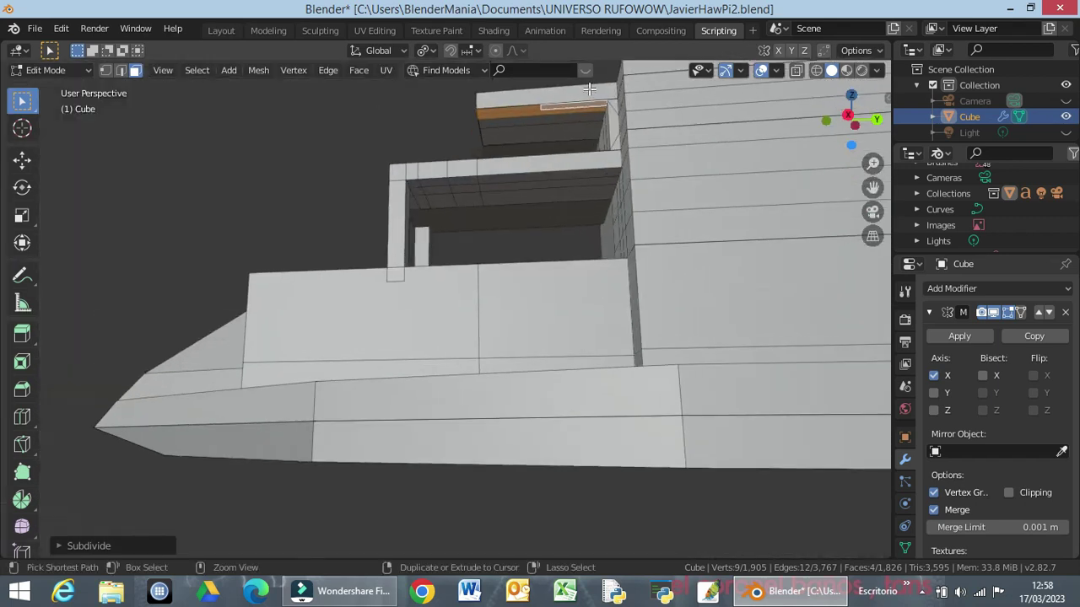
mouse_move(549, 135)
shift+middle_down()
mouse_move(552, 284)
mouse_move(523, 278)
mouse_move(524, 263)
shift+middle_up()
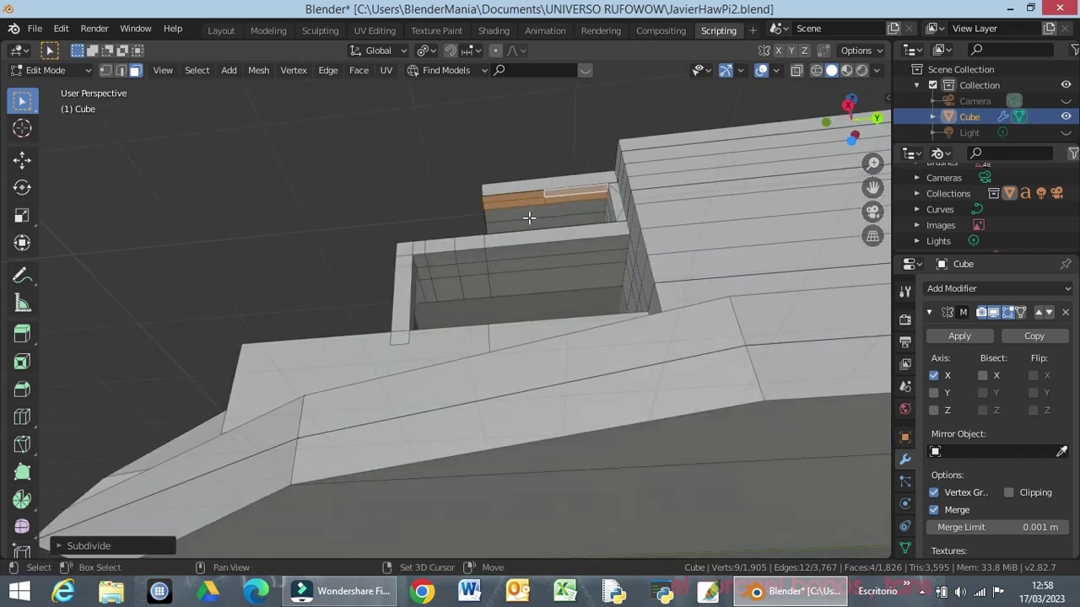
shift+middle_drag(528, 219, 517, 314)
scroll(517, 315, up, 3)
scroll(528, 315, up, 2)
scroll(545, 311, up, 2)
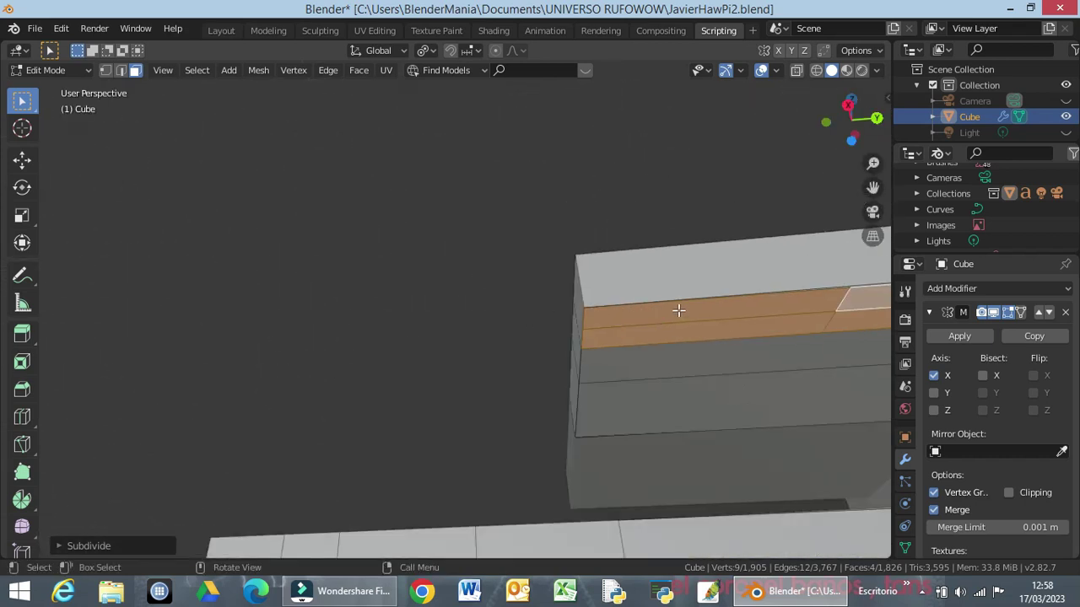
shift+middle_drag(675, 296, 613, 268)
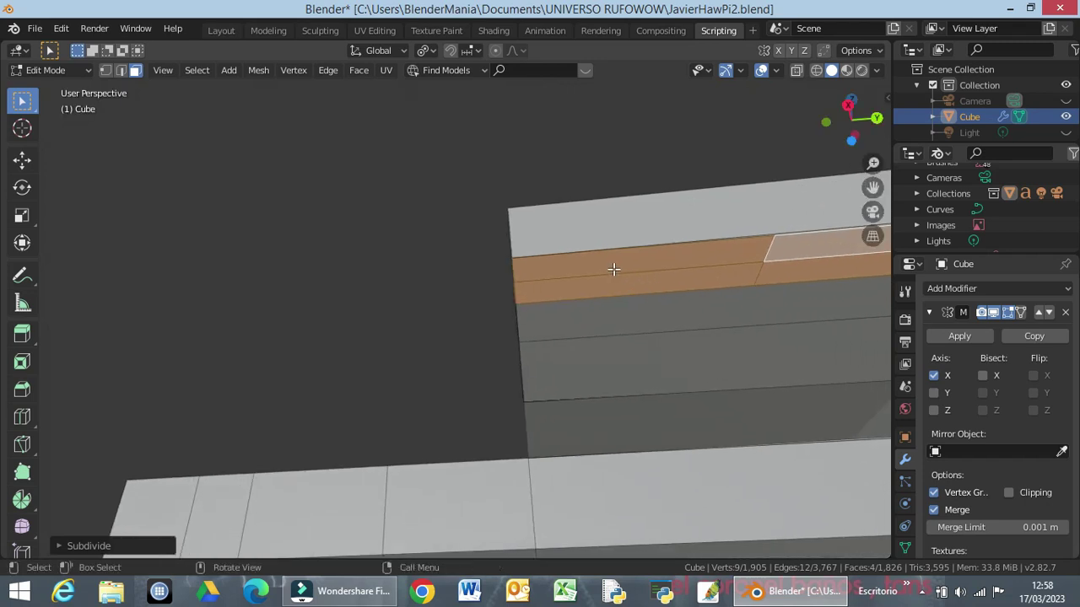
click(612, 264)
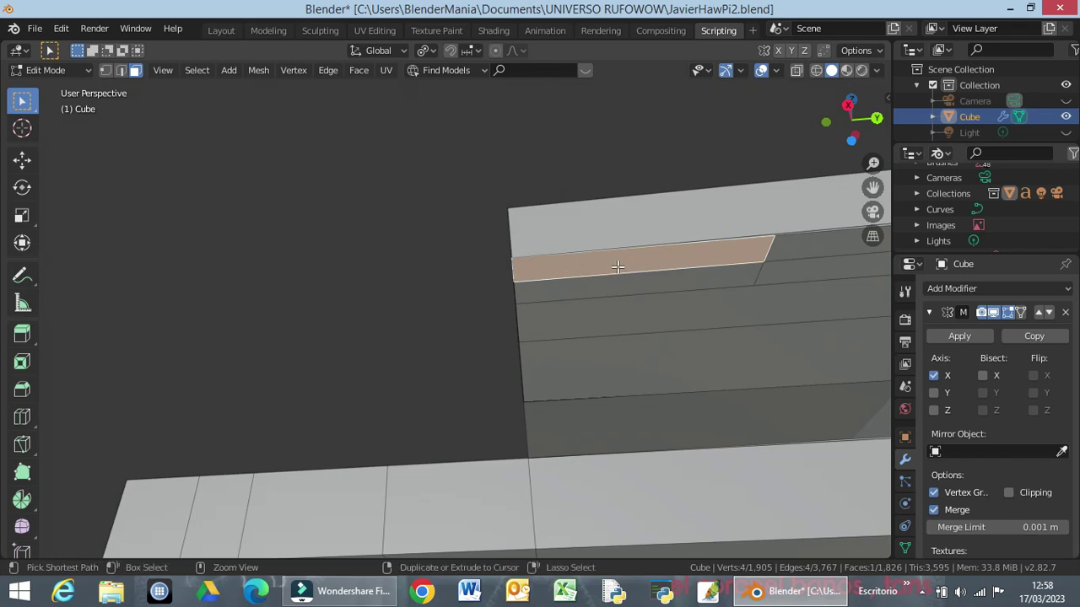
Step: Add seven evenly spaced loop cuts across the narrow strip under the upper deck edge
key(ctrl+r)
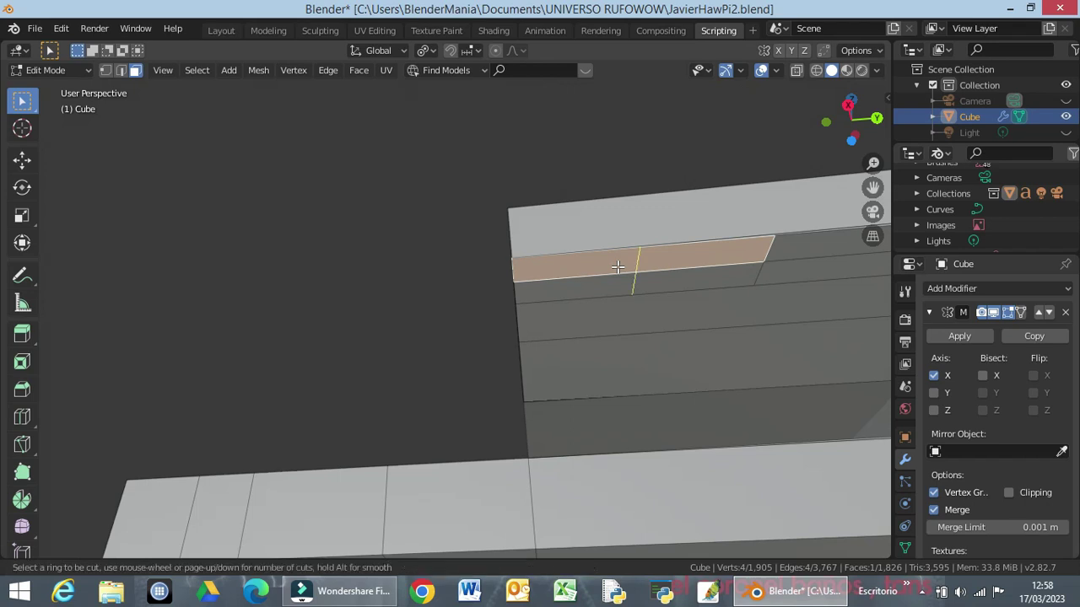
scroll(613, 269, up, 1)
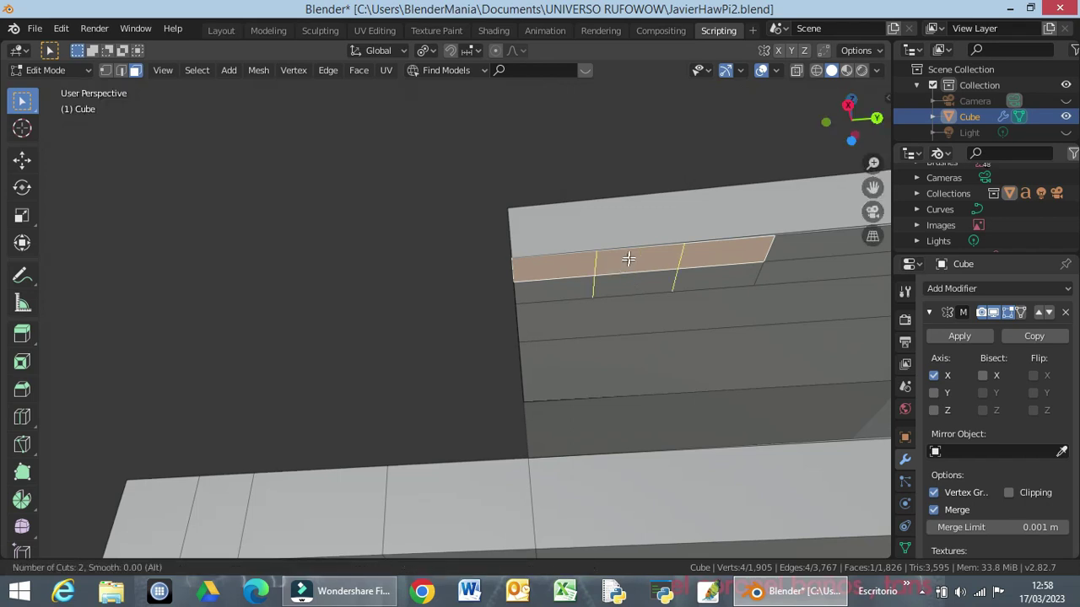
scroll(632, 255, up, 1)
scroll(631, 254, up, 1)
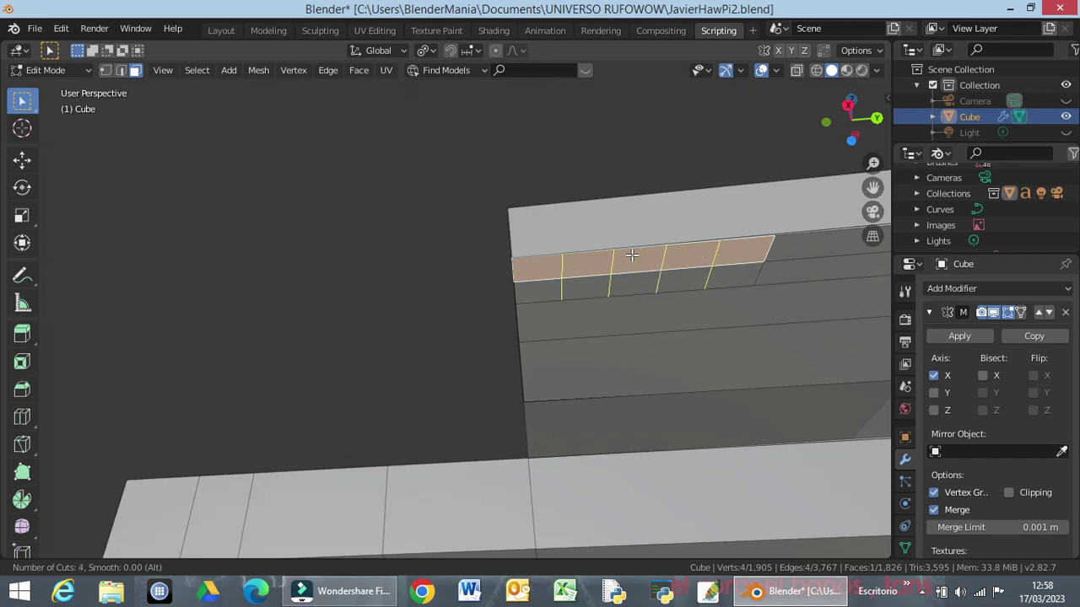
scroll(632, 254, up, 1)
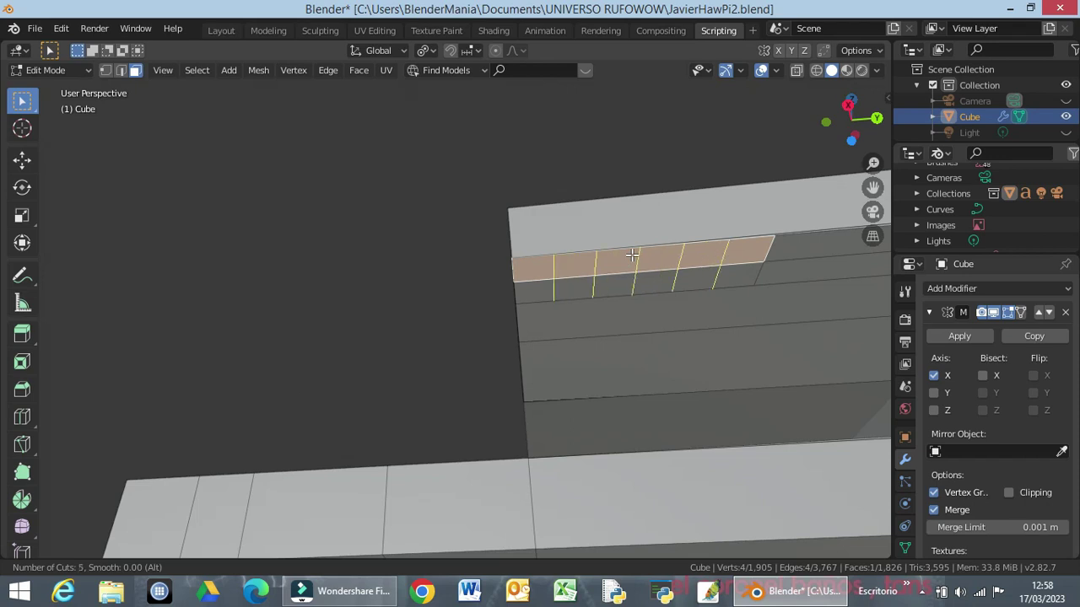
scroll(631, 255, up, 1)
scroll(632, 255, up, 1)
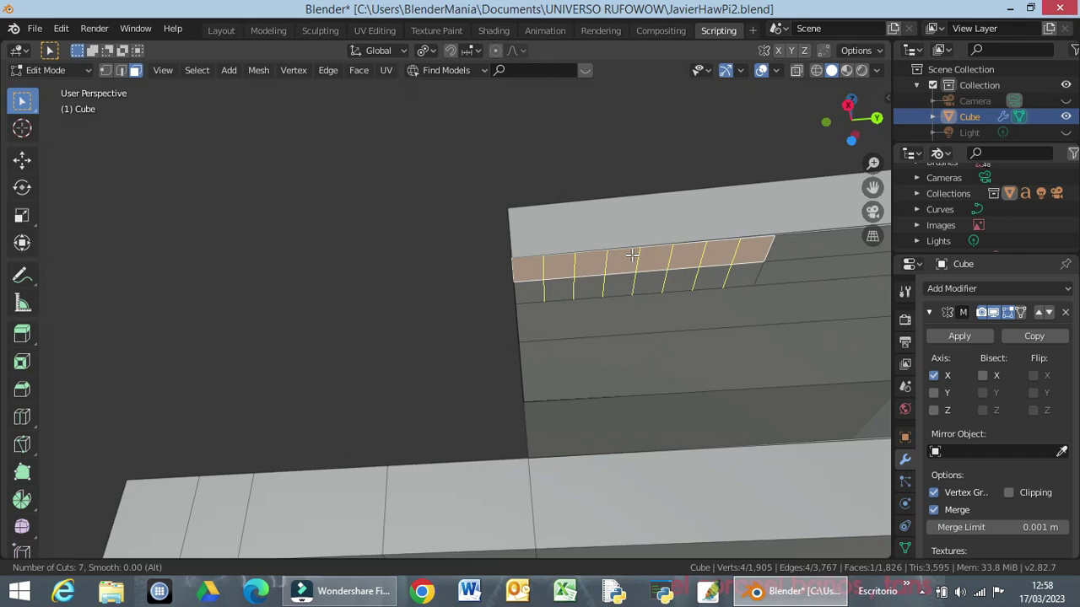
click(632, 255)
right_click(632, 255)
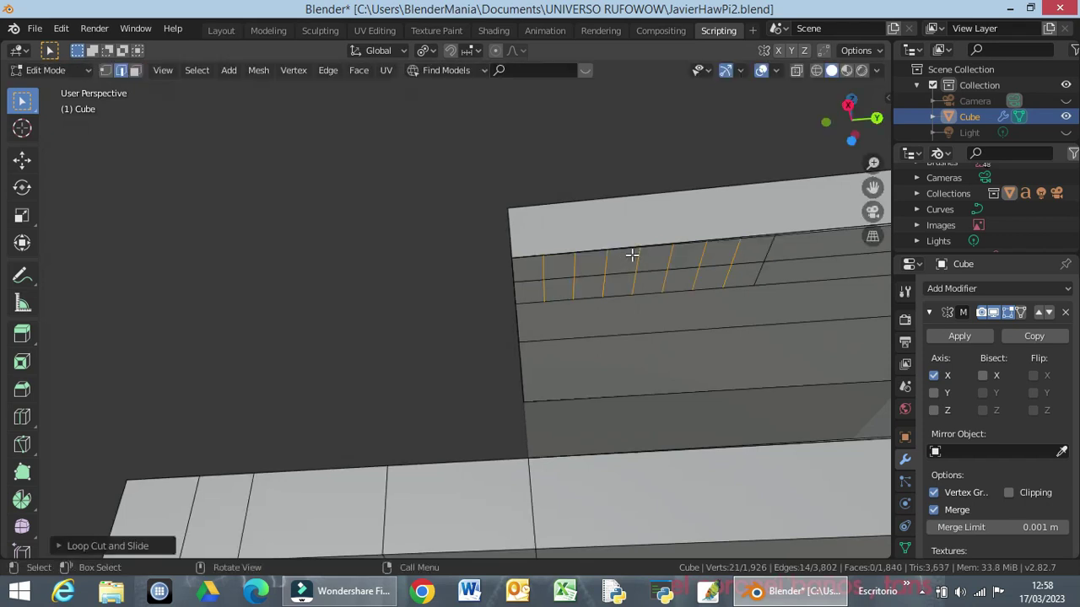
click(526, 270)
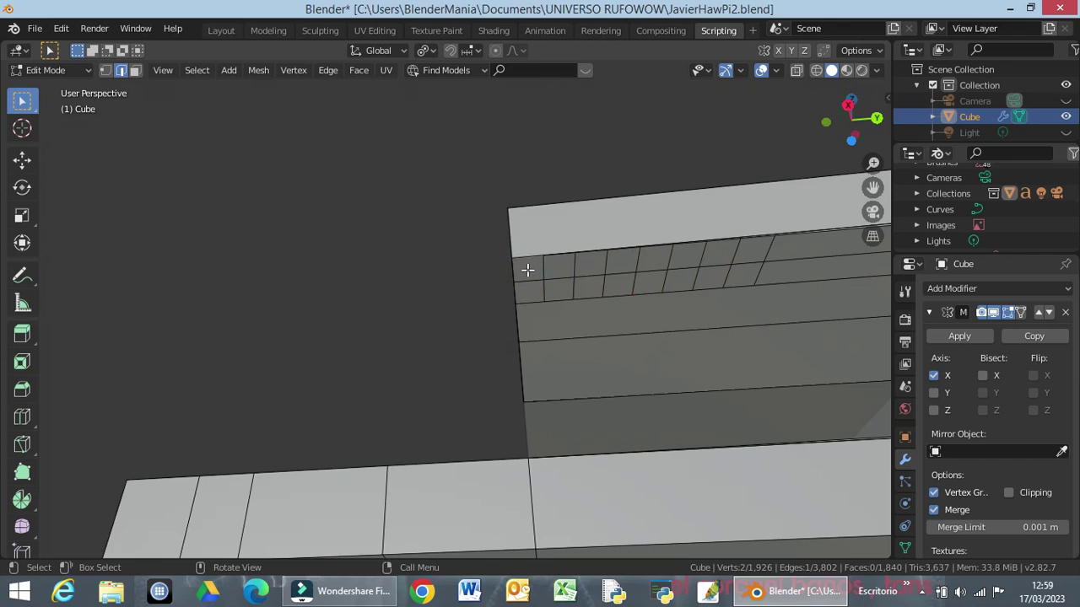
Step: In face select mode, pick three spaced faces along the strip: end, middle and further along
click(135, 71)
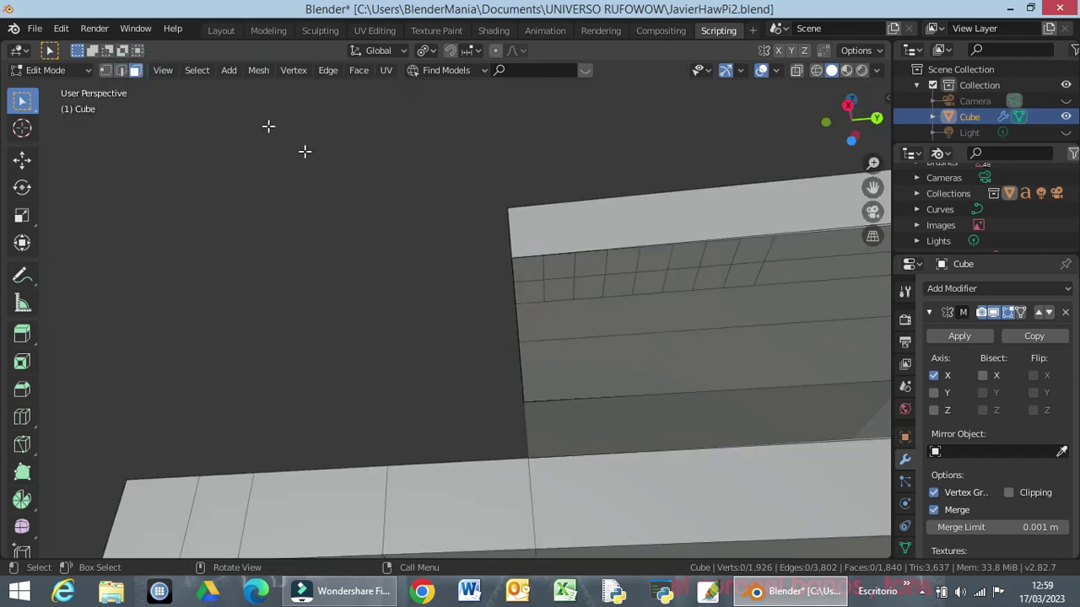
click(523, 269)
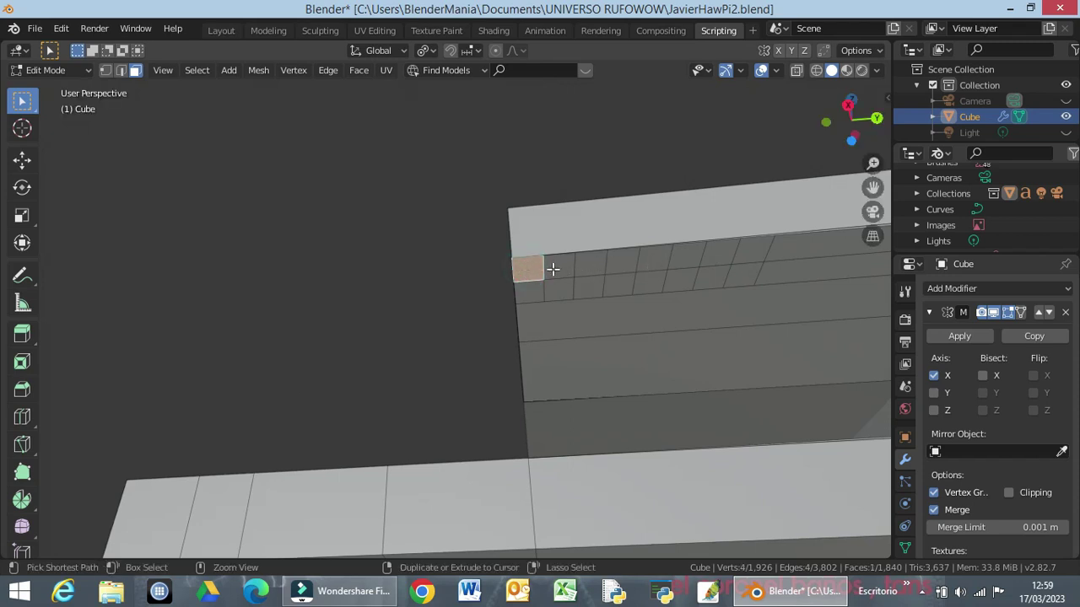
ctrl+click(647, 260)
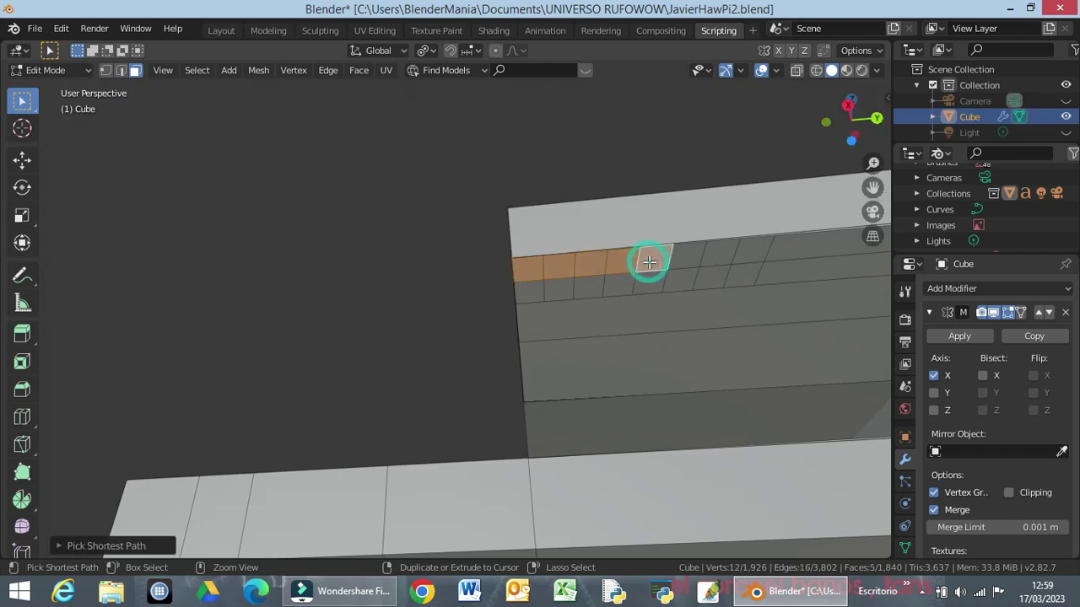
click(537, 272)
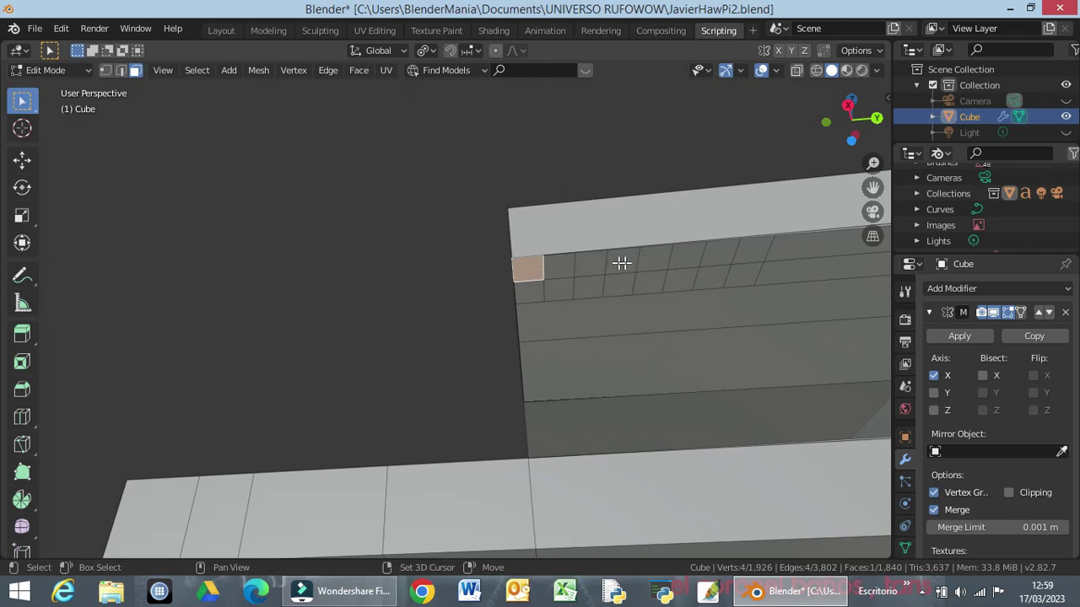
shift+click(647, 260)
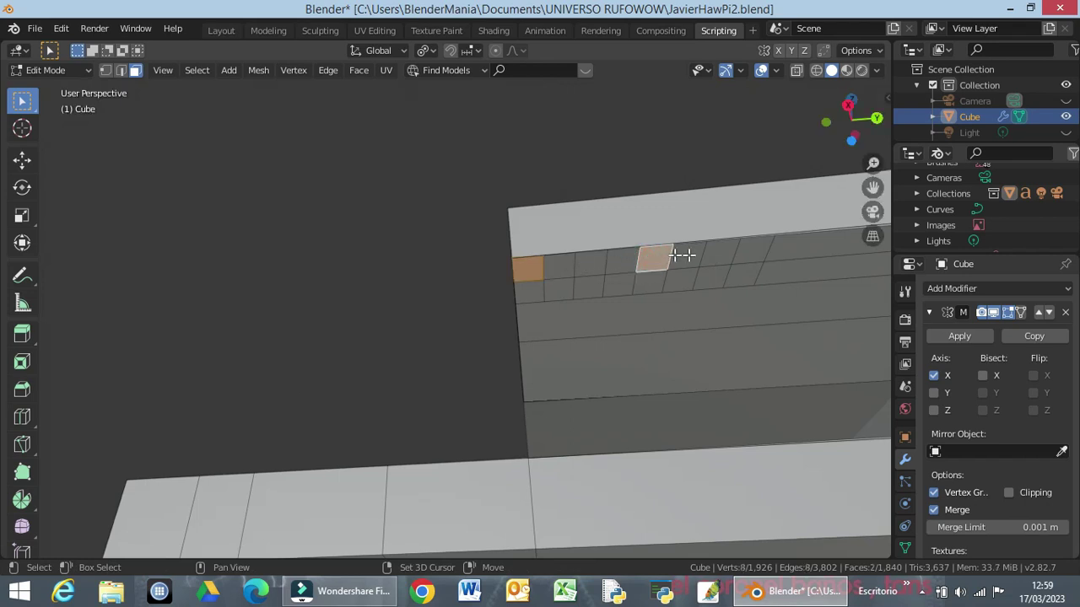
shift+click(752, 255)
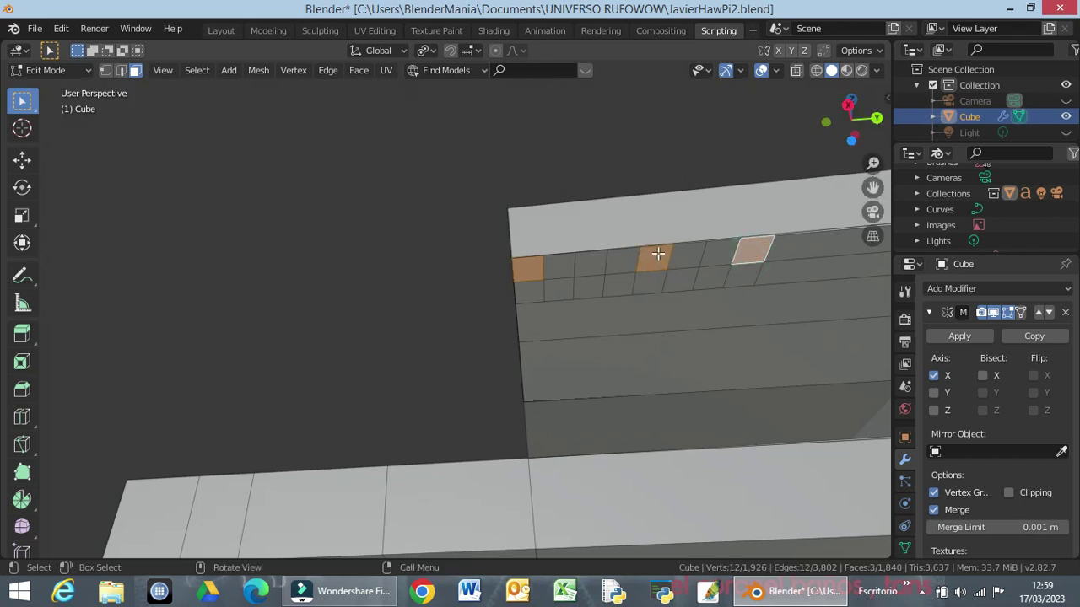
Step: In right side view, extrude the three faces straight down along Z to the lower deck
shift+scroll(660, 251, up, 5)
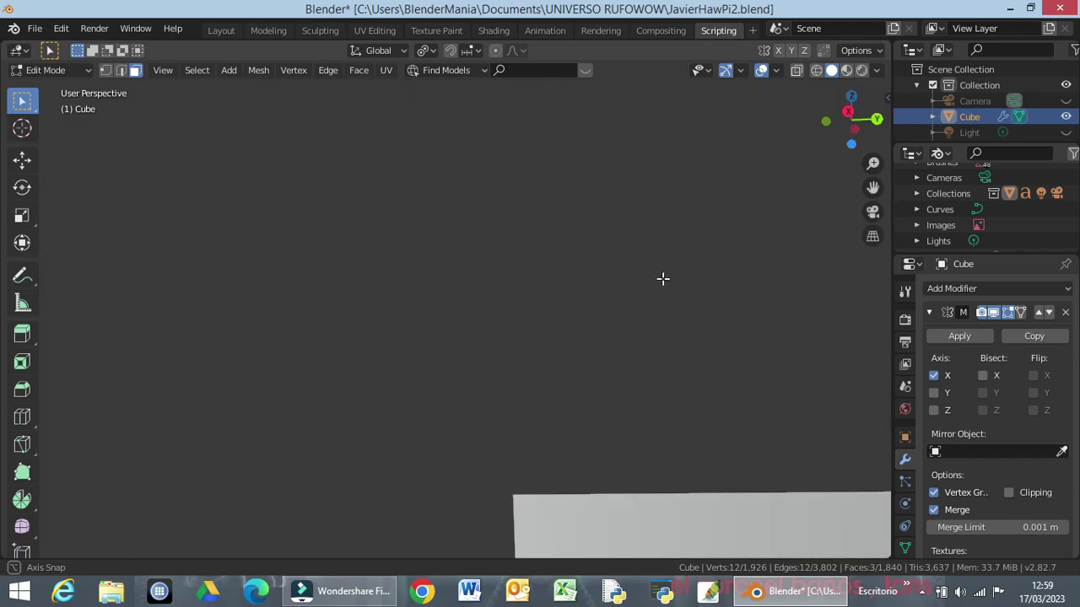
key(KP_3)
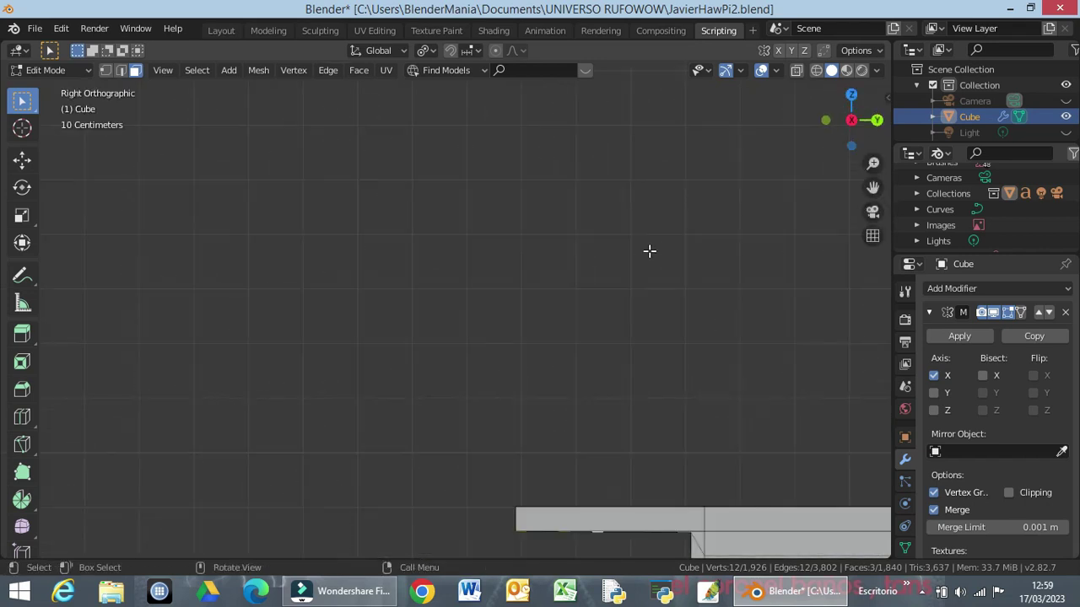
mouse_move(597, 292)
shift+middle_down()
mouse_move(572, 121)
mouse_move(548, 135)
shift+middle_up()
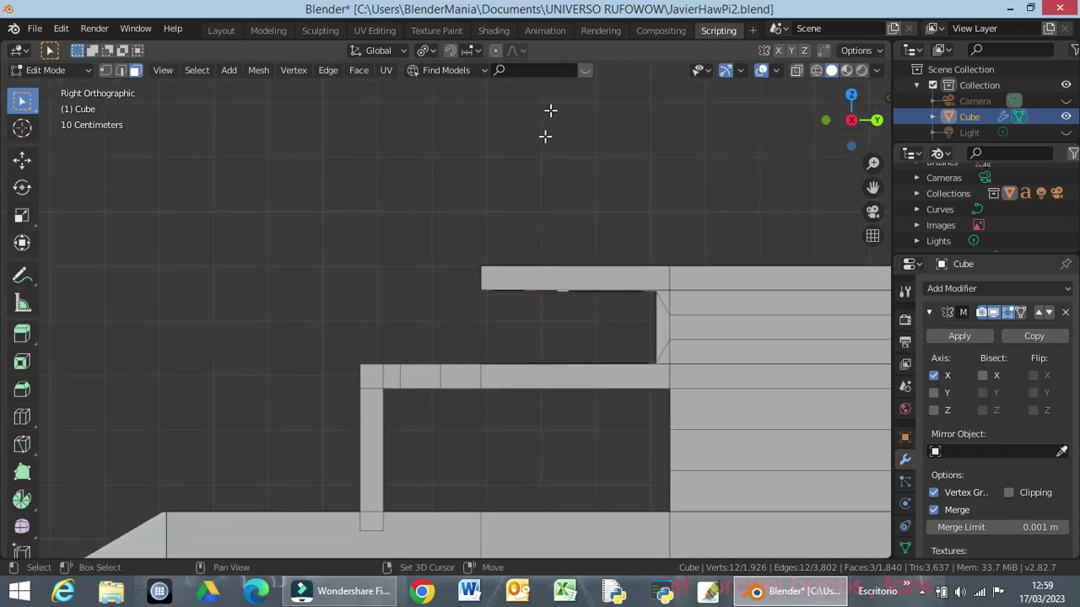
key(ctrl+r)
click(539, 162)
key(z)
key(z)
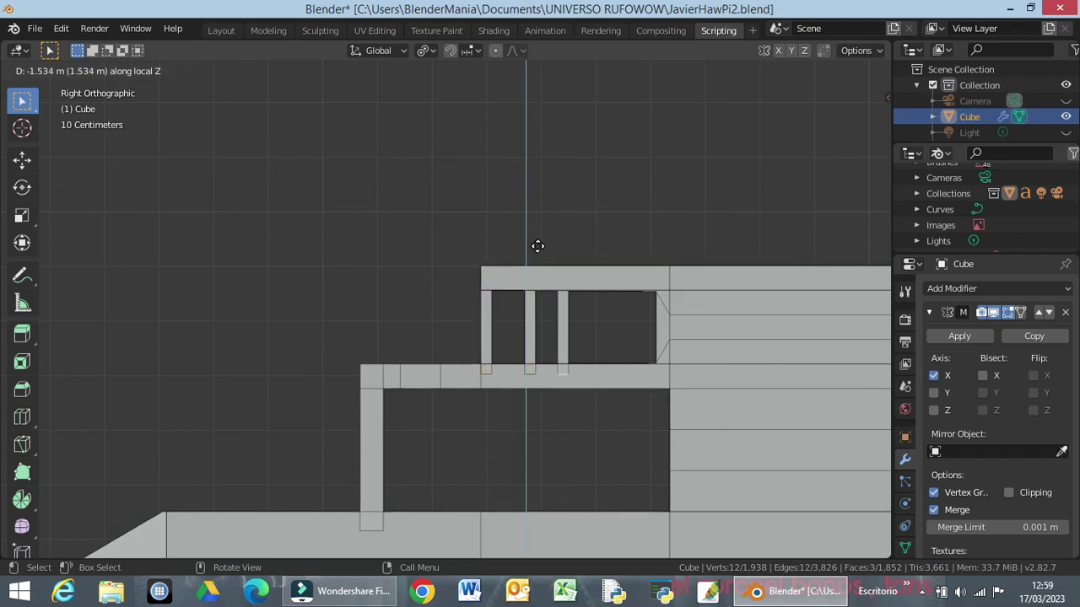
click(535, 244)
Step: Orbit around to inspect the new pillars, then select a face on the upper deck's edge strip
middle_drag(445, 321, 559, 385)
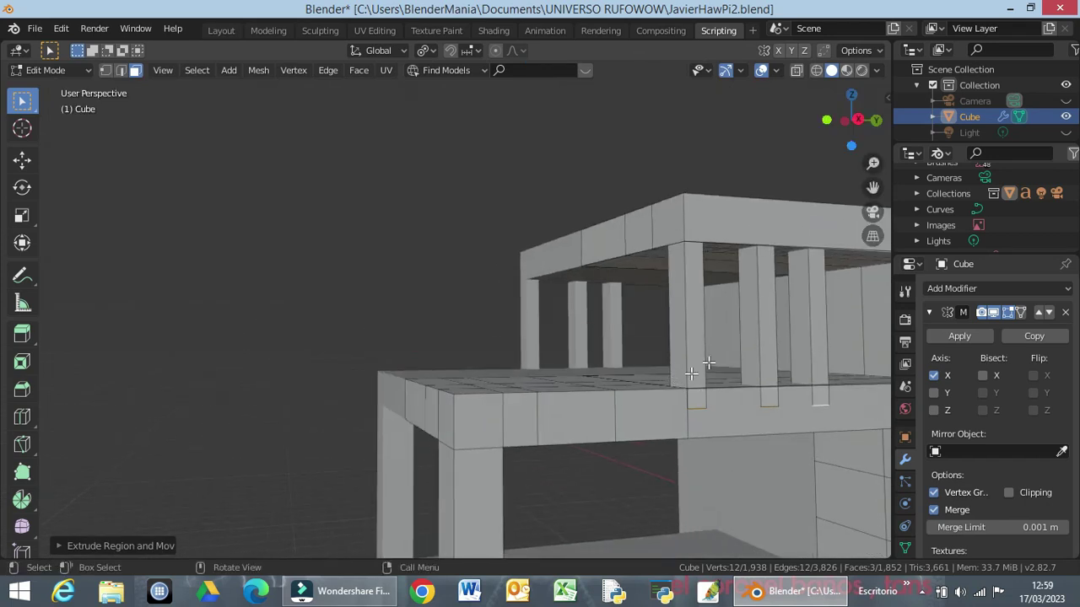
scroll(500, 348, down, 2)
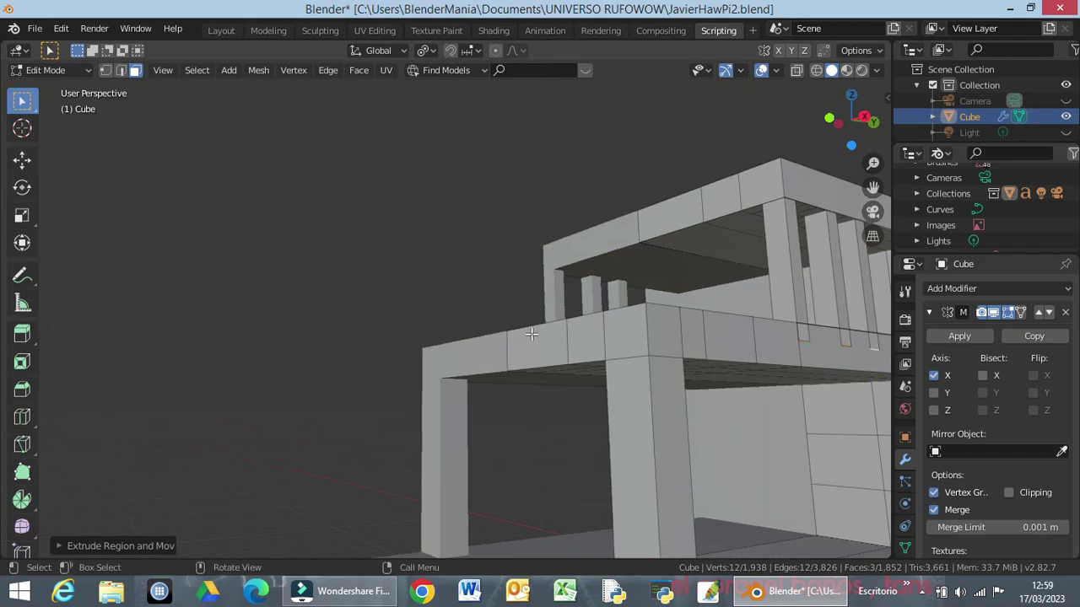
scroll(499, 345, down, 3)
mouse_move(498, 345)
middle_down()
mouse_move(592, 360)
mouse_move(438, 385)
mouse_move(429, 368)
mouse_move(407, 374)
mouse_move(537, 395)
middle_up()
scroll(437, 385, up, 3)
scroll(424, 372, down, 2)
scroll(433, 373, down, 2)
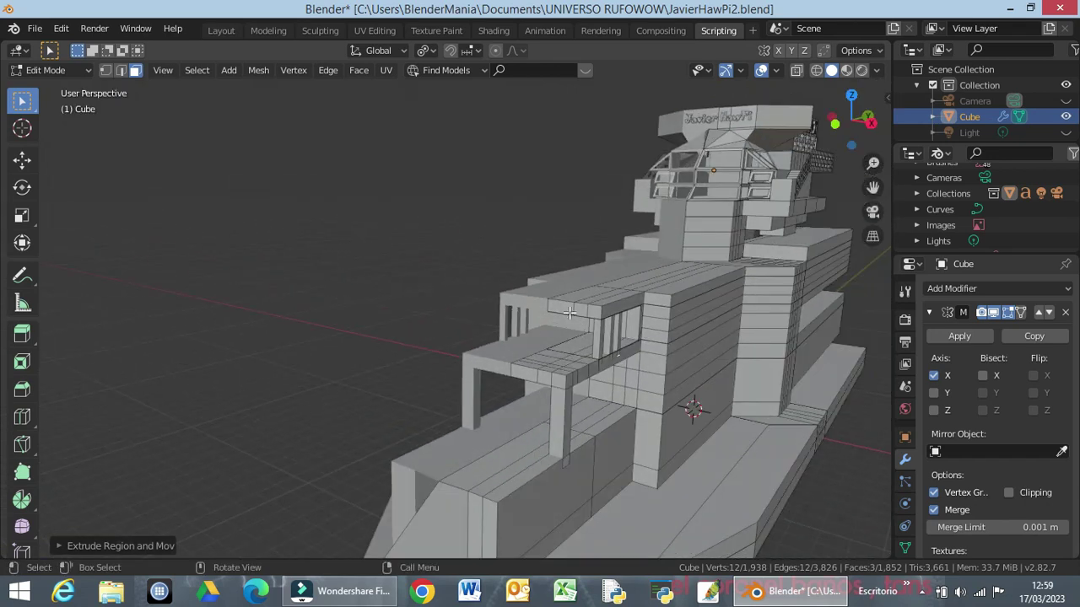
click(557, 309)
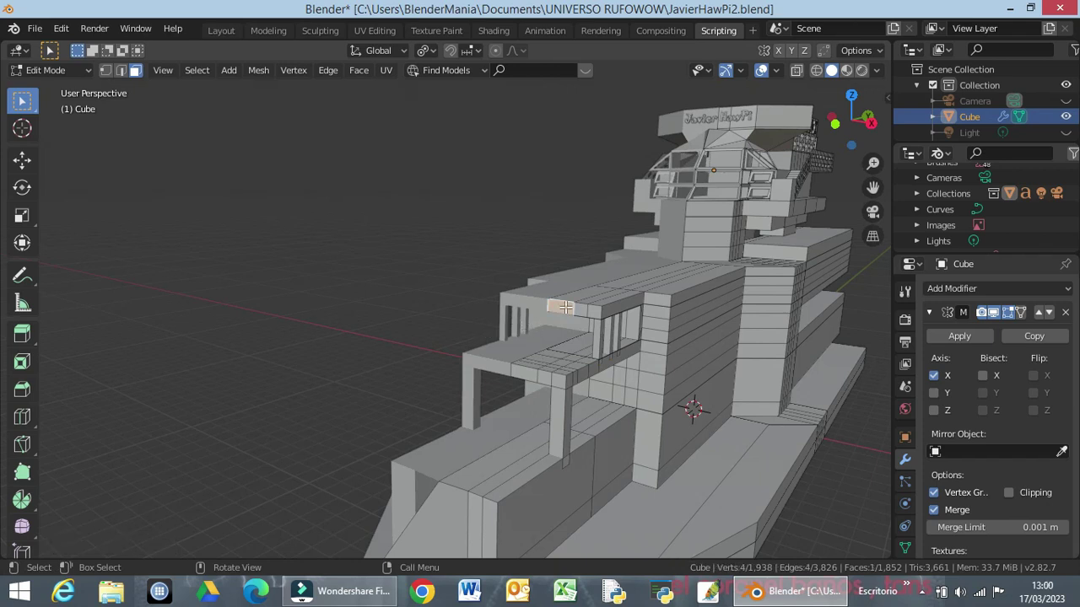
key(KP_3)
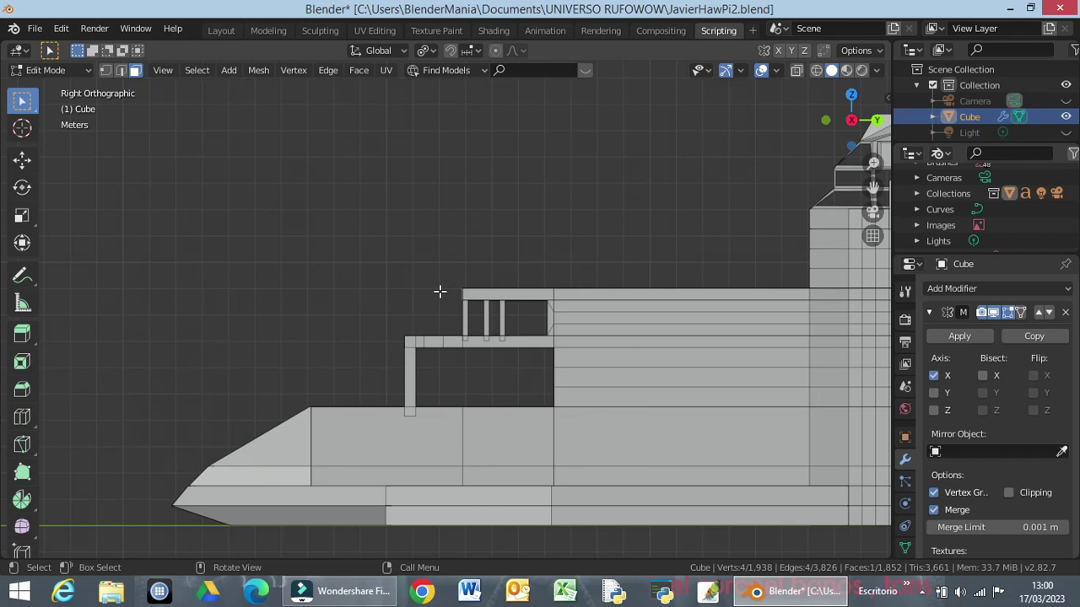
Step: Extrude the cabin's upper roof faces about 1.38 m forward along global Y, past the posts
key(e)
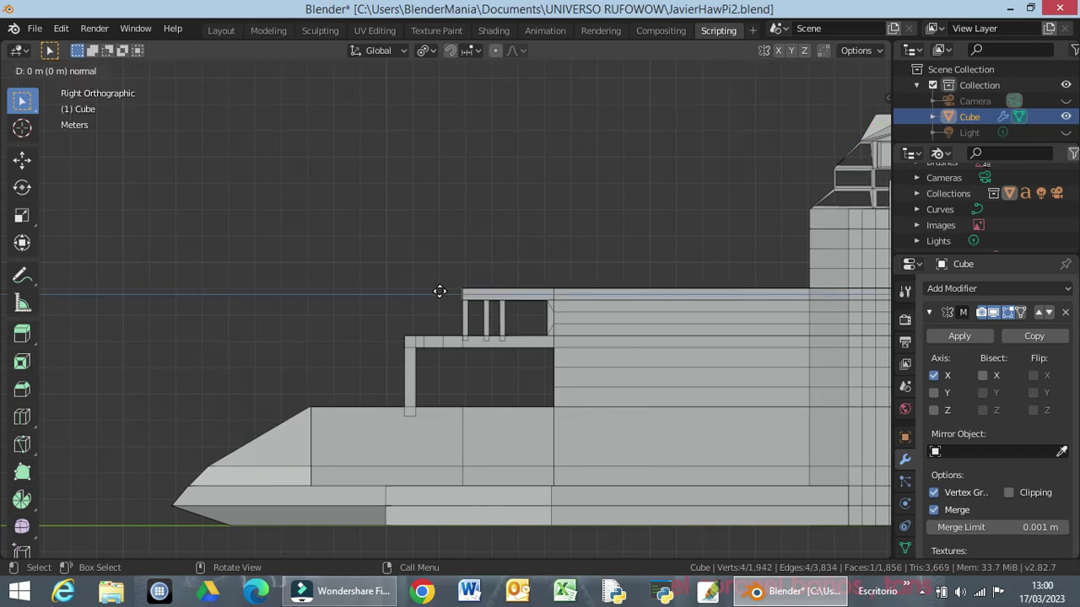
key(y)
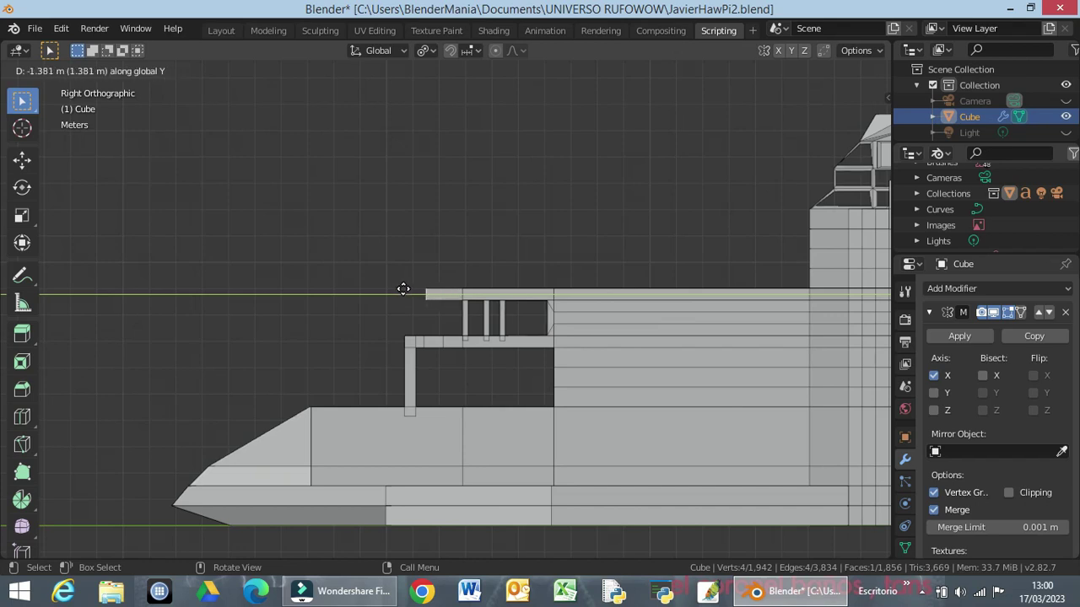
click(403, 289)
mouse_move(453, 314)
middle_down()
mouse_move(517, 342)
mouse_move(453, 308)
middle_up()
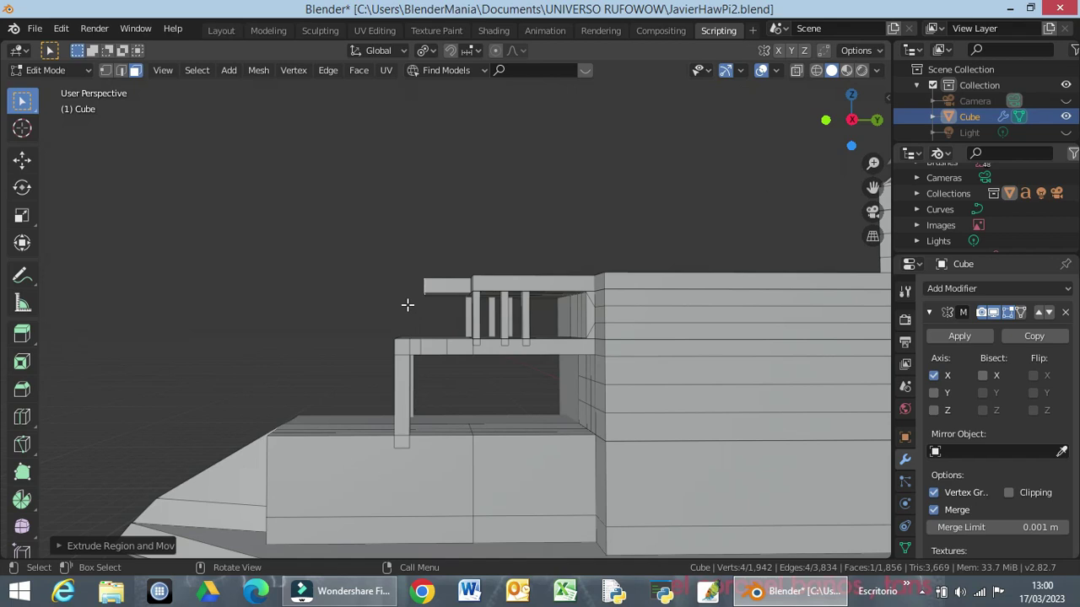
Step: Save the yacht file via File > Save, then orbit around the cabin
click(35, 31)
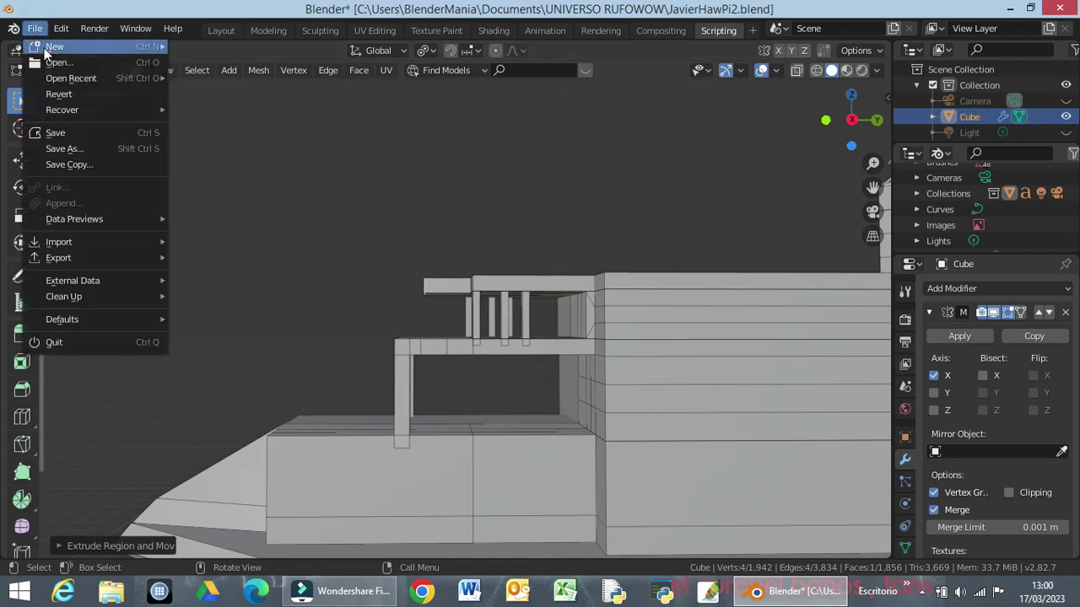
click(55, 135)
mouse_move(212, 228)
middle_down()
mouse_move(250, 270)
mouse_move(243, 251)
mouse_move(190, 241)
mouse_move(195, 253)
mouse_move(234, 268)
mouse_move(206, 236)
mouse_move(299, 260)
middle_up()
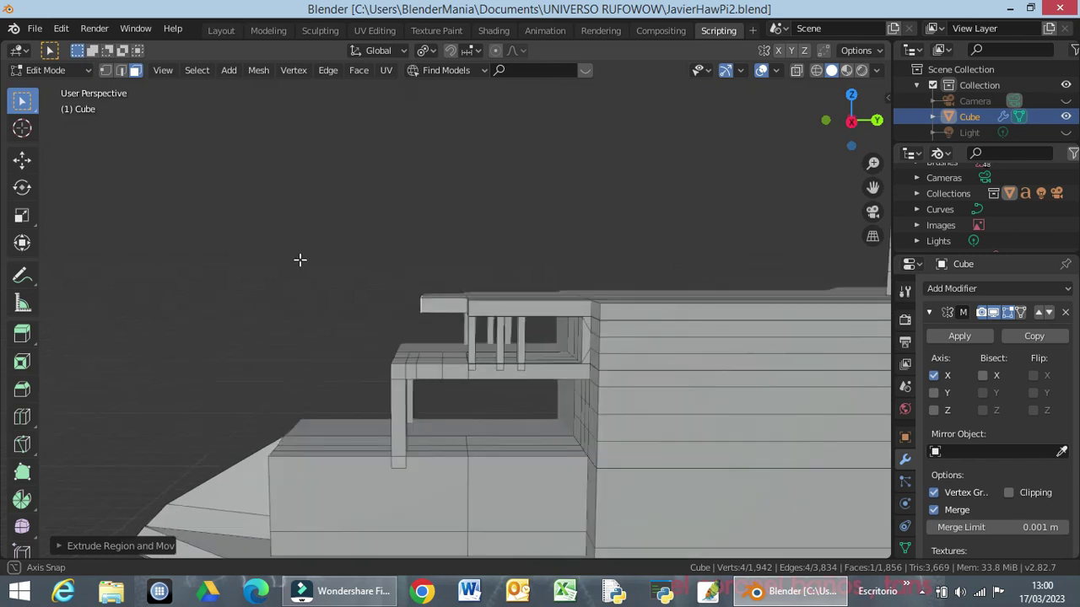
mouse_move(359, 292)
middle_down()
mouse_move(371, 307)
mouse_move(292, 244)
middle_up()
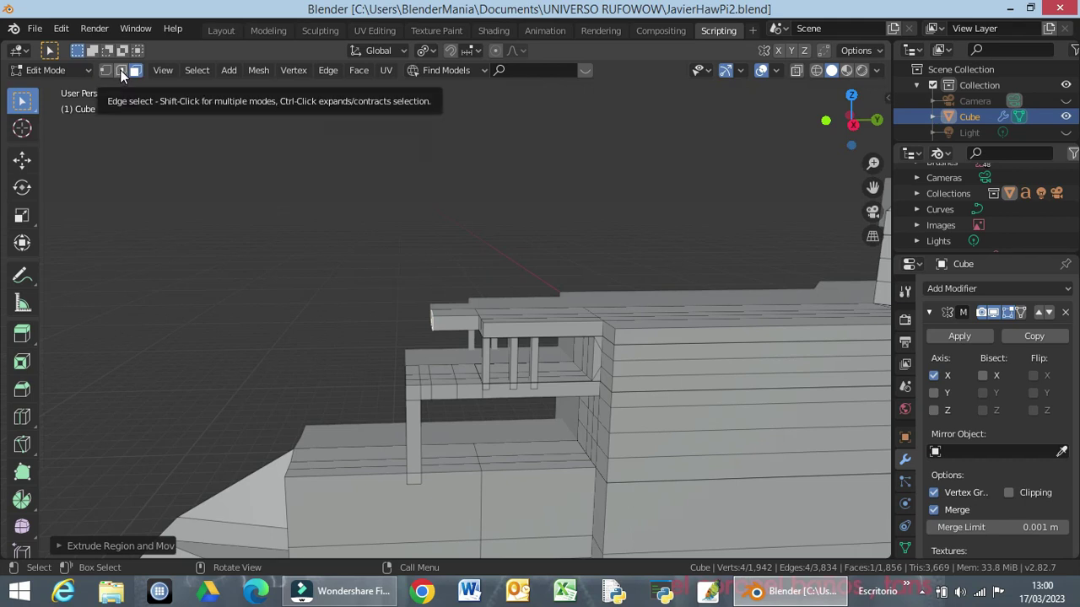
Step: Switch to Edge Select, clear the selection, and select the roof ledge's top front edge path
click(121, 70)
click(302, 269)
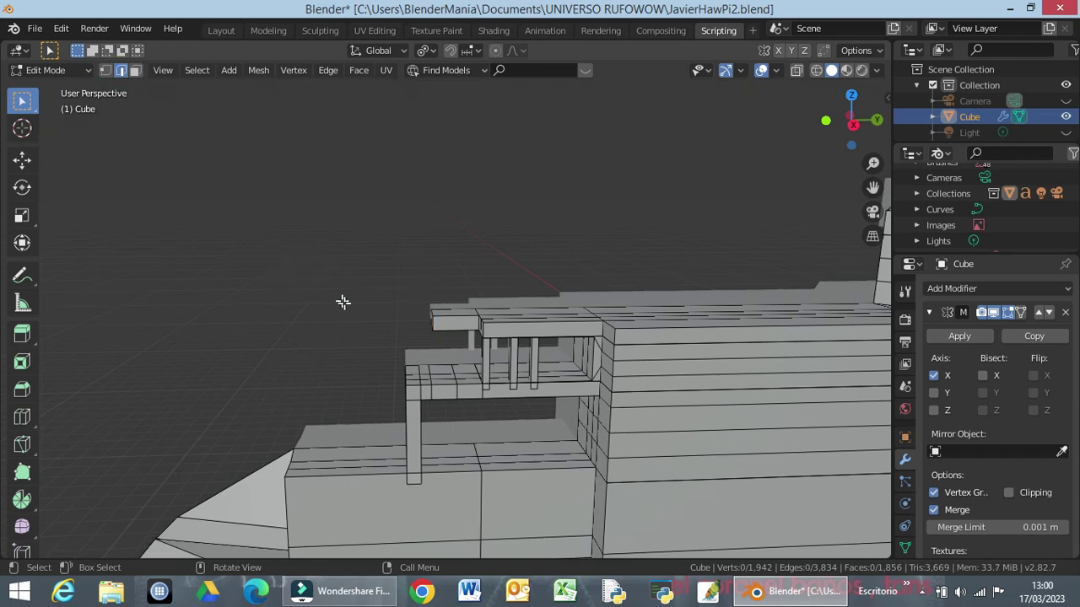
middle_drag(409, 334, 470, 330)
scroll(514, 317, up, 3)
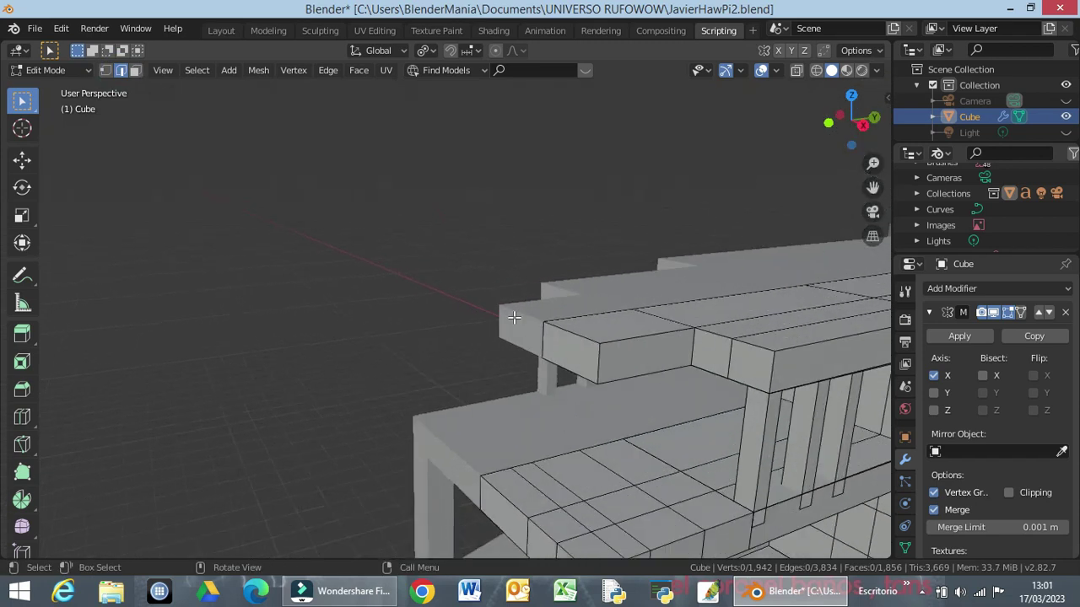
click(580, 335)
ctrl+click(813, 342)
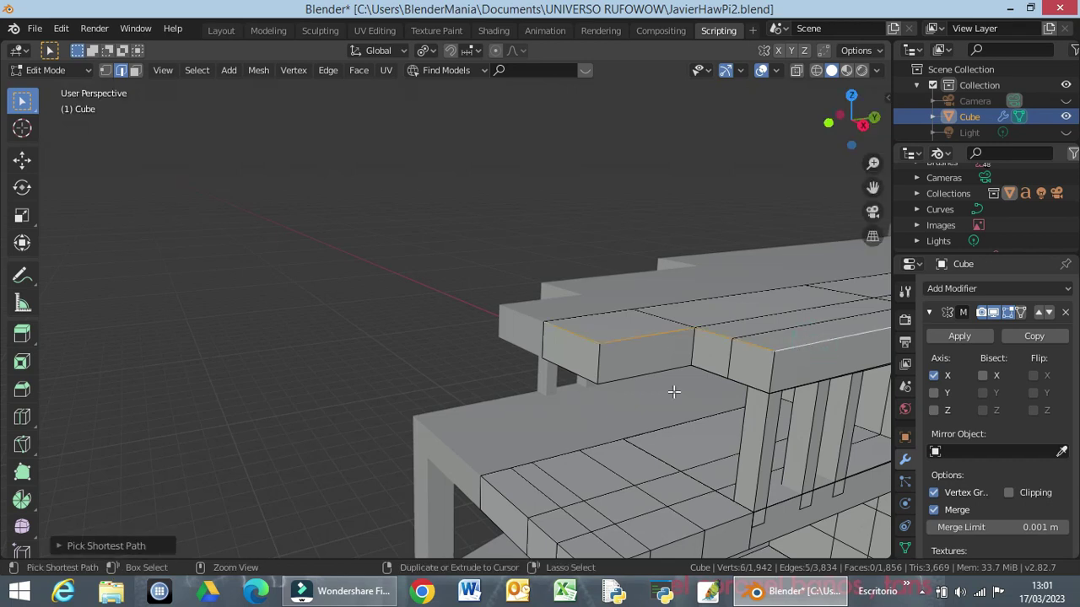
Step: Extend the edge selection to the upper deck's top corner edge
mouse_move(535, 405)
middle_down()
mouse_move(493, 412)
mouse_move(466, 402)
middle_up()
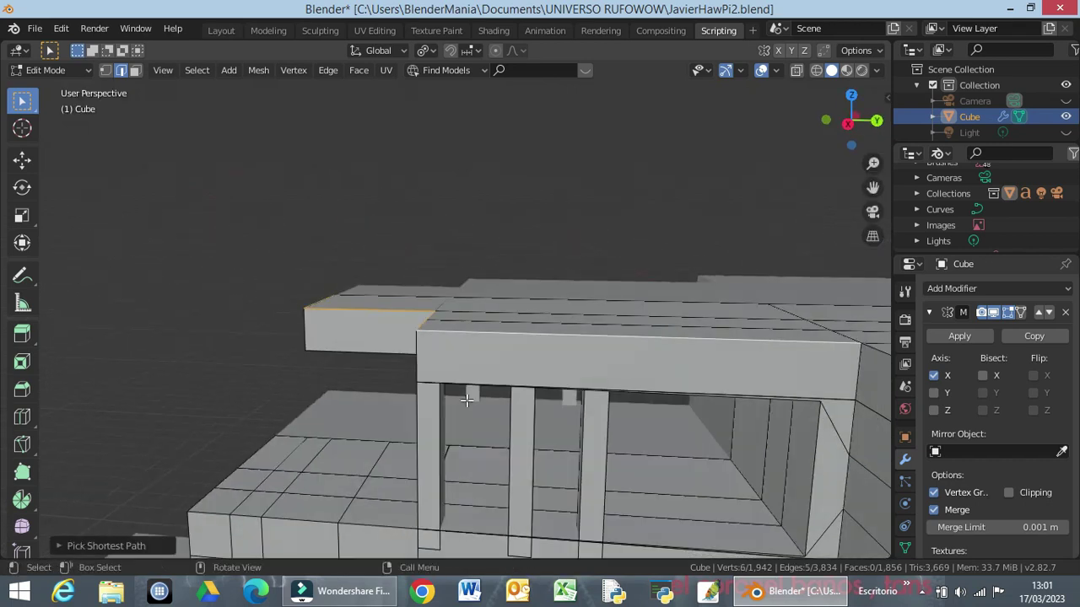
scroll(447, 390, down, 2)
scroll(440, 384, down, 1)
scroll(439, 384, down, 1)
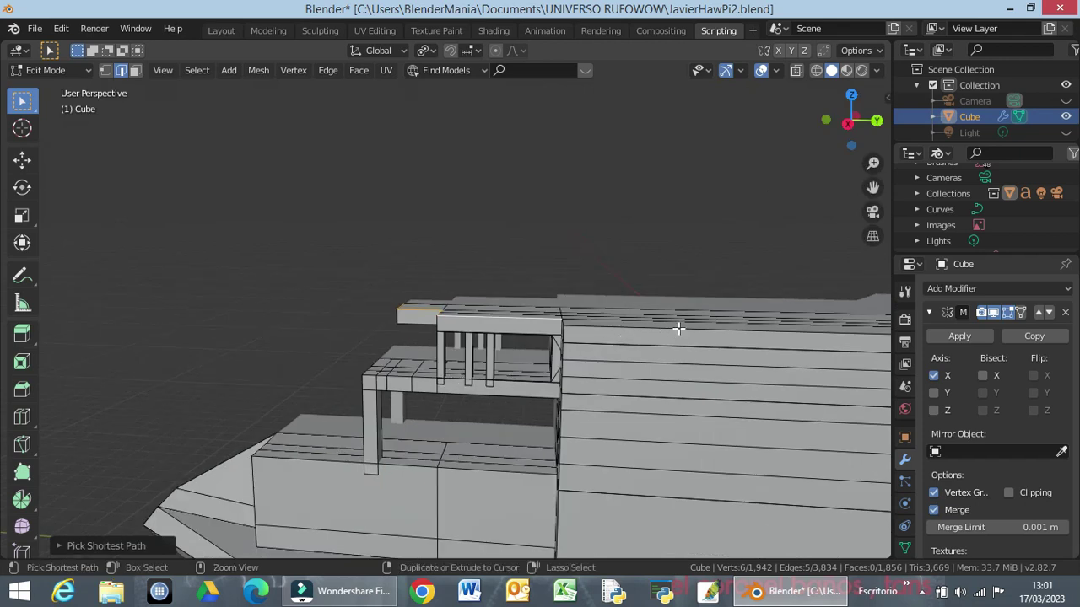
mouse_move(657, 342)
middle_down()
mouse_move(652, 350)
mouse_move(670, 345)
mouse_move(486, 358)
mouse_move(330, 350)
middle_up()
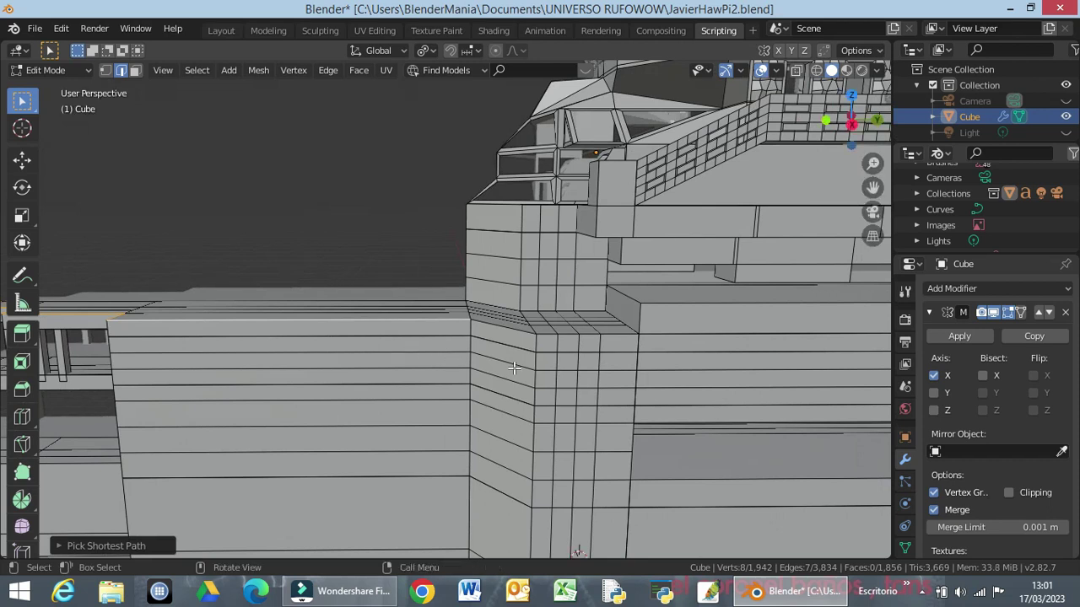
ctrl+click(618, 334)
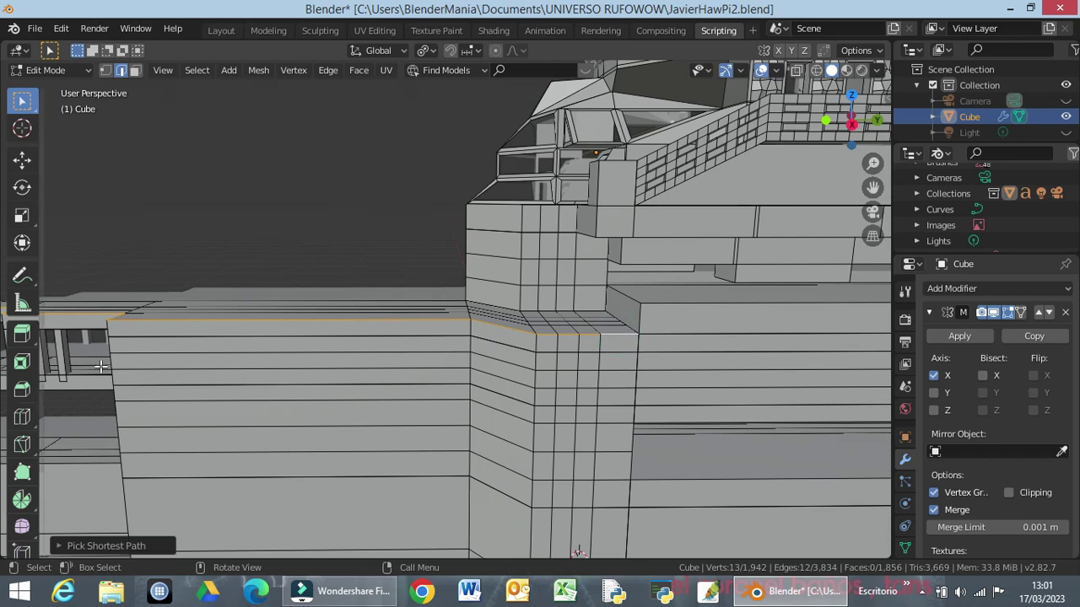
Step: Add the balcony ledge corner edge, undoing an unwanted face-strip path selection
shift+middle_drag(101, 366, 485, 377)
scroll(369, 375, down, 5)
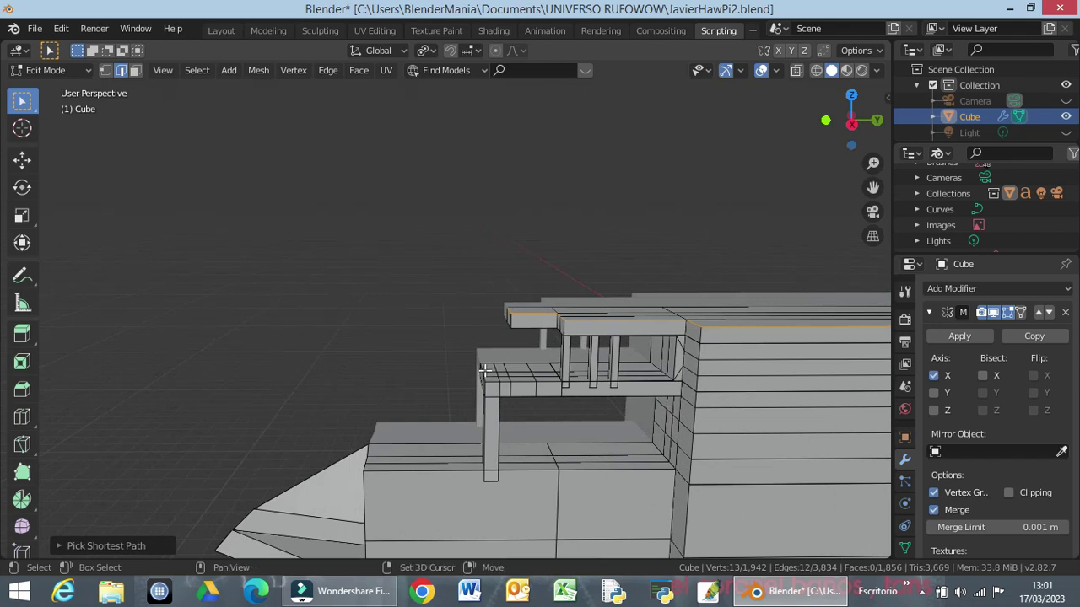
ctrl+click(480, 369)
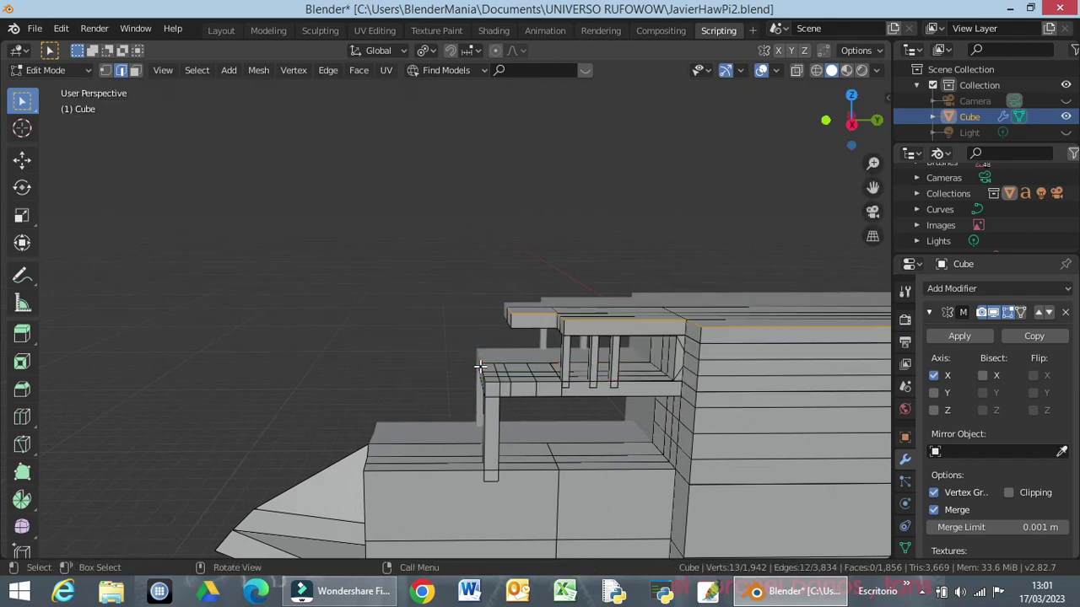
shift+click(481, 366)
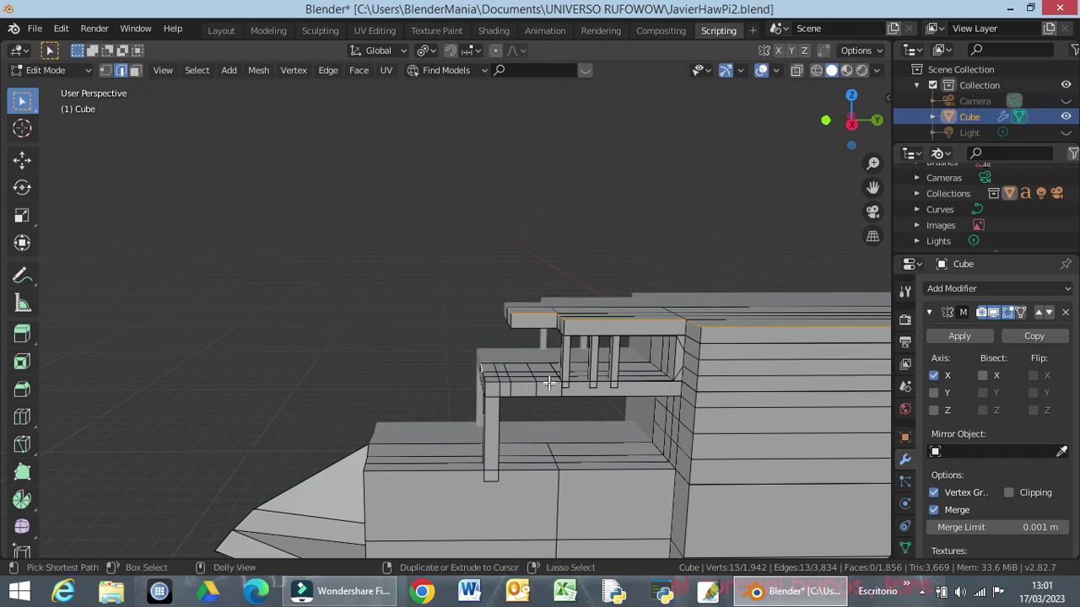
ctrl+click(549, 382)
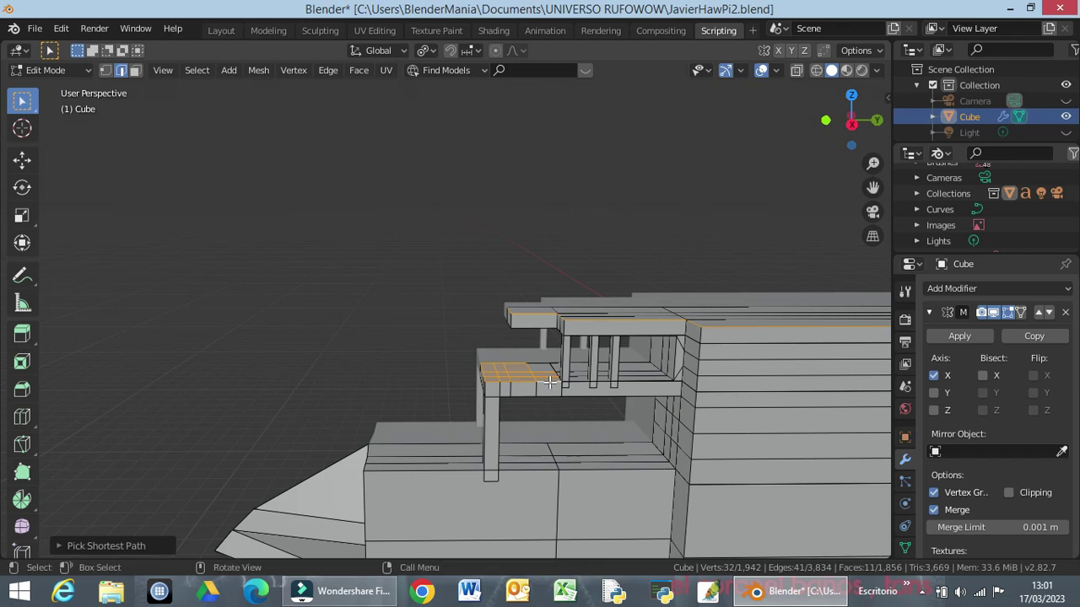
key(ctrl+z)
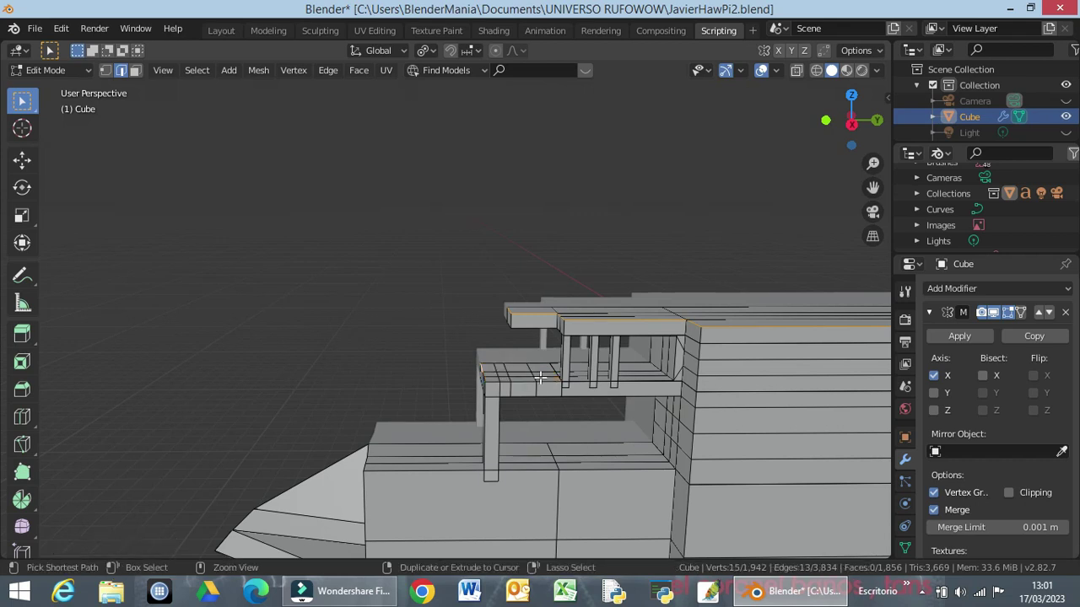
Step: Add the remaining edges along the balcony ledge to the selection
middle_drag(463, 393, 504, 389)
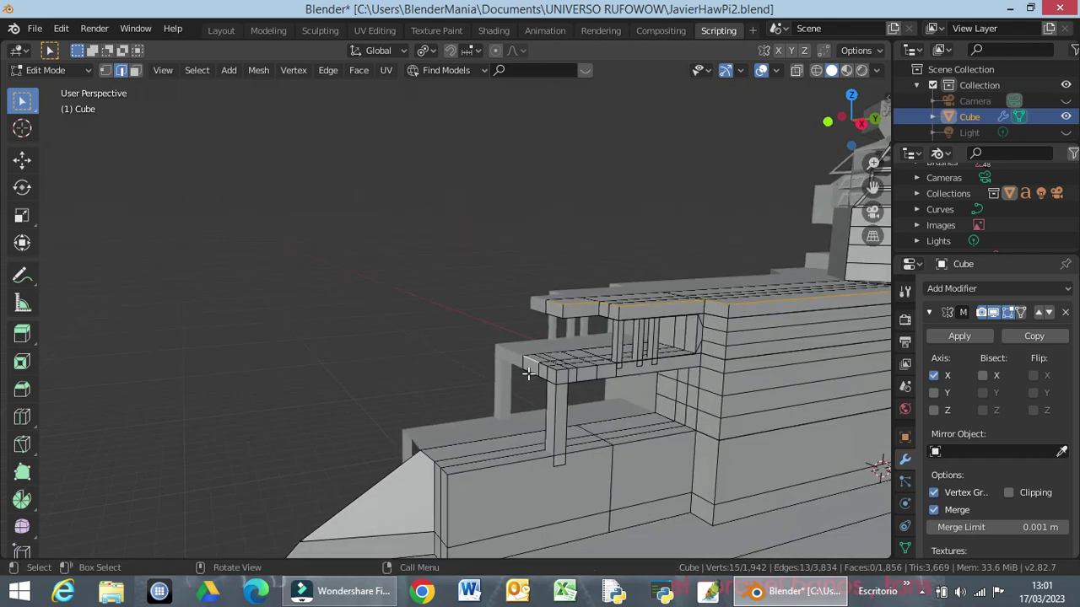
scroll(531, 369, up, 2)
shift+click(604, 397)
shift+click(620, 406)
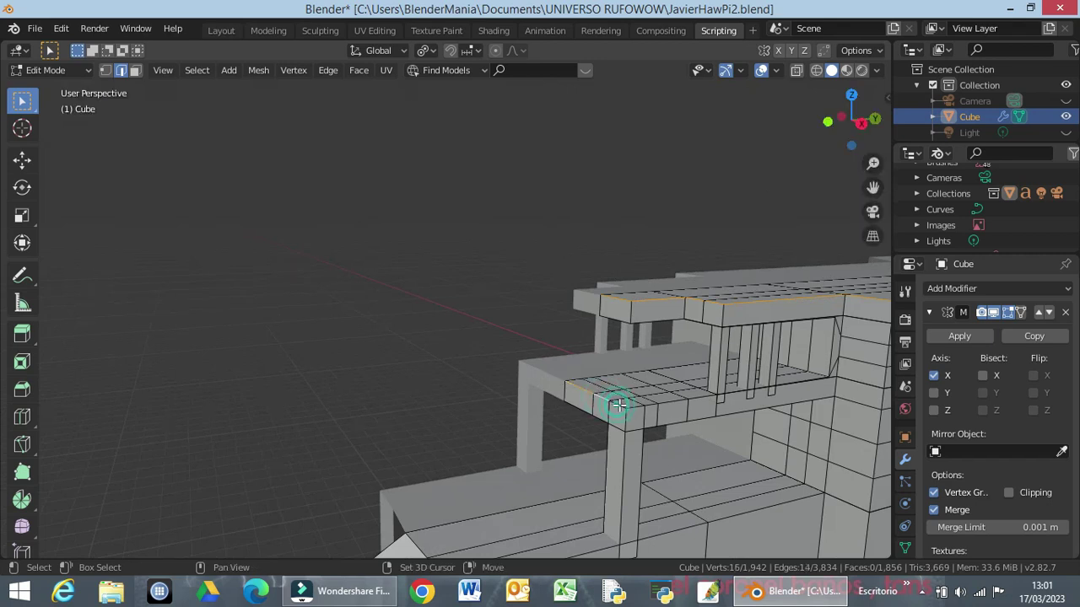
shift+click(629, 405)
shift+click(648, 404)
shift+click(666, 403)
shift+click(702, 398)
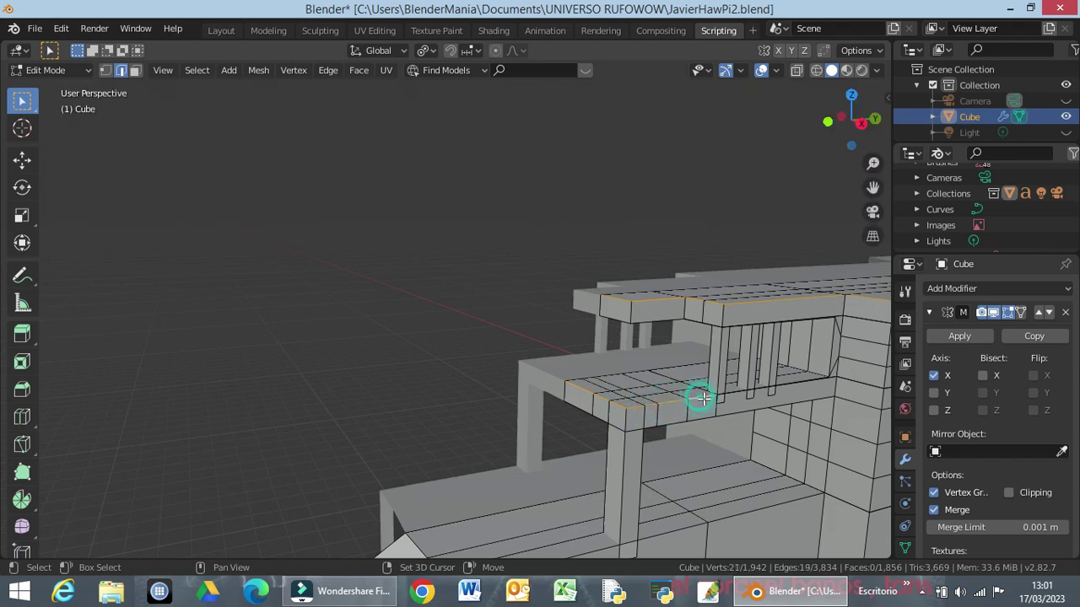
shift+click(733, 393)
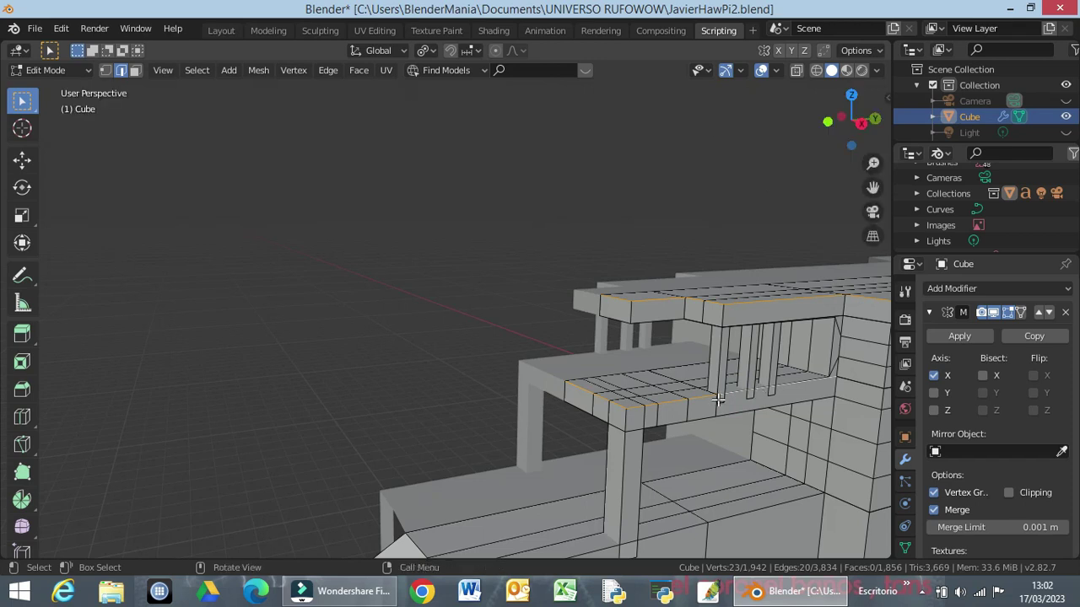
middle_drag(718, 399, 685, 398)
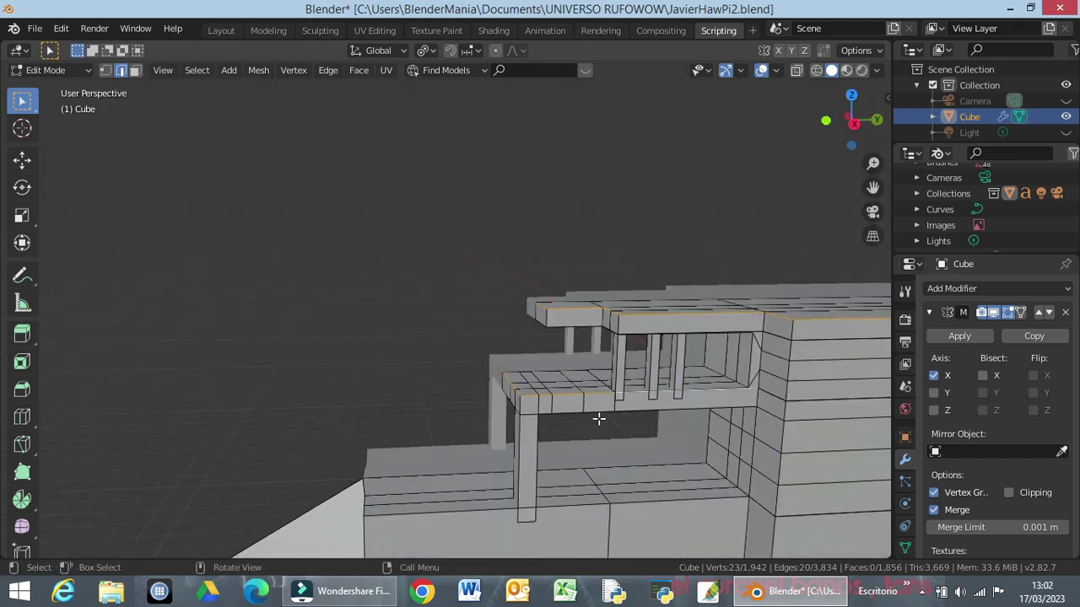
scroll(598, 418, down, 3)
mouse_move(459, 422)
middle_down()
mouse_move(493, 420)
mouse_move(466, 407)
middle_up()
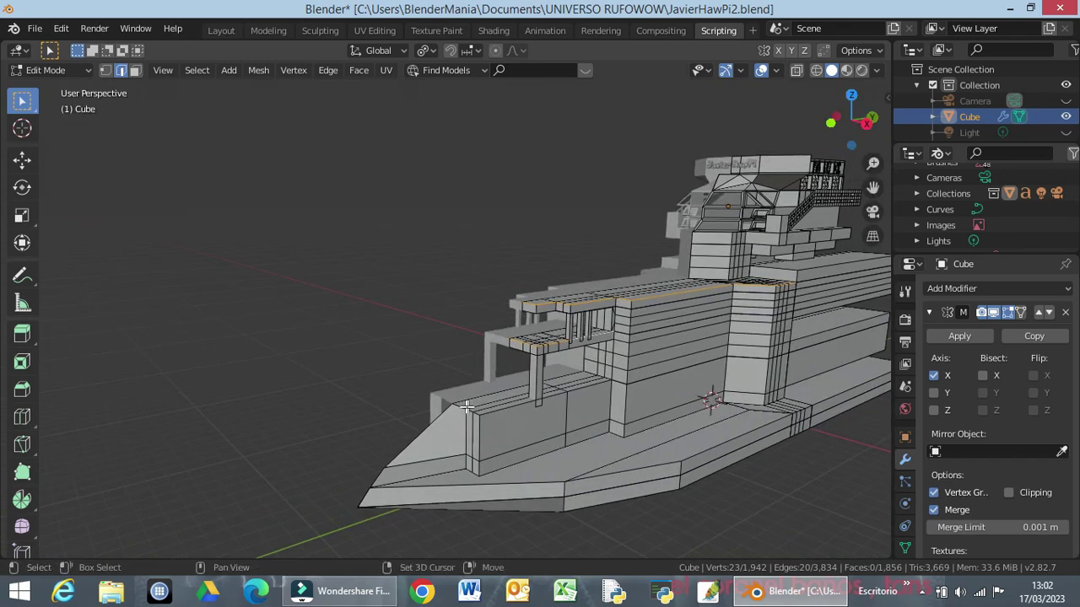
Step: Add the upper hull-wall edges along the bow side to the edge selection
shift+click(460, 407)
shift+click(470, 412)
shift+click(477, 415)
scroll(493, 421, up, 3)
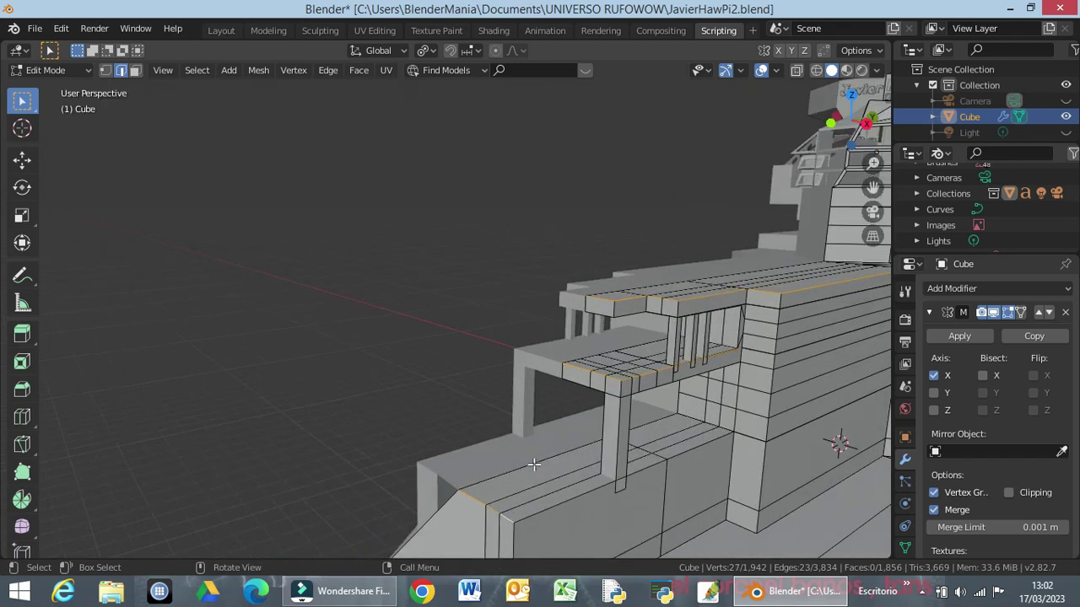
shift+middle_drag(508, 427, 441, 361)
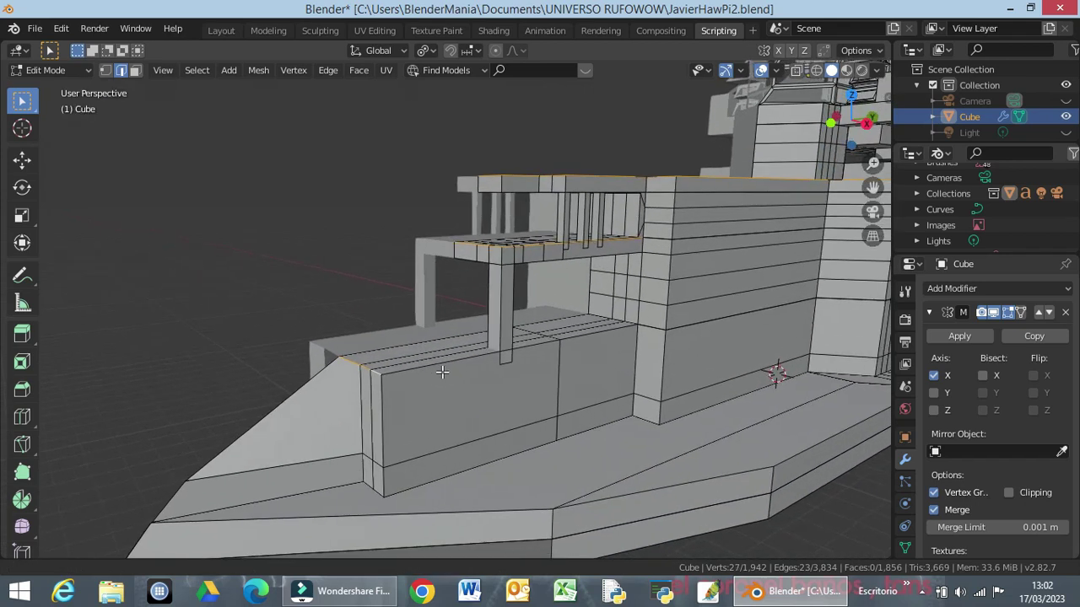
shift+click(441, 351)
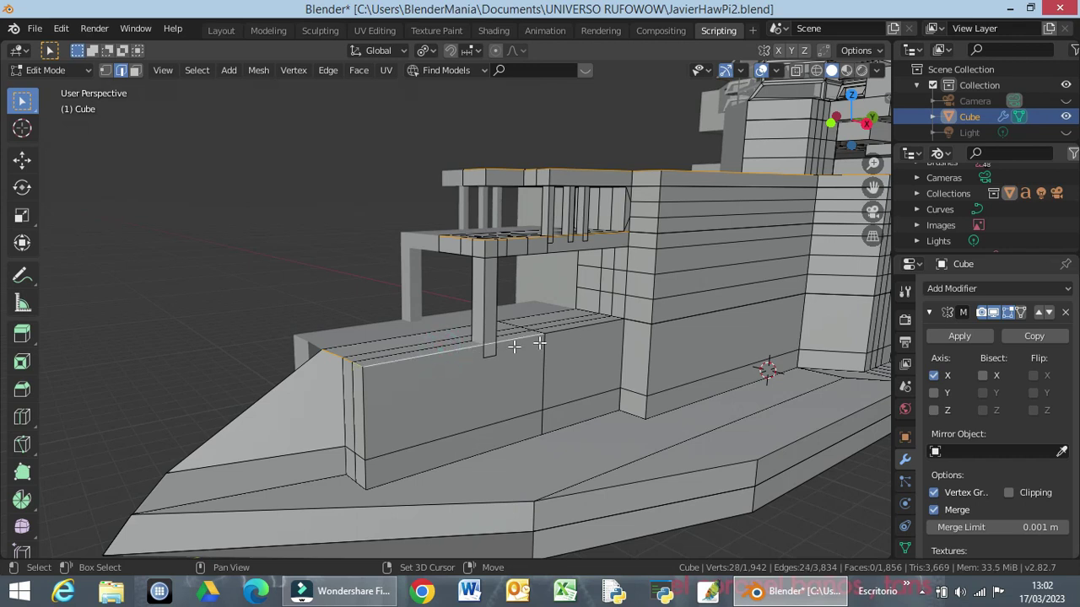
shift+click(583, 326)
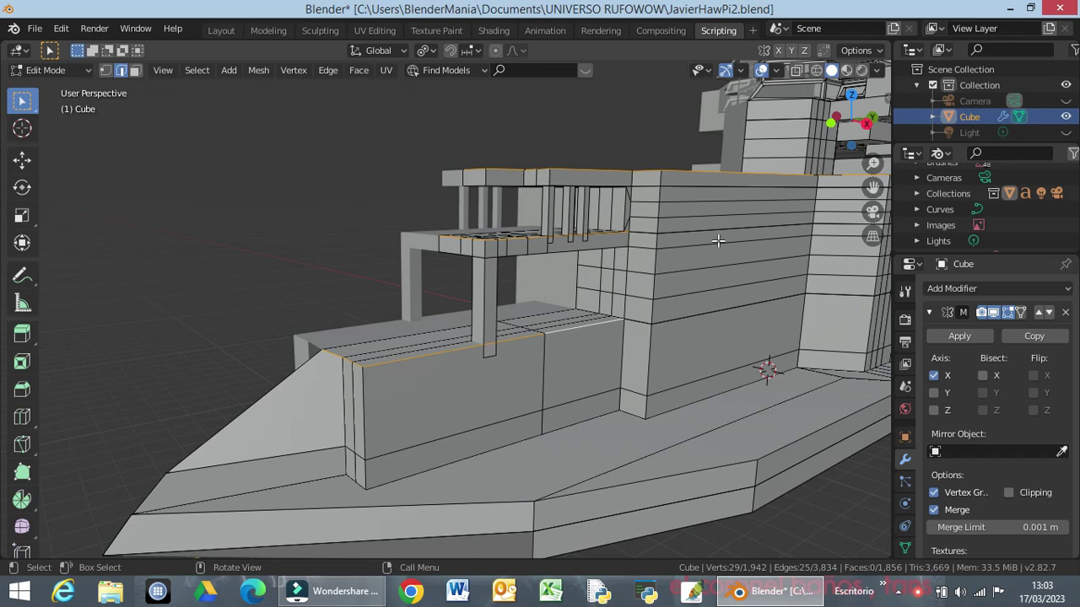
mouse_move(708, 257)
shift+middle_down()
mouse_move(37, 463)
mouse_move(862, 411)
mouse_move(2, 390)
shift+middle_up()
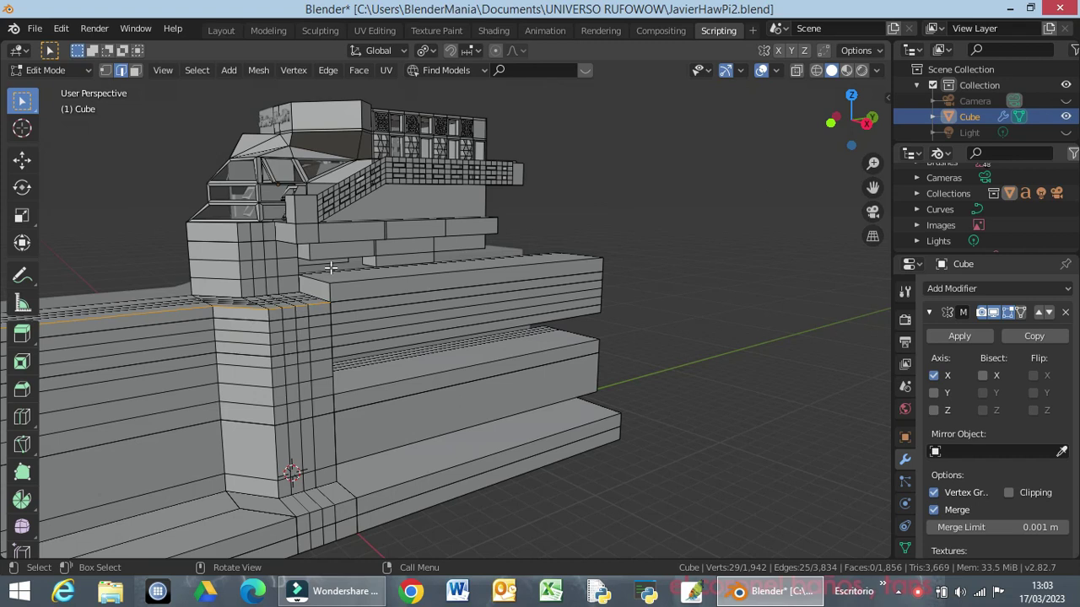
Step: Add the middle and upper ledges' top front and corner edges to the selection
middle_drag(331, 268, 354, 258)
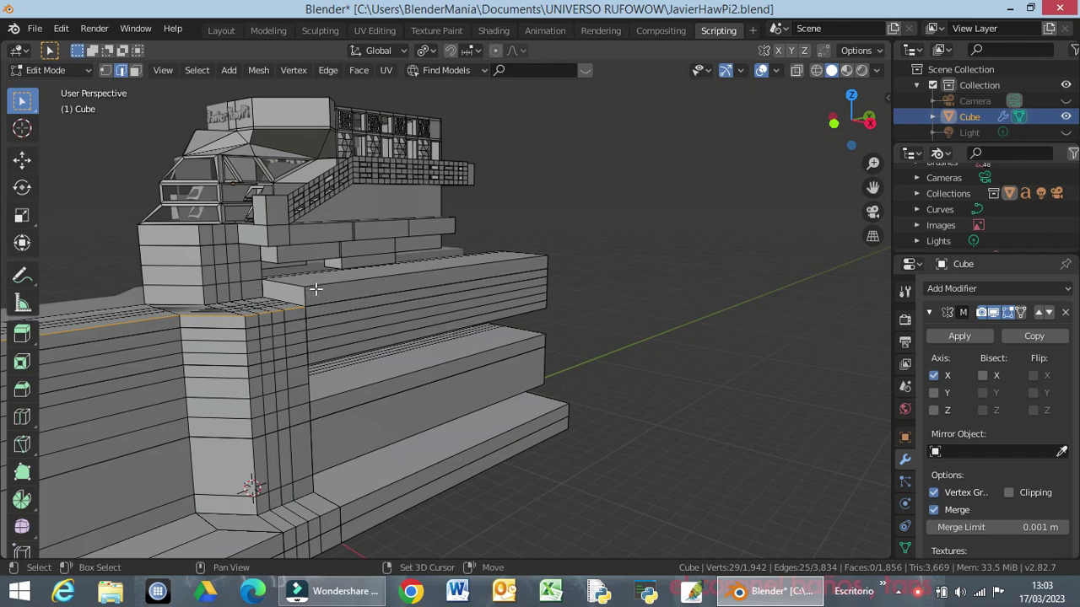
shift+click(413, 372)
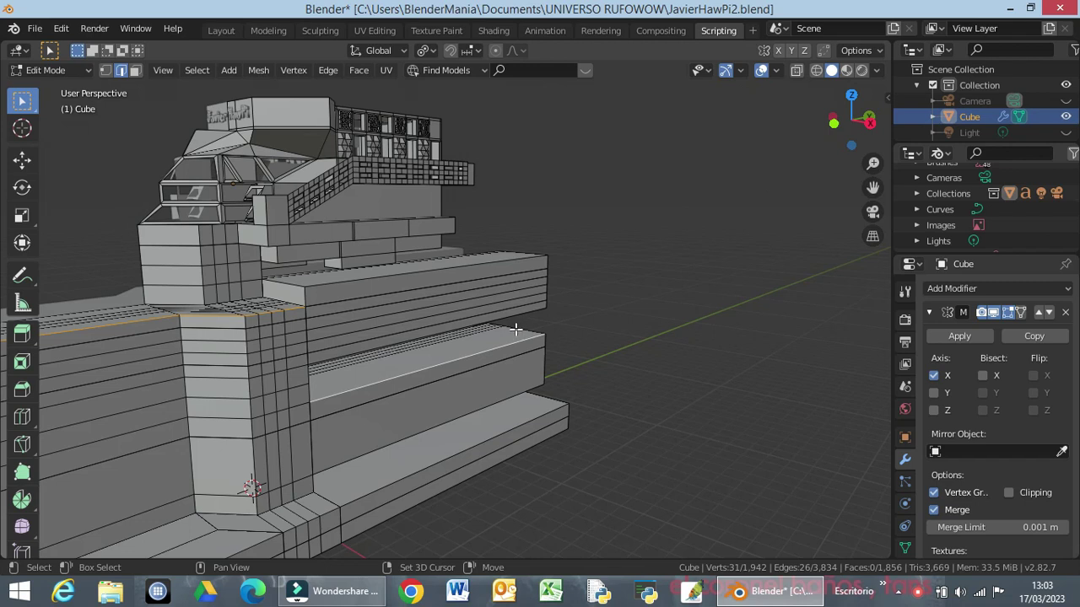
shift+click(515, 330)
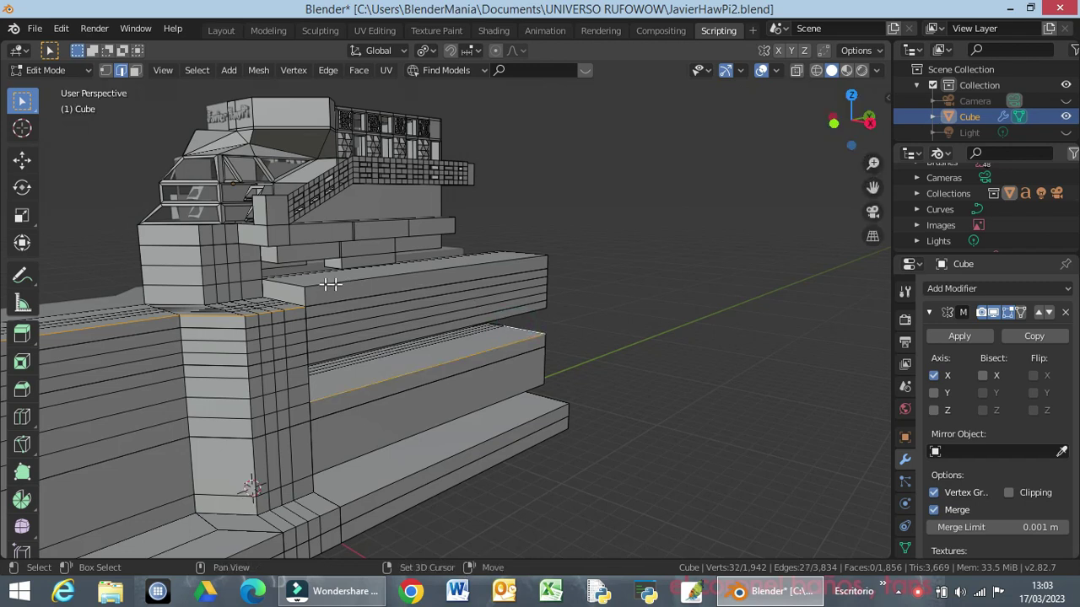
shift+click(289, 284)
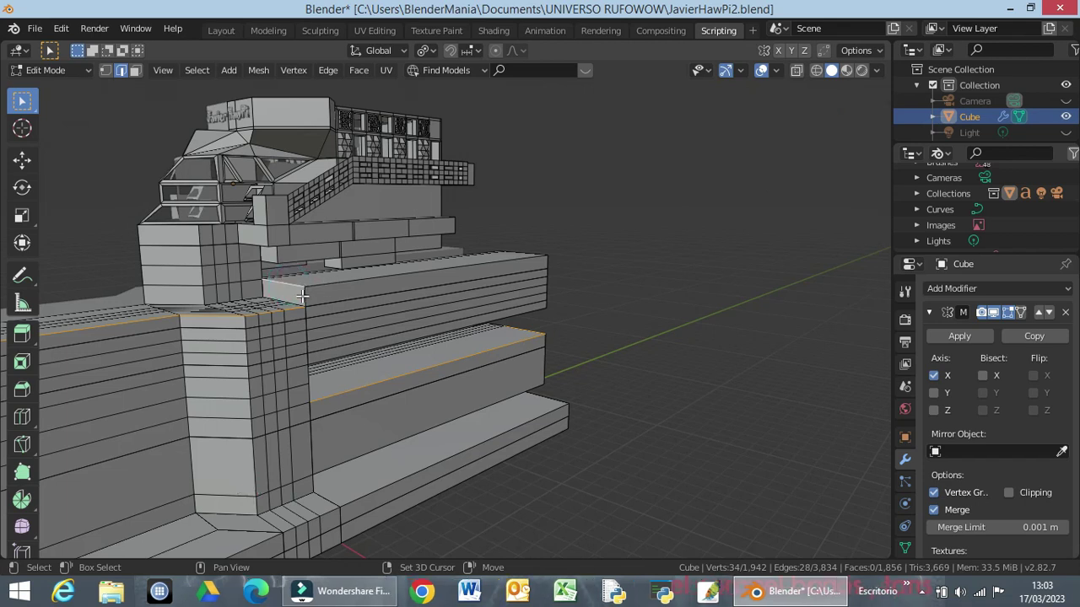
shift+click(344, 286)
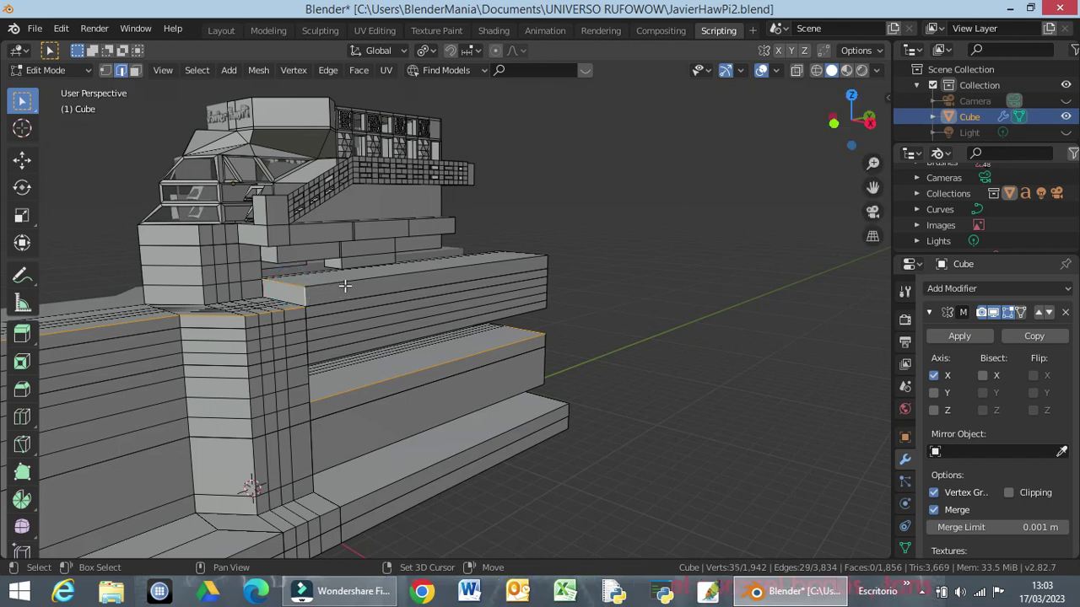
shift+click(351, 281)
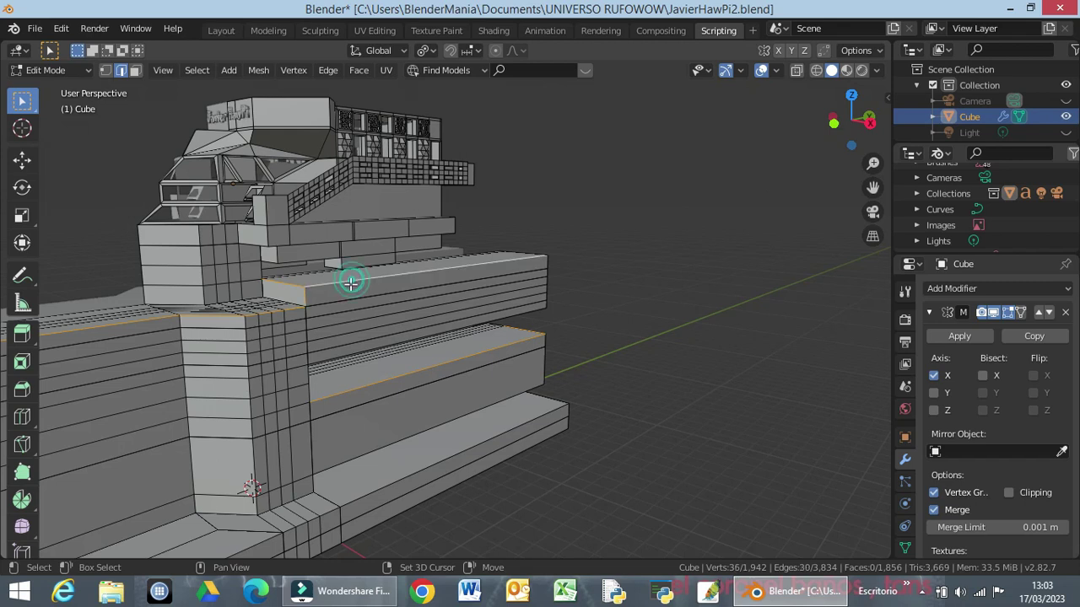
shift+click(526, 254)
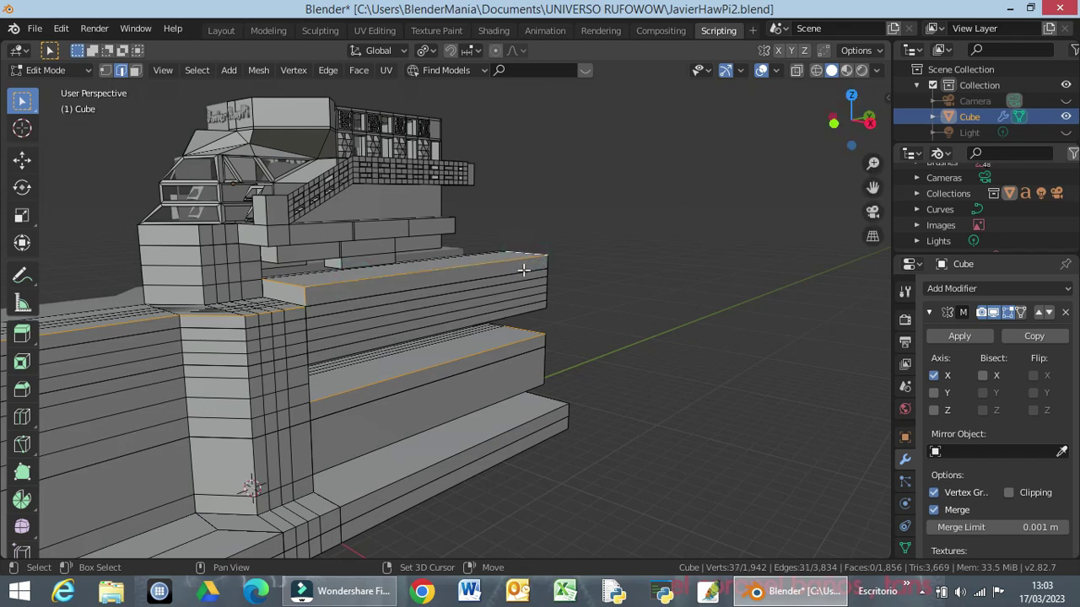
Step: From the front, add further ledge rim edges to the selection
mouse_move(599, 384)
middle_down()
mouse_move(543, 371)
mouse_move(124, 175)
mouse_move(781, 261)
mouse_move(745, 286)
mouse_move(697, 268)
middle_up()
mouse_move(715, 314)
middle_down()
mouse_move(624, 333)
mouse_move(670, 308)
middle_up()
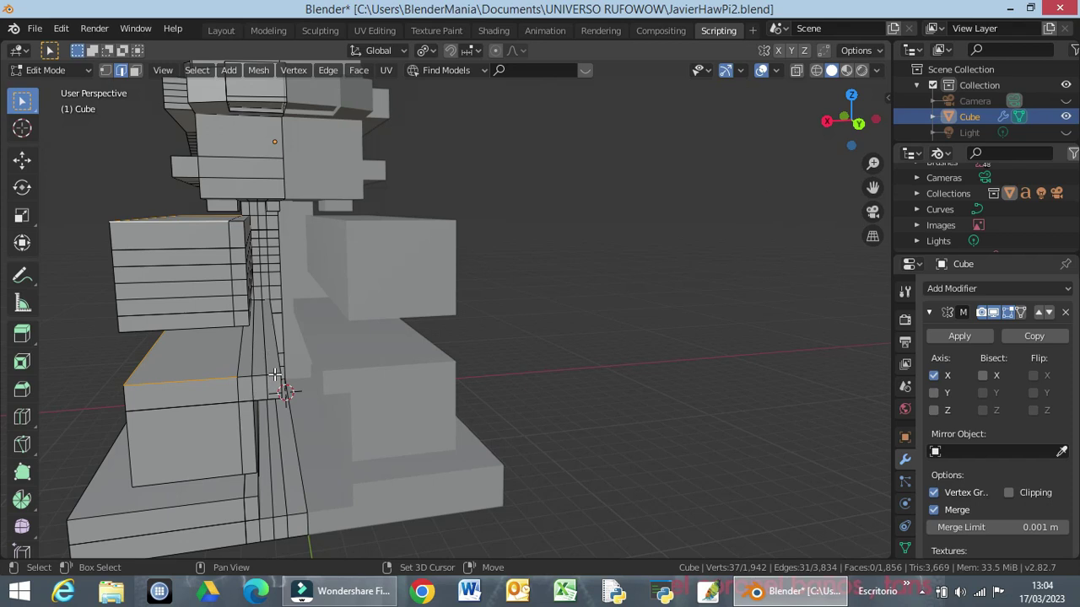
shift+click(268, 374)
shift+click(244, 376)
shift+click(241, 376)
shift+click(238, 221)
Step: From a lower angle, add the remaining ledge corner edges to the selection
scroll(225, 405, up, 4)
middle_drag(224, 405, 303, 354)
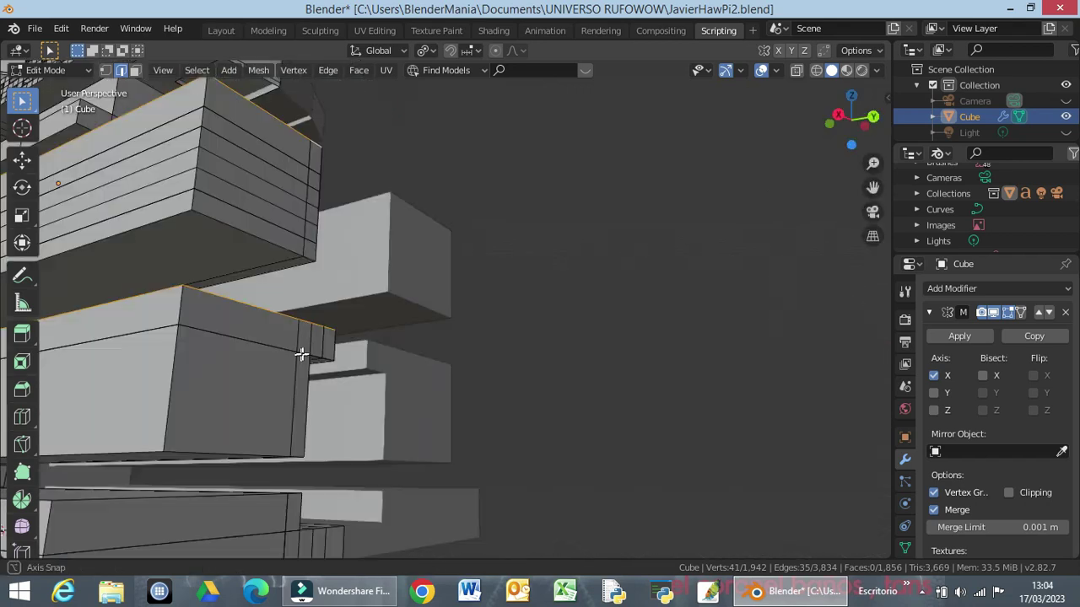
scroll(308, 355, down, 3)
scroll(325, 356, down, 3)
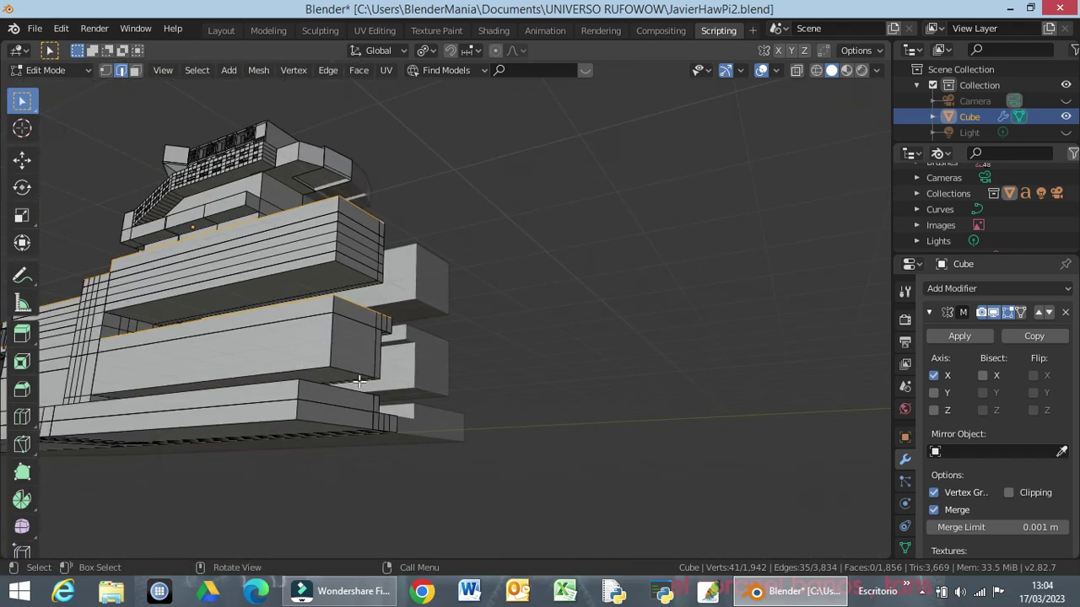
middle_drag(359, 382, 370, 429)
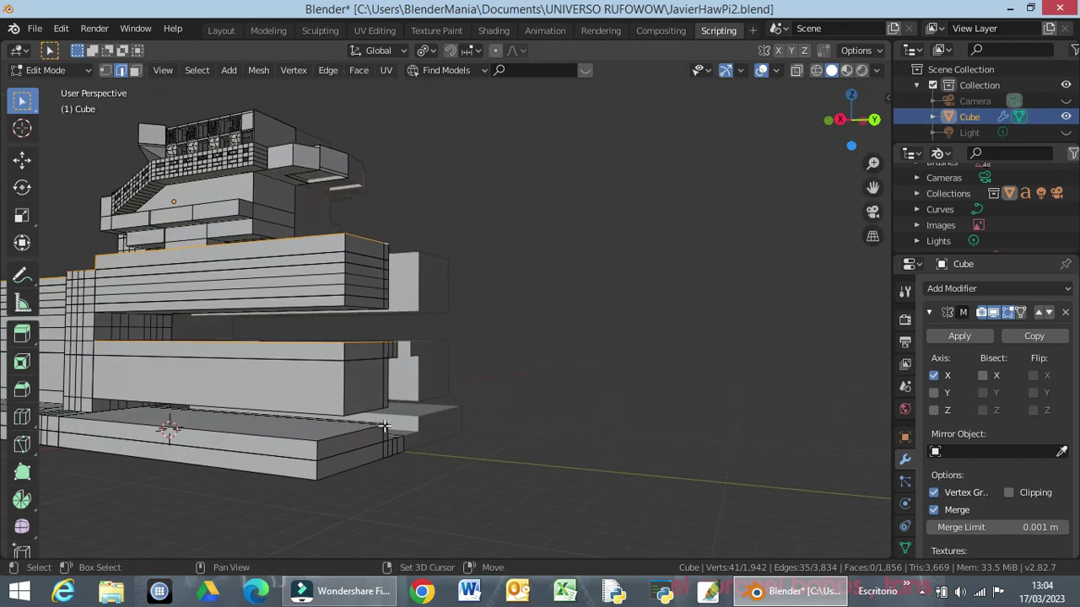
scroll(385, 428, up, 3)
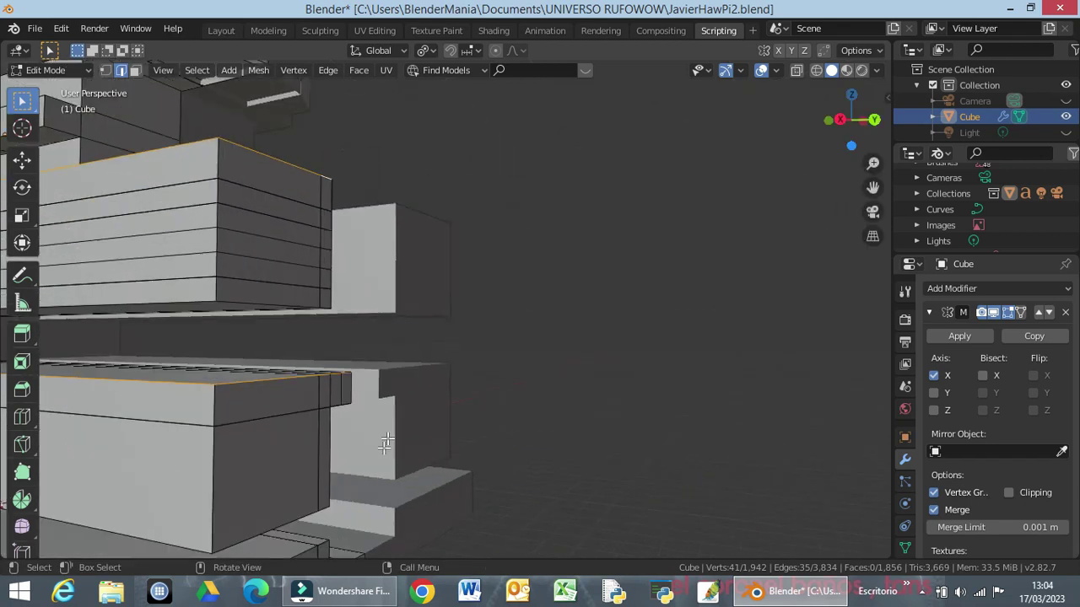
shift+click(322, 542)
scroll(360, 511, down, 4)
shift+click(345, 434)
shift+click(264, 434)
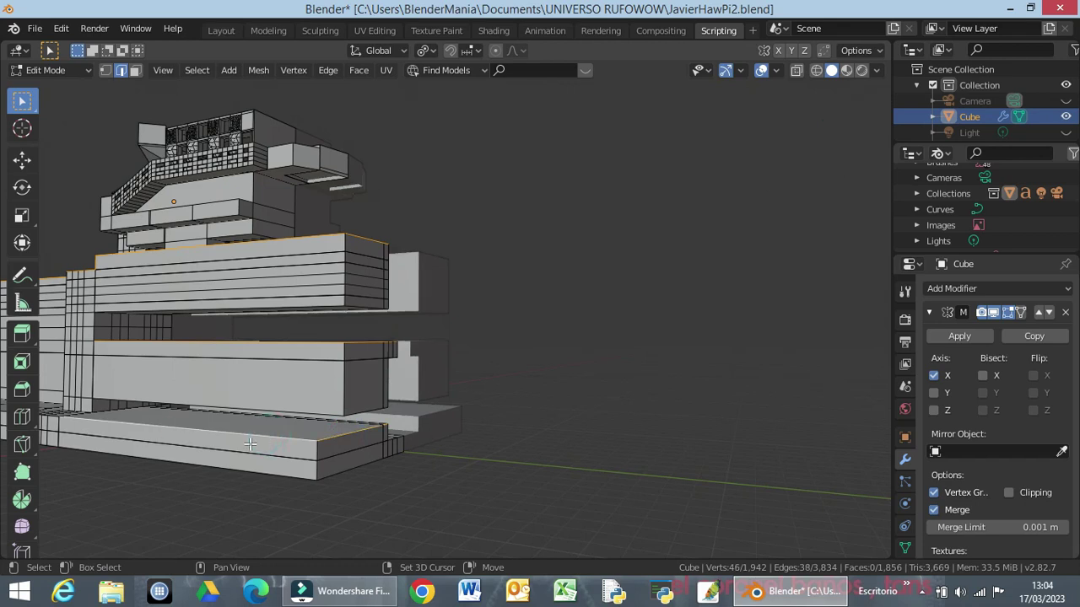
Step: Add the hull deck and bow edges, then deselect the front bow edge
middle_drag(228, 445, 287, 453)
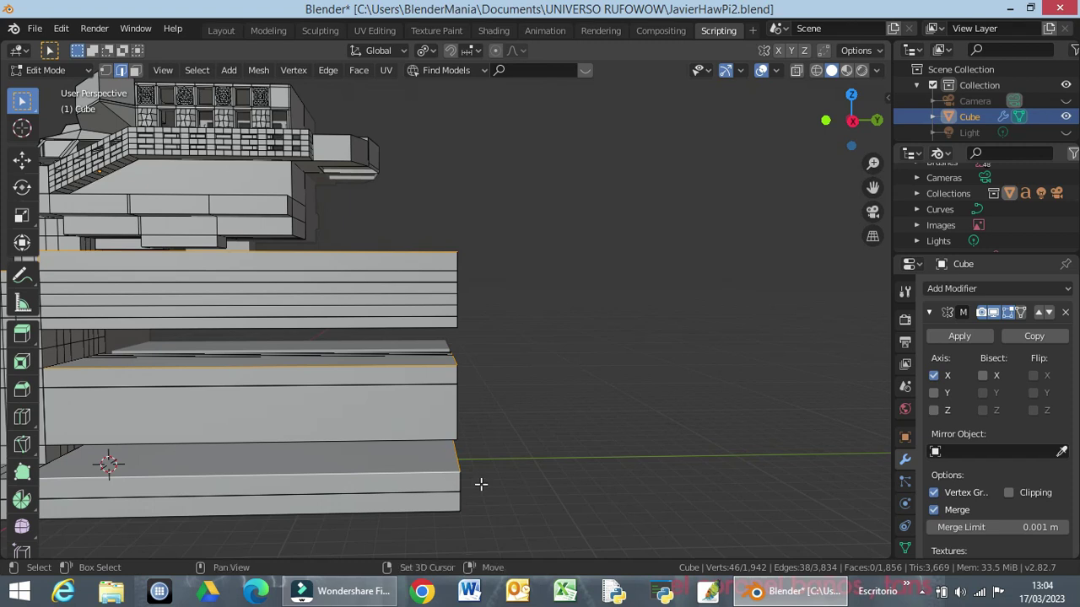
mouse_move(480, 484)
middle_down()
mouse_move(560, 469)
mouse_move(62, 381)
mouse_move(53, 412)
middle_up()
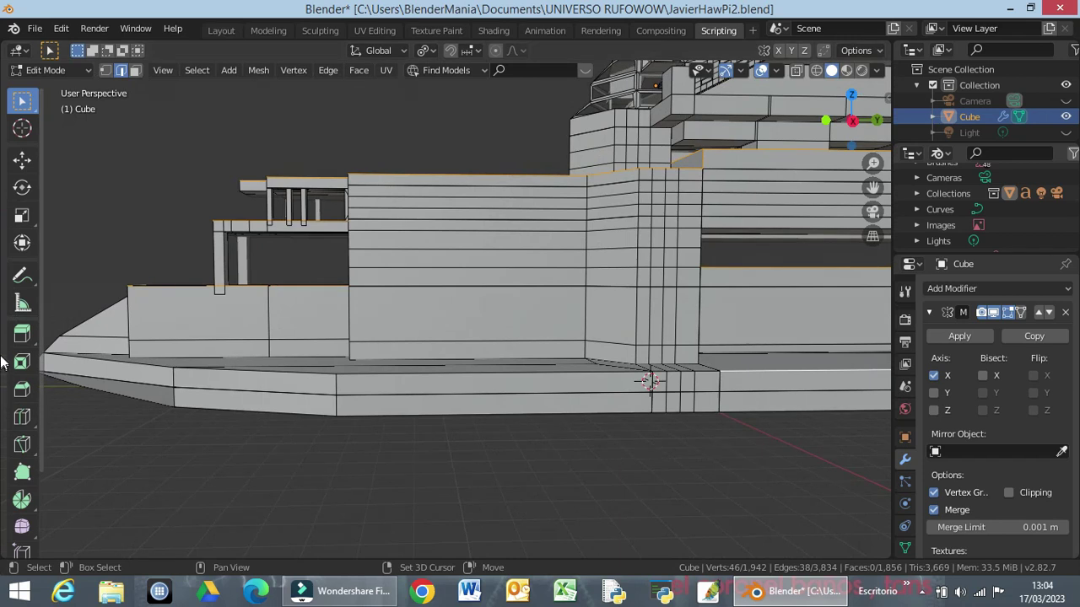
shift+click(678, 372)
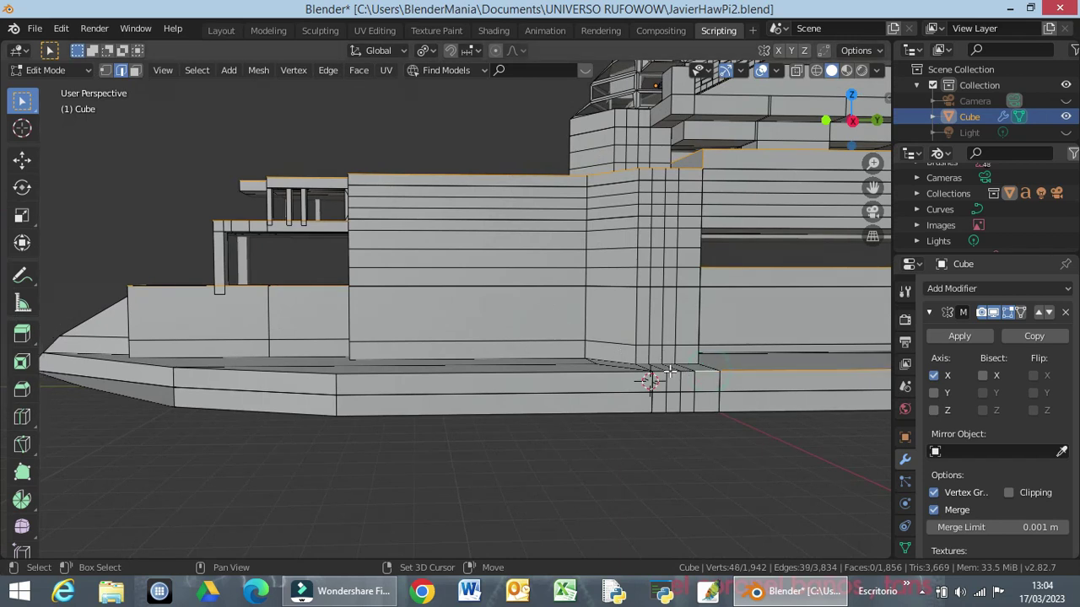
shift+click(687, 371)
shift+click(650, 371)
shift+click(621, 368)
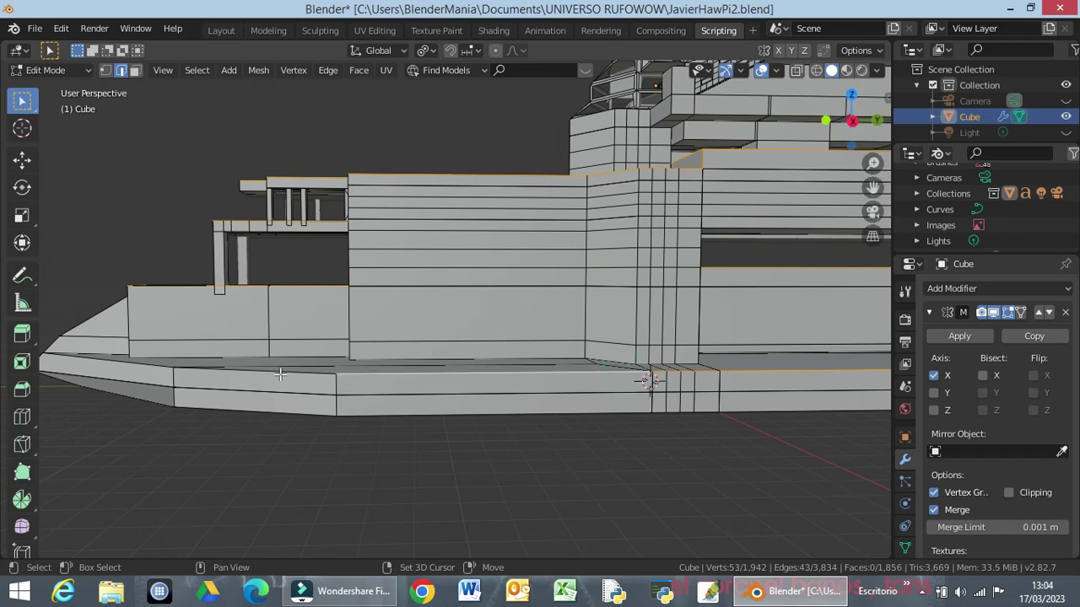
middle_drag(349, 386, 349, 410)
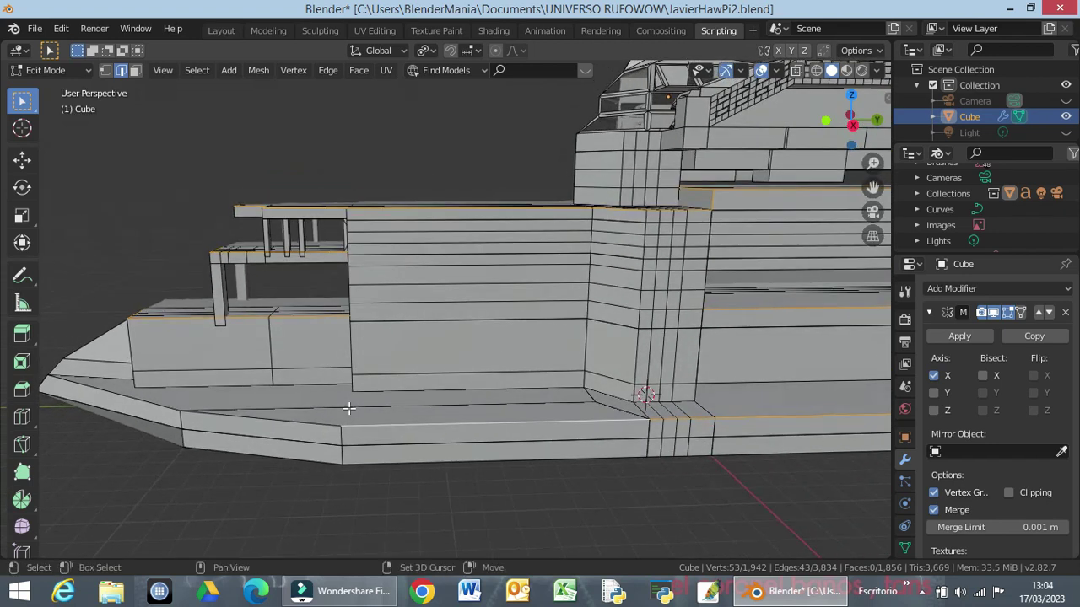
shift+click(267, 418)
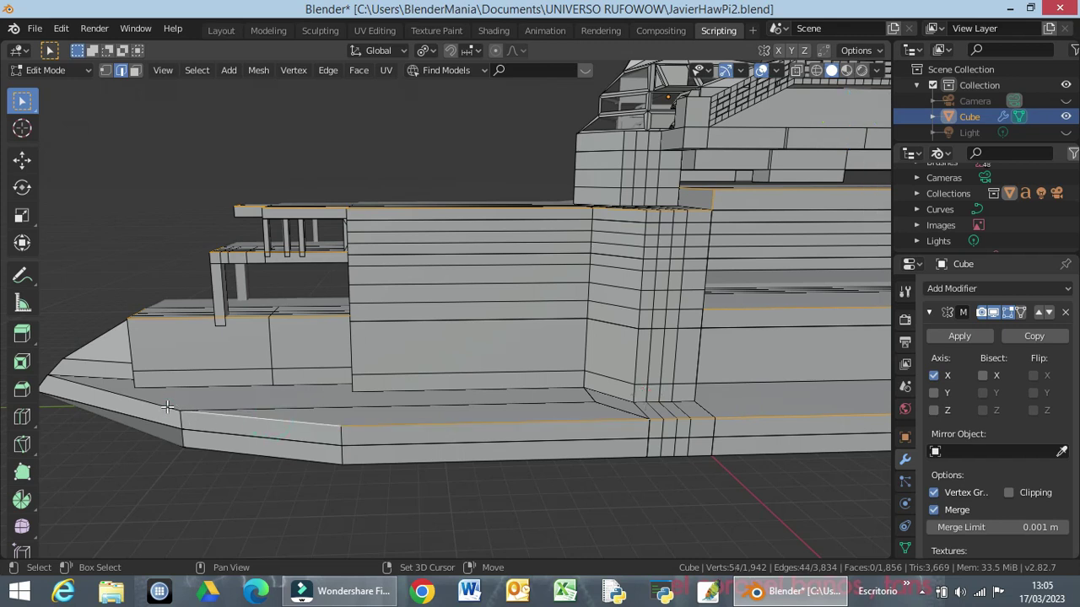
shift+click(167, 408)
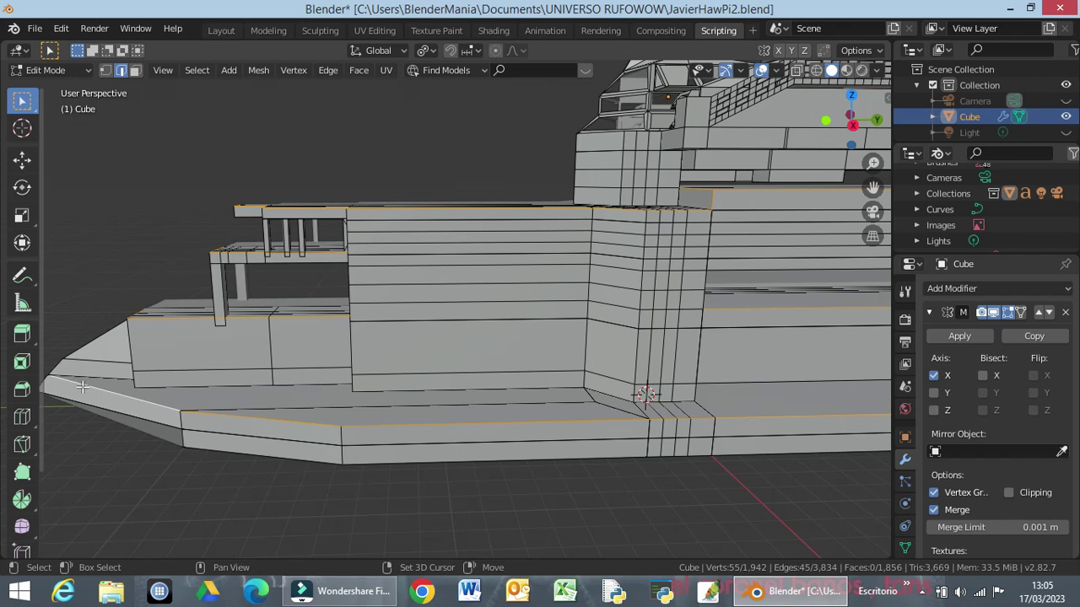
shift+click(84, 384)
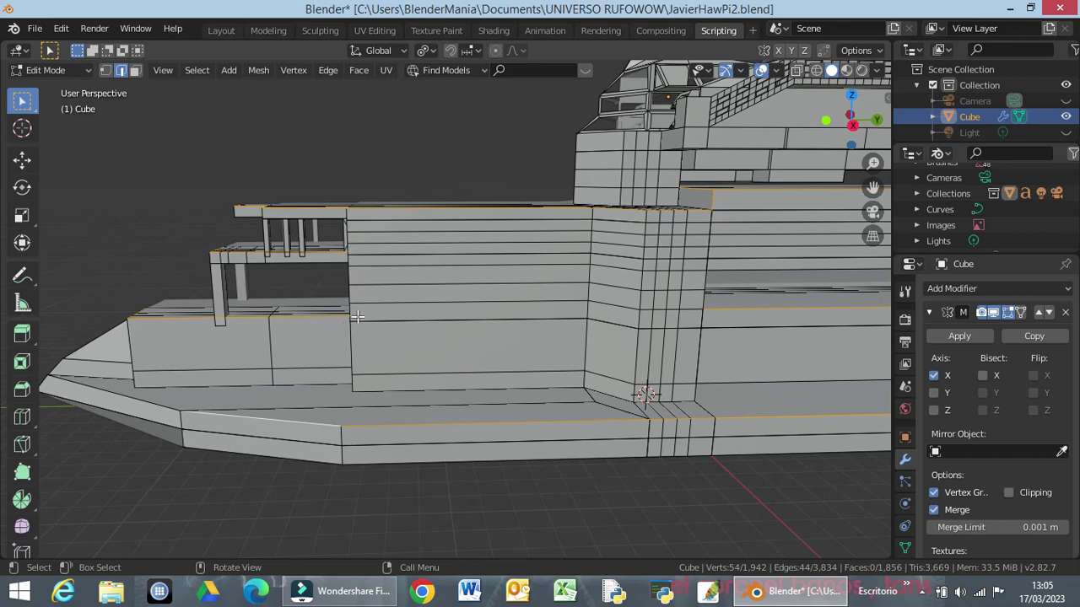
Step: Extend the rim selection by shortest path along the ledges, drop a stray edge, and view Right Orthographic
mouse_move(526, 233)
shift+middle_down()
mouse_move(495, 258)
mouse_move(449, 268)
mouse_move(502, 250)
shift+middle_up()
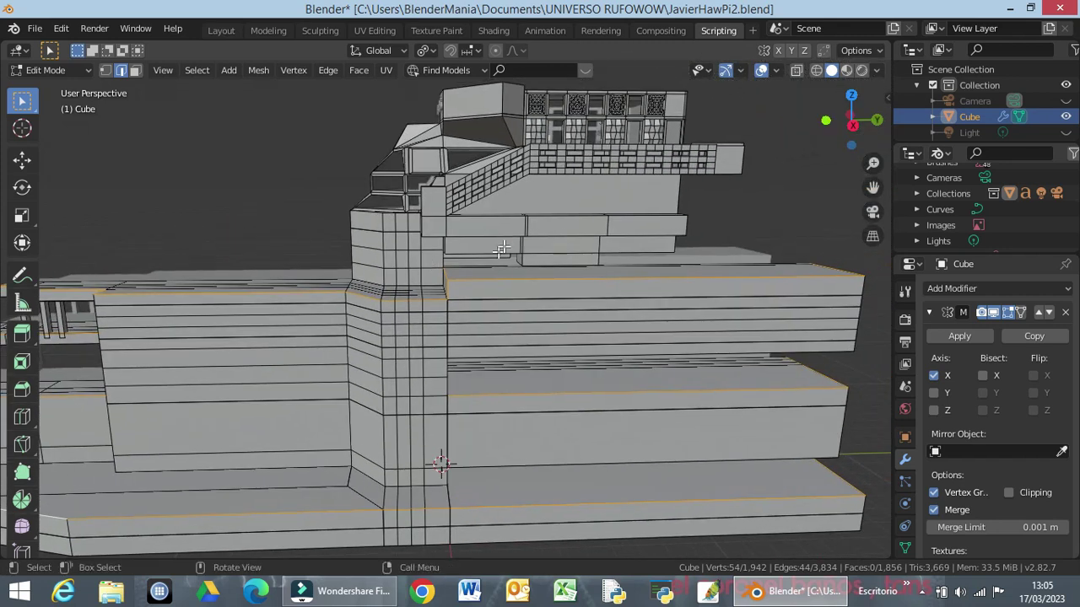
mouse_move(570, 235)
middle_down()
mouse_move(533, 252)
mouse_move(523, 243)
middle_up()
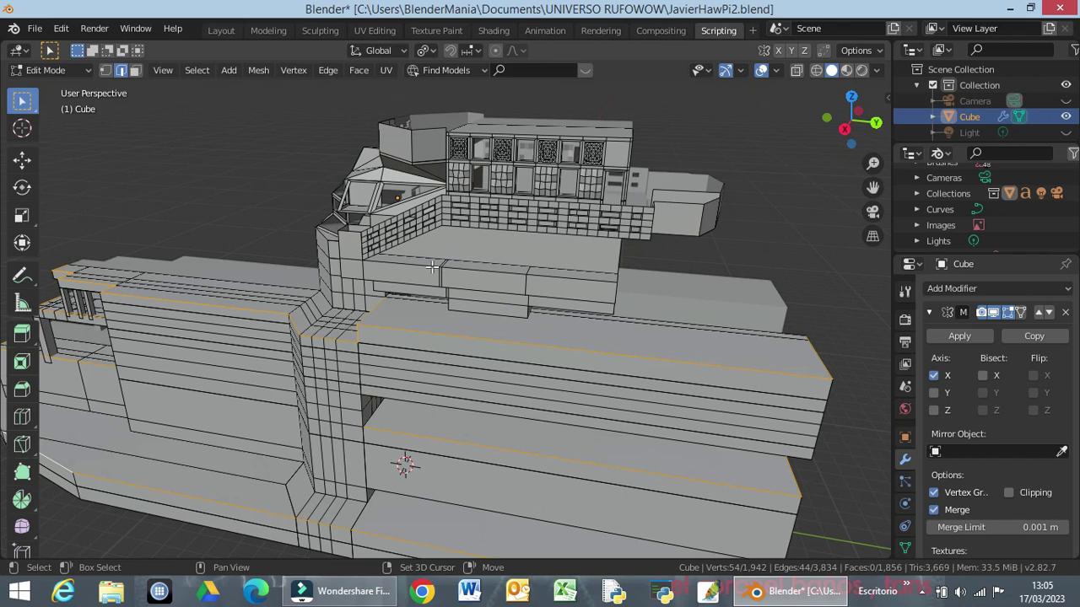
mouse_move(363, 309)
middle_down()
mouse_move(426, 292)
mouse_move(416, 294)
middle_up()
scroll(416, 292, down, 2)
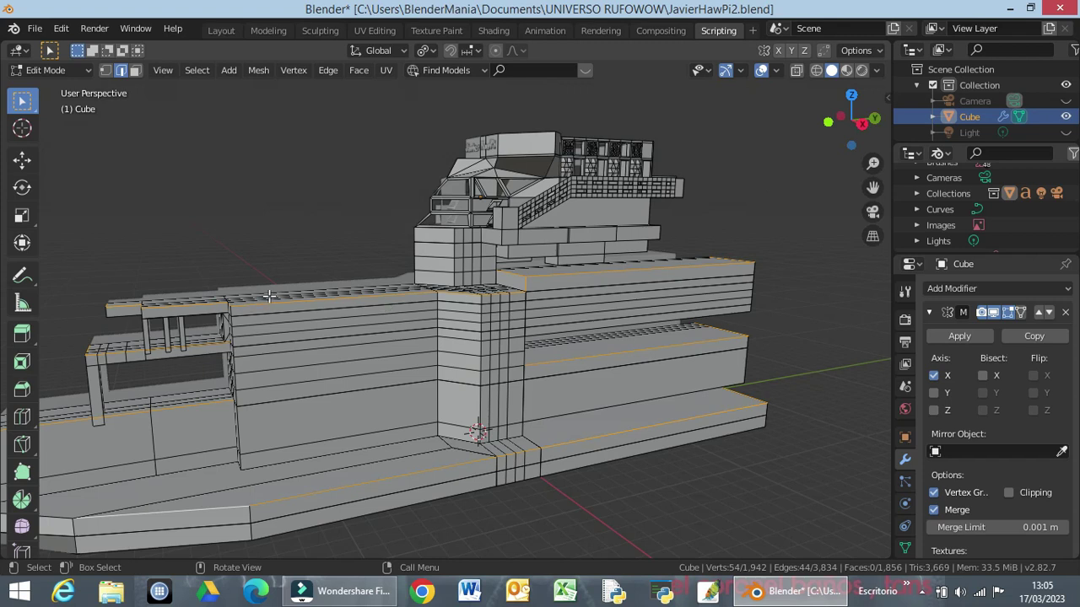
key(g)
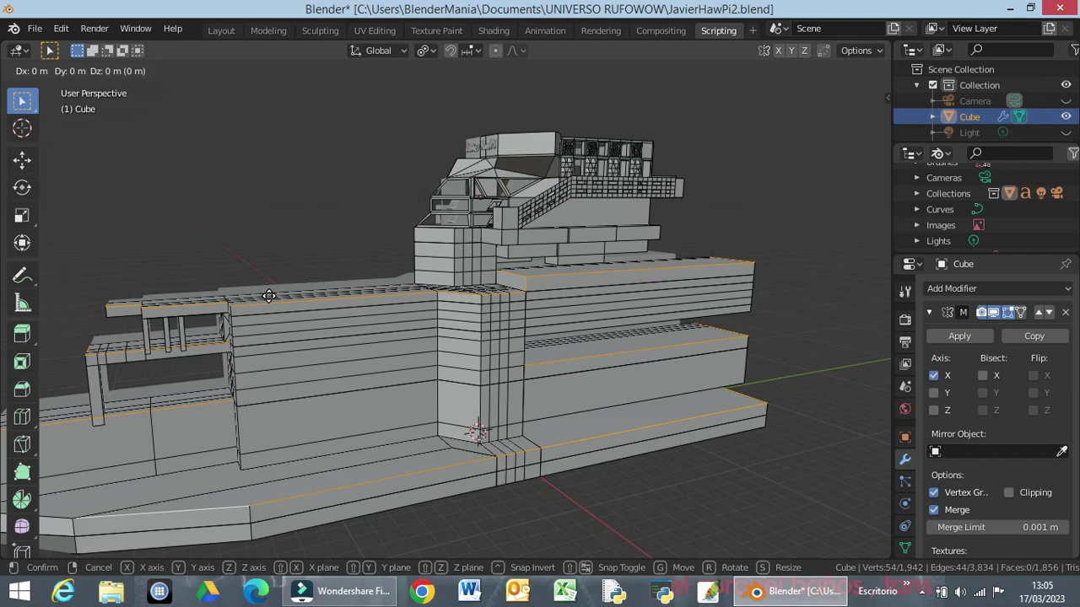
right_click(465, 266)
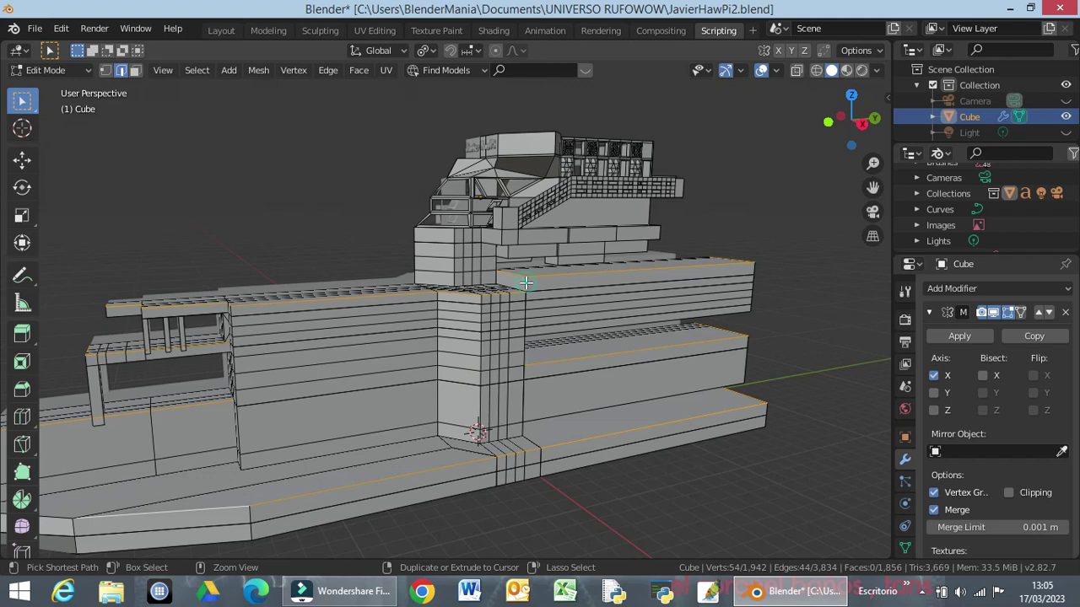
ctrl+click(525, 284)
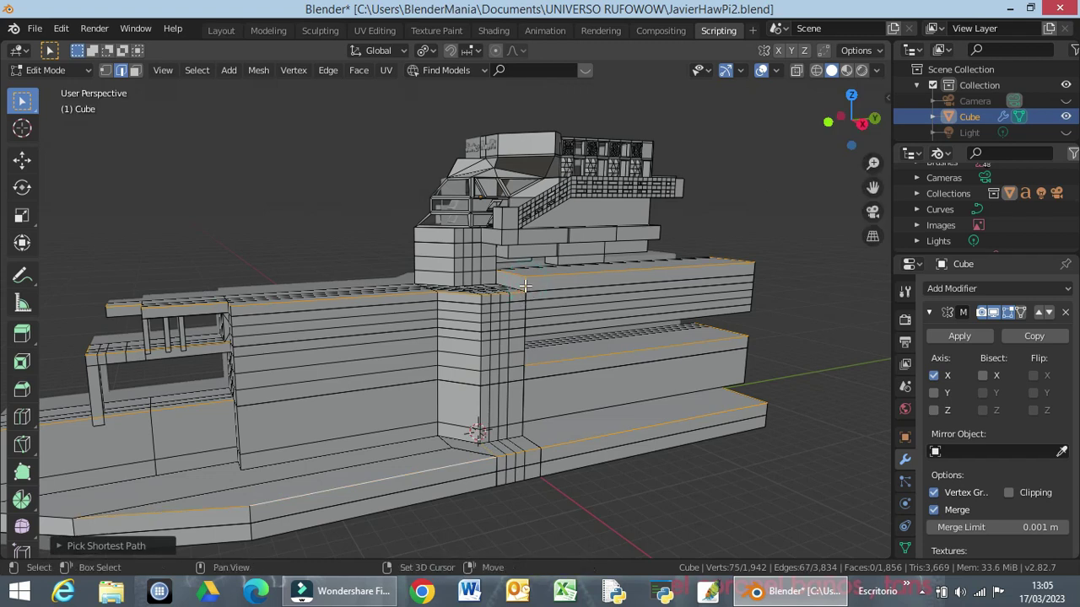
shift+click(525, 287)
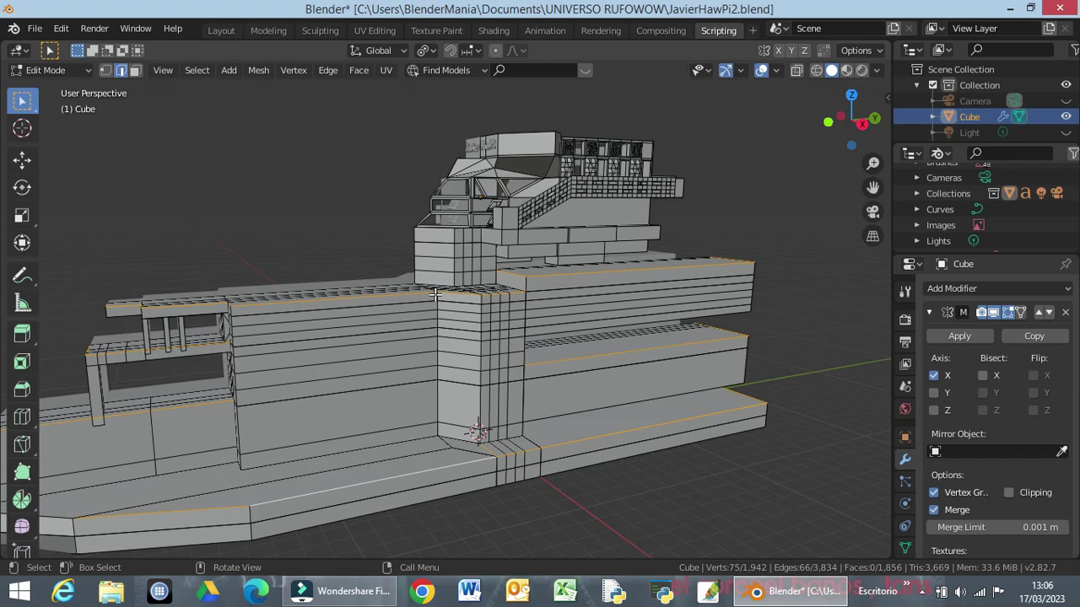
key(KP_3)
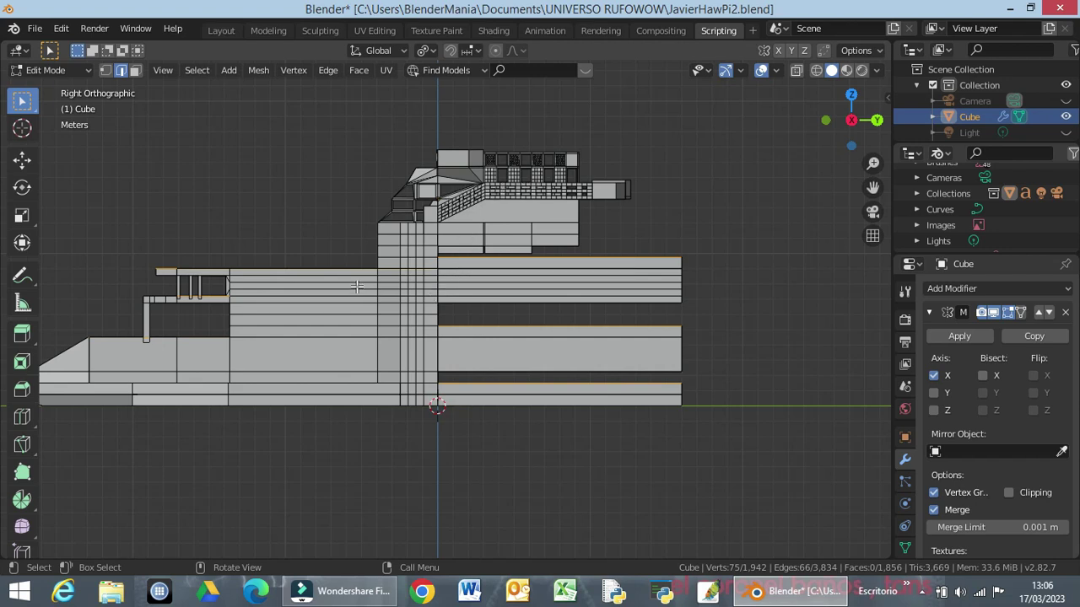
Step: Move the selected ledge rim edges up about 0.73 m along global Z
key(g)
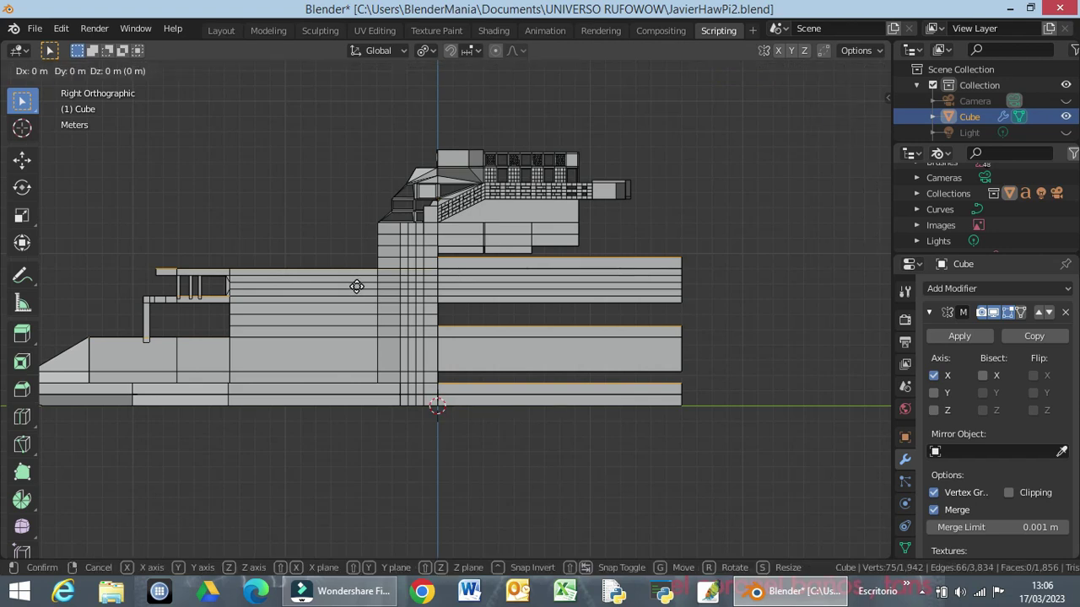
key(z)
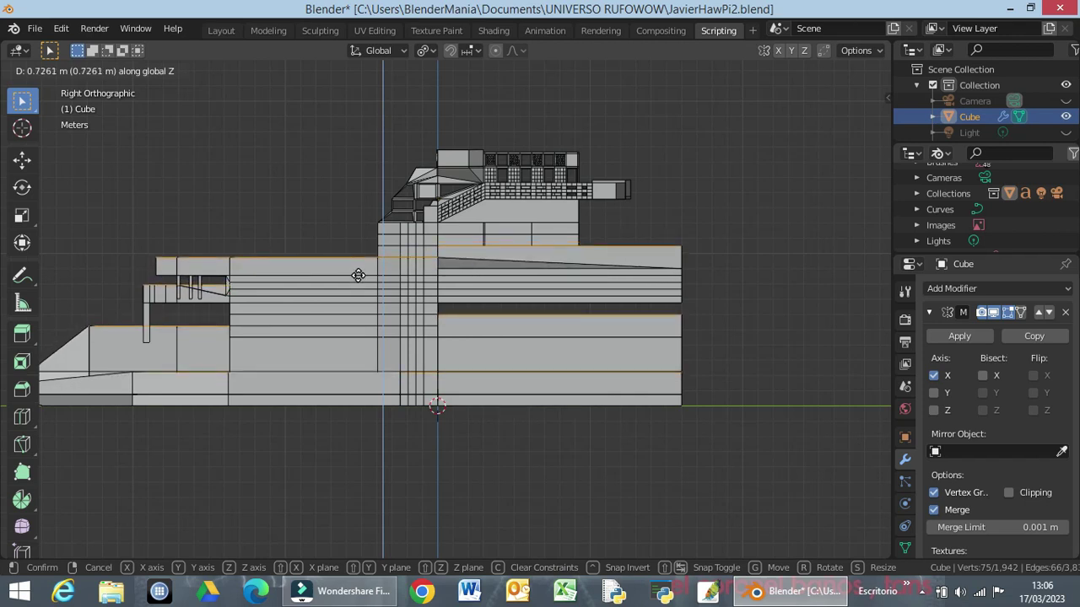
click(359, 276)
mouse_move(363, 281)
middle_down()
mouse_move(321, 339)
mouse_move(329, 299)
mouse_move(231, 298)
middle_up()
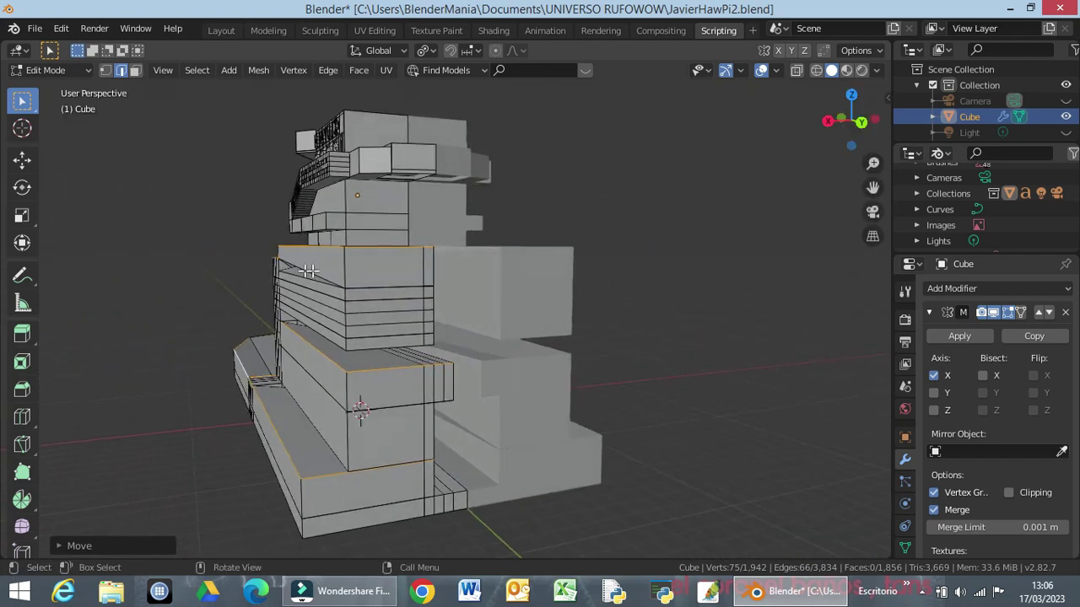
Step: Refine the edge selection along the ledge loops, toggling individual vertices
click(354, 288)
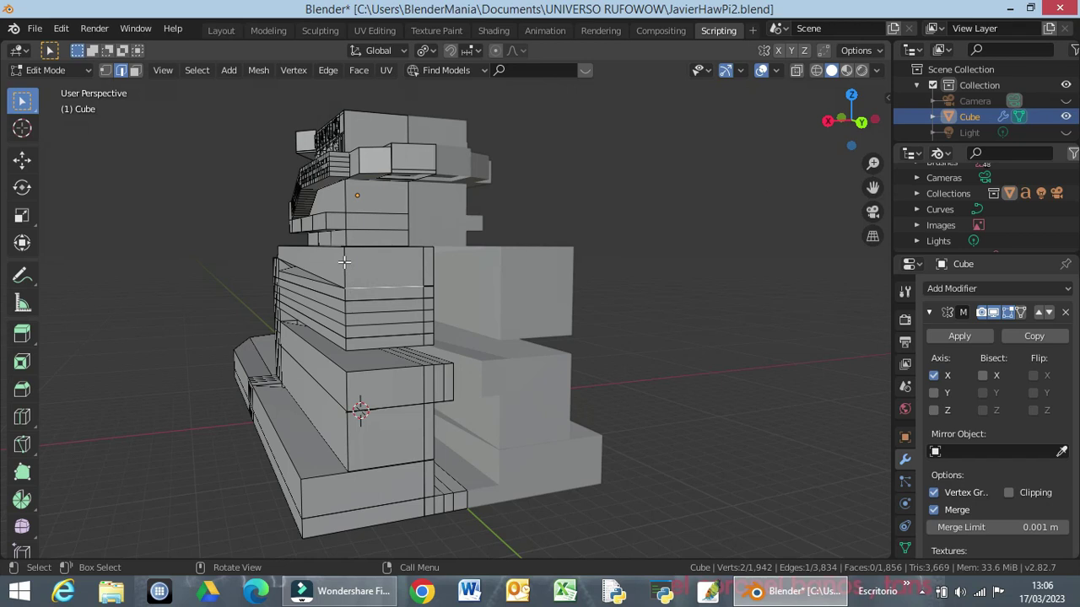
mouse_move(323, 288)
middle_down()
mouse_move(367, 282)
mouse_move(377, 268)
middle_up()
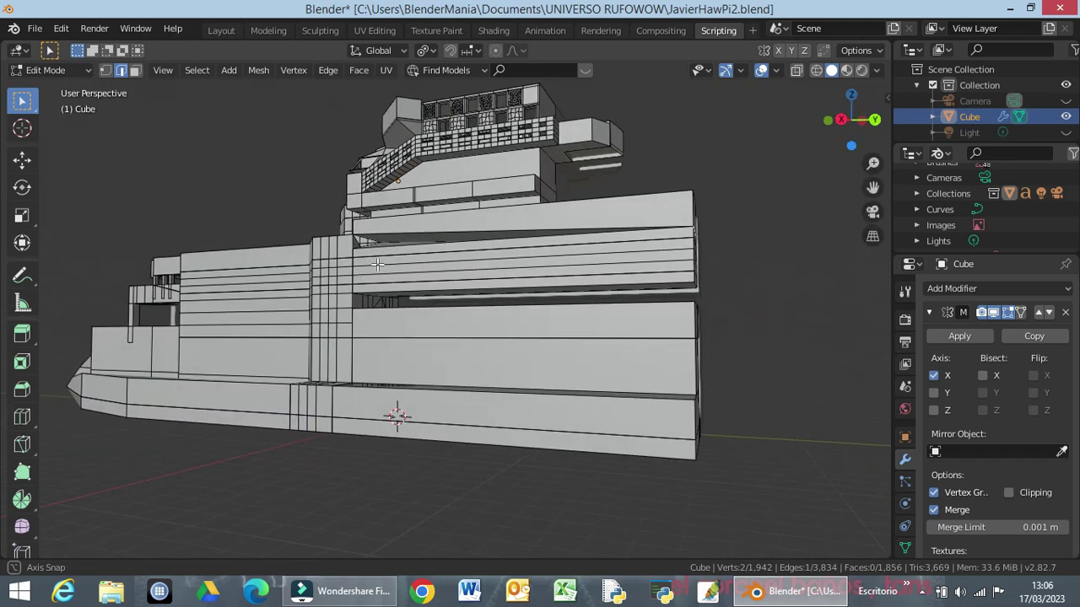
ctrl+click(377, 268)
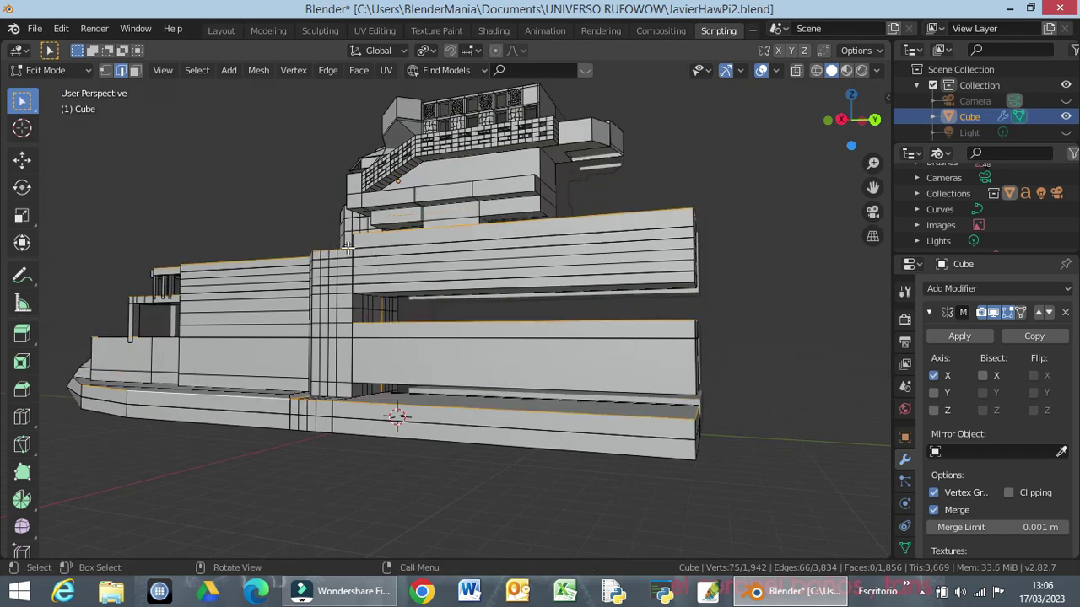
middle_drag(331, 268, 340, 336)
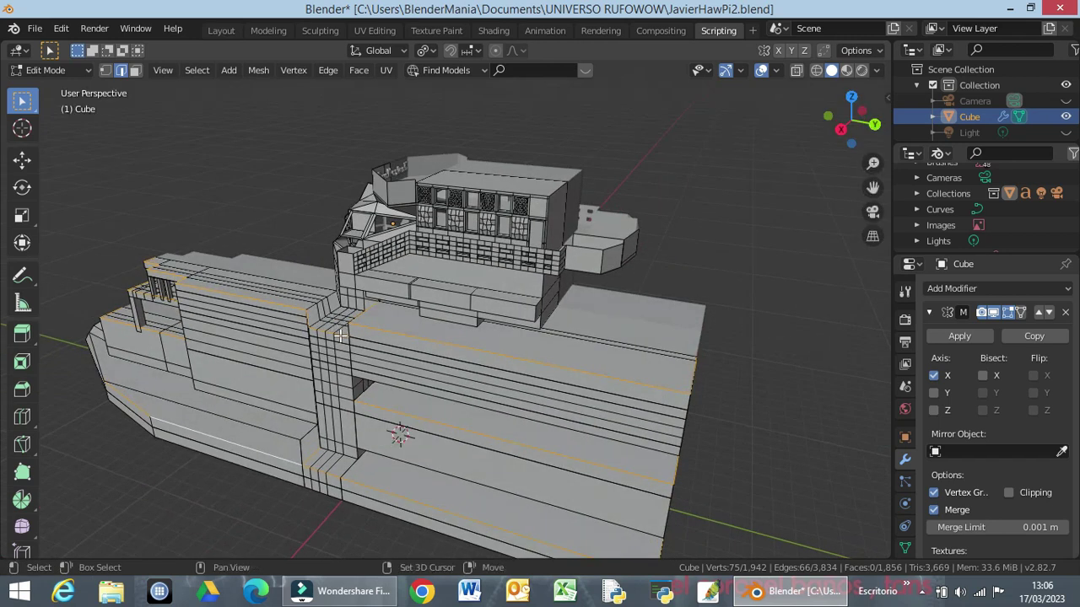
shift+click(337, 329)
shift+click(337, 330)
middle_drag(340, 346, 432, 354)
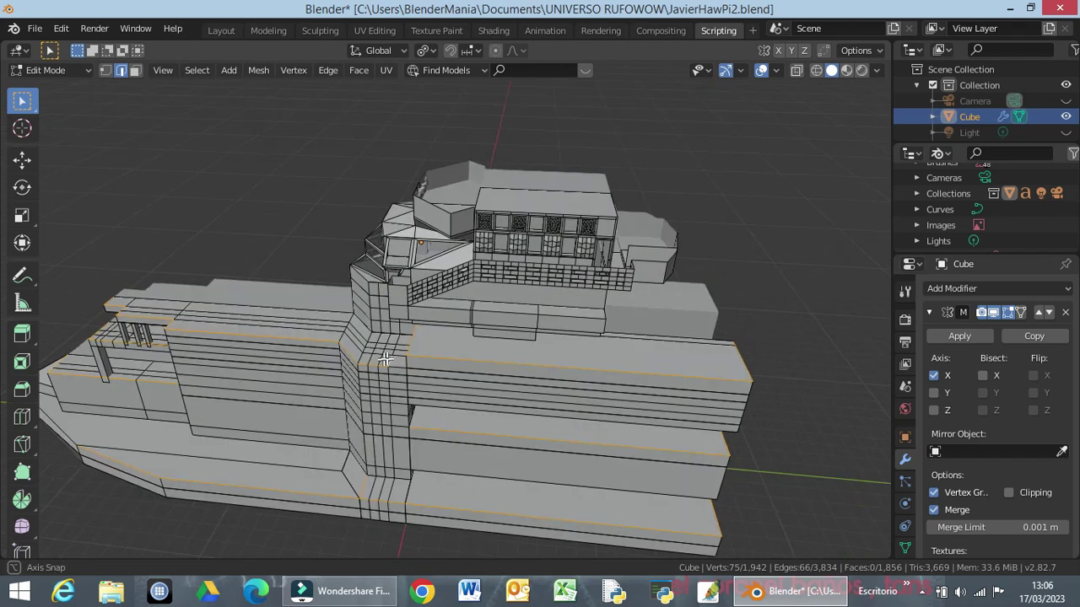
shift+click(430, 353)
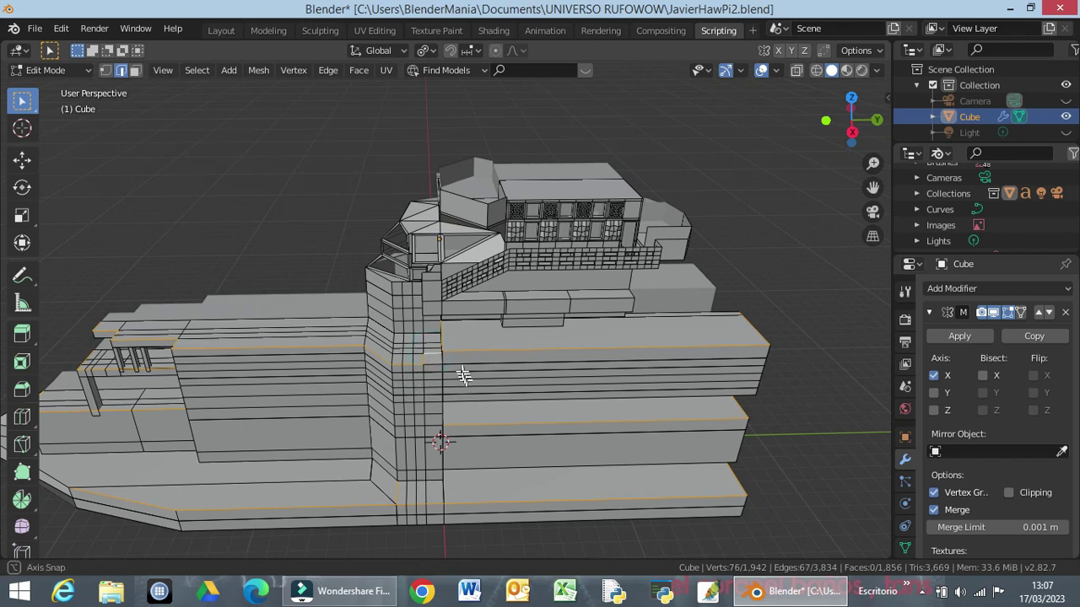
middle_drag(463, 376, 460, 345)
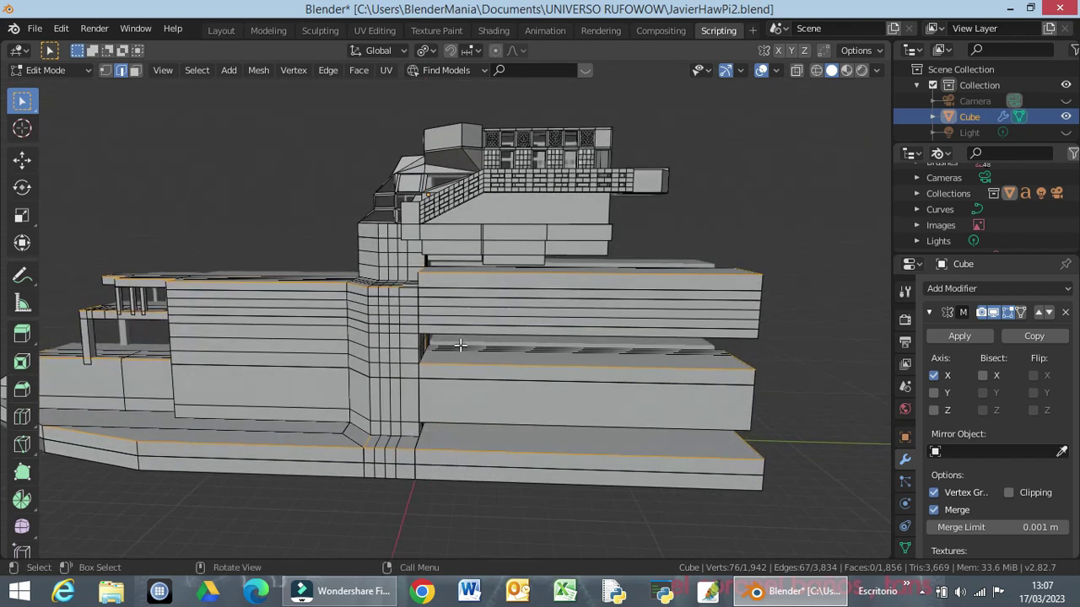
Step: Extrude the selected hull edges about 0.77 m straight up along Z
key(shift+d)
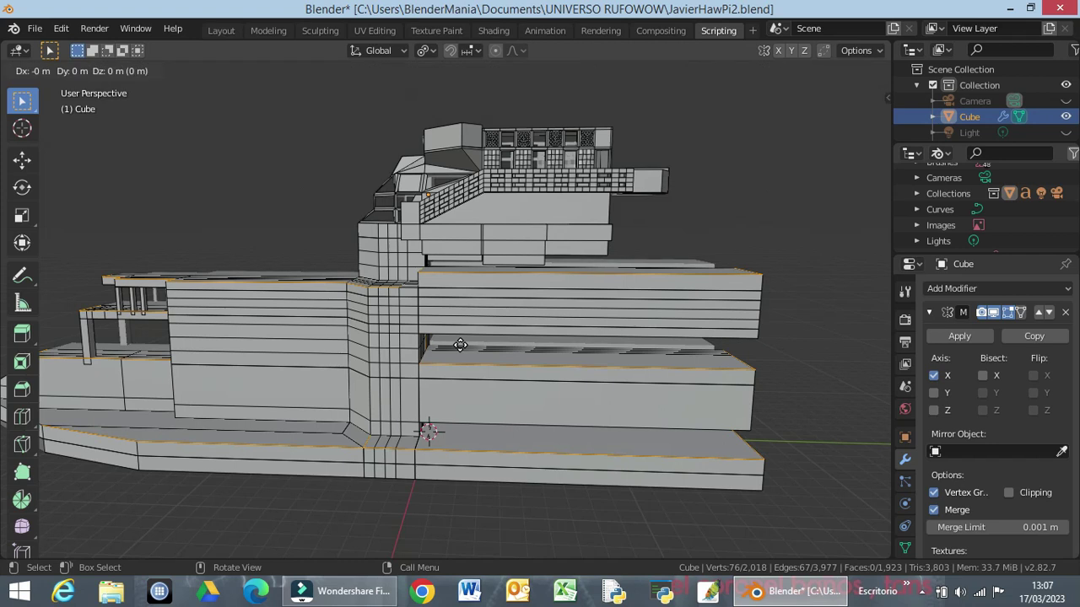
key(z)
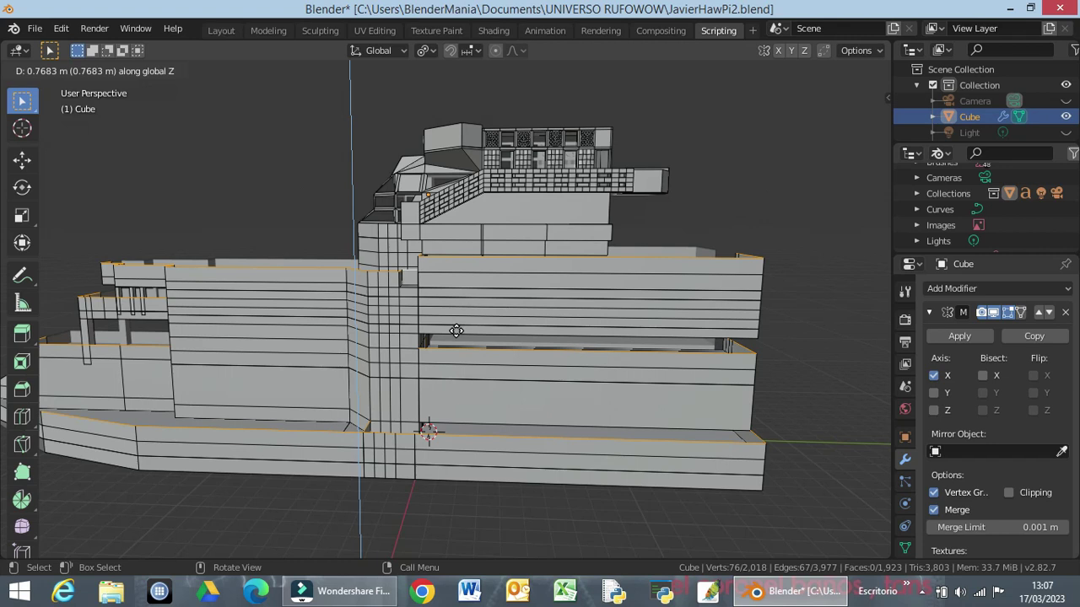
click(456, 332)
mouse_move(319, 344)
middle_down()
mouse_move(477, 339)
mouse_move(436, 339)
middle_up()
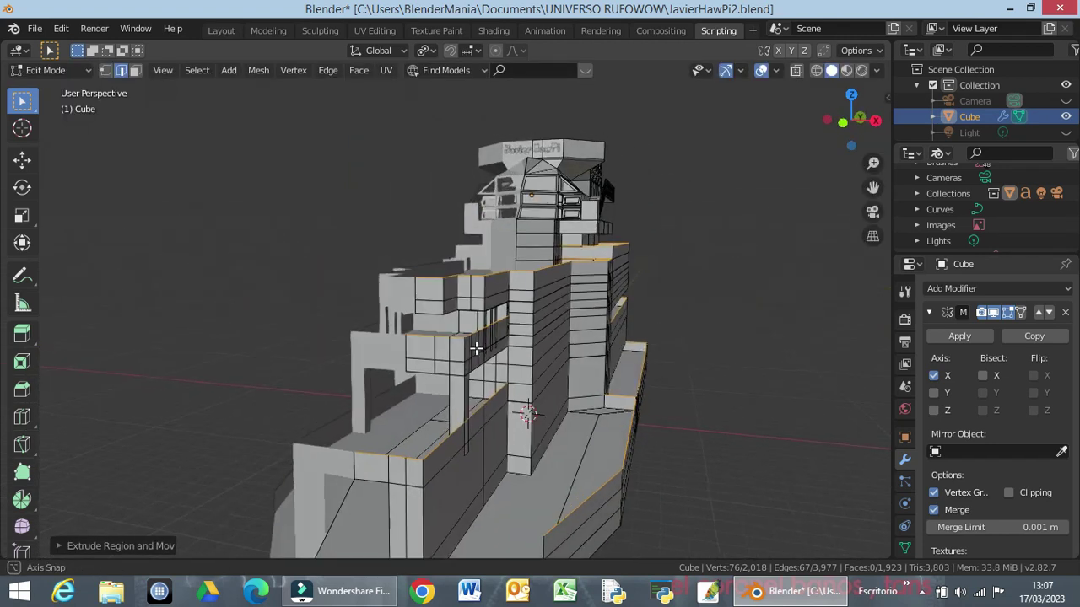
Step: Deselect everything, select the vertical hull-corner edge near the bow, and switch to Top Orthographic
scroll(435, 339, down, 1)
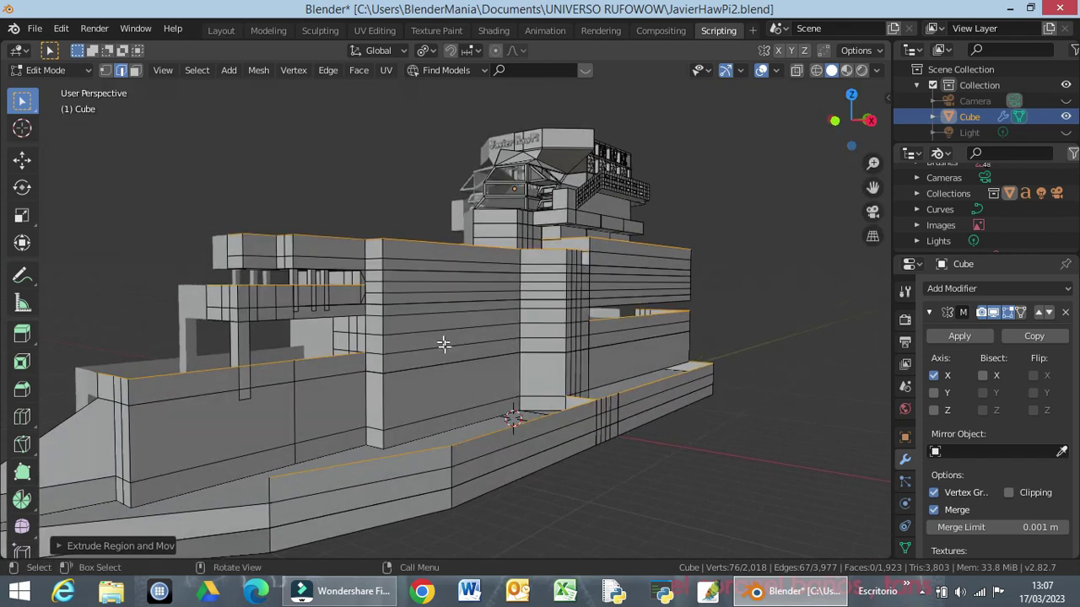
scroll(442, 344, down, 3)
scroll(446, 352, down, 1)
scroll(404, 376, down, 1)
middle_drag(403, 376, 448, 381)
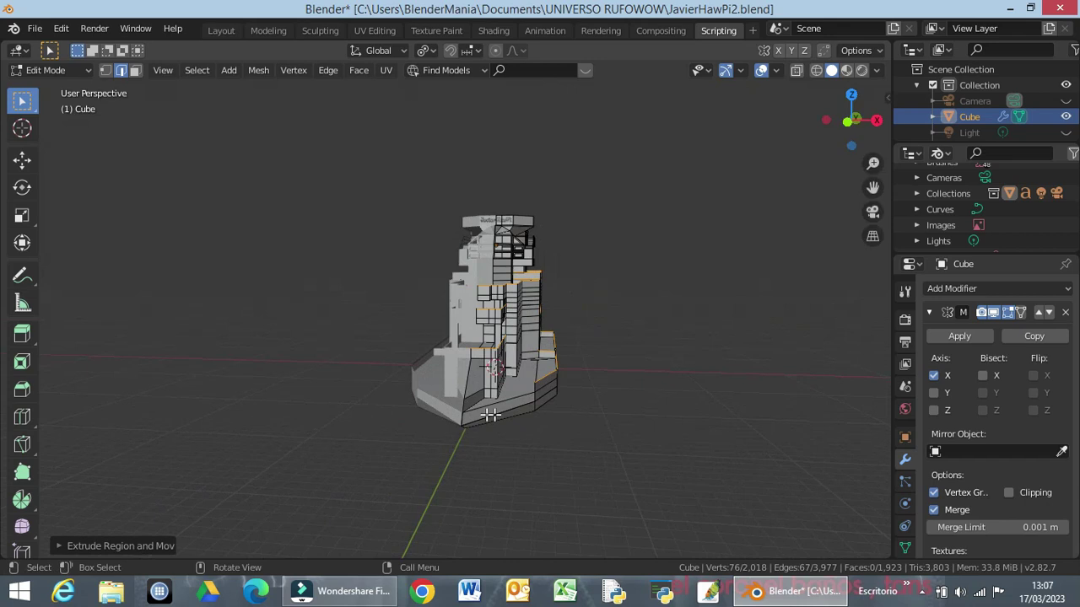
middle_drag(547, 415, 549, 414)
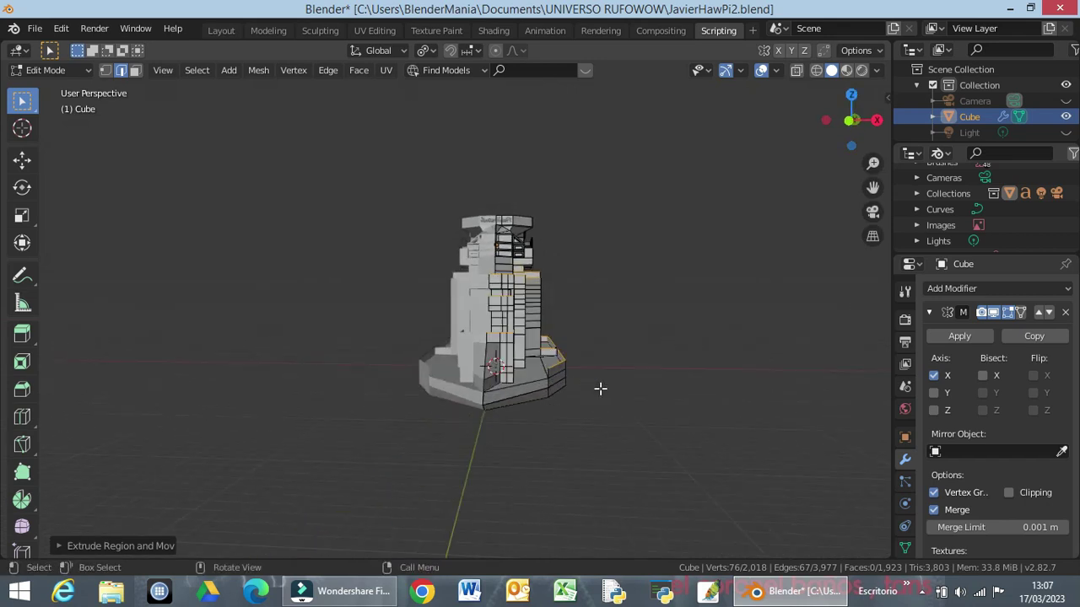
middle_drag(599, 388, 605, 381)
click(633, 379)
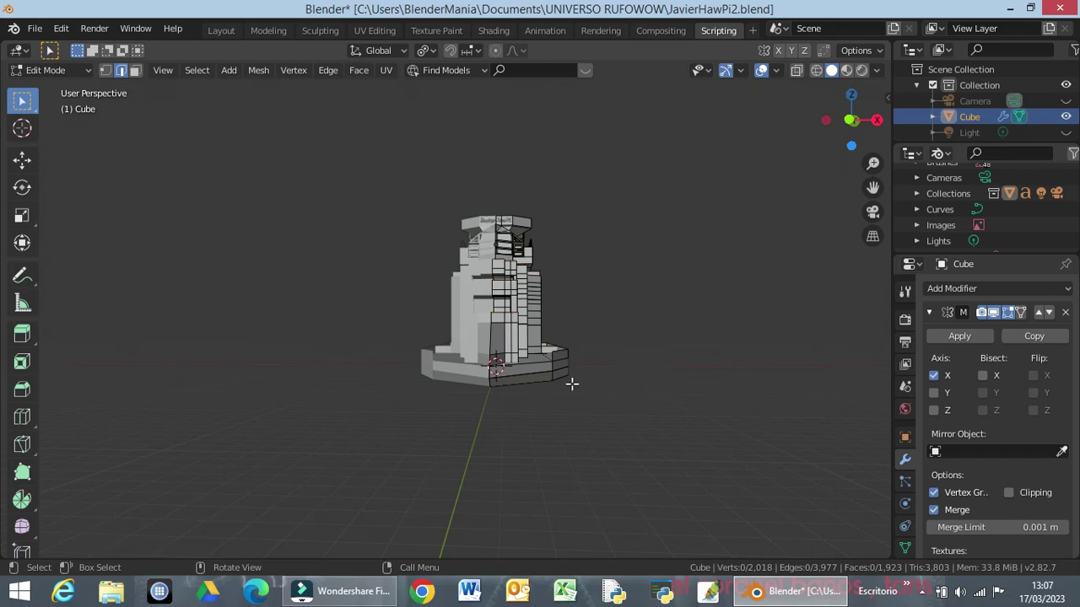
scroll(571, 381, up, 5)
mouse_move(650, 420)
middle_down()
mouse_move(596, 430)
mouse_move(620, 412)
middle_up()
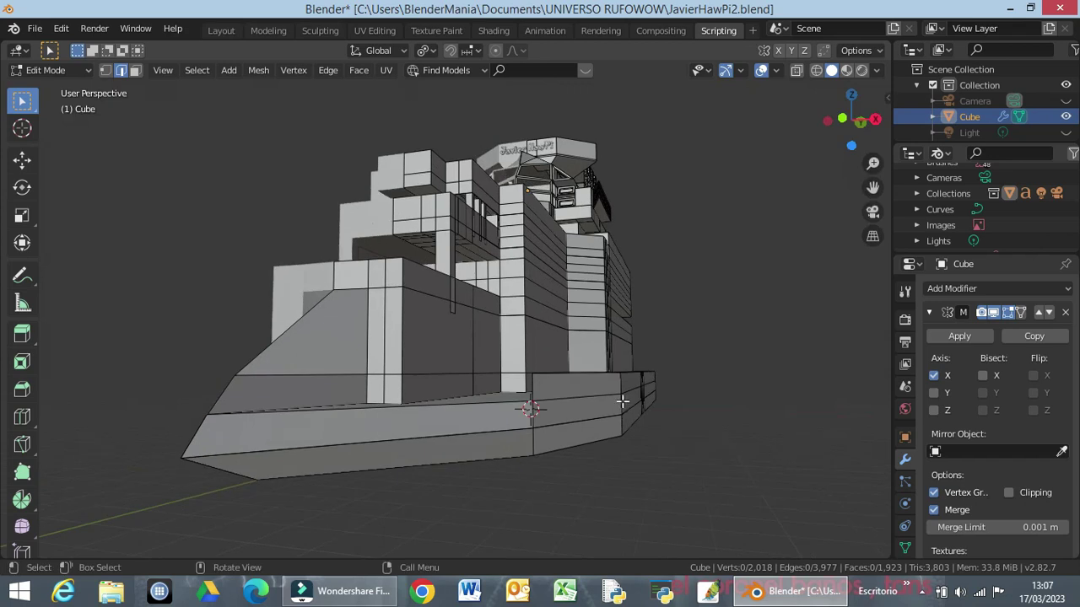
click(532, 388)
key(KP_5)
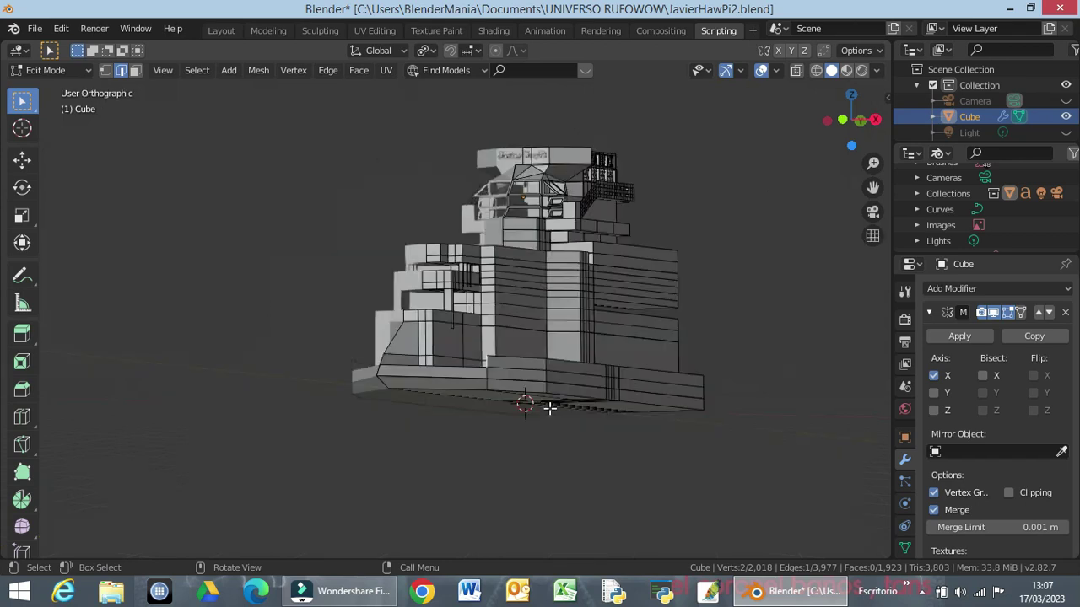
key(KP_7)
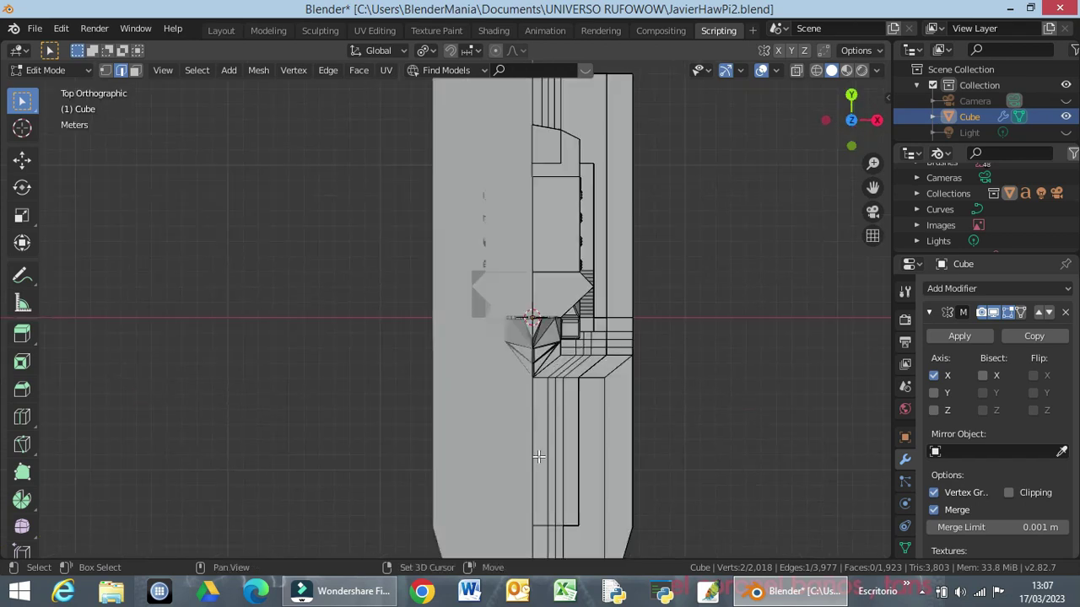
Step: Extrude the bow edge about 3.24 m along X to add a front hull face
shift+middle_drag(538, 455, 539, 159)
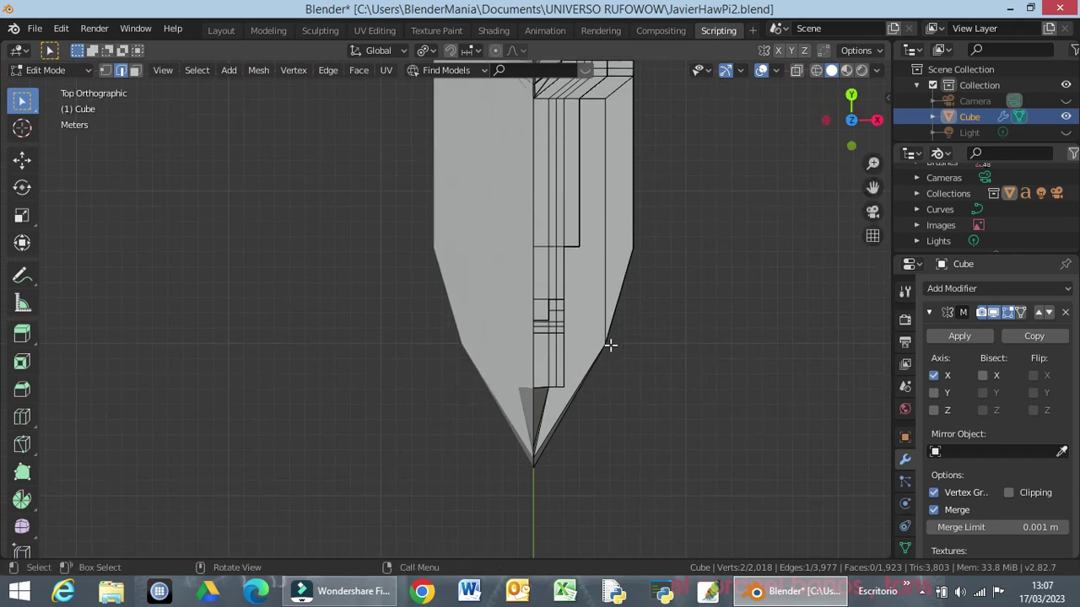
scroll(610, 344, up, 4)
scroll(607, 340, down, 2)
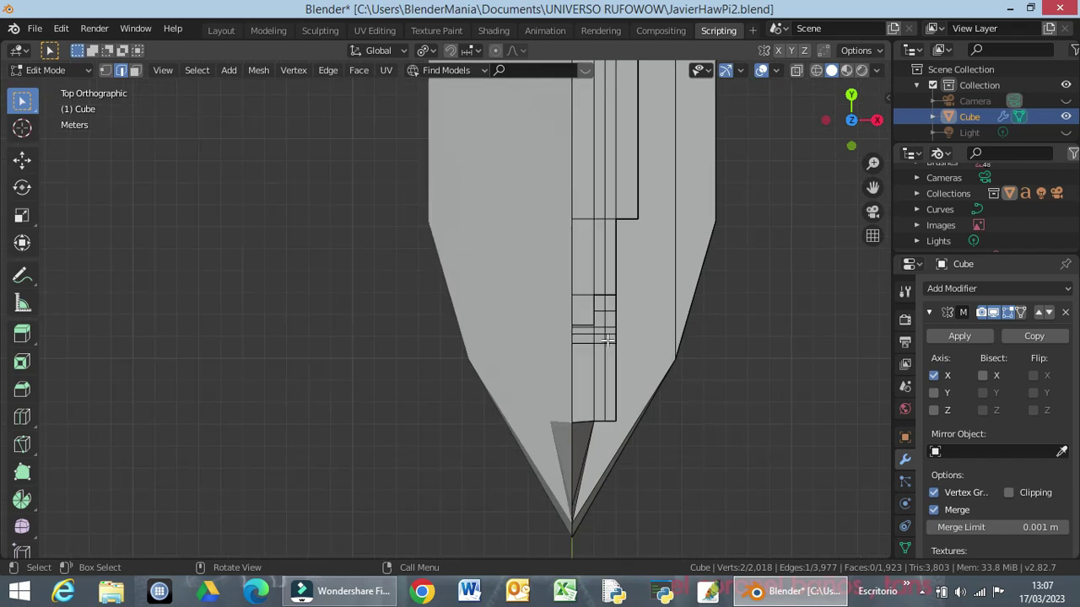
key(e)
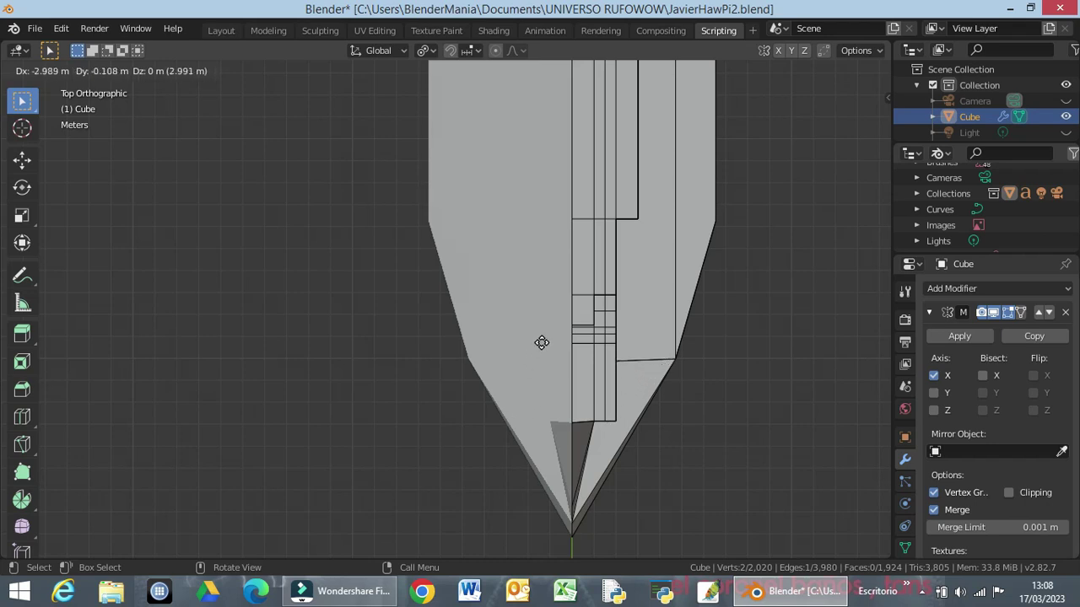
key(x)
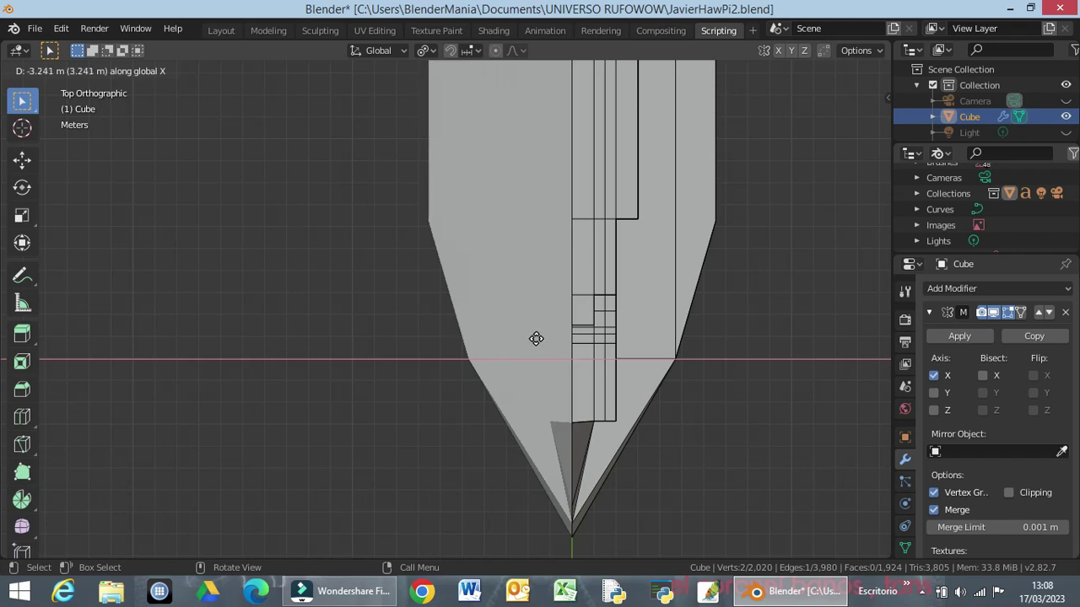
click(537, 338)
mouse_move(566, 354)
middle_down()
mouse_move(530, 137)
mouse_move(505, 179)
mouse_move(516, 186)
middle_up()
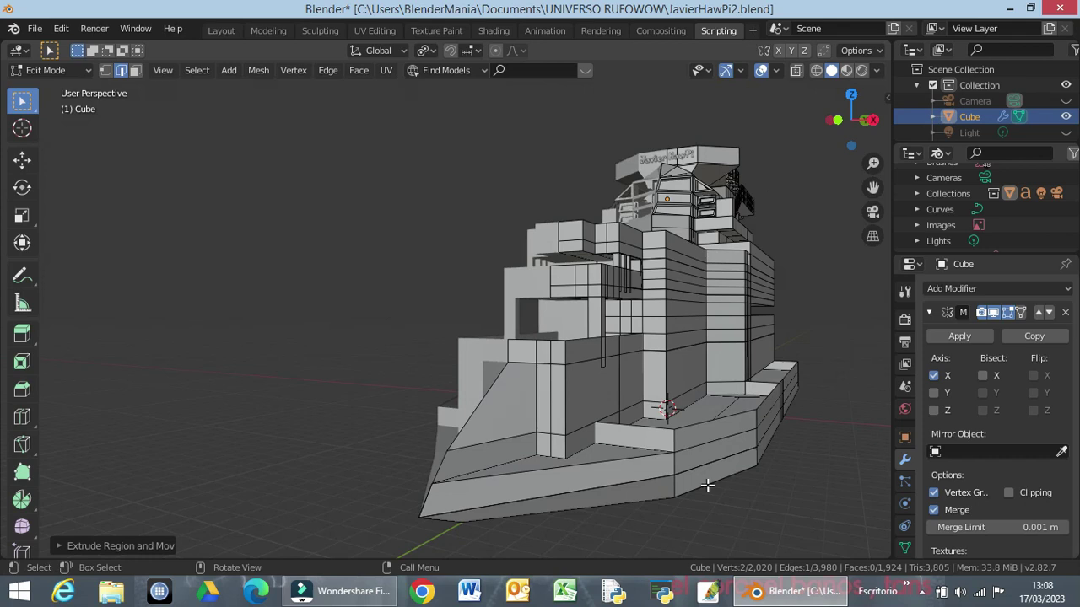
mouse_move(711, 474)
middle_down()
mouse_move(632, 498)
mouse_move(654, 483)
middle_up()
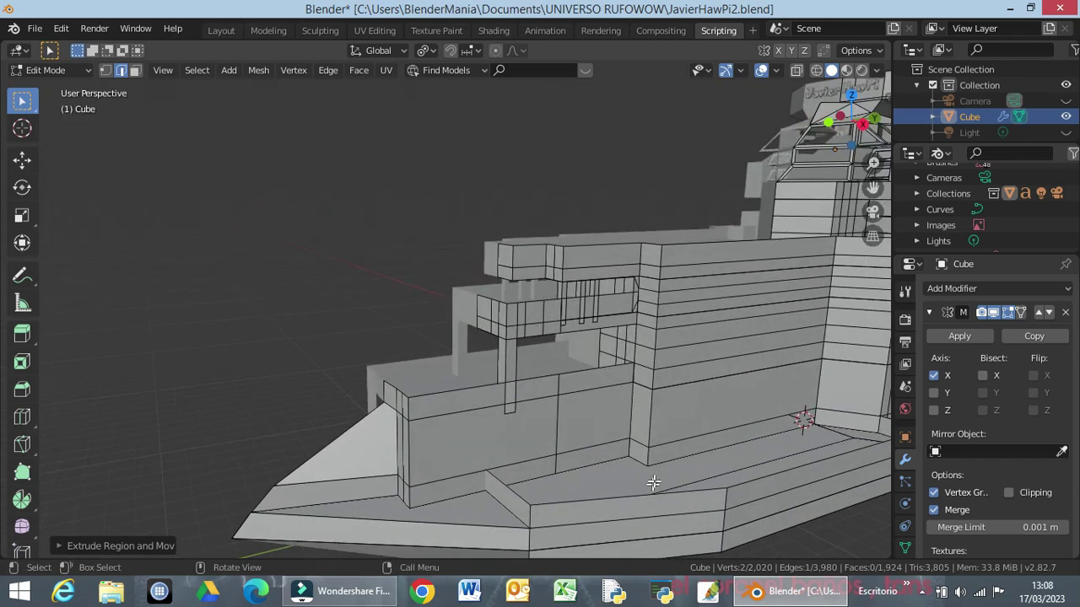
scroll(660, 453, down, 2)
scroll(660, 452, down, 1)
mouse_move(740, 402)
middle_down()
mouse_move(725, 402)
mouse_move(764, 412)
mouse_move(731, 405)
middle_up()
mouse_move(739, 390)
middle_down()
mouse_move(822, 397)
mouse_move(798, 419)
mouse_move(785, 399)
middle_up()
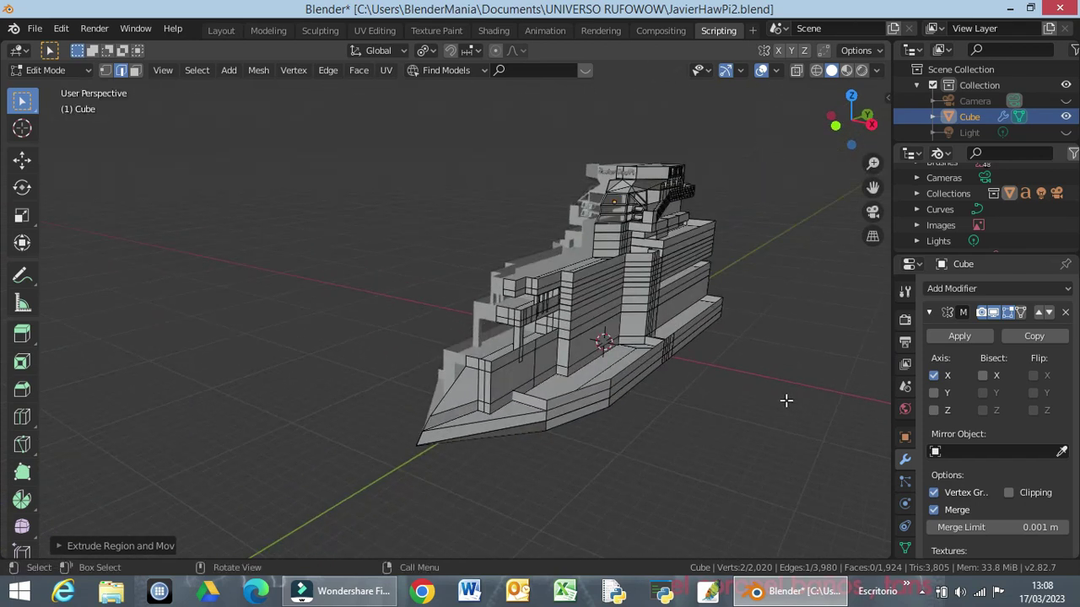
scroll(779, 397, up, 2)
scroll(779, 396, up, 1)
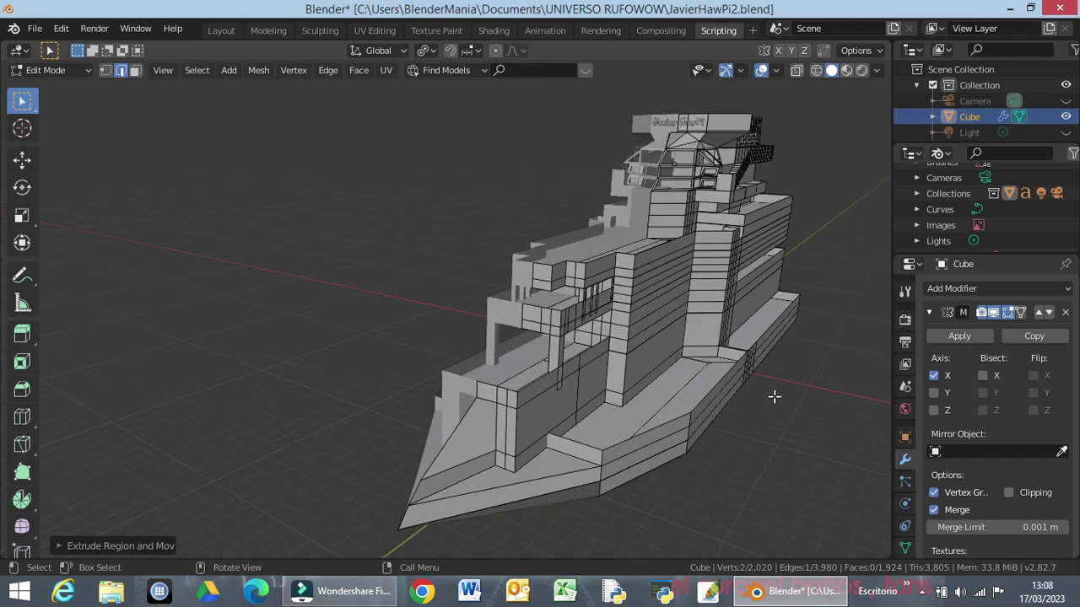
scroll(774, 396, down, 1)
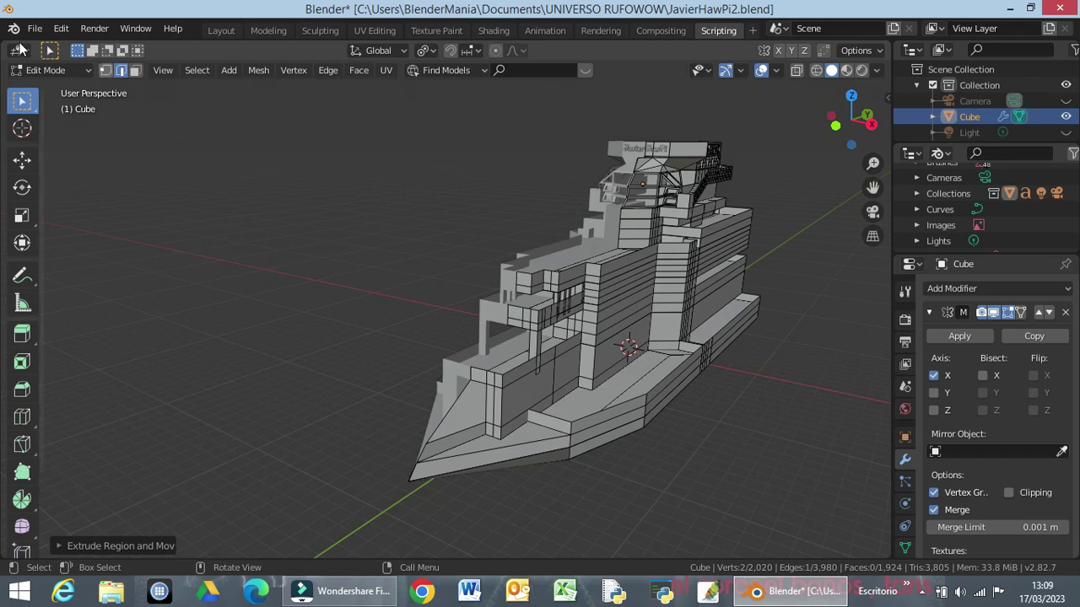
Step: Save the blend file
click(35, 31)
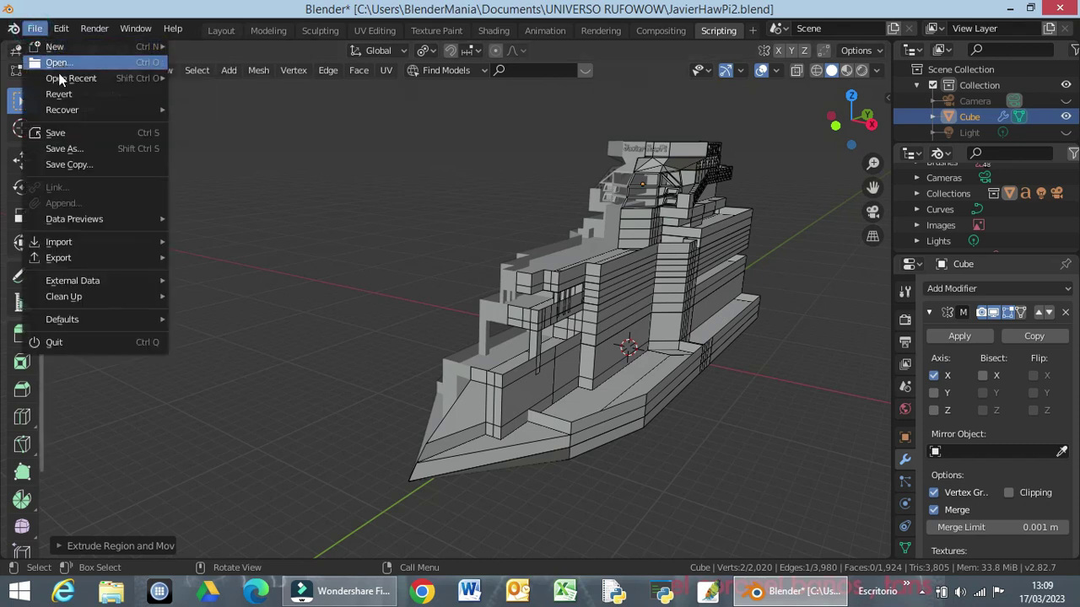
click(68, 133)
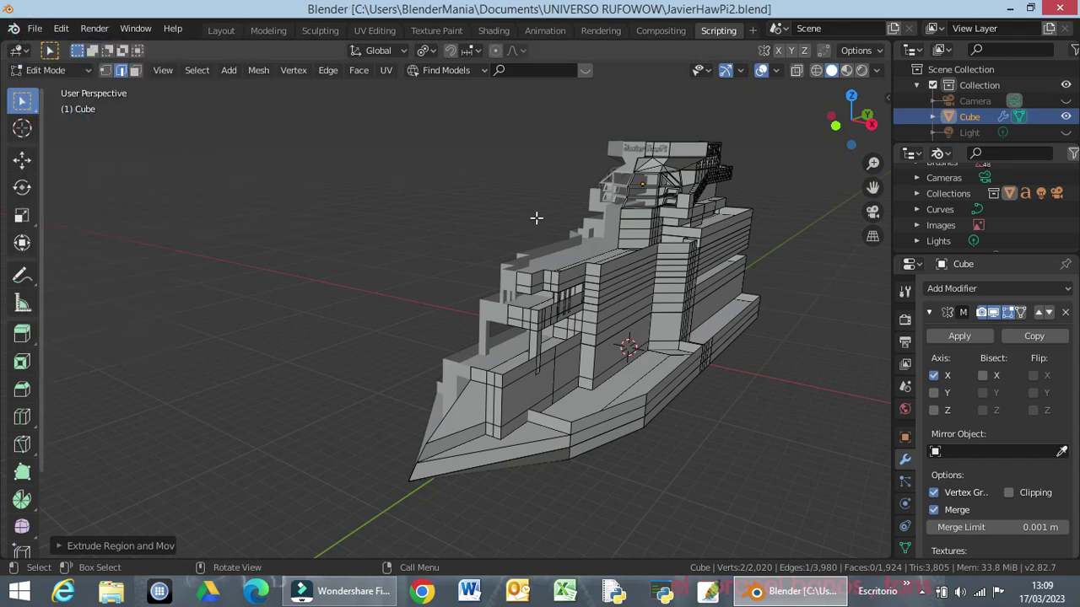
click(722, 297)
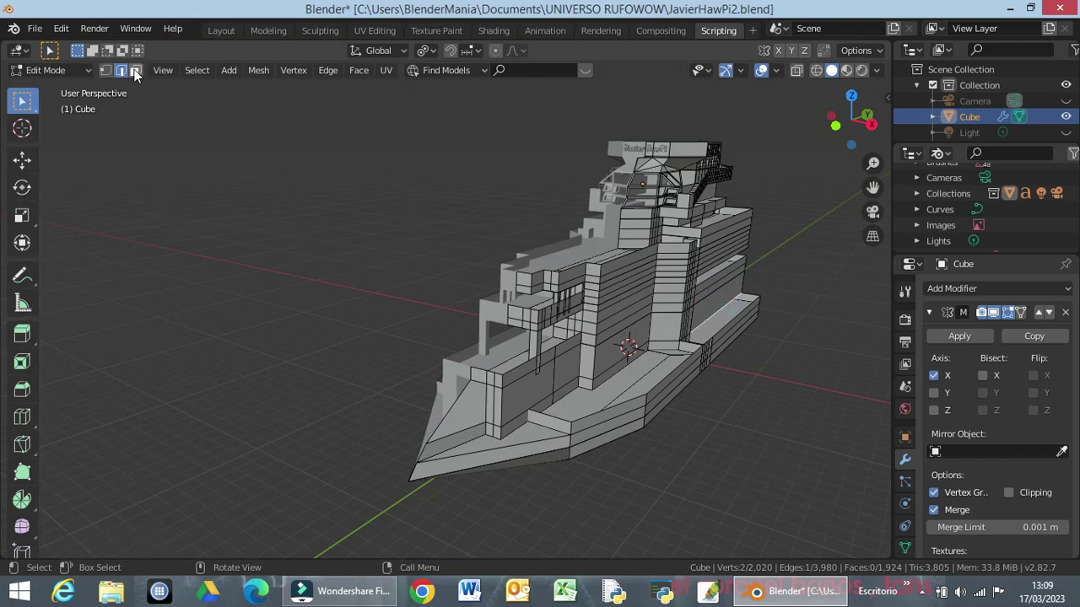
Step: Extrude the upper hull's side face along Z, then about 7.2 m outward along X
click(135, 70)
click(711, 302)
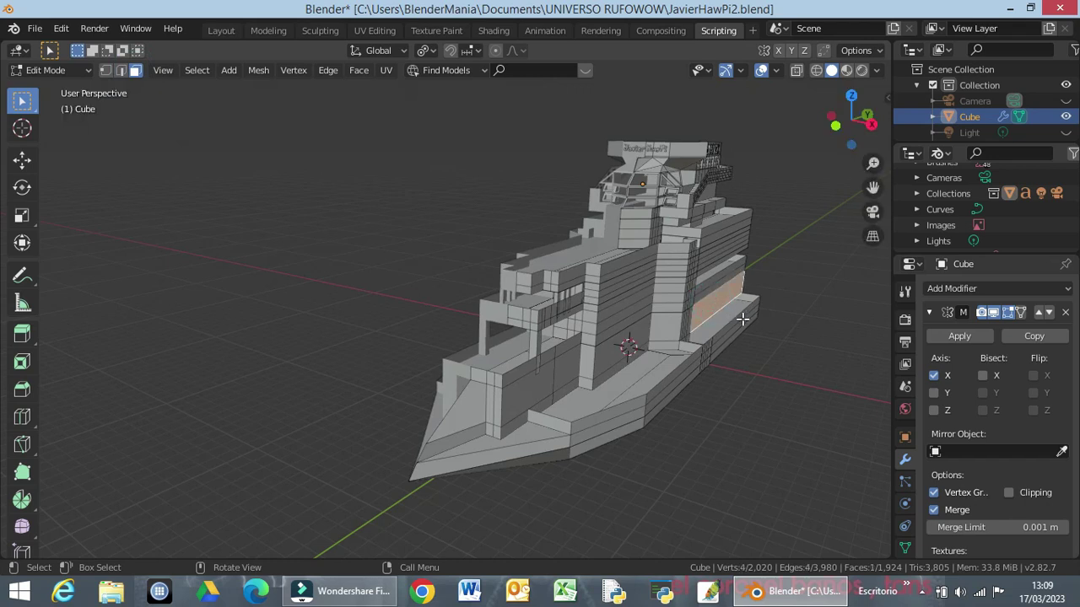
key(e)
key(z)
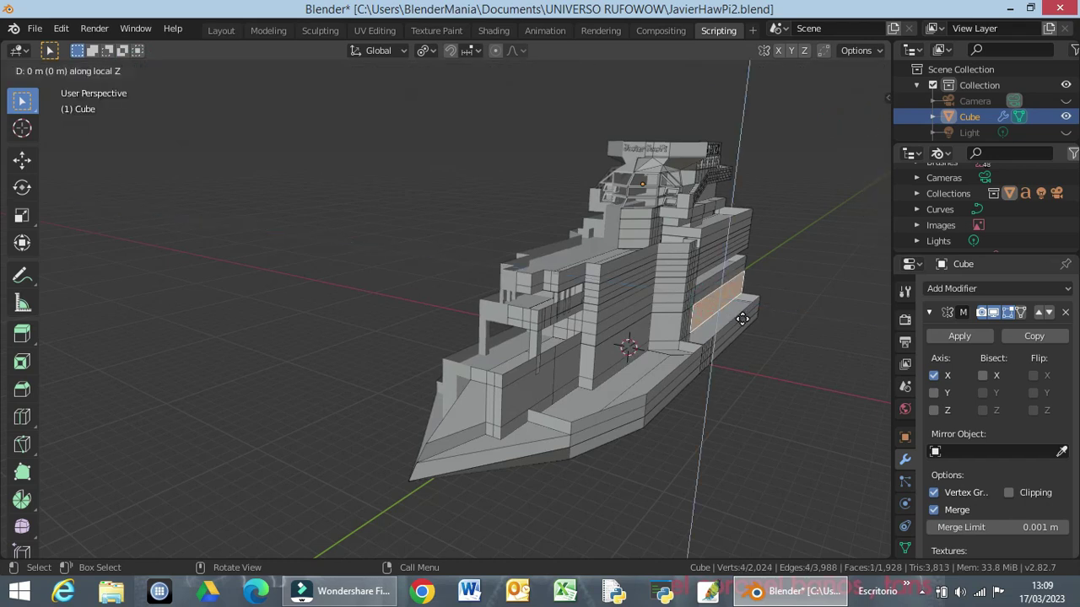
click(803, 332)
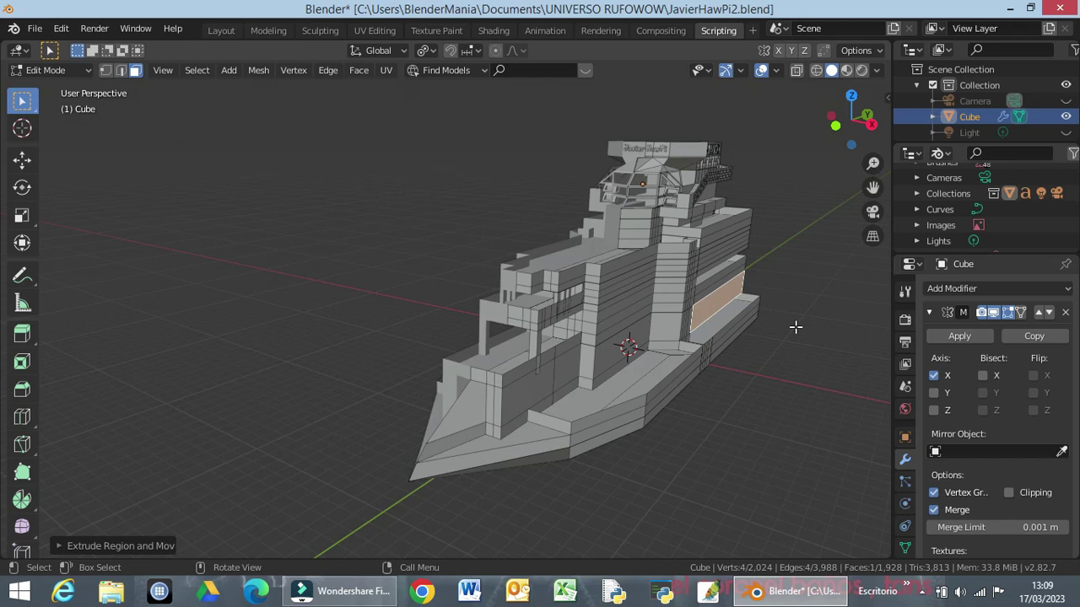
key(e)
key(x)
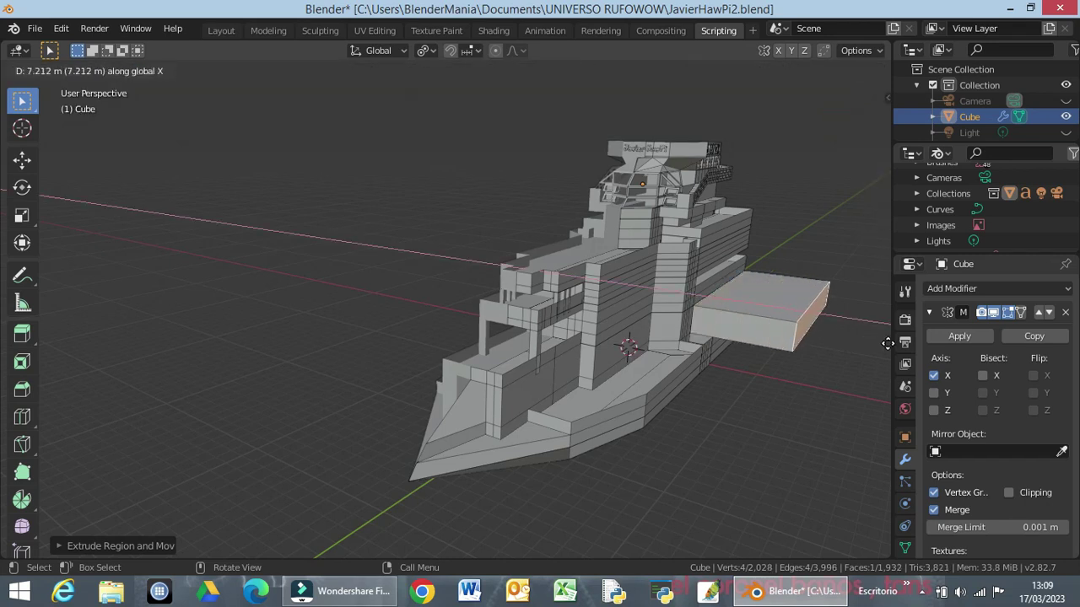
click(888, 342)
Step: Orbit to view the yacht from behind and clear the extruded face selection
scroll(762, 386, up, 4)
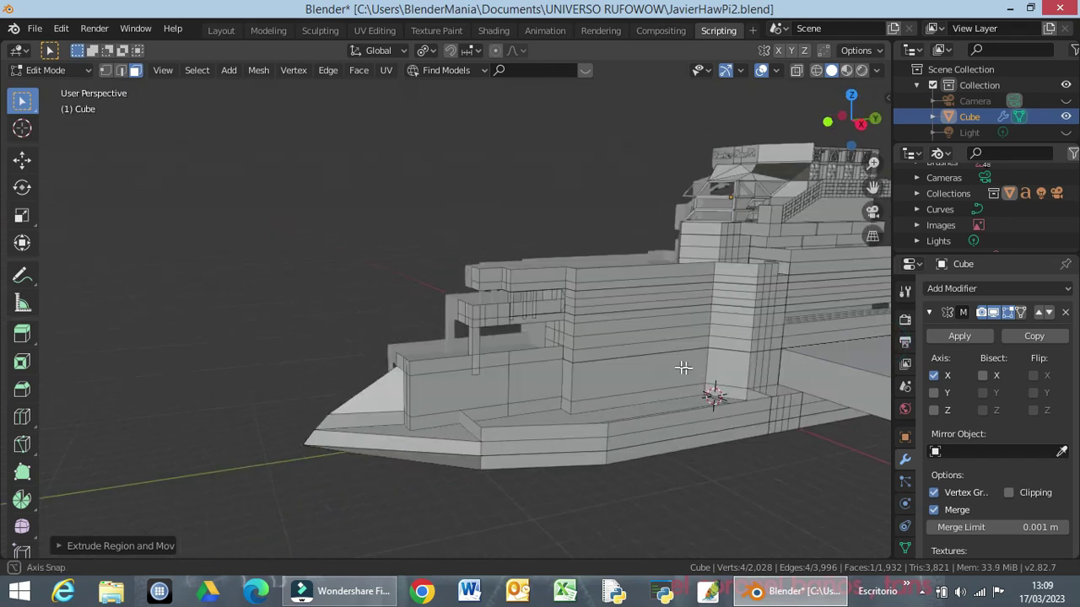
middle_drag(684, 366, 716, 361)
scroll(759, 358, down, 4)
mouse_move(795, 352)
middle_down()
mouse_move(819, 369)
mouse_move(685, 356)
mouse_move(663, 366)
mouse_move(373, 319)
mouse_move(405, 344)
mouse_move(398, 334)
middle_up()
scroll(663, 366, up, 3)
scroll(622, 357, up, 3)
scroll(379, 317, down, 3)
scroll(396, 318, down, 3)
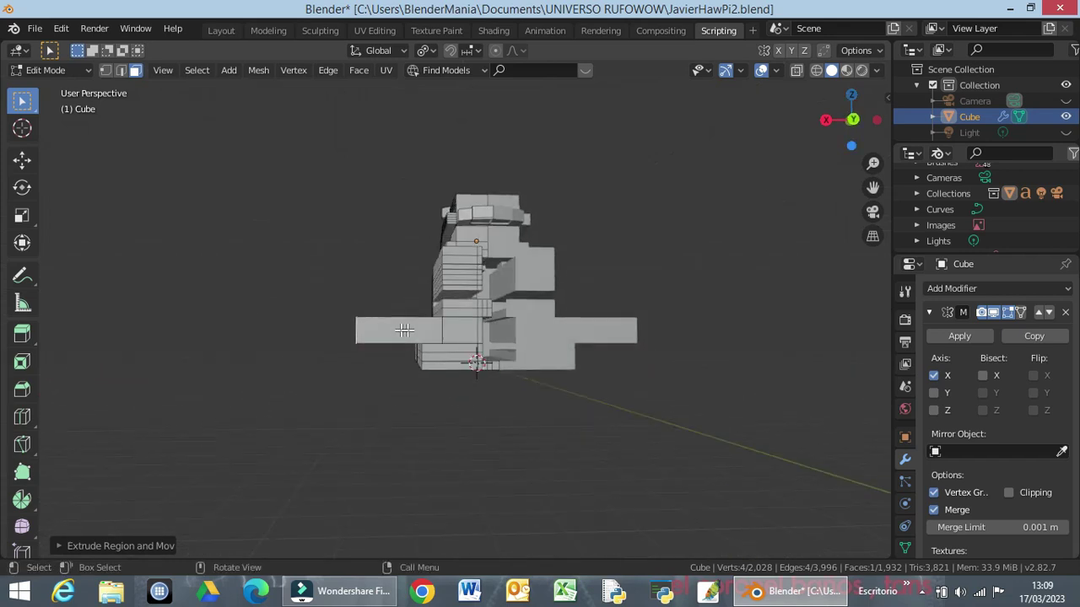
alt+middle_drag(411, 329, 422, 327)
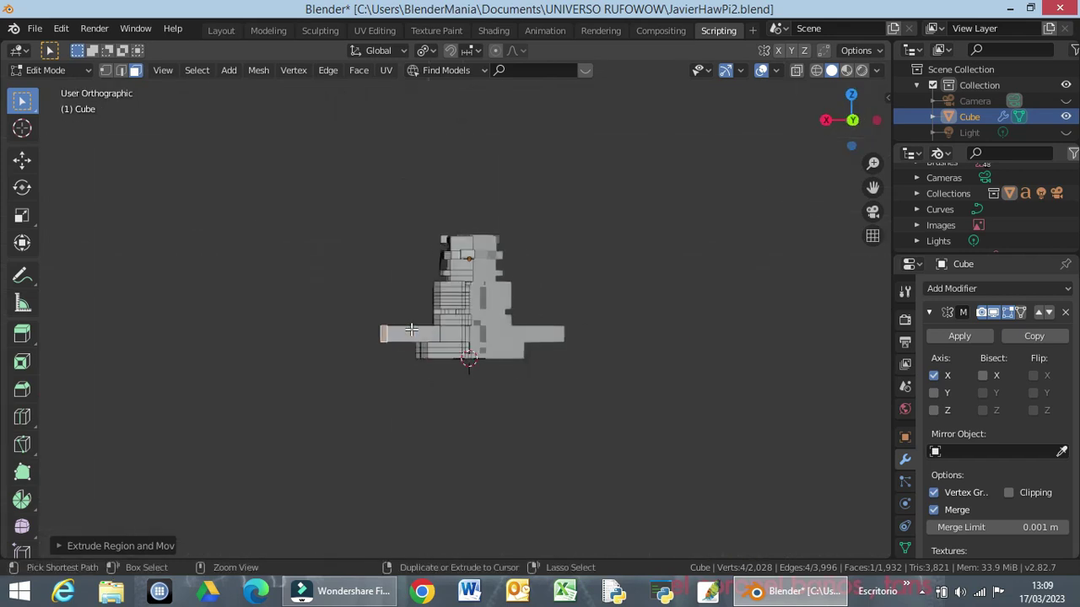
scroll(421, 327, up, 4)
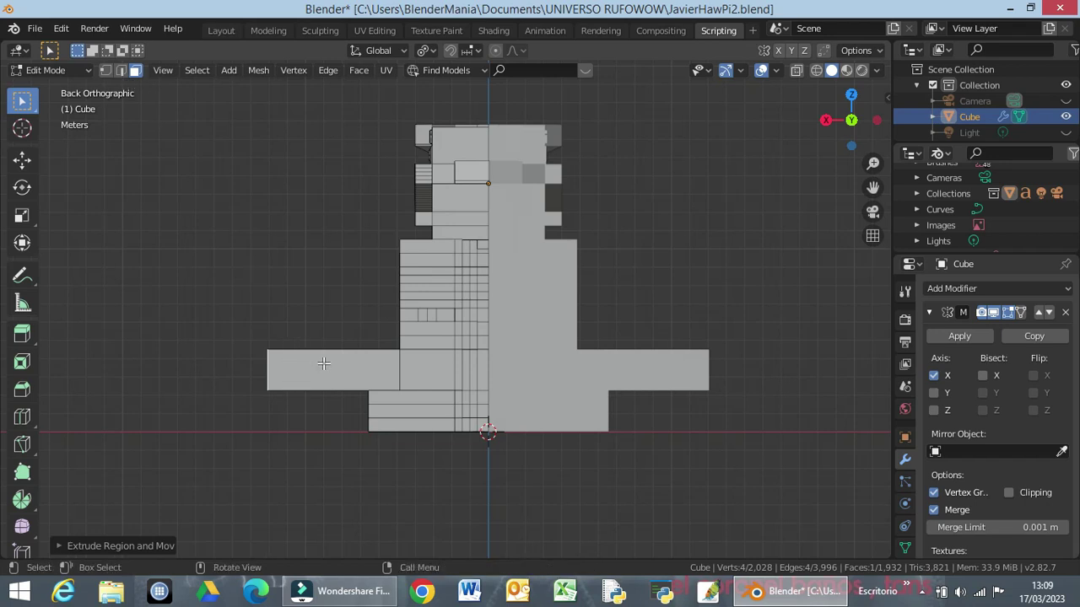
click(367, 258)
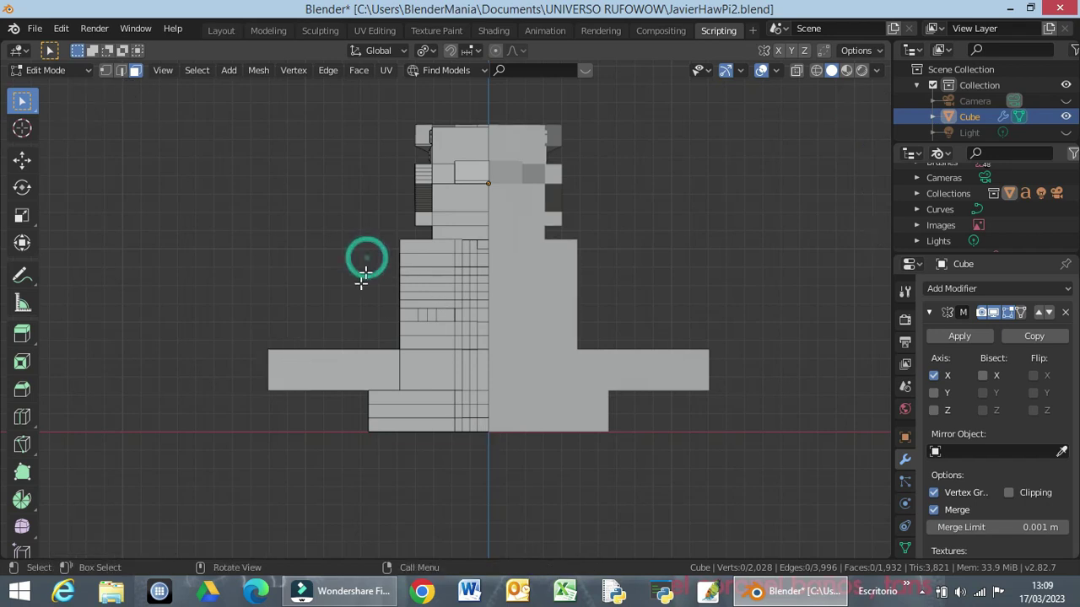
Step: Insert a single edge loop across the outer part of the left side extension
key(ctrl+r)
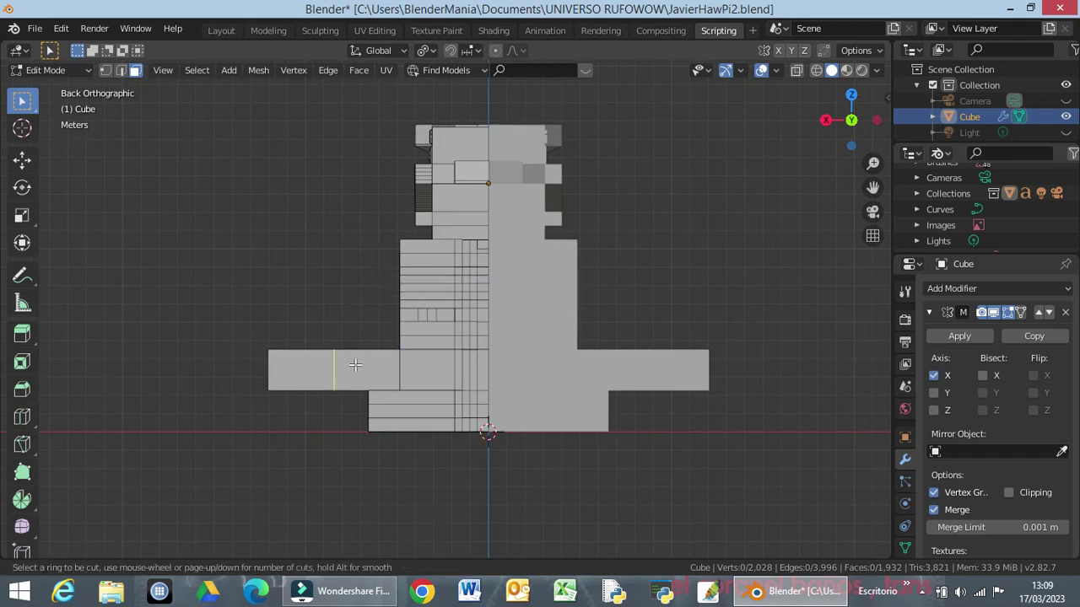
scroll(351, 366, up, 1)
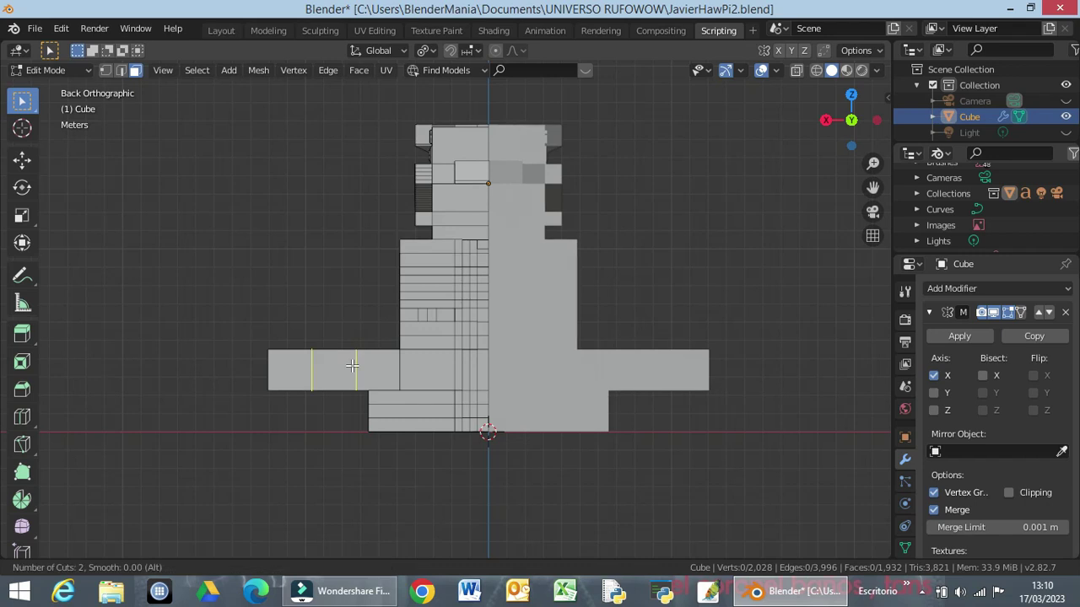
scroll(351, 365, down, 2)
click(353, 364)
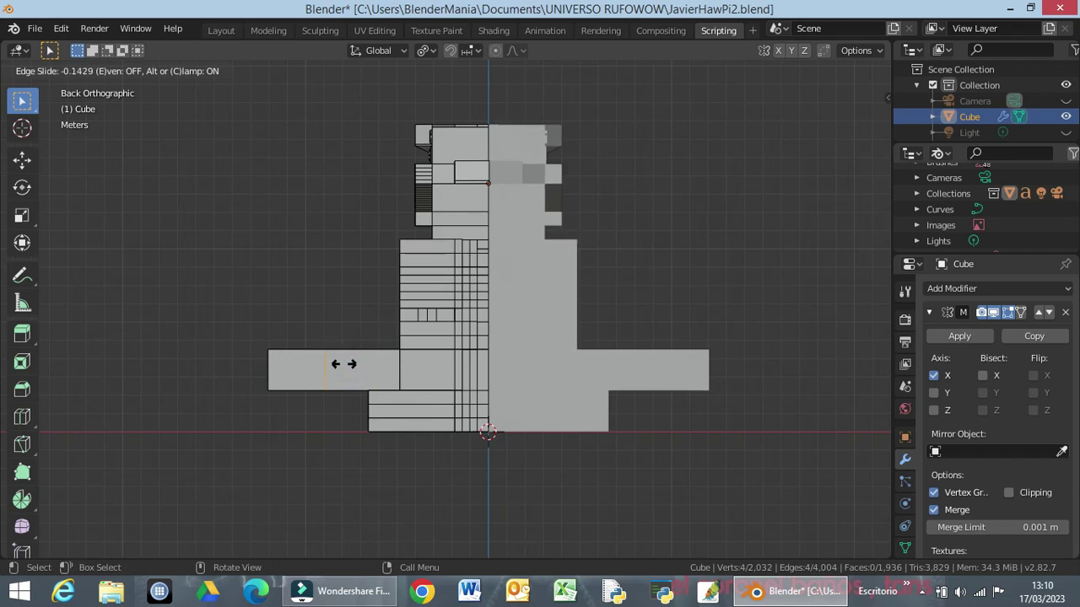
click(343, 364)
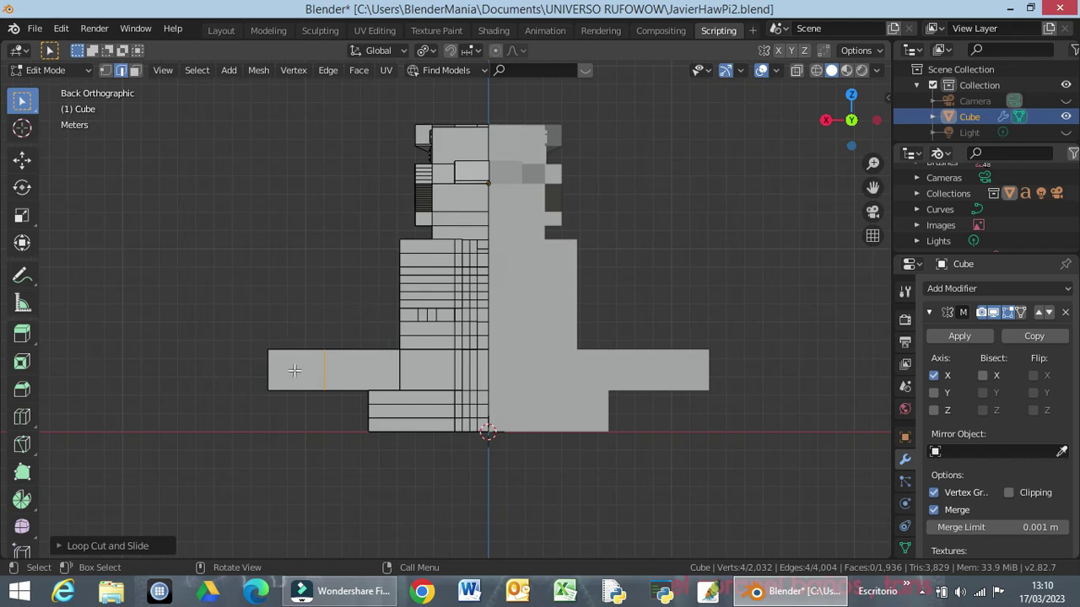
Step: Select the left extension's end face and a second hull face, and extrude both about 2.8 m
click(134, 70)
click(301, 374)
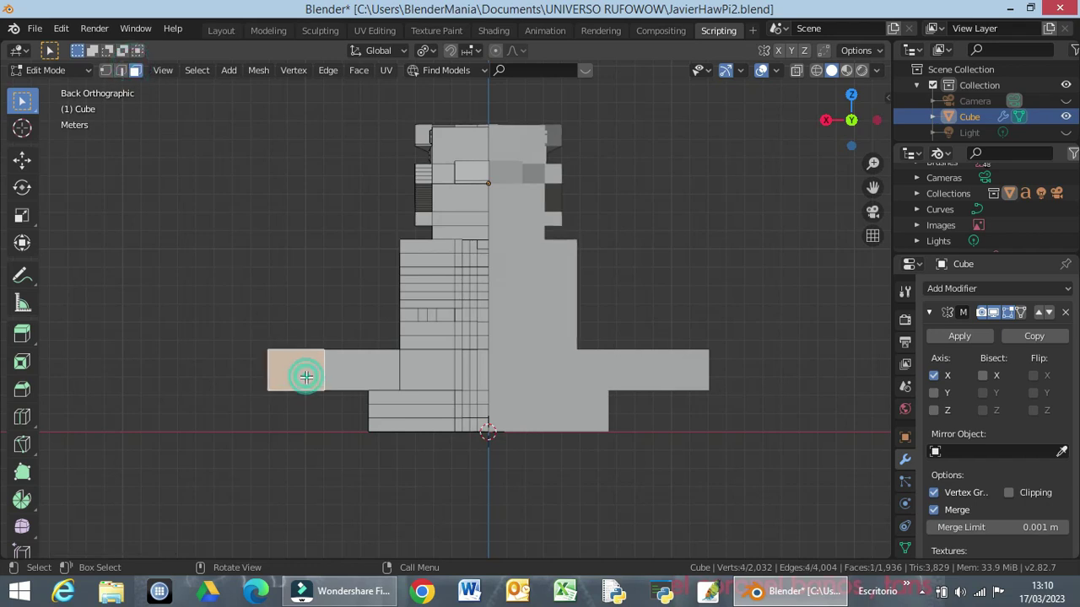
shift+click(429, 374)
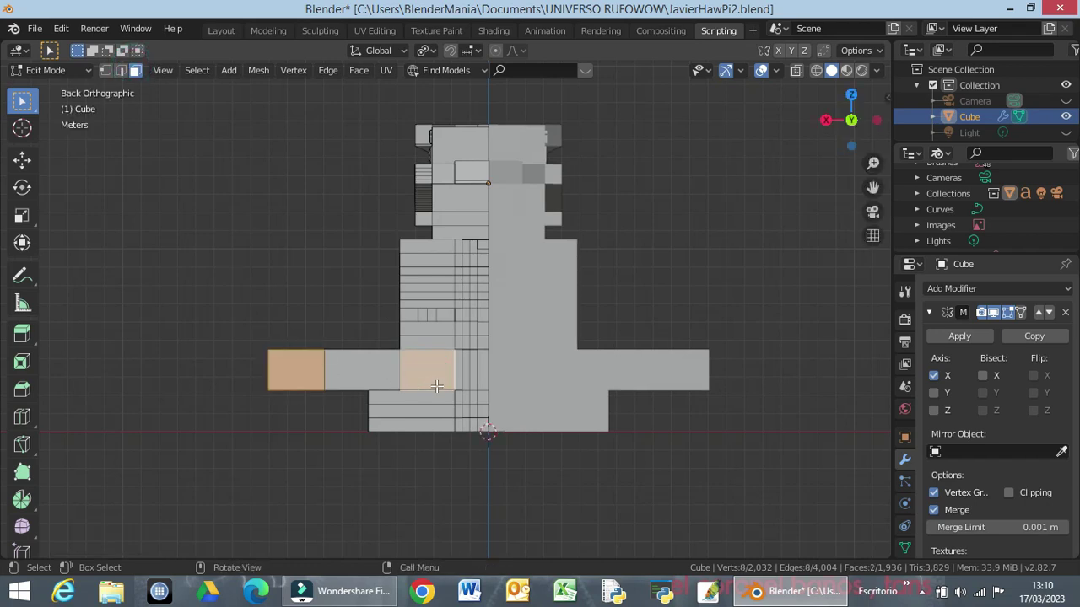
alt+middle_drag(436, 386, 441, 388)
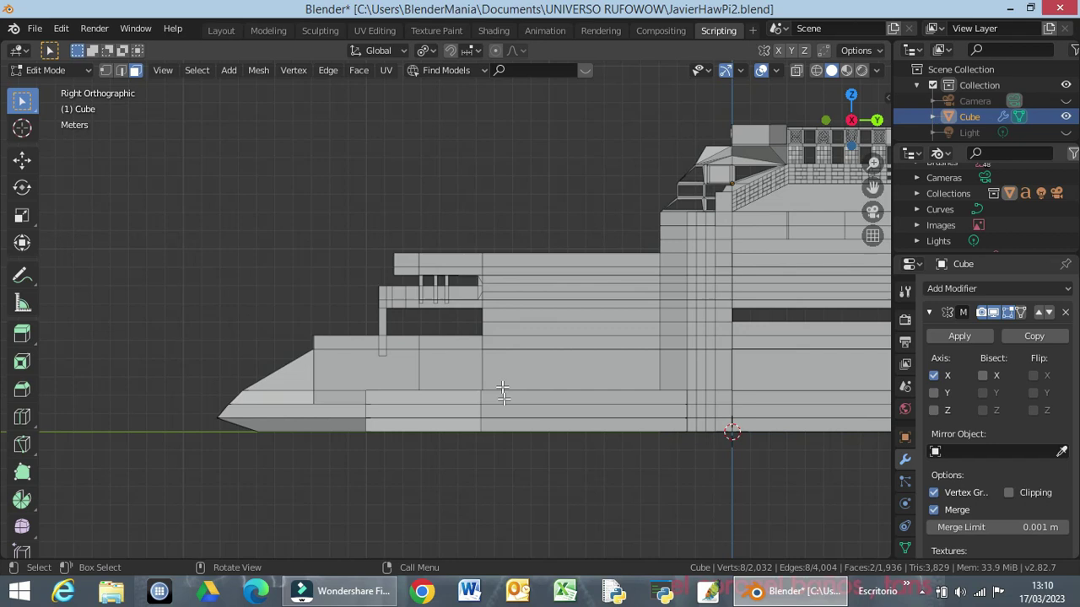
shift+middle_drag(521, 426, 55, 391)
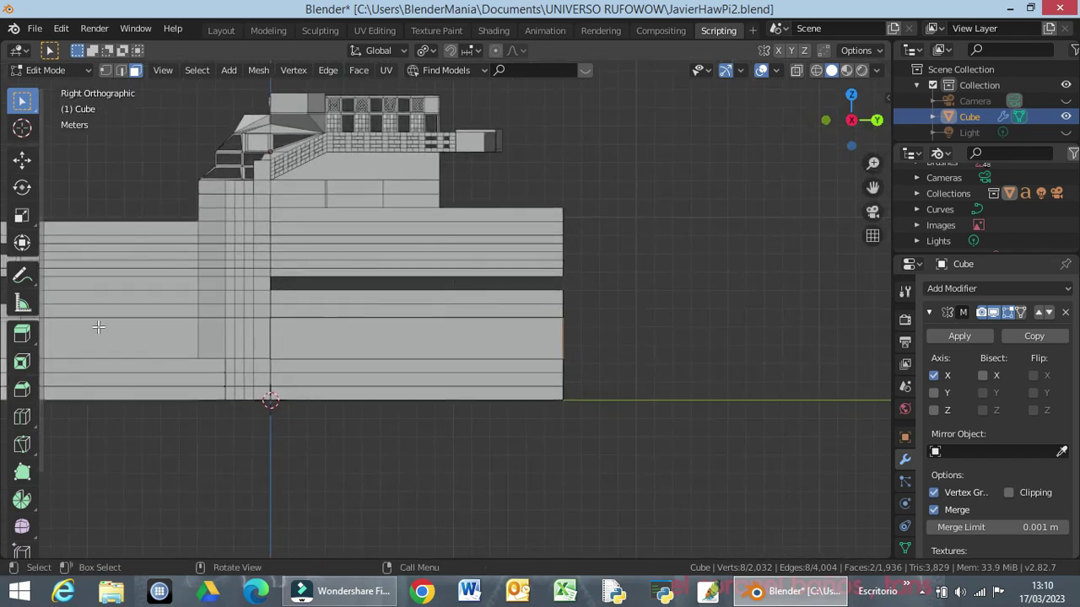
key(ctrl+r)
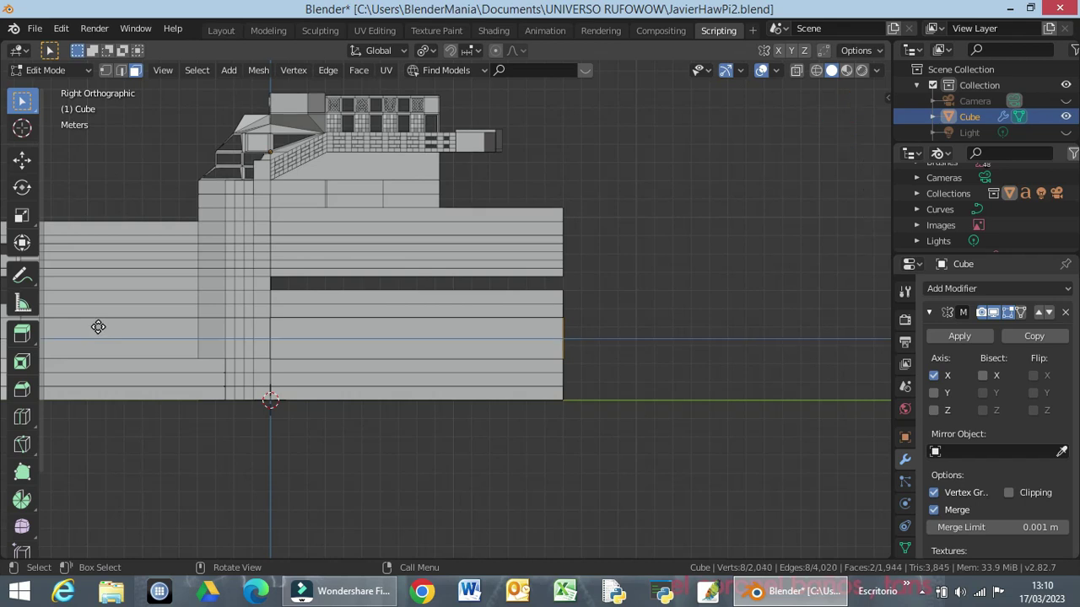
click(98, 327)
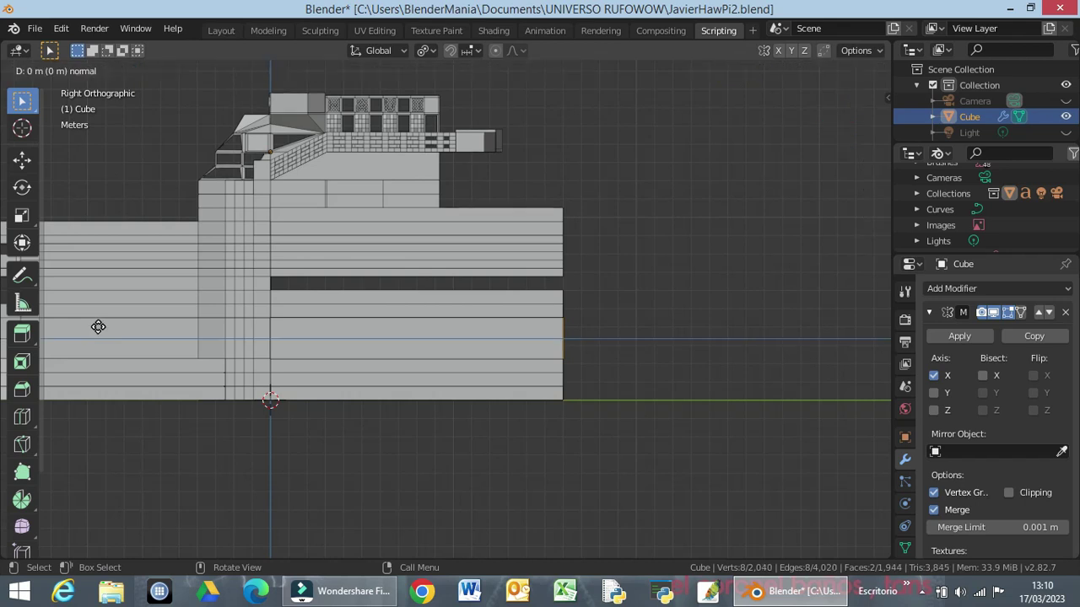
click(158, 333)
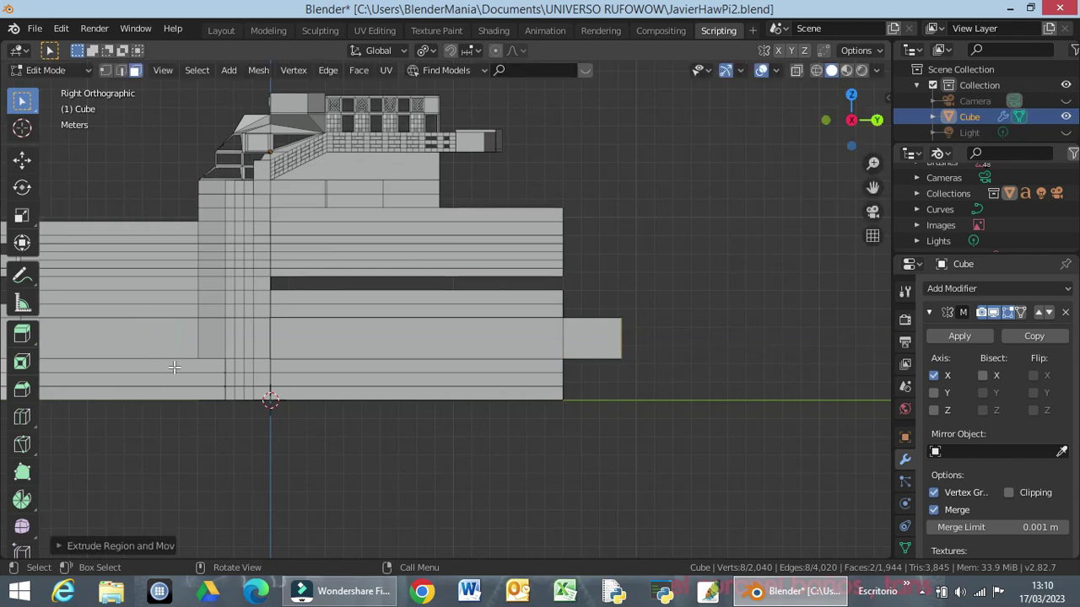
middle_drag(568, 426, 469, 439)
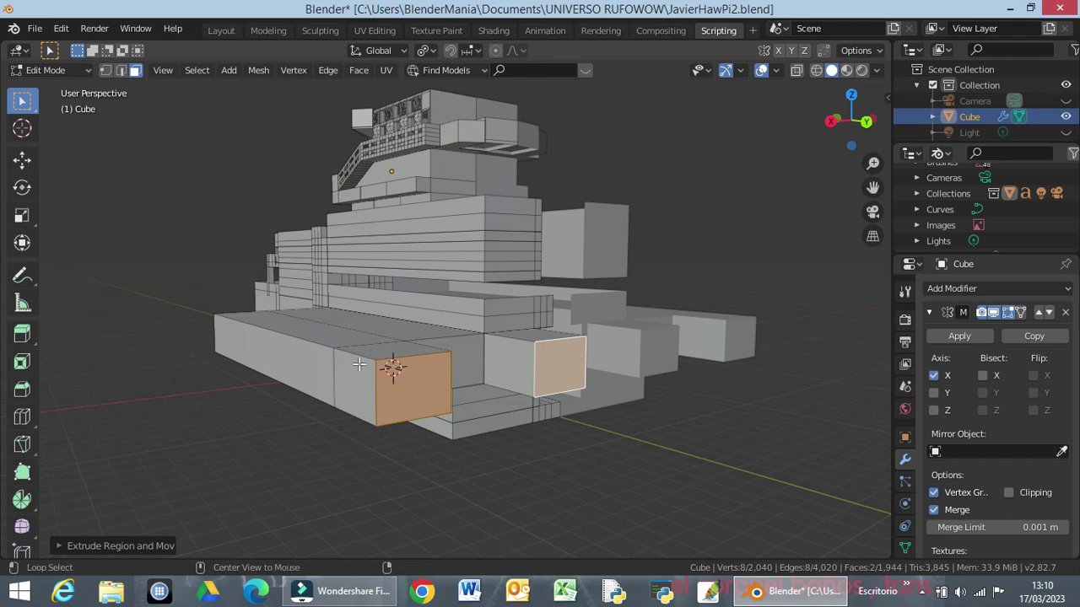
Step: Select the side face loops and front faces of both protruding blocks
alt+click(363, 361)
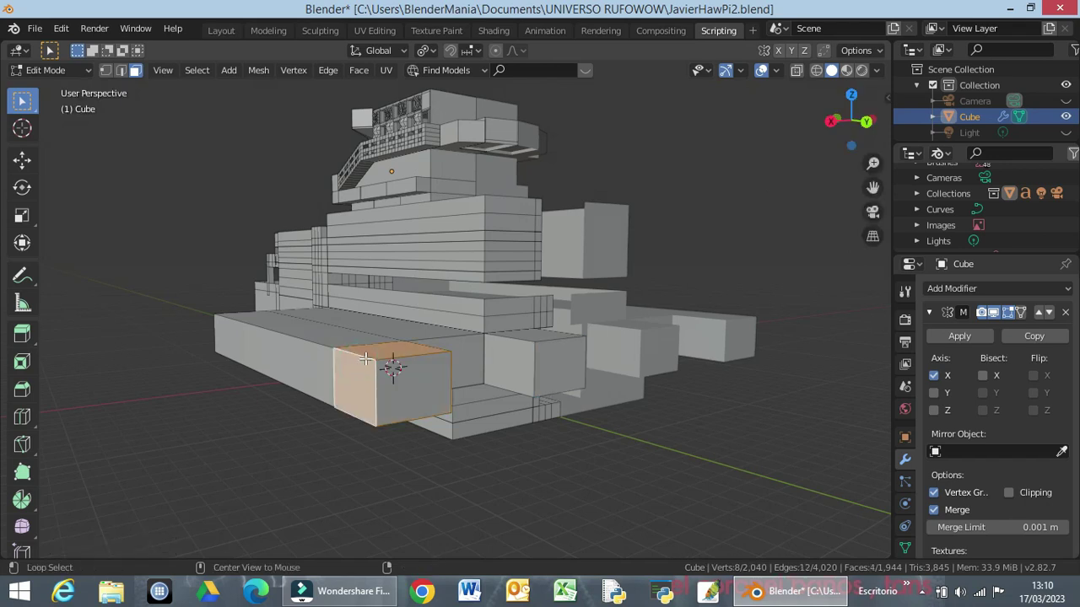
alt+click(509, 346)
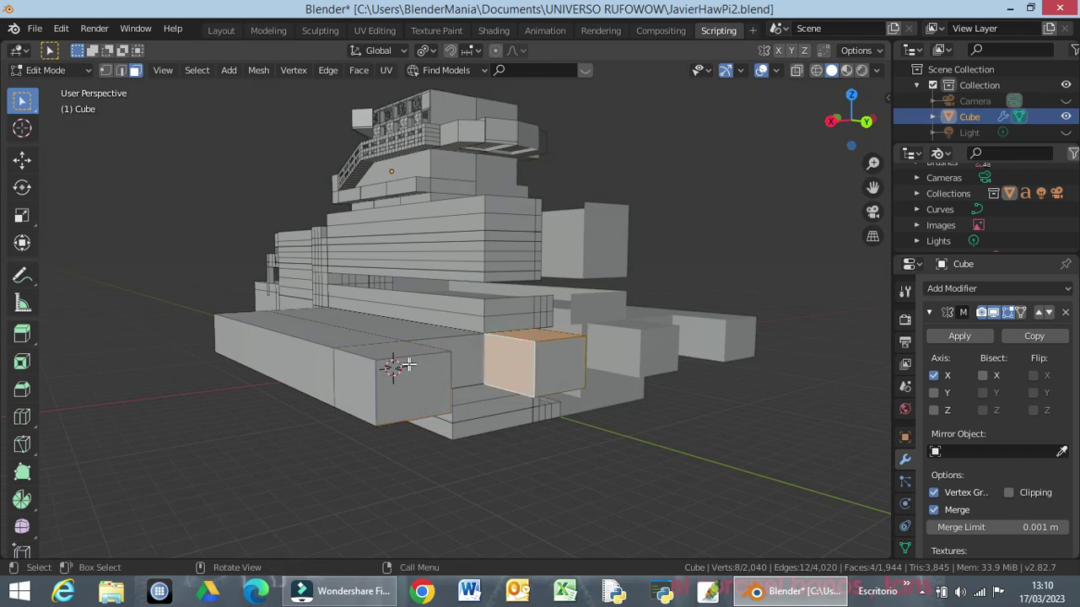
click(371, 367)
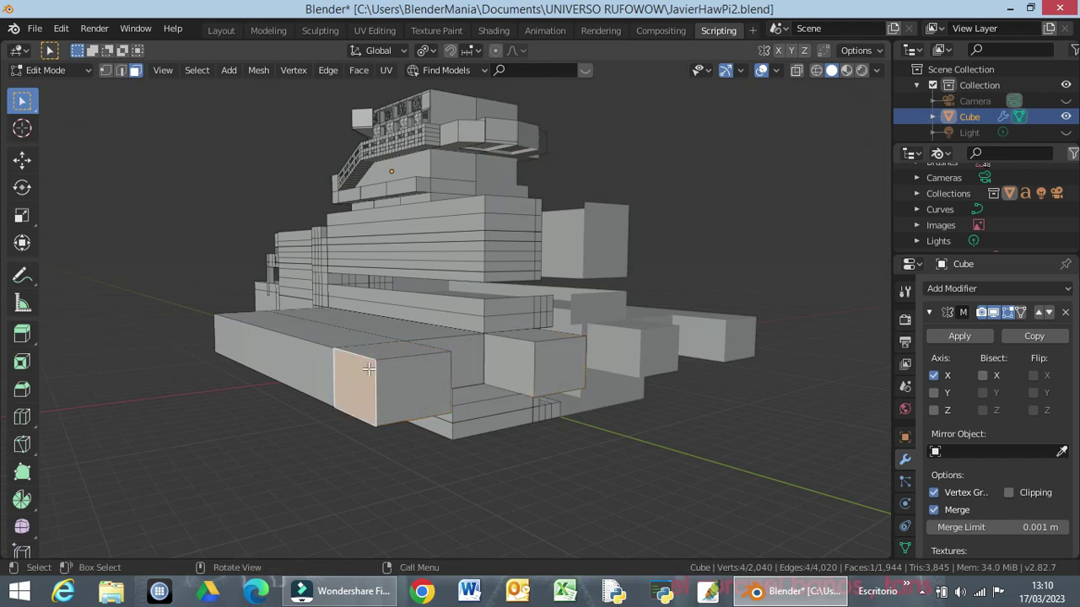
alt+shift+click(378, 372)
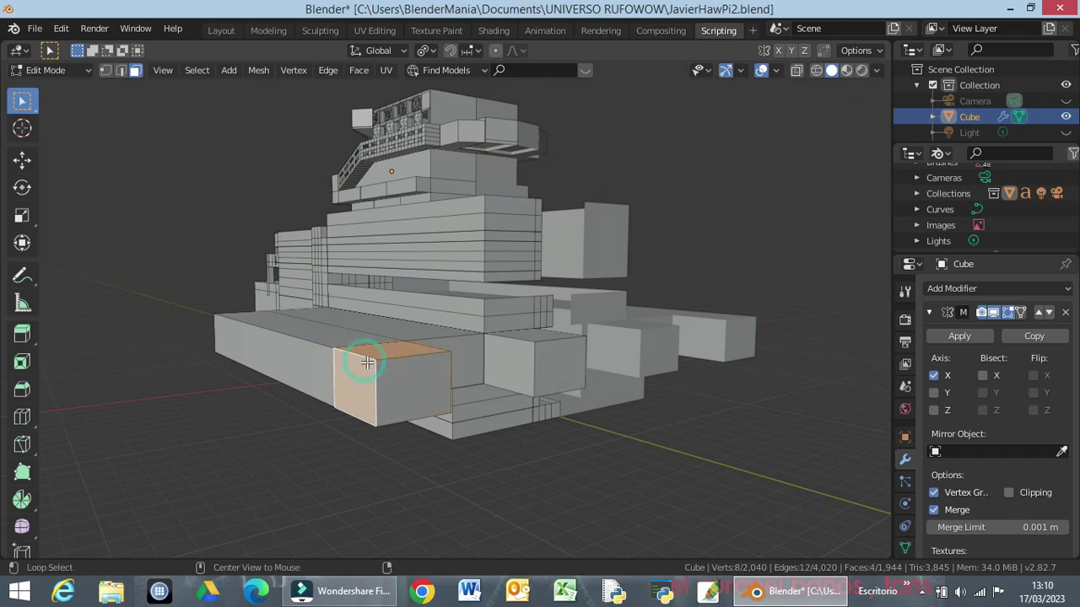
alt+shift+click(514, 346)
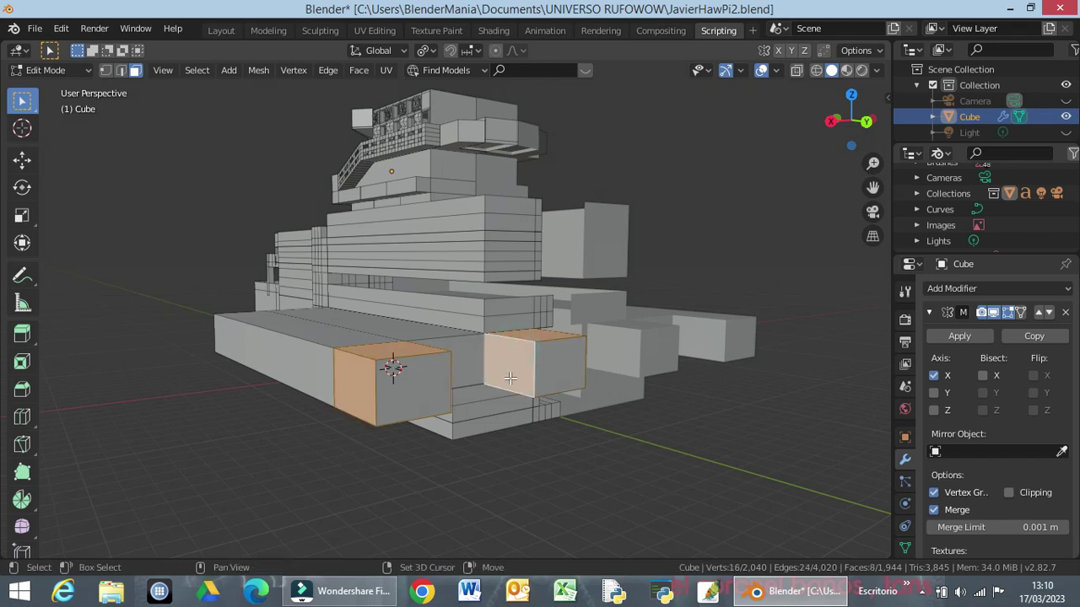
alt+click(429, 373)
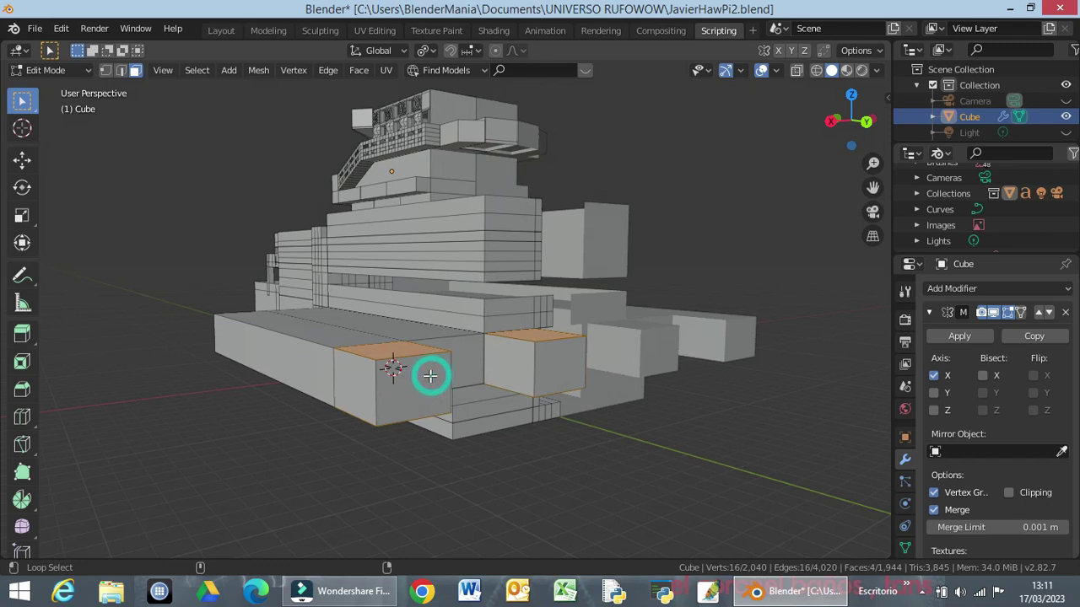
alt+shift+click(364, 359)
alt+click(362, 364)
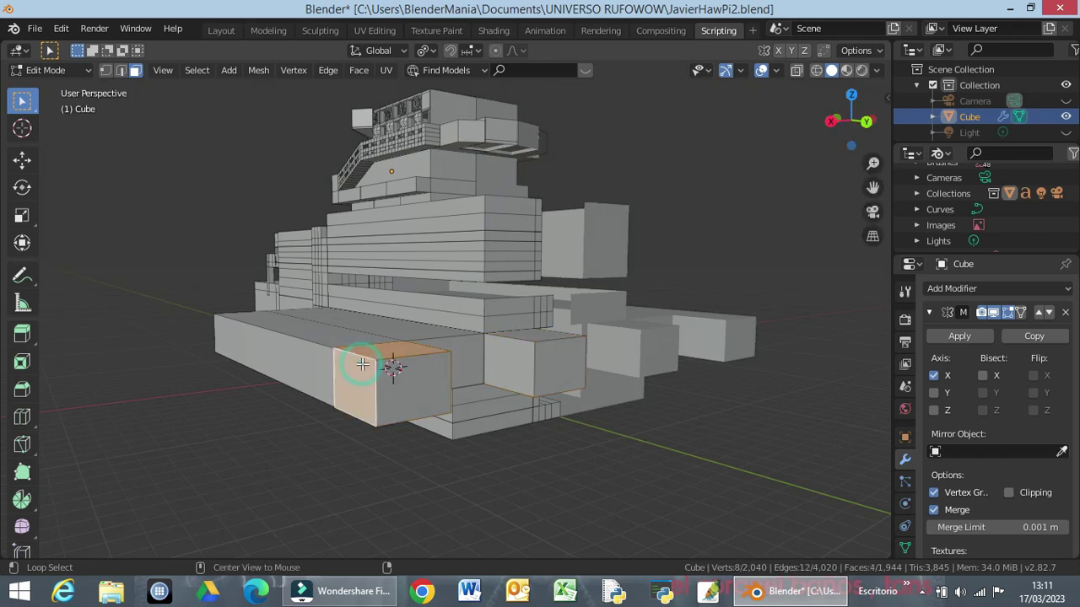
alt+shift+click(522, 343)
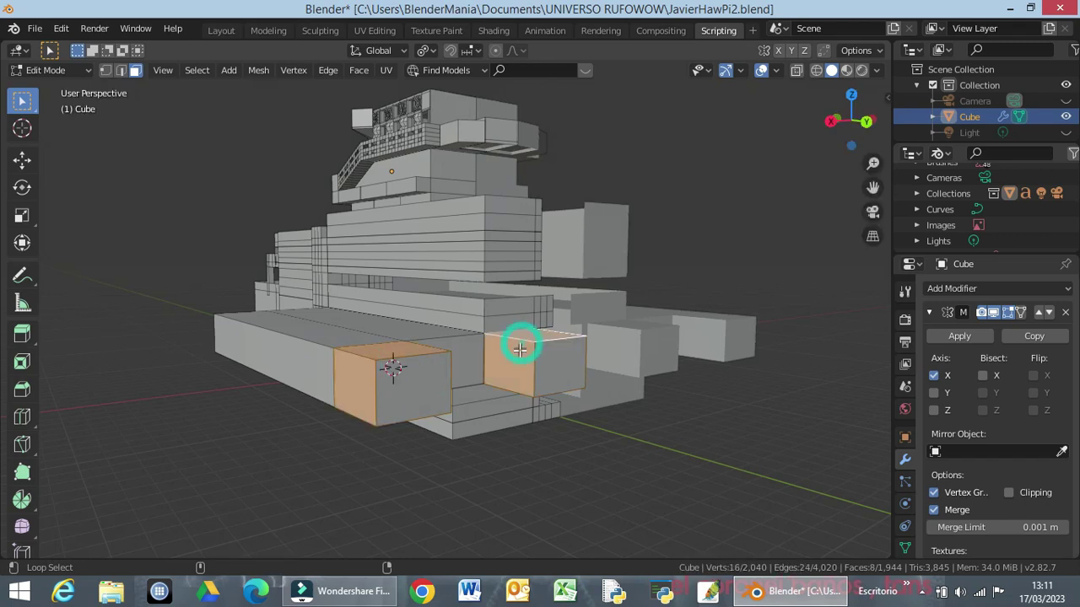
shift+click(425, 373)
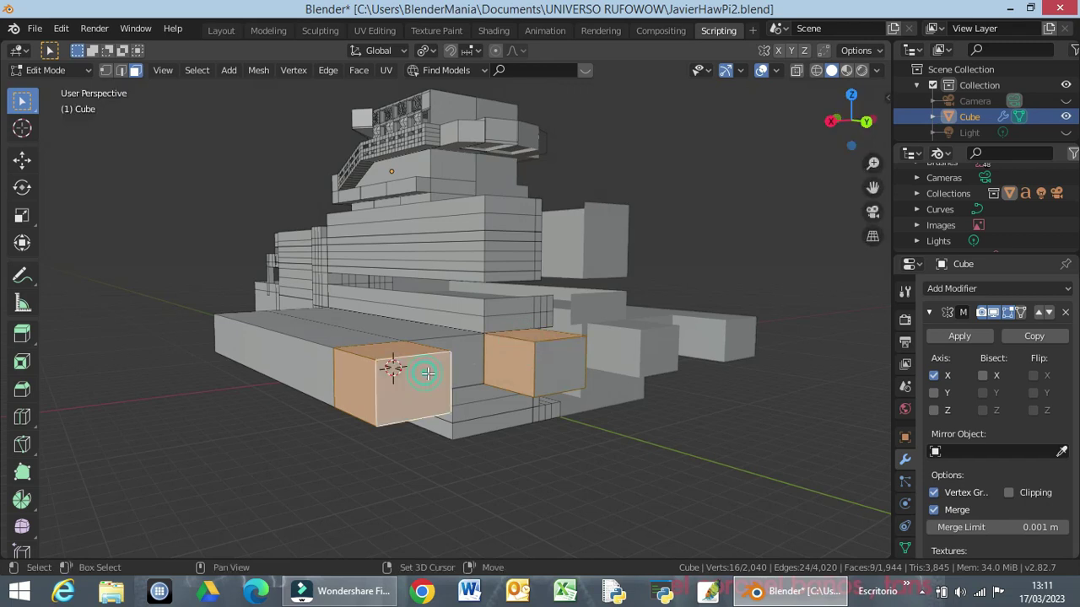
shift+click(569, 368)
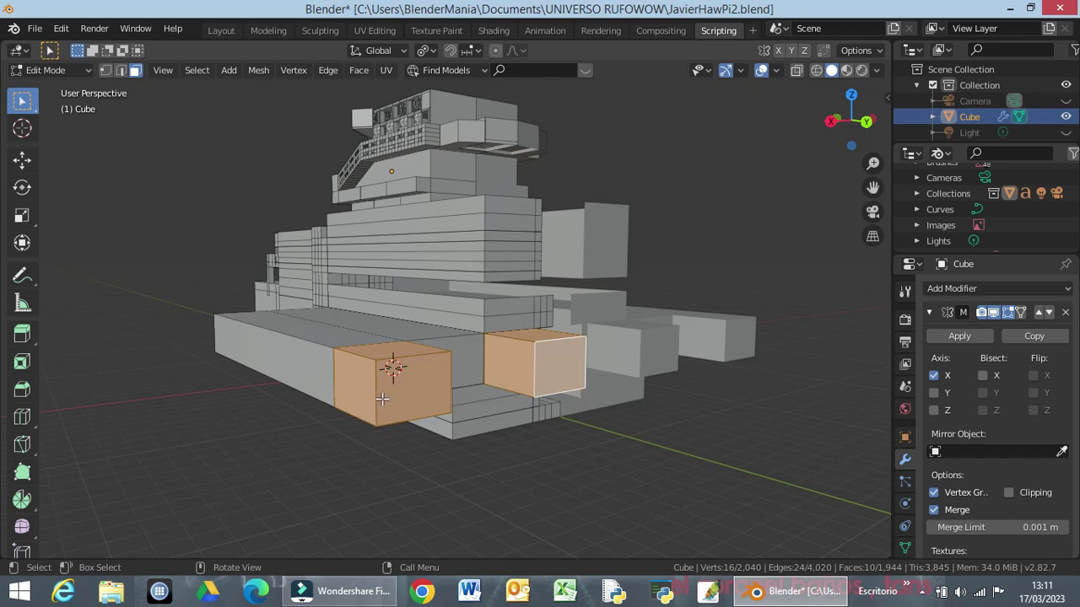
Step: Bevel both blocks with 7 segments and scale them up about 1.485 times
key(ctrl+b)
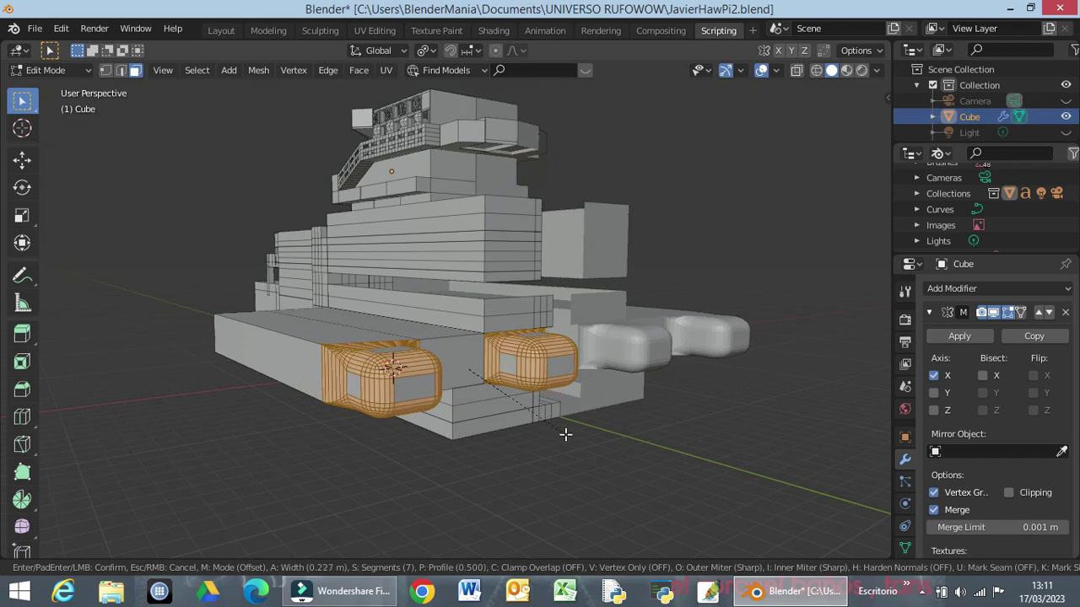
click(563, 431)
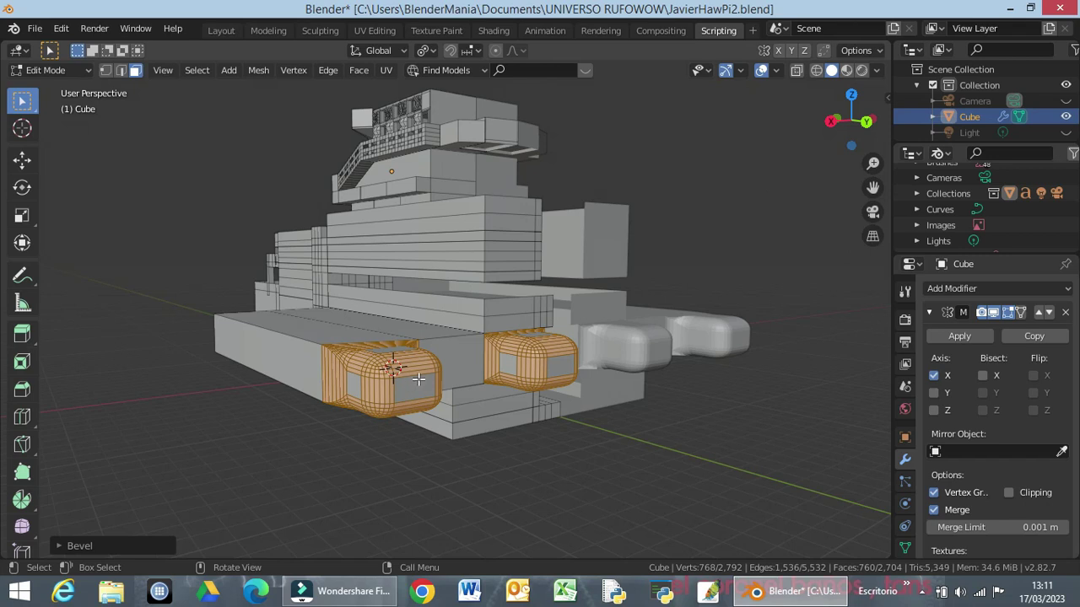
key(s)
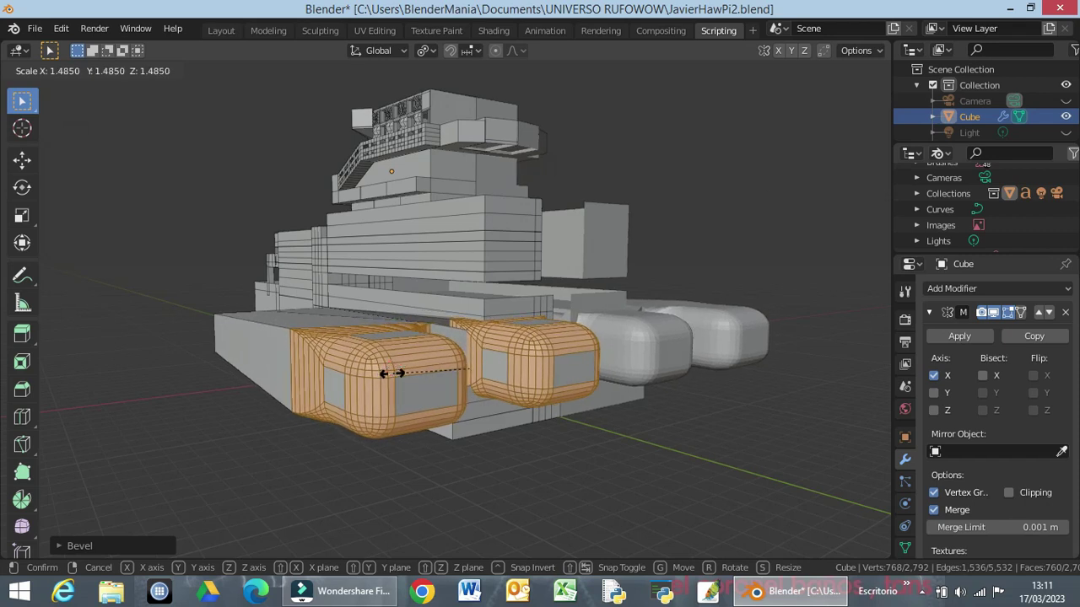
click(392, 373)
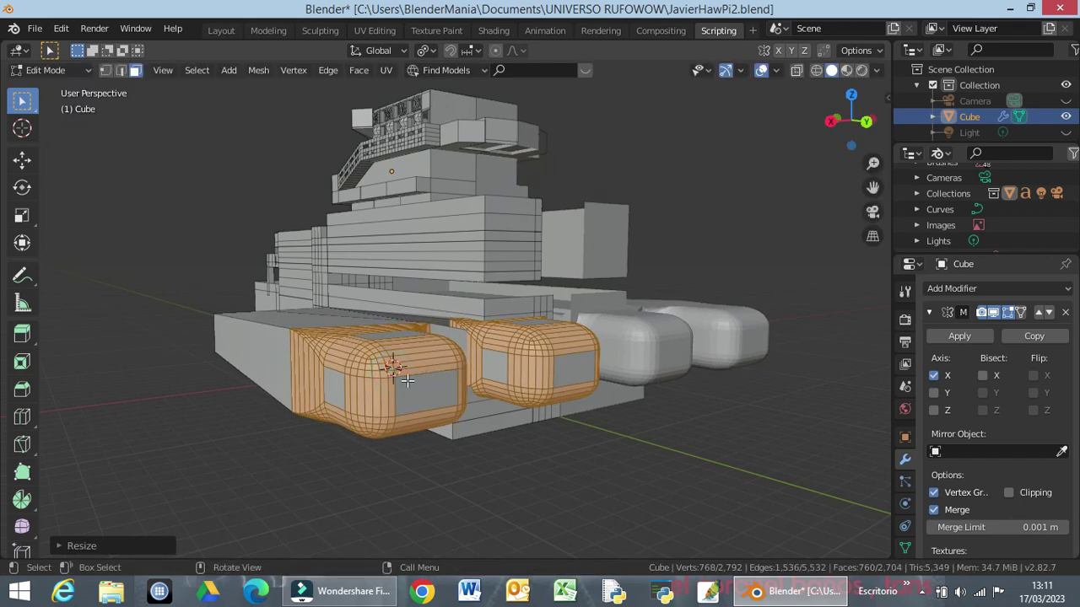
mouse_move(428, 415)
middle_down()
mouse_move(640, 400)
mouse_move(619, 380)
middle_up()
Step: Extrude the side block's end face along Y and shrink the new end nearly to a point
click(559, 374)
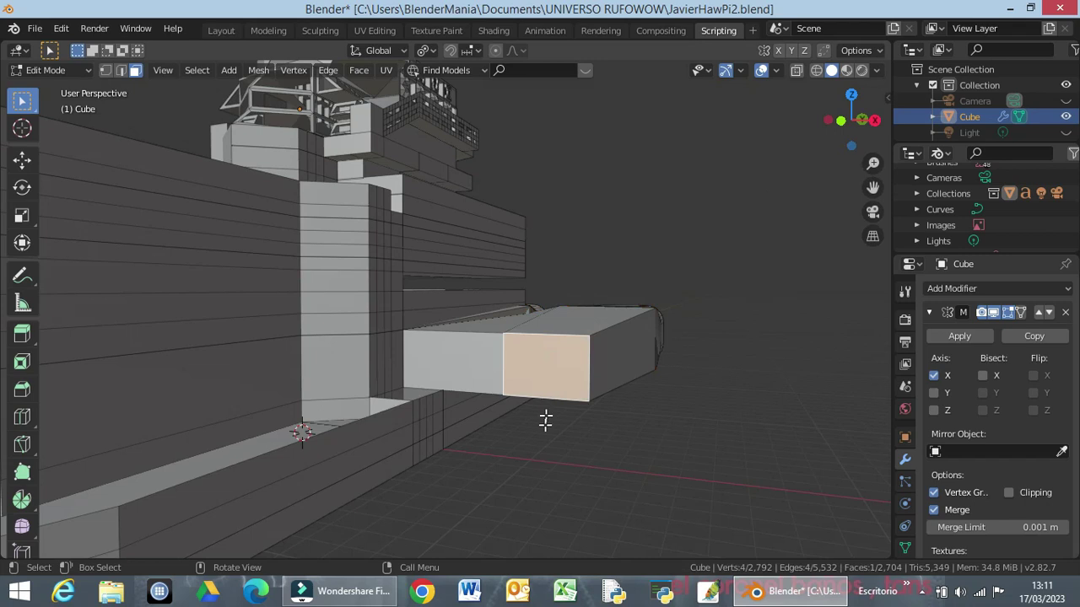
middle_drag(565, 450, 475, 450)
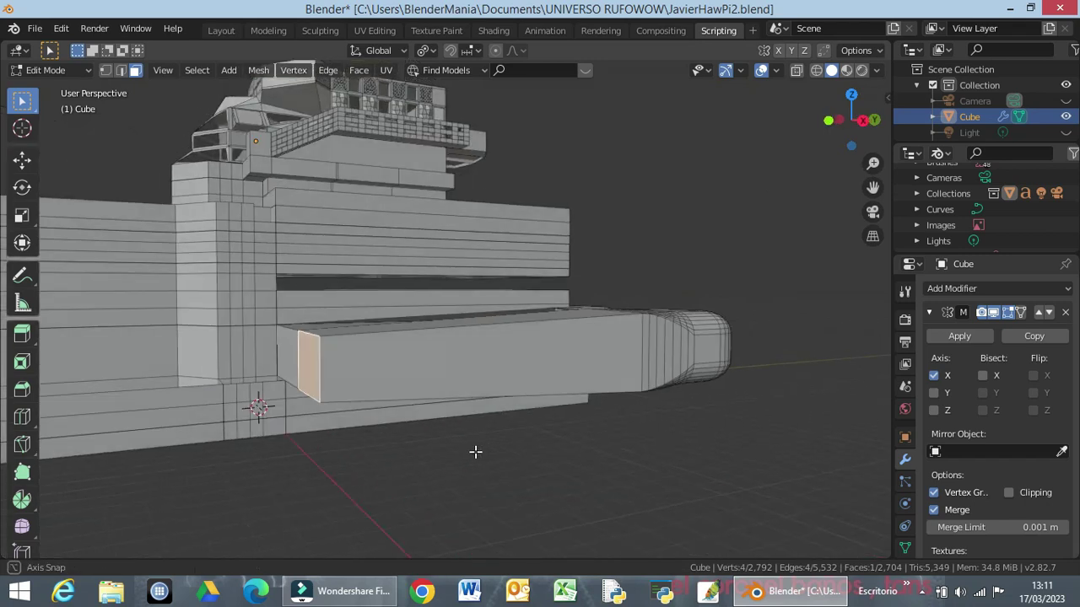
scroll(474, 450, down, 2)
scroll(476, 444, down, 2)
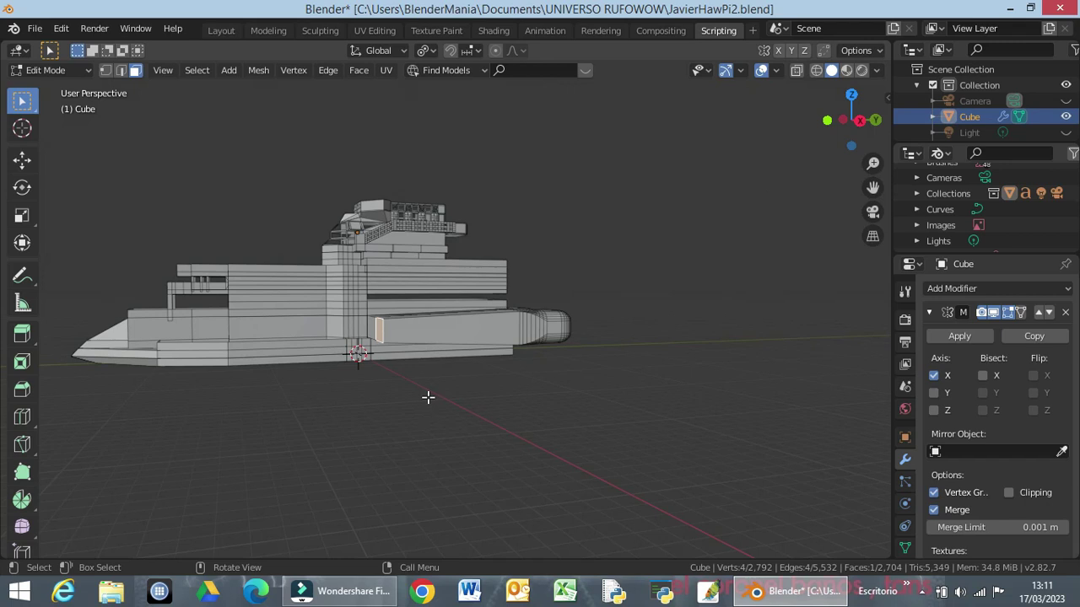
key(e)
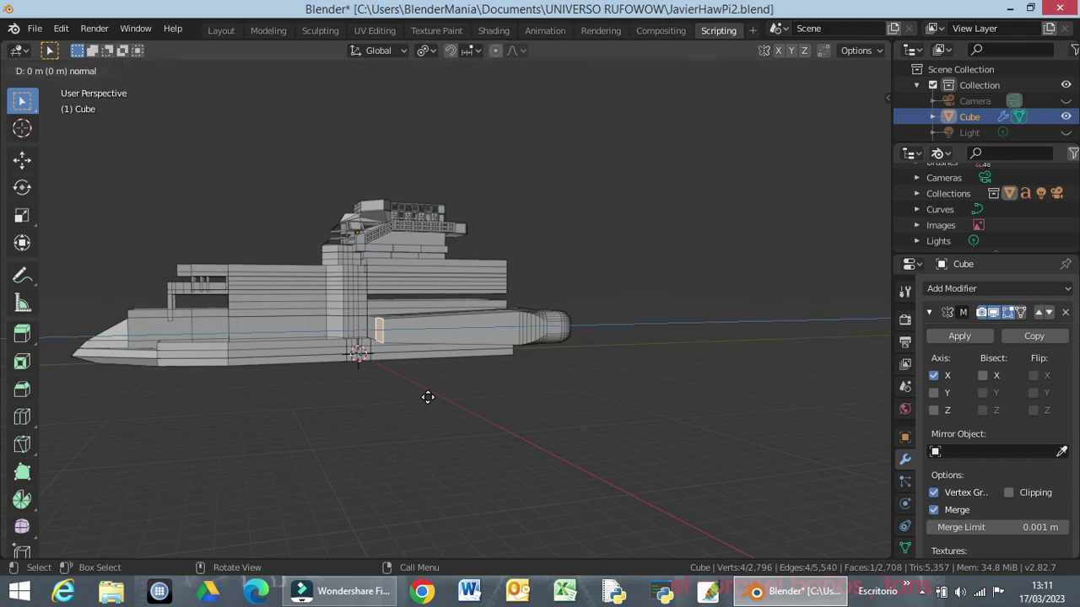
key(y)
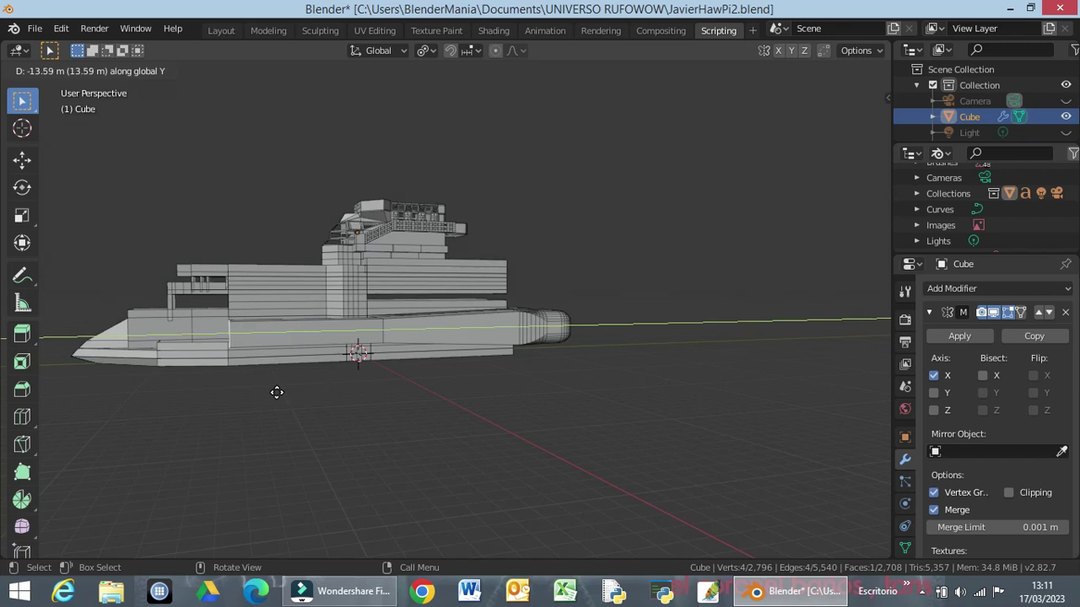
click(277, 392)
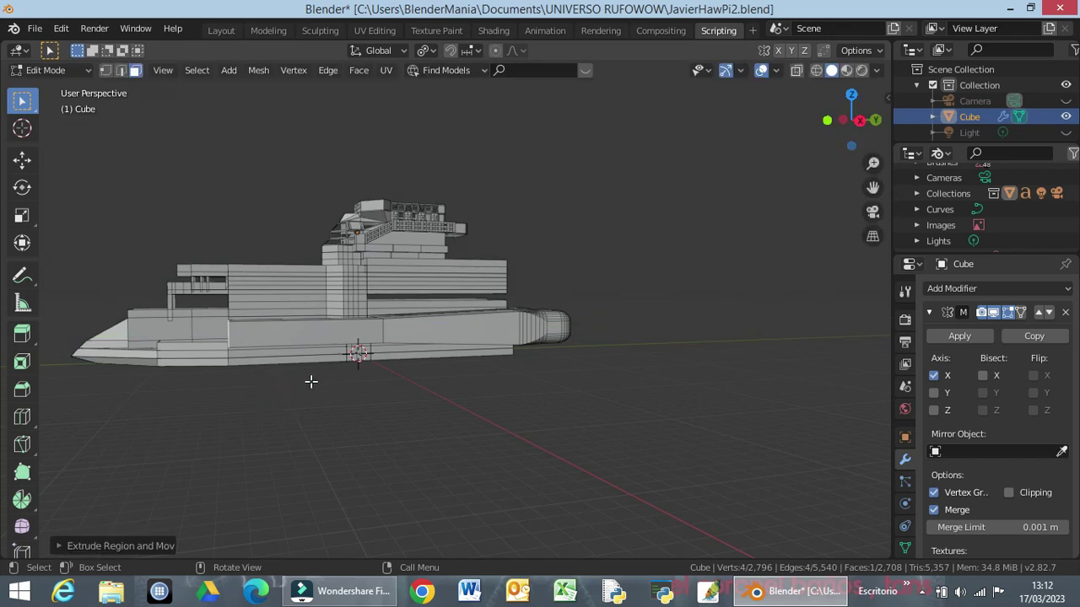
key(s)
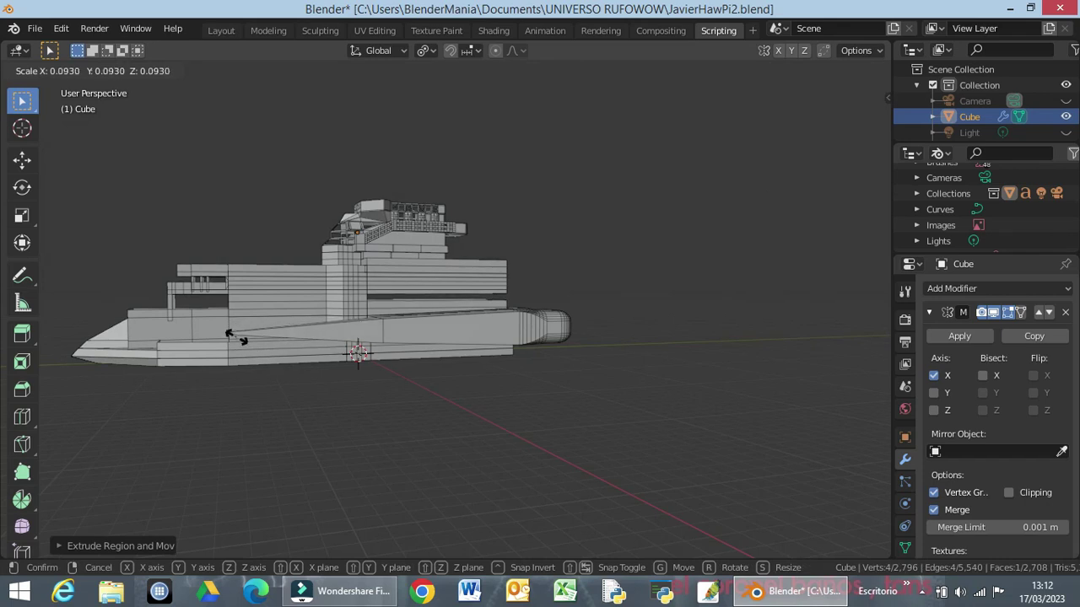
click(236, 341)
Step: Scale the spike's tip vertex down further to sharpen the point
mouse_move(366, 400)
middle_down()
mouse_move(385, 398)
mouse_move(398, 415)
mouse_move(406, 405)
mouse_move(413, 330)
mouse_move(368, 311)
mouse_move(339, 315)
mouse_move(312, 345)
mouse_move(307, 388)
mouse_move(368, 414)
mouse_move(437, 388)
mouse_move(357, 368)
mouse_move(337, 390)
mouse_move(264, 421)
mouse_move(337, 380)
middle_up()
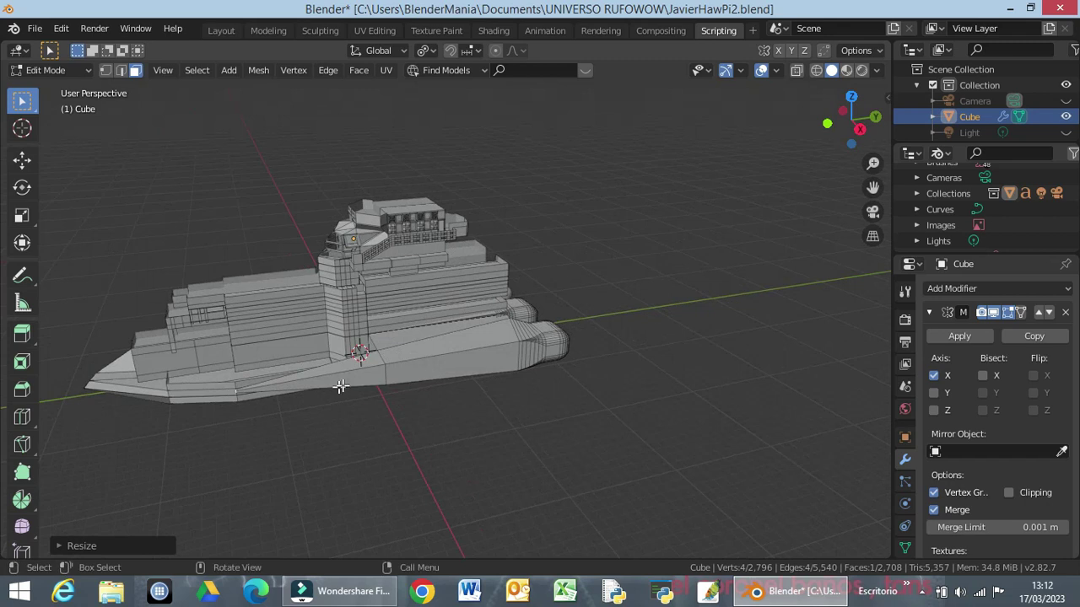
mouse_move(407, 436)
middle_down()
mouse_move(473, 438)
mouse_move(481, 407)
mouse_move(536, 396)
middle_up()
key(shift+alt+z)
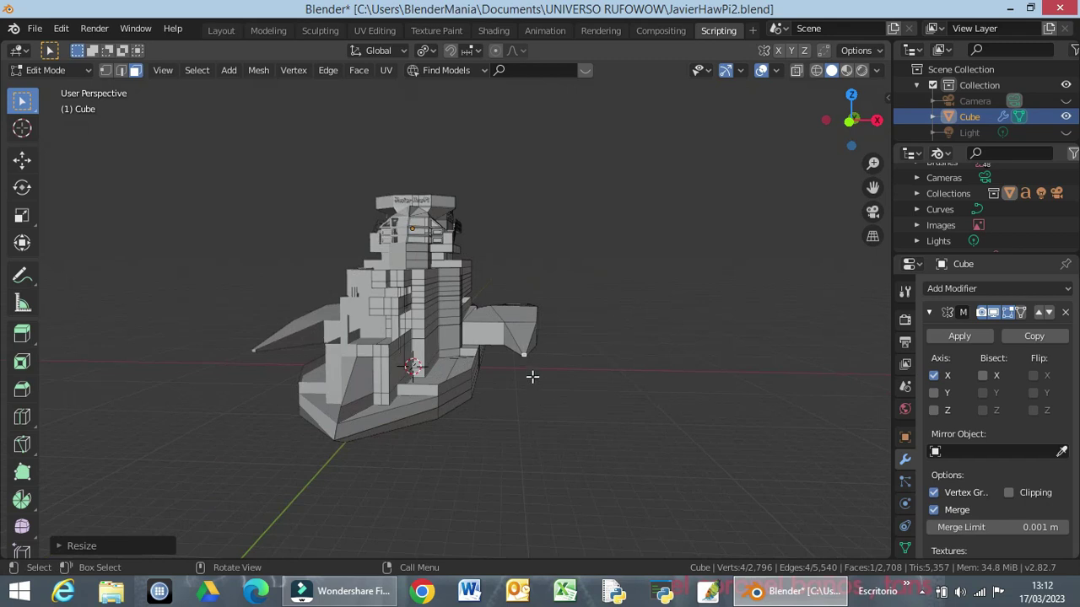
scroll(533, 377, up, 4)
scroll(540, 378, up, 3)
mouse_move(839, 472)
middle_down()
mouse_move(812, 439)
mouse_move(811, 457)
middle_up()
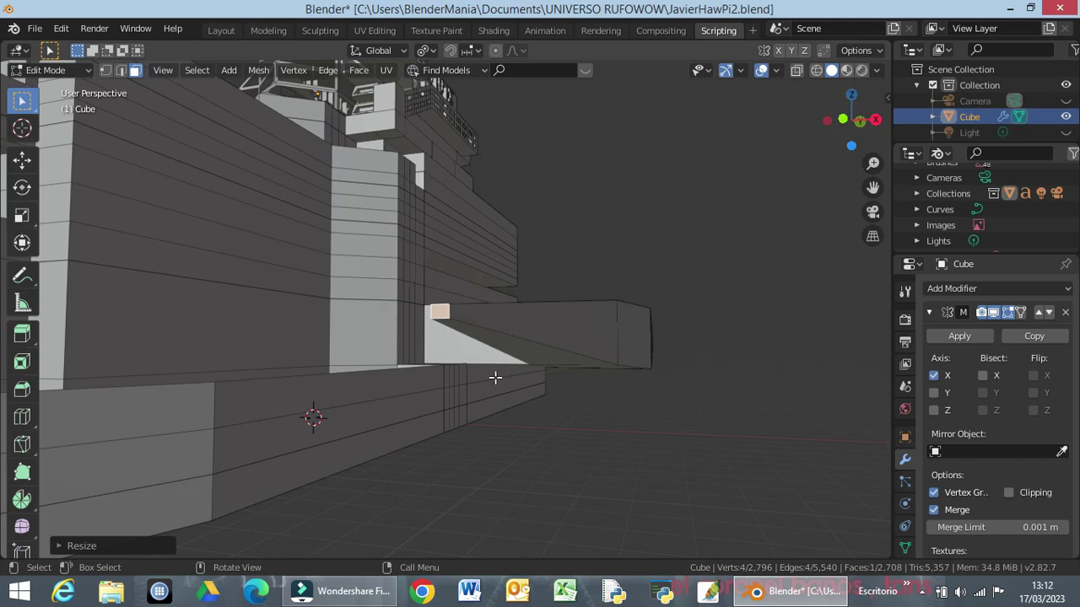
key(s)
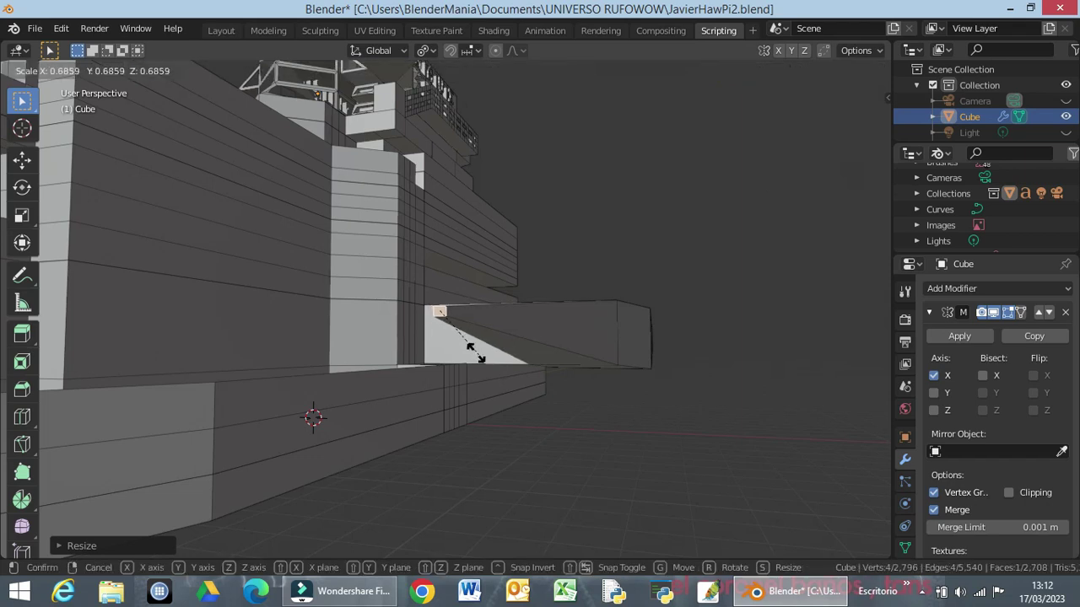
click(444, 315)
mouse_move(481, 376)
middle_down()
mouse_move(507, 403)
mouse_move(506, 391)
mouse_move(439, 396)
mouse_move(467, 379)
mouse_move(469, 398)
mouse_move(444, 393)
middle_up()
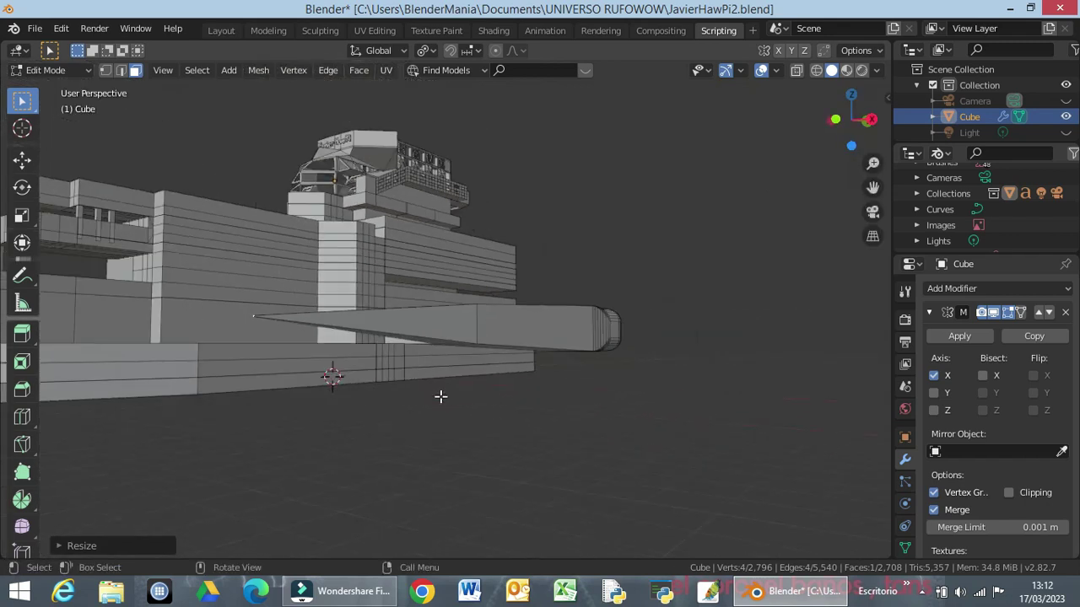
Step: Cut four unslid edge loops across the tapered spike and select one of them
alt+click(342, 315)
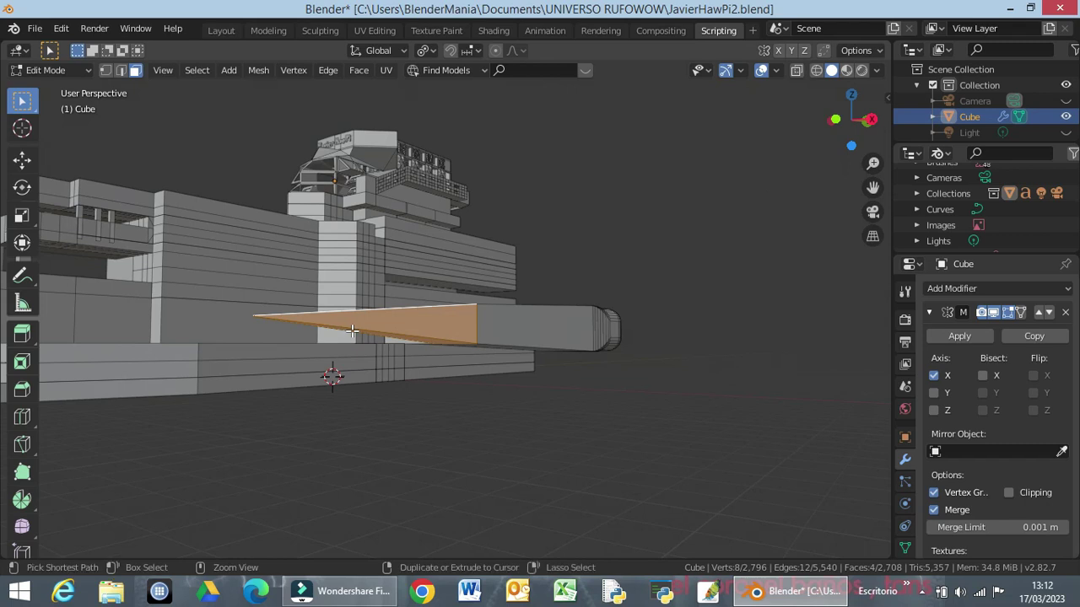
key(ctrl+r)
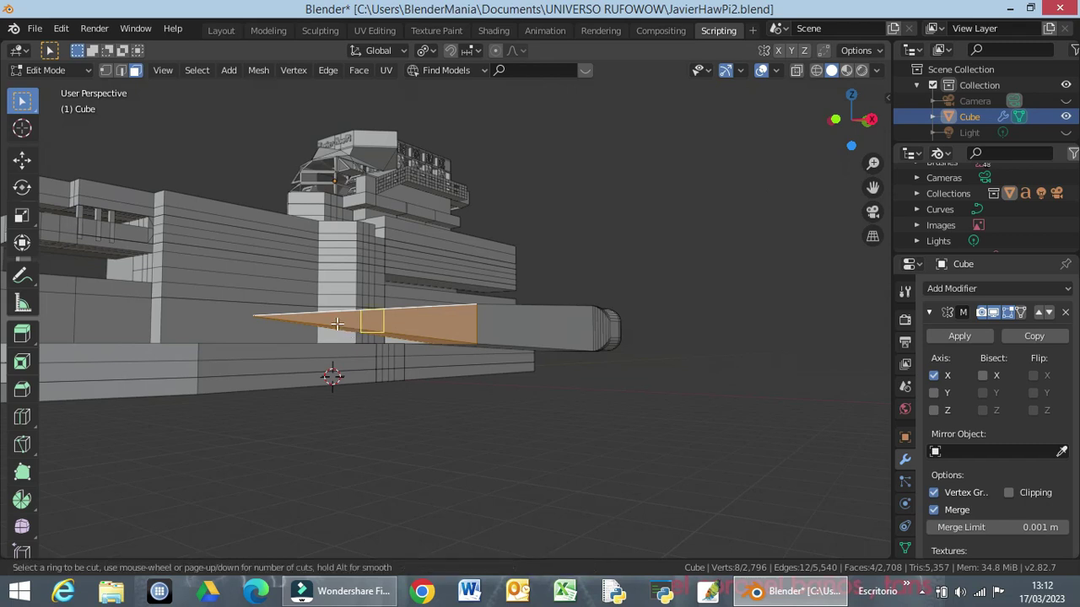
scroll(345, 322, up, 1)
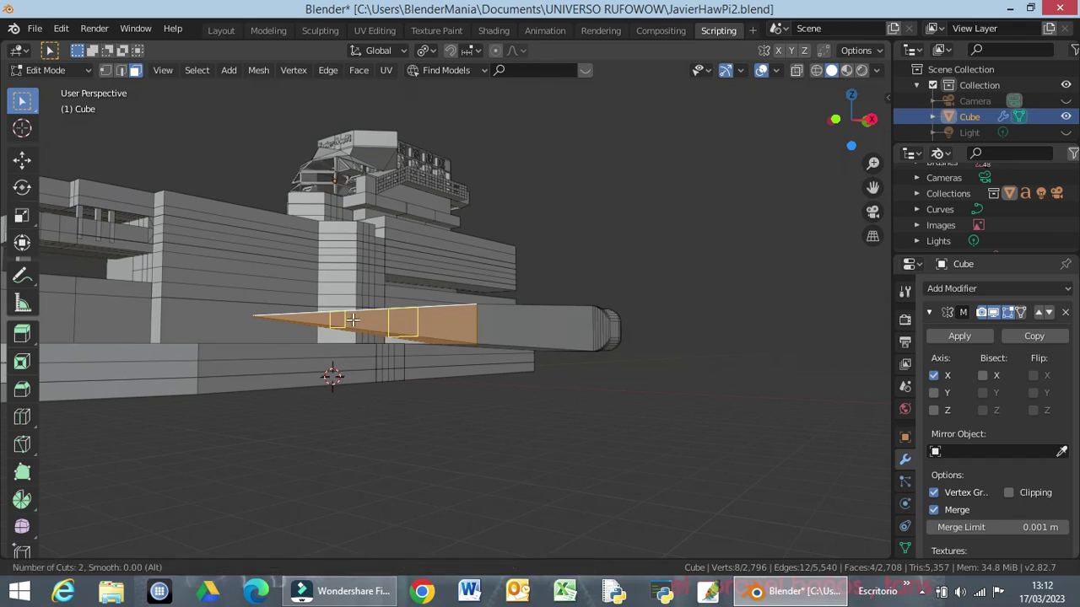
scroll(352, 321, up, 1)
scroll(350, 316, down, 2)
scroll(355, 312, up, 1)
scroll(355, 312, up, 1)
scroll(355, 312, up, 1)
click(354, 310)
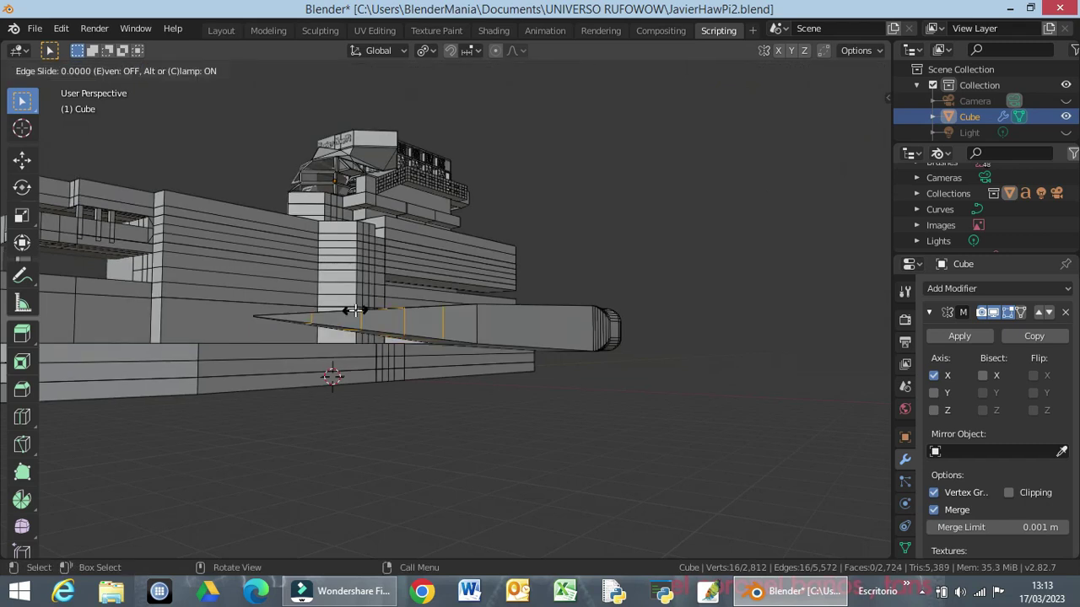
right_click(355, 310)
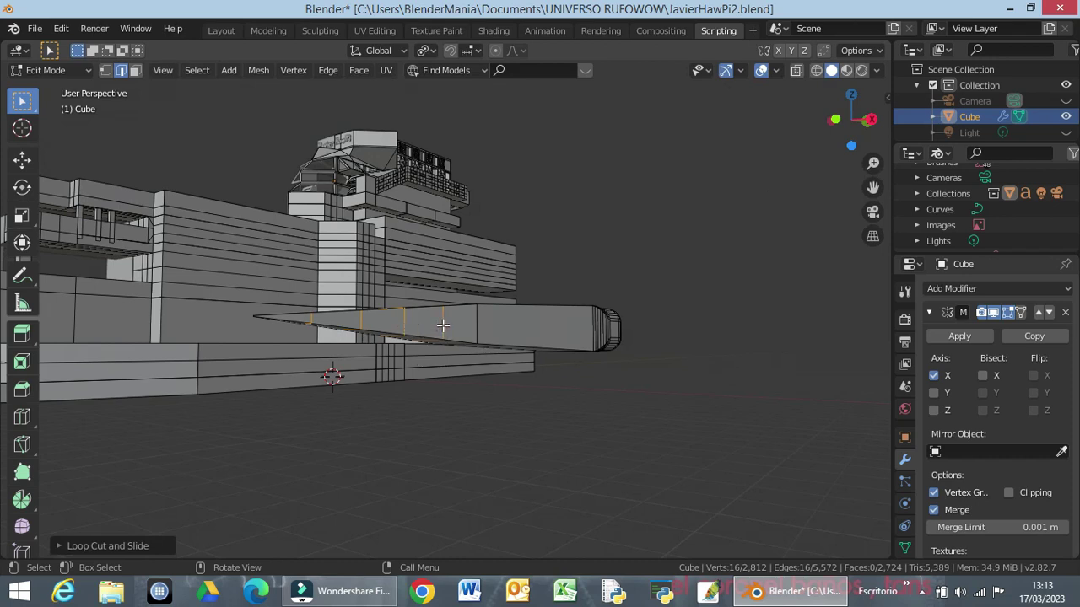
click(443, 325)
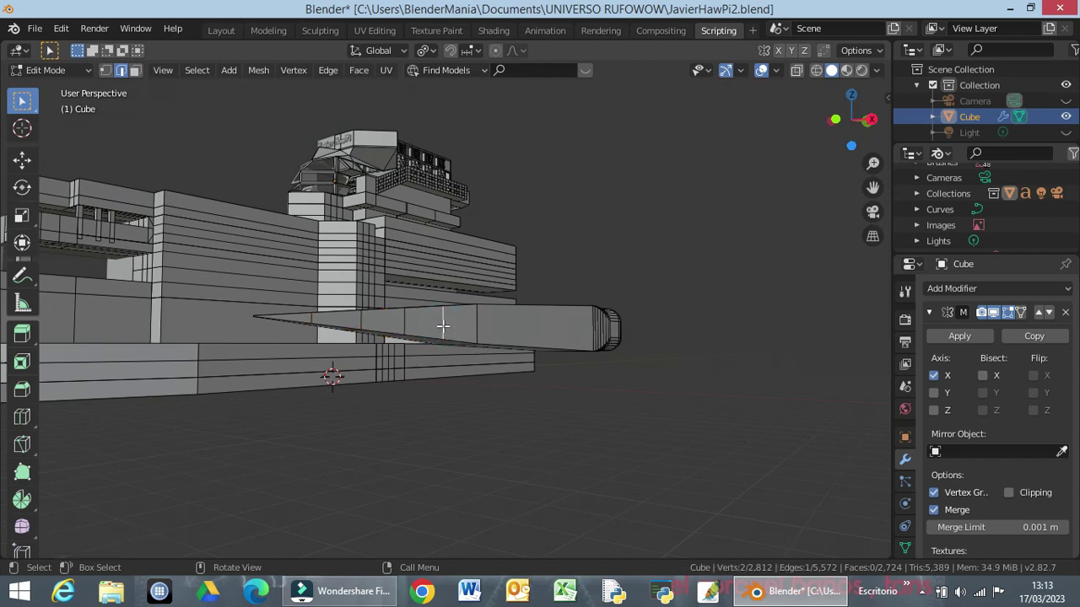
alt+click(443, 325)
Step: Enlarge the first two edge loops along the spike
middle_drag(452, 330, 442, 363)
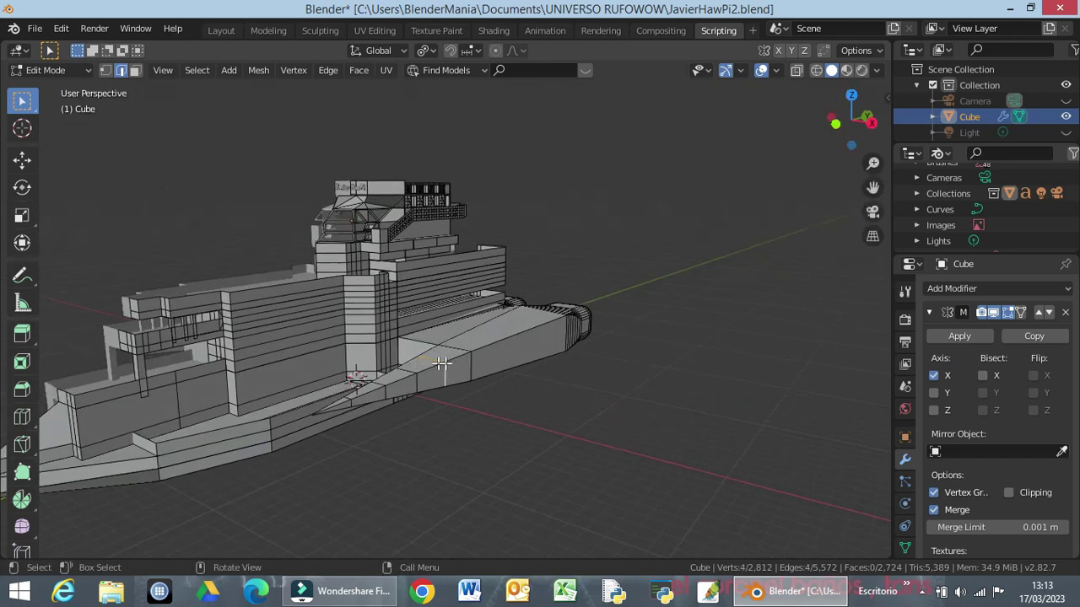
key(s)
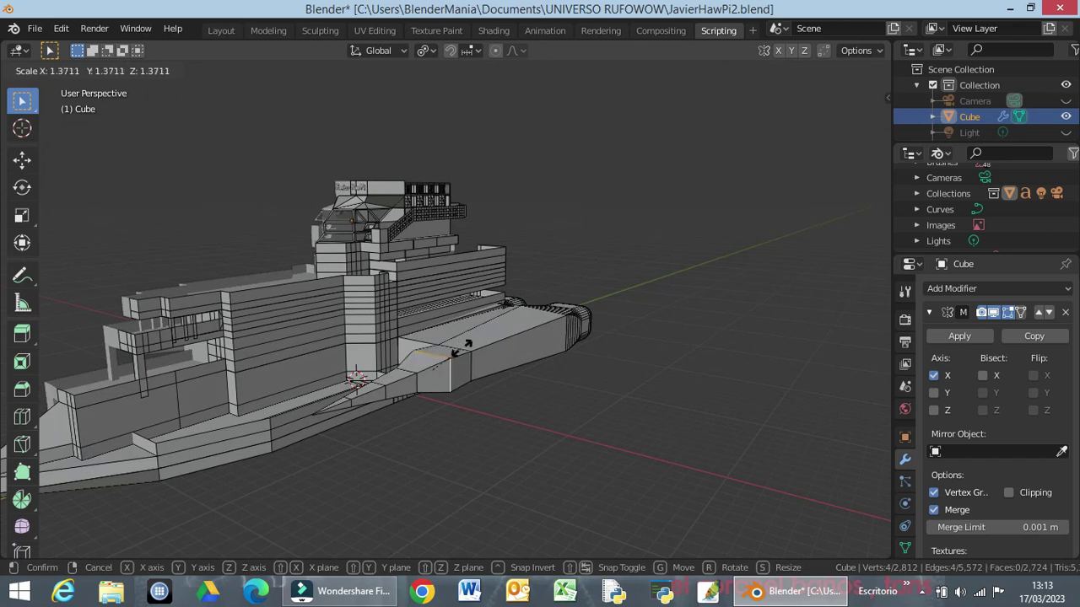
click(451, 371)
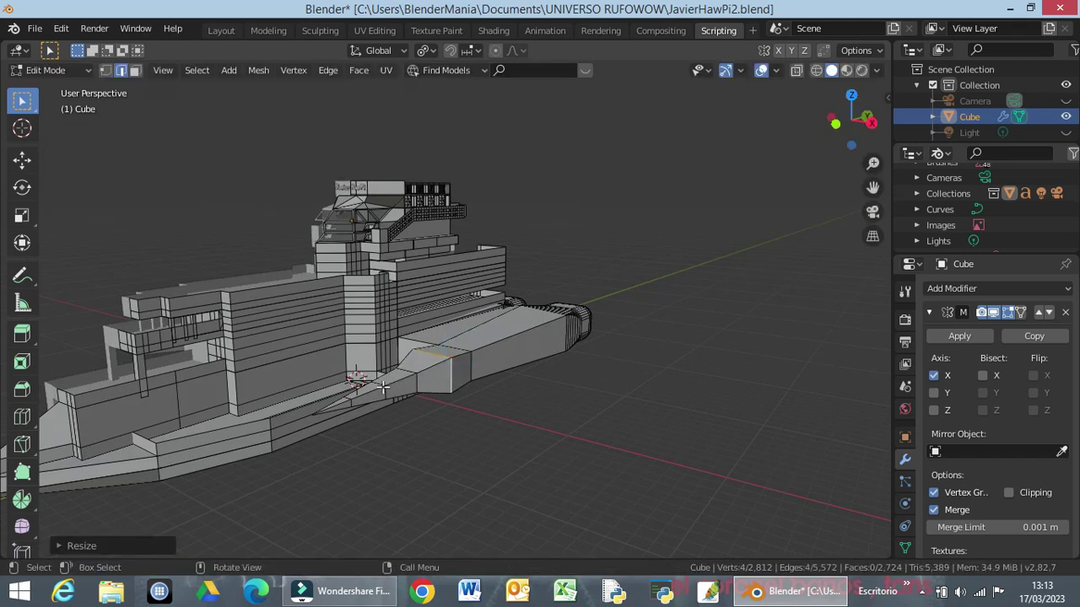
click(384, 387)
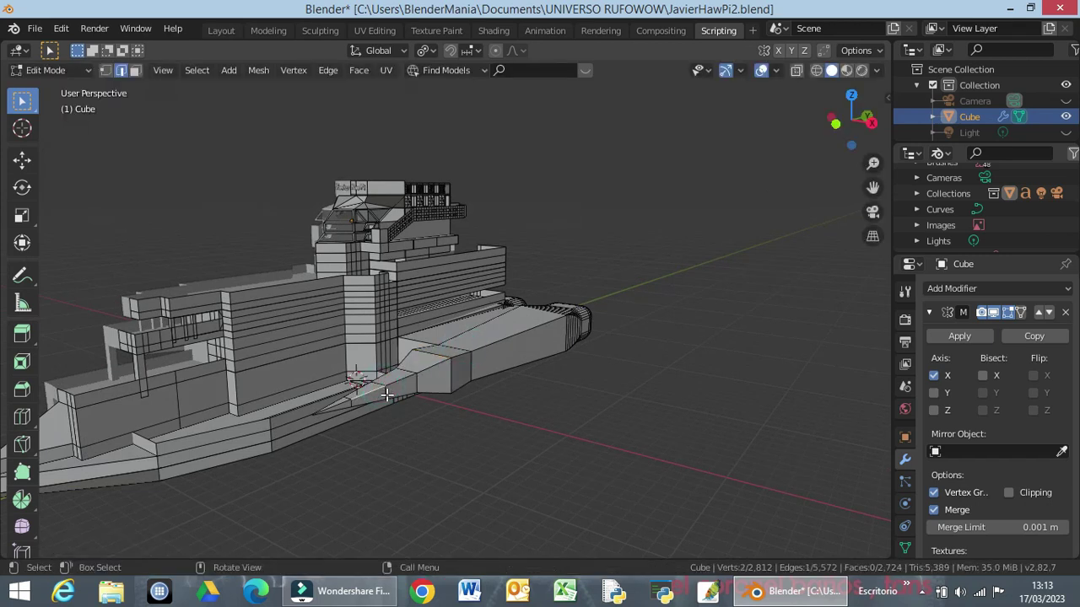
alt+click(383, 394)
key(s)
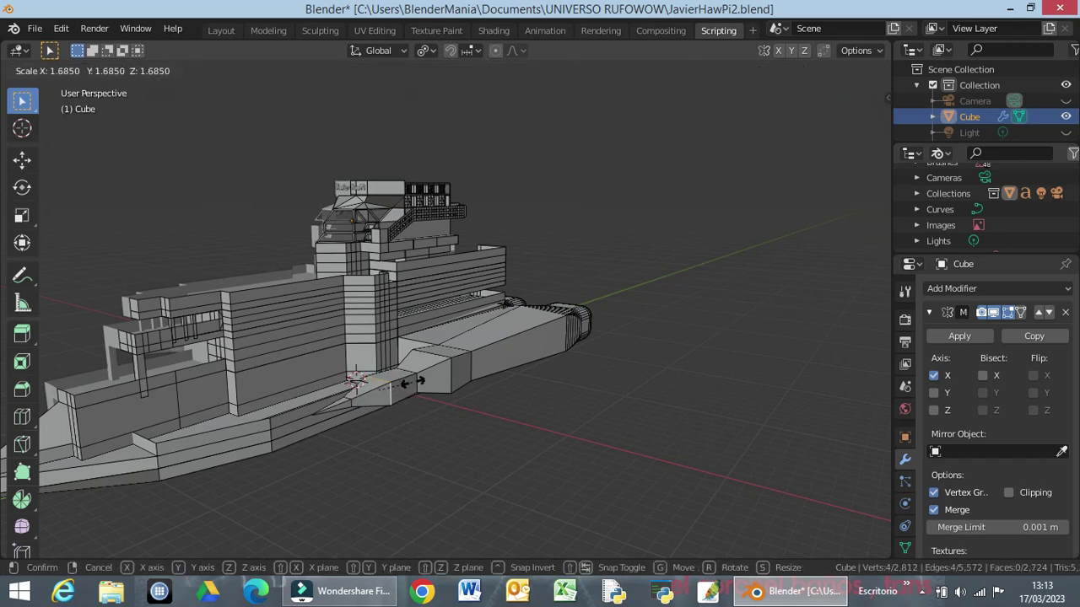
click(414, 381)
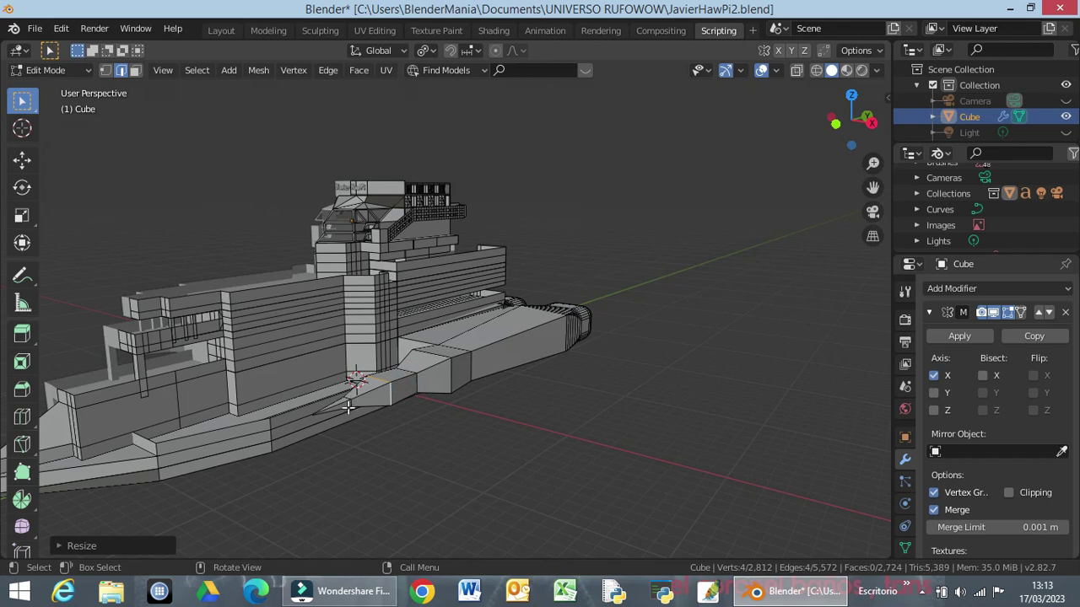
Step: Rescale three more spike loops, narrowing one to about 0.63, then select a narrow-section loop
middle_drag(422, 393, 378, 356)
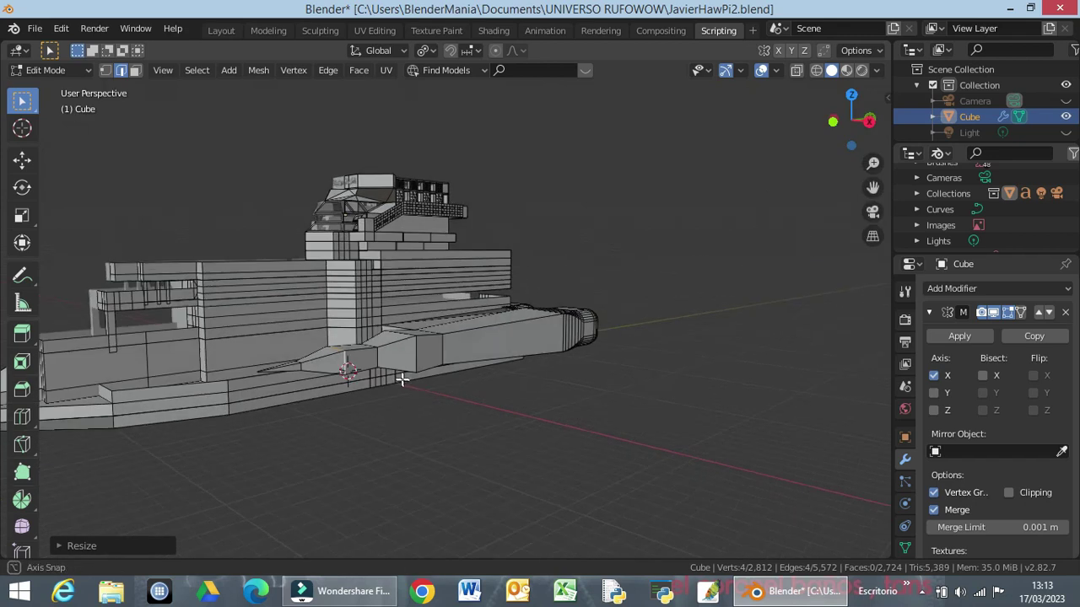
alt+click(368, 348)
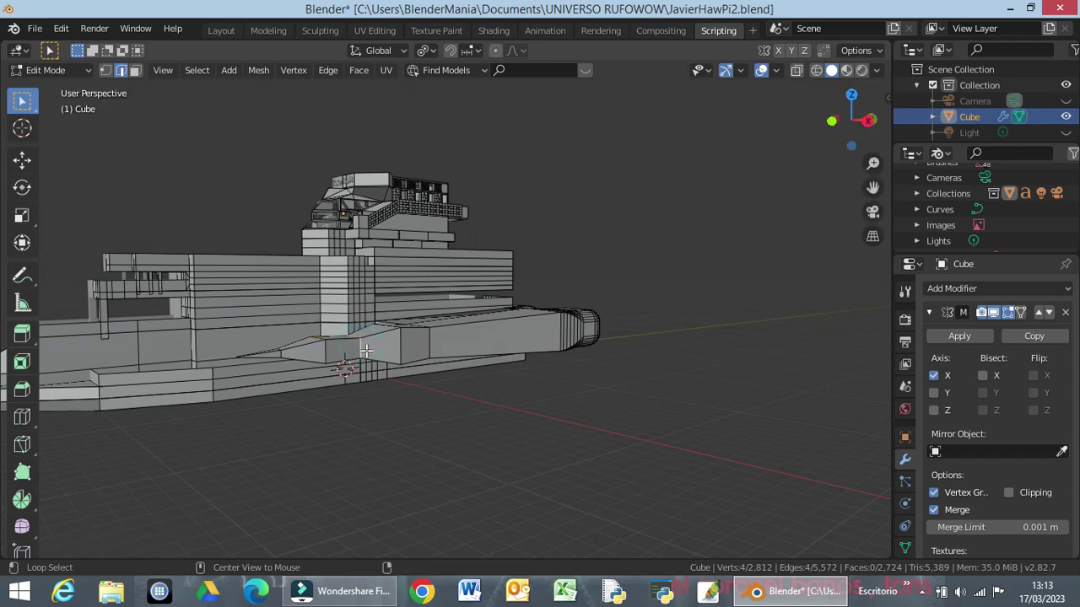
key(s)
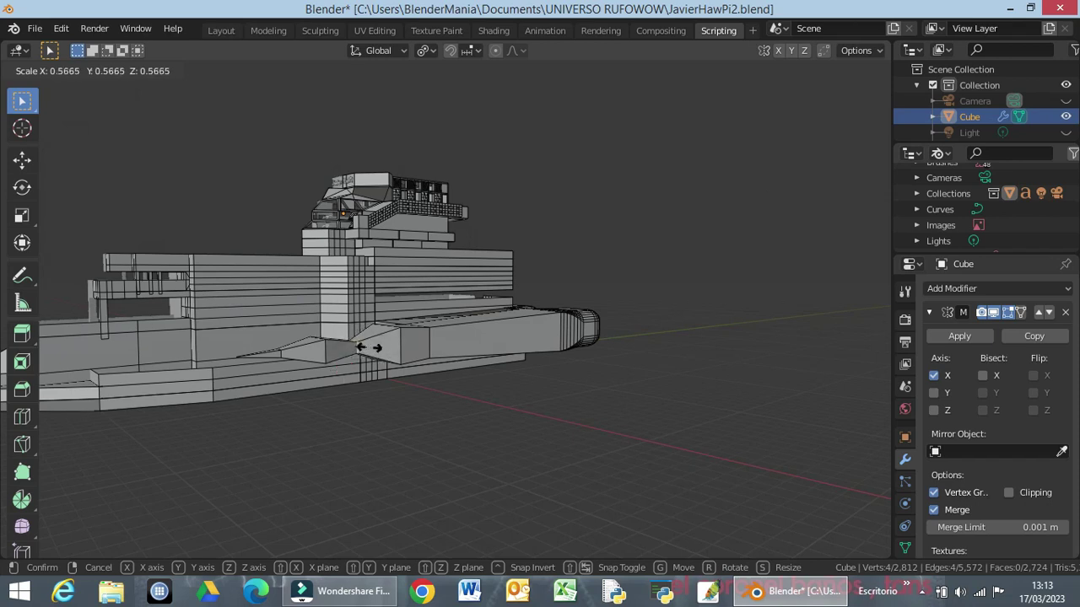
click(354, 346)
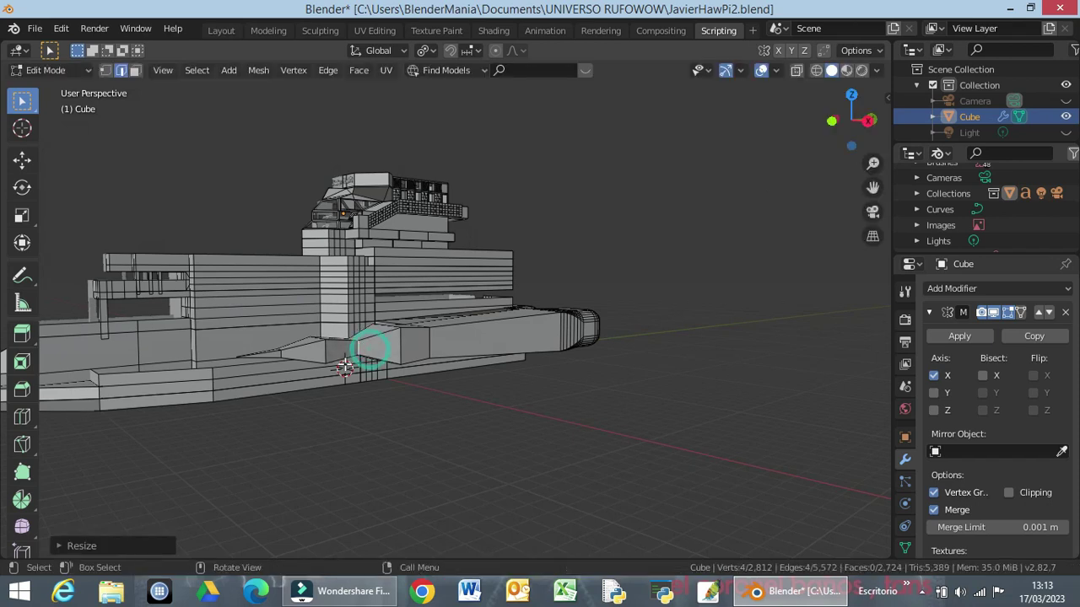
alt+click(279, 353)
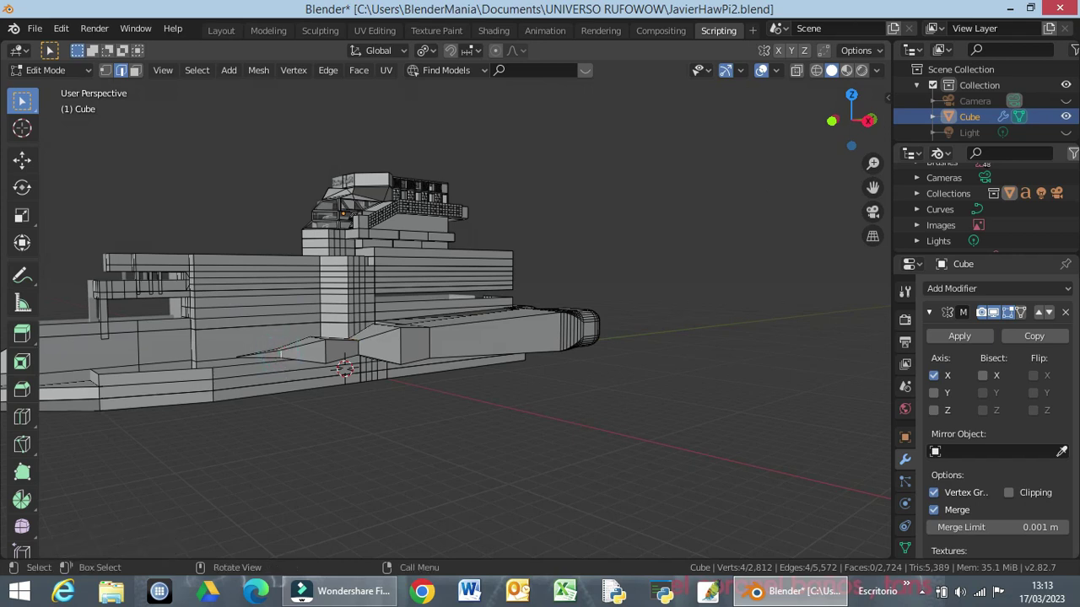
key(s)
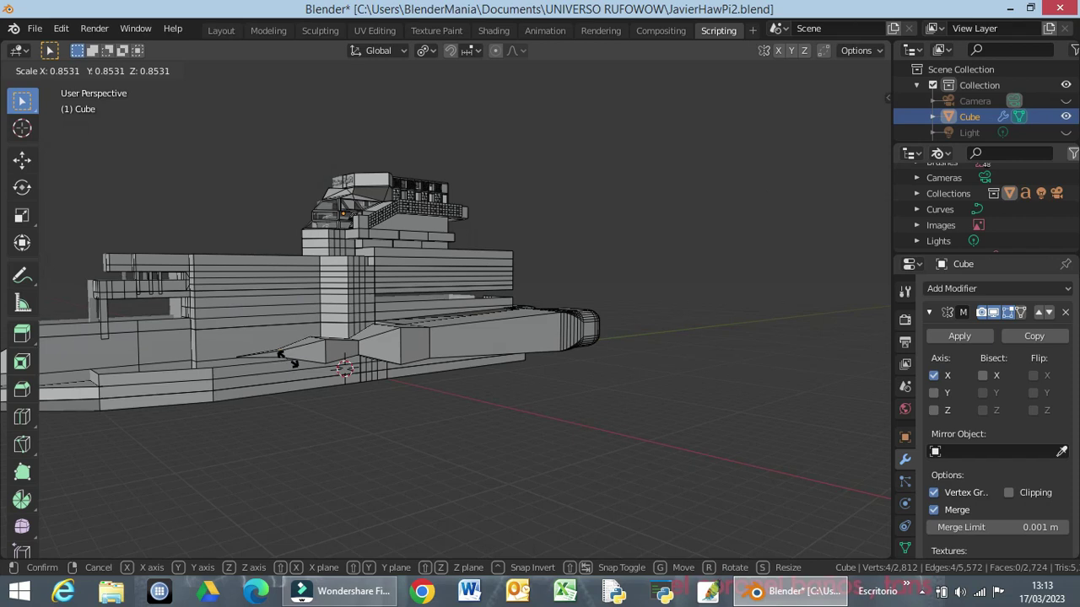
click(287, 358)
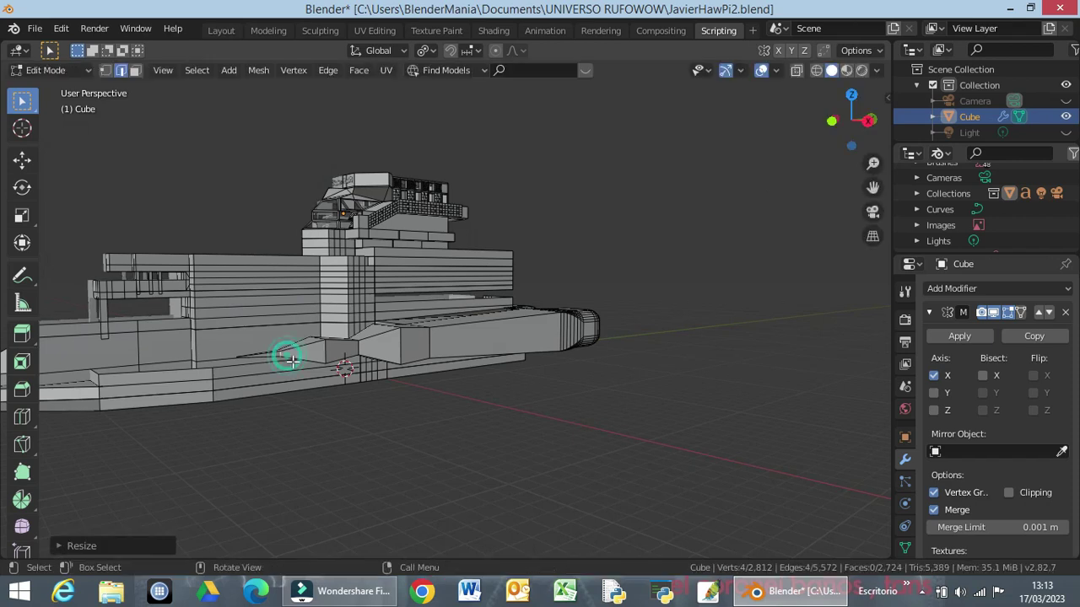
mouse_move(423, 366)
middle_down()
mouse_move(444, 374)
mouse_move(422, 350)
middle_up()
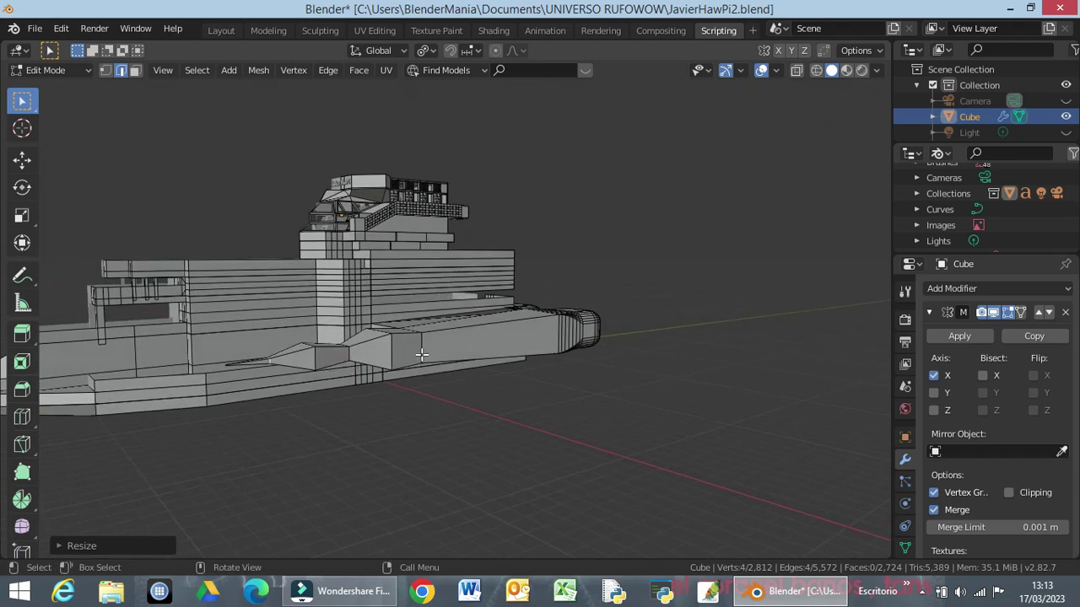
alt+click(422, 349)
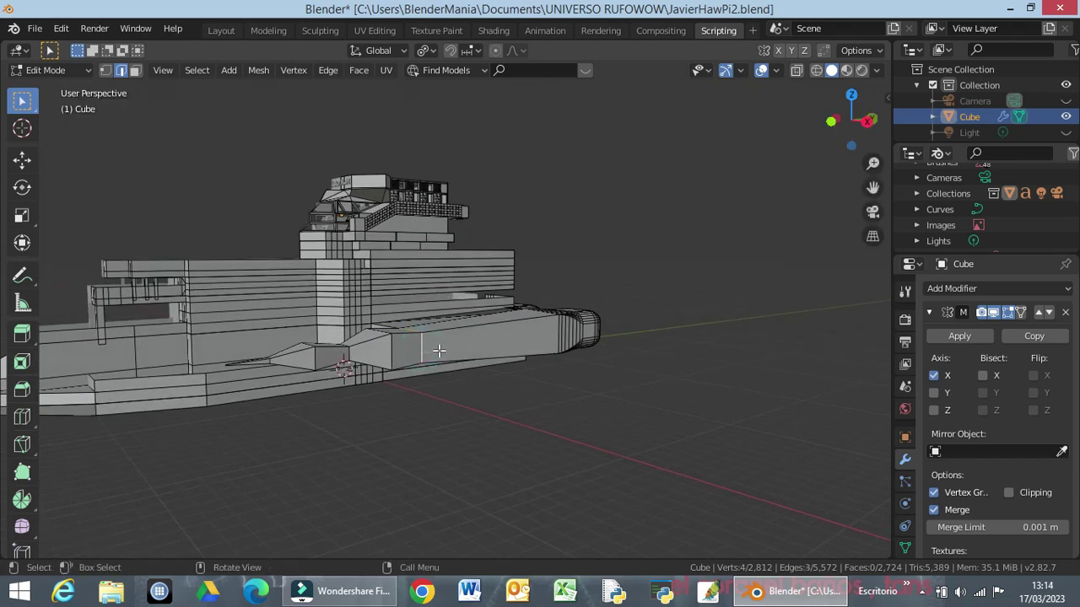
key(s)
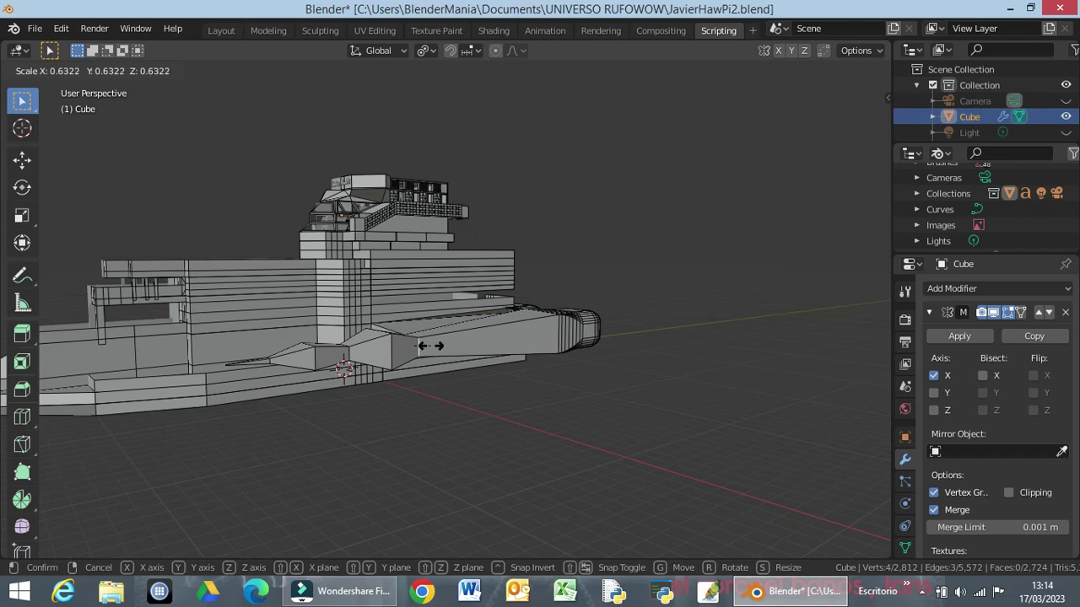
click(432, 344)
mouse_move(390, 391)
middle_down()
mouse_move(409, 394)
mouse_move(405, 381)
middle_up()
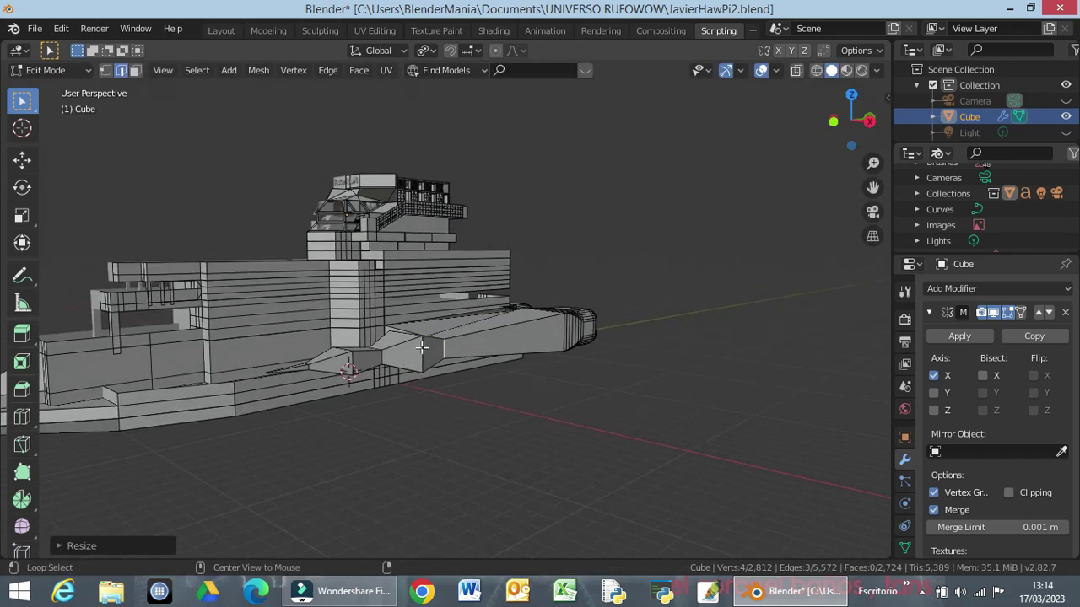
alt+click(422, 348)
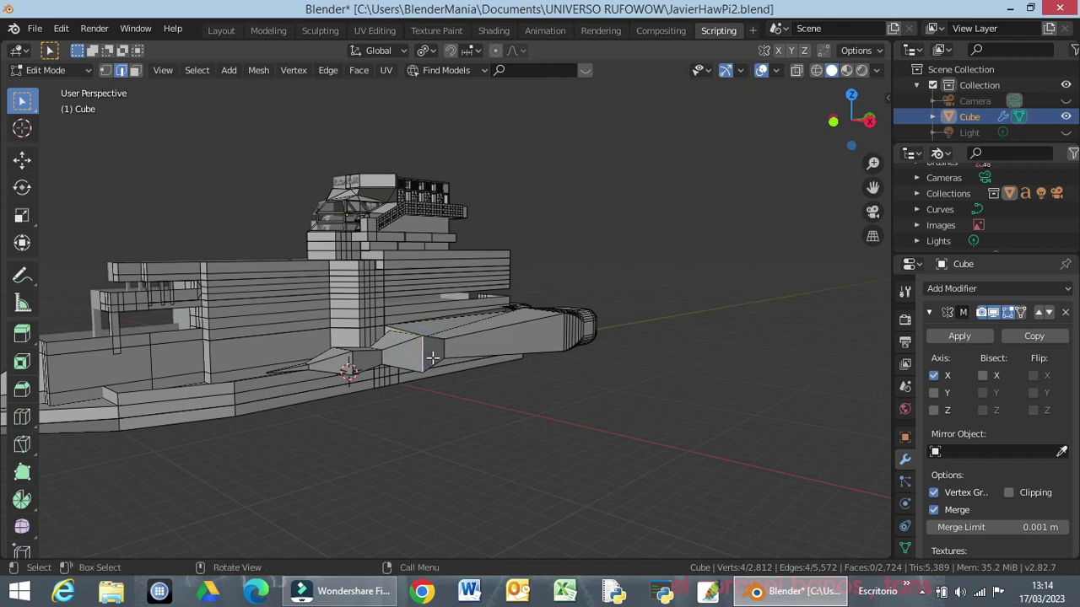
Step: Bevel two spike edge loops into 7-segment bands about 0.33 m wide
key(ctrl+b)
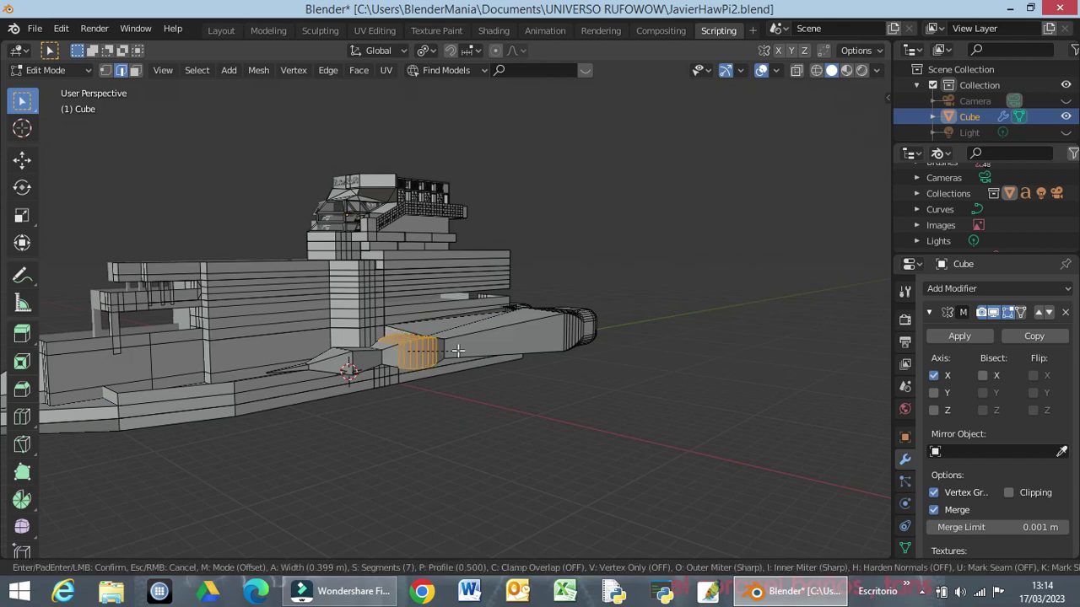
click(453, 344)
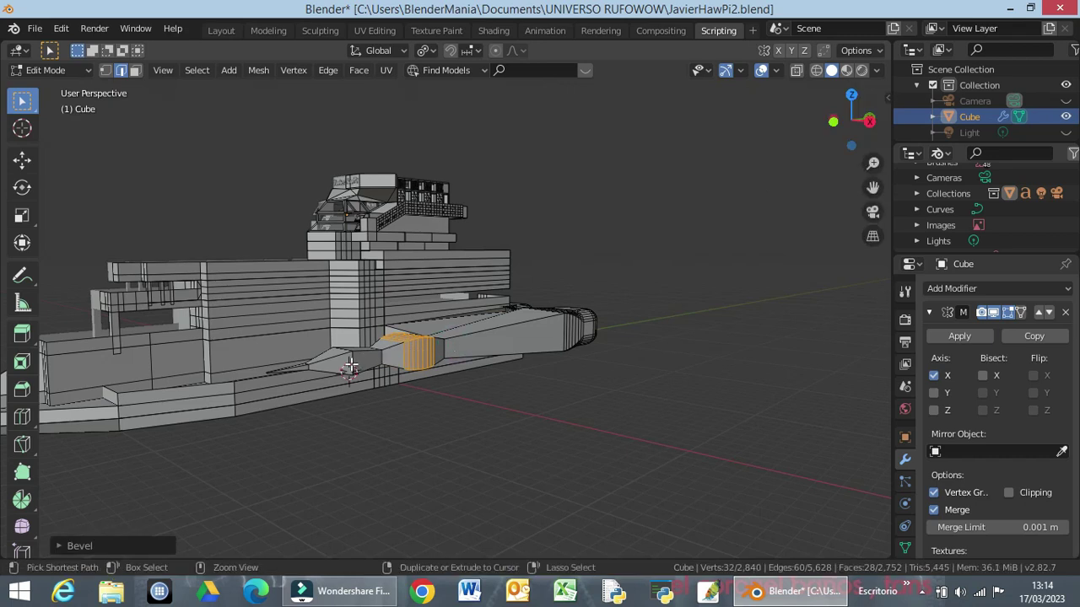
alt+click(350, 364)
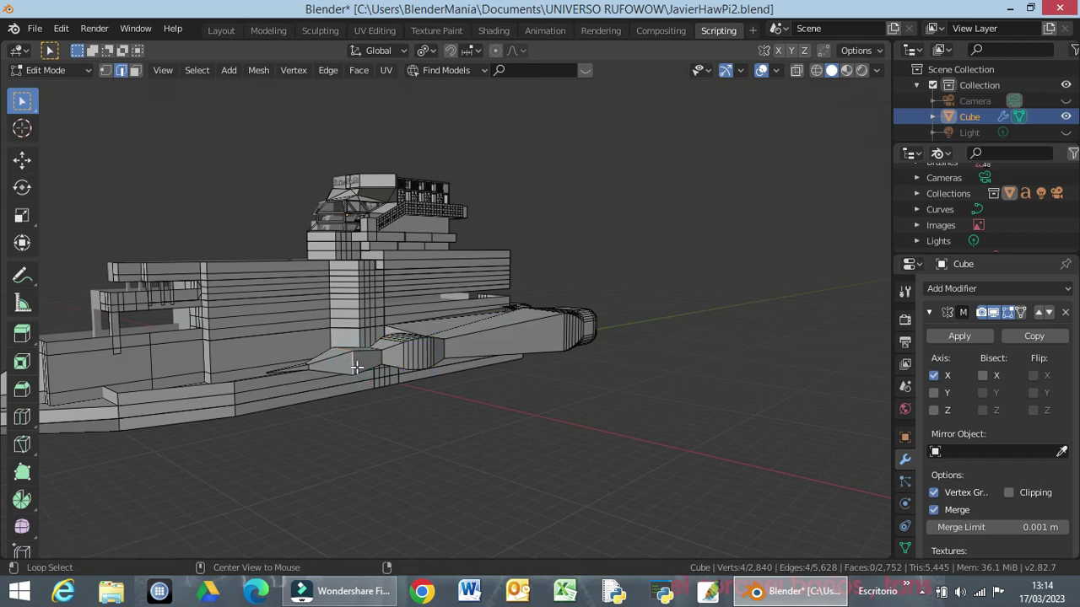
key(ctrl+b)
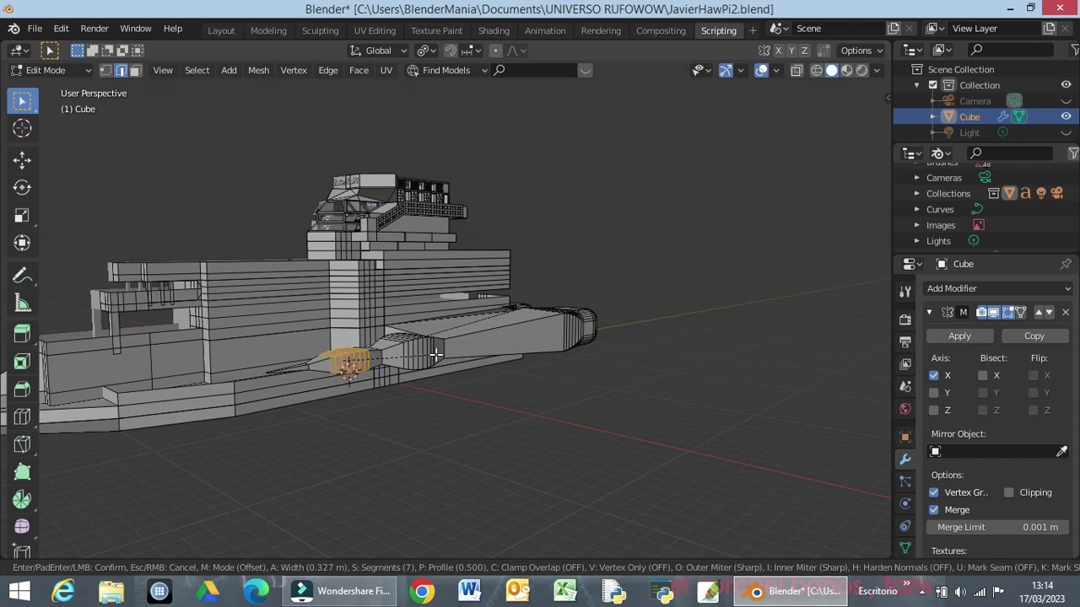
click(405, 365)
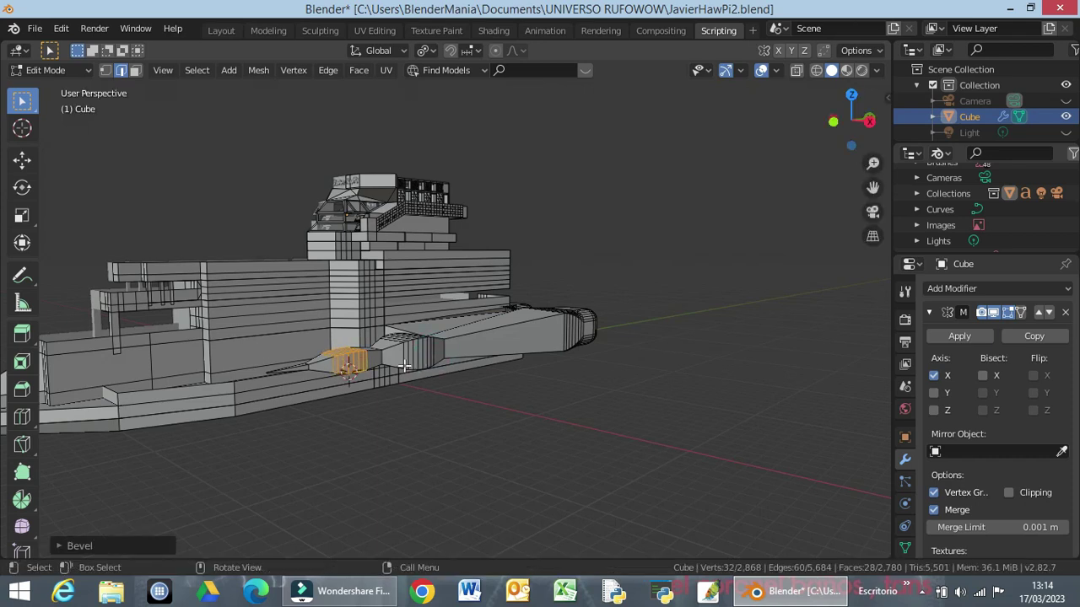
click(307, 367)
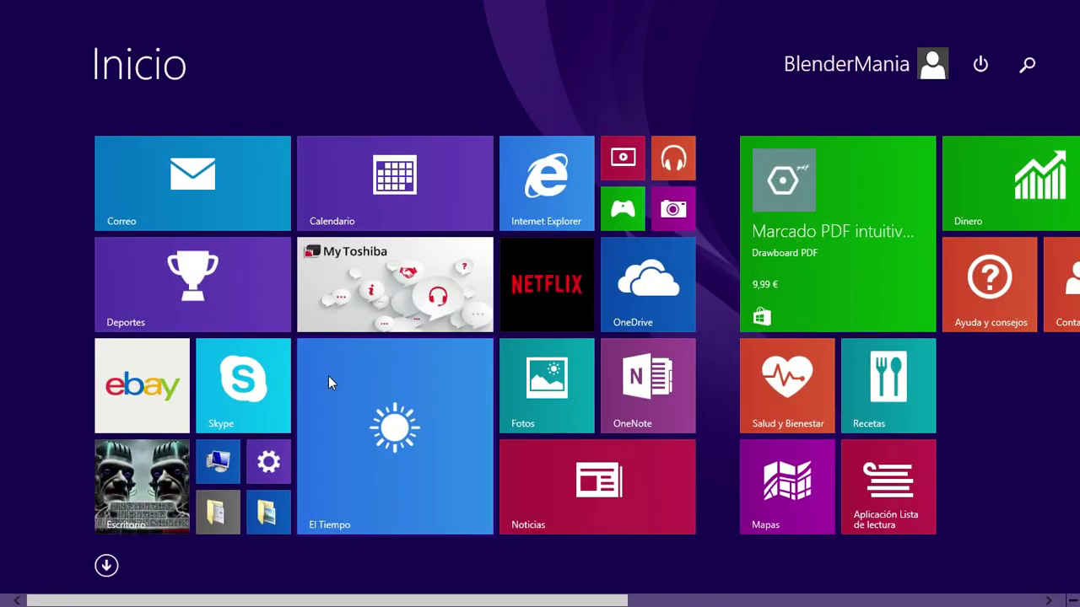
scroll(328, 375, up, 4)
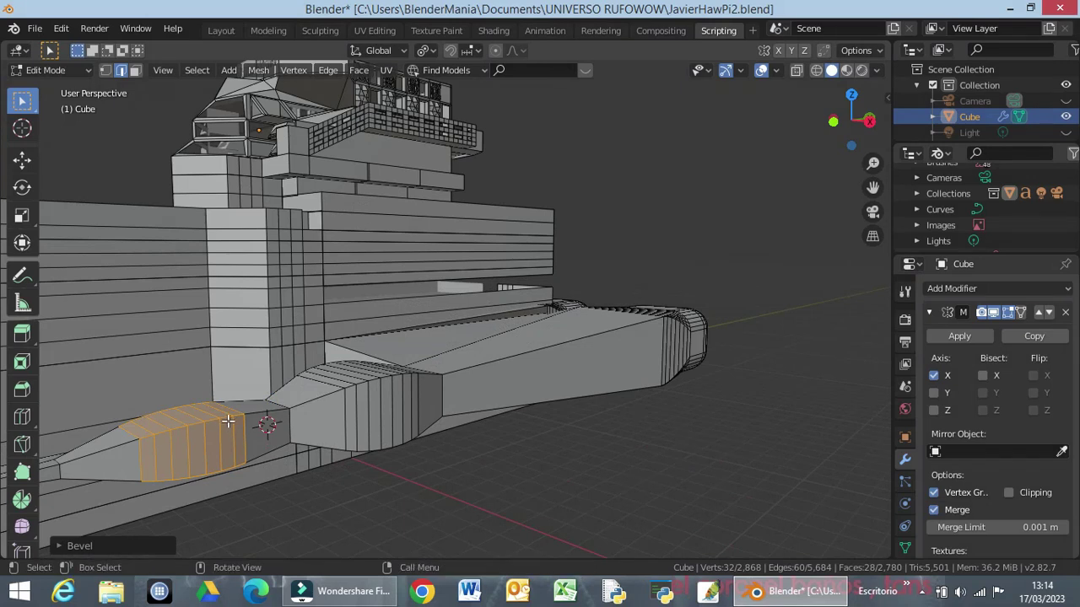
Step: Bevel three more spike edge loops, the first at 0.13 m, into 7-segment wavy bands
mouse_move(242, 426)
middle_down()
mouse_move(407, 386)
mouse_move(400, 394)
middle_up()
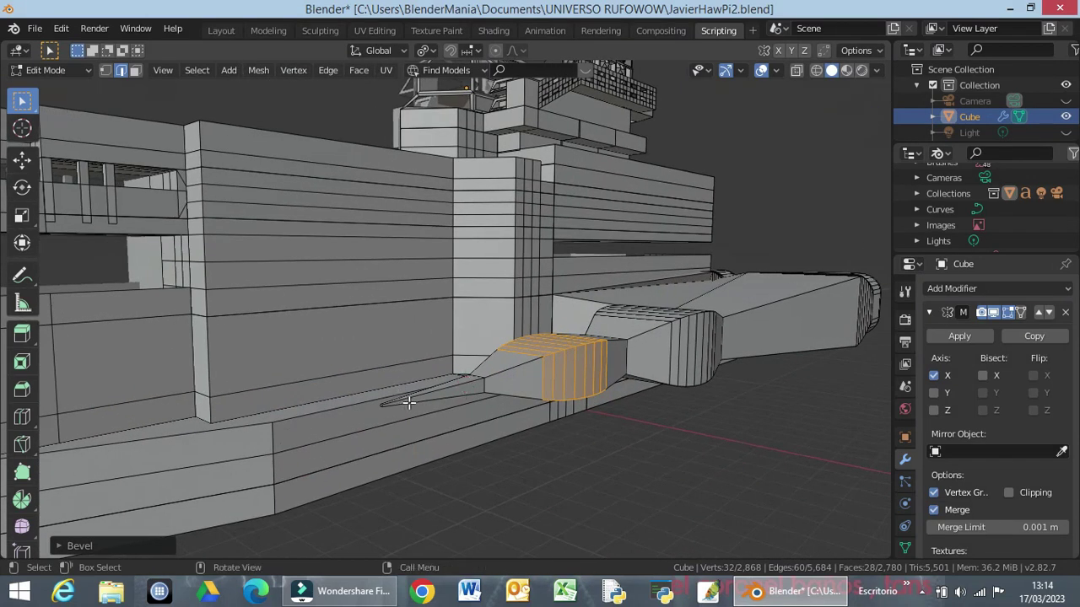
alt+click(479, 383)
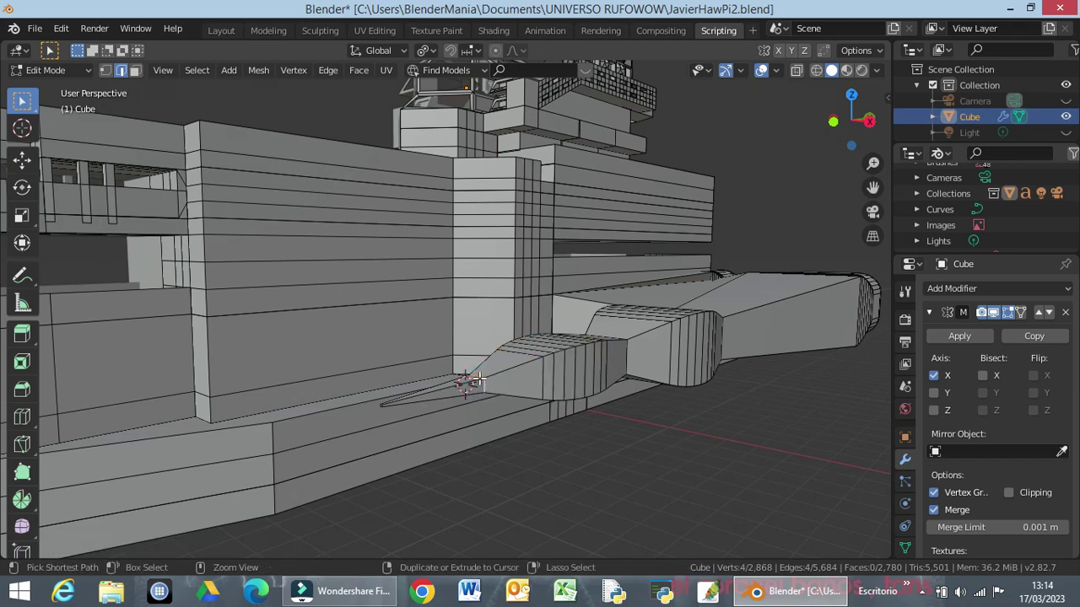
key(ctrl+b)
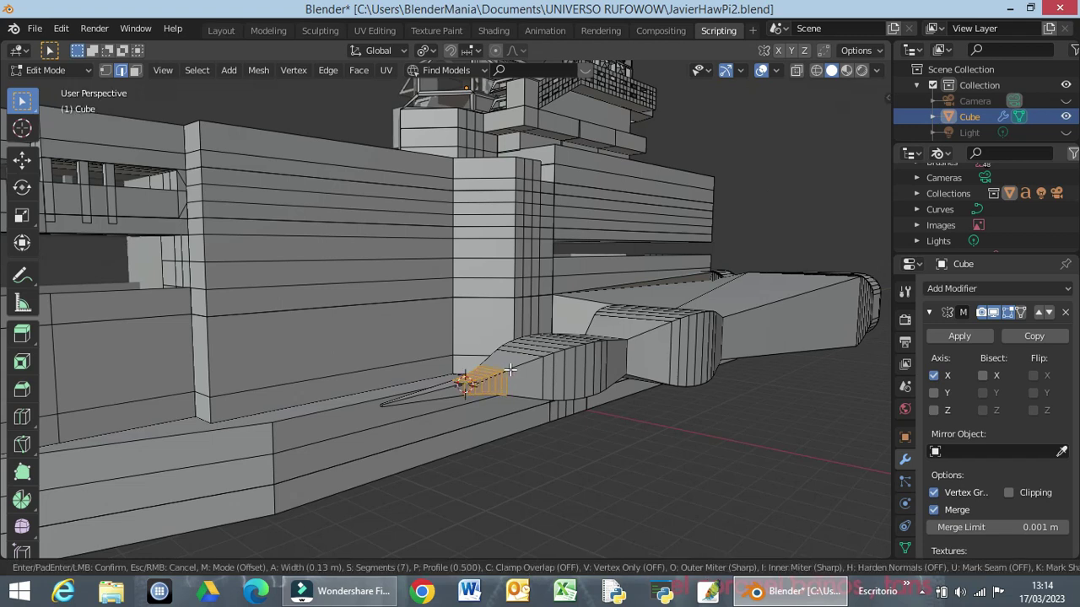
click(511, 370)
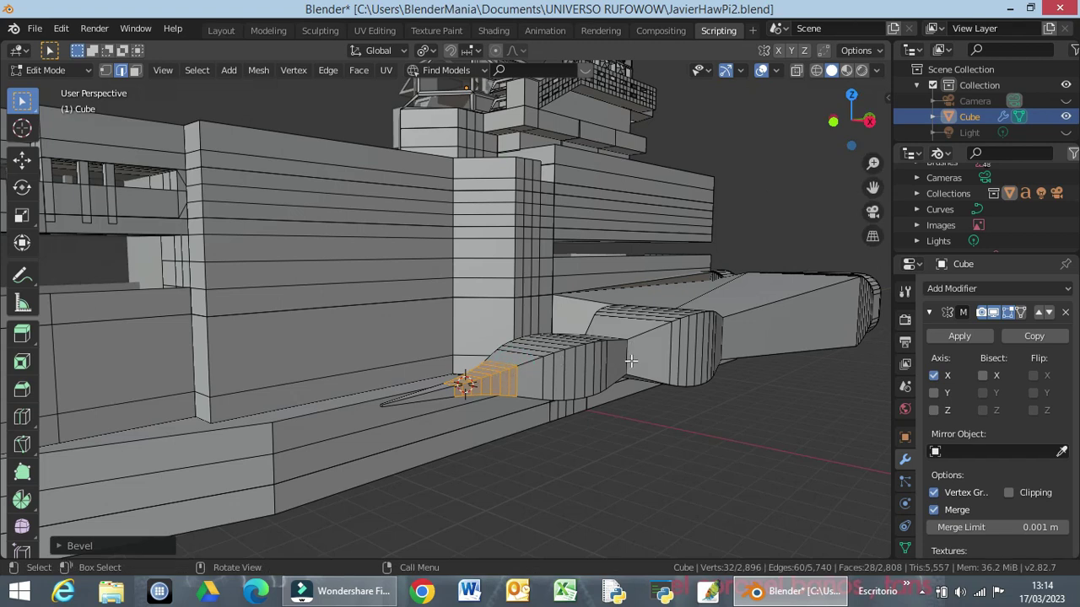
key(alt)
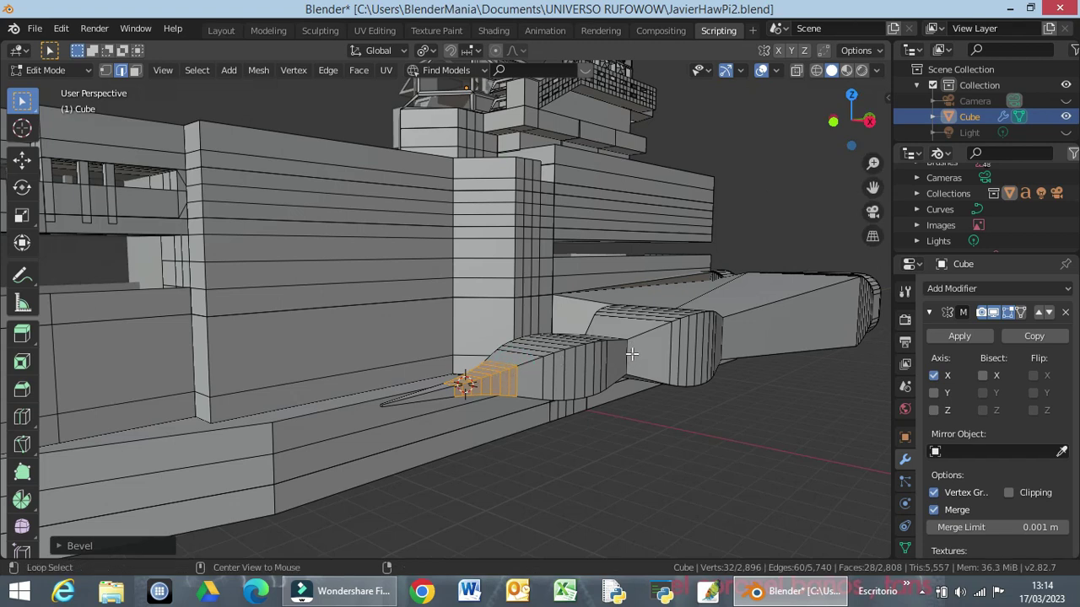
alt+click(625, 353)
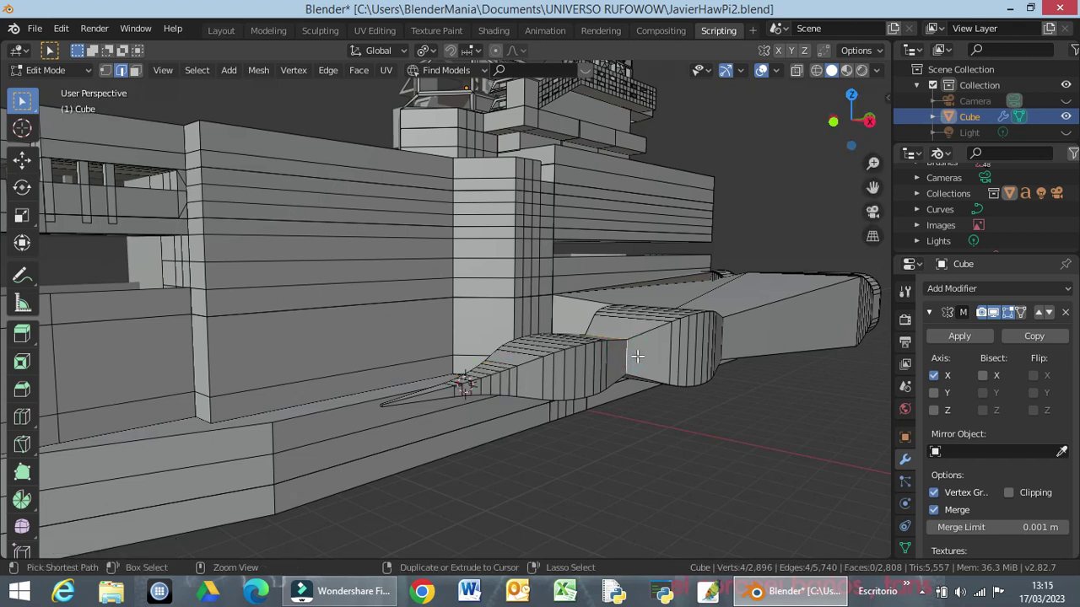
key(ctrl+b)
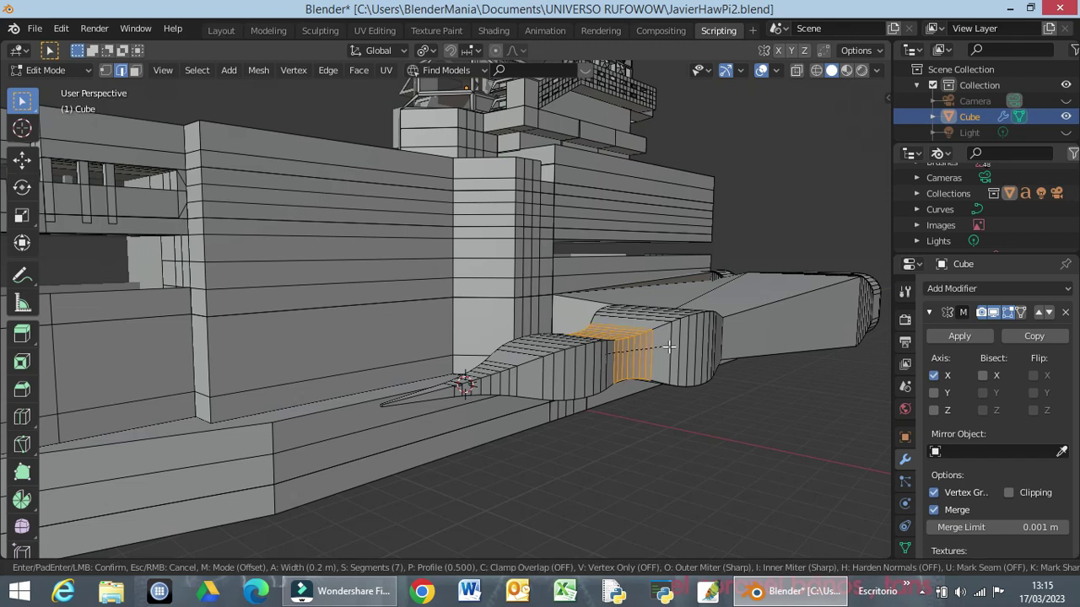
scroll(672, 345, up, 1)
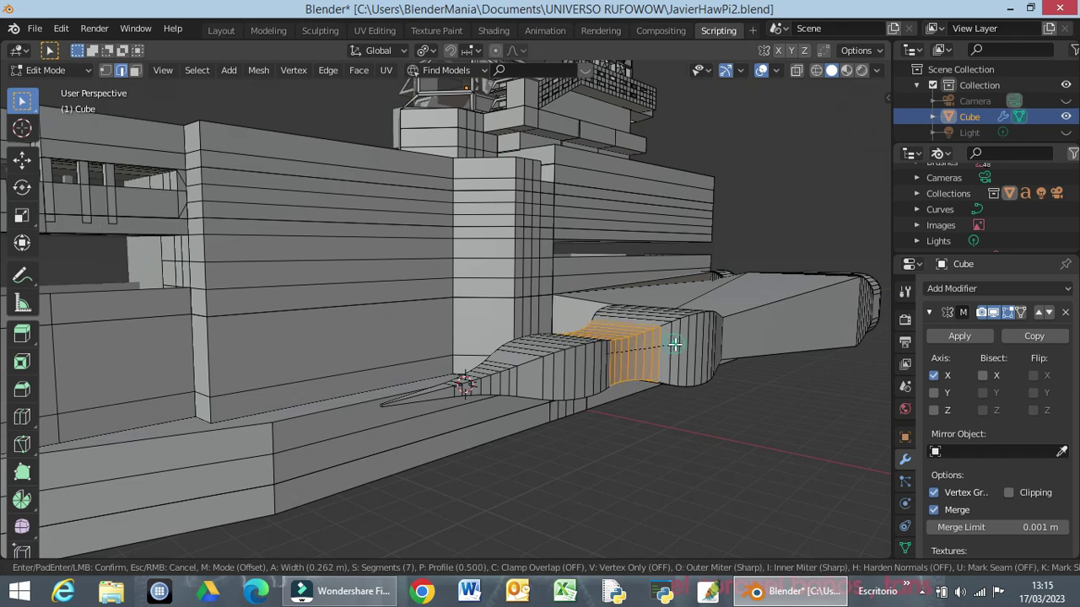
click(675, 344)
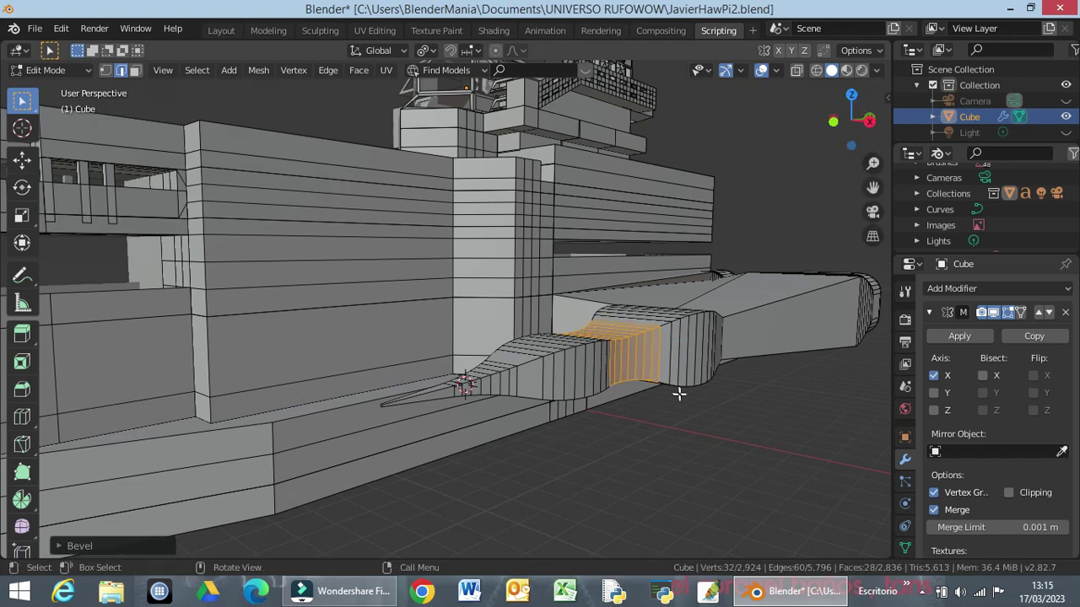
alt+click(721, 339)
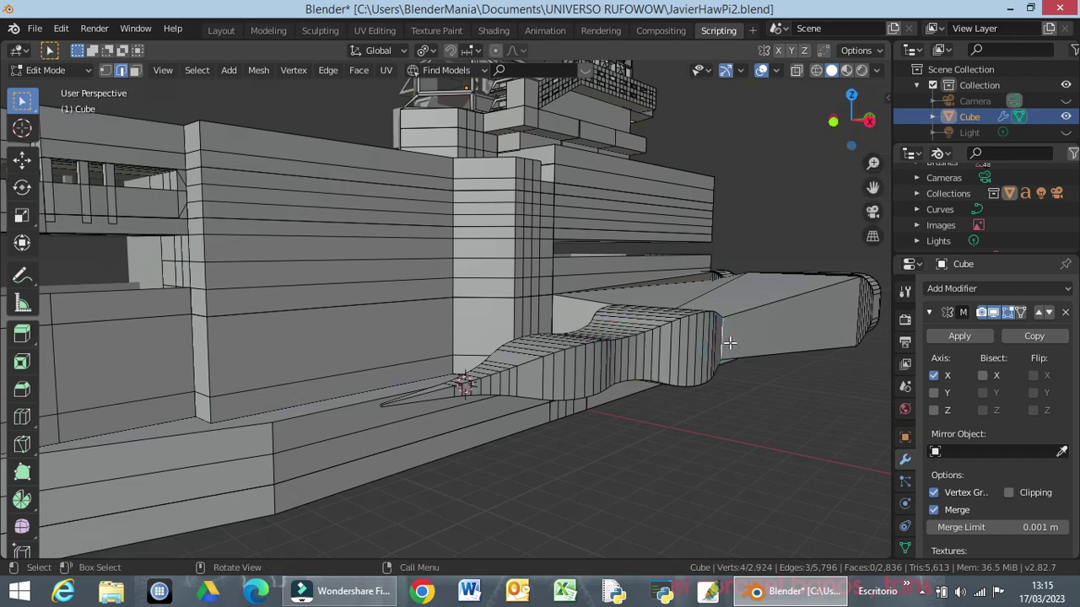
key(ctrl+b)
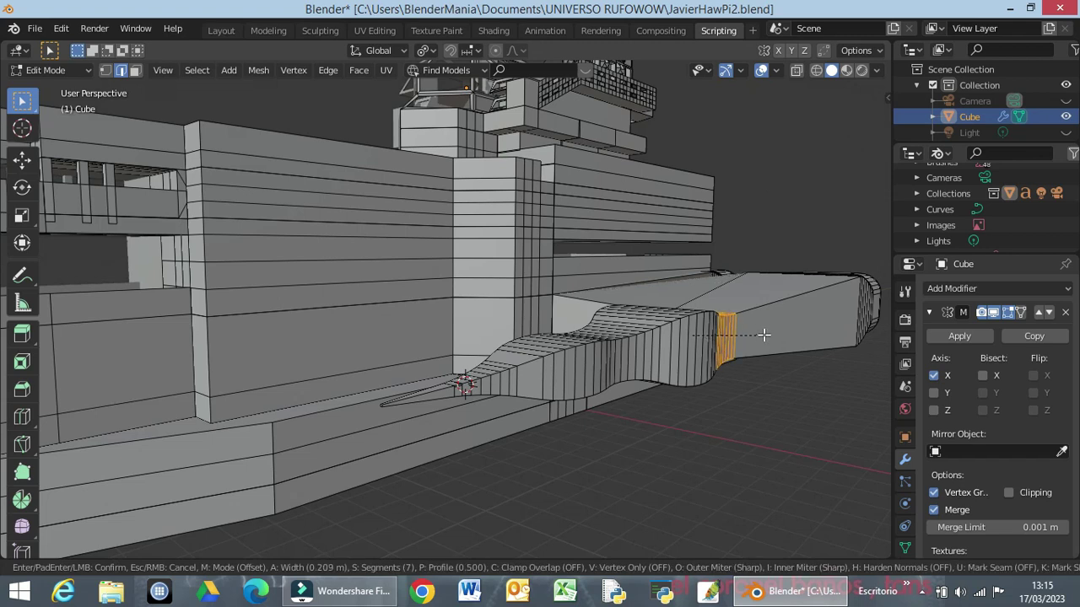
click(768, 334)
click(767, 337)
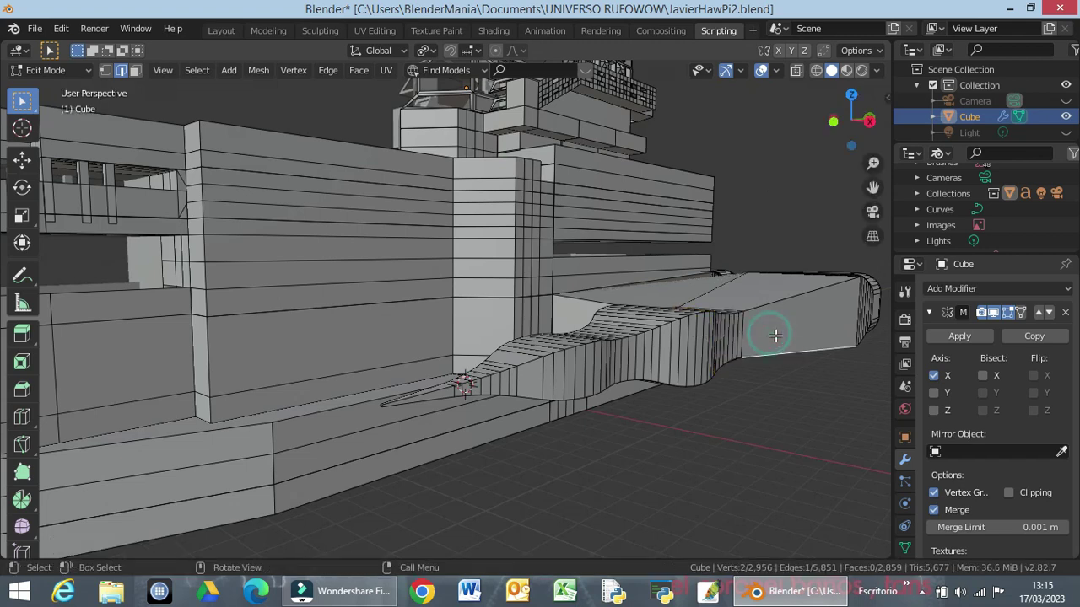
mouse_move(802, 471)
middle_down()
mouse_move(742, 461)
mouse_move(731, 447)
mouse_move(757, 461)
mouse_move(784, 450)
middle_up()
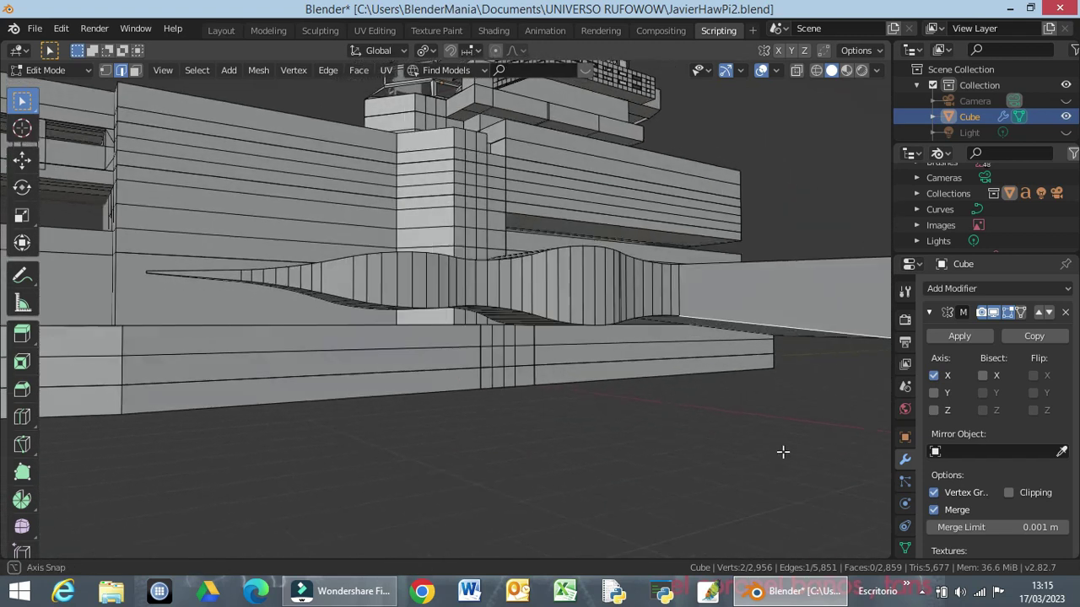
scroll(738, 469, down, 5)
mouse_move(635, 454)
middle_down()
mouse_move(458, 393)
mouse_move(532, 374)
mouse_move(523, 410)
mouse_move(596, 439)
mouse_move(648, 405)
mouse_move(620, 378)
mouse_move(569, 378)
mouse_move(527, 403)
mouse_move(466, 412)
middle_up()
mouse_move(369, 385)
middle_down()
mouse_move(304, 364)
mouse_move(279, 388)
mouse_move(310, 392)
middle_up()
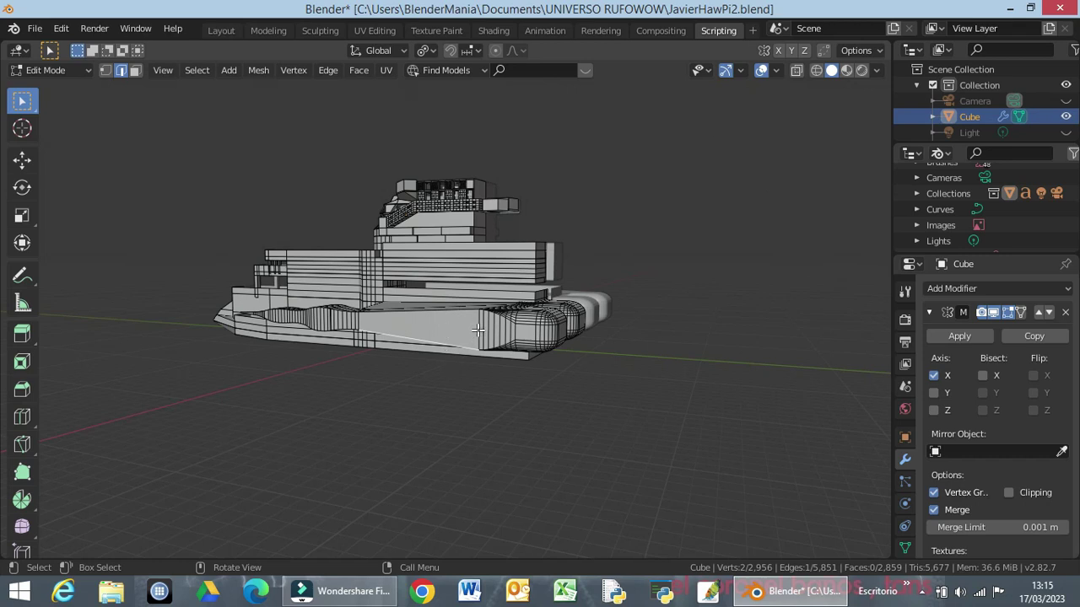
key(shift+alt+z)
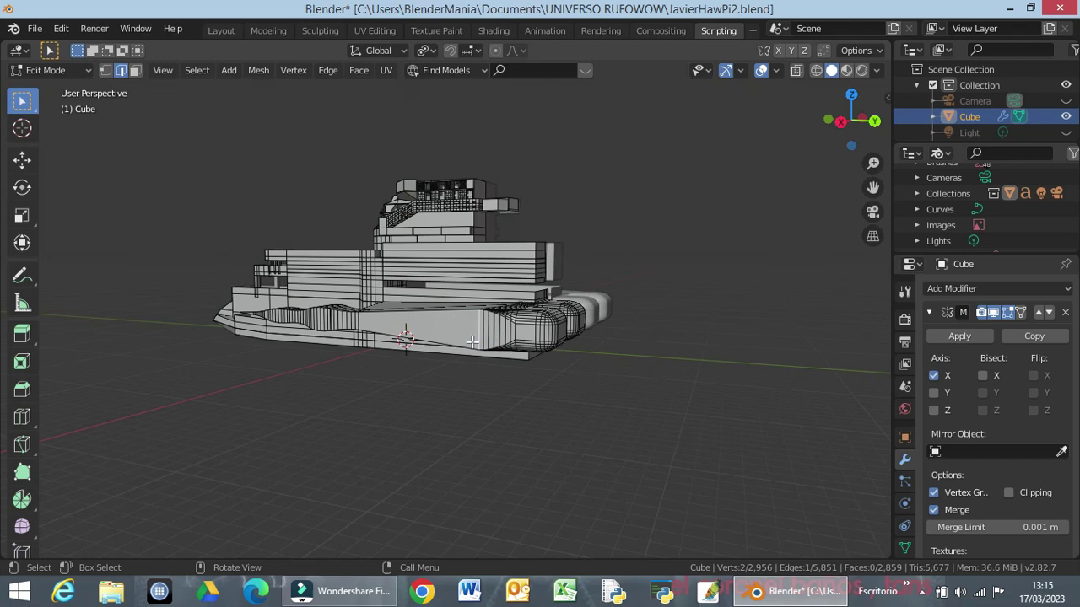
middle_drag(473, 342, 436, 375)
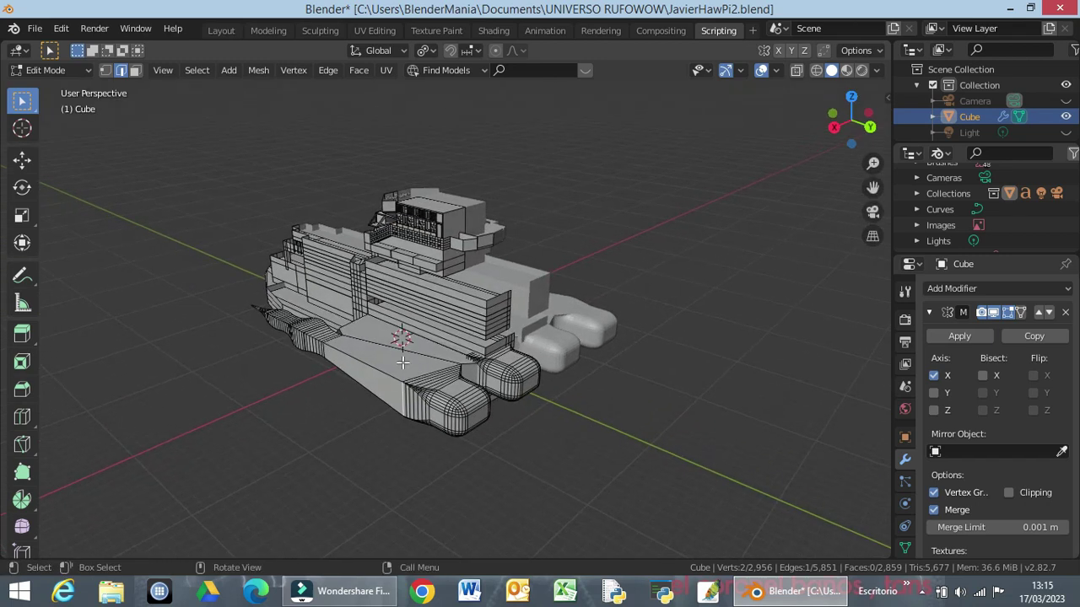
click(399, 386)
click(386, 425)
click(395, 412)
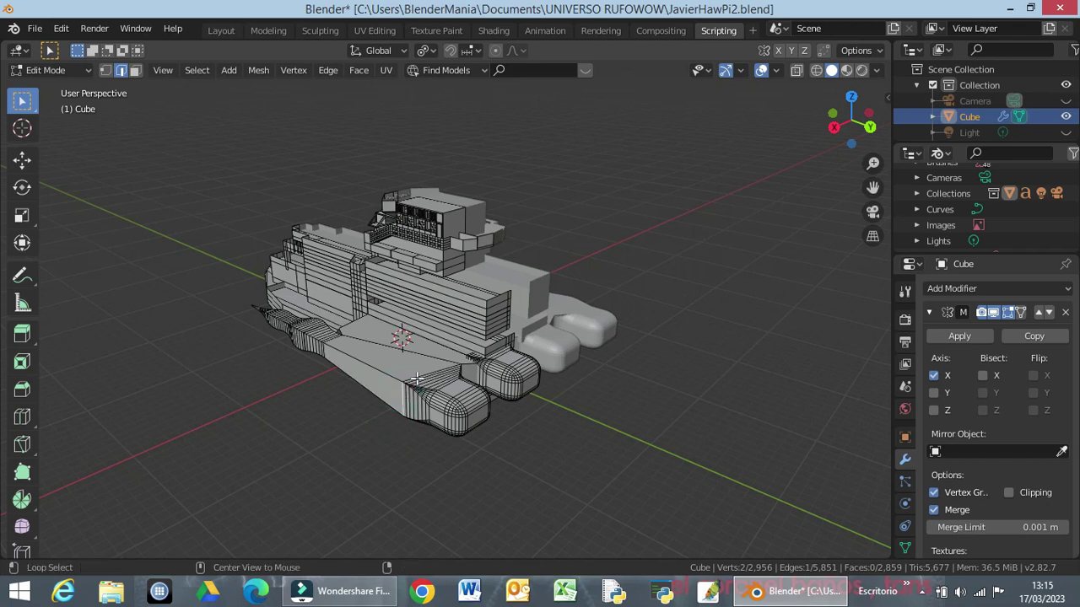
mouse_move(467, 459)
middle_down()
mouse_move(570, 435)
mouse_move(493, 378)
middle_up()
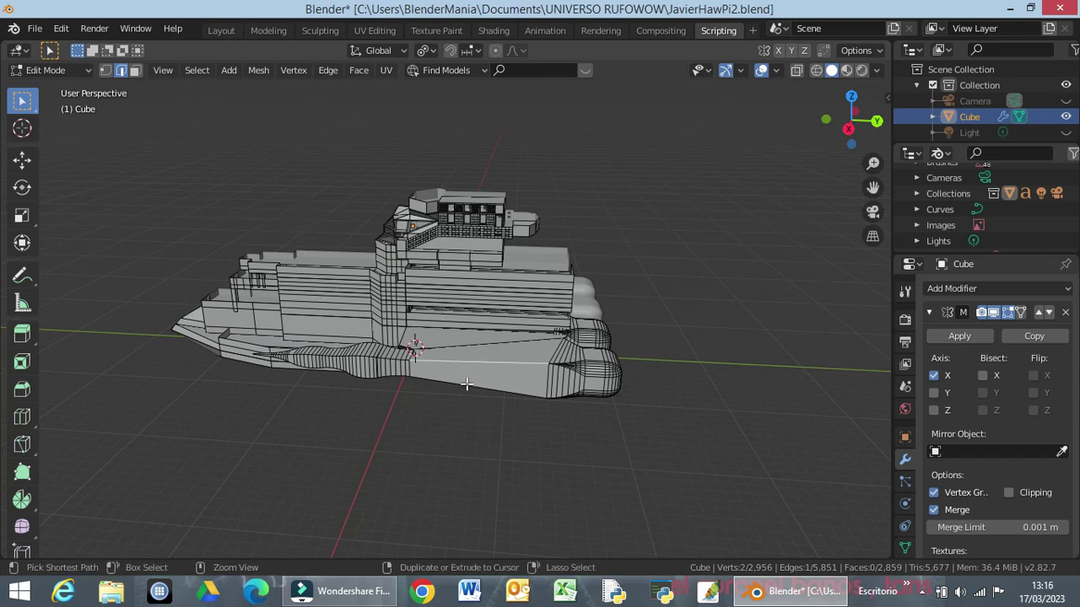
Step: Bevel the flat face on the hull side
ctrl+click(463, 385)
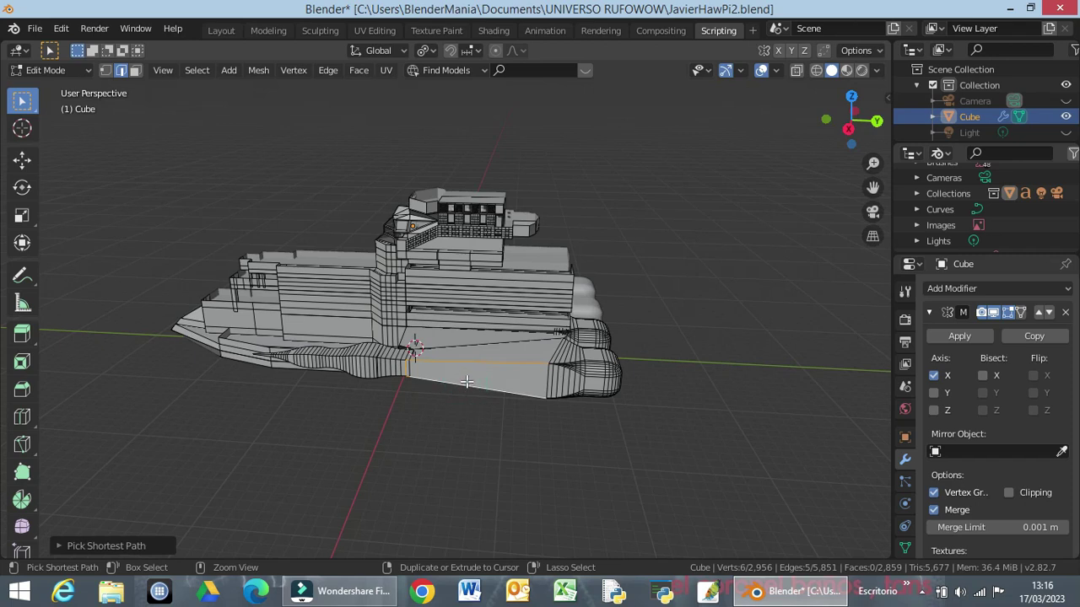
click(135, 70)
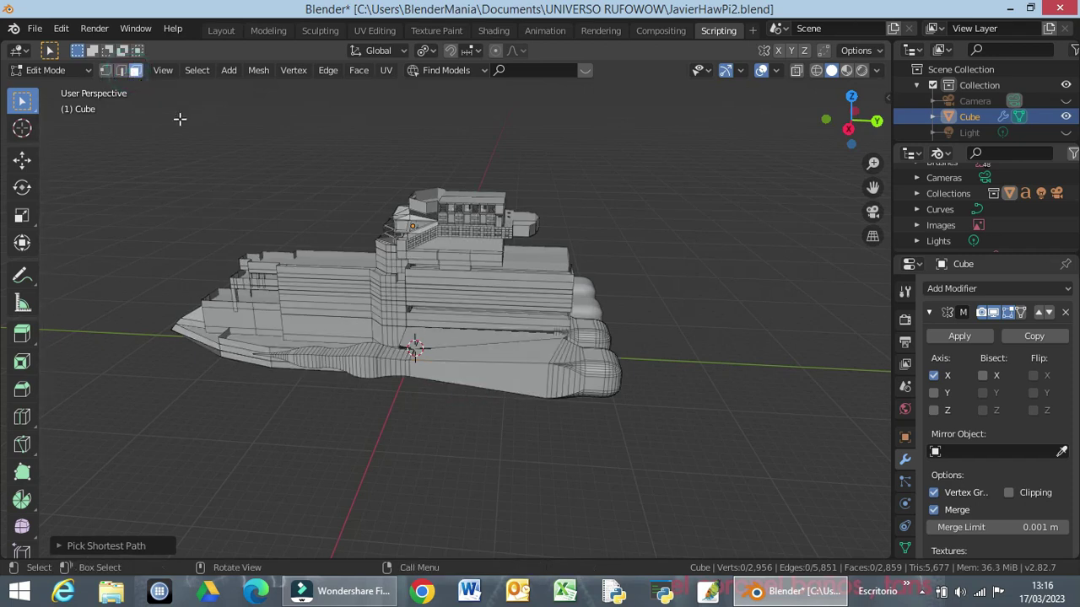
ctrl+click(482, 372)
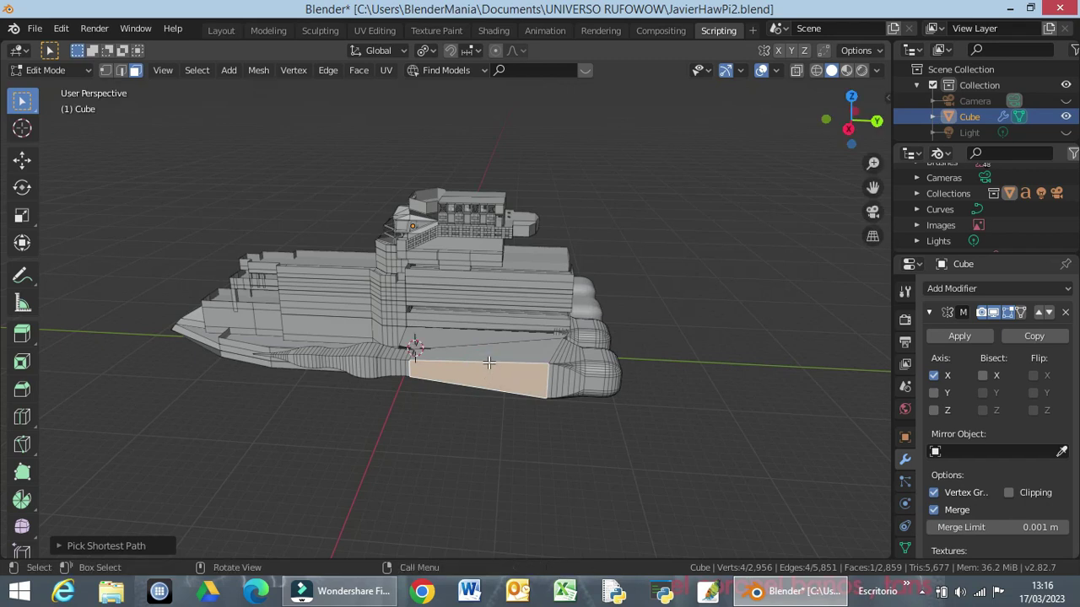
key(ctrl+b)
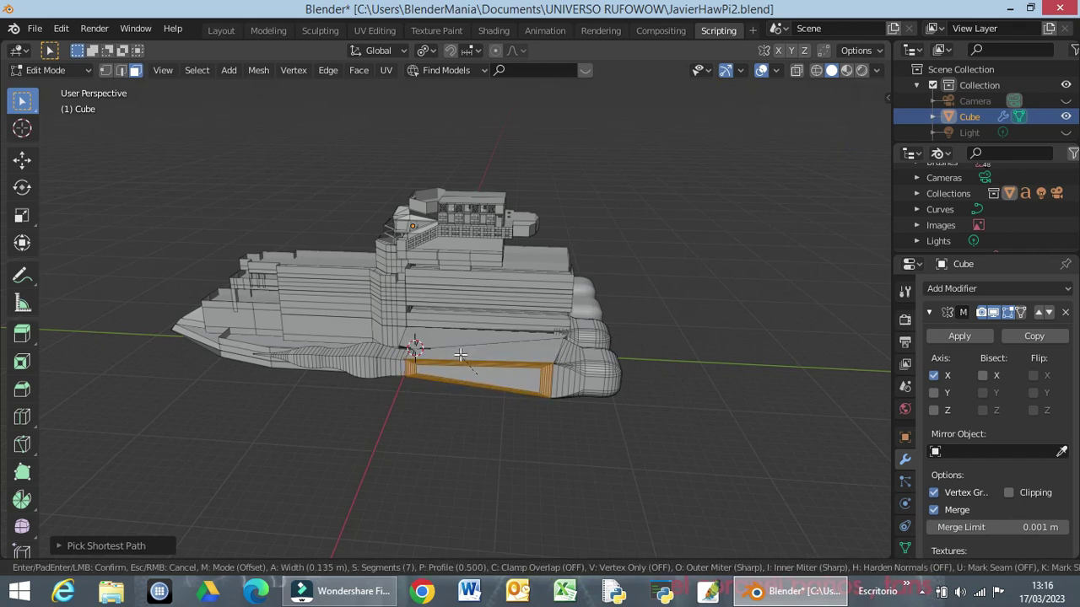
click(483, 381)
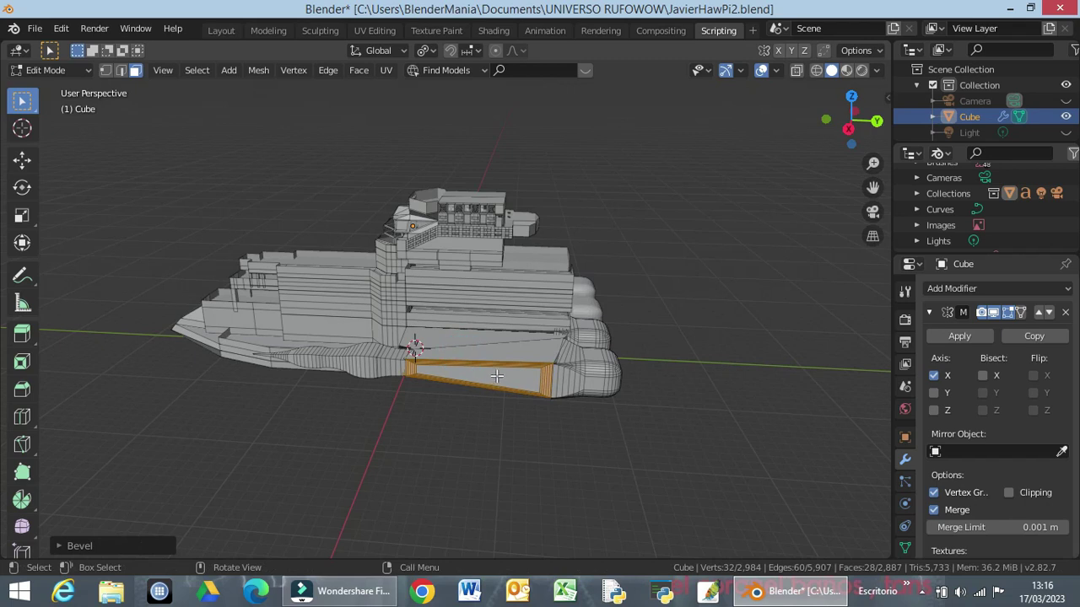
Step: Move the hull side face about 1.3 m along X
click(506, 382)
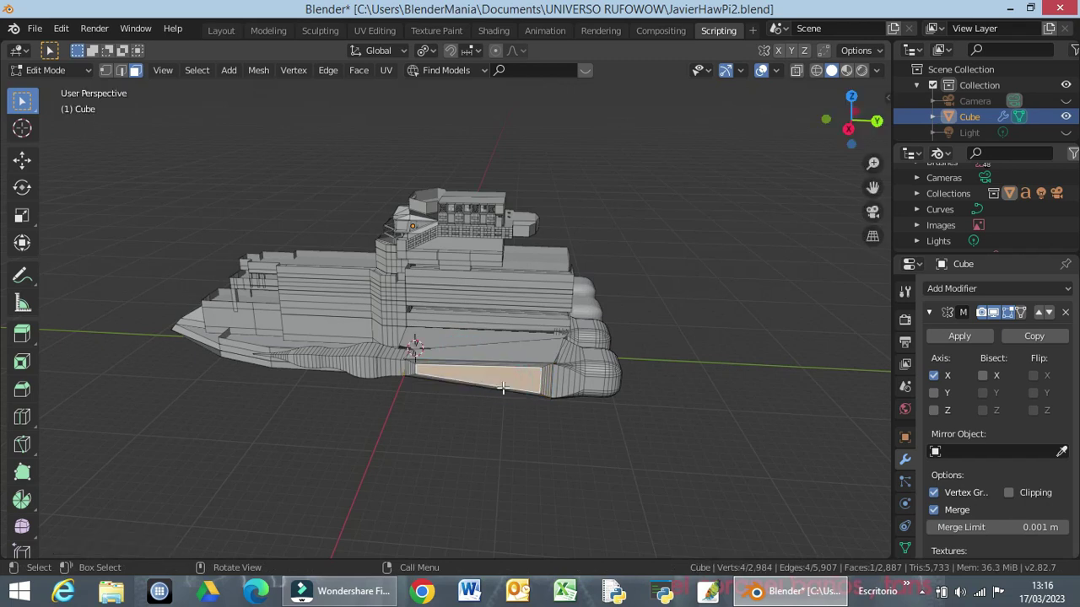
middle_drag(488, 436, 597, 429)
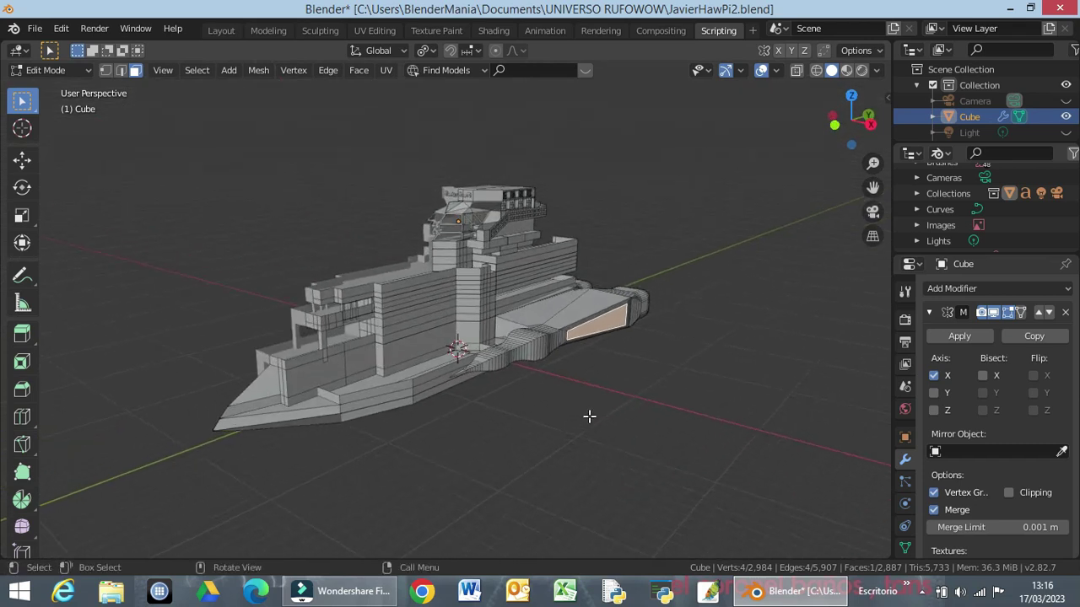
key(g)
key(x)
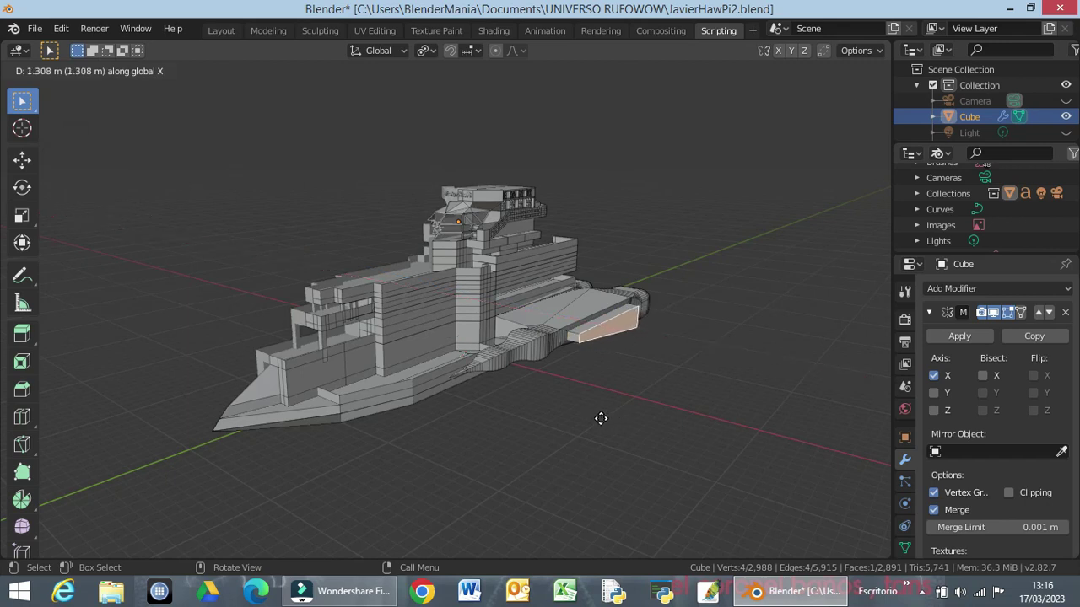
click(604, 417)
Step: Bevel the loop of faces on the side box and clear the selection
mouse_move(618, 429)
middle_down()
mouse_move(562, 446)
mouse_move(446, 436)
mouse_move(400, 406)
middle_up()
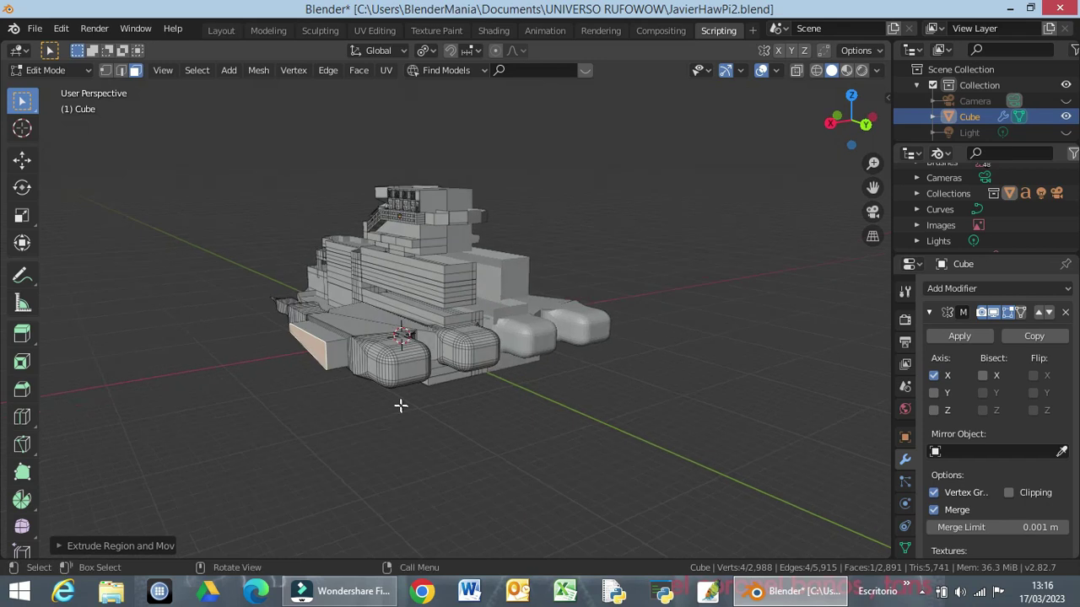
alt+click(334, 345)
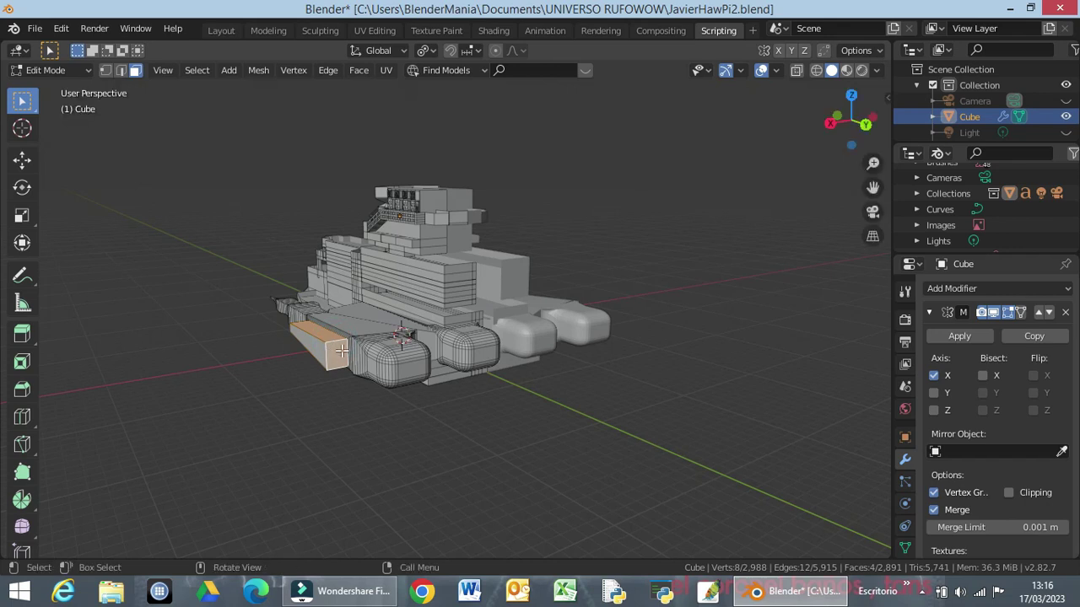
key(ctrl+b)
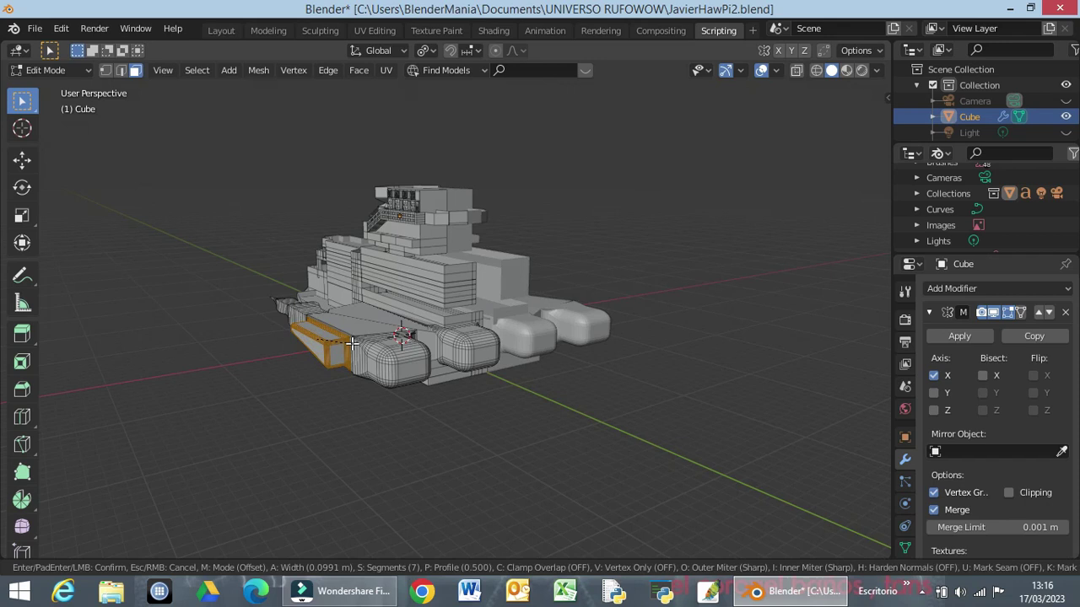
click(352, 343)
mouse_move(414, 412)
middle_down()
mouse_move(465, 402)
mouse_move(523, 436)
mouse_move(565, 425)
mouse_move(602, 446)
mouse_move(706, 417)
mouse_move(622, 436)
mouse_move(622, 402)
mouse_move(596, 433)
mouse_move(545, 414)
middle_up()
click(473, 405)
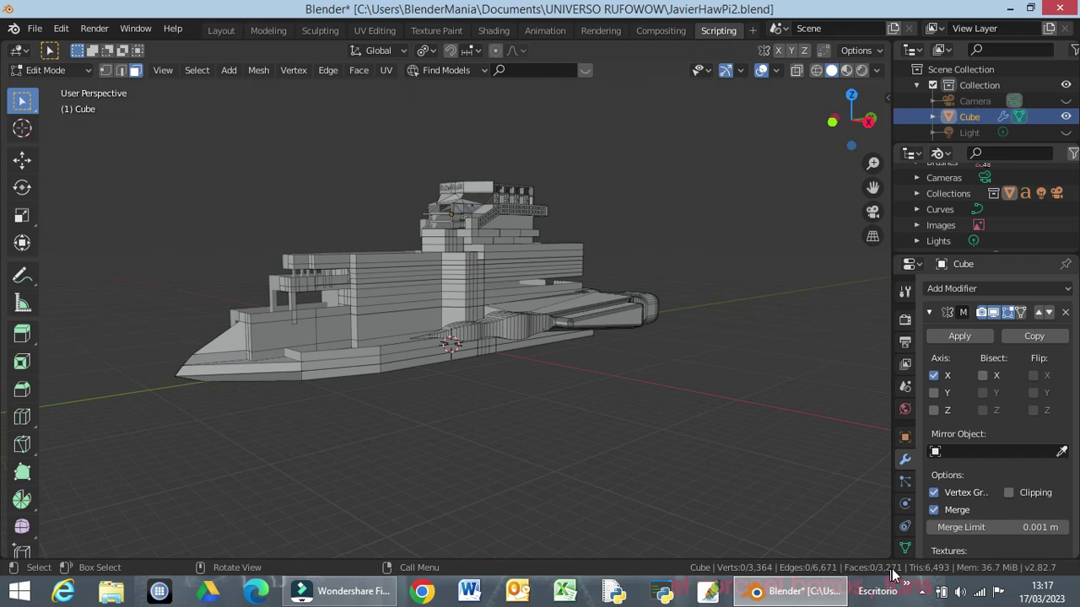
Step: Inspect the yacht from several orbit and zoom angles, then save it to JavierHawPi2.blend
mouse_move(511, 426)
middle_down()
mouse_move(625, 448)
mouse_move(609, 402)
mouse_move(535, 413)
mouse_move(475, 450)
mouse_move(422, 438)
mouse_move(506, 405)
mouse_move(574, 417)
mouse_move(588, 447)
mouse_move(606, 427)
mouse_move(508, 431)
middle_up()
scroll(511, 422, up, 2)
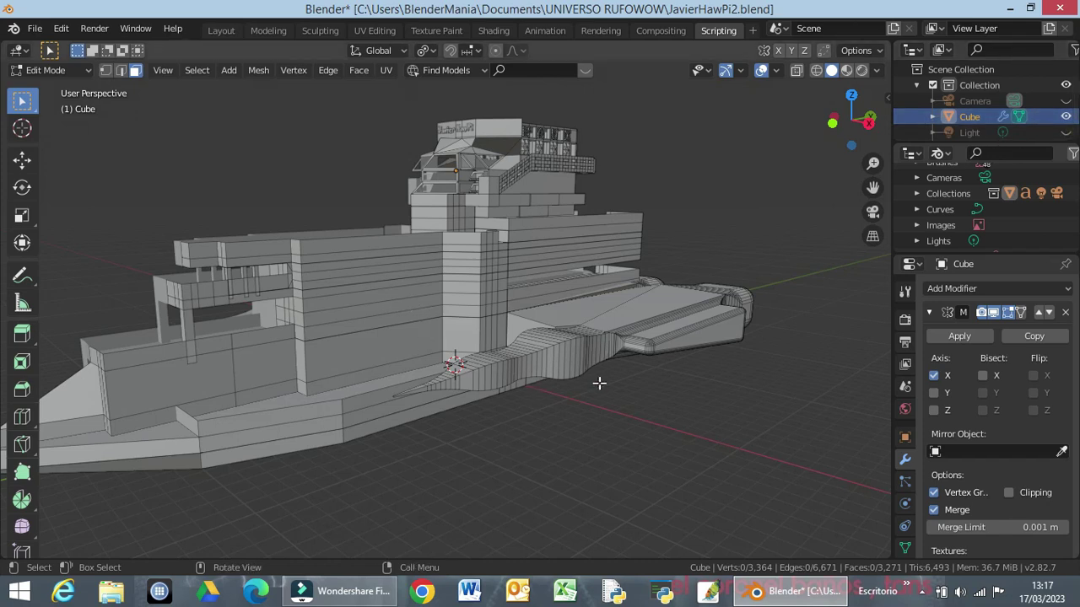
middle_drag(599, 383, 518, 416)
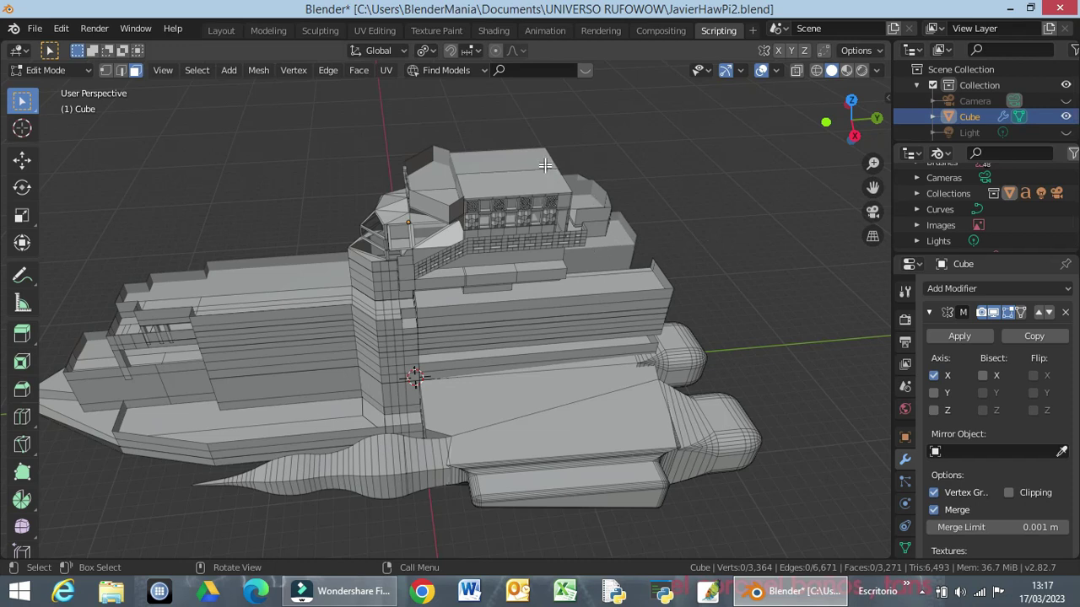
mouse_move(629, 197)
middle_down()
mouse_move(633, 184)
mouse_move(520, 203)
middle_up()
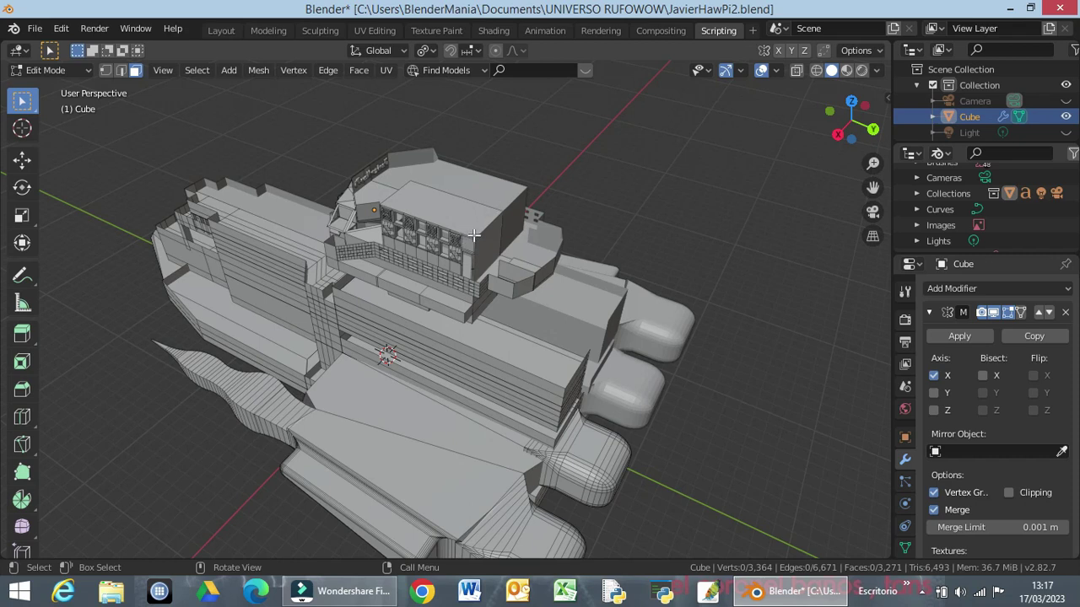
scroll(475, 236, up, 2)
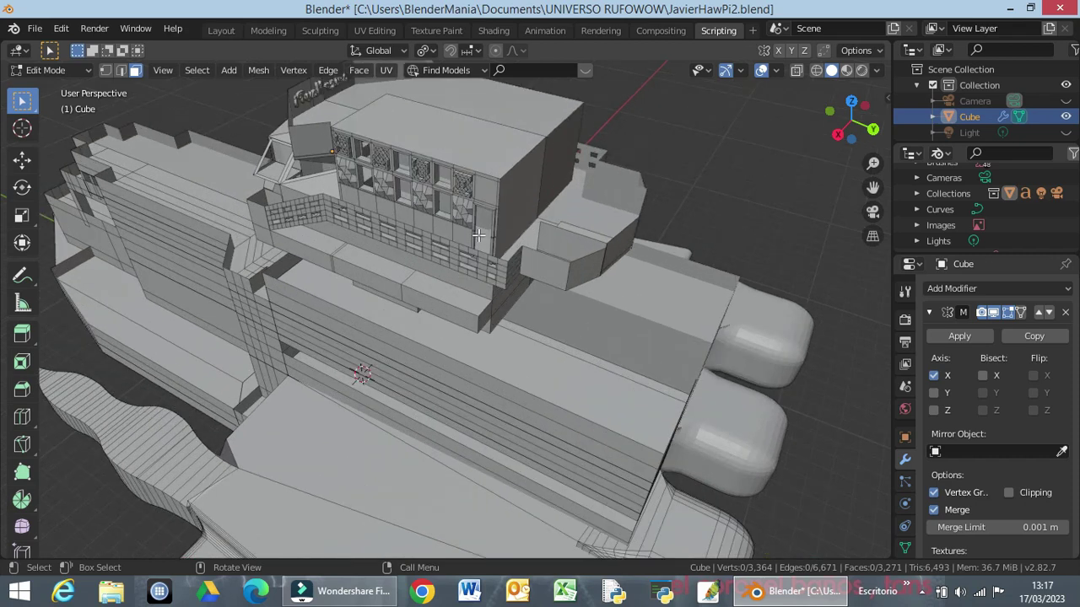
key(ctrl+s)
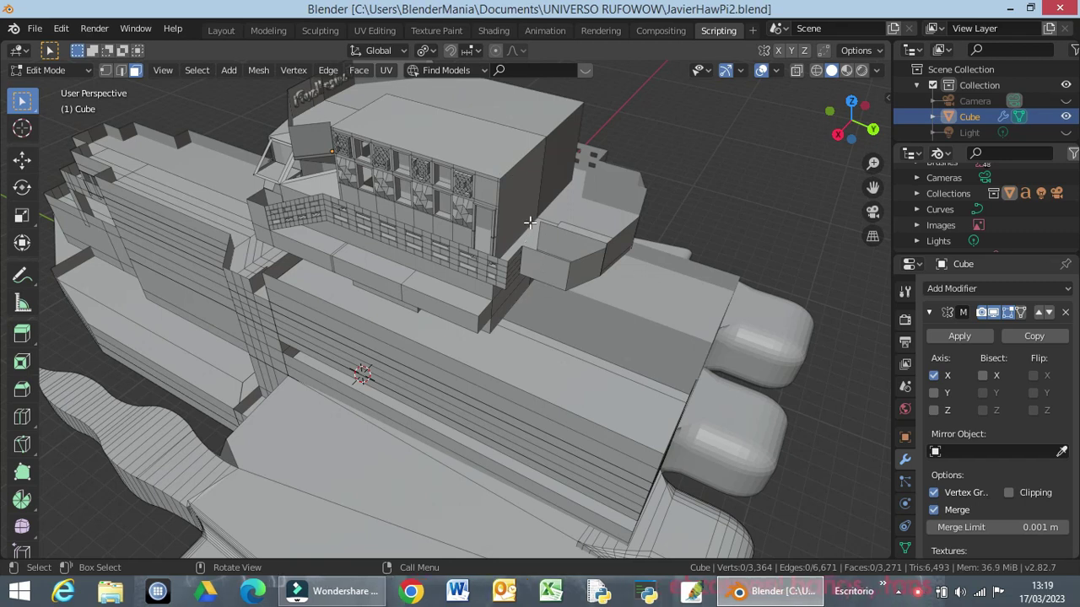
mouse_move(520, 220)
middle_down()
mouse_move(506, 285)
mouse_move(525, 260)
mouse_move(513, 274)
middle_up()
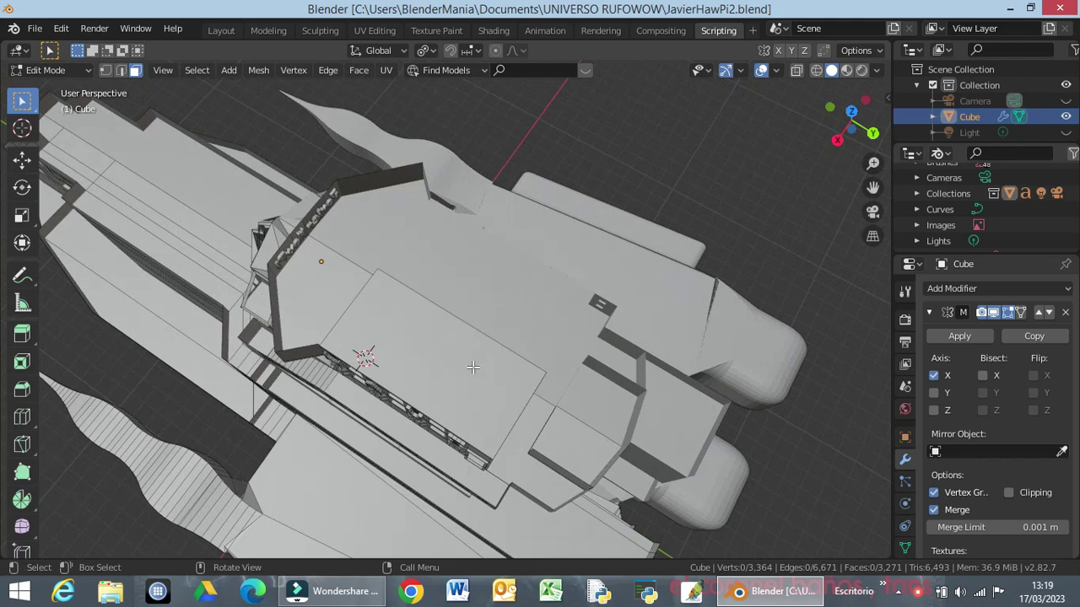
click(439, 374)
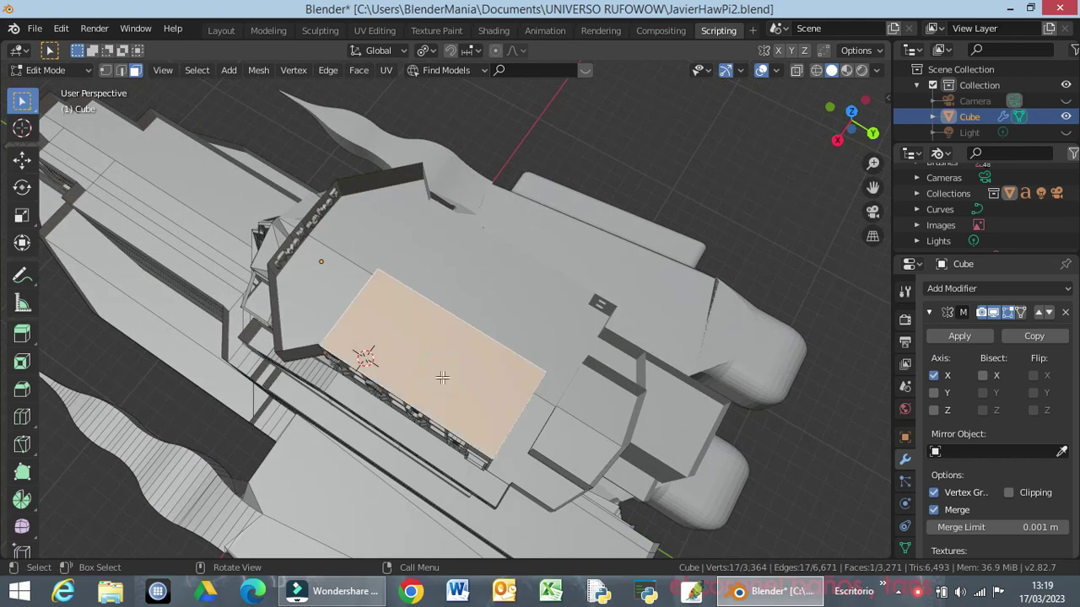
right_click(462, 383)
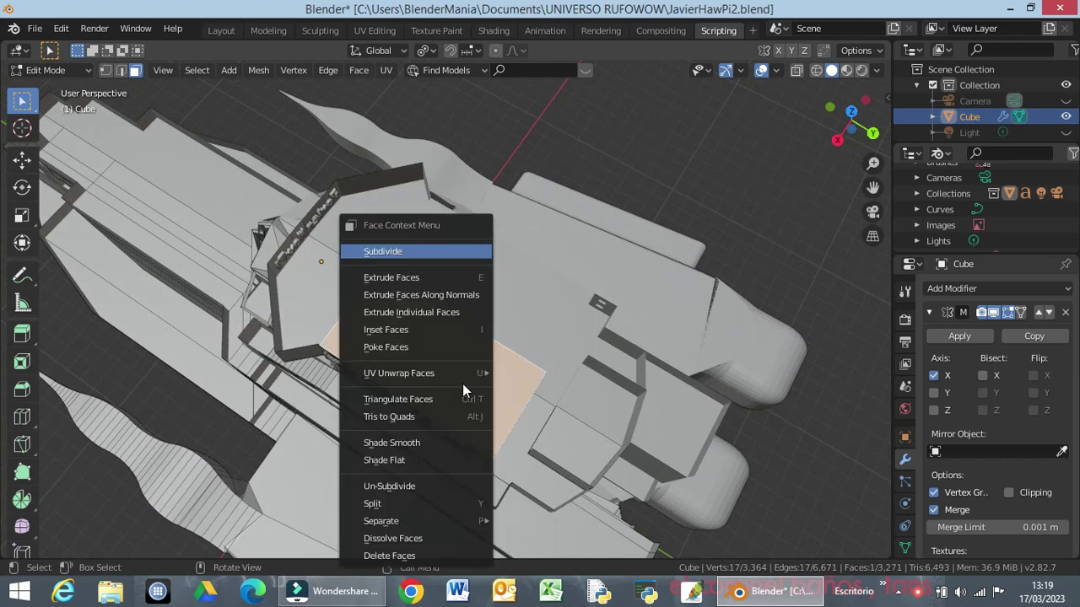
click(437, 254)
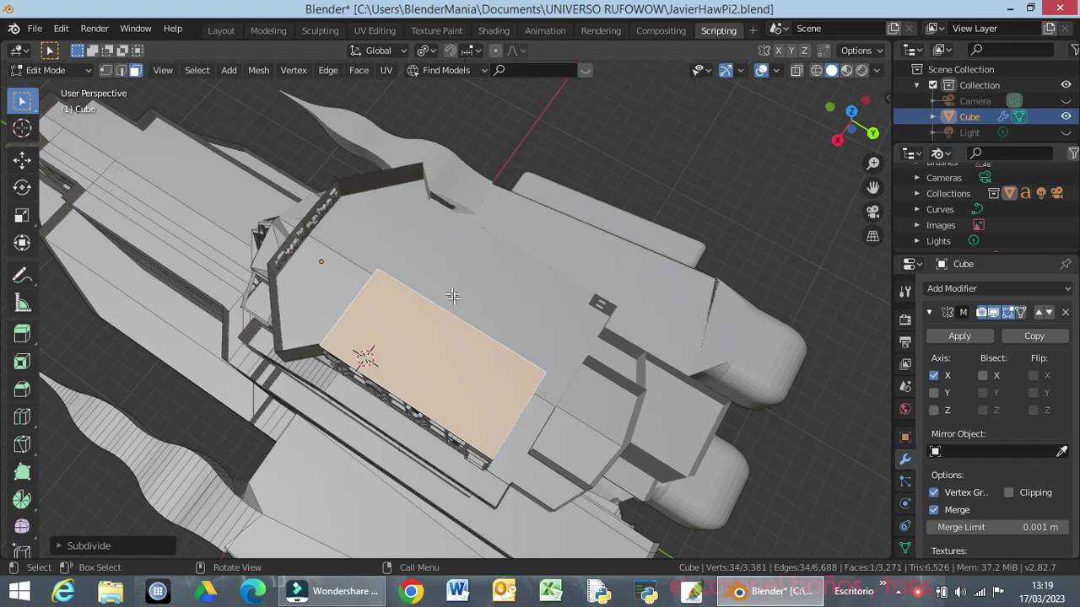
key(ctrl+z)
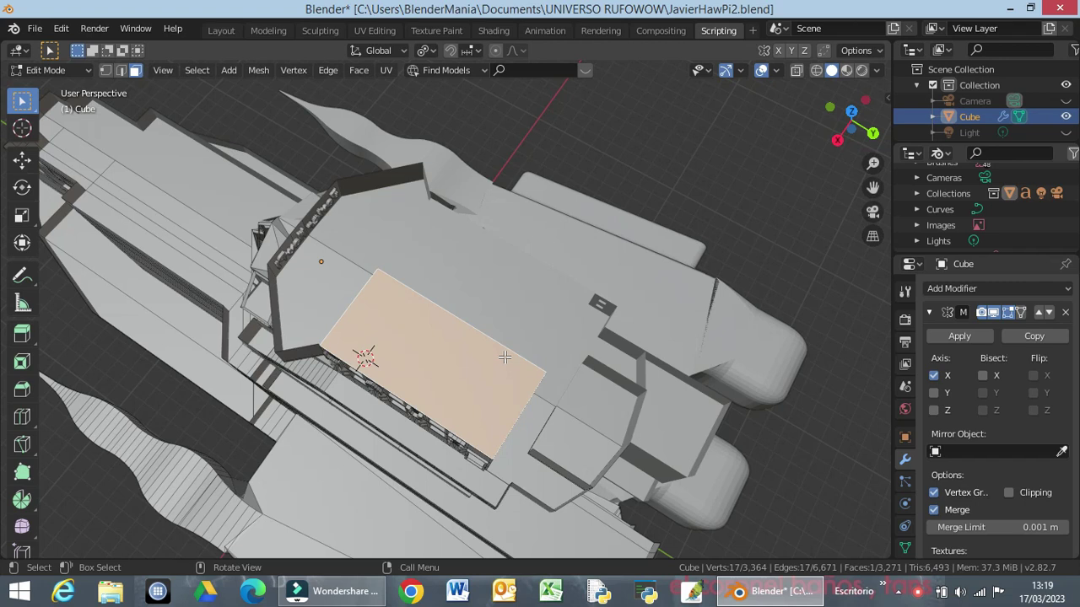
mouse_move(546, 376)
middle_down()
mouse_move(469, 319)
mouse_move(453, 270)
middle_up()
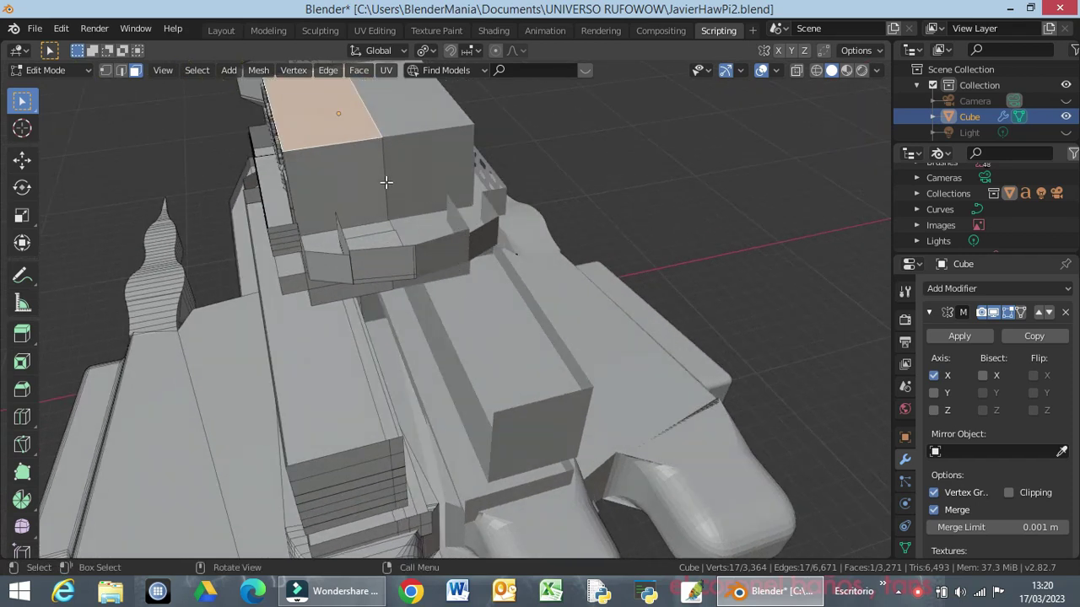
key(shift+alt+z)
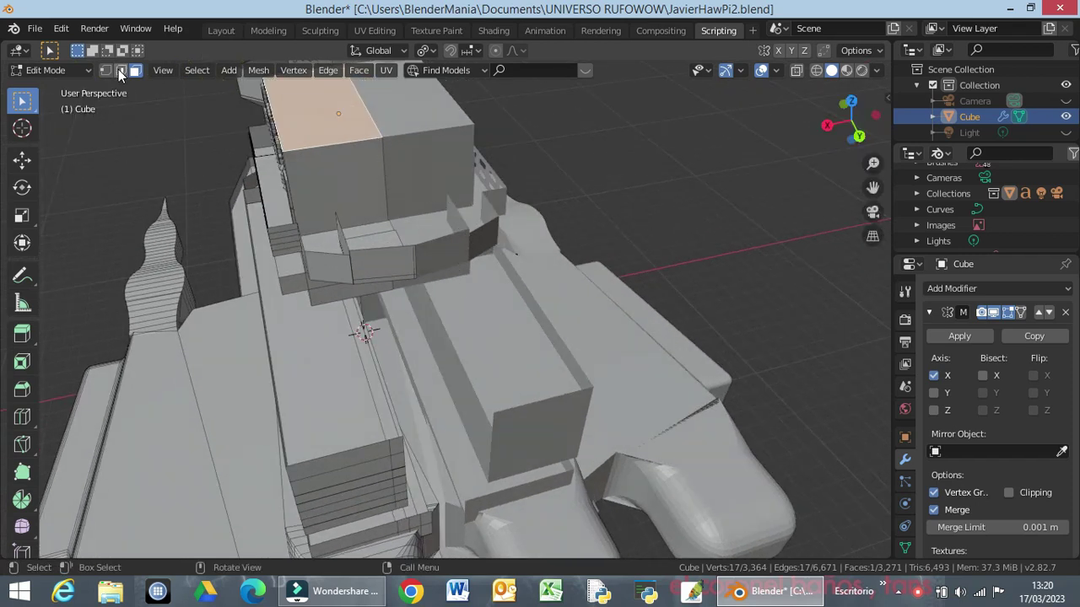
click(121, 71)
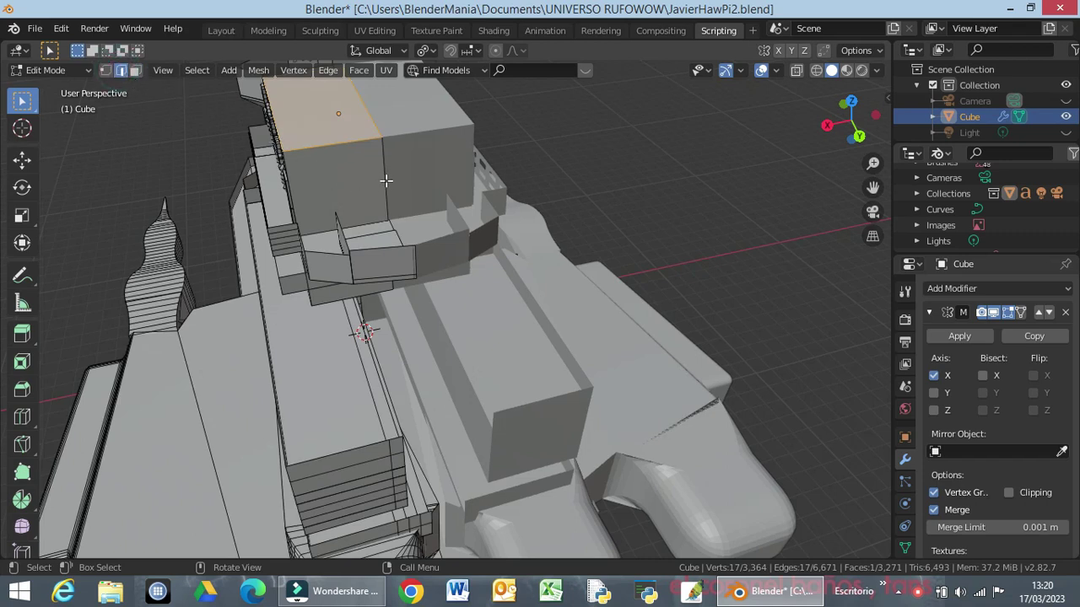
click(384, 180)
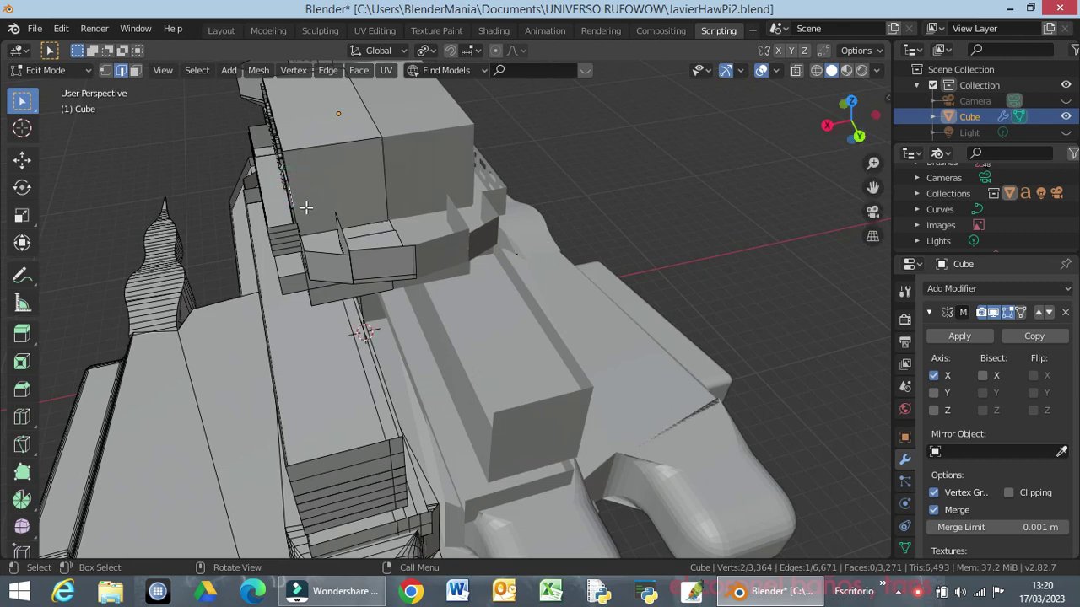
middle_drag(313, 202, 337, 199)
scroll(339, 173, down, 6)
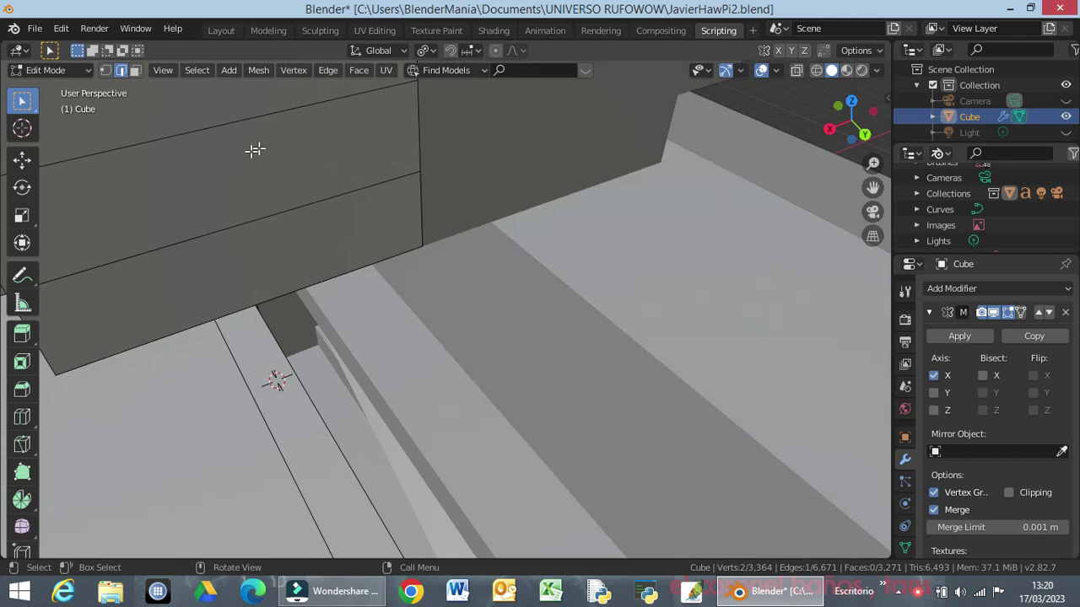
scroll(232, 188, up, 2)
scroll(267, 214, up, 5)
middle_drag(378, 275, 357, 296)
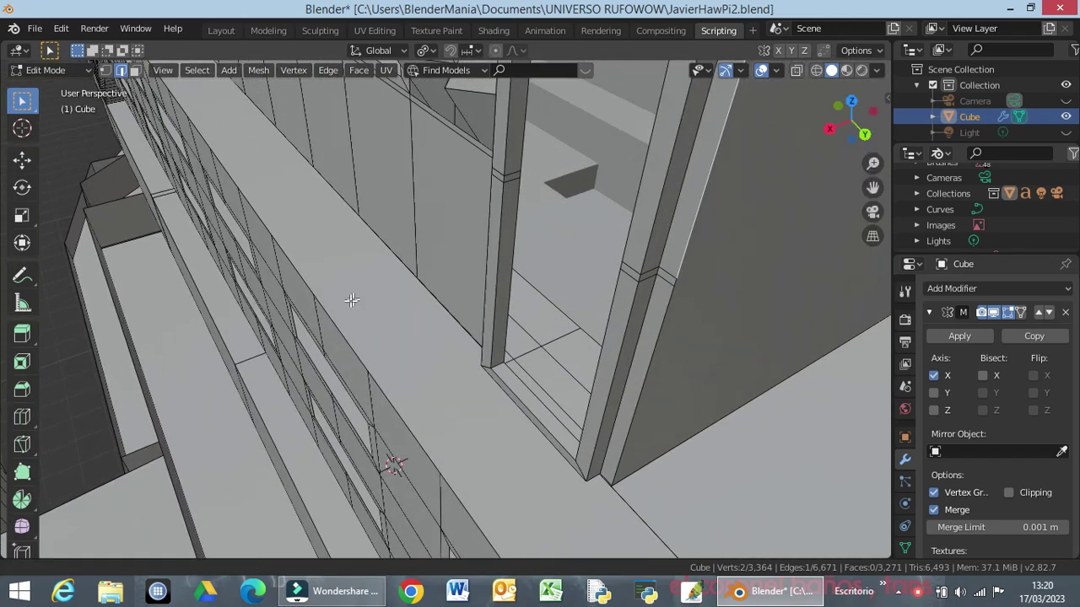
scroll(357, 296, down, 8)
scroll(323, 333, down, 5)
mouse_move(337, 346)
middle_down()
mouse_move(350, 357)
mouse_move(341, 341)
mouse_move(358, 226)
middle_up()
scroll(341, 341, up, 2)
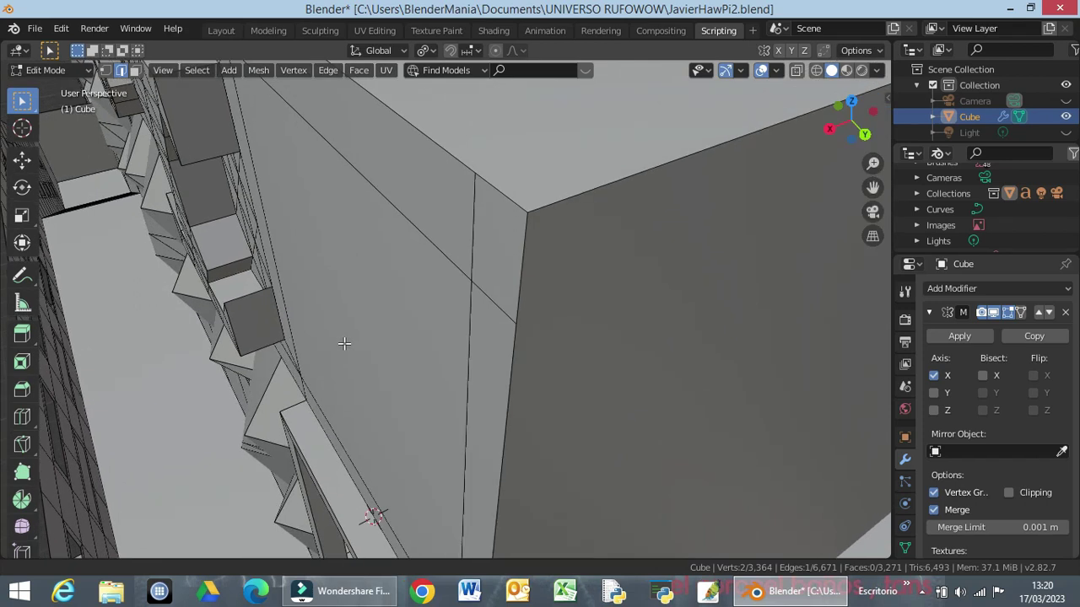
click(502, 229)
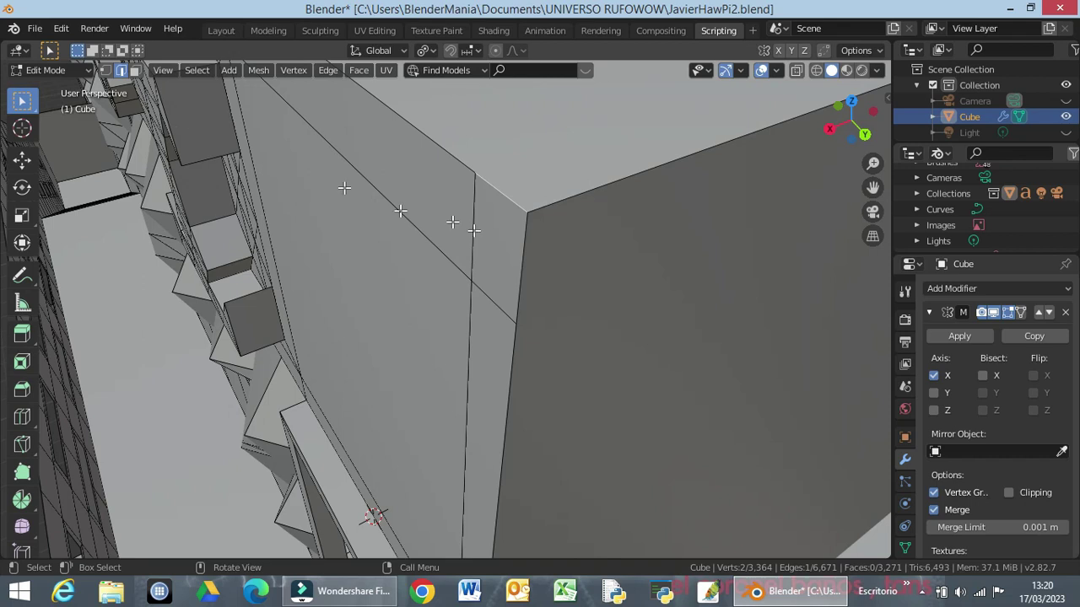
click(516, 220)
key(3)
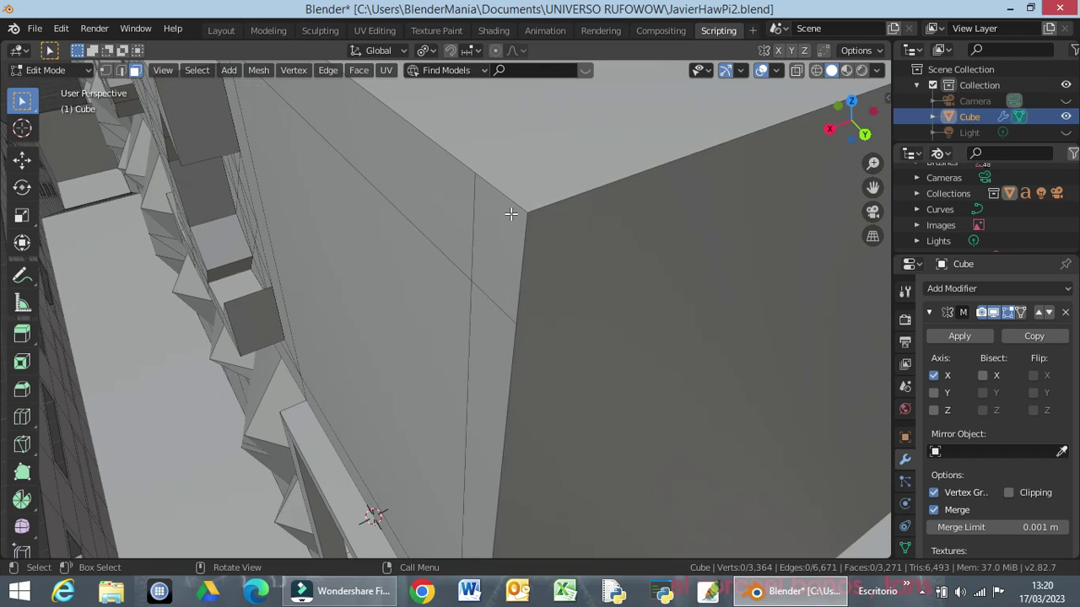
Step: Subdivide the narrow wall-corner face into four and select one of the new faces
click(506, 212)
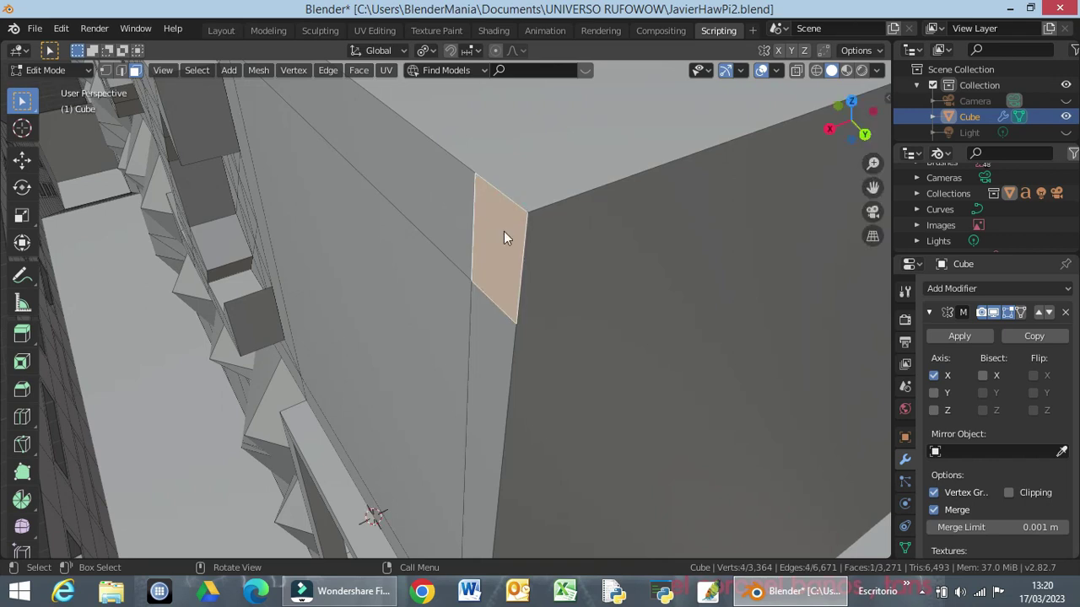
right_click(504, 231)
click(492, 232)
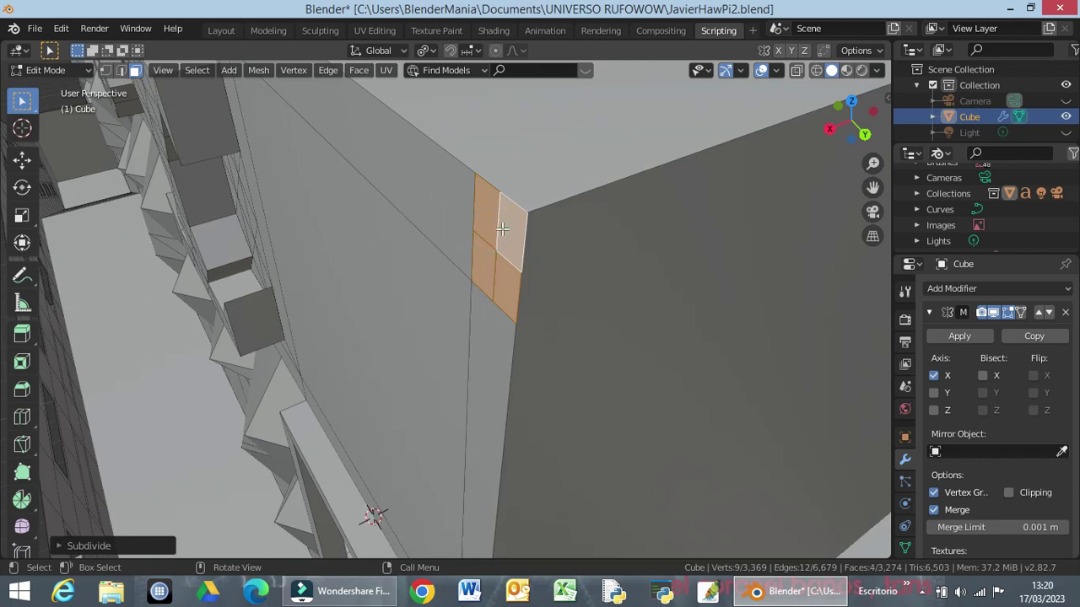
click(508, 231)
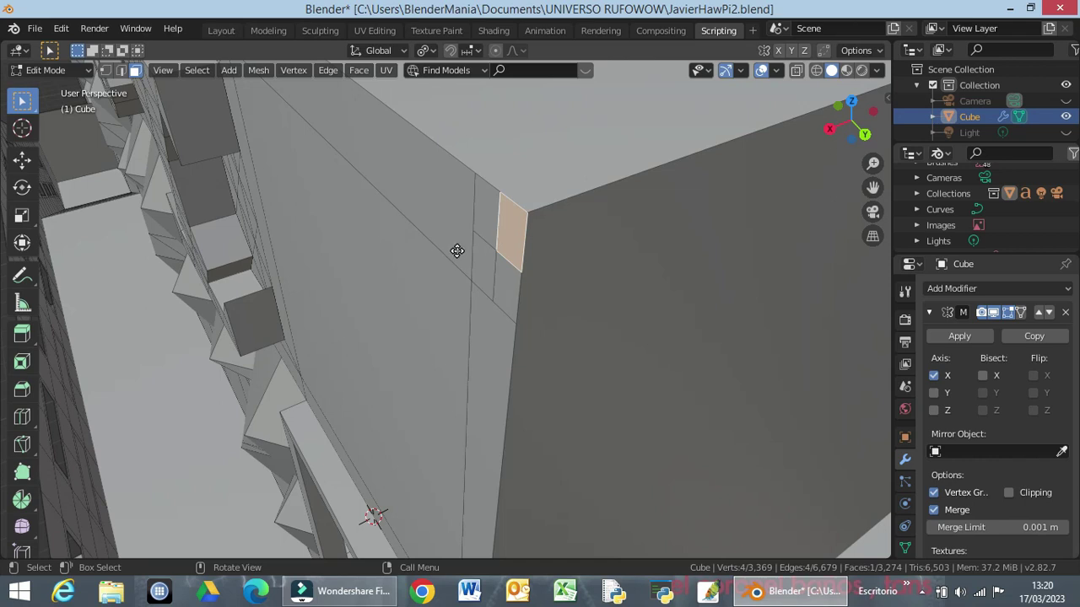
Step: Try extruding the corner face, cancelling the too-long 1 and 0.5 extrusions
key(e)
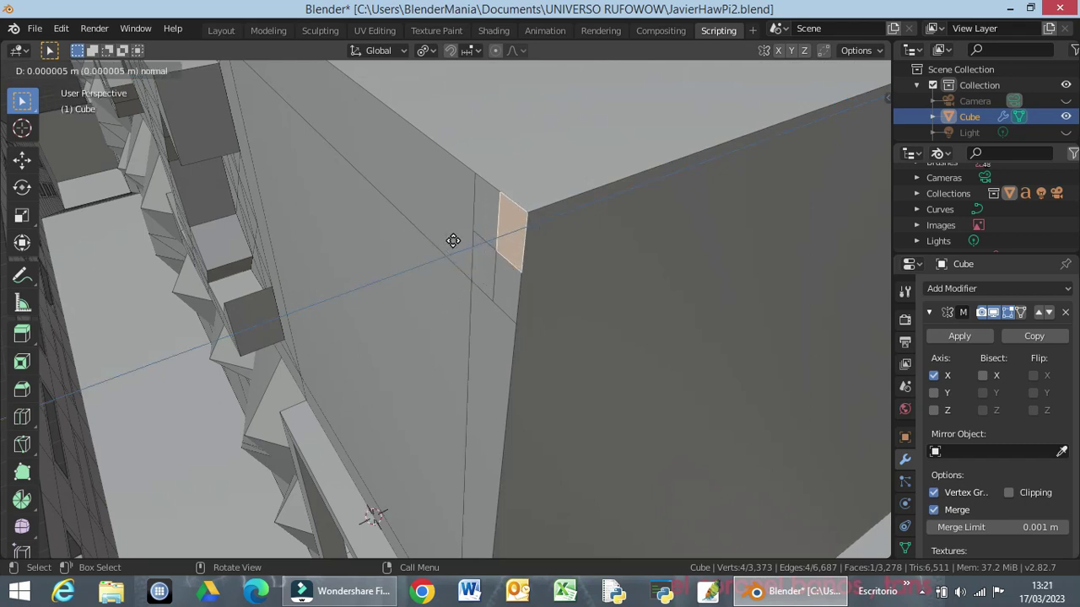
click(453, 241)
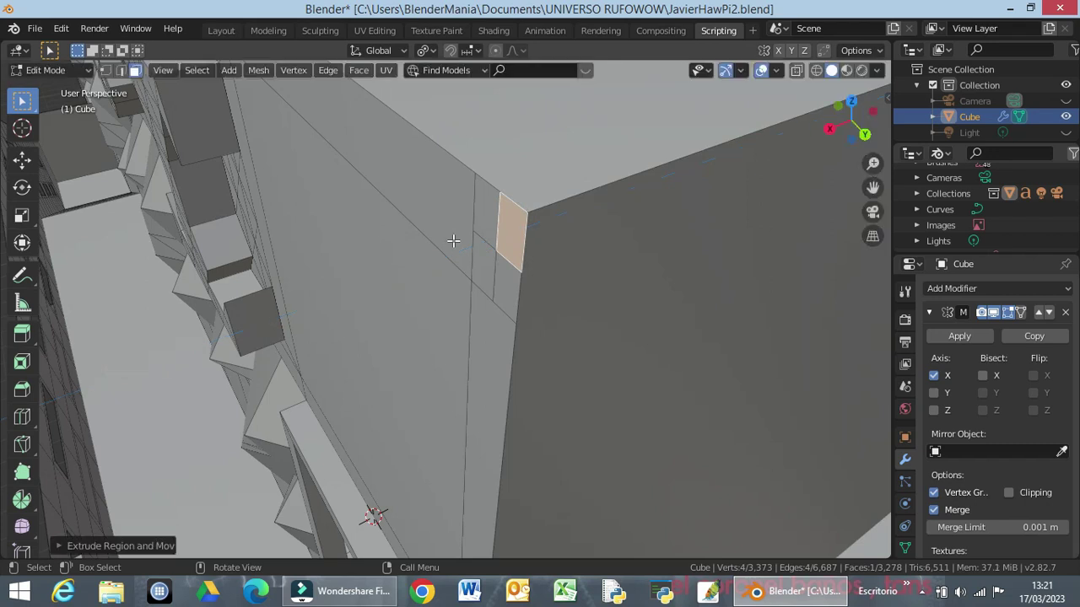
text(e)
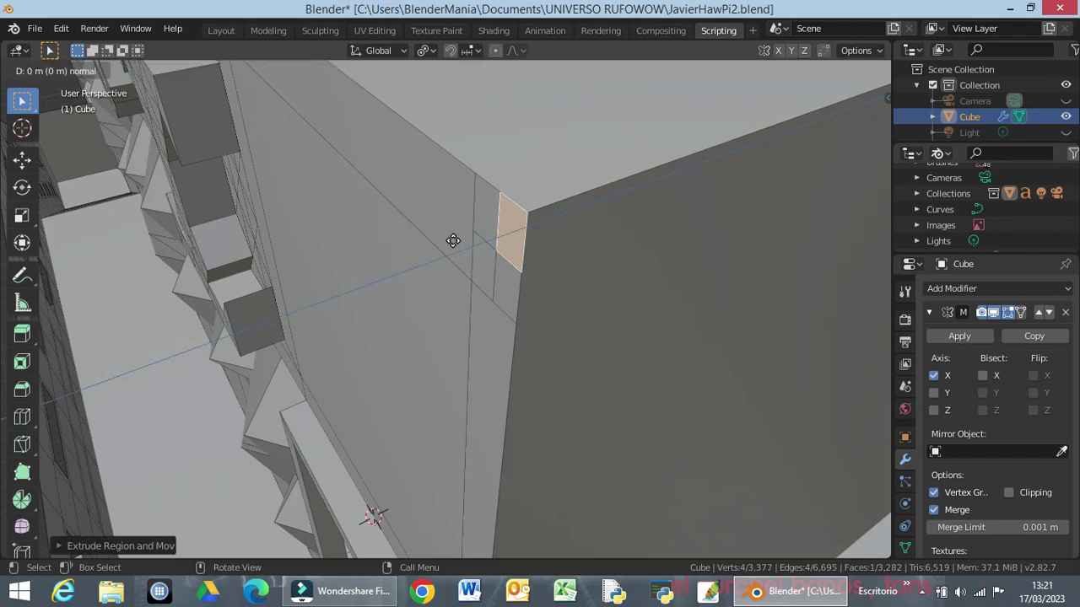
text(1)
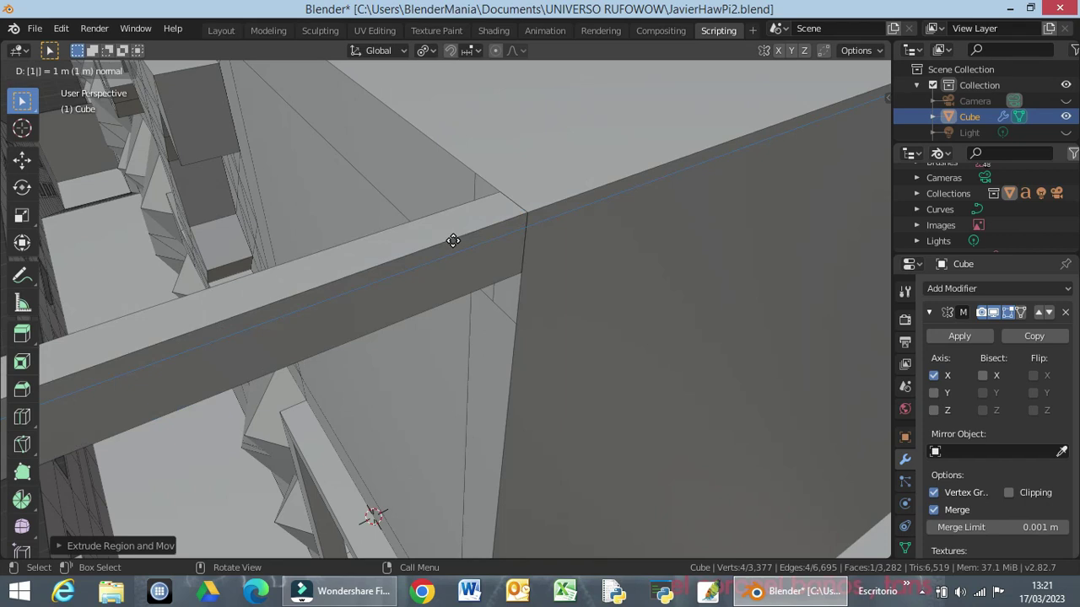
key(Escape)
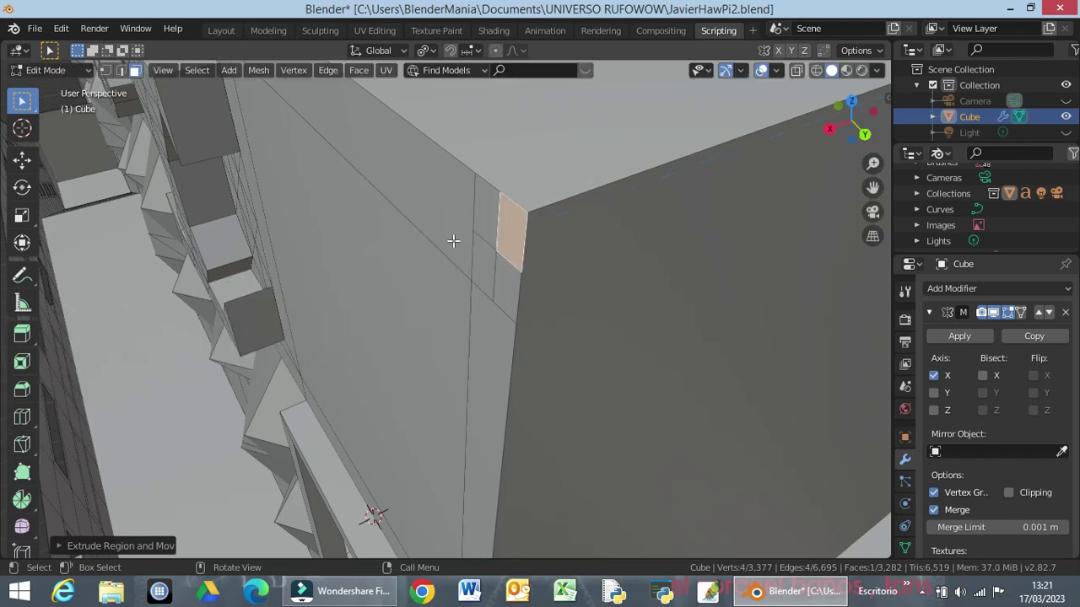
text(e)
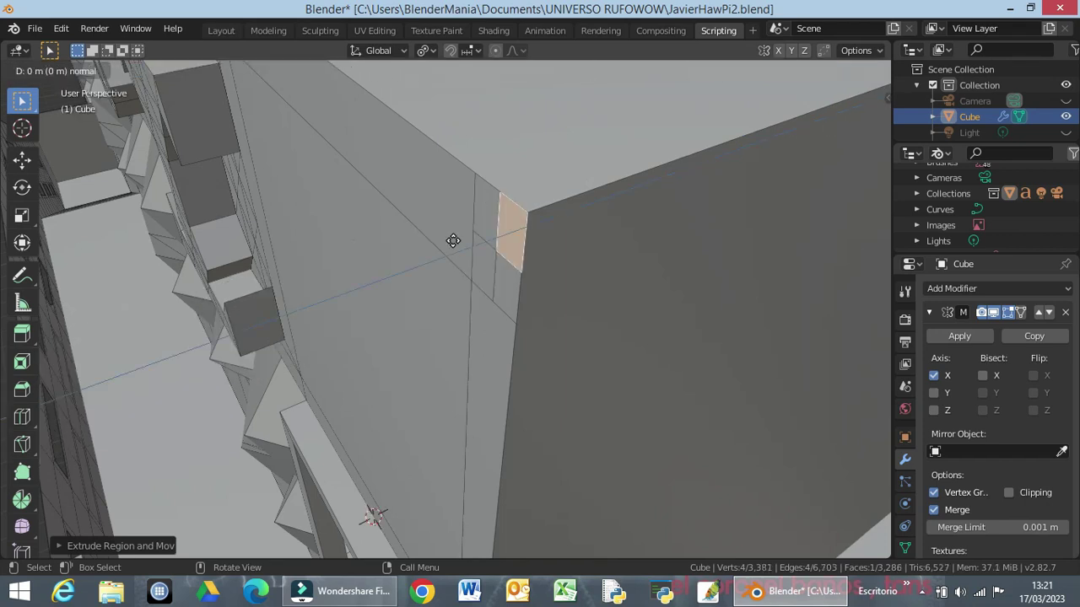
text(.5)
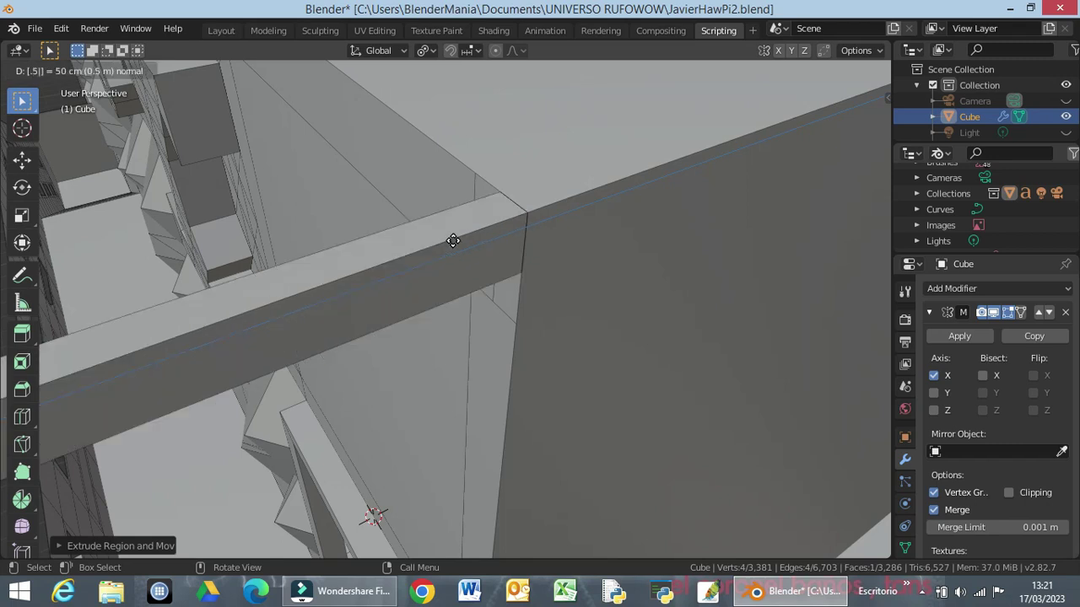
key(Escape)
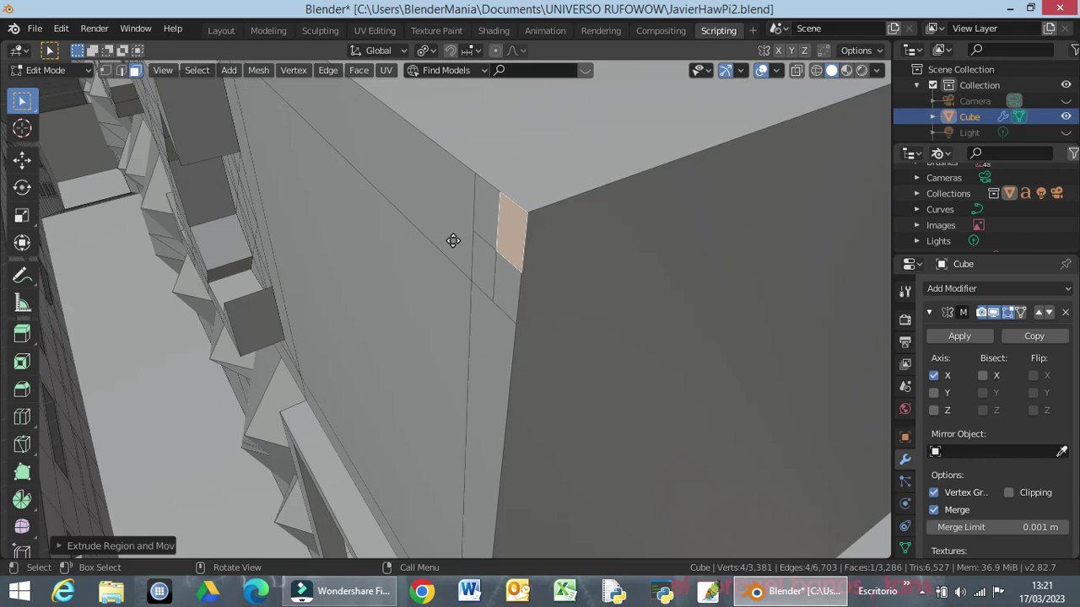
Step: Extrude the corner face 0.05, then a further 0.03, and select the block's top face
key(e)
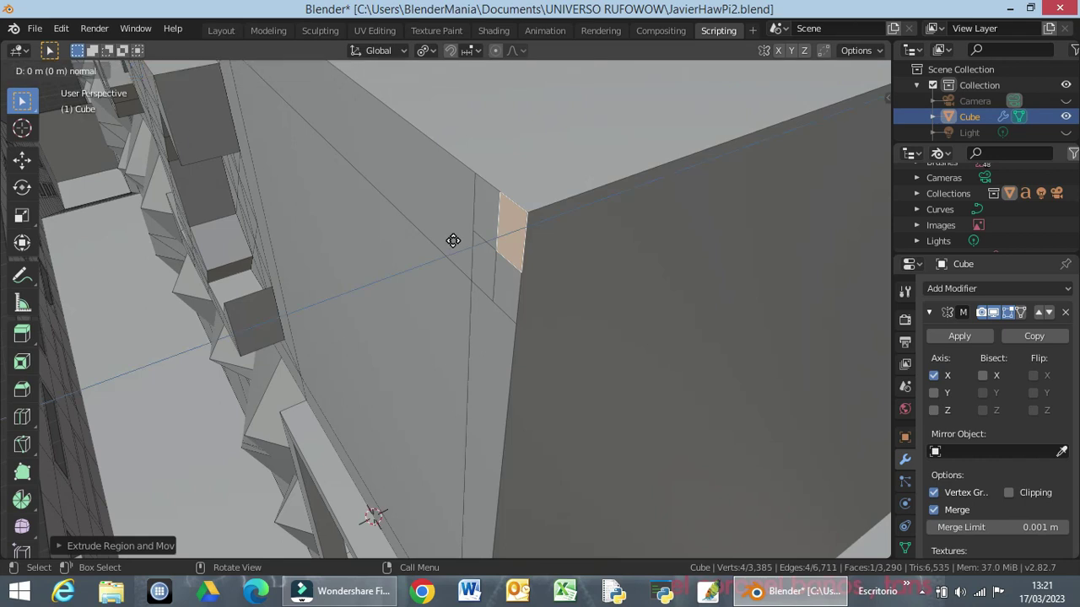
text(.05)
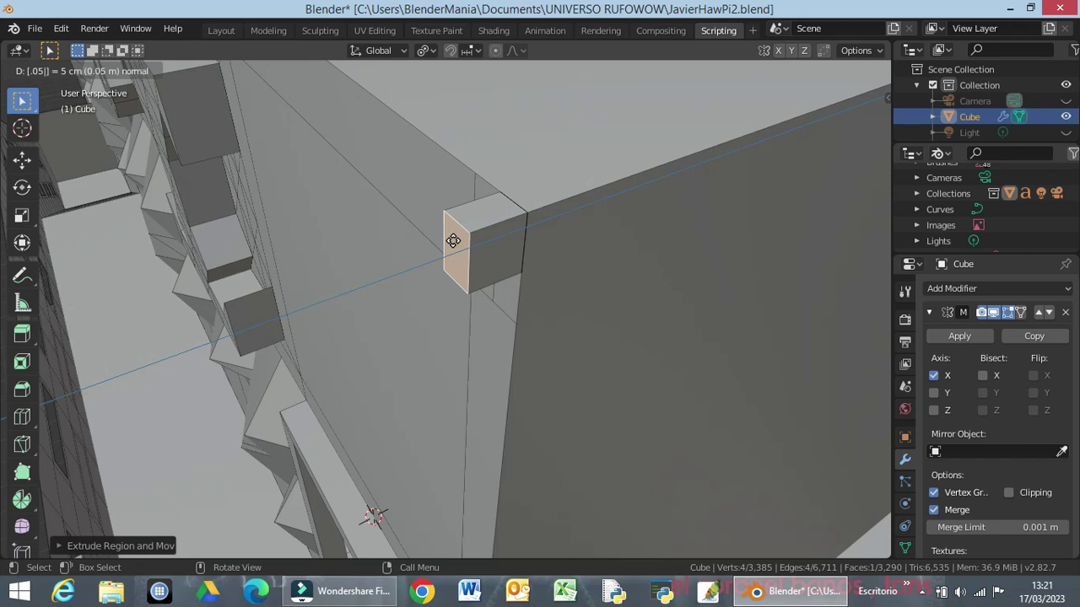
key(Return)
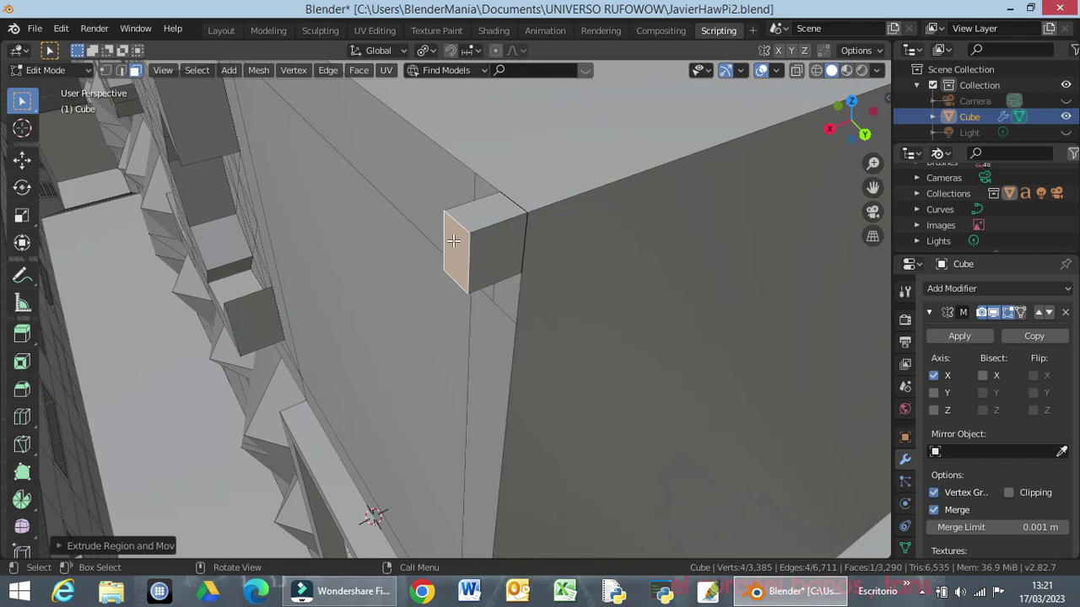
key(e)
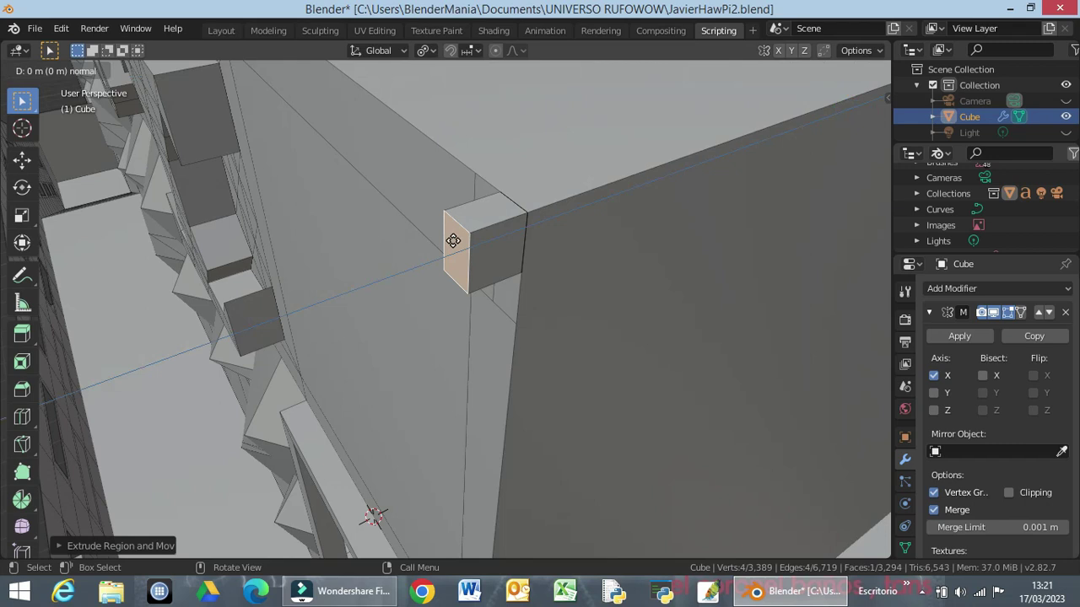
text(.03)
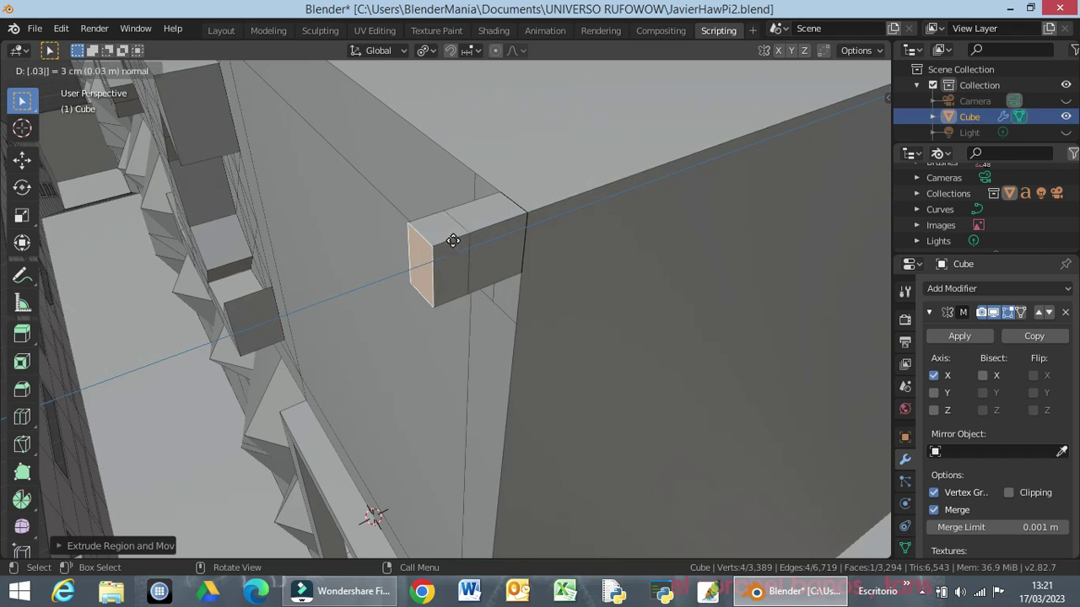
key(Return)
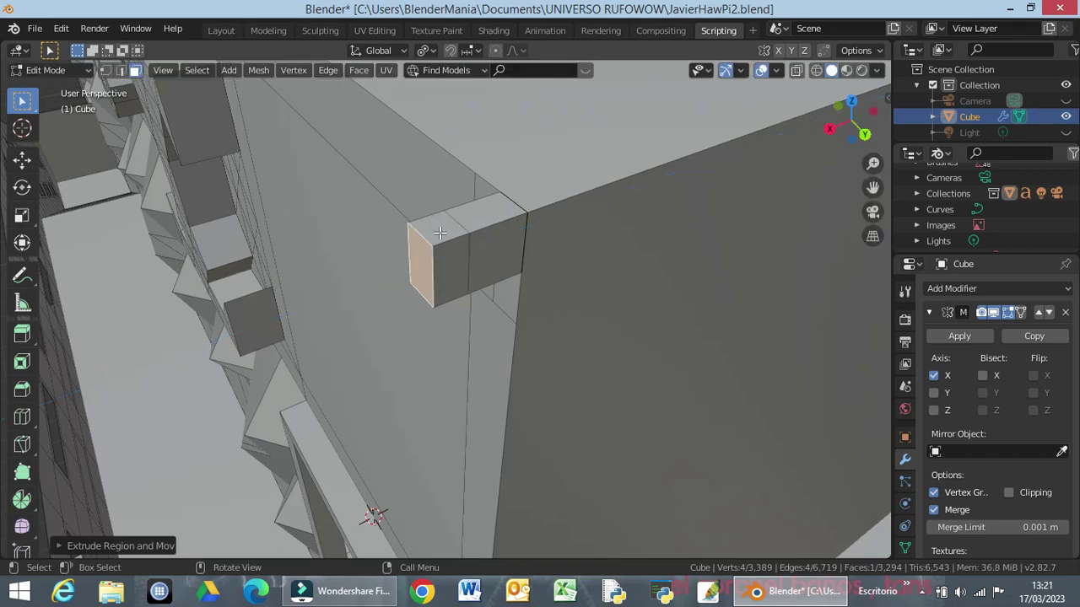
click(441, 229)
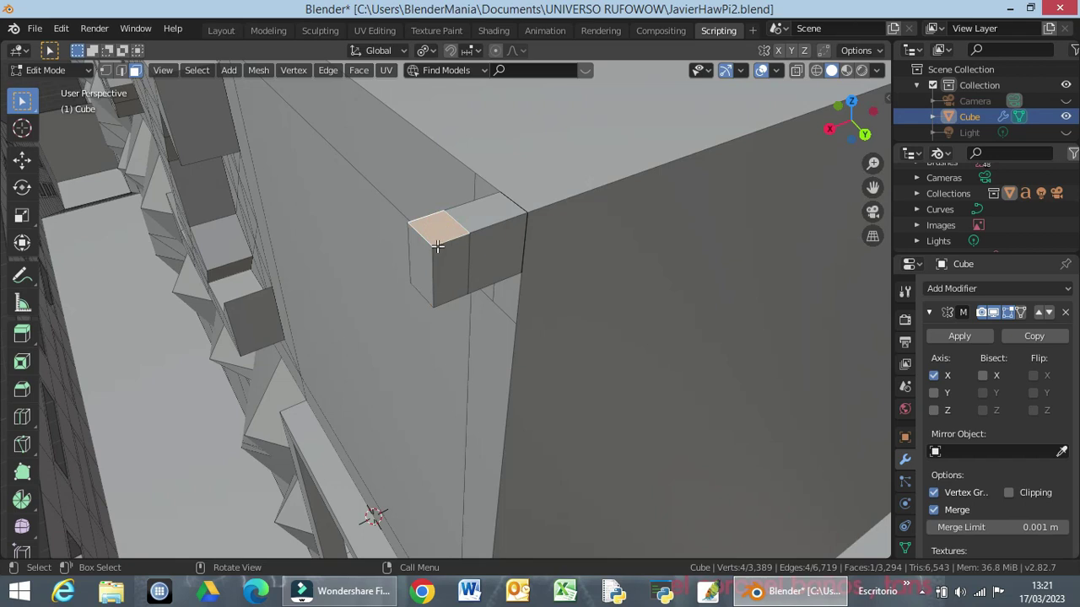
Step: Switch to the back view and zoom in toward the hull's upper back corner
key(KP_3)
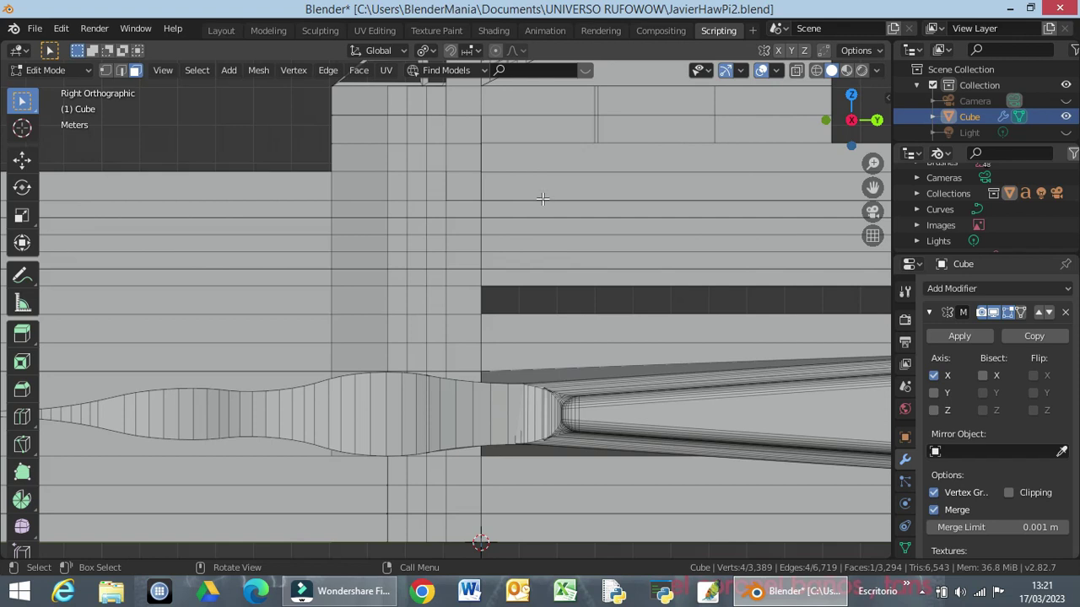
key(ctrl+KP_1)
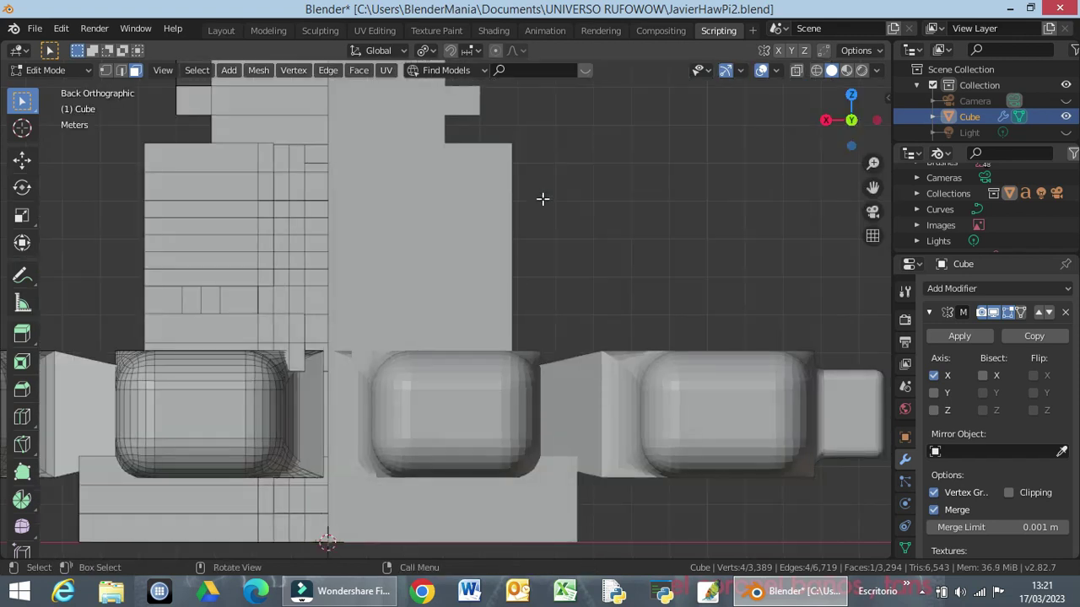
shift+middle_drag(320, 223, 442, 557)
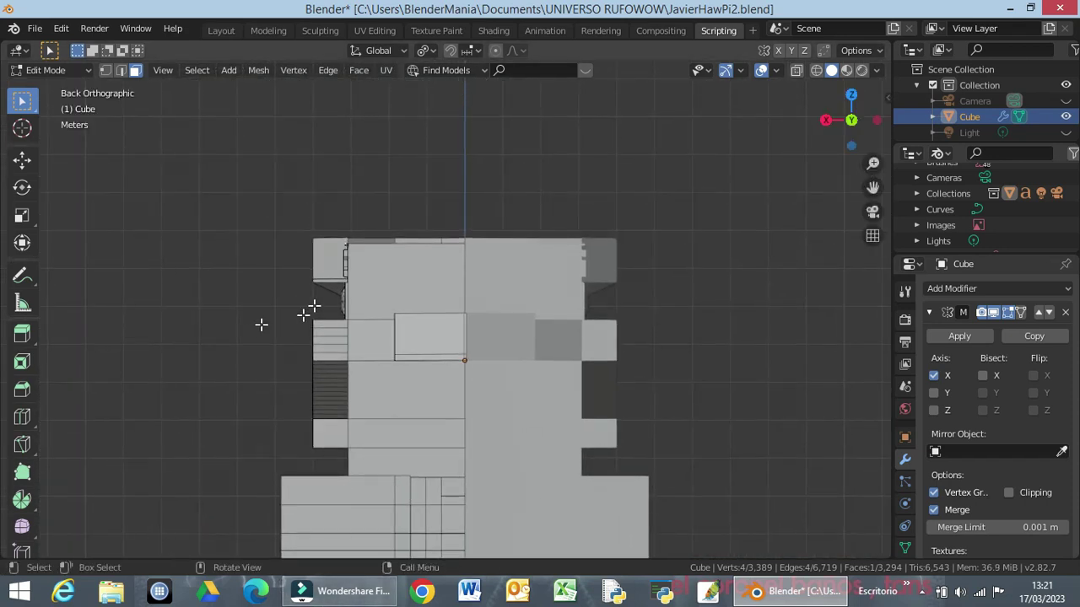
scroll(349, 239, up, 4)
scroll(315, 246, up, 1)
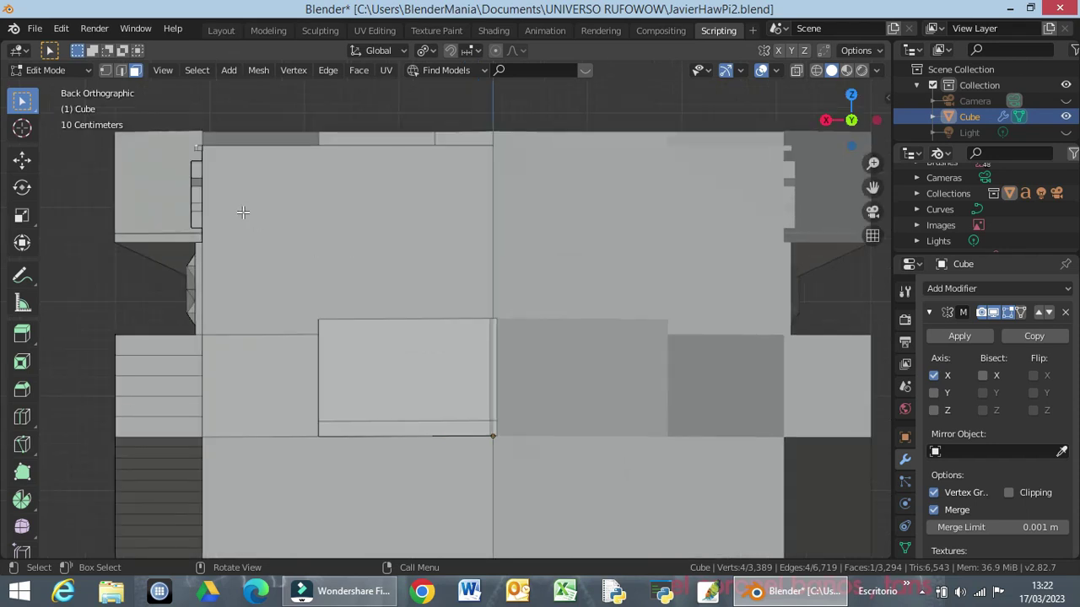
scroll(243, 213, up, 2)
mouse_move(335, 267)
shift+middle_down()
mouse_move(523, 394)
mouse_move(582, 409)
shift+middle_up()
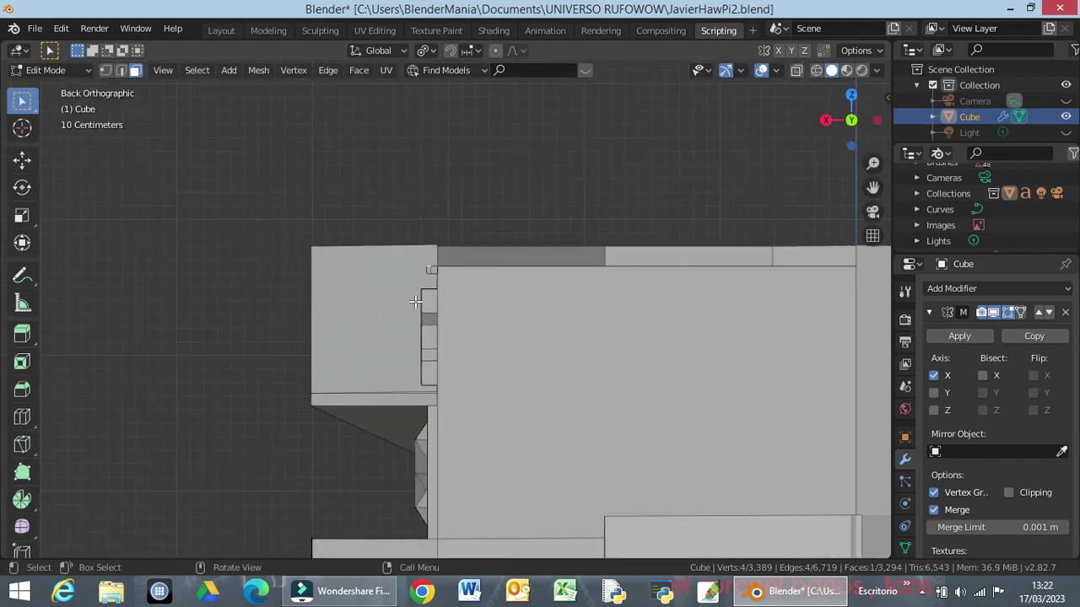
scroll(419, 302, up, 5)
Step: Extrude the small square face upward along its local Z axis
ctrl+middle_drag(583, 222, 593, 482)
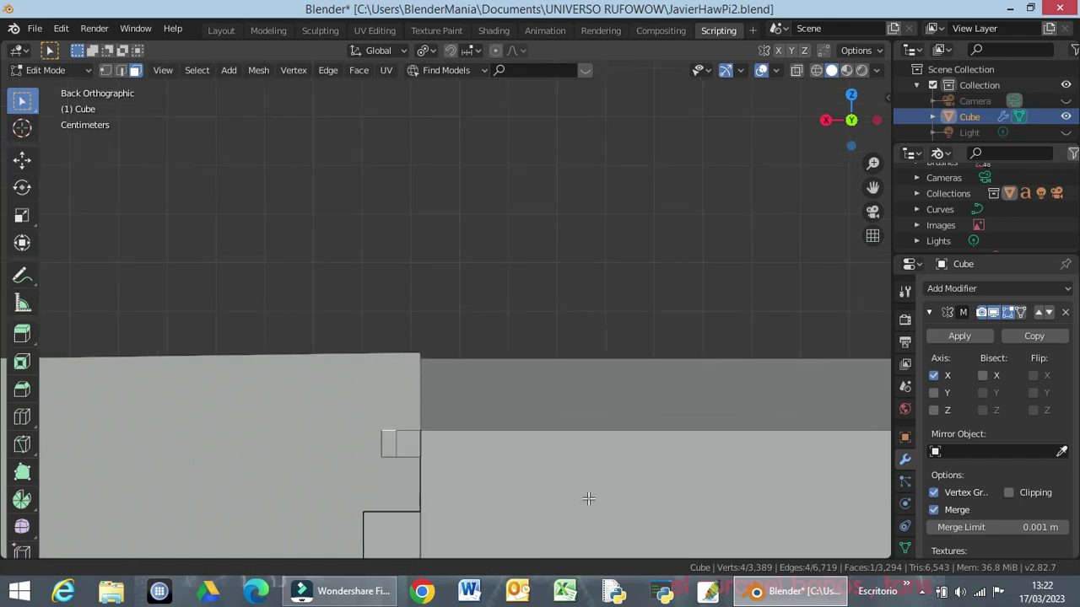
key(e)
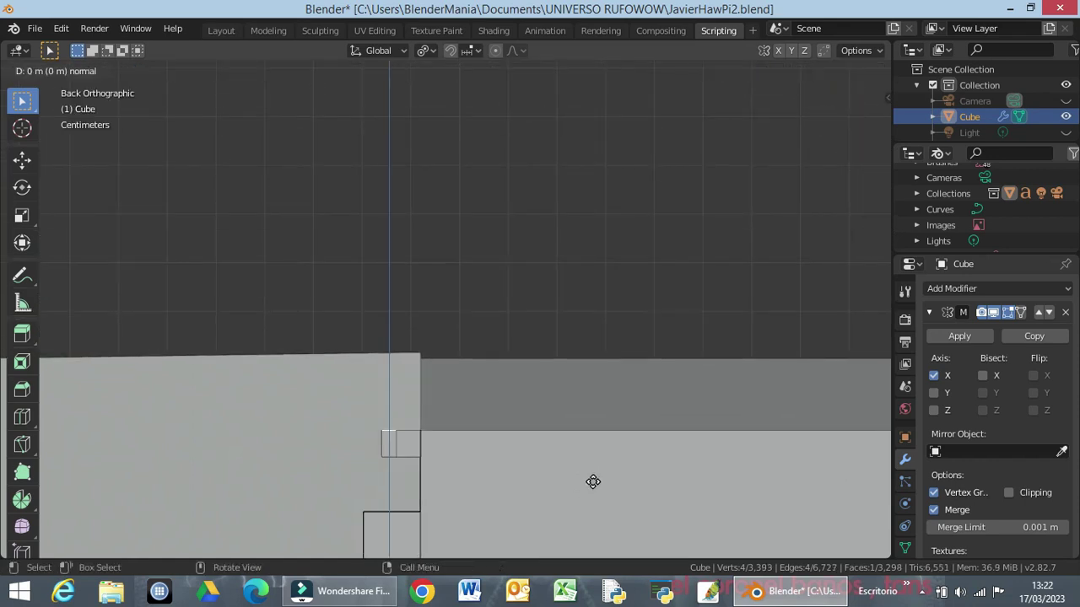
key(z)
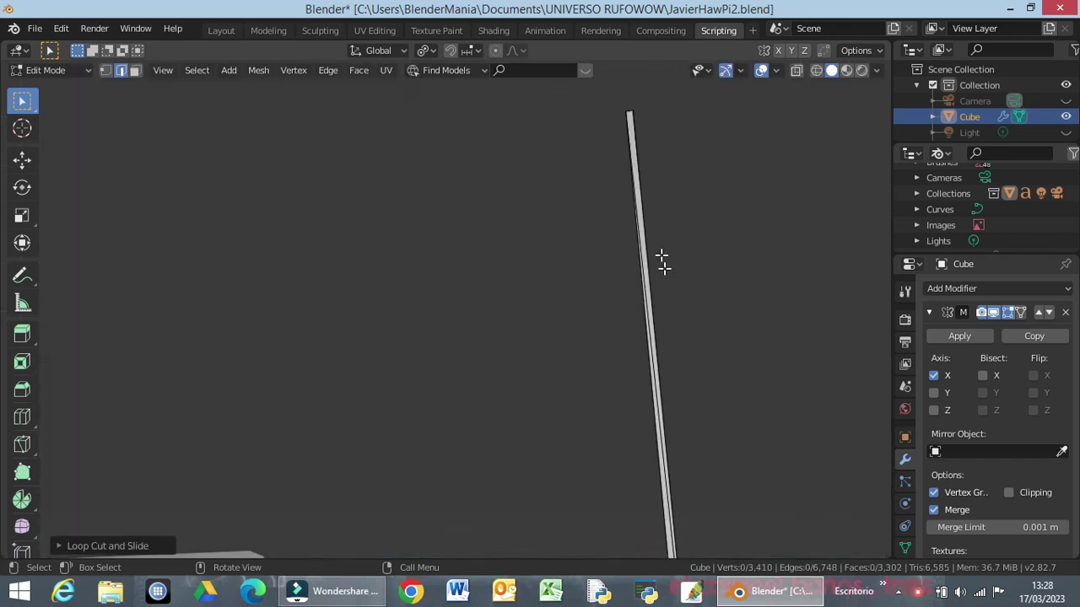
mouse_move(657, 244)
shift+middle_down()
mouse_move(607, 113)
mouse_move(498, 130)
mouse_move(540, 323)
mouse_move(579, 407)
shift+middle_up()
mouse_move(557, 363)
middle_down()
mouse_move(535, 482)
mouse_move(556, 426)
mouse_move(559, 369)
mouse_move(582, 405)
middle_up()
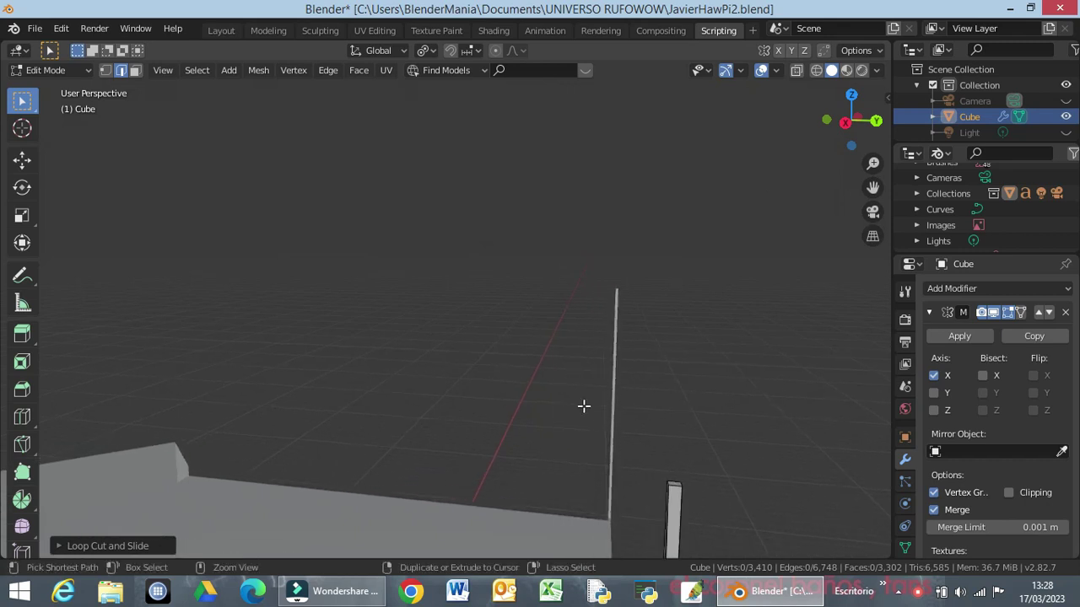
mouse_move(641, 458)
shift+middle_down()
mouse_move(568, 343)
mouse_move(582, 390)
mouse_move(578, 380)
shift+middle_up()
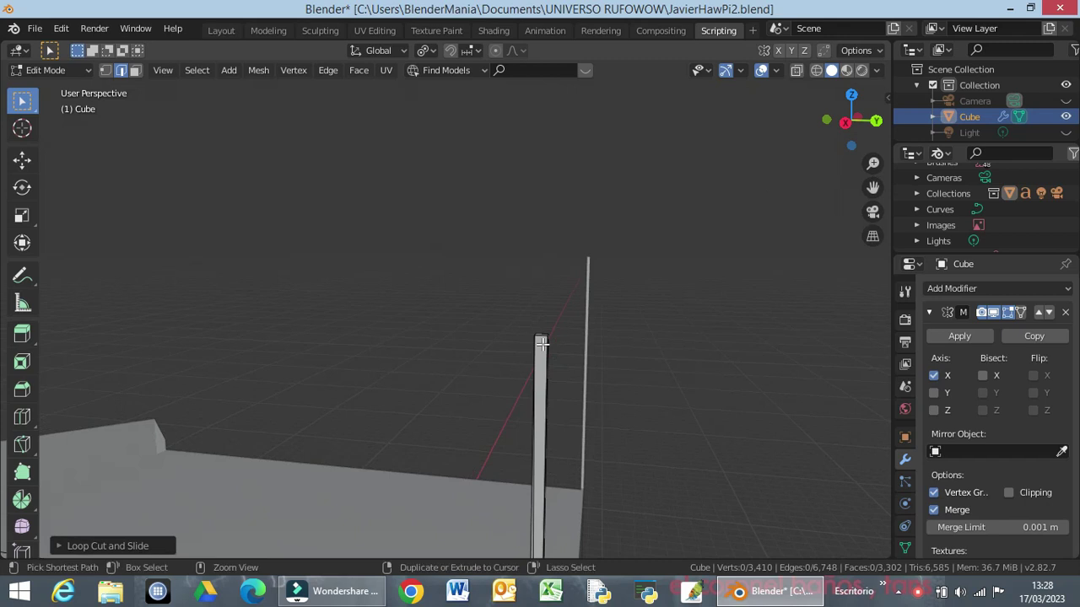
mouse_move(541, 340)
shift+middle_down()
mouse_move(549, 313)
mouse_move(666, 367)
shift+middle_up()
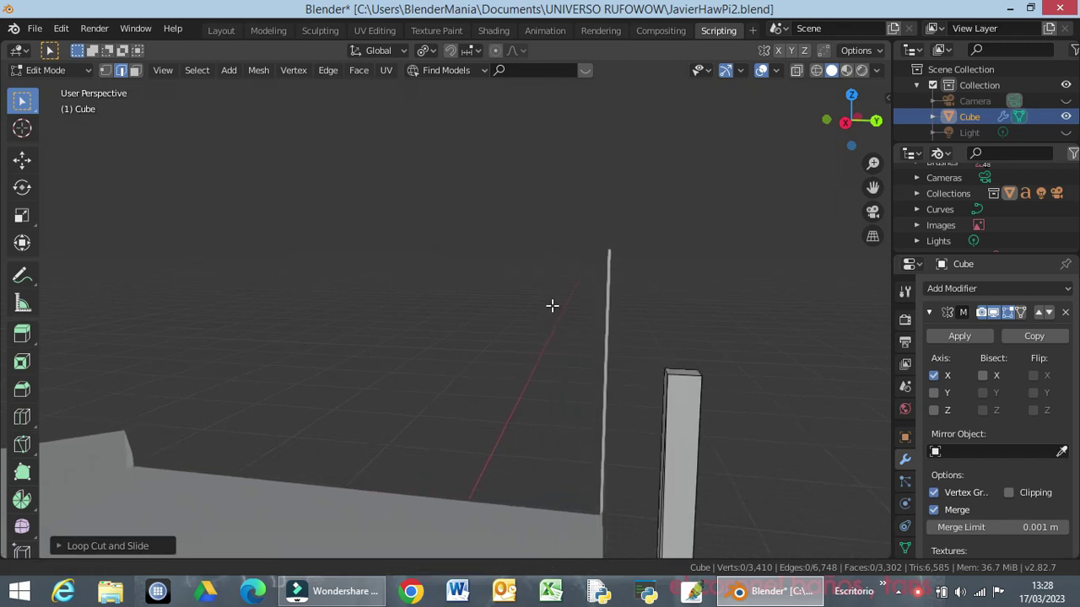
click(683, 372)
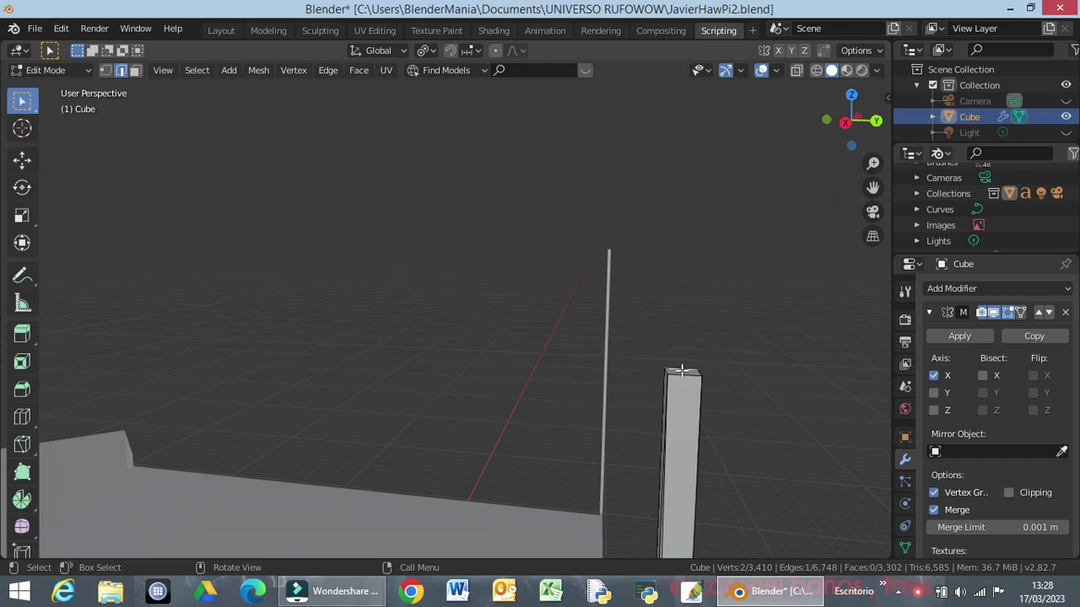
middle_drag(682, 372, 670, 380)
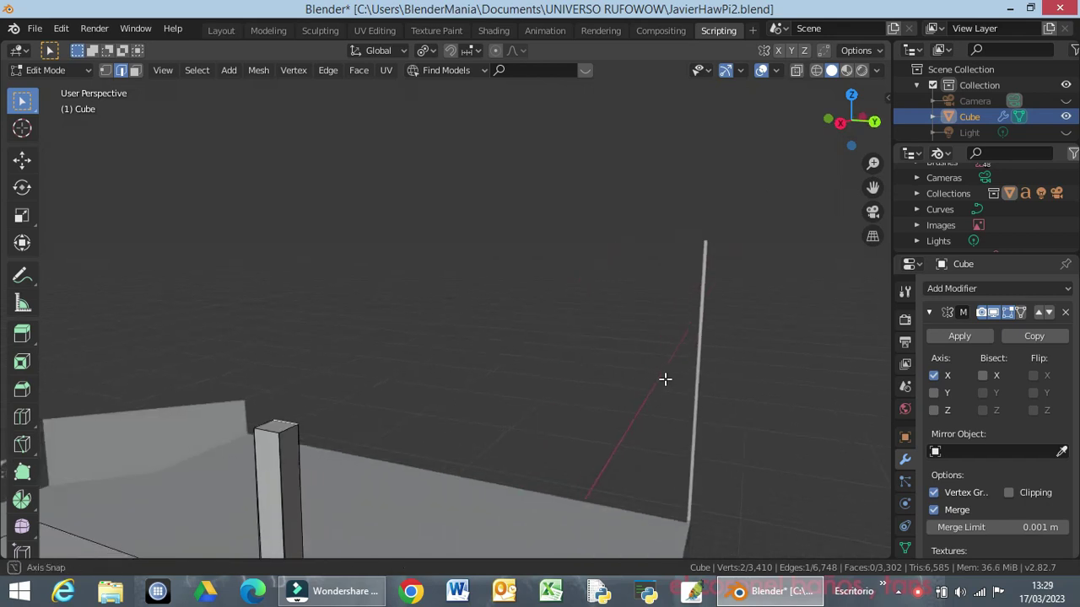
middle_drag(671, 379, 678, 371)
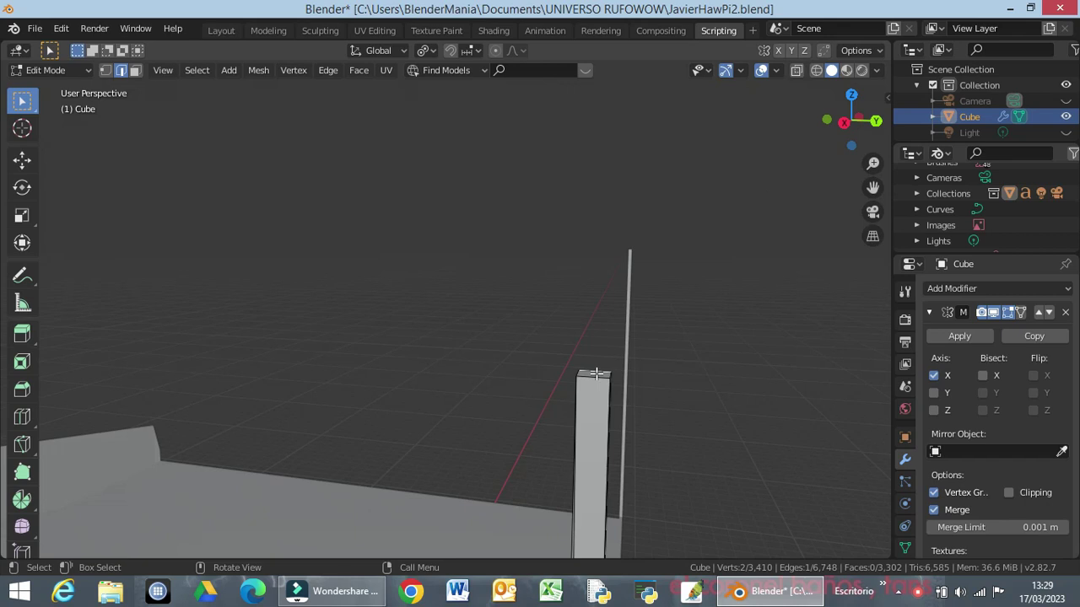
Step: Extrude the pole's top face straight up about 0.59 m so it rises above the roof
key(3)
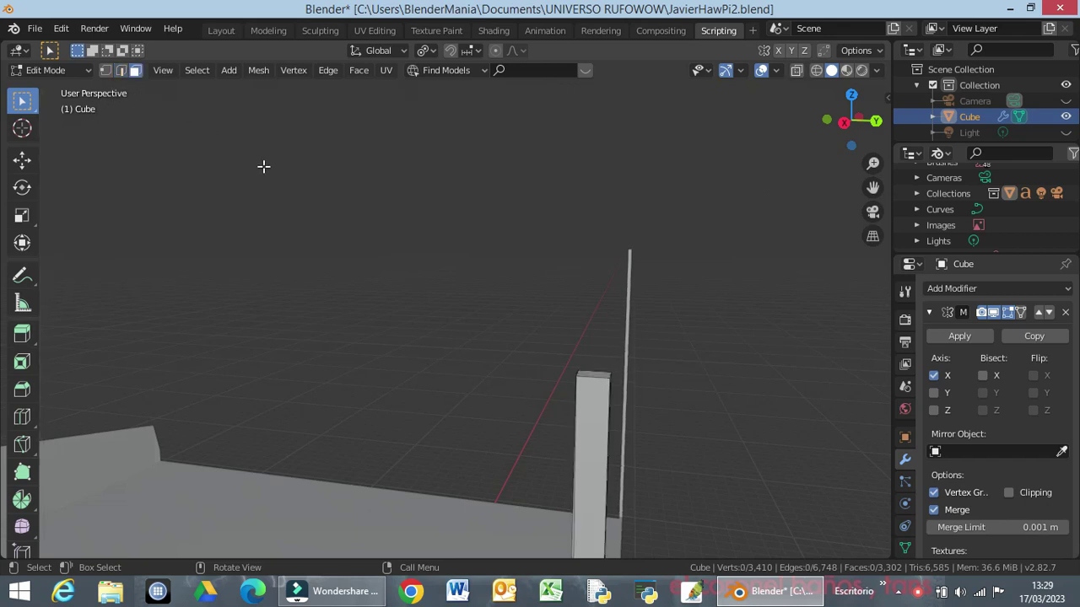
click(590, 375)
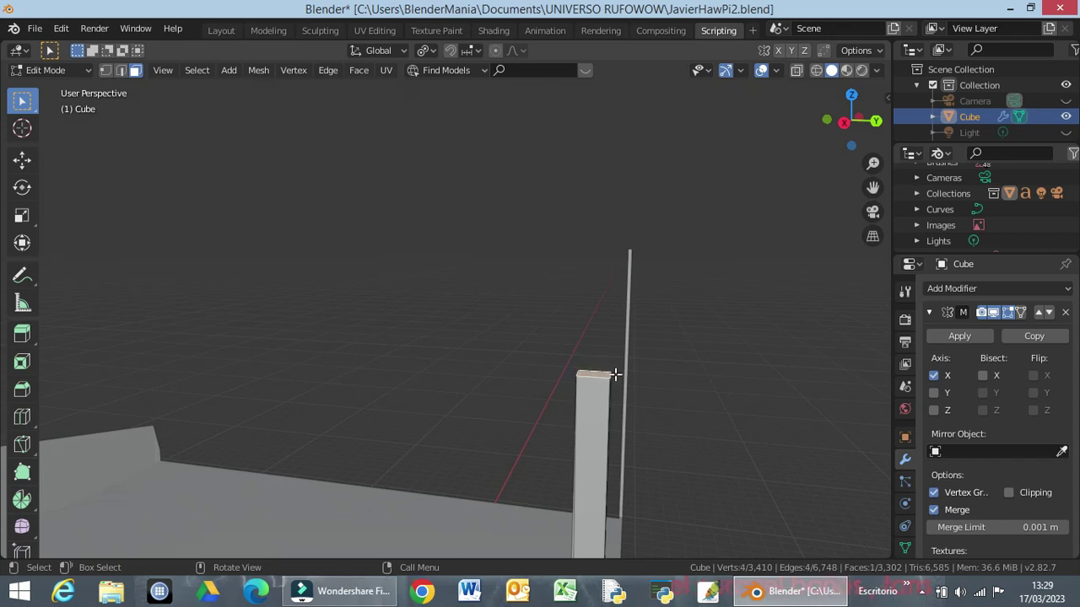
key(KP_3)
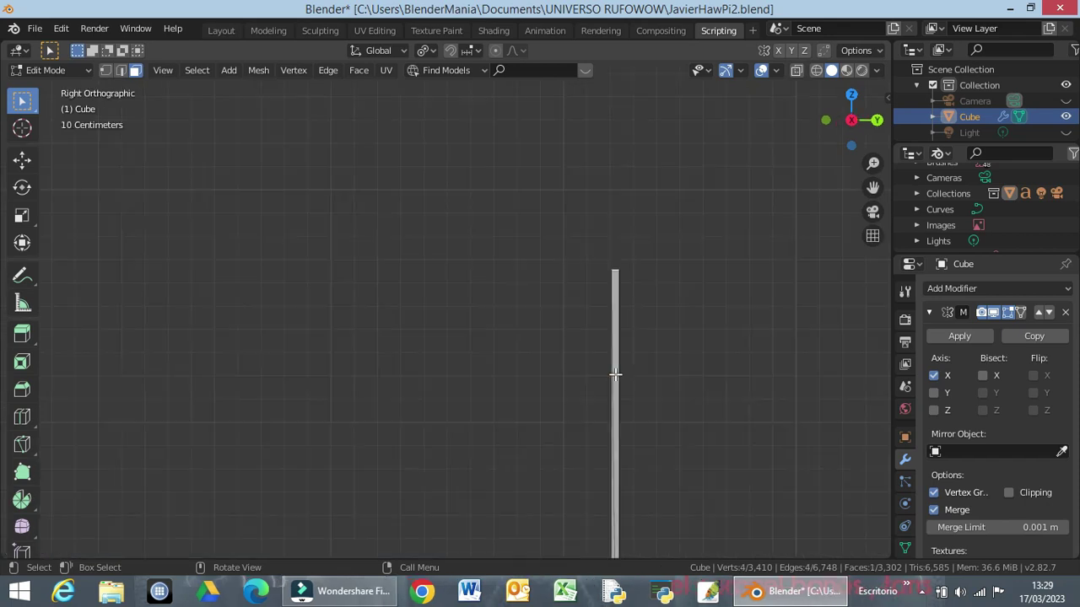
scroll(591, 371, down, 1)
scroll(582, 367, down, 3)
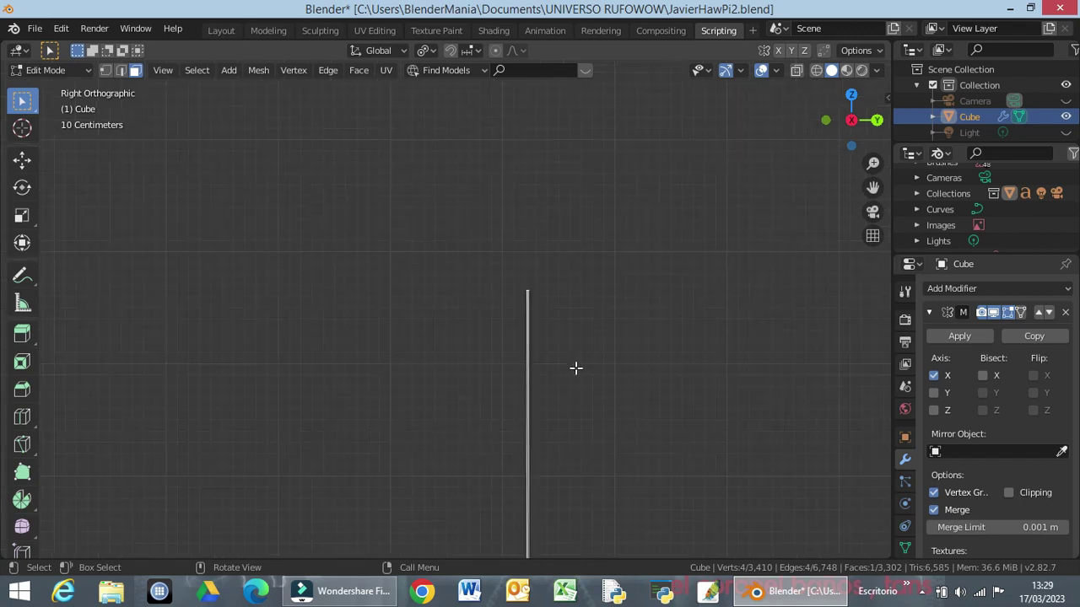
scroll(572, 364, down, 3)
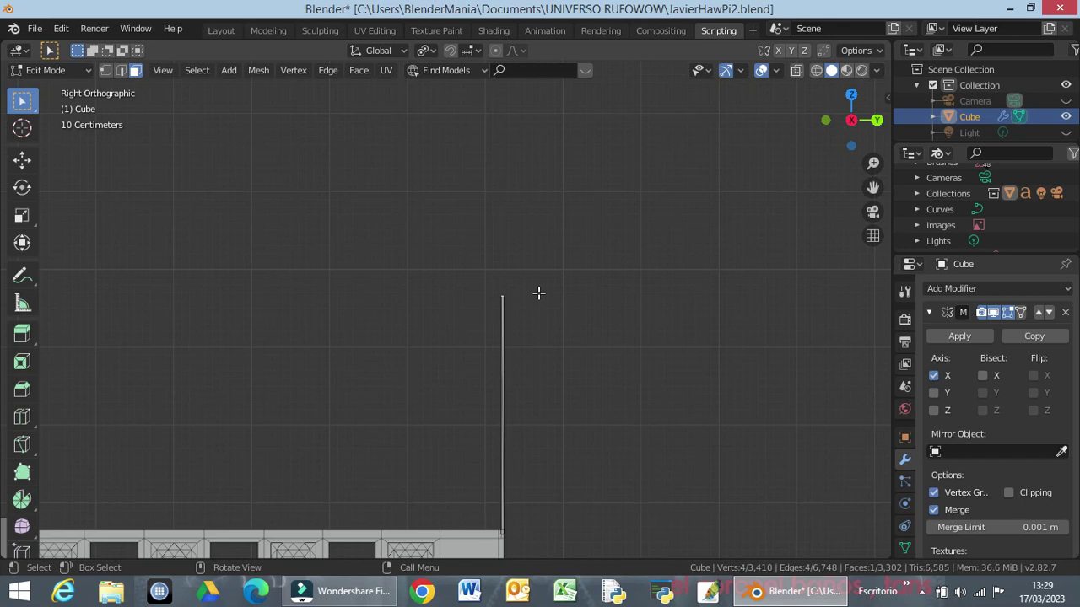
key(e)
key(z)
key(z)
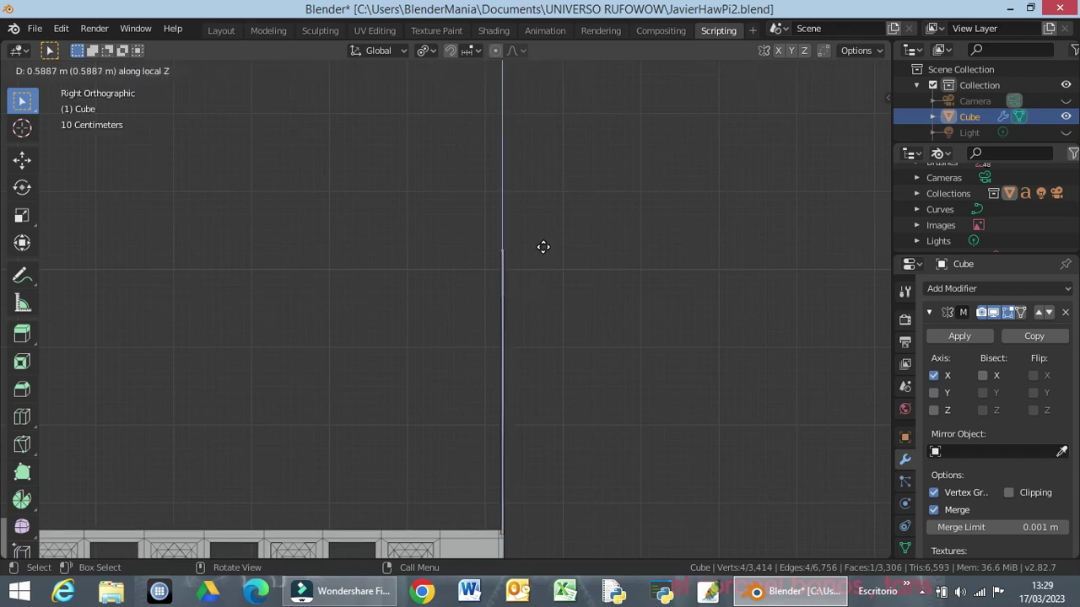
right_click(543, 248)
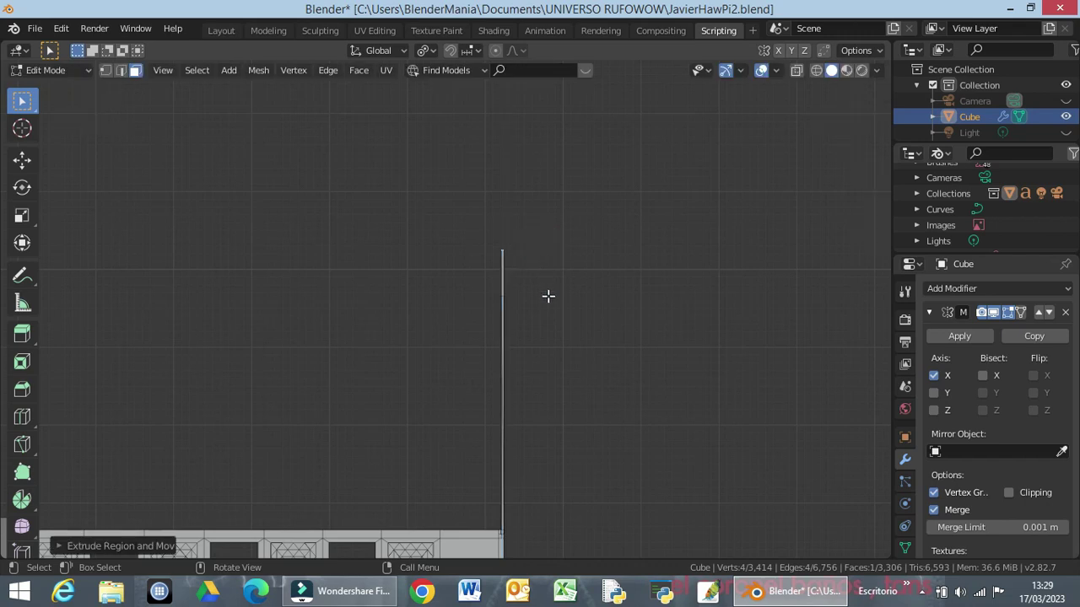
mouse_move(549, 296)
middle_down()
mouse_move(463, 342)
mouse_move(393, 334)
middle_up()
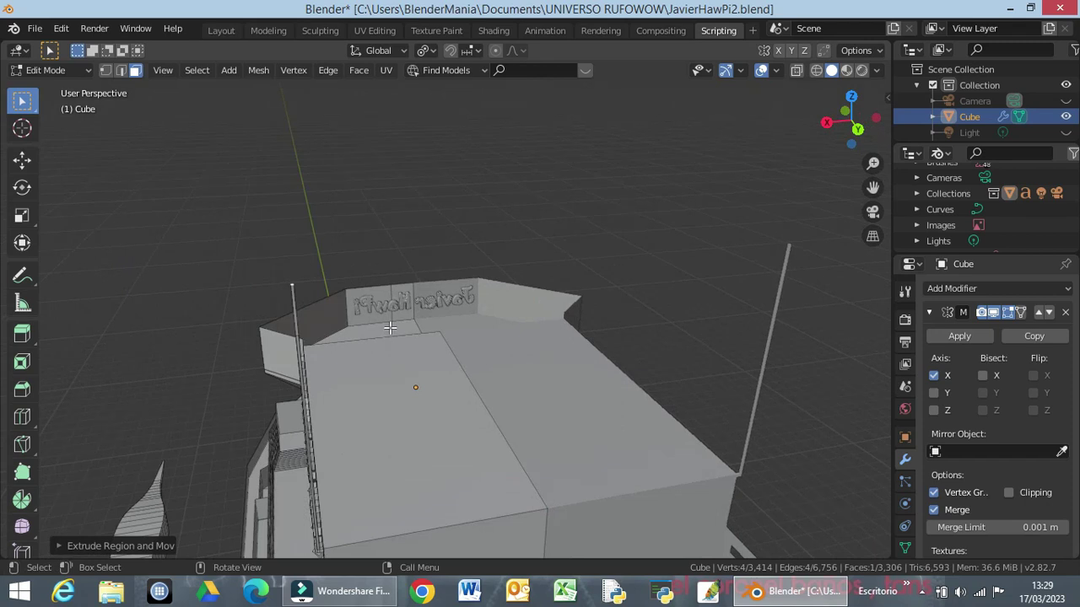
Step: Scale the pole's top face along Z, then shrink it to about 0.68 to narrow the tip
key(s)
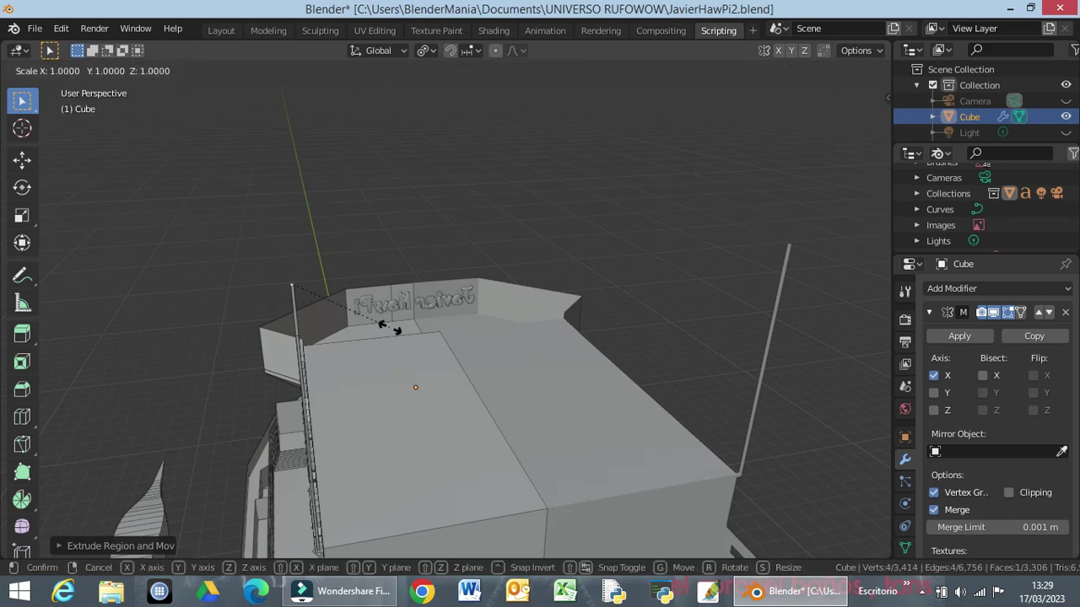
key(z)
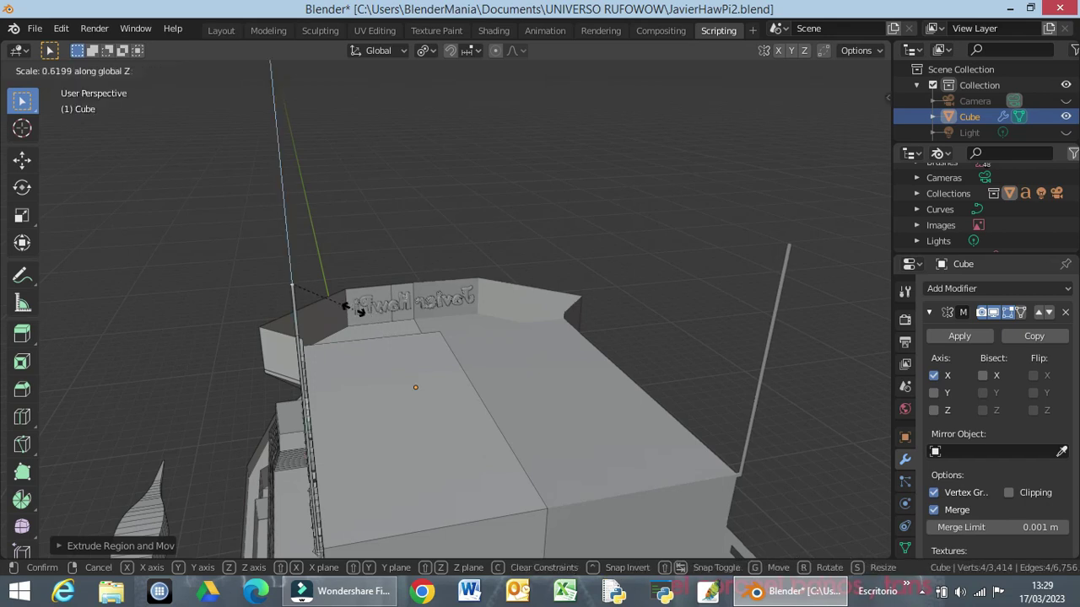
click(354, 311)
mouse_move(342, 325)
middle_down()
mouse_move(350, 351)
mouse_move(412, 315)
mouse_move(410, 334)
mouse_move(442, 333)
middle_up()
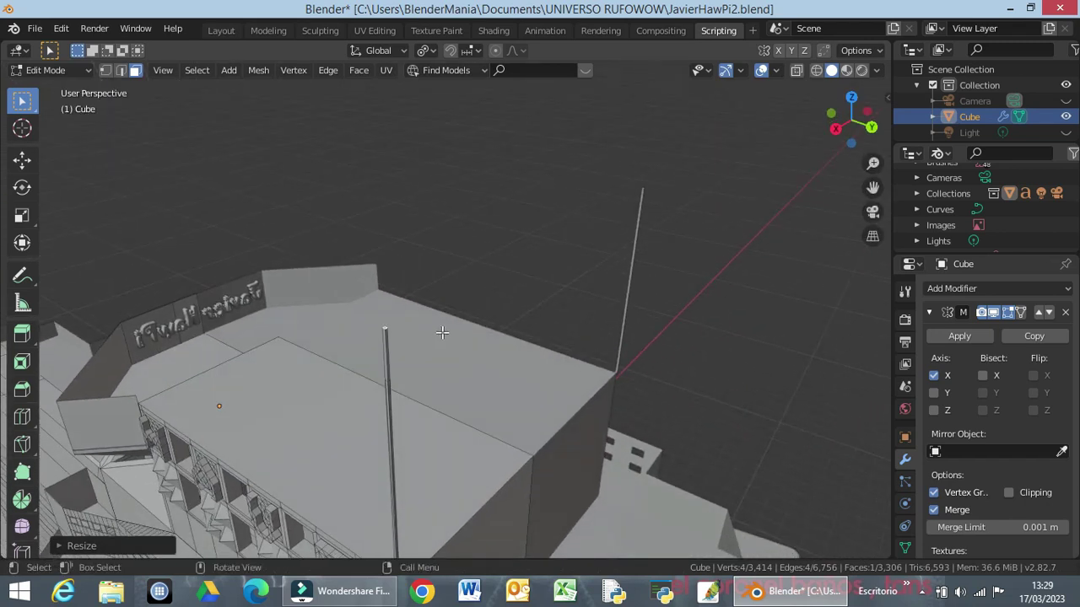
key(s)
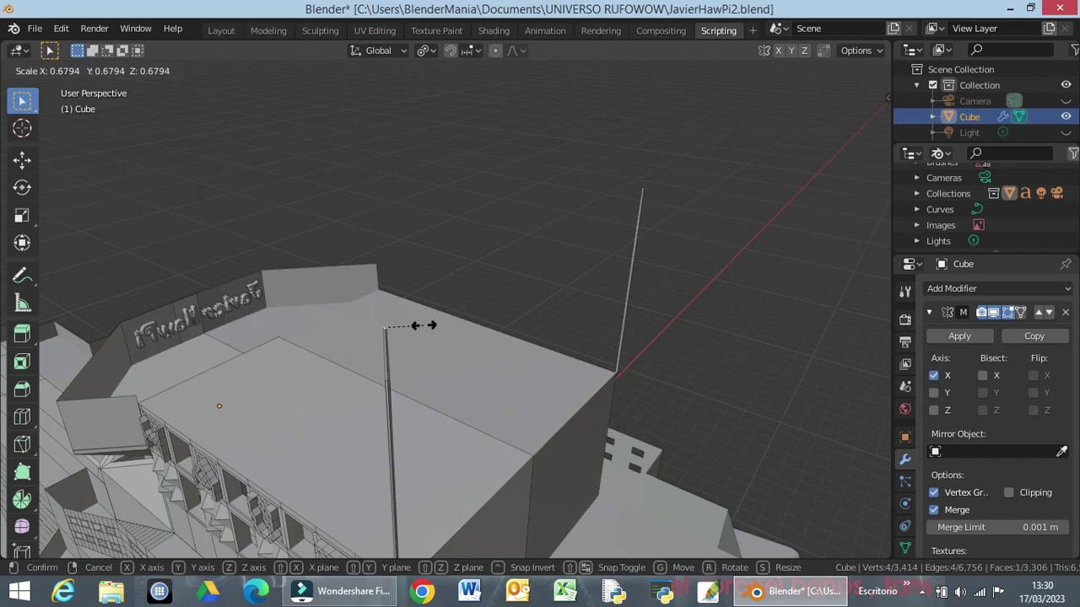
click(422, 322)
mouse_move(396, 346)
middle_down()
mouse_move(396, 316)
mouse_move(341, 324)
middle_up()
mouse_move(305, 330)
middle_down()
mouse_move(290, 307)
mouse_move(169, 266)
mouse_move(267, 274)
mouse_move(250, 265)
middle_up()
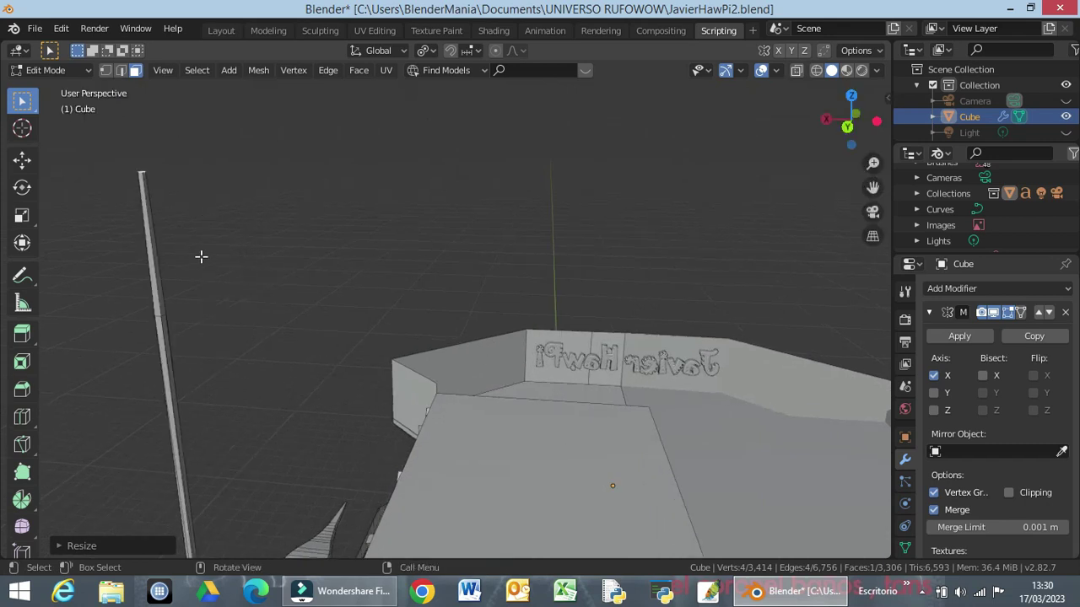
Step: Select one top edge of the pole in edge mode and start extruding it in right side view
click(154, 264)
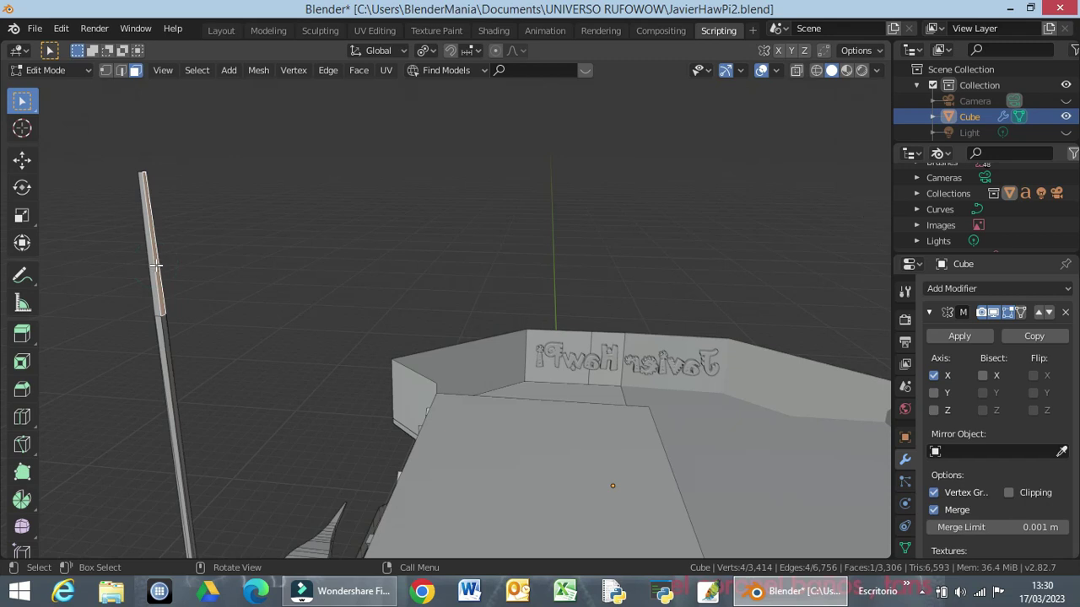
click(120, 69)
click(229, 250)
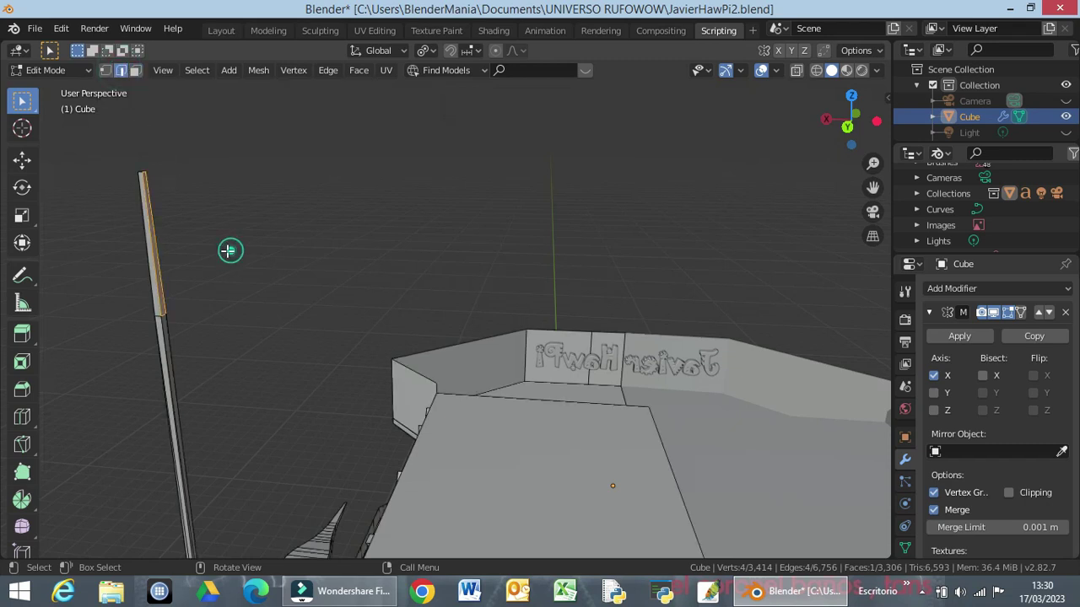
click(151, 247)
mouse_move(302, 271)
middle_down()
mouse_move(450, 274)
mouse_move(456, 261)
middle_up()
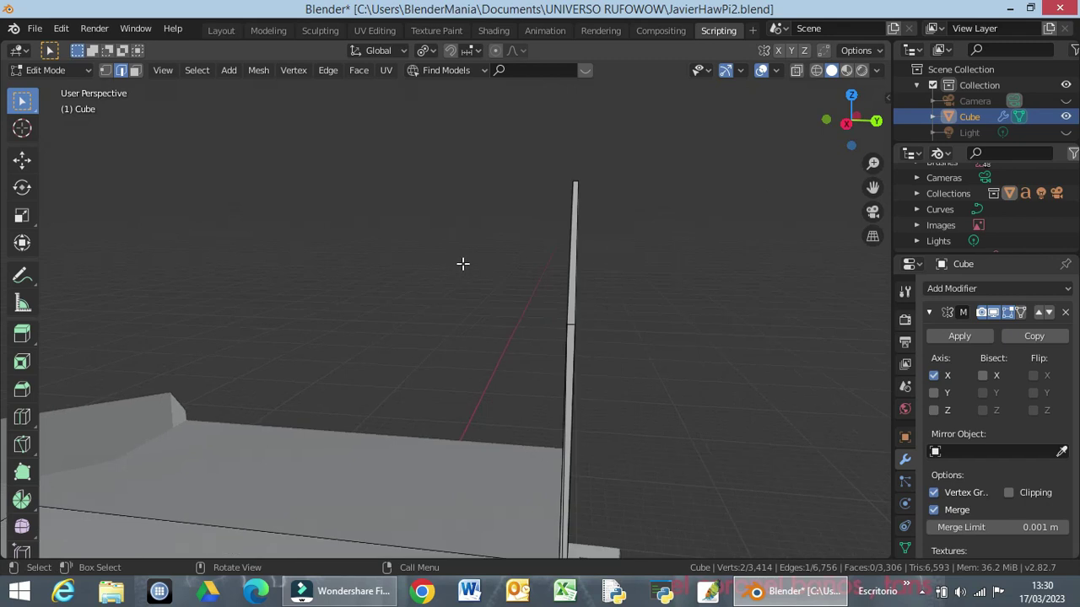
key(KP_3)
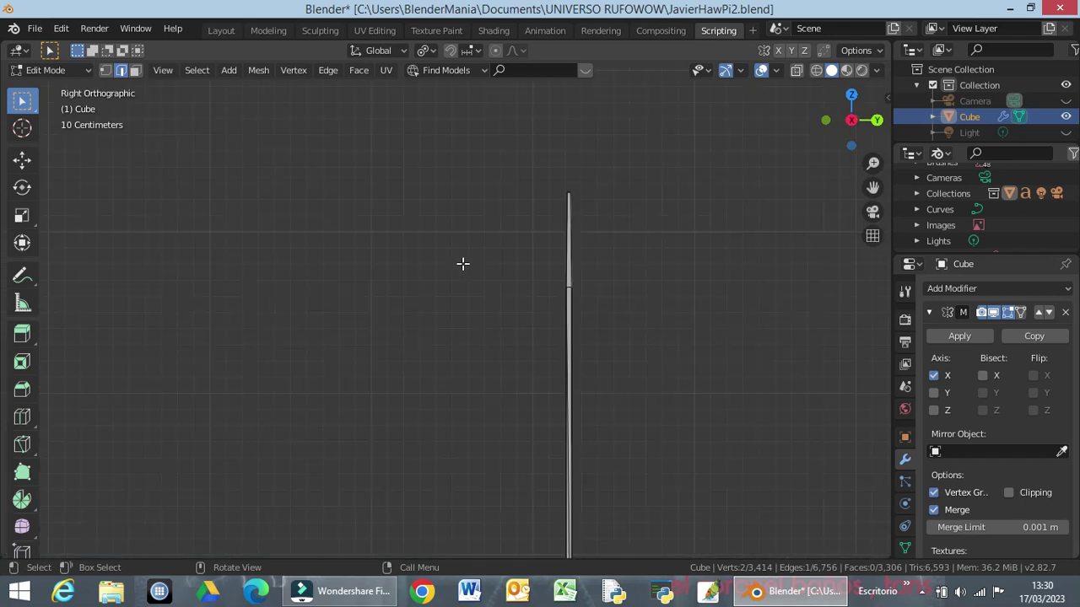
scroll(462, 264, down, 1)
scroll(456, 262, down, 2)
scroll(453, 261, down, 1)
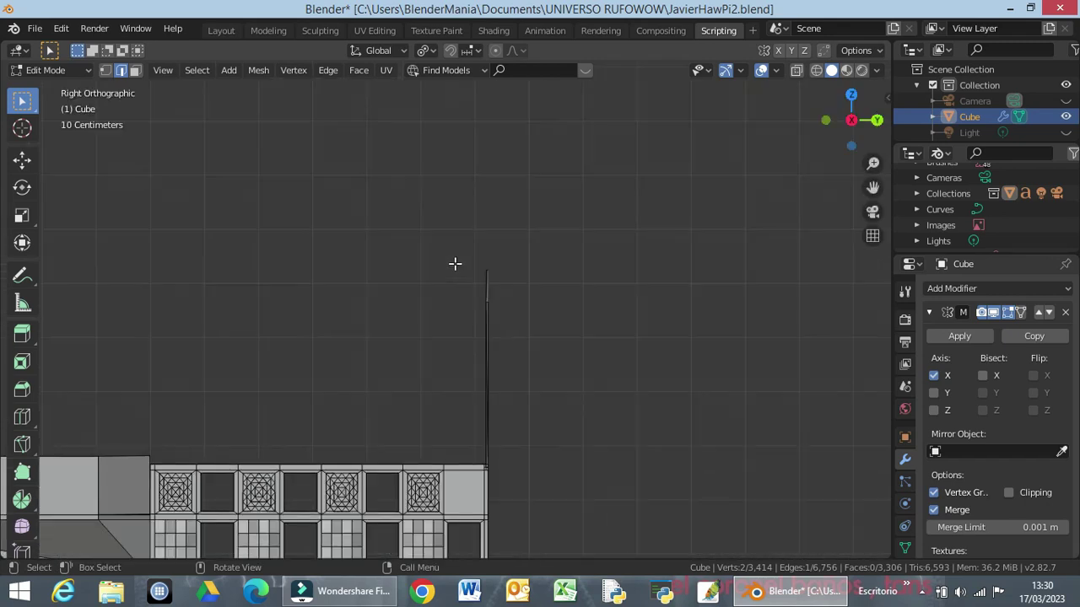
scroll(453, 261, down, 2)
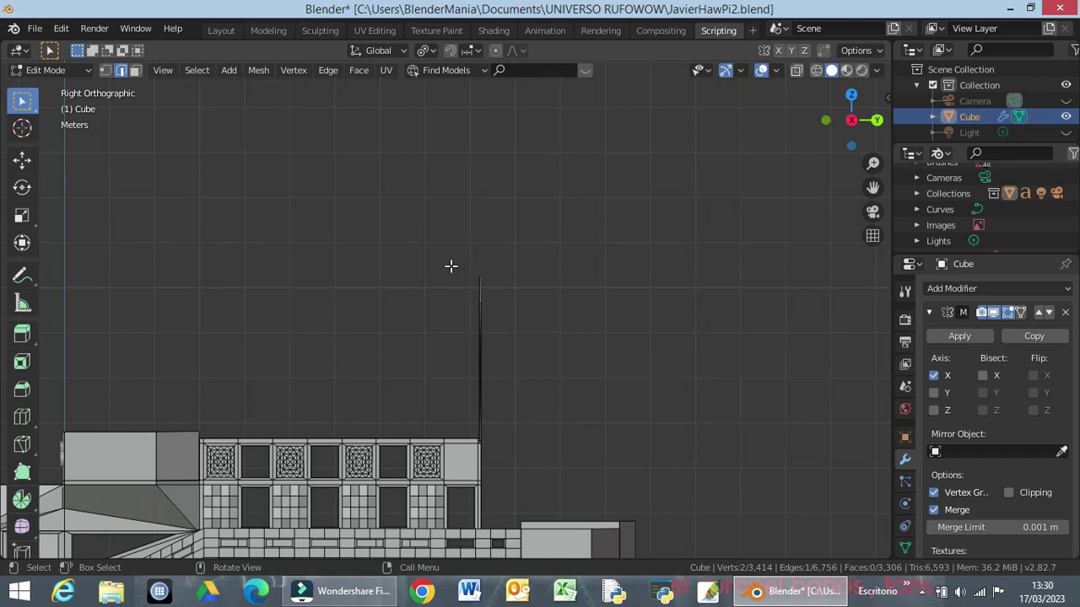
key(e)
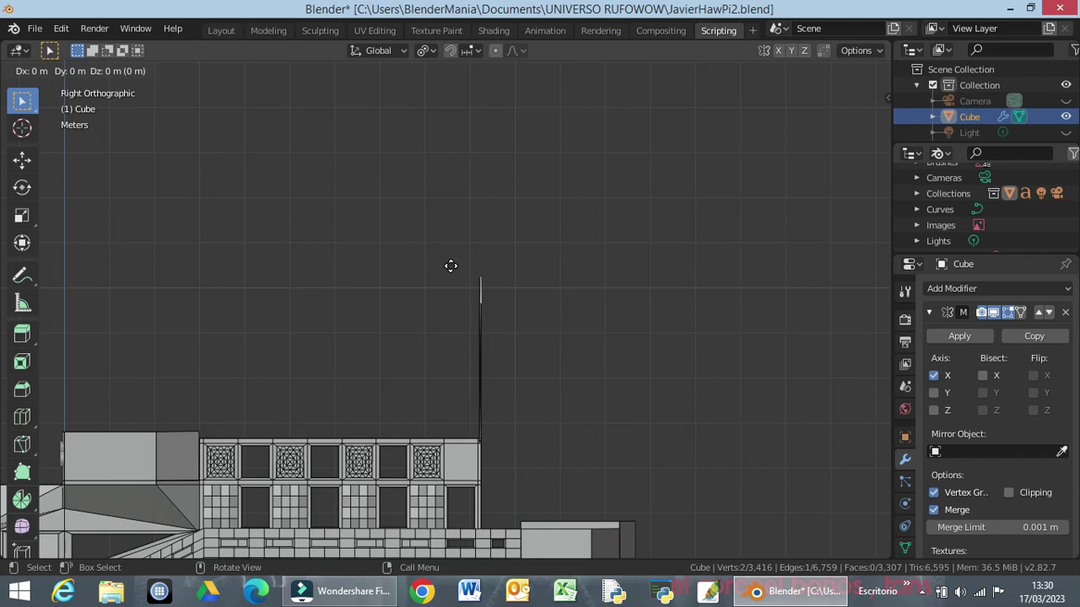
Step: Extrude the pole-top edge 2.771 m along Y into a flat flag panel
key(y)
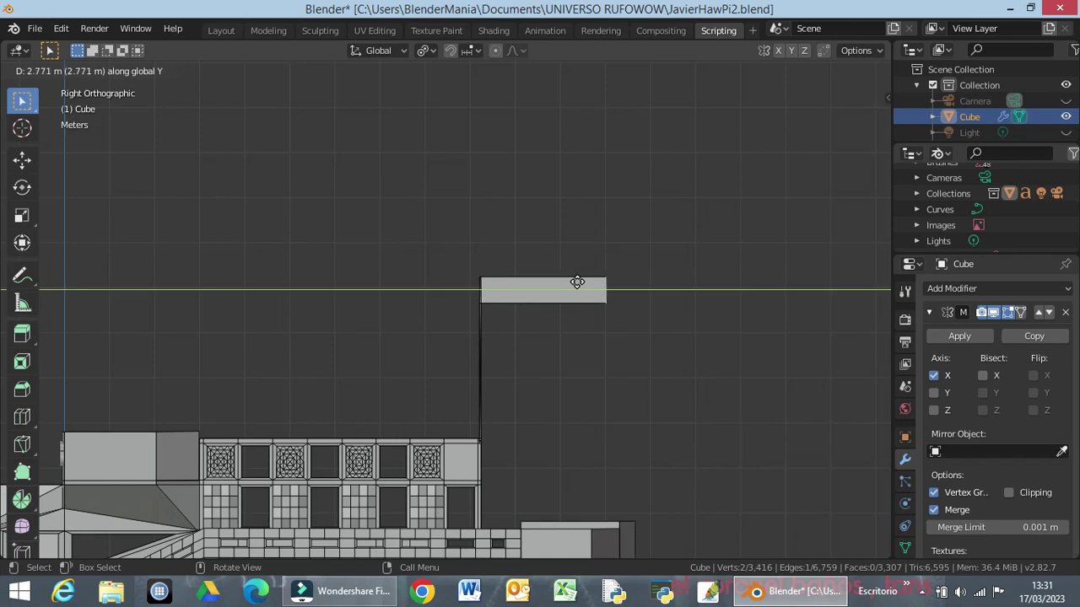
click(574, 282)
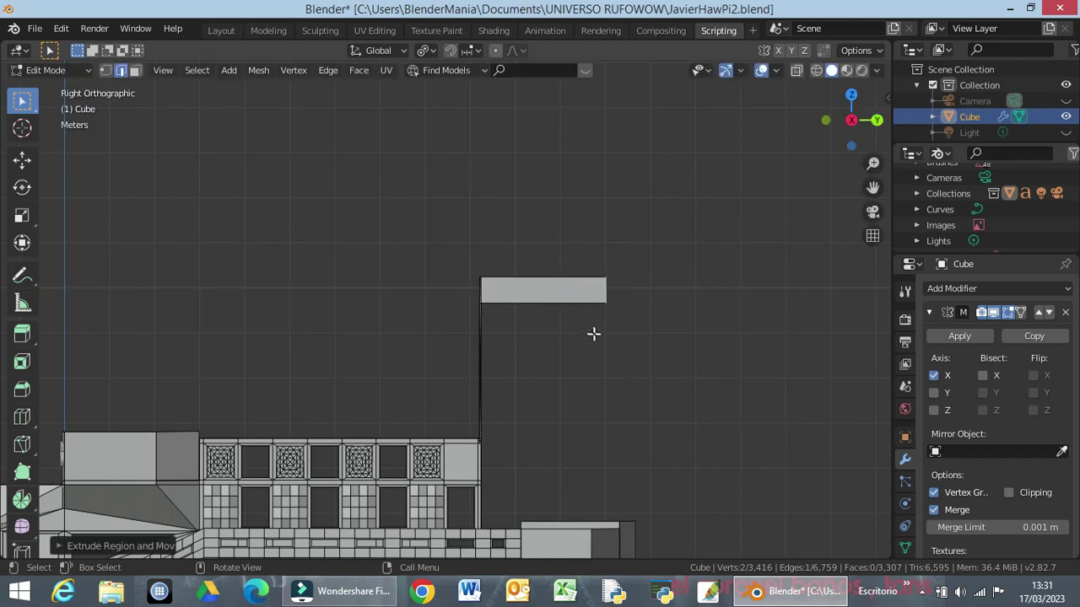
scroll(597, 336, up, 1)
scroll(597, 337, up, 1)
scroll(597, 336, up, 2)
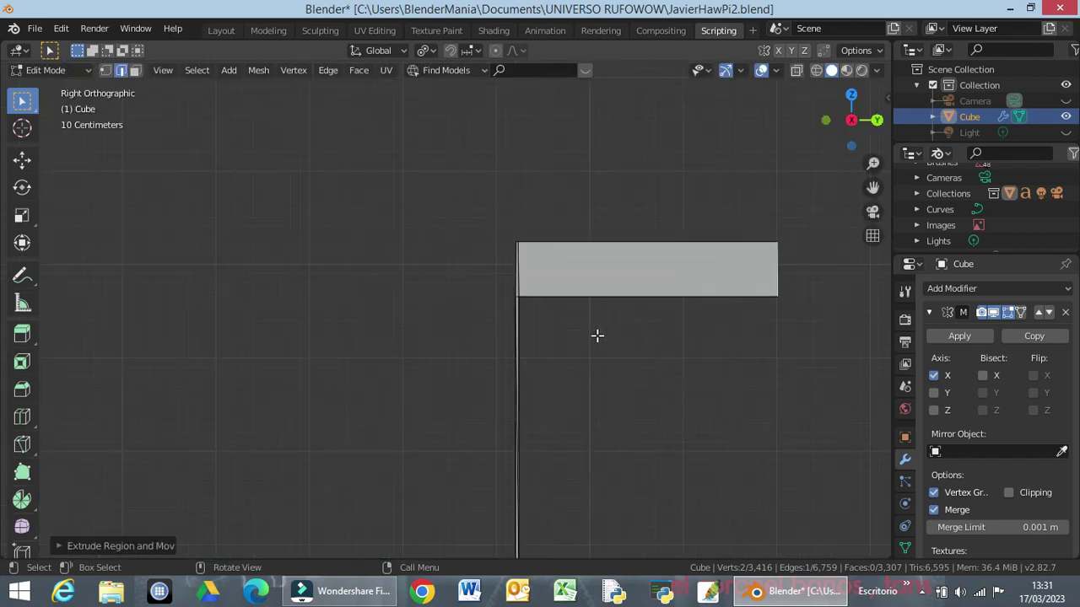
middle_drag(643, 352, 518, 361)
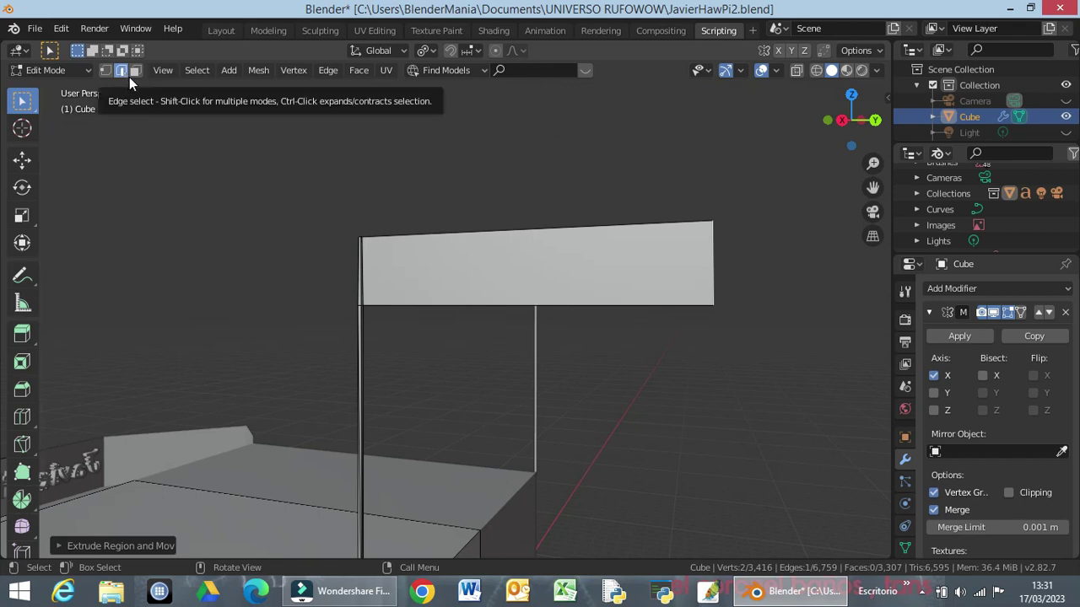
key(k)
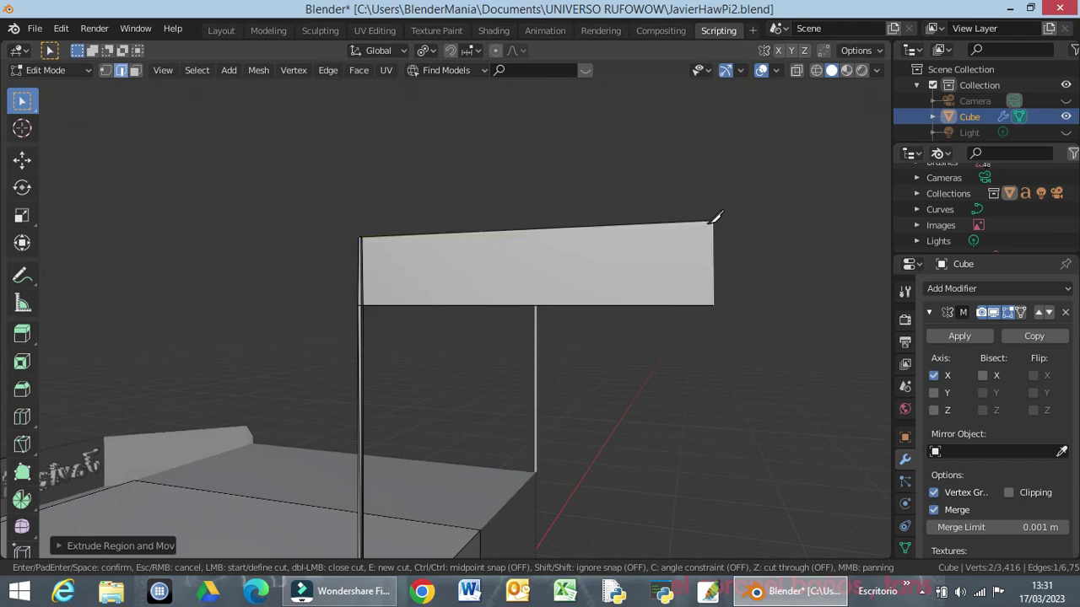
click(713, 219)
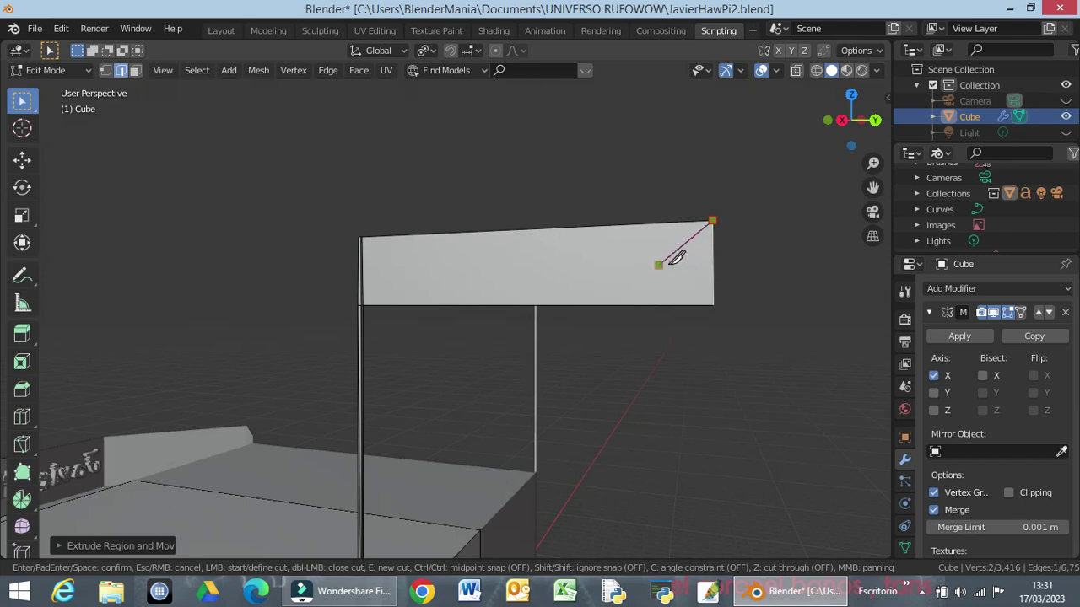
key(Escape)
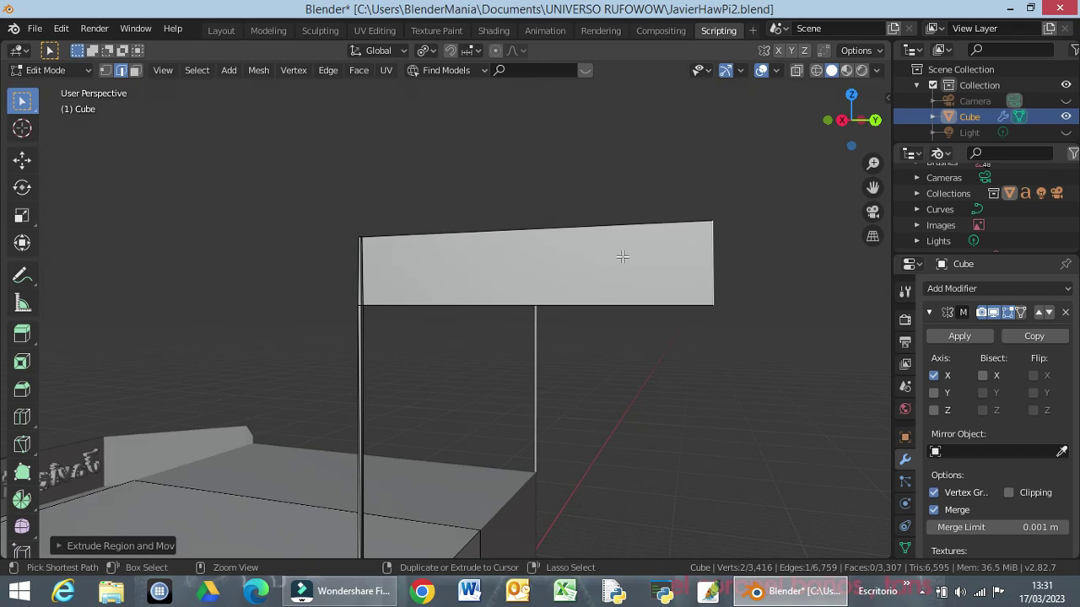
key(ctrl+r)
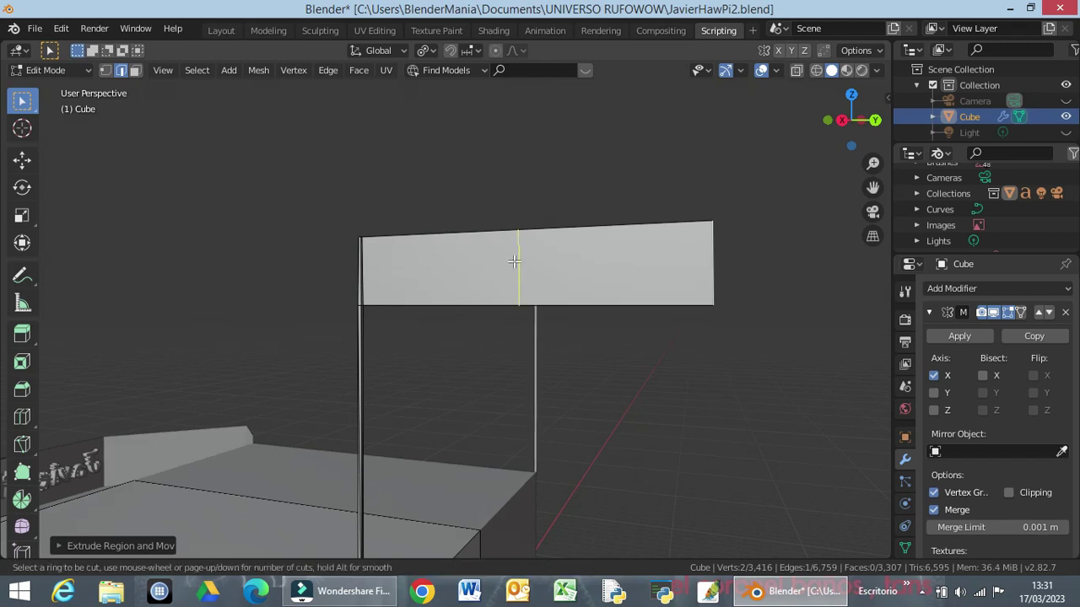
scroll(516, 249, up, 1)
scroll(516, 248, up, 1)
scroll(518, 246, up, 1)
scroll(523, 246, up, 1)
scroll(528, 246, up, 1)
scroll(530, 247, up, 1)
scroll(533, 247, up, 1)
scroll(533, 246, up, 1)
scroll(533, 246, up, 1)
scroll(533, 246, up, 2)
scroll(533, 246, up, 1)
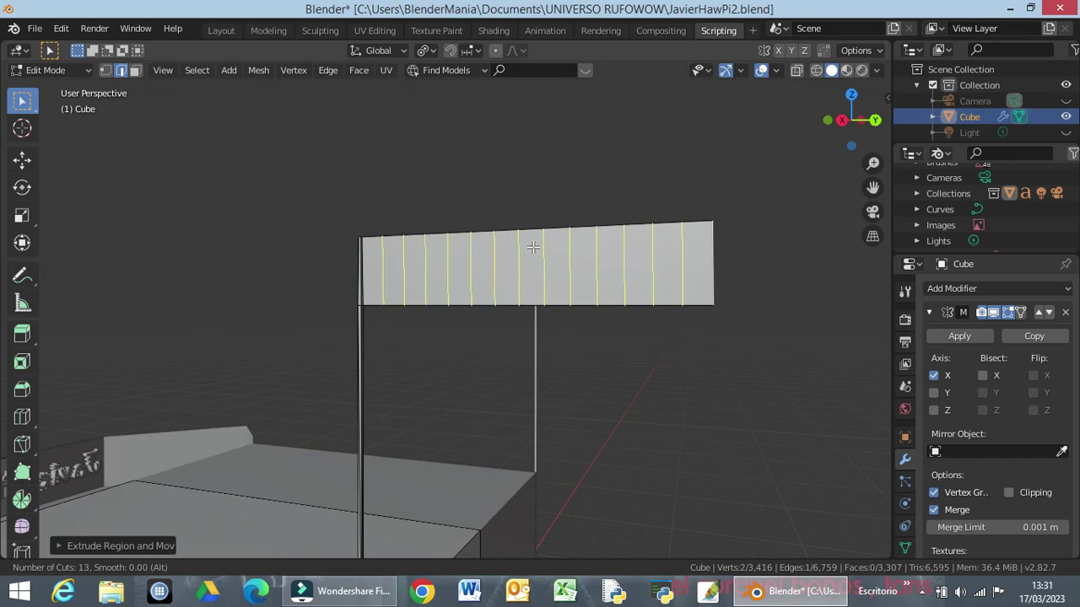
click(534, 245)
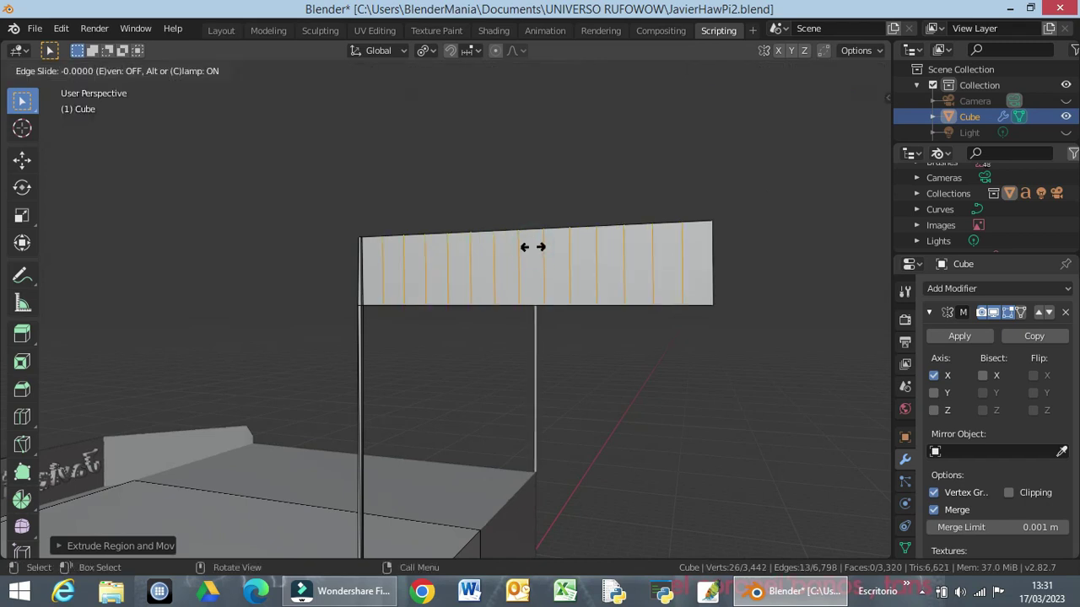
click(564, 279)
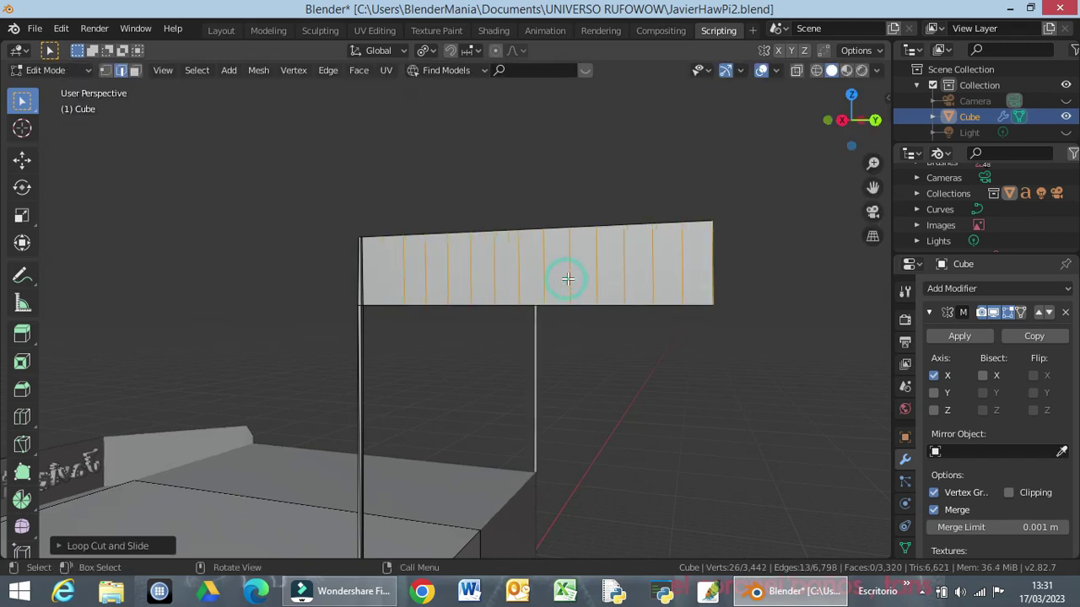
key(ctrl+z)
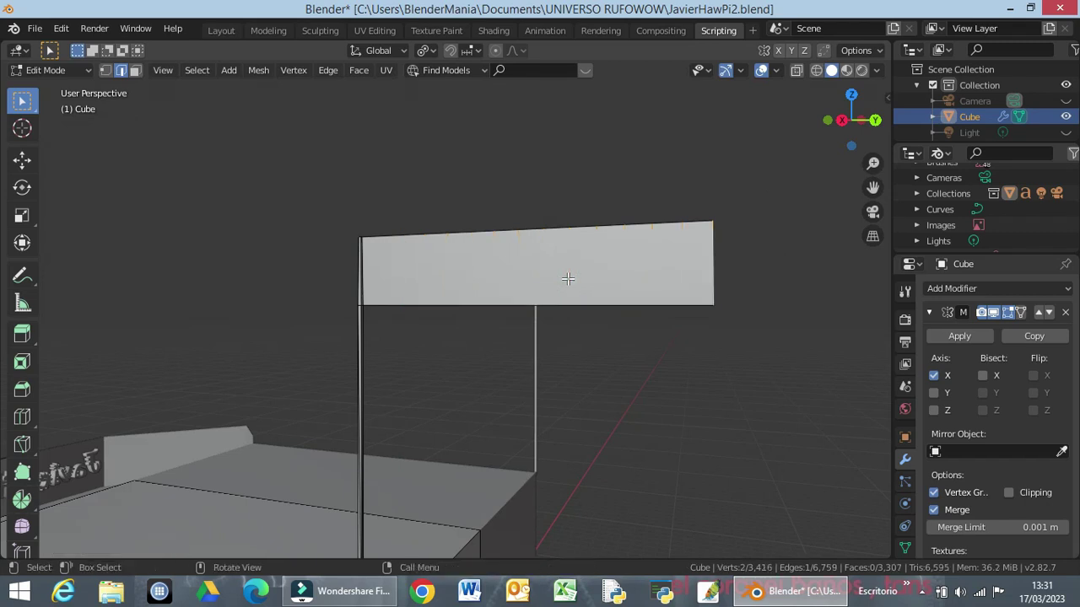
key(ctrl)
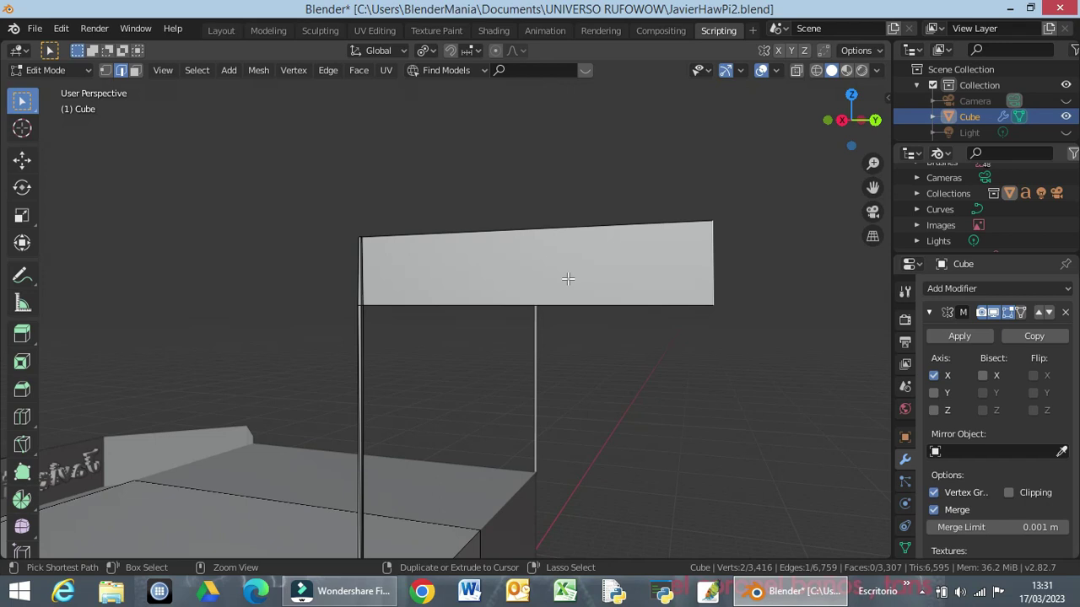
Step: Add one loop cut and slide it near the right end of the flag panel
key(ctrl+r)
click(568, 279)
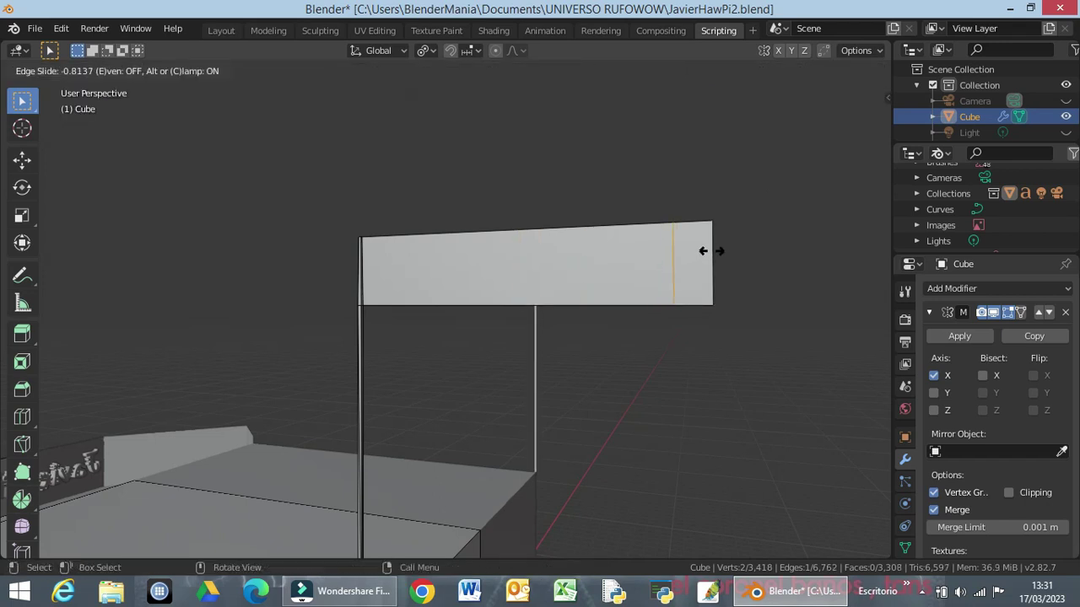
click(704, 250)
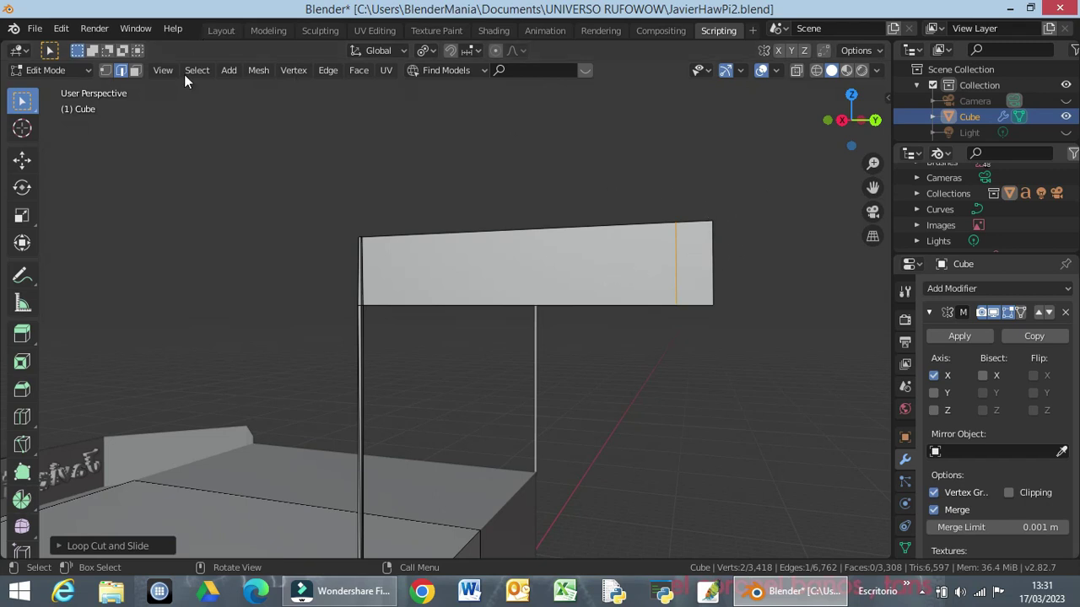
click(133, 74)
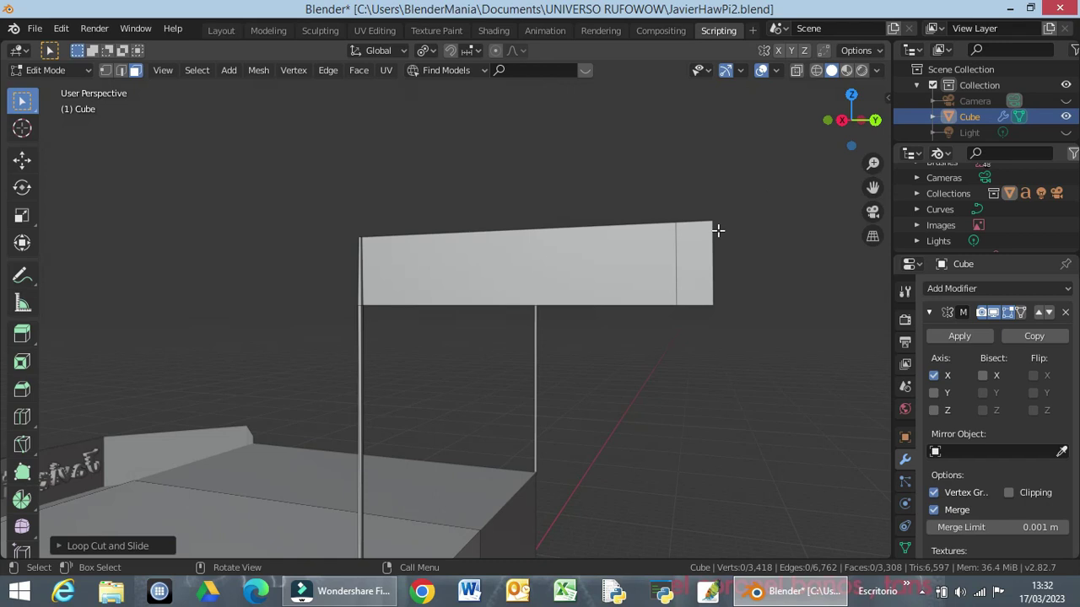
Step: Try knife cuts from the panel's top-right corner through the new vertical edge, then cancel them
key(k)
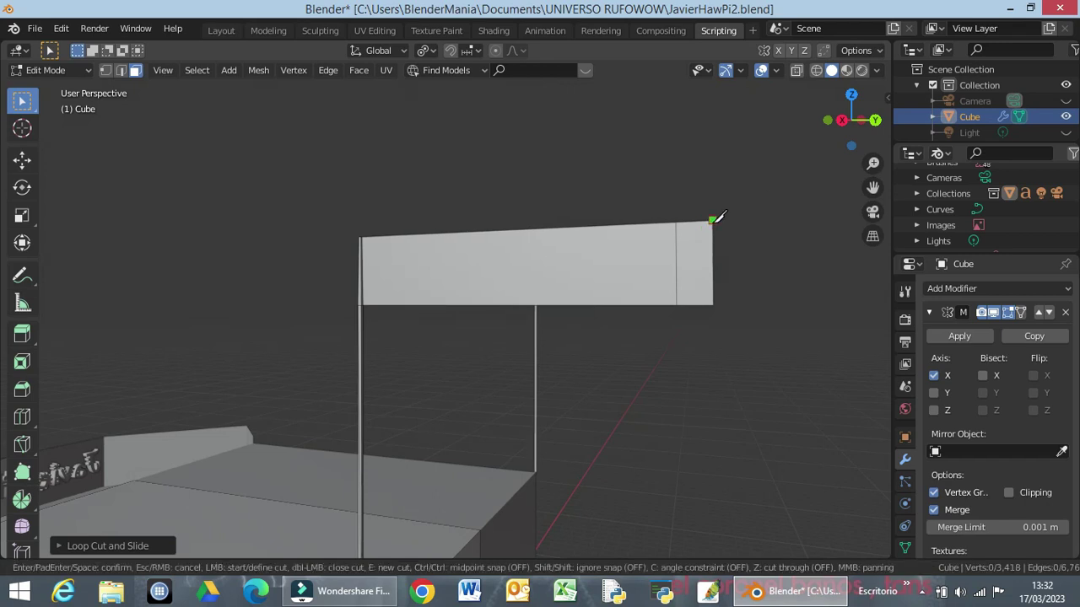
click(713, 221)
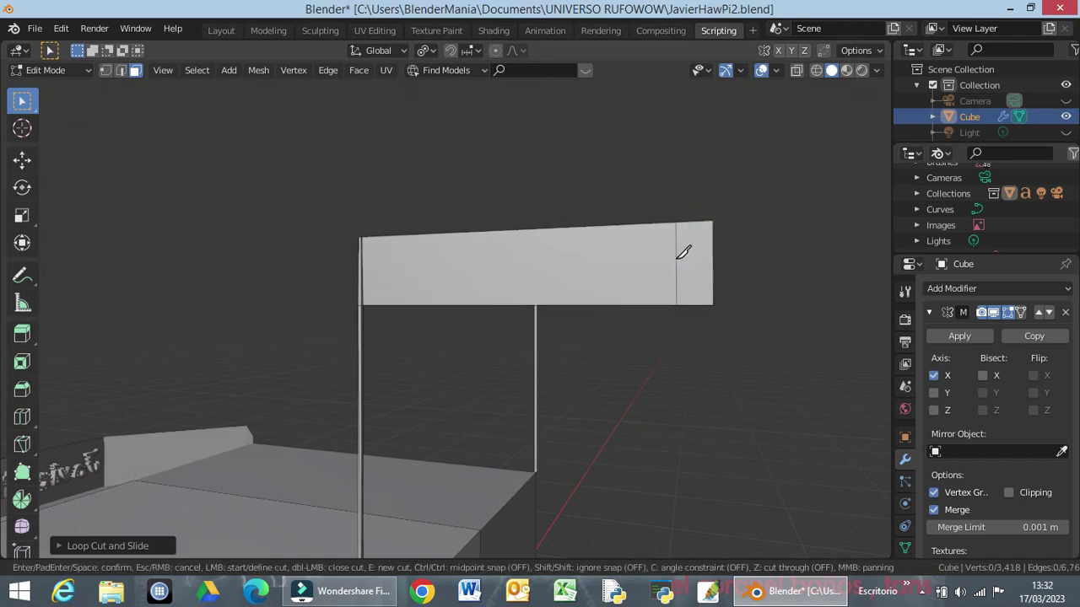
click(676, 262)
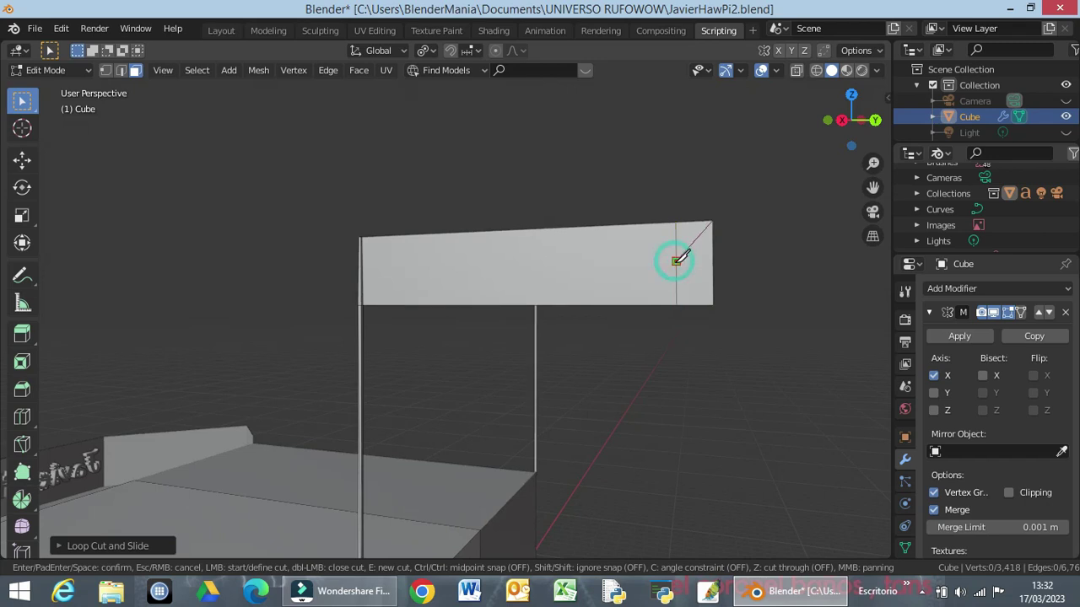
key(c)
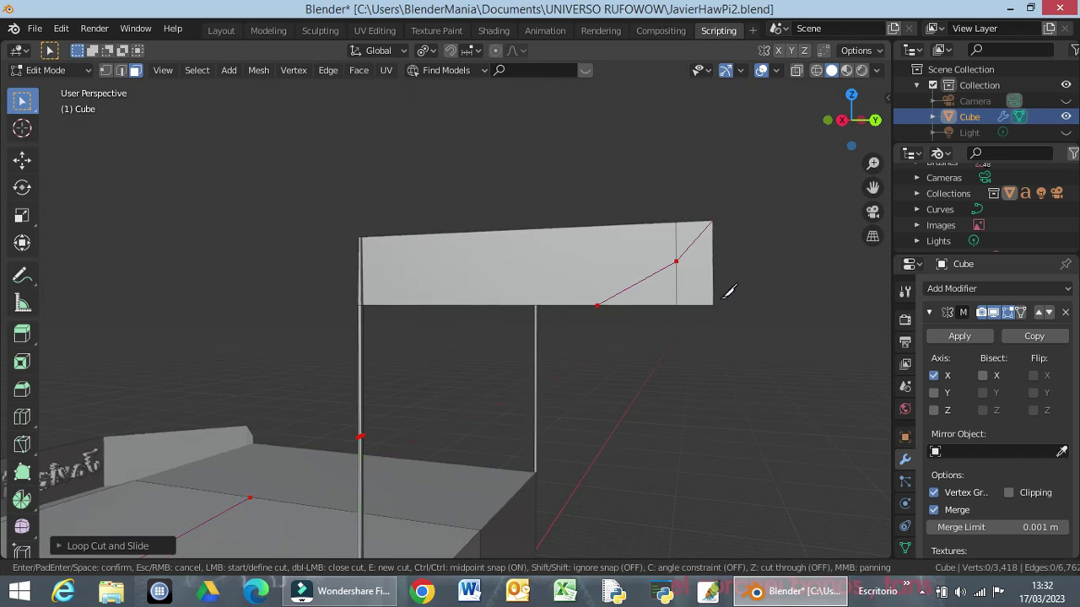
key(Escape)
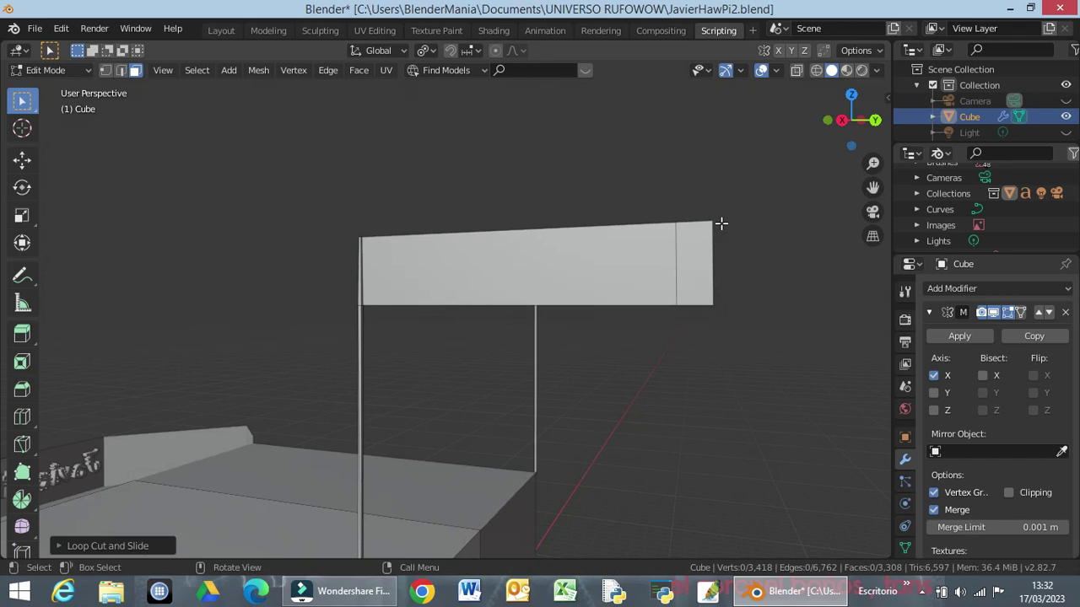
key(k)
click(712, 220)
click(675, 259)
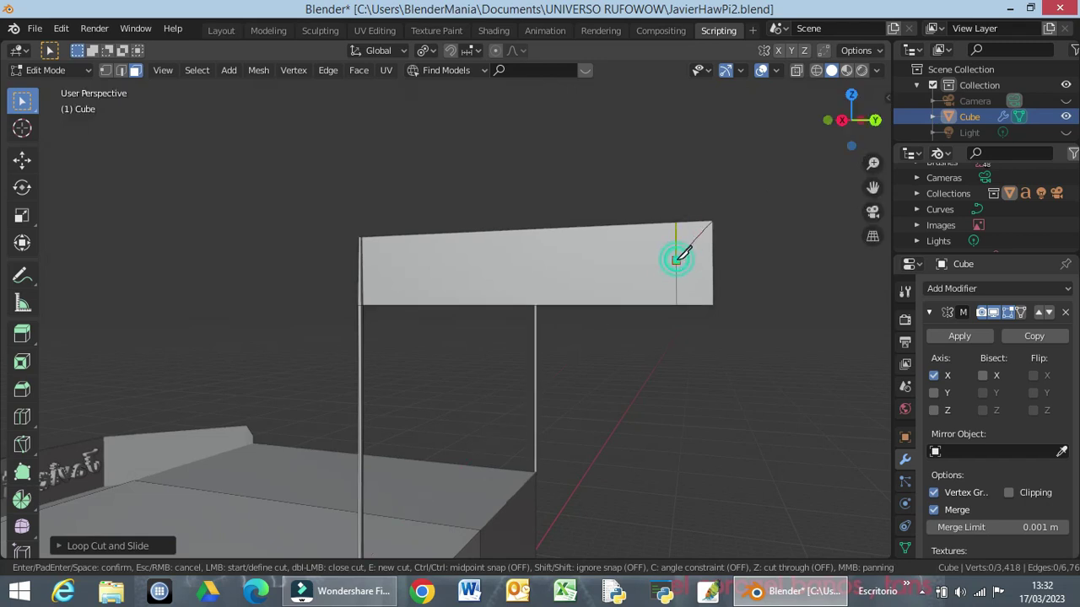
click(714, 304)
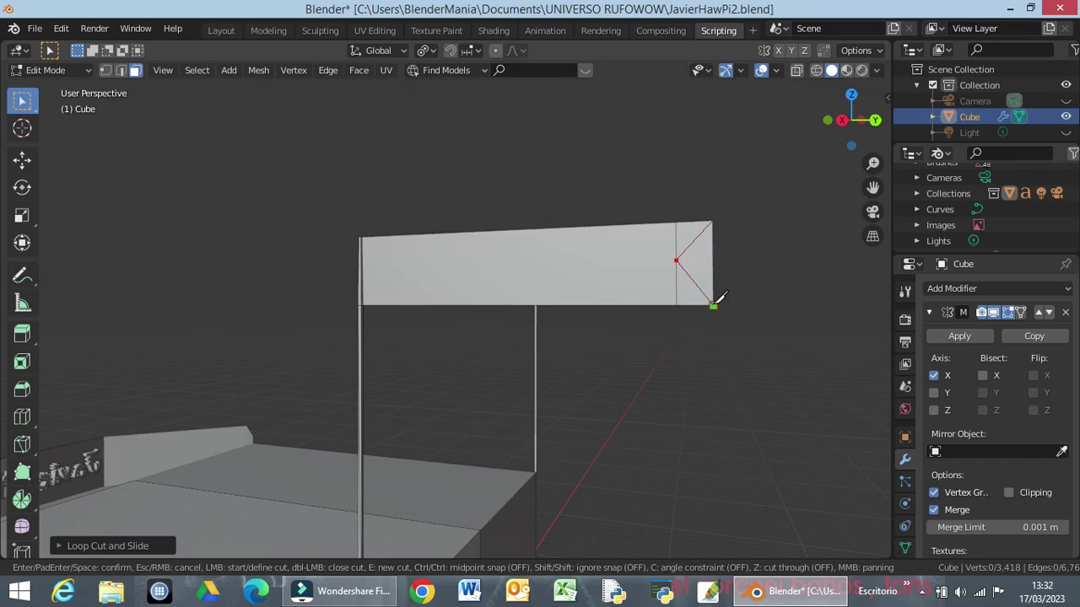
click(714, 304)
click(713, 220)
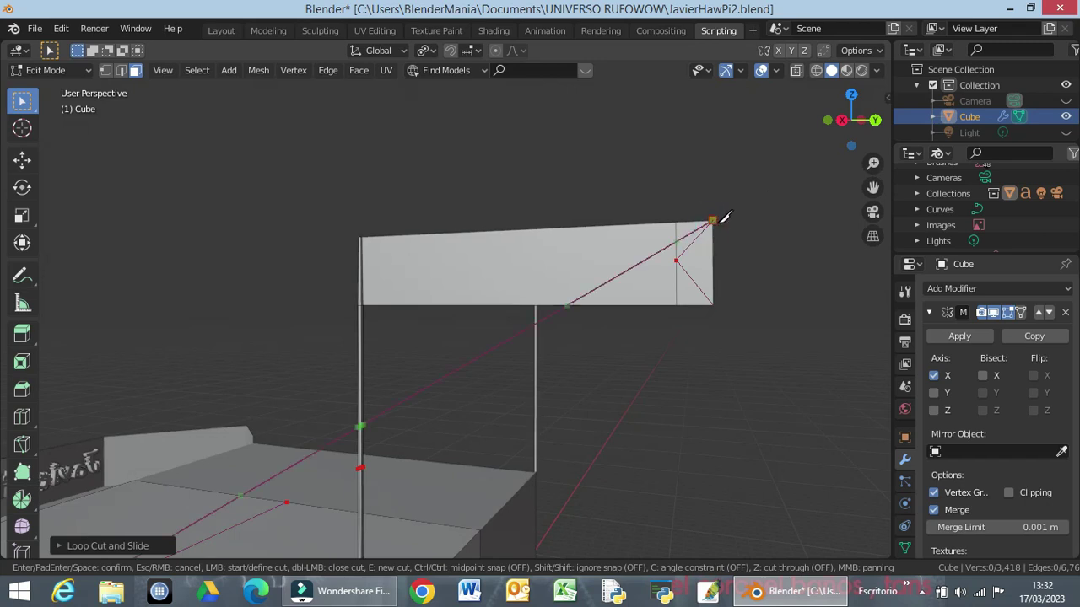
key(Escape)
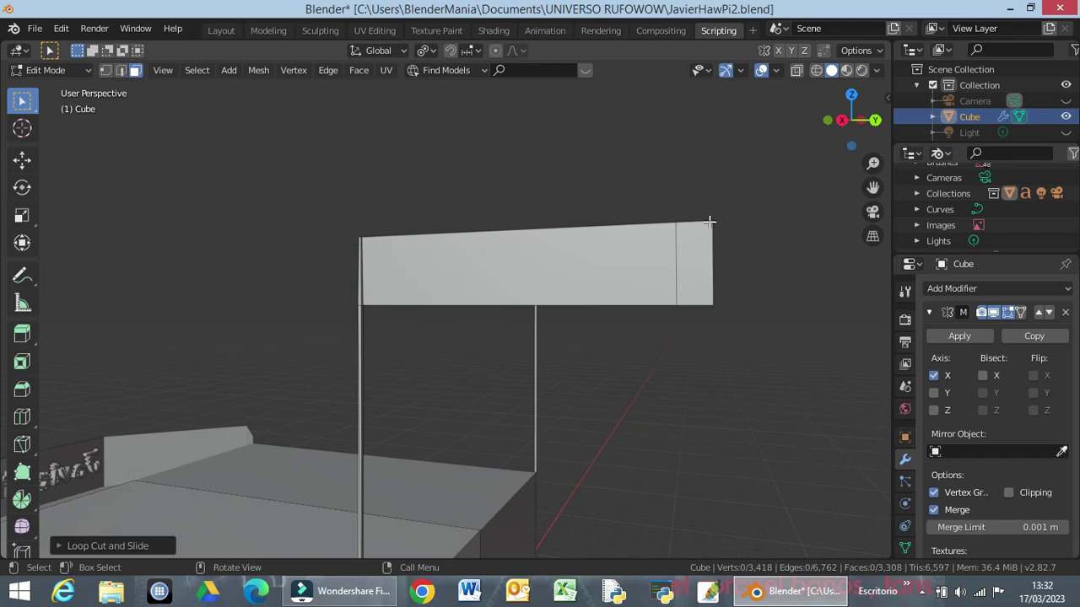
Step: Knife-cut the panel's end section into triangles with a vertical cut and corner diagonals
key(k)
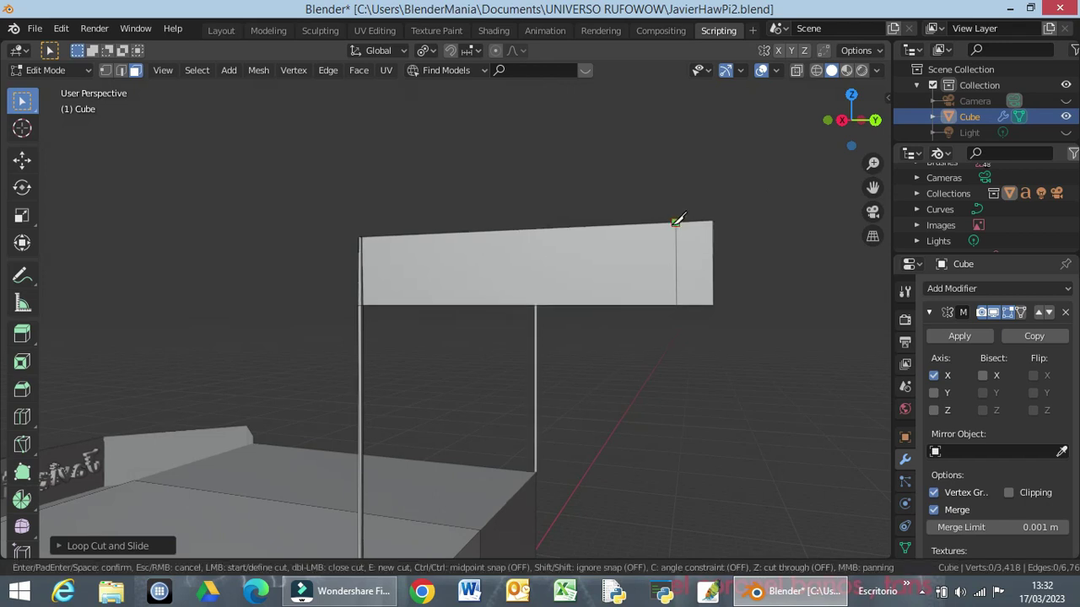
click(675, 222)
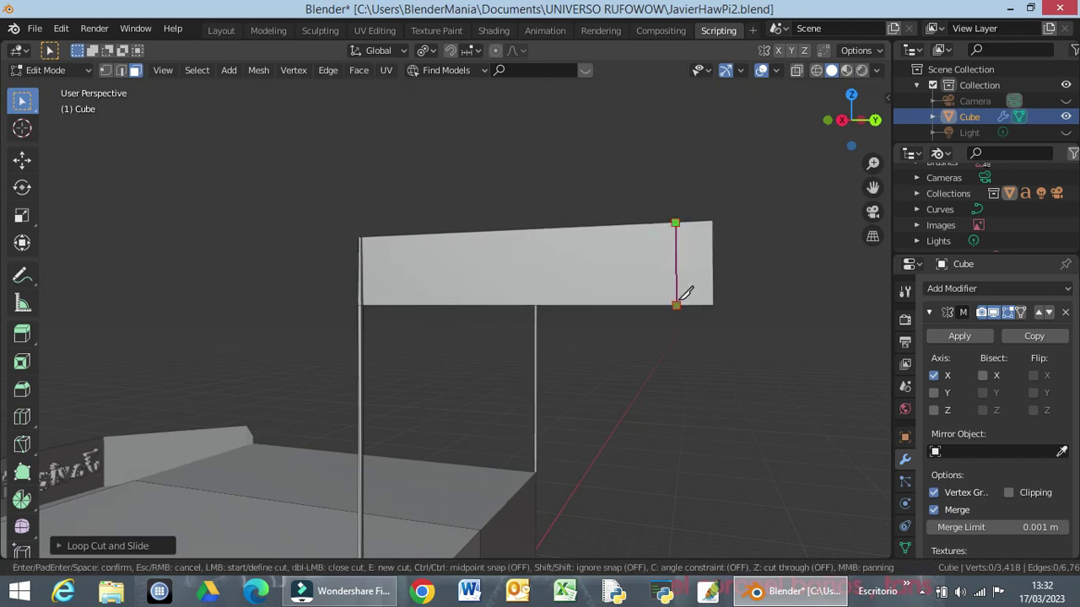
click(675, 306)
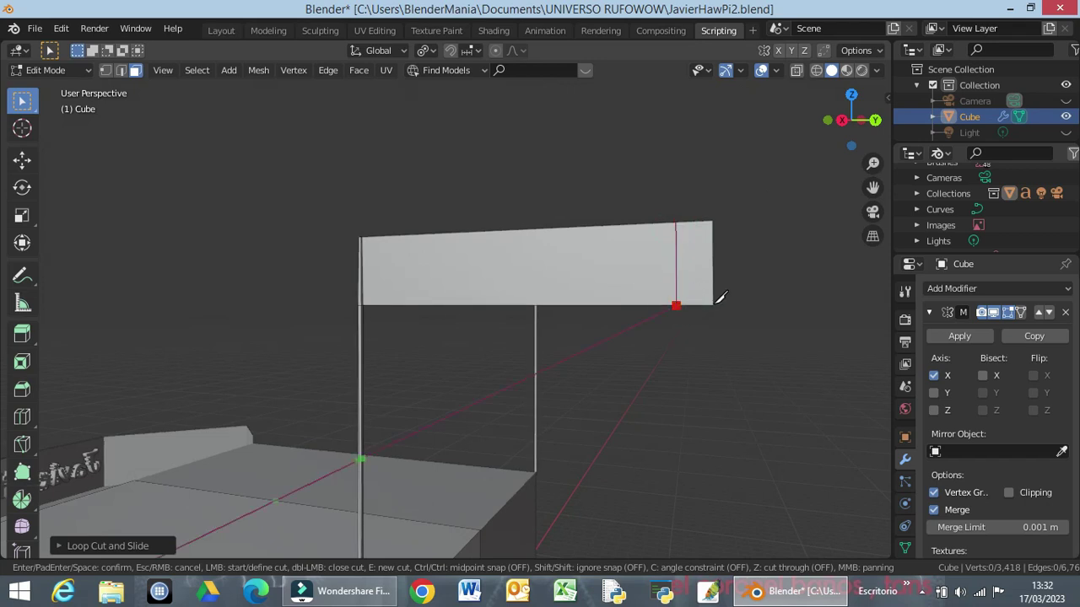
click(713, 305)
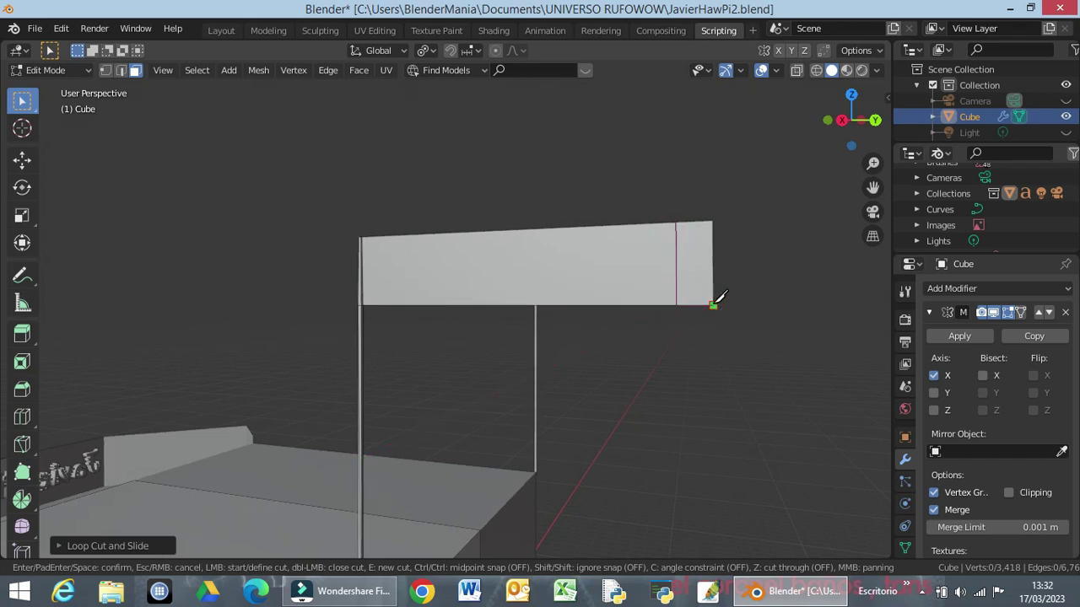
key(Return)
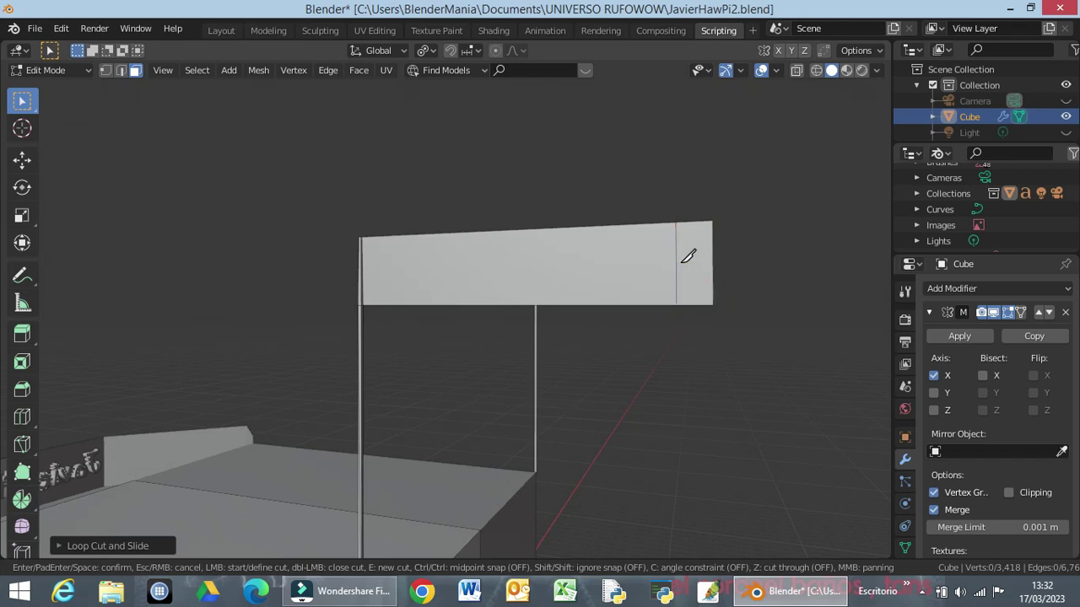
click(677, 264)
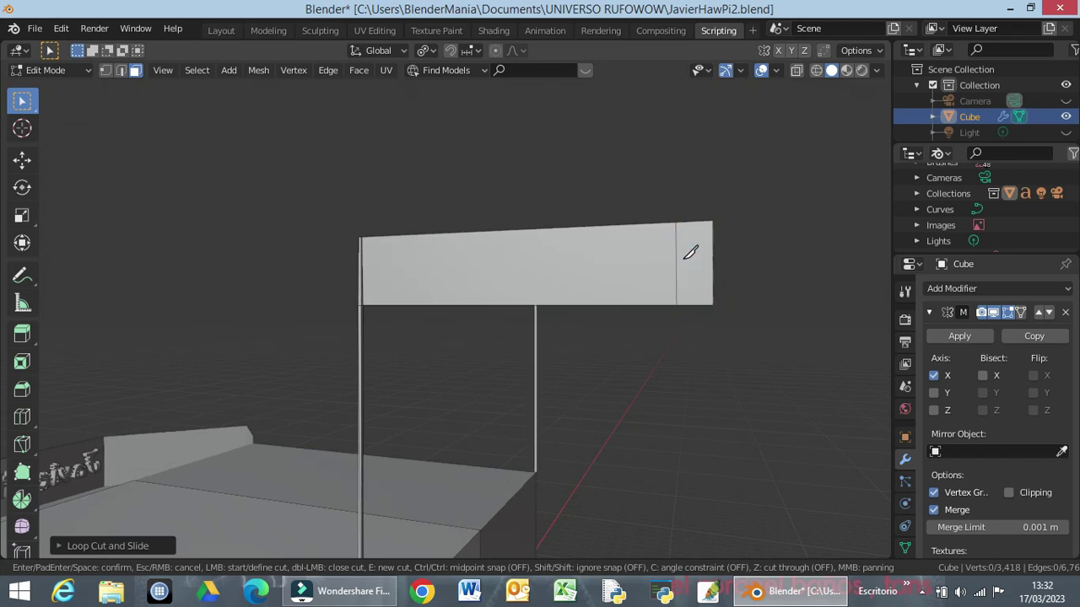
click(714, 219)
click(677, 221)
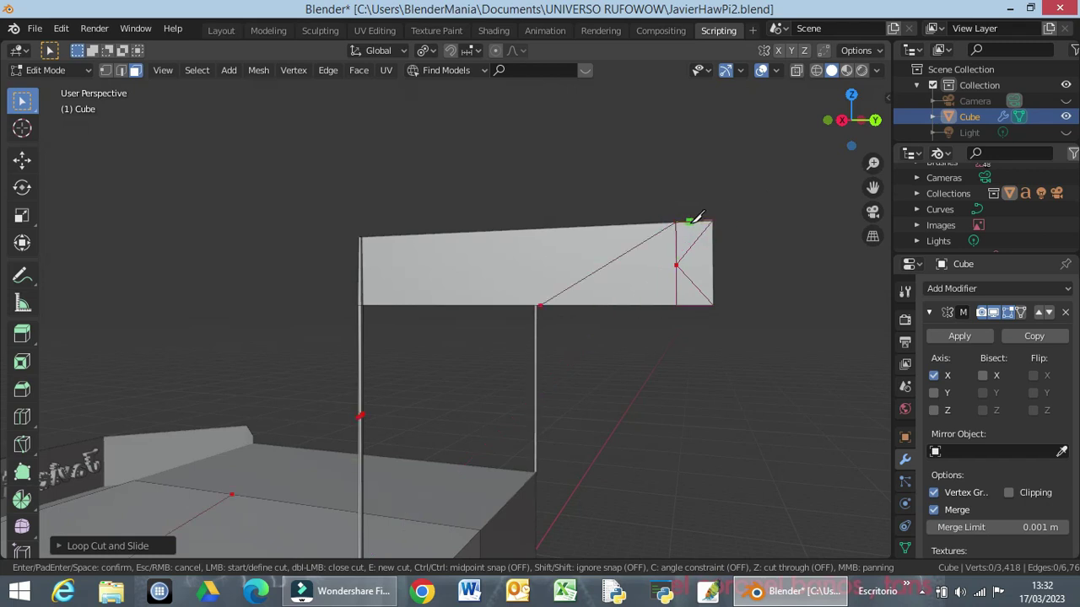
key(Return)
mouse_move(689, 320)
middle_down()
mouse_move(614, 353)
mouse_move(666, 309)
middle_up()
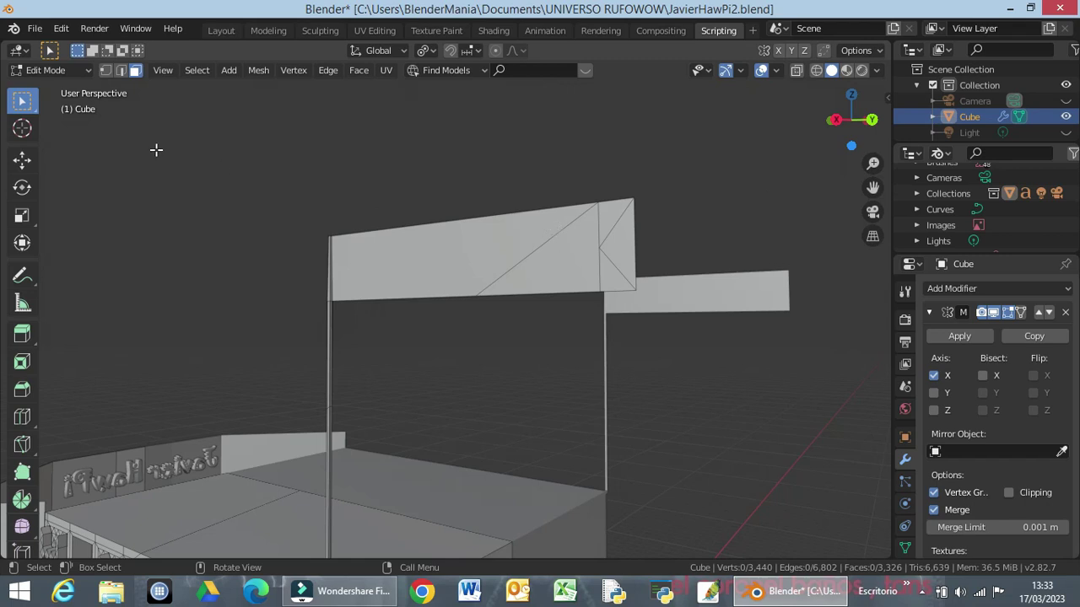
Step: Try deleting the panel's long diagonal edge, then undo the deletion
click(120, 71)
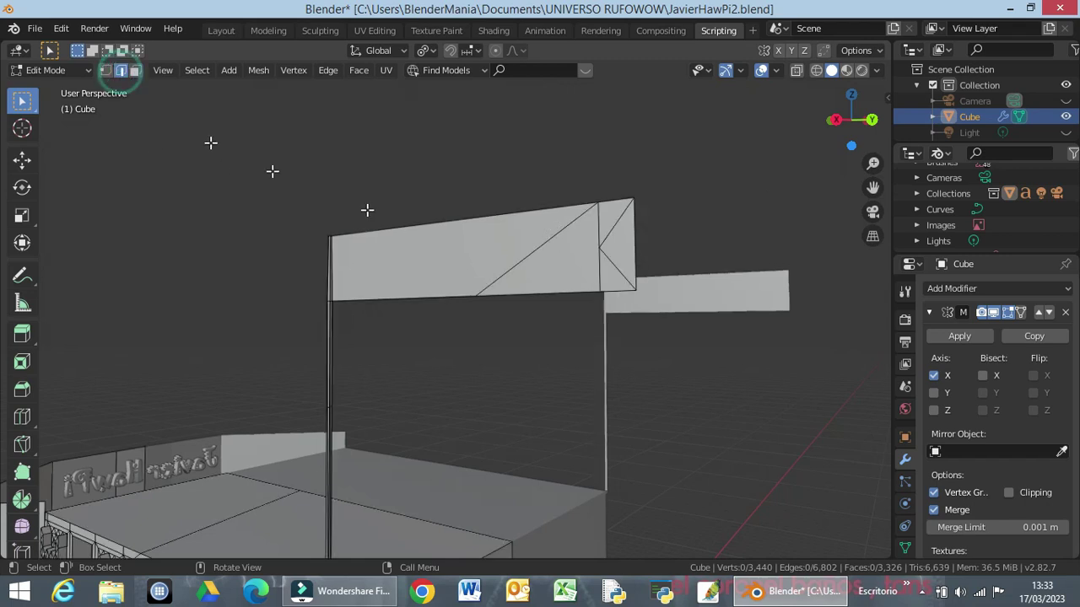
click(539, 248)
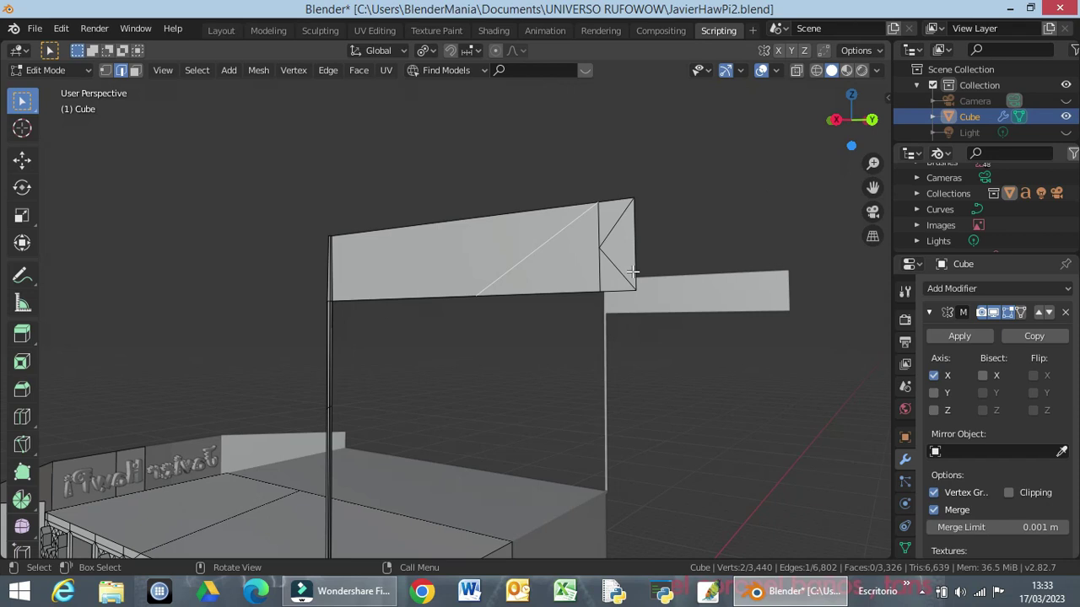
key(x)
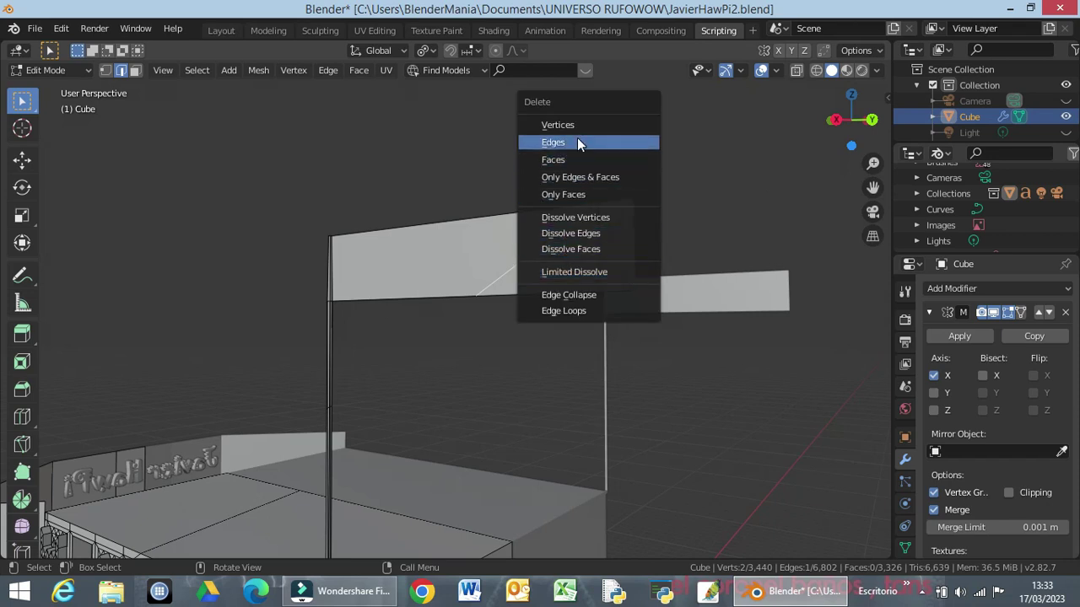
click(578, 141)
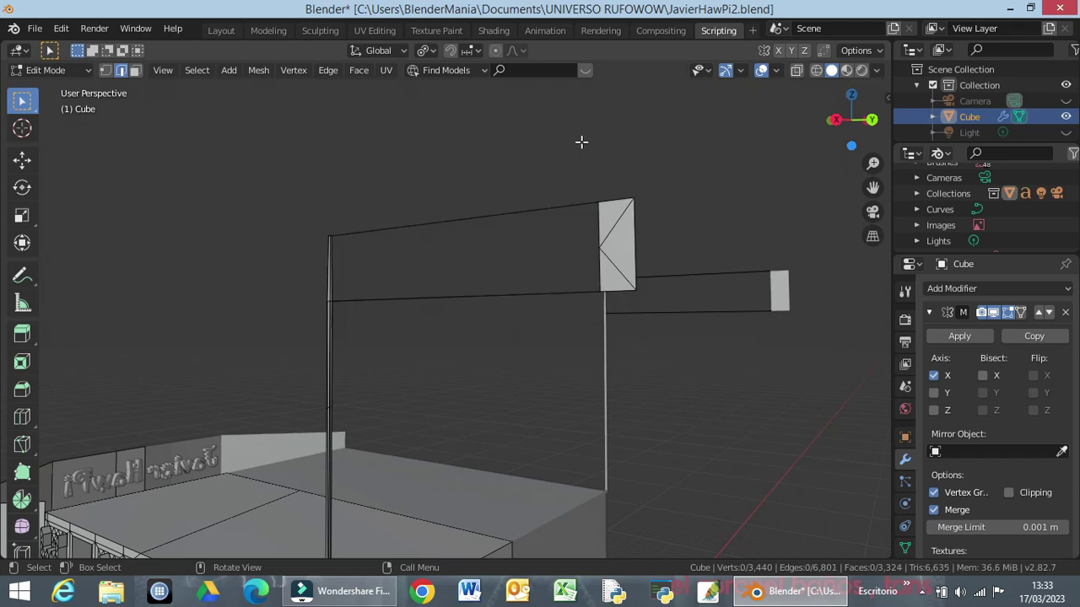
key(ctrl+z)
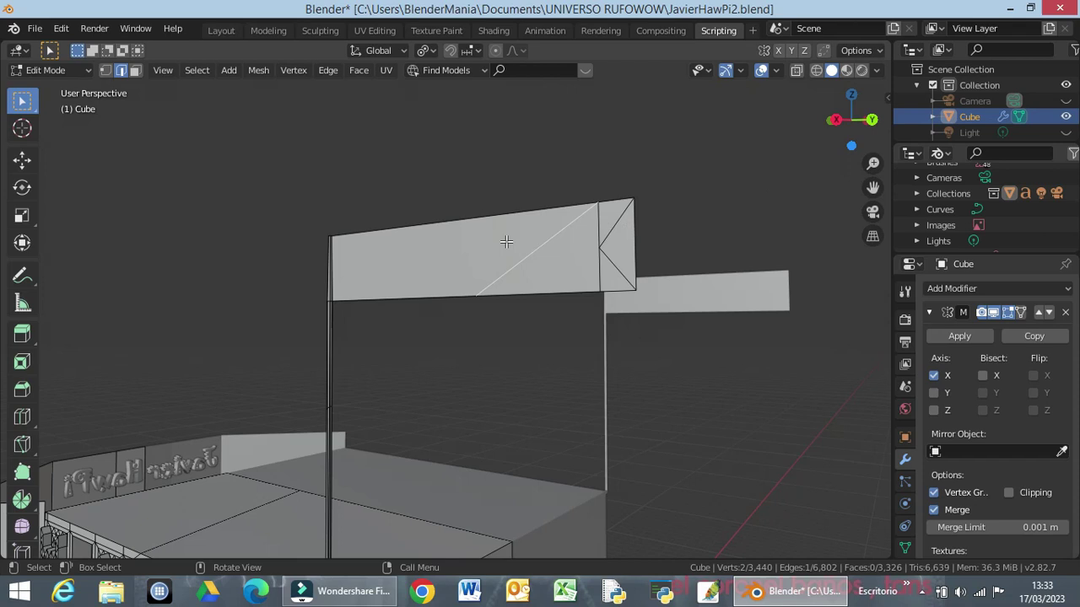
Step: Merge the flag panel's two triangles into one face with Limited Dissolve
click(135, 70)
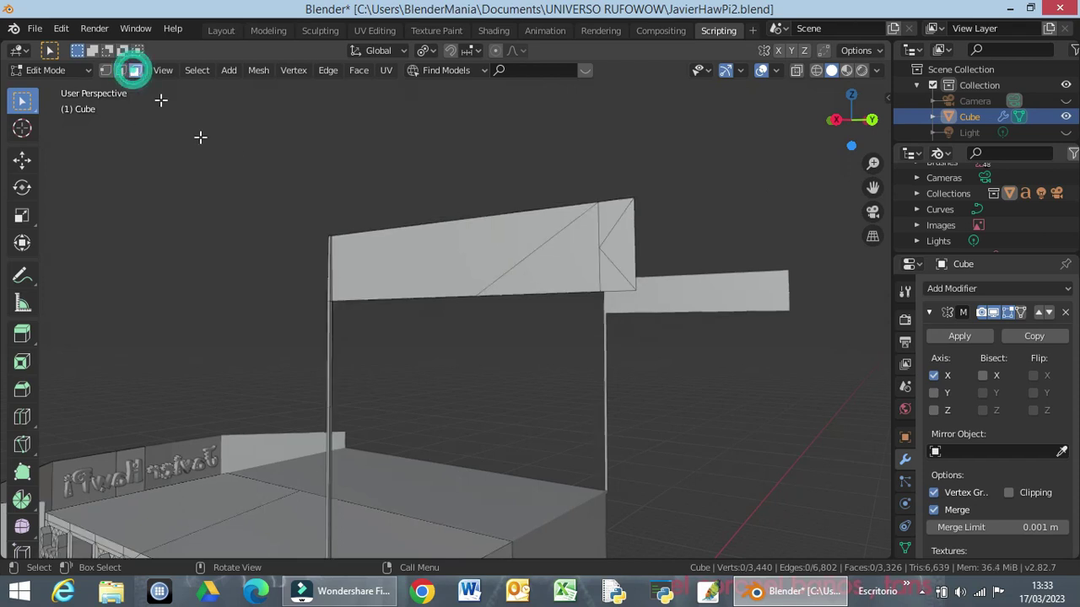
click(472, 260)
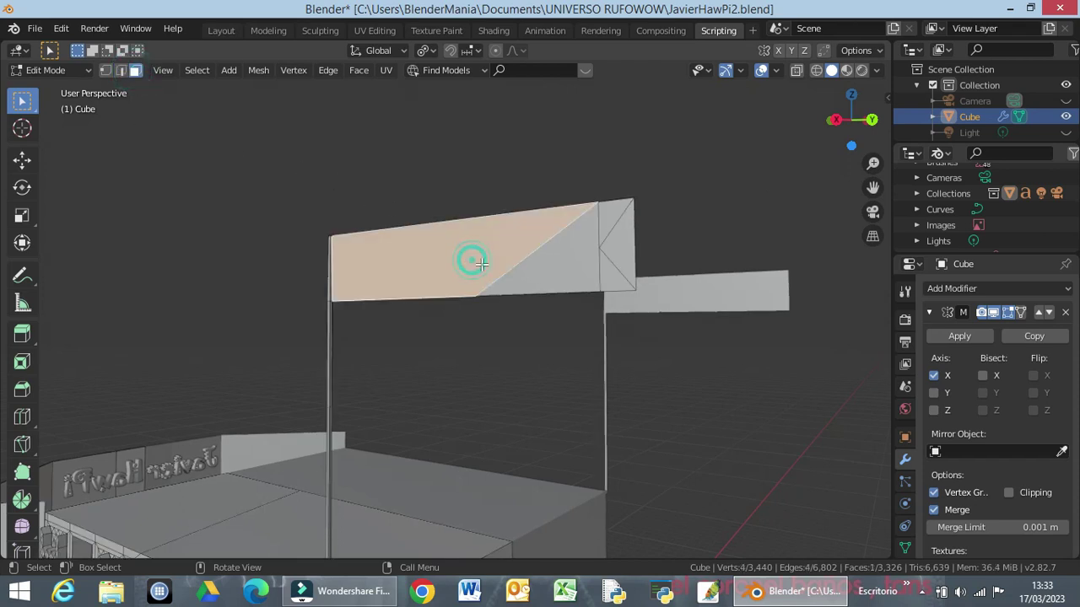
shift+click(569, 268)
key(x)
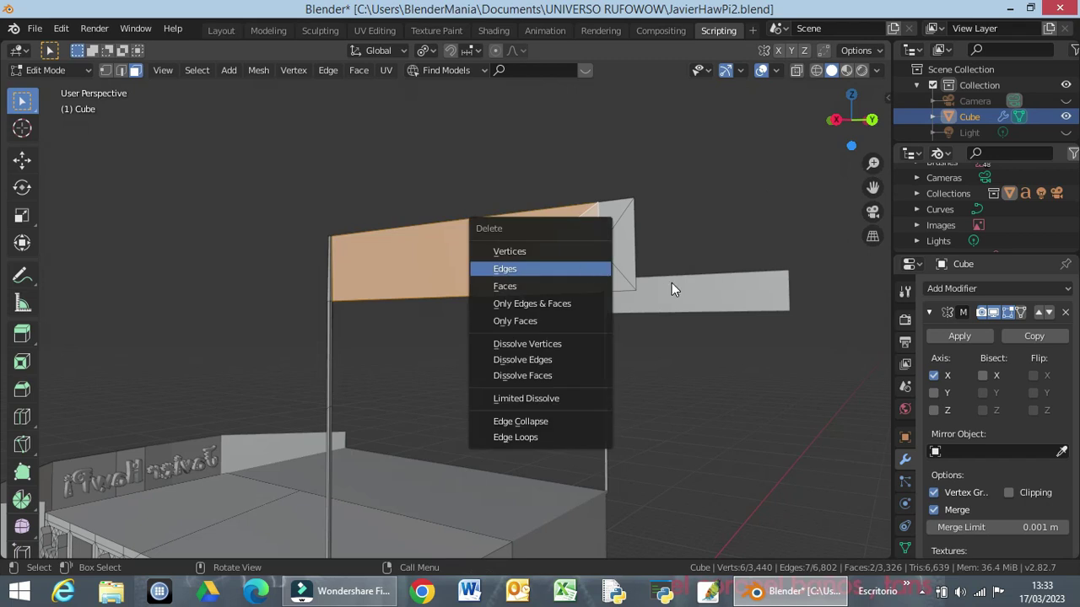
click(520, 398)
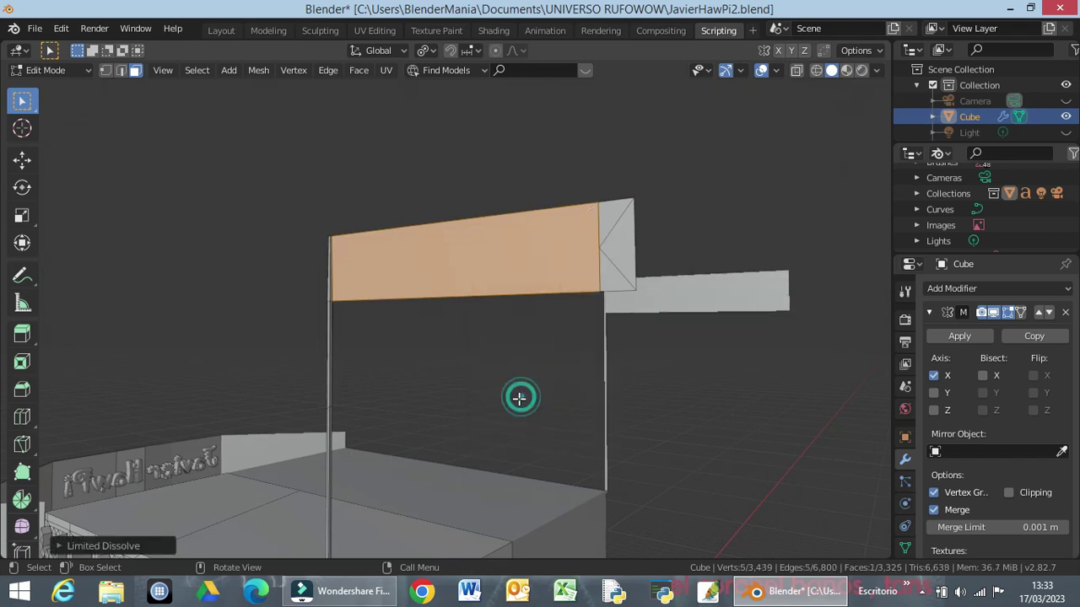
Step: Delete the small end triangle to give the flag a notched swallowtail end
click(618, 245)
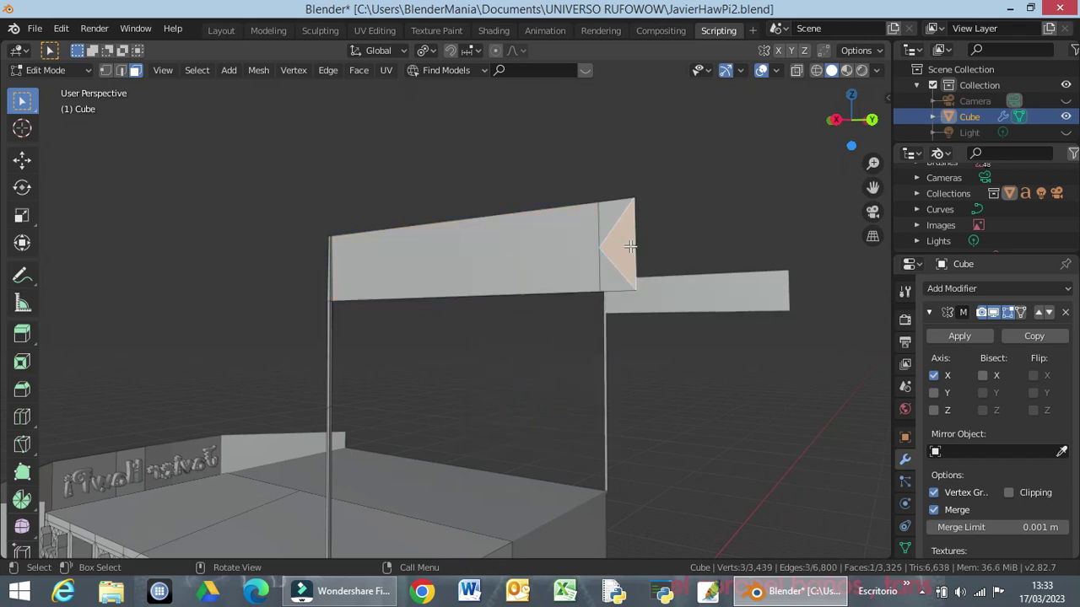
key(x)
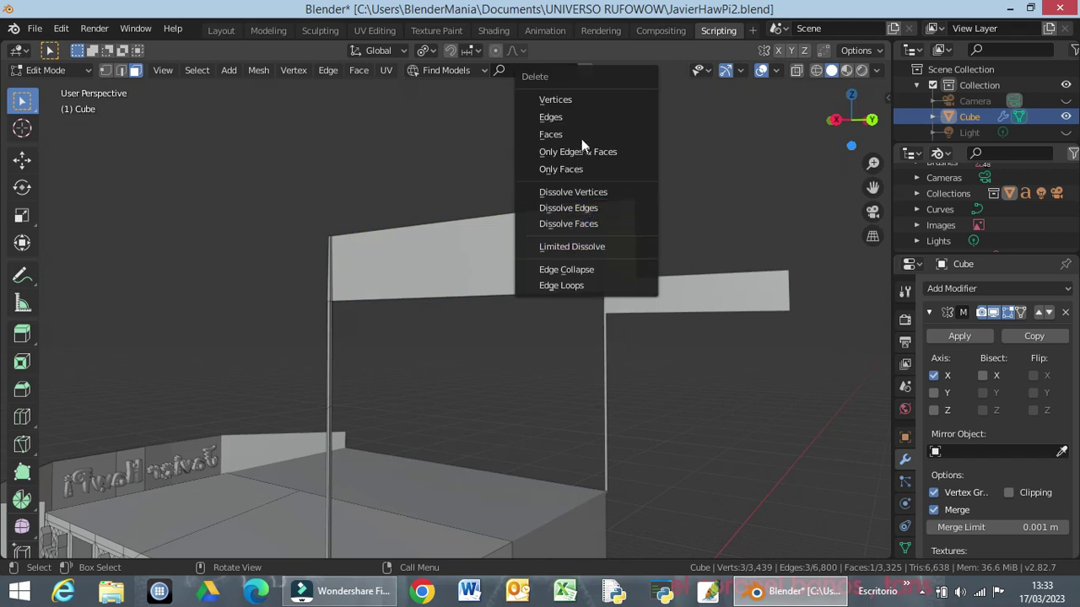
click(574, 135)
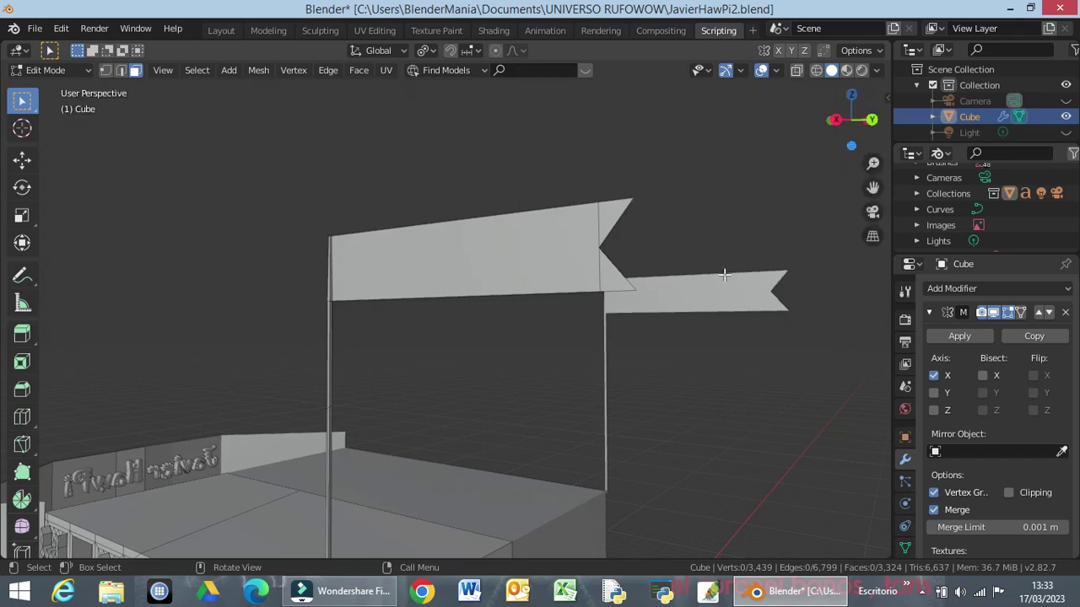
mouse_move(714, 424)
middle_down()
mouse_move(763, 431)
mouse_move(768, 422)
middle_up()
scroll(687, 433, down, 3)
scroll(687, 437, down, 2)
scroll(686, 436, up, 1)
scroll(687, 436, up, 1)
scroll(687, 435, up, 1)
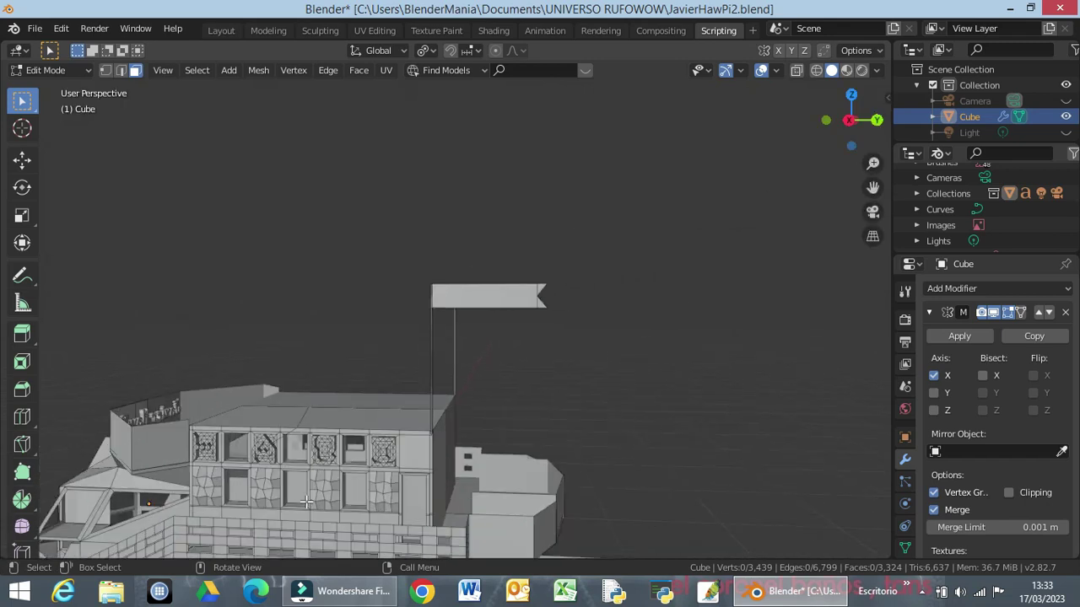
mouse_move(305, 500)
middle_down()
mouse_move(527, 475)
mouse_move(389, 365)
middle_up()
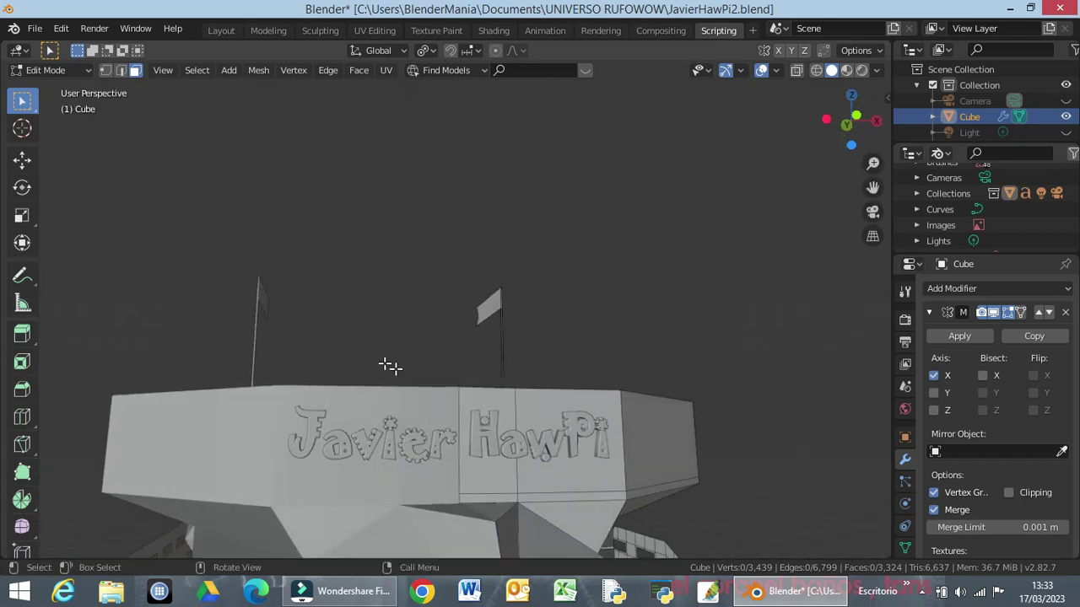
Step: Back in Object Mode, copy and paste the lettering text object through the Outliner
key(Tab)
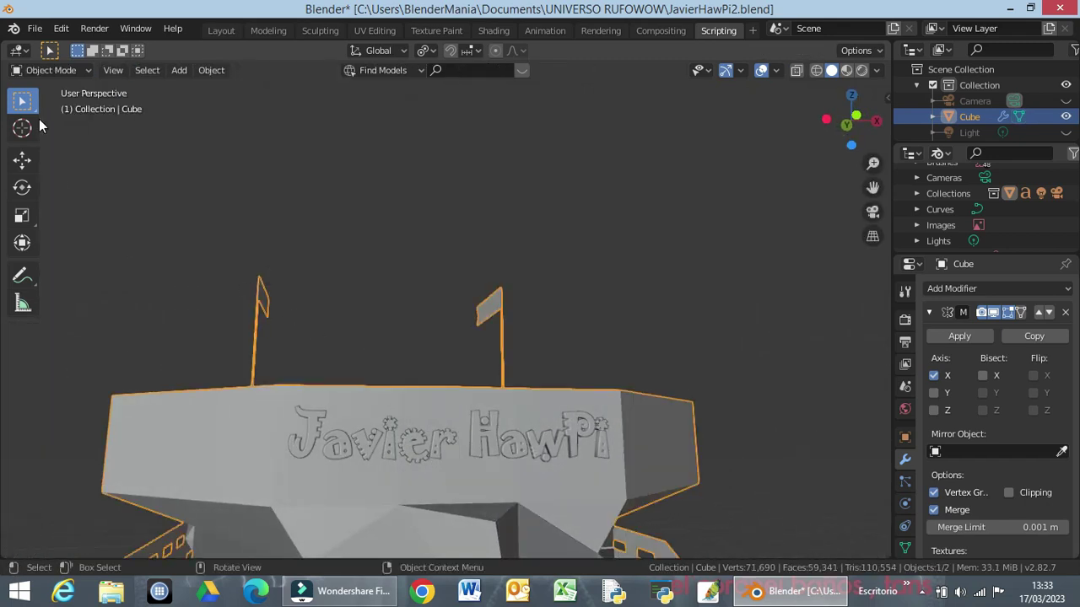
click(414, 444)
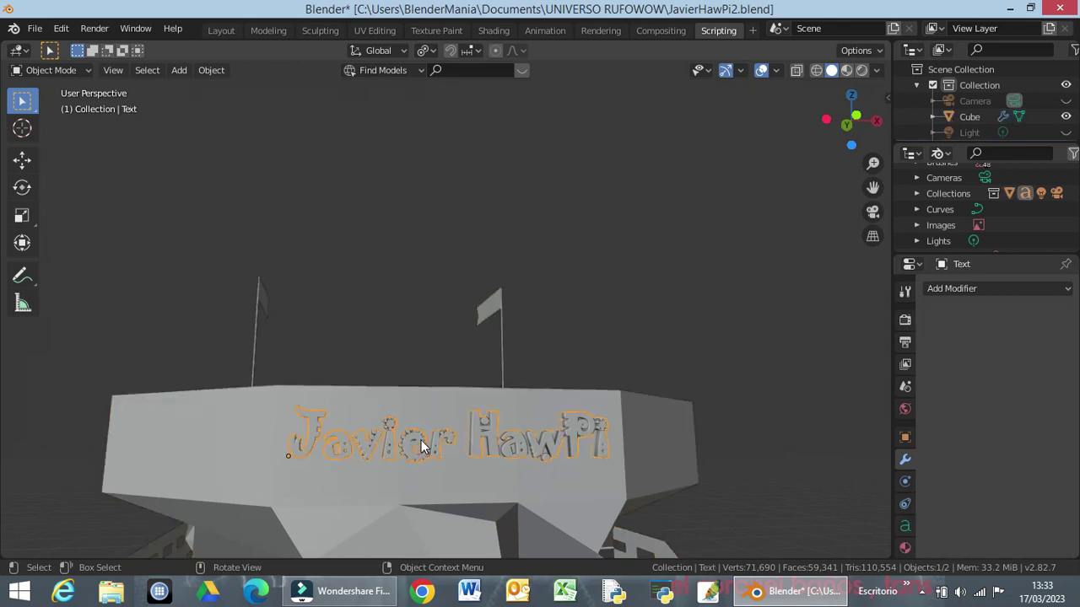
scroll(981, 124, down, 1)
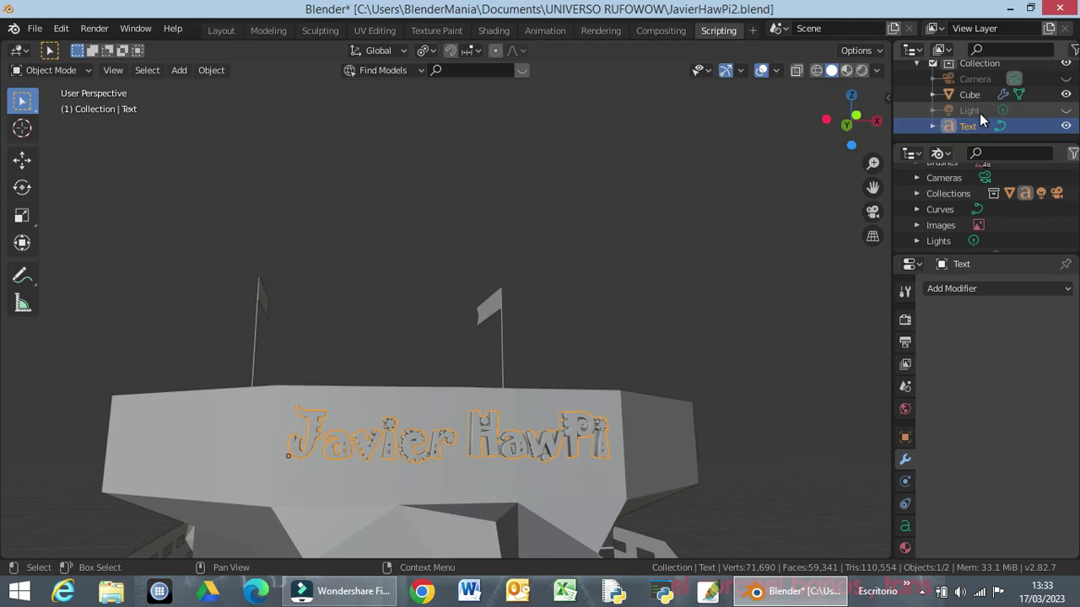
right_click(966, 126)
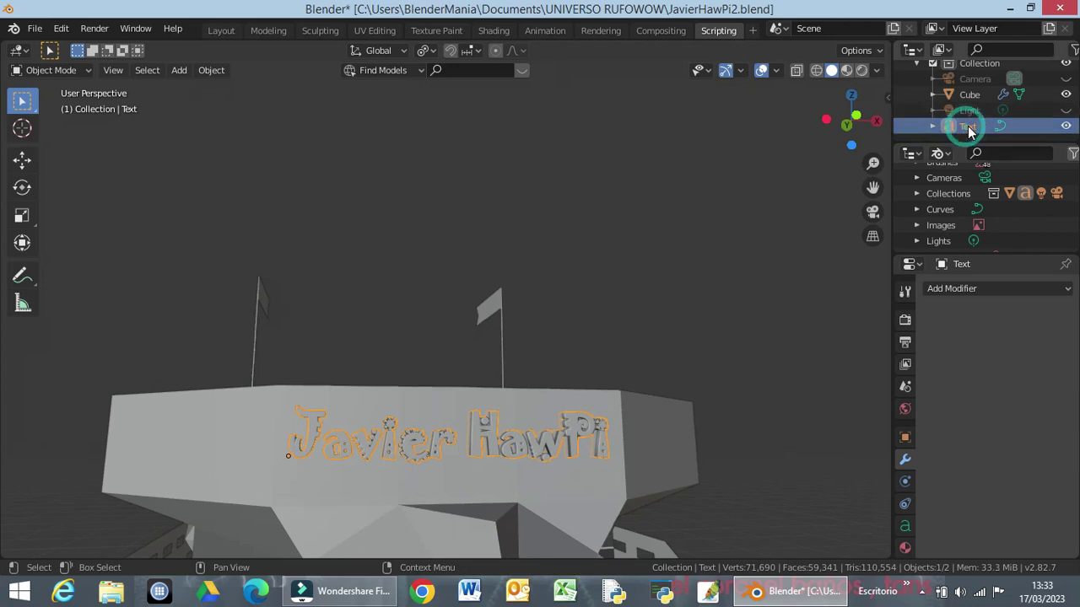
click(970, 128)
right_click(965, 126)
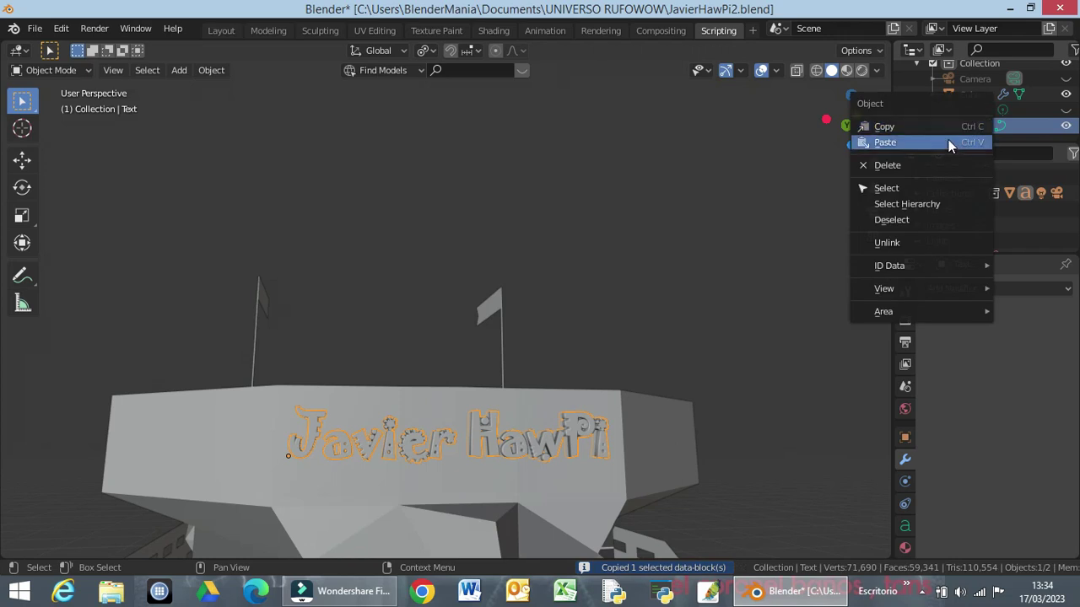
click(949, 141)
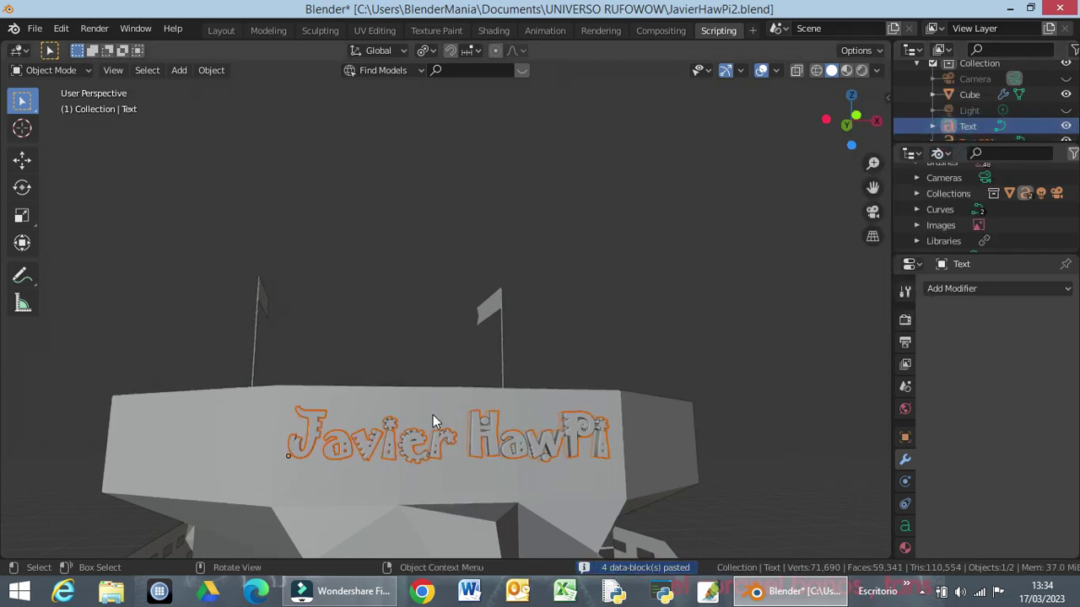
key(g)
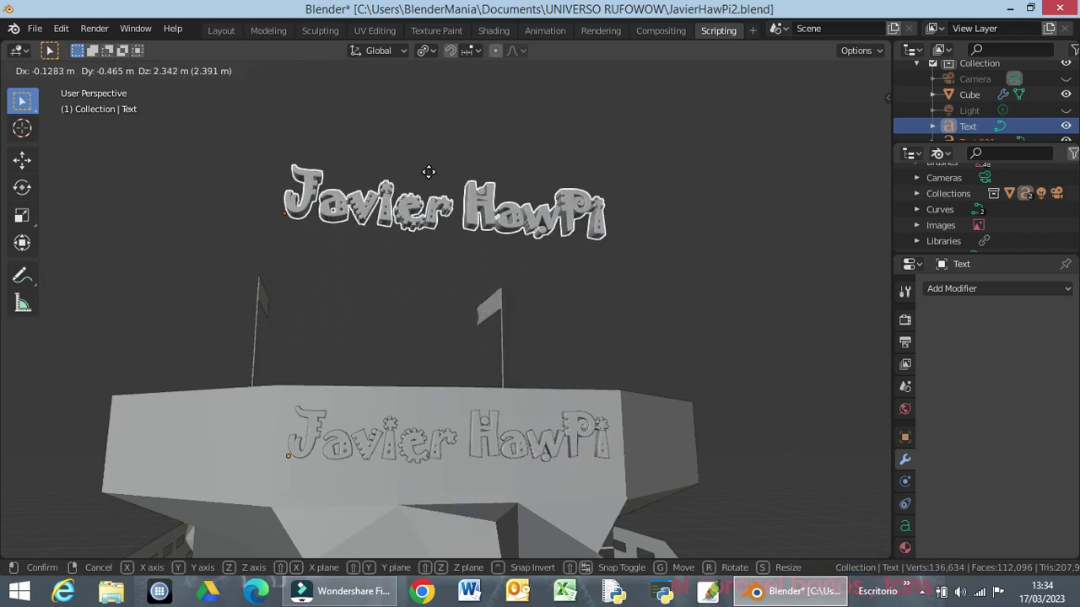
Step: Raise the text copy along Z and rotate it 90° around Z
key(z)
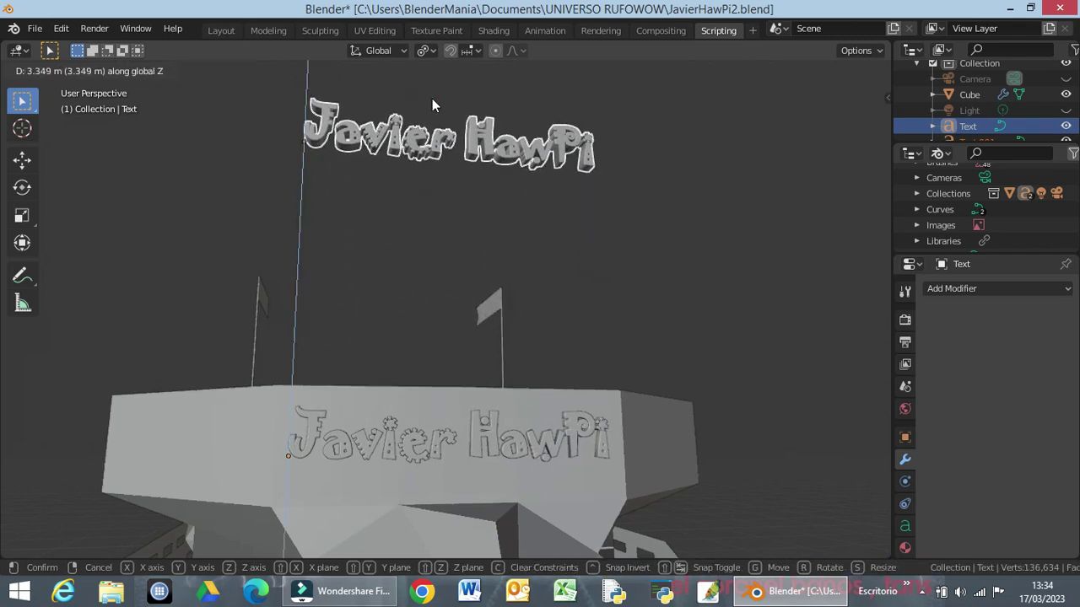
click(432, 99)
mouse_move(481, 239)
middle_down()
mouse_move(431, 301)
mouse_move(404, 285)
middle_up()
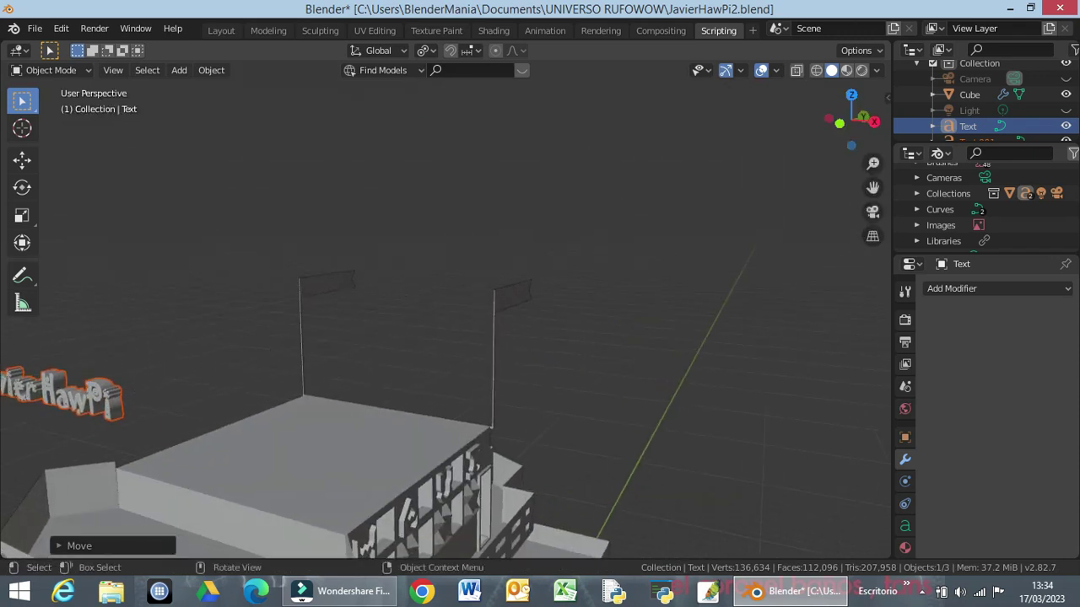
key(r)
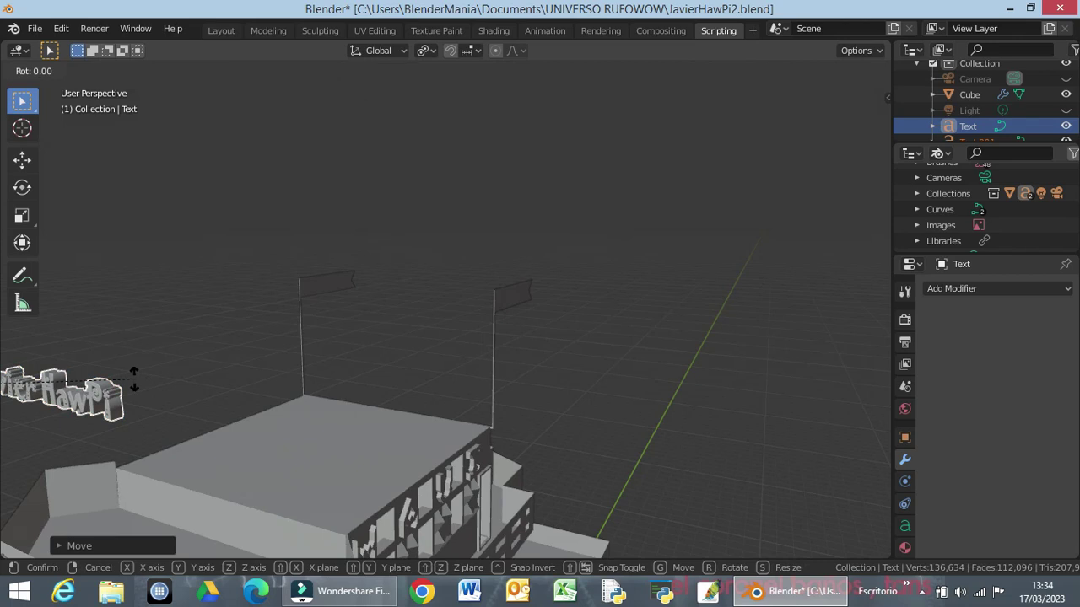
text(z)
text(9)
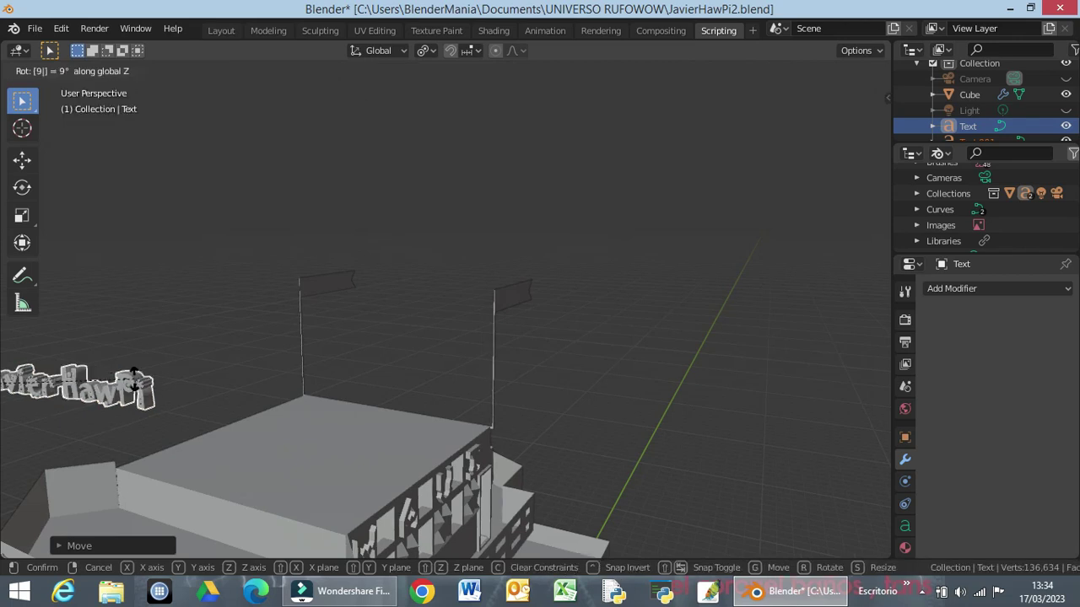
text(0)
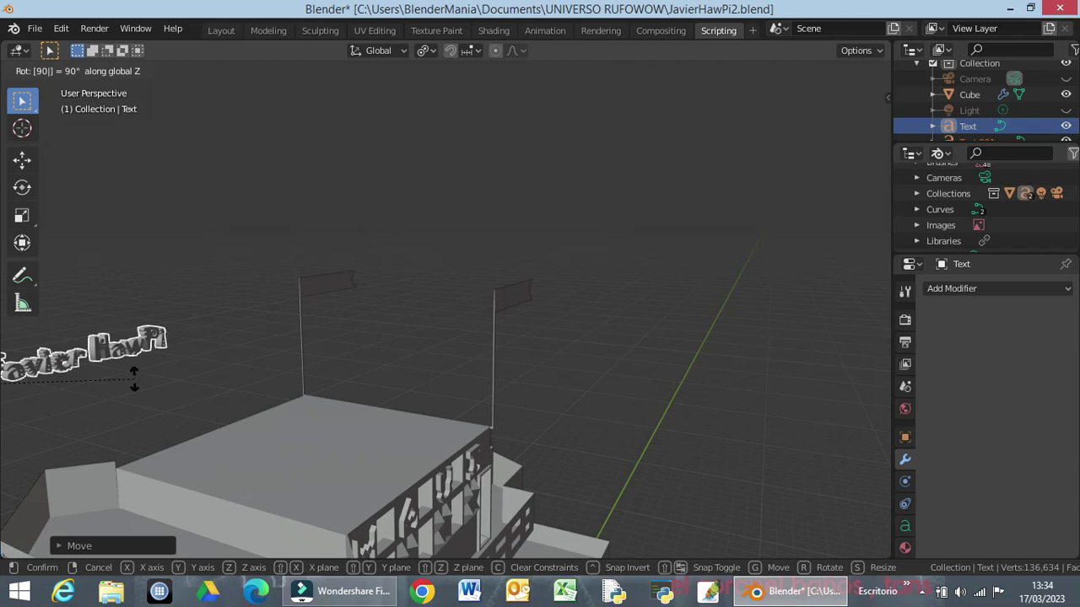
key(Return)
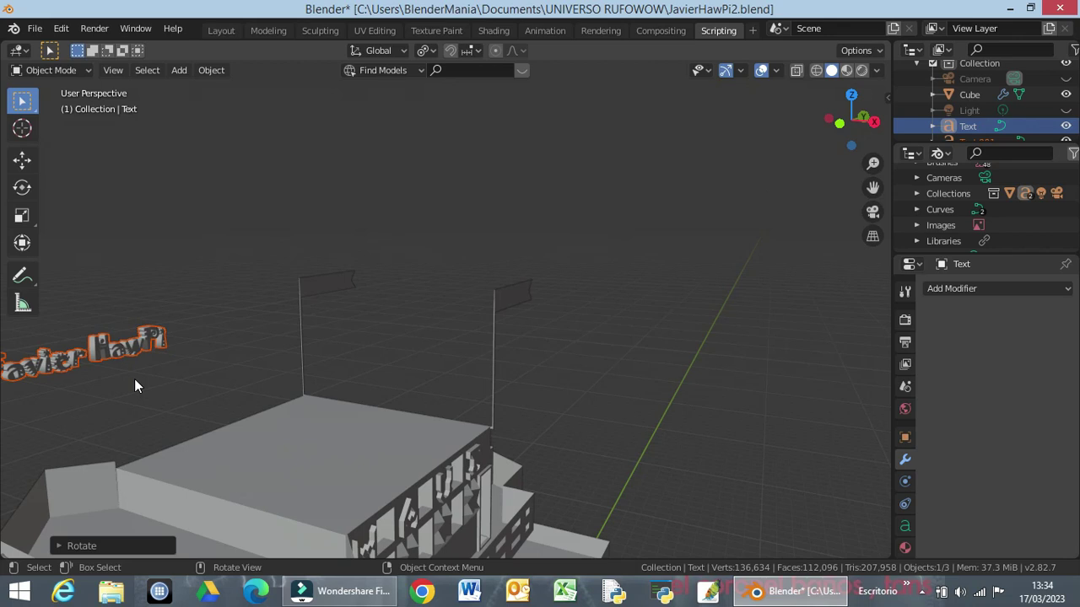
Step: Reposition the text copy from top and side views until it sits near the flagpole top
key(KP_5)
key(KP_7)
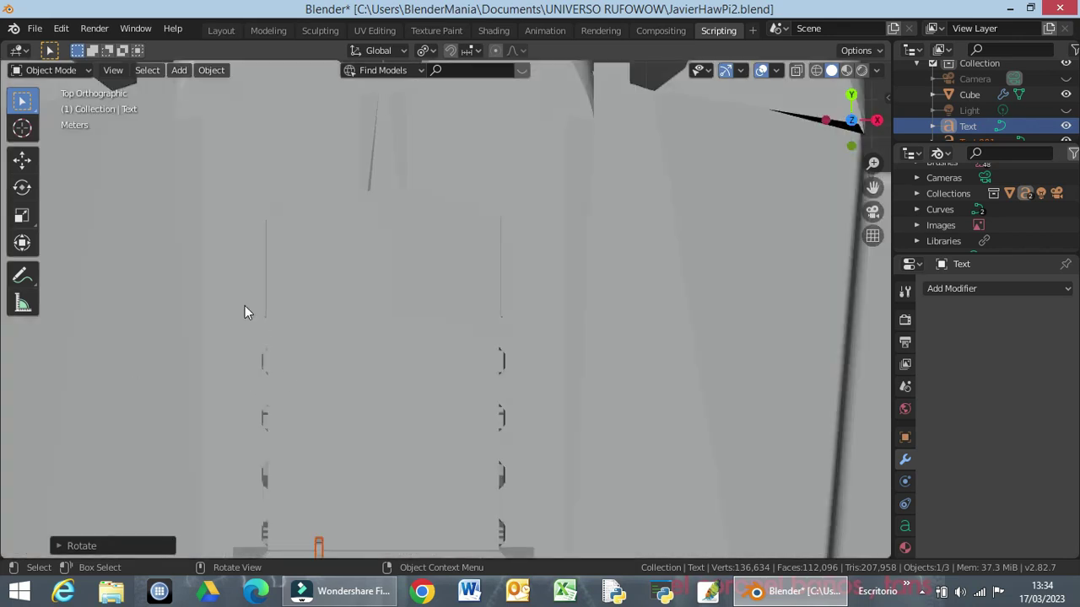
scroll(196, 196, down, 5)
scroll(195, 192, down, 2)
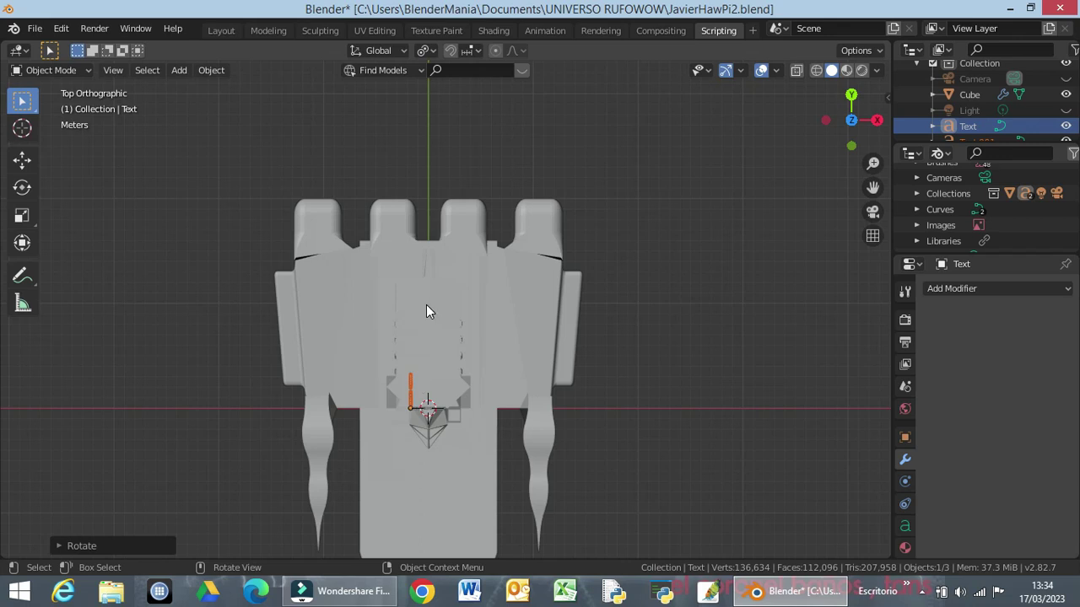
key(g)
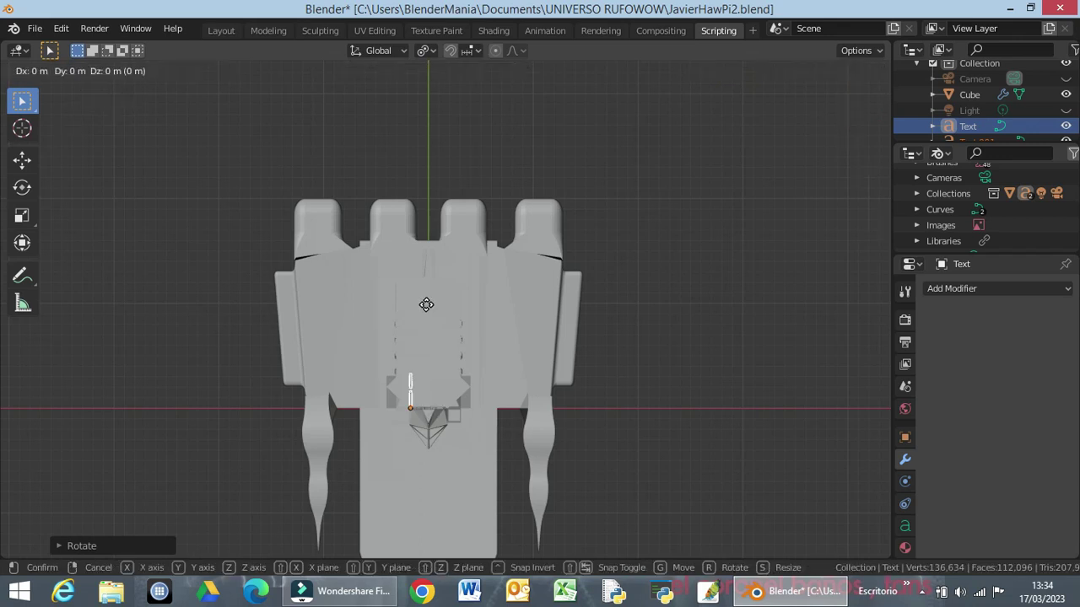
click(573, 151)
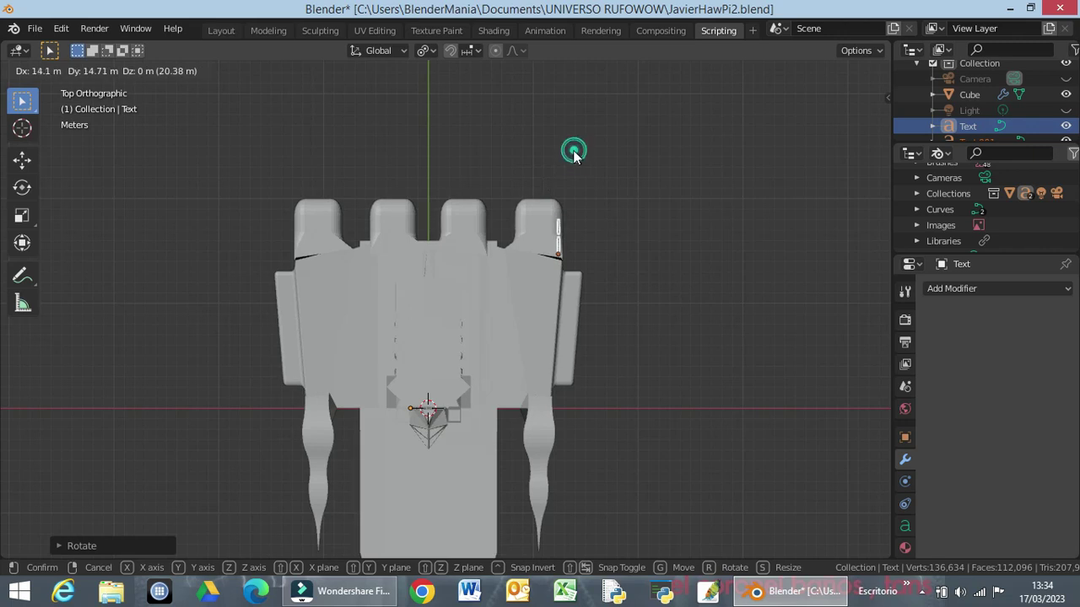
mouse_move(620, 325)
middle_down()
mouse_move(467, 168)
mouse_move(586, 253)
mouse_move(574, 264)
middle_up()
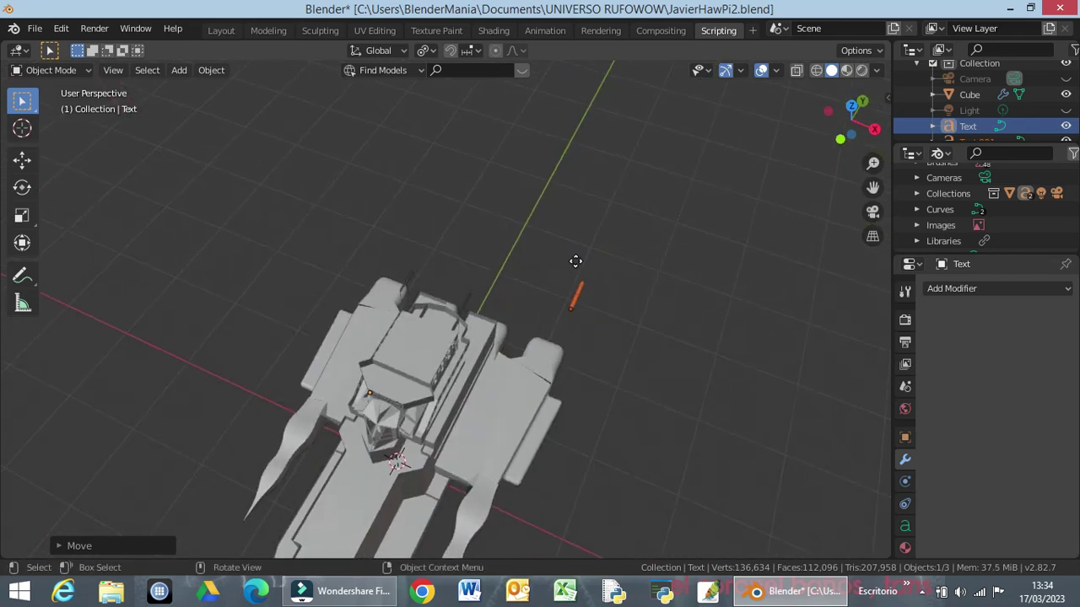
key(g)
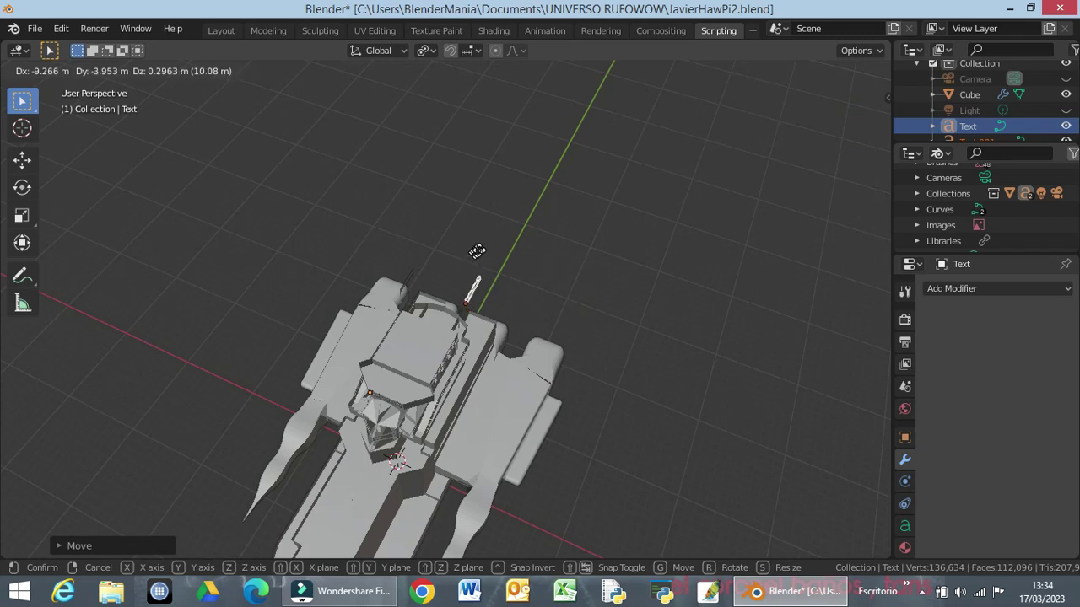
click(488, 239)
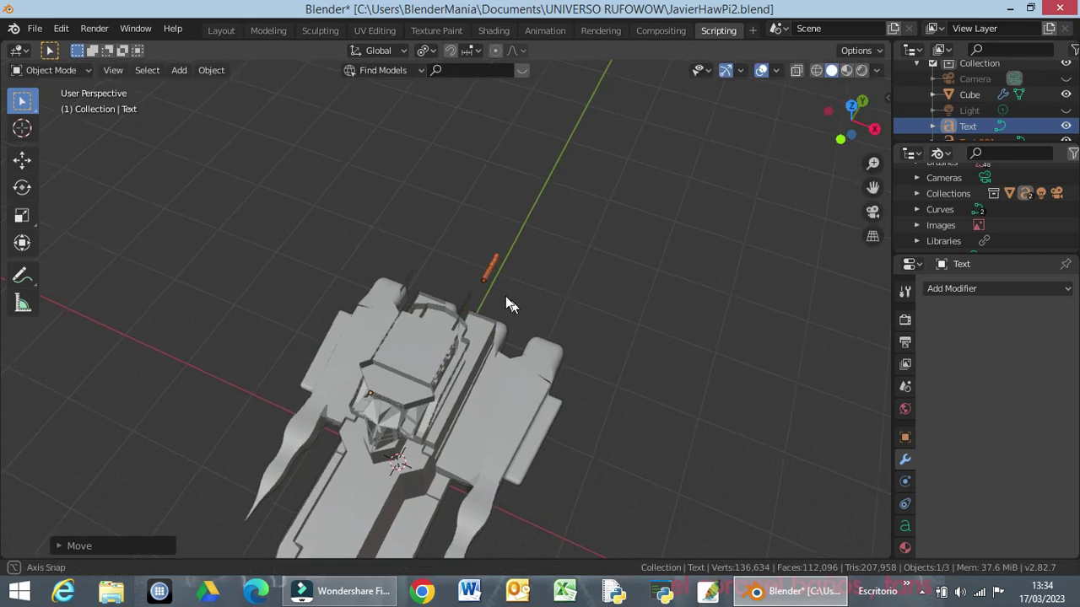
middle_drag(506, 297, 459, 181)
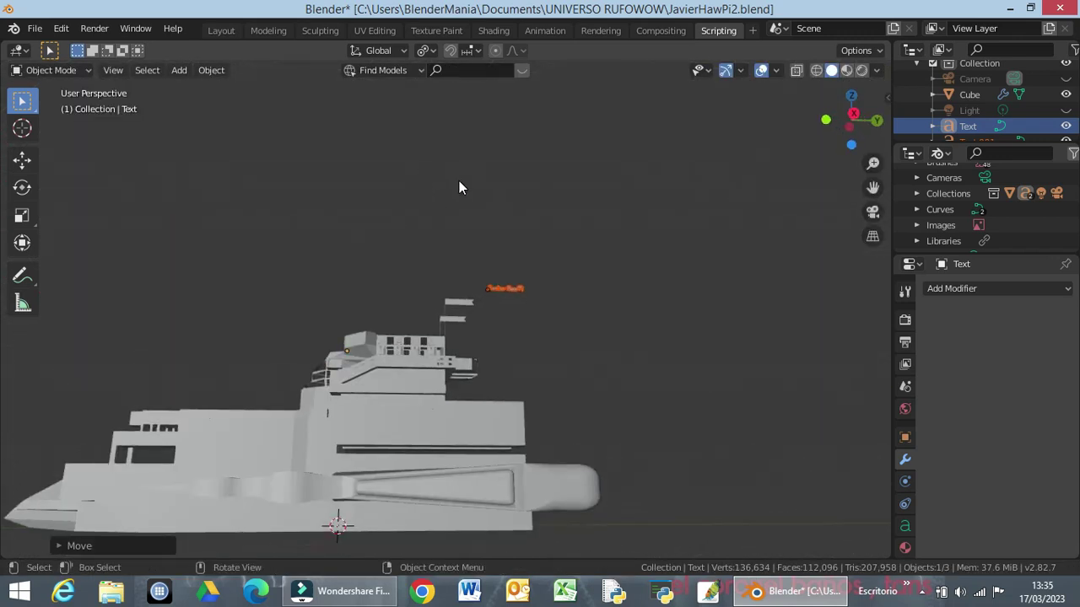
key(KP_3)
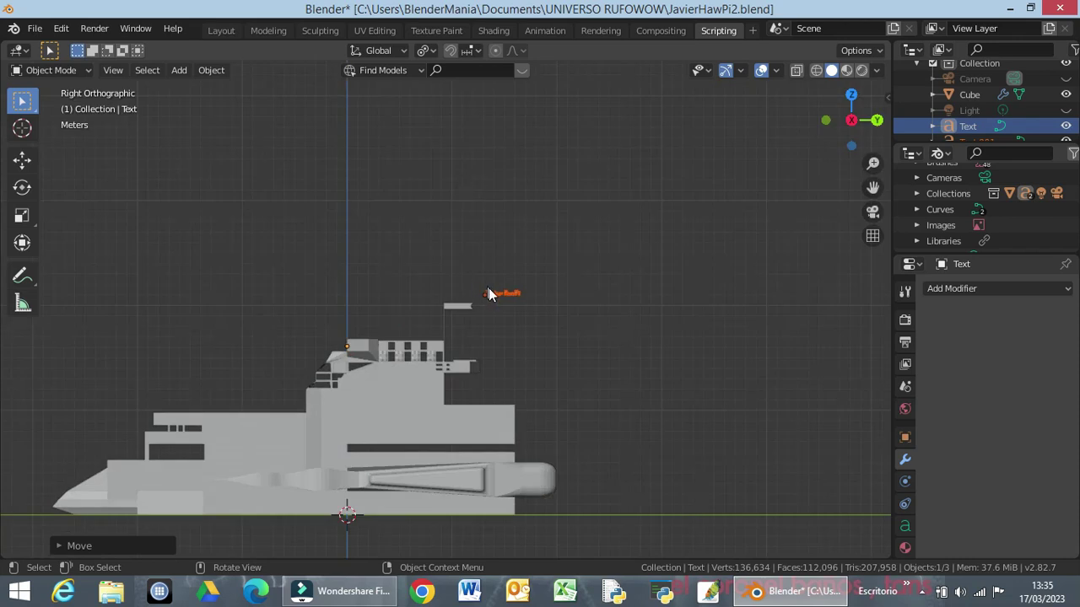
key(g)
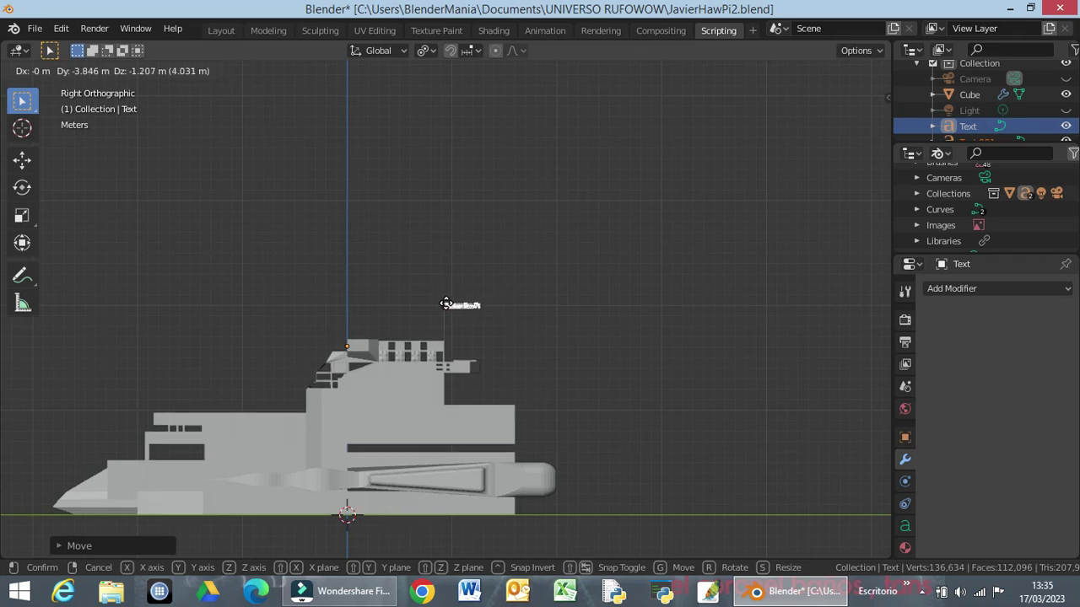
Step: Place the lettering at the pole top and scale it to about 0.68 to fit the flag
click(445, 303)
scroll(464, 330, up, 4)
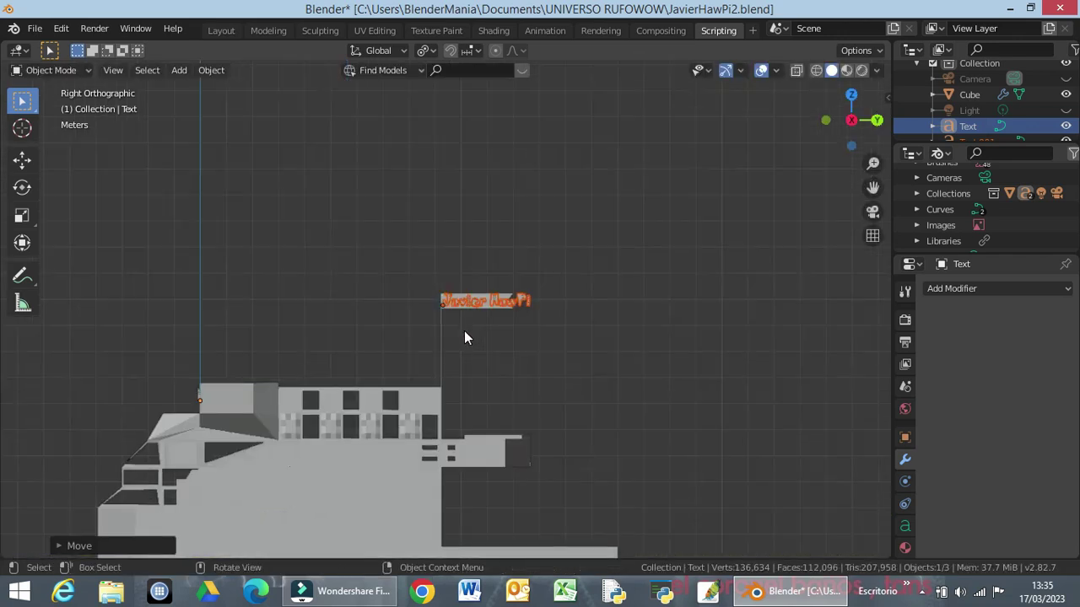
scroll(468, 326, up, 3)
scroll(470, 326, up, 2)
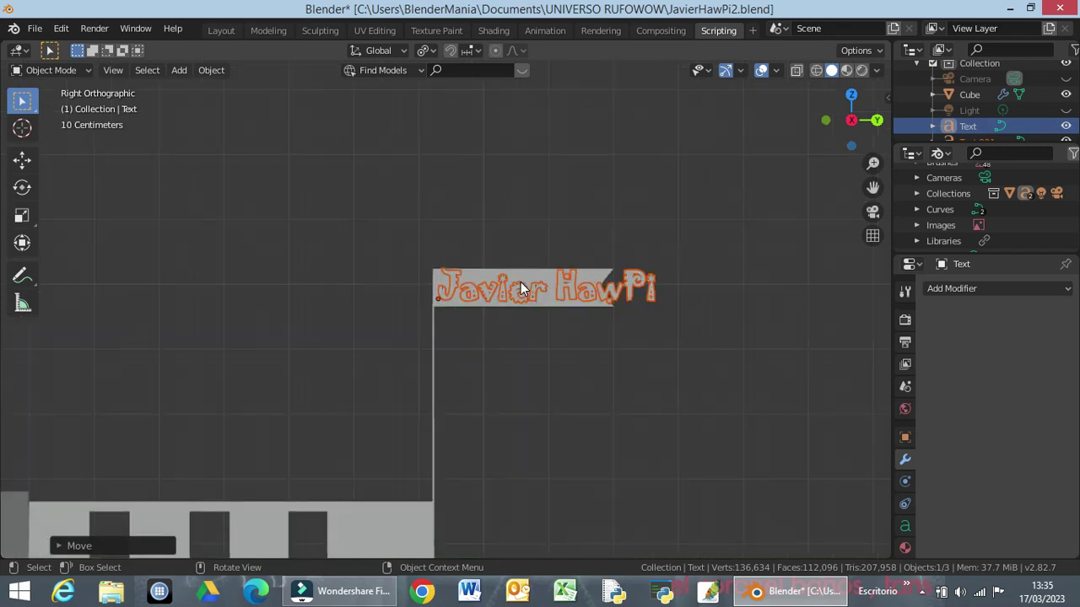
key(s)
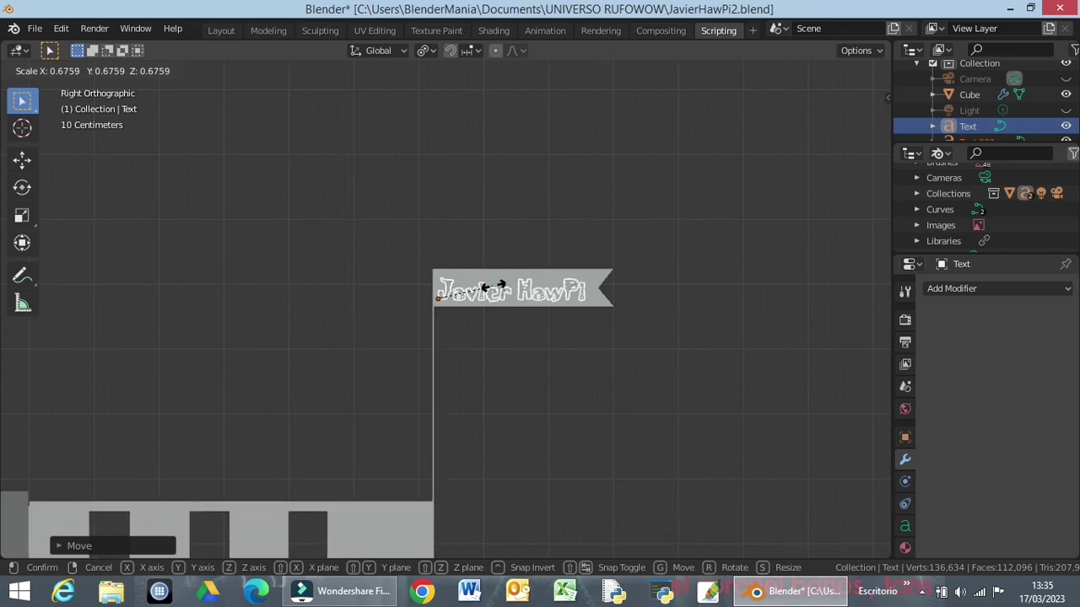
click(501, 295)
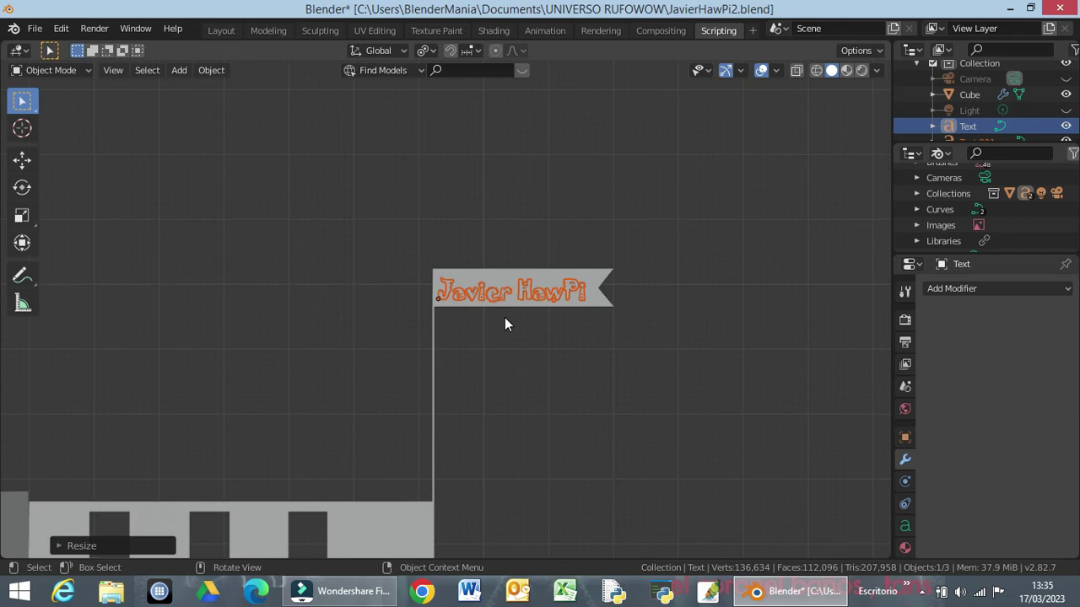
mouse_move(540, 342)
middle_down()
mouse_move(674, 353)
mouse_move(649, 365)
middle_up()
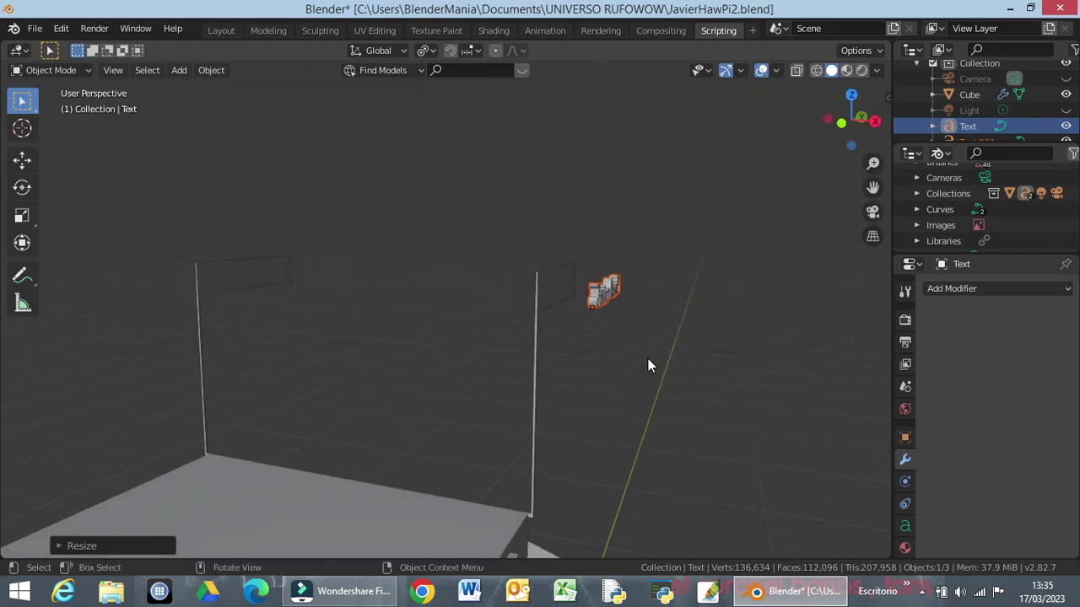
Step: Slide the lettering along X so it lies across the pennant flag
key(g)
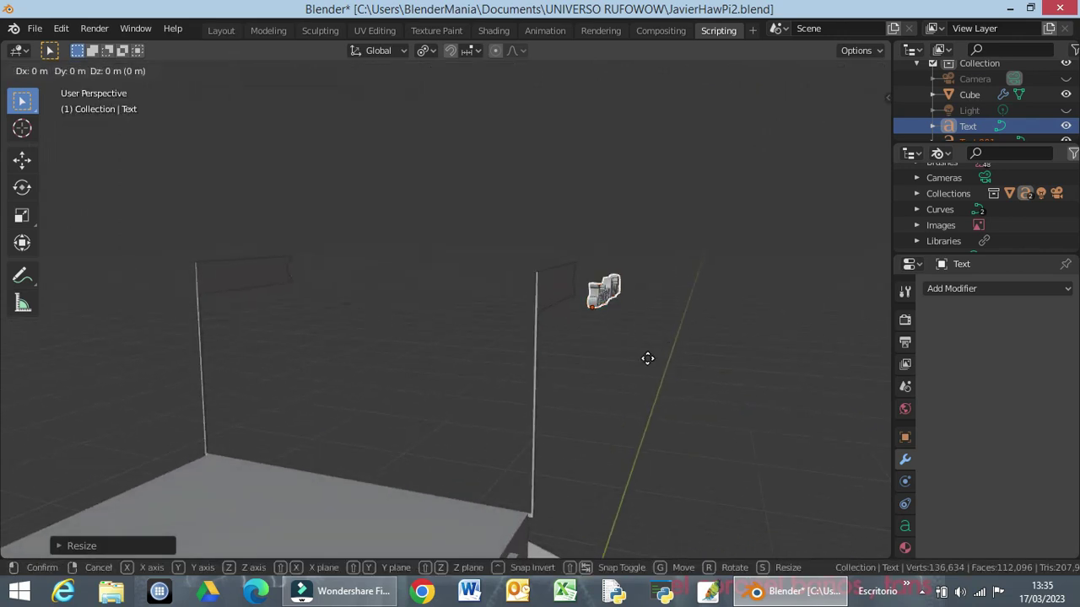
key(x)
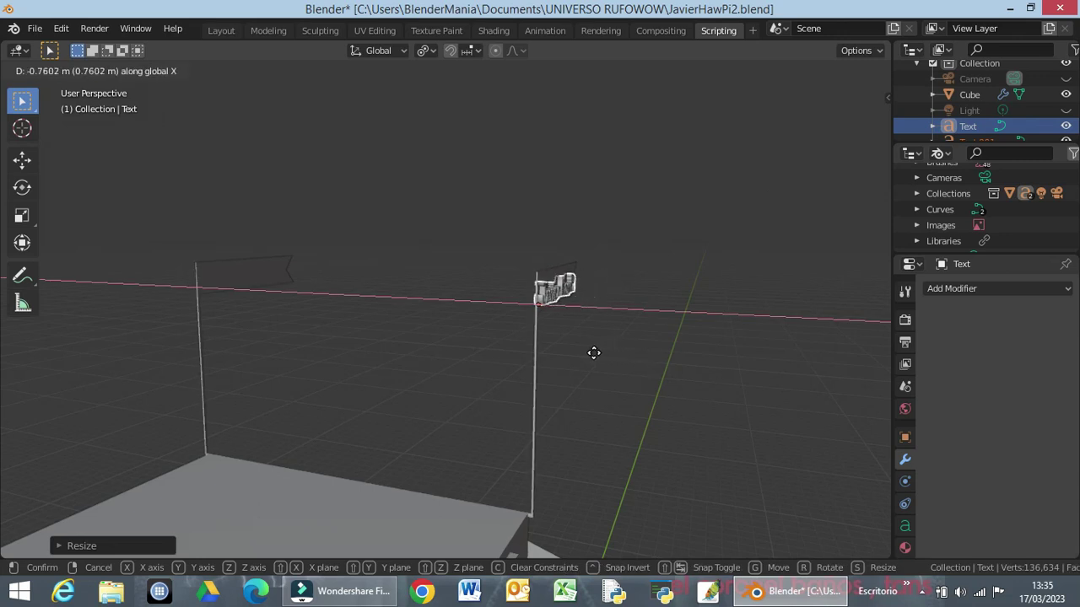
click(593, 354)
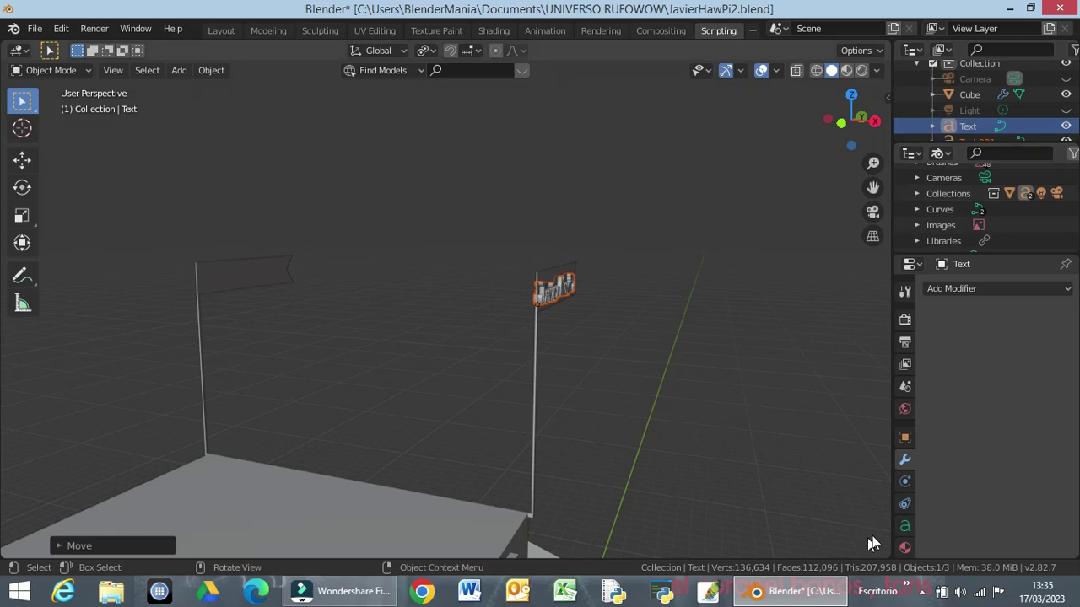
Step: Set the lettering's Geometry Extrude depth to 0.17 m
click(904, 528)
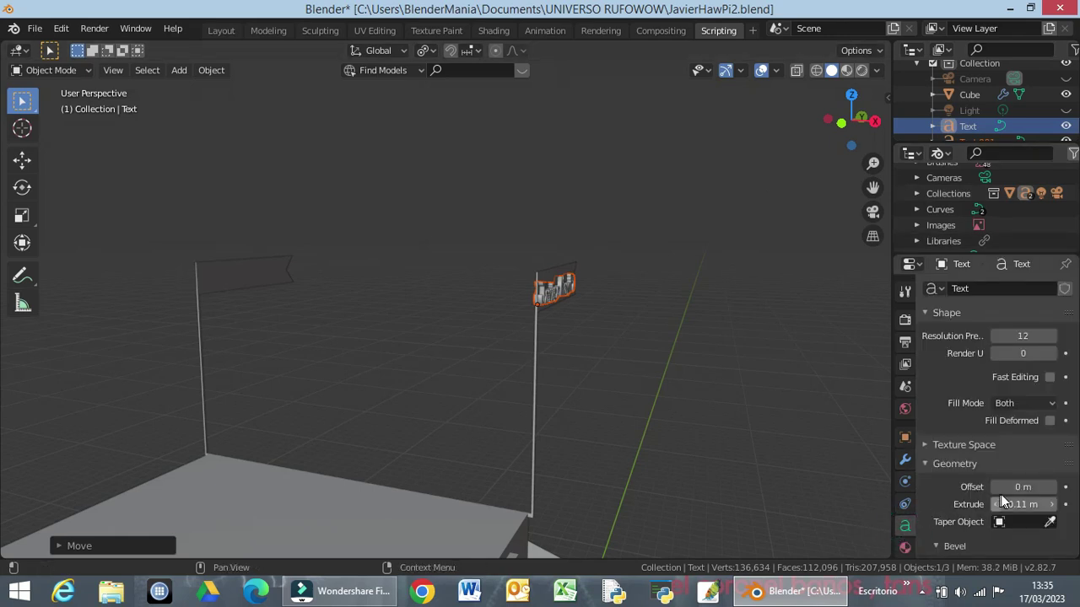
mouse_move(1023, 504)
mouse_down()
mouse_move(987, 505)
mouse_move(1025, 505)
mouse_up()
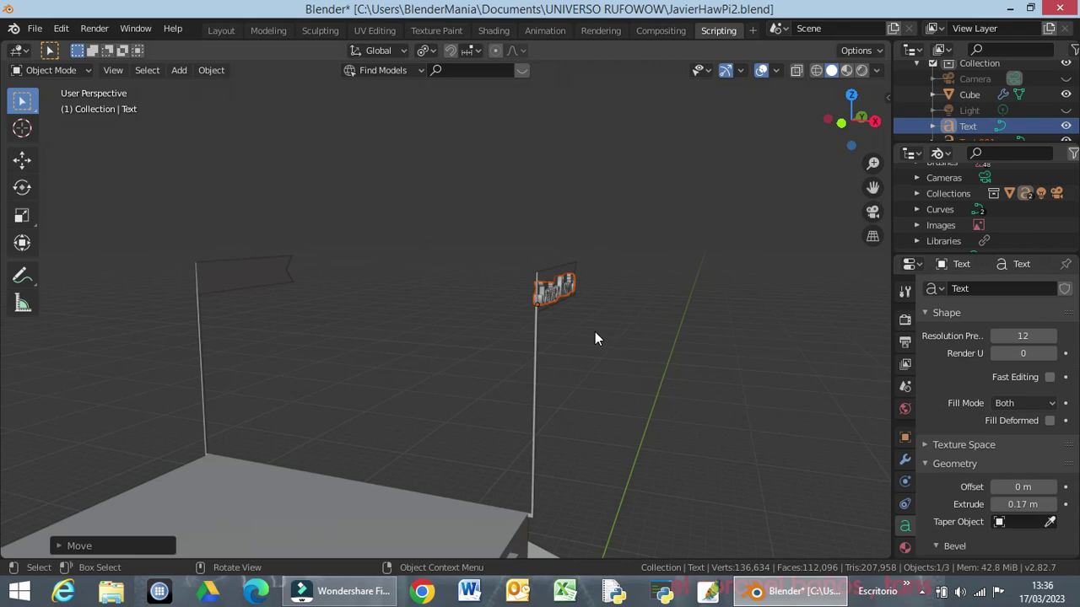
mouse_move(596, 337)
middle_down()
mouse_move(539, 311)
mouse_move(472, 357)
mouse_move(413, 441)
mouse_move(309, 452)
middle_up()
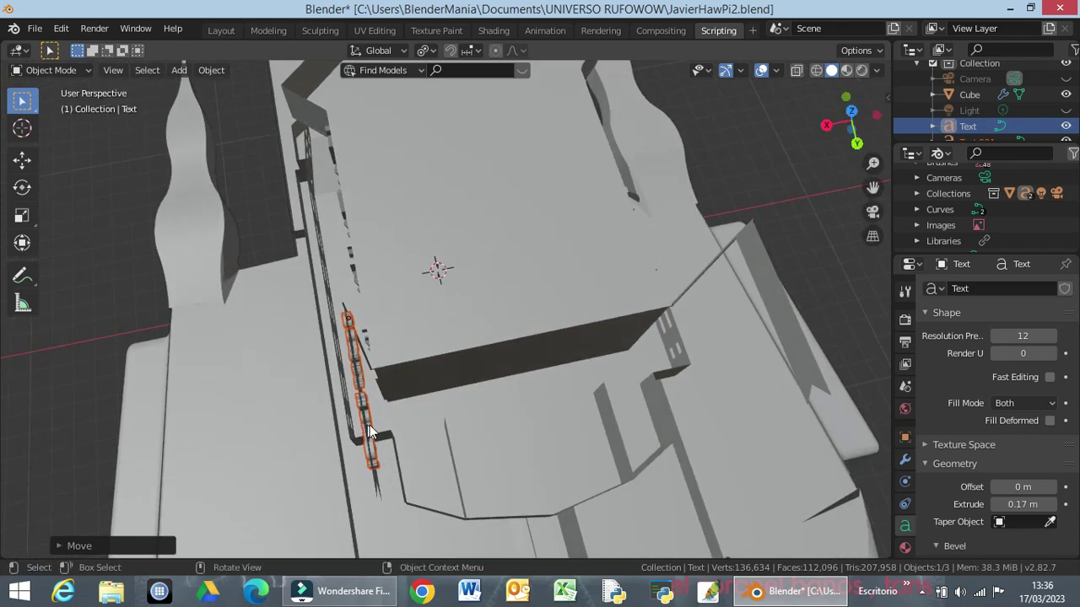
Step: Scale the name lettering along X in two passes so it sits thin and proportioned on the flag
key(s)
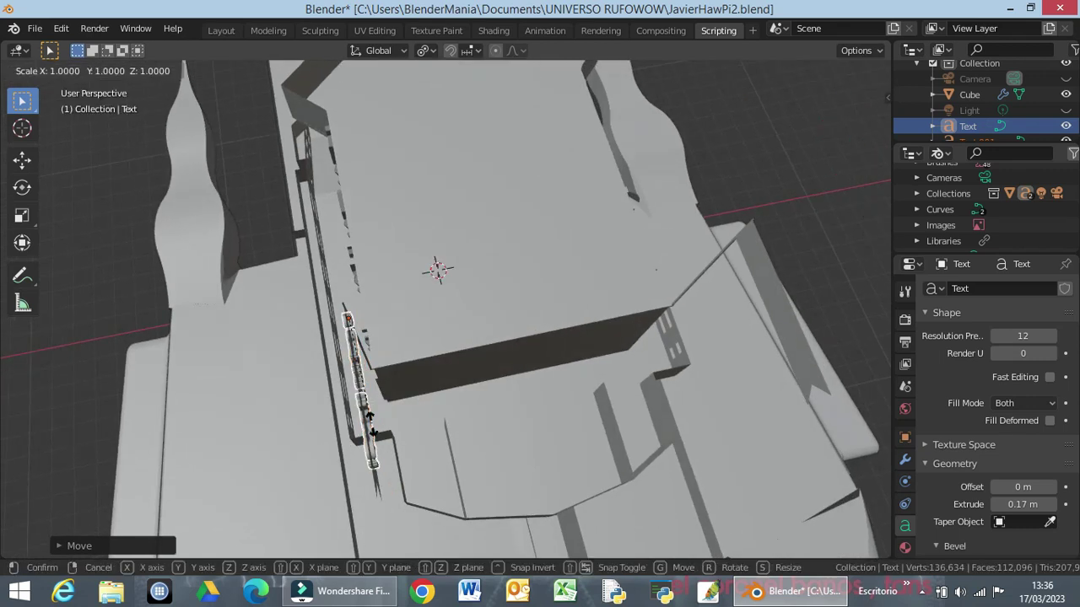
key(x)
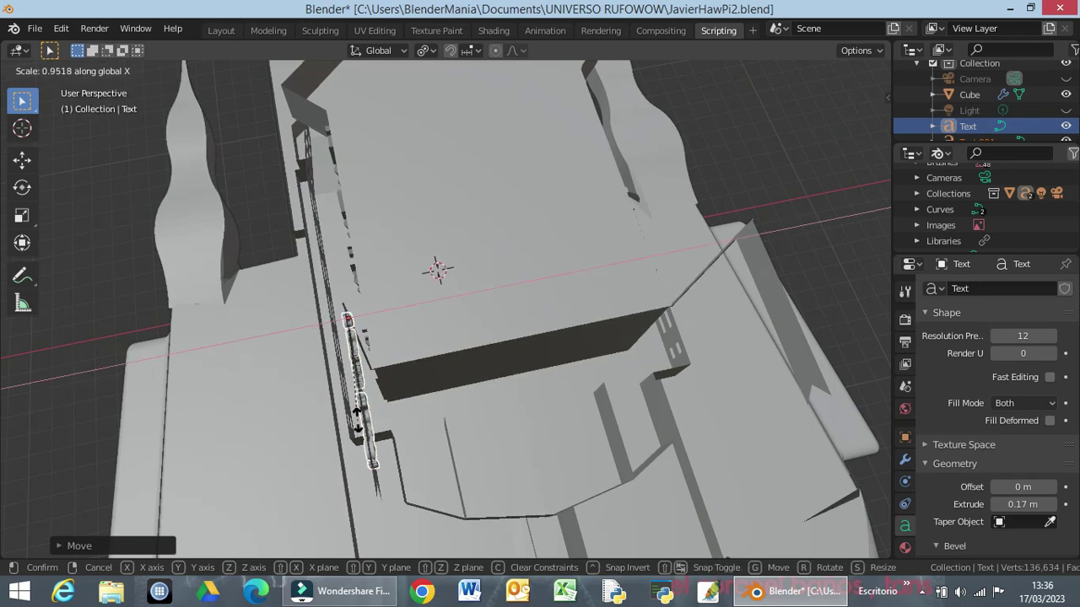
click(358, 350)
middle_drag(374, 438, 530, 338)
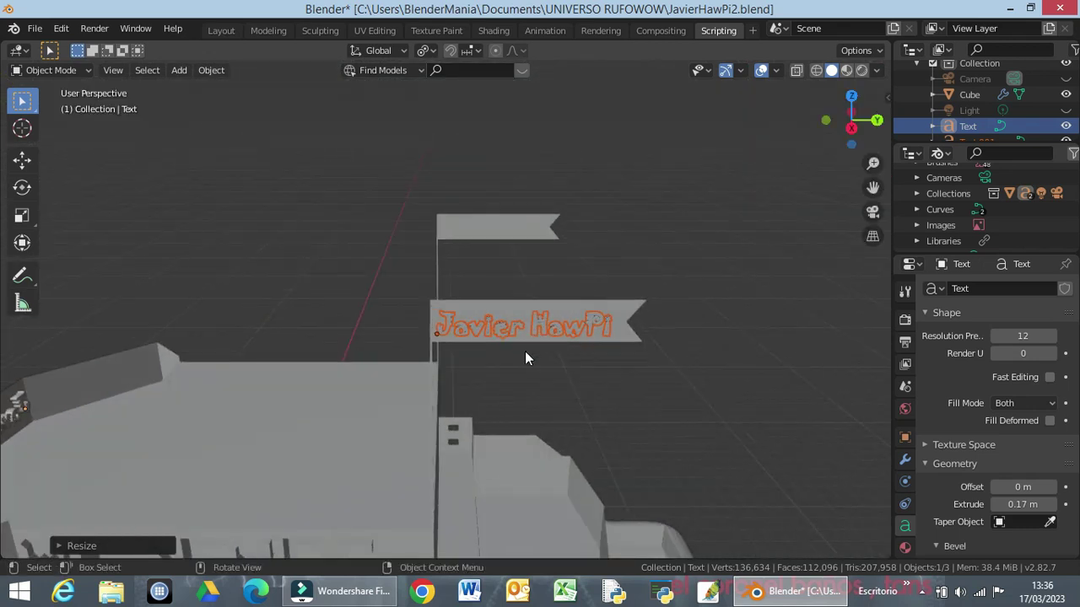
key(s)
key(x)
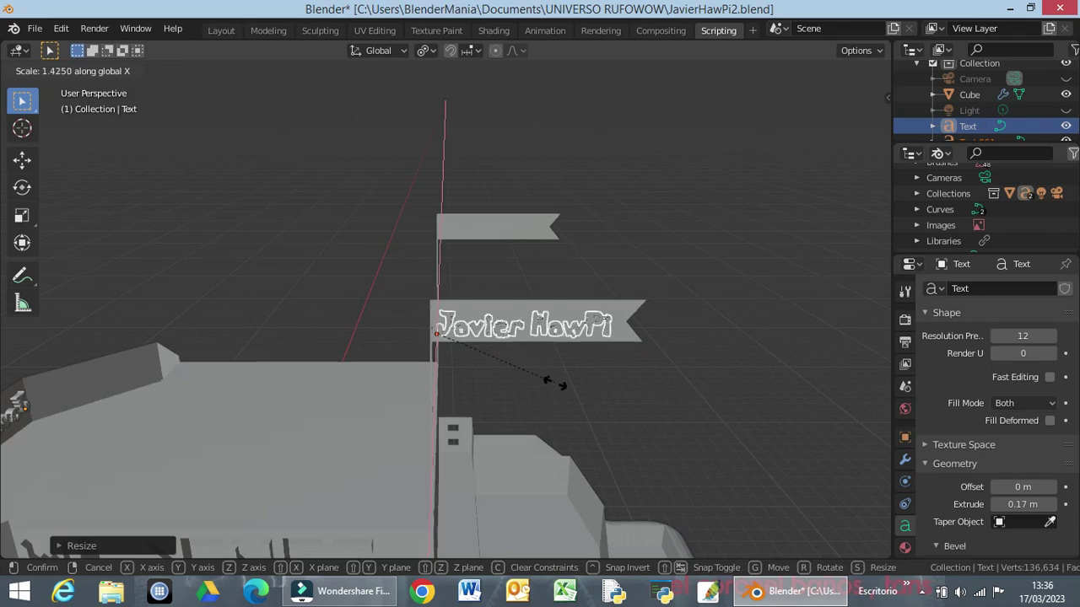
click(552, 384)
mouse_move(546, 388)
middle_down()
mouse_move(498, 443)
mouse_move(479, 431)
middle_up()
Step: Deselect everything, then select the Text.001 lettering on the flag
click(670, 315)
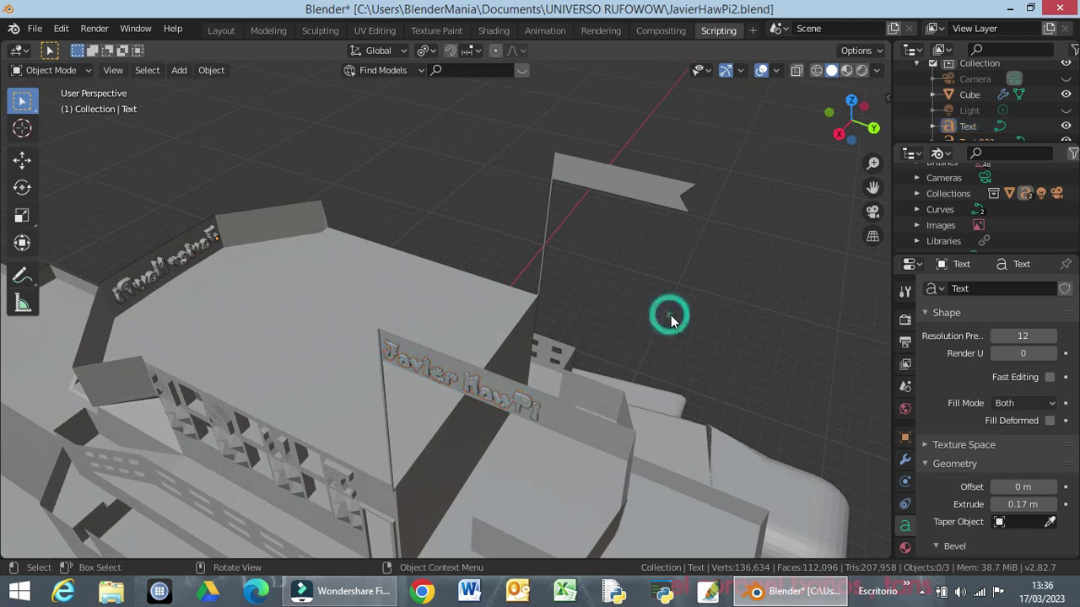
mouse_move(510, 397)
middle_down()
mouse_move(494, 414)
mouse_move(547, 359)
mouse_move(598, 349)
mouse_move(673, 379)
mouse_move(846, 412)
mouse_move(883, 379)
mouse_move(722, 426)
mouse_move(525, 422)
mouse_move(527, 350)
middle_up()
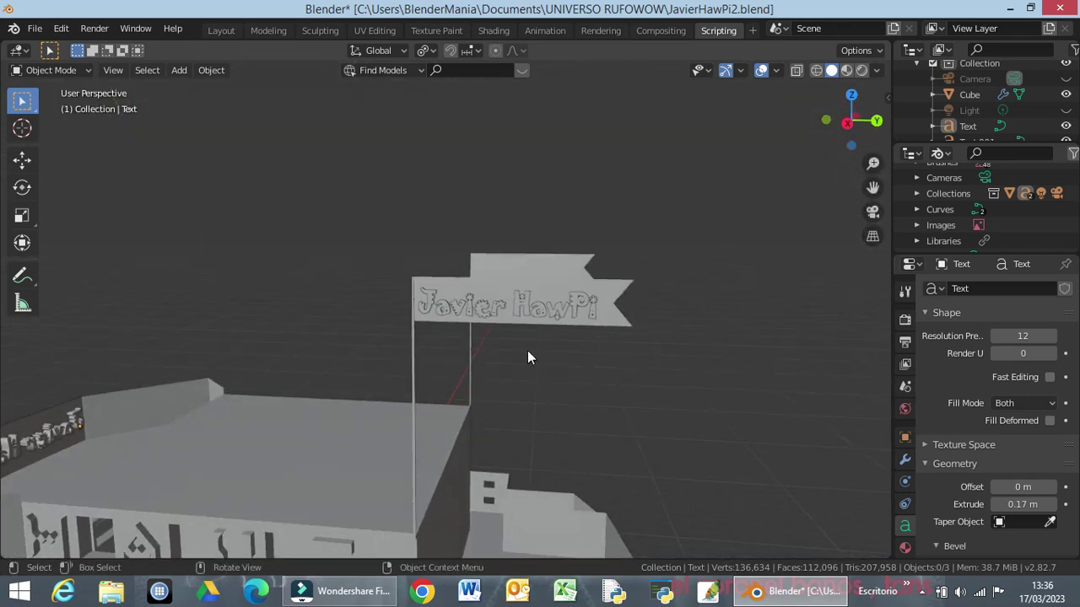
click(515, 305)
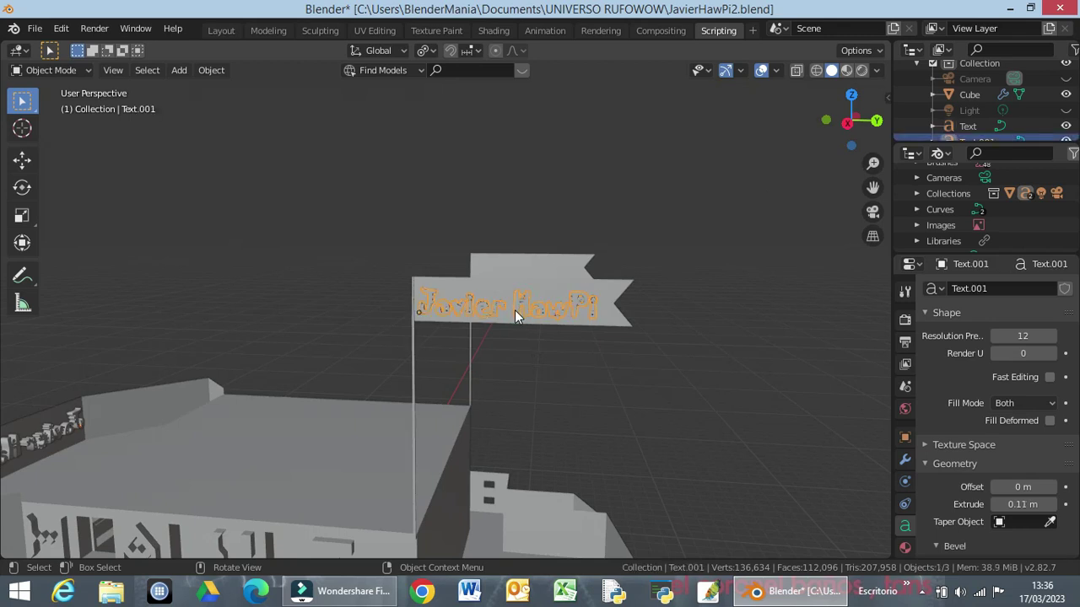
scroll(968, 122, down, 1)
Step: Copy and paste the Text.001 lettering, then move the copy along X beside the second flag
right_click(973, 125)
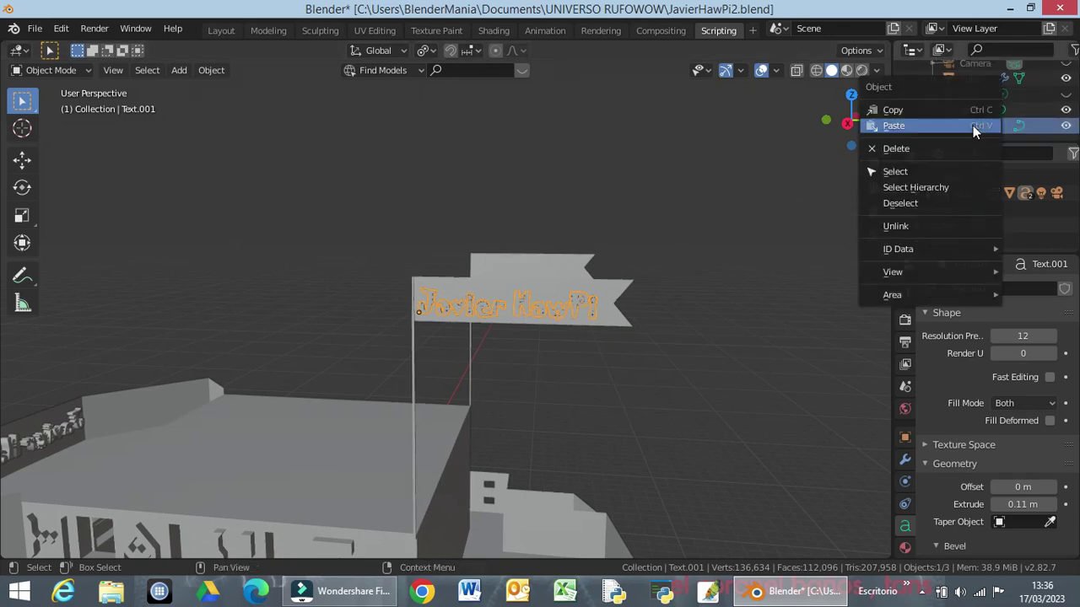
click(956, 110)
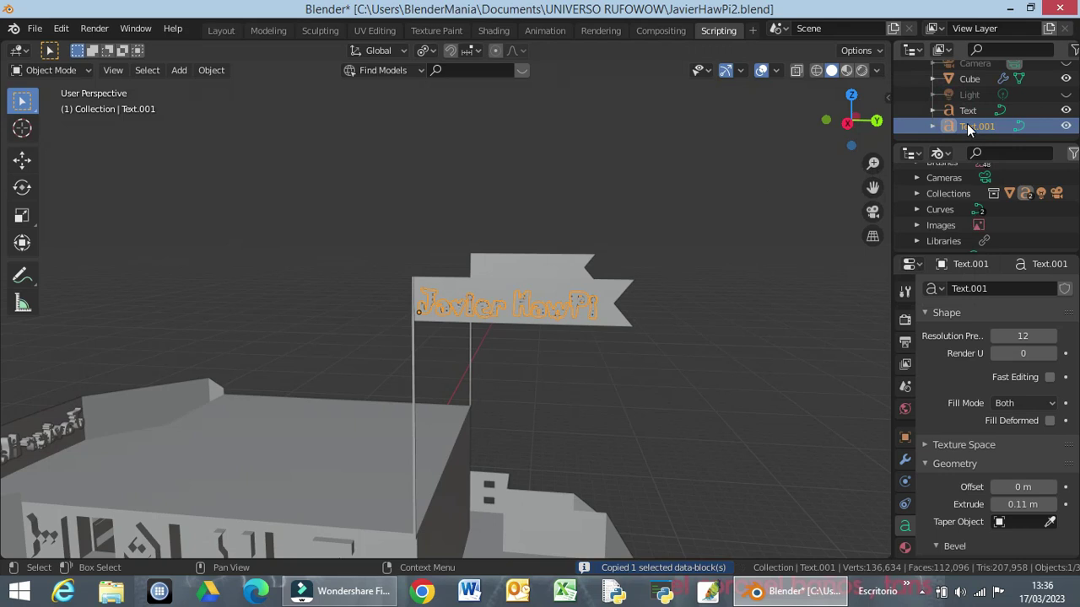
right_click(953, 130)
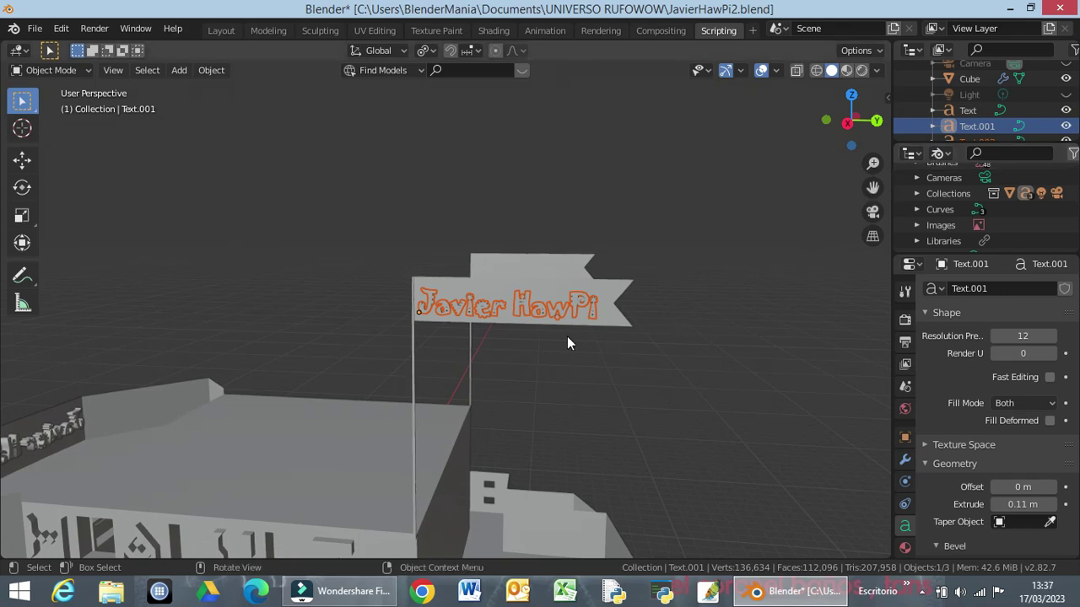
mouse_move(567, 335)
middle_down()
mouse_move(392, 362)
mouse_move(393, 343)
middle_up()
key(g)
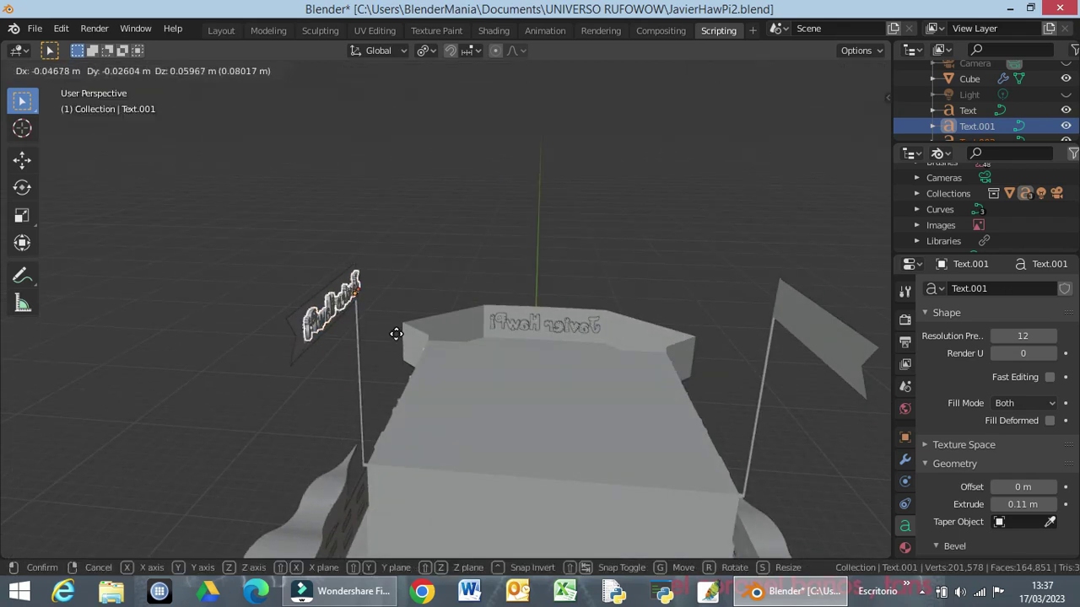
key(x)
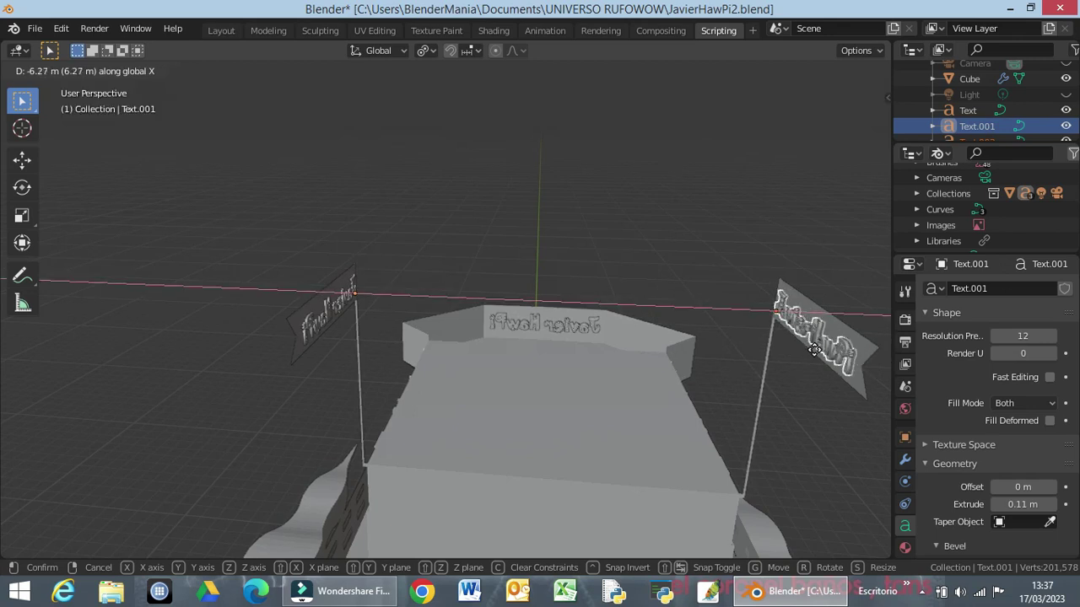
click(816, 354)
Step: Rotate the copied text 180° about Z so it reads correctly
mouse_move(778, 376)
middle_down()
mouse_move(636, 361)
mouse_move(447, 397)
middle_up()
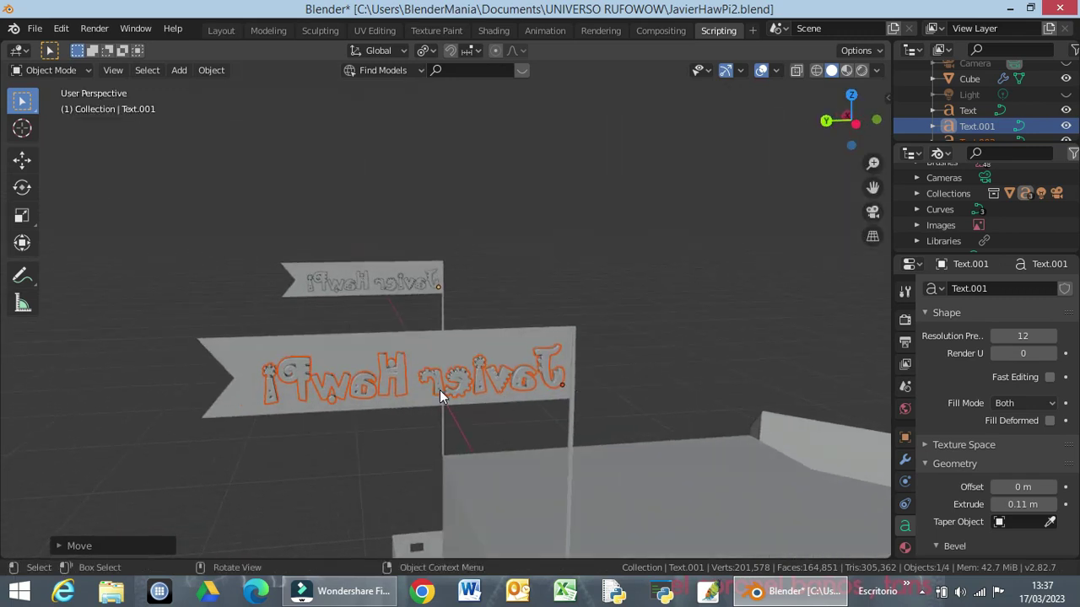
key(r)
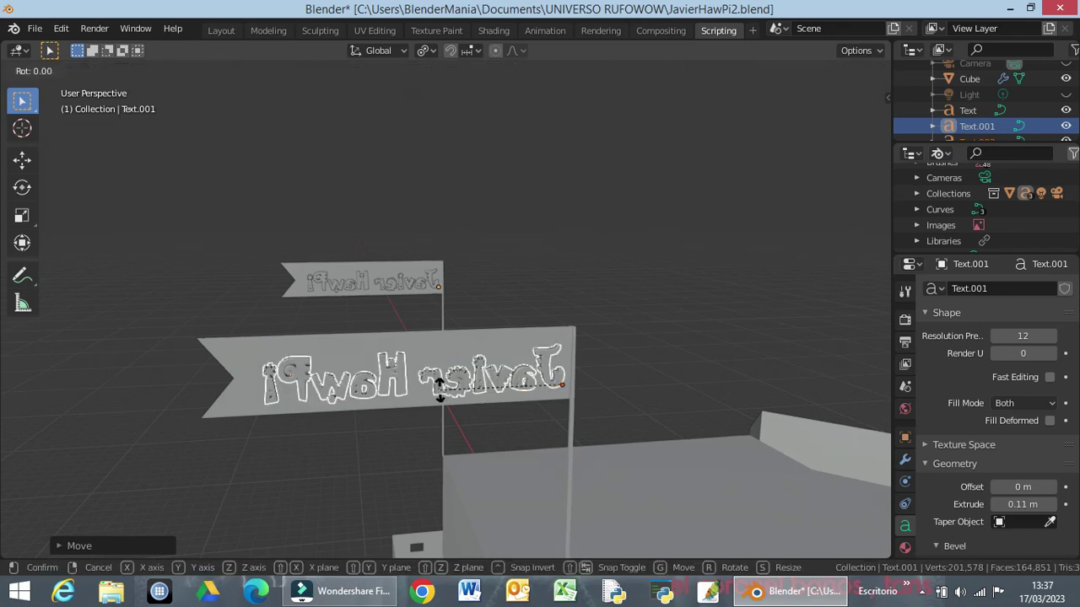
text(z)
text(180)
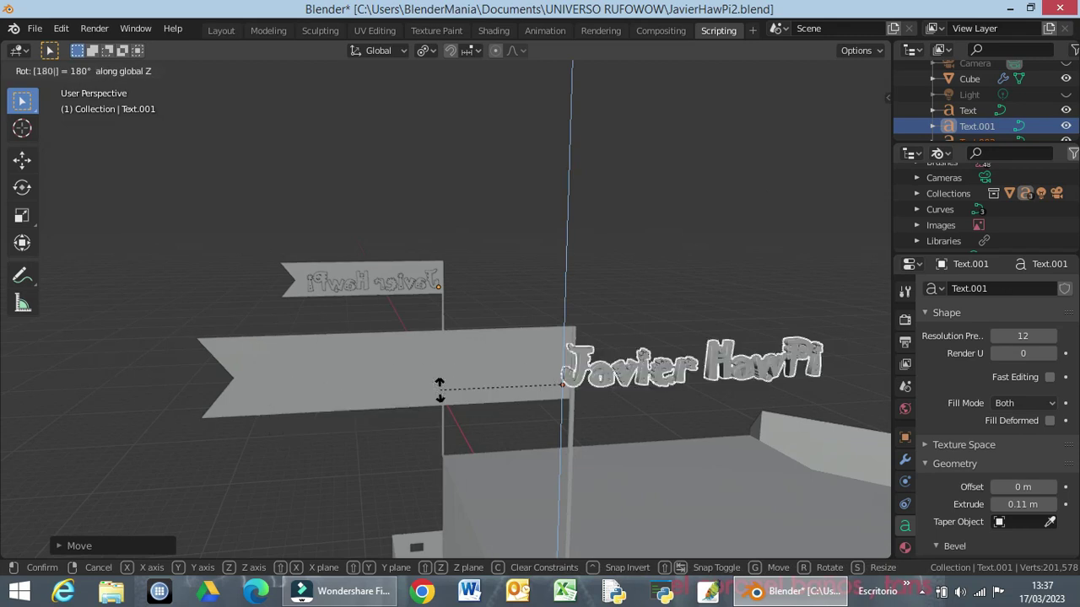
key(Return)
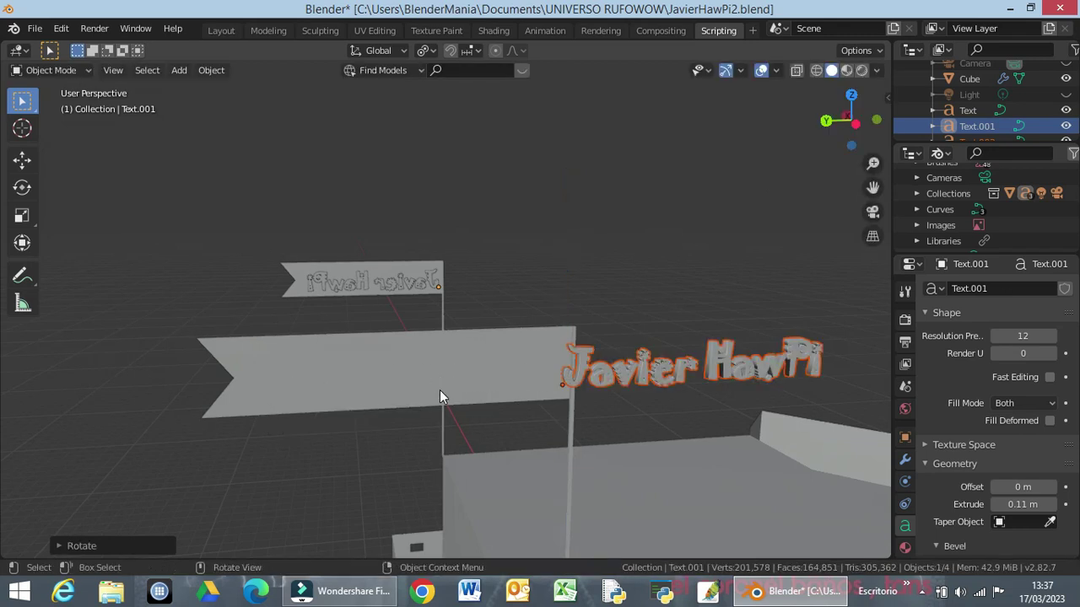
Step: Slide the copied text about 2.35 m along Y onto the second flag banner
key(g)
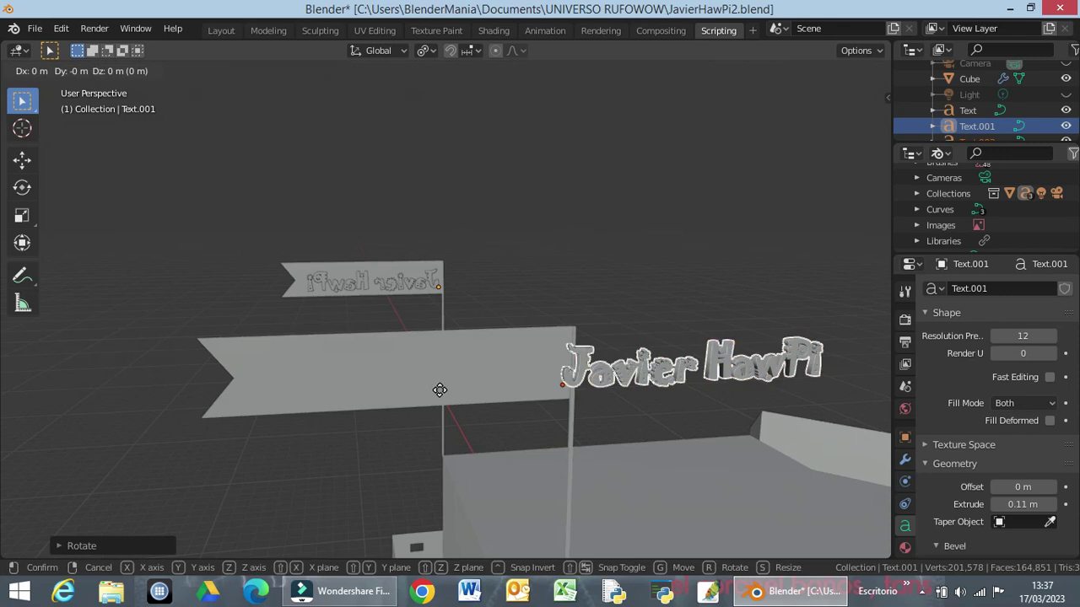
key(y)
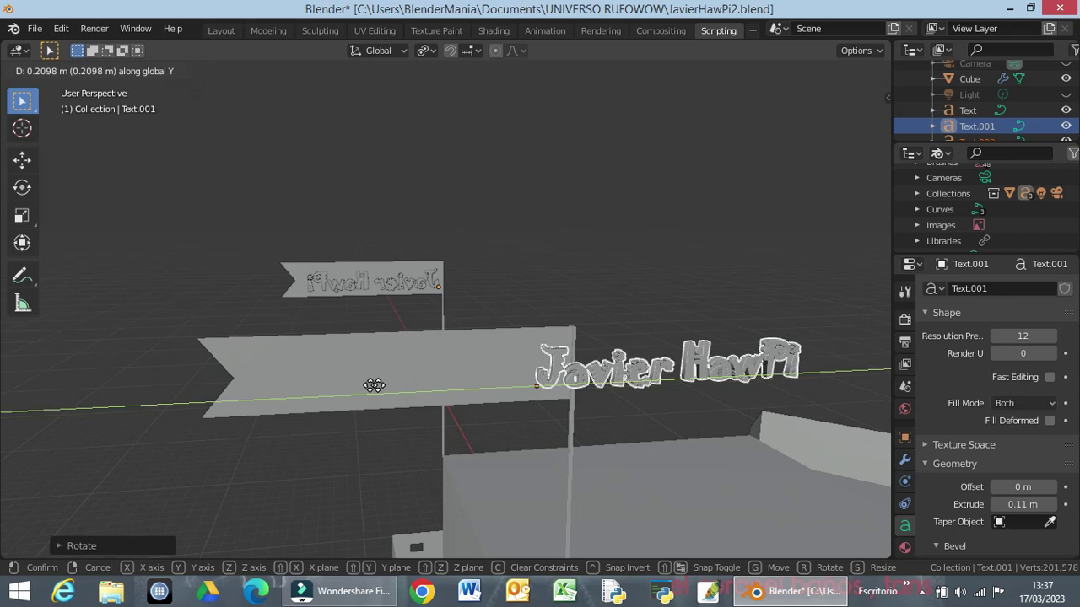
click(123, 390)
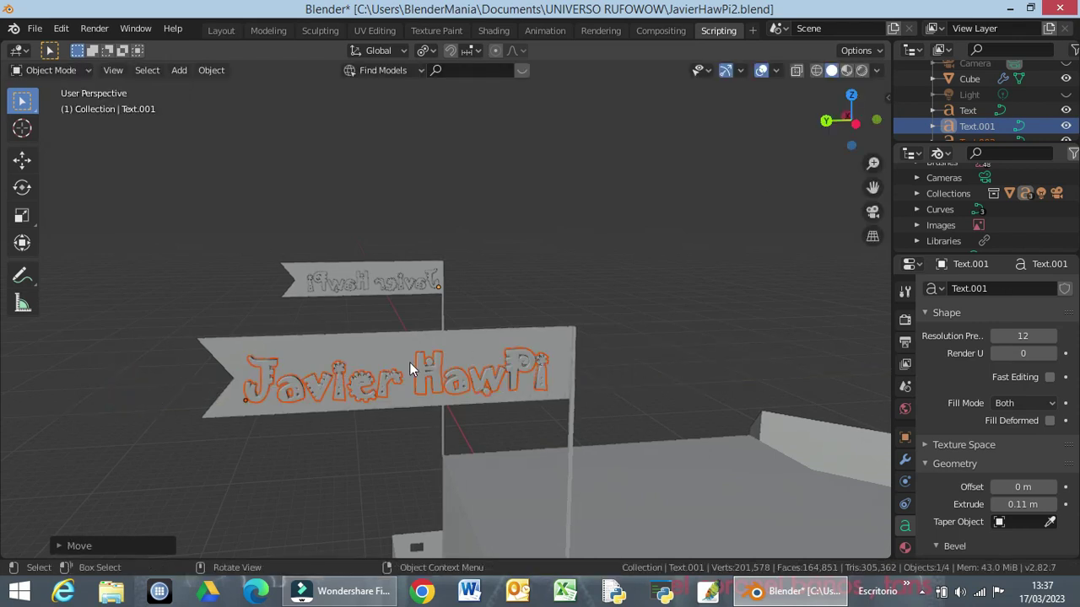
click(537, 291)
mouse_move(535, 305)
middle_down()
mouse_move(525, 323)
mouse_move(712, 369)
middle_up()
scroll(668, 402, down, 5)
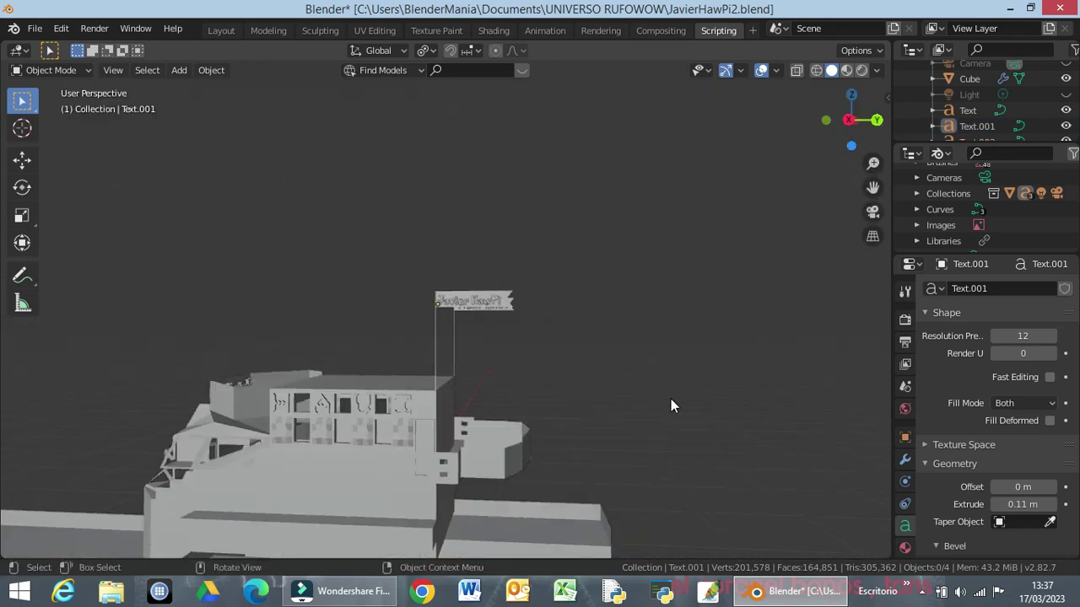
middle_drag(671, 399, 411, 438)
mouse_move(333, 444)
middle_down()
mouse_move(331, 484)
mouse_move(305, 468)
mouse_move(375, 393)
mouse_move(332, 491)
mouse_move(371, 434)
middle_up()
scroll(380, 430, up, 3)
scroll(381, 428, up, 2)
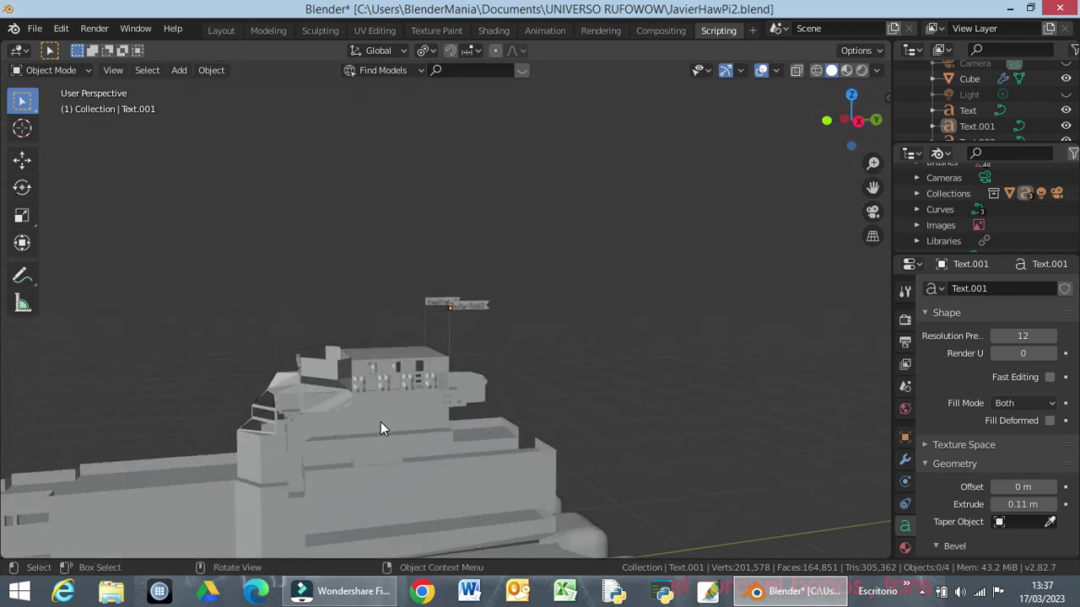
key(Tab)
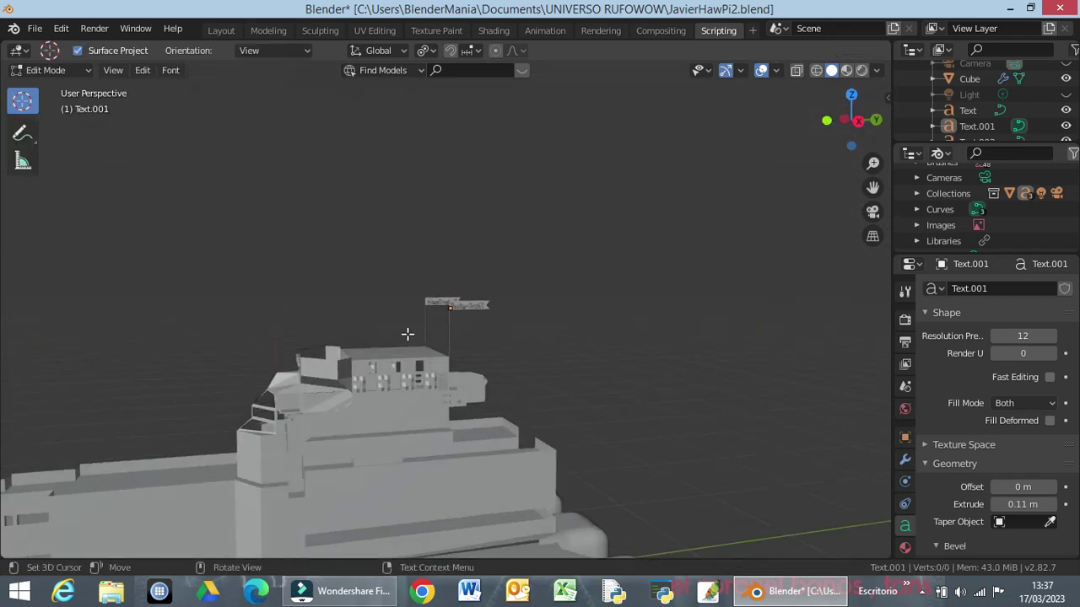
key(Tab)
key(Tab)
key(Tab)
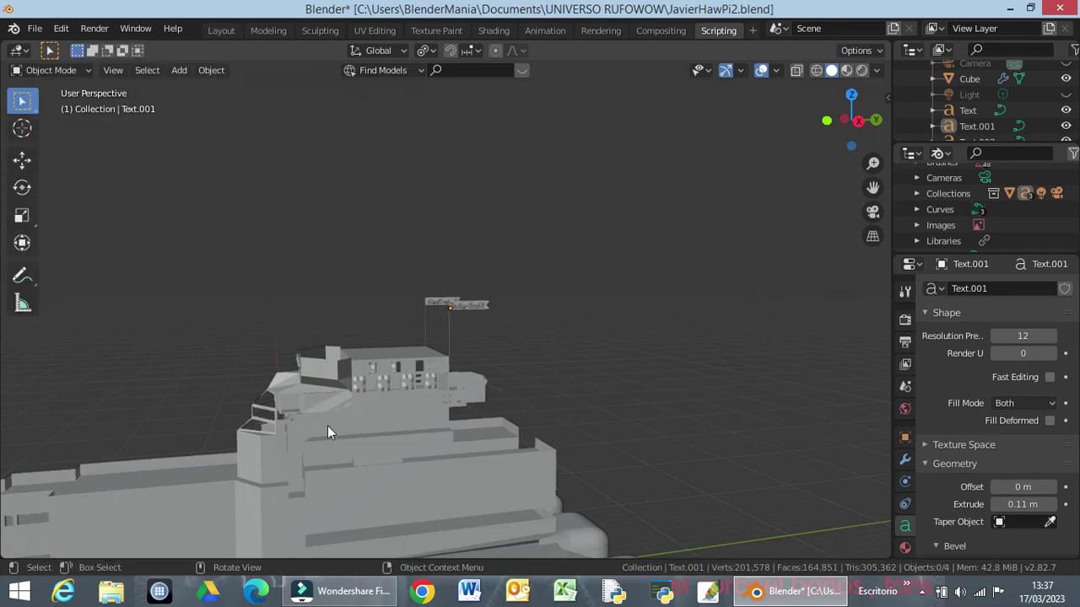
click(334, 454)
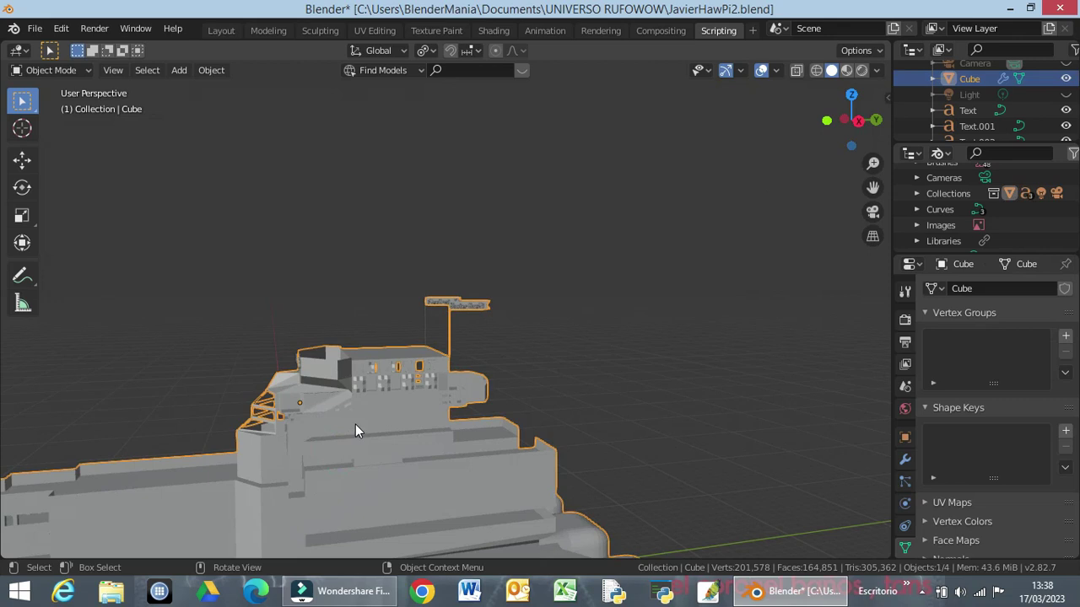
Step: Enter Edit Mode on the Cube hull and frame a three-quarter view of the front pontoons
key(Tab)
mouse_move(376, 420)
middle_down()
mouse_move(456, 378)
mouse_move(518, 424)
mouse_move(561, 414)
mouse_move(545, 439)
mouse_move(504, 405)
middle_up()
scroll(503, 404, up, 2)
scroll(504, 405, up, 2)
scroll(503, 405, up, 2)
scroll(504, 405, up, 2)
scroll(503, 405, up, 2)
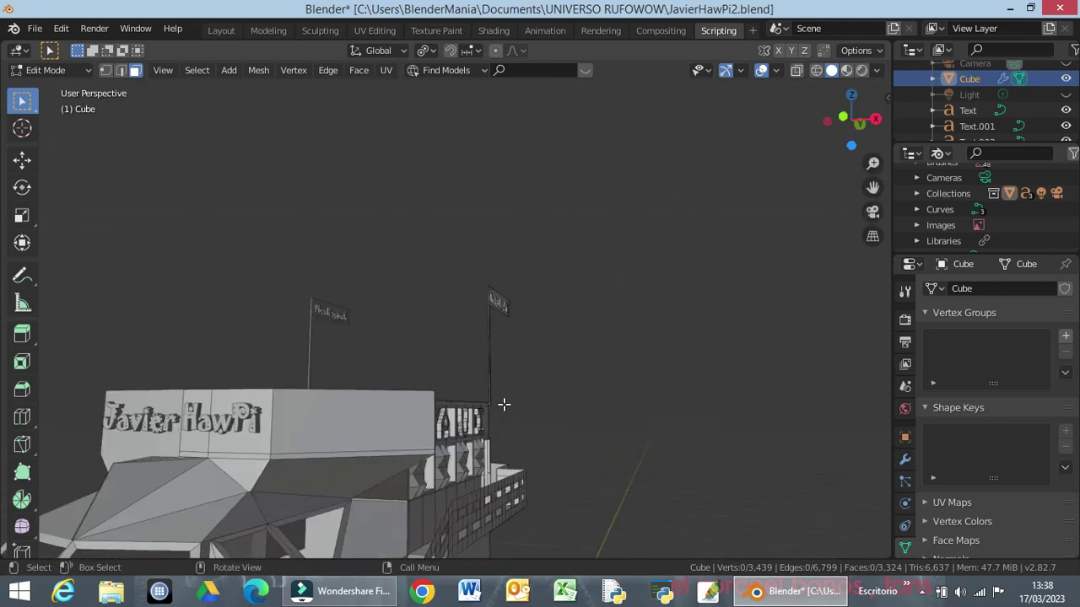
scroll(504, 405, up, 2)
scroll(504, 405, down, 3)
scroll(504, 405, down, 2)
scroll(504, 405, down, 1)
scroll(506, 405, up, 3)
mouse_move(453, 433)
middle_down()
mouse_move(501, 393)
mouse_move(589, 351)
mouse_move(574, 380)
middle_up()
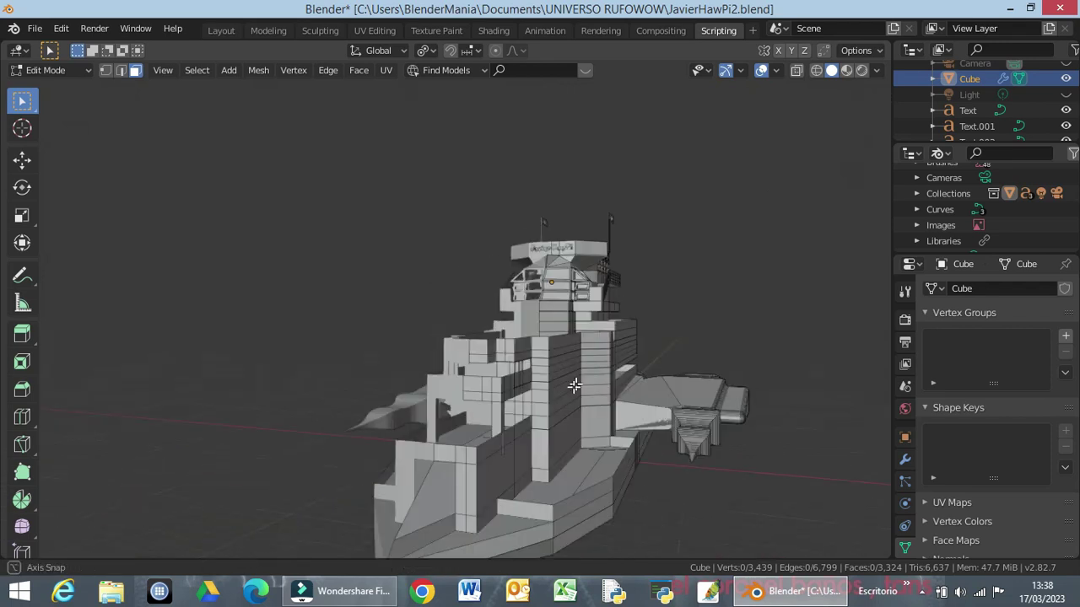
scroll(574, 380, up, 2)
mouse_move(506, 405)
middle_down()
mouse_move(422, 397)
mouse_move(326, 453)
mouse_move(326, 379)
mouse_move(293, 374)
mouse_move(344, 381)
mouse_move(373, 475)
middle_up()
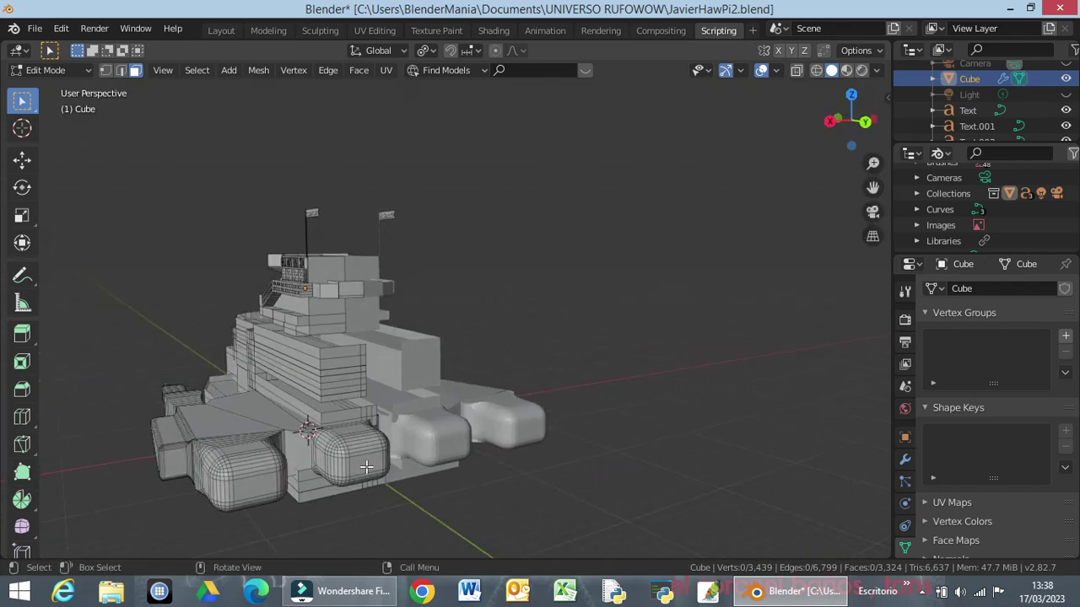
Step: Extrude the front faces of both near pontoons 0.535 m along Y
click(366, 466)
shift+click(253, 492)
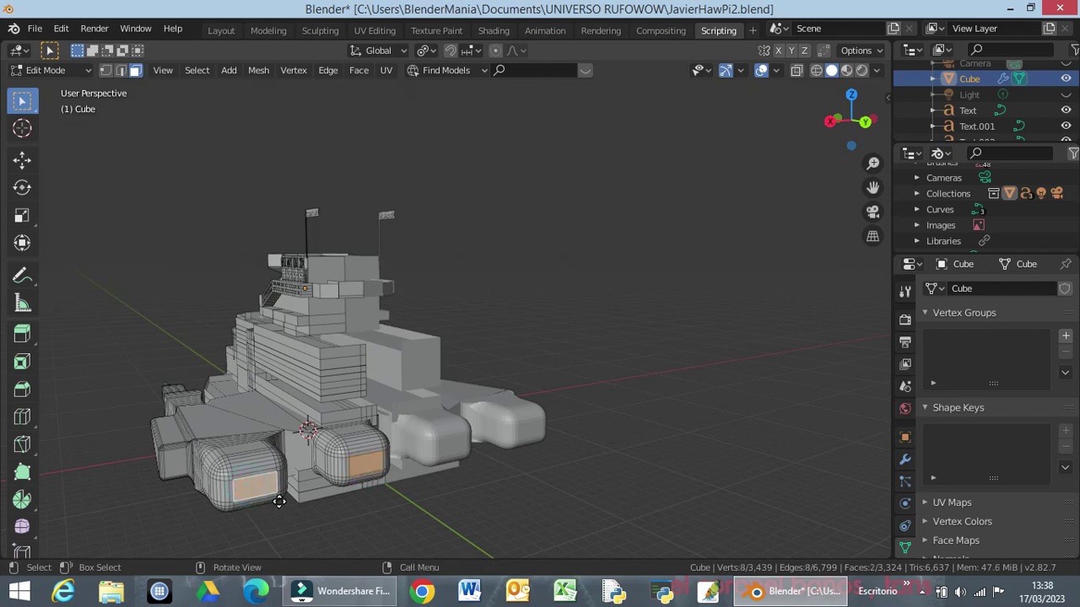
key(e)
key(y)
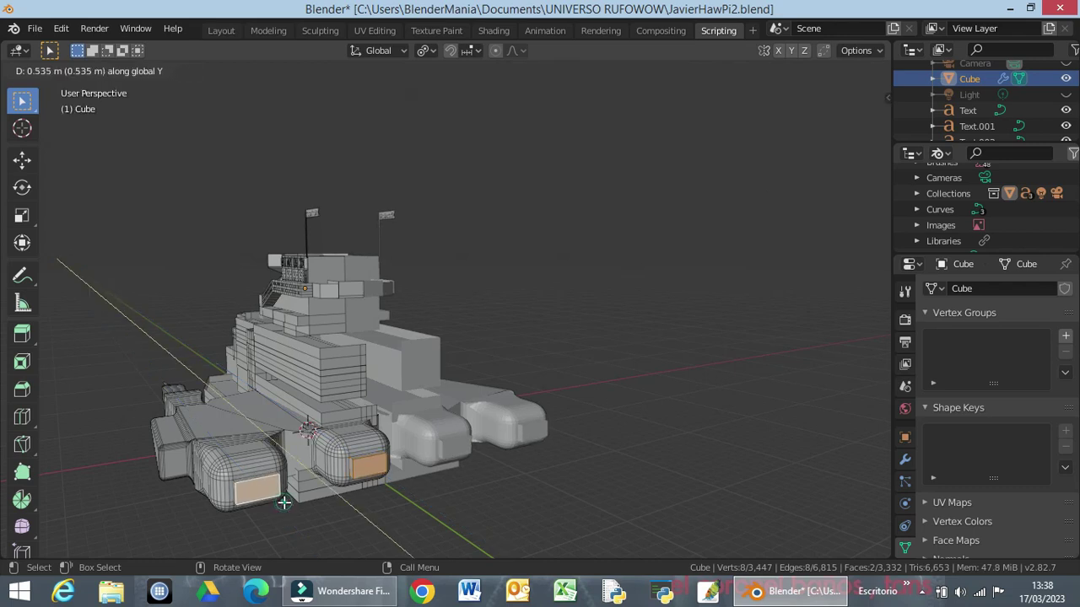
click(283, 504)
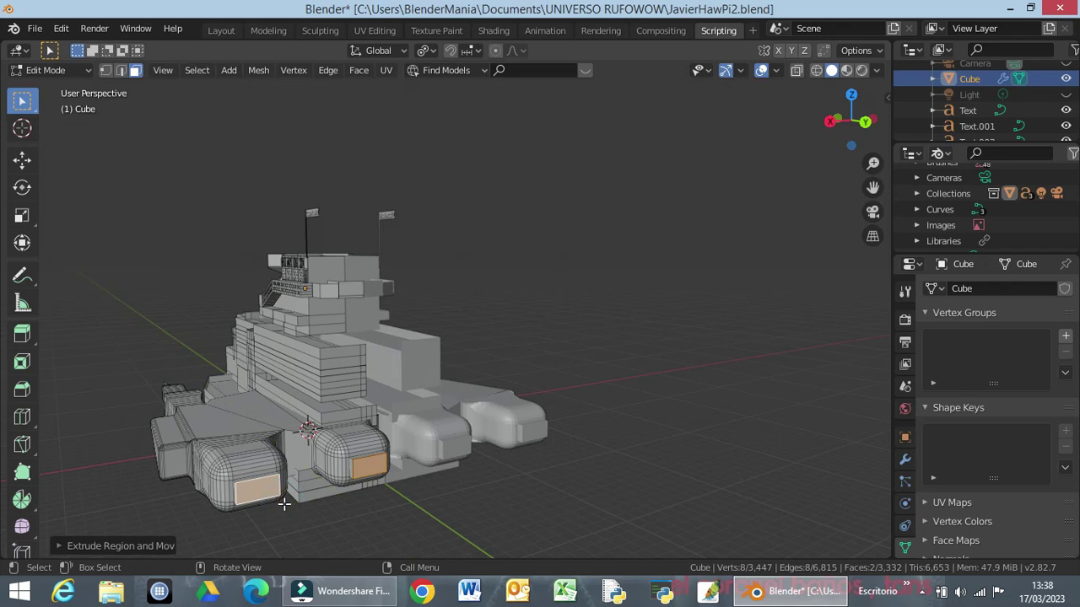
Step: Bevel the extruded end faces and scale them up about 1.46×
key(ctrl)
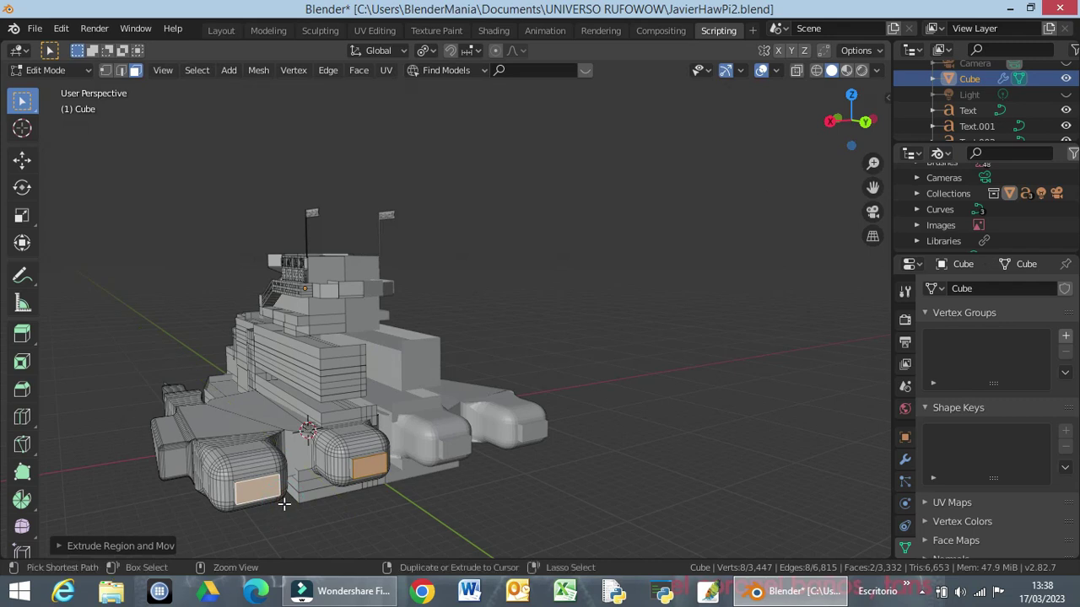
key(ctrl+b)
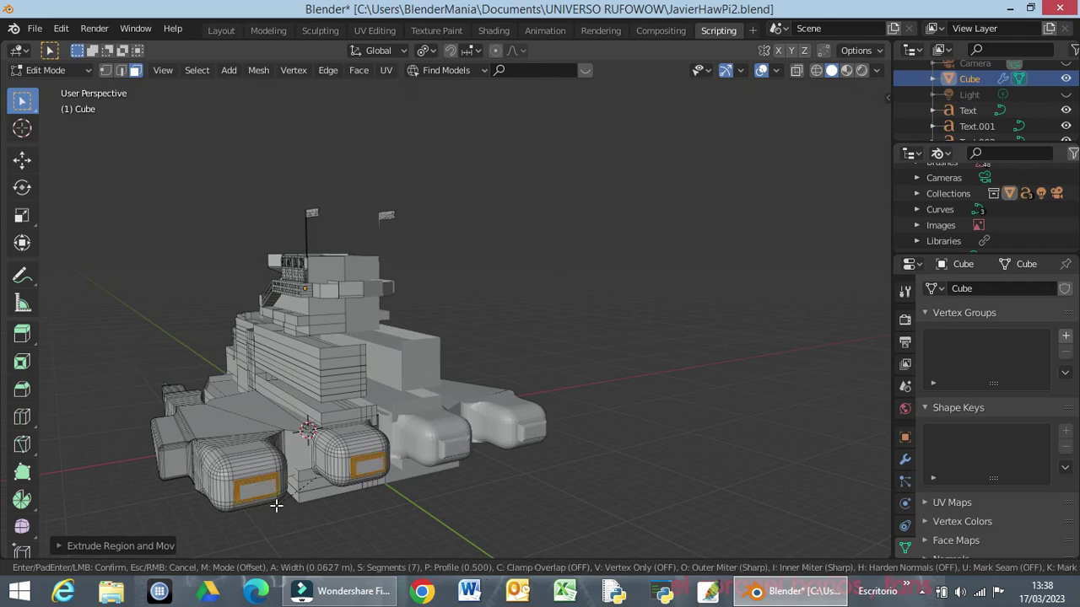
click(276, 504)
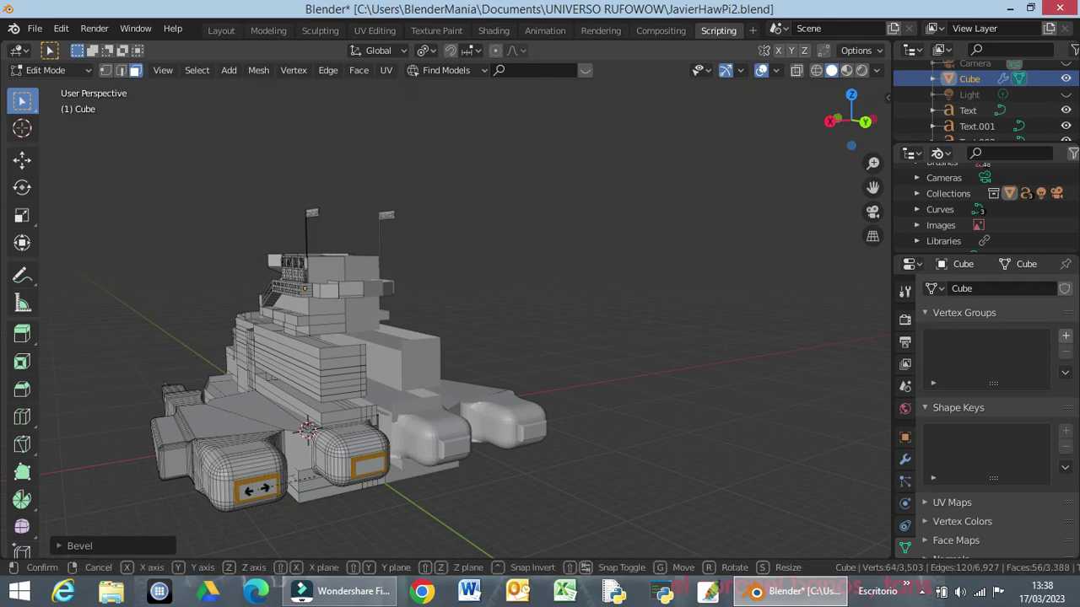
key(s)
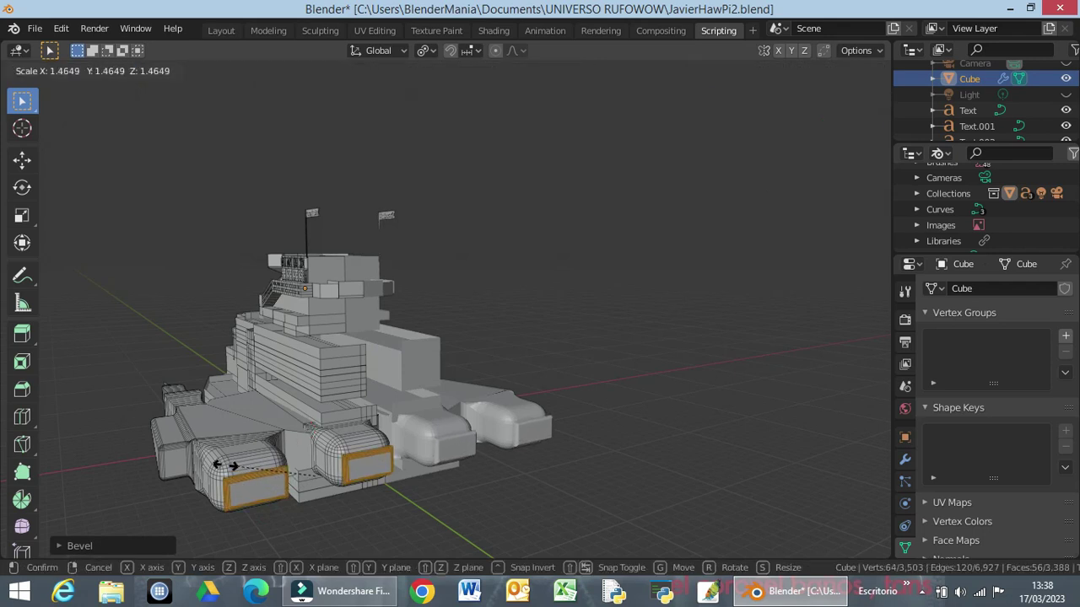
click(224, 463)
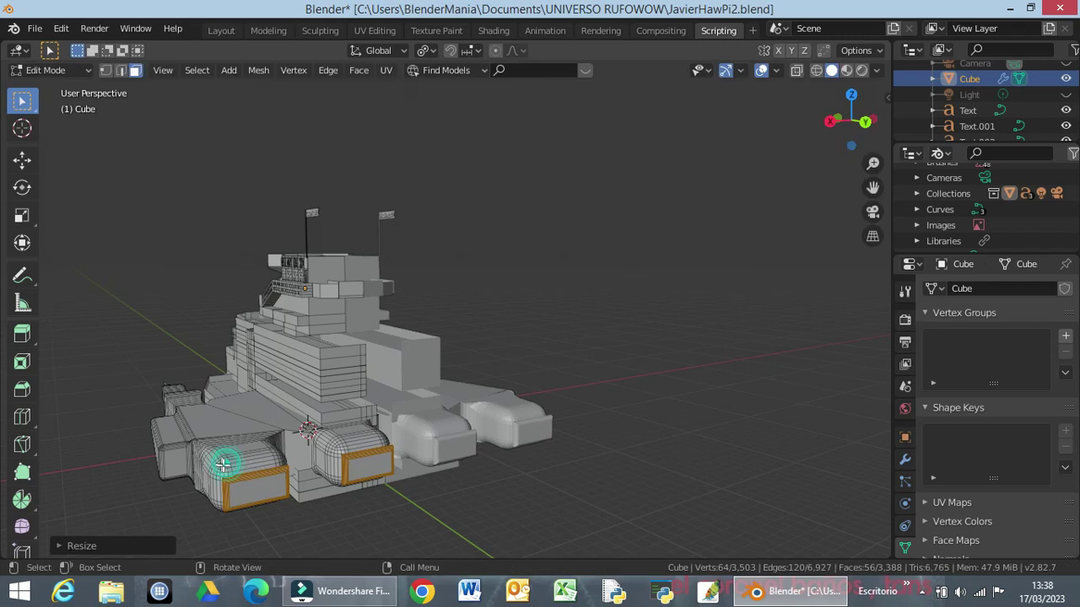
mouse_move(302, 528)
middle_down()
mouse_move(353, 501)
mouse_move(371, 505)
middle_up()
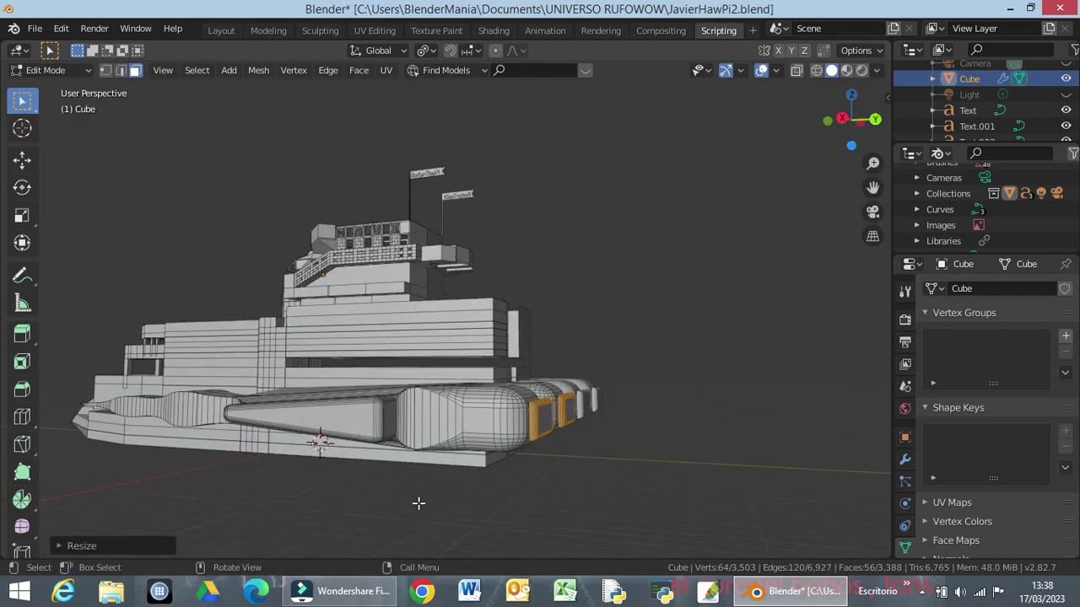
Step: Extrude one rear pontoon end face 0.228 m and scale it up 1.47×
click(547, 422)
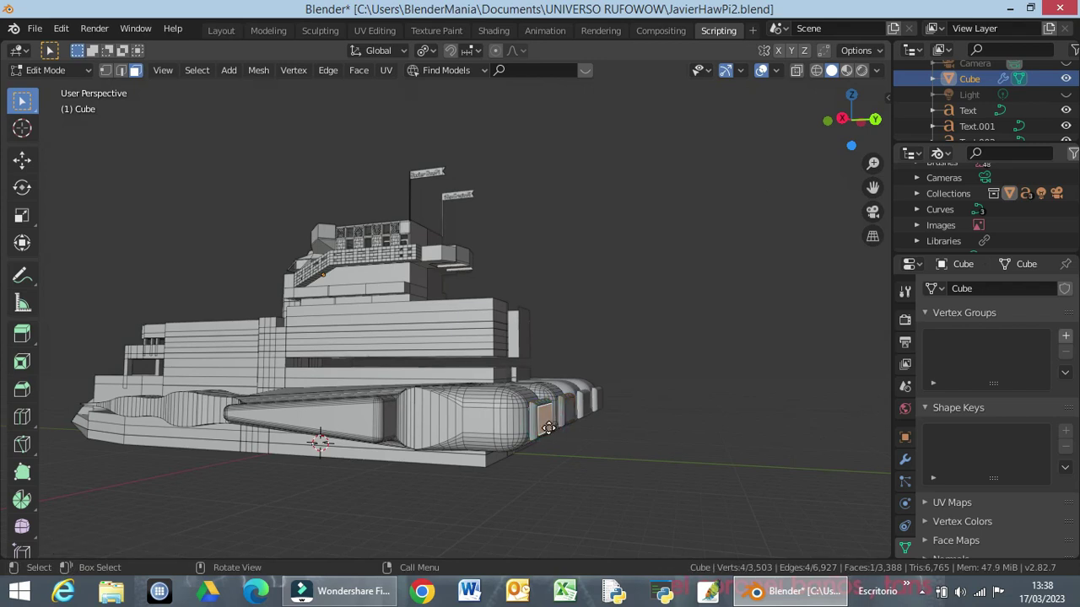
key(e)
click(550, 429)
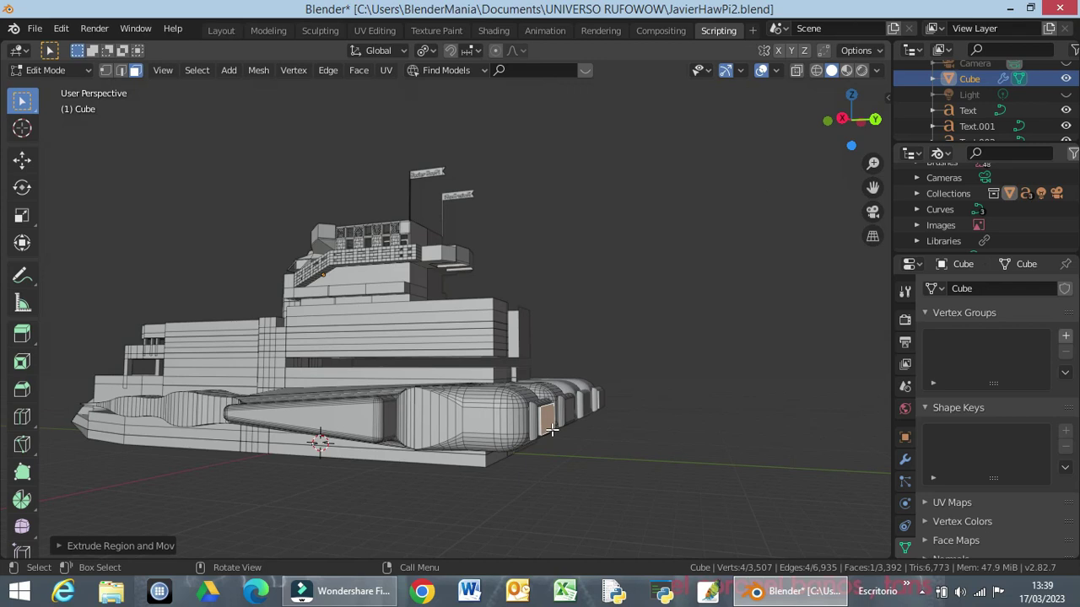
key(s)
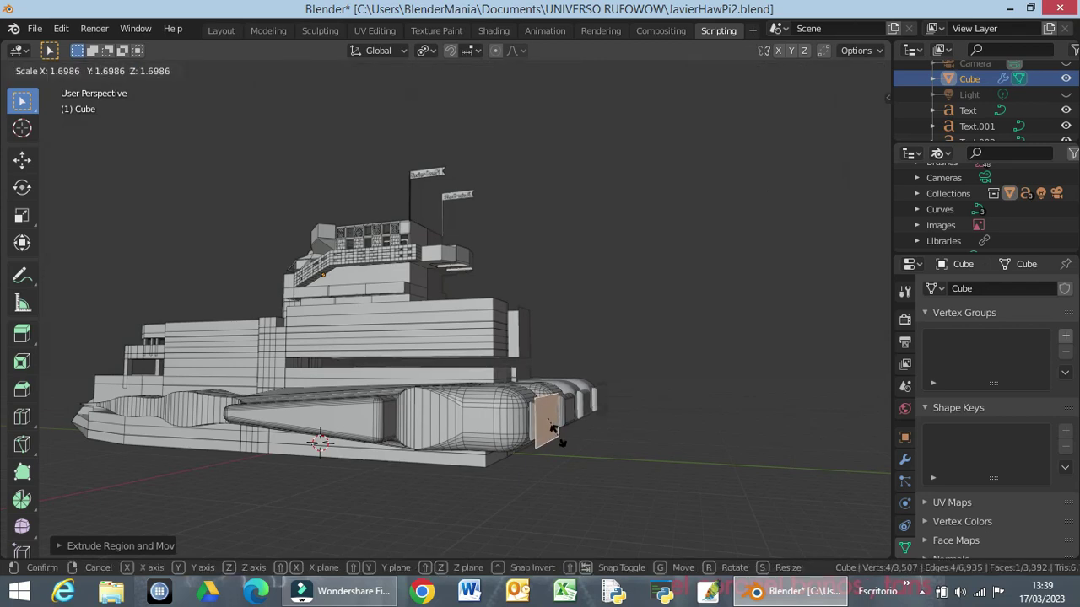
click(555, 432)
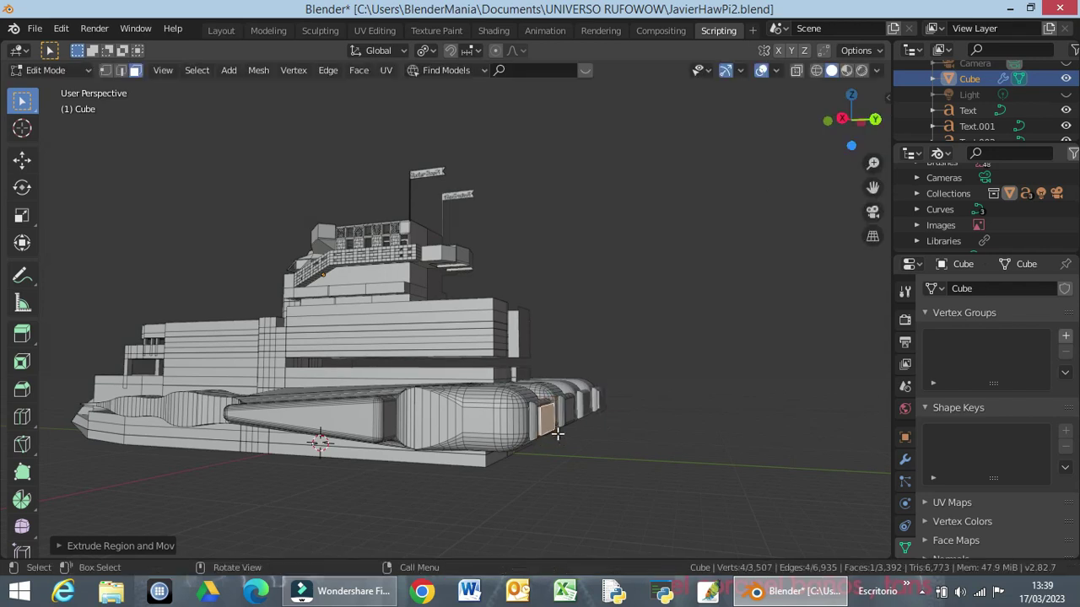
Step: Add the neighbouring end face, then extrude twice, scale up, and extrude again about 0.3181 m
shift+click(571, 414)
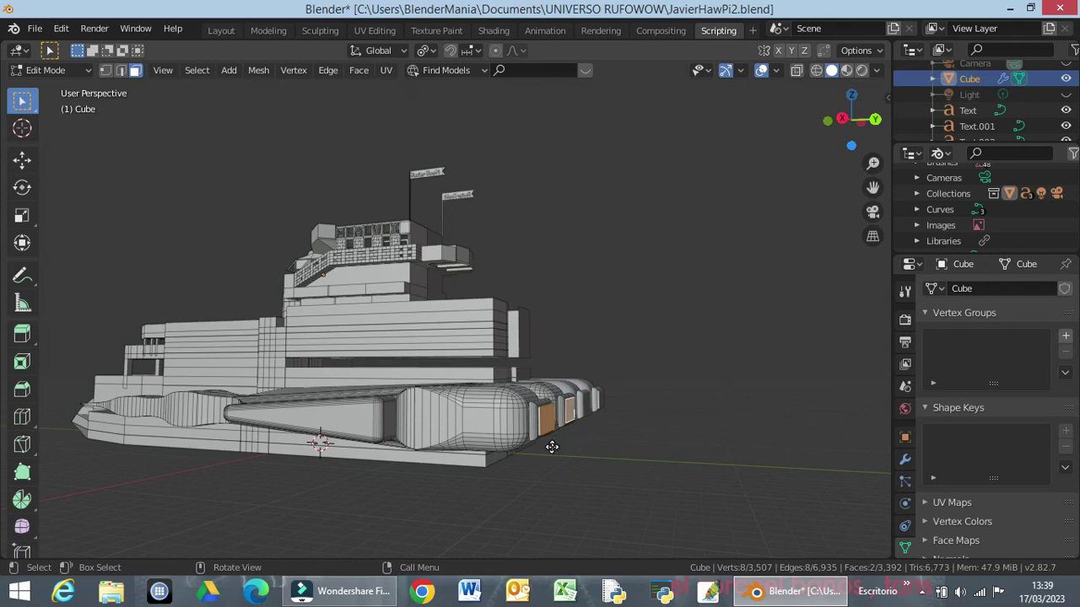
key(e)
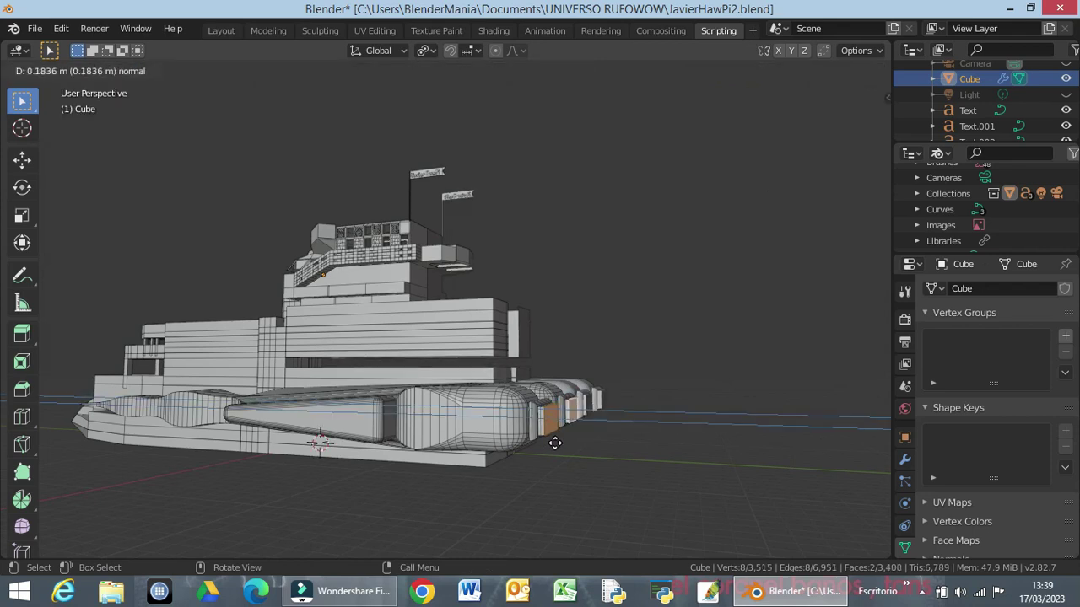
click(555, 443)
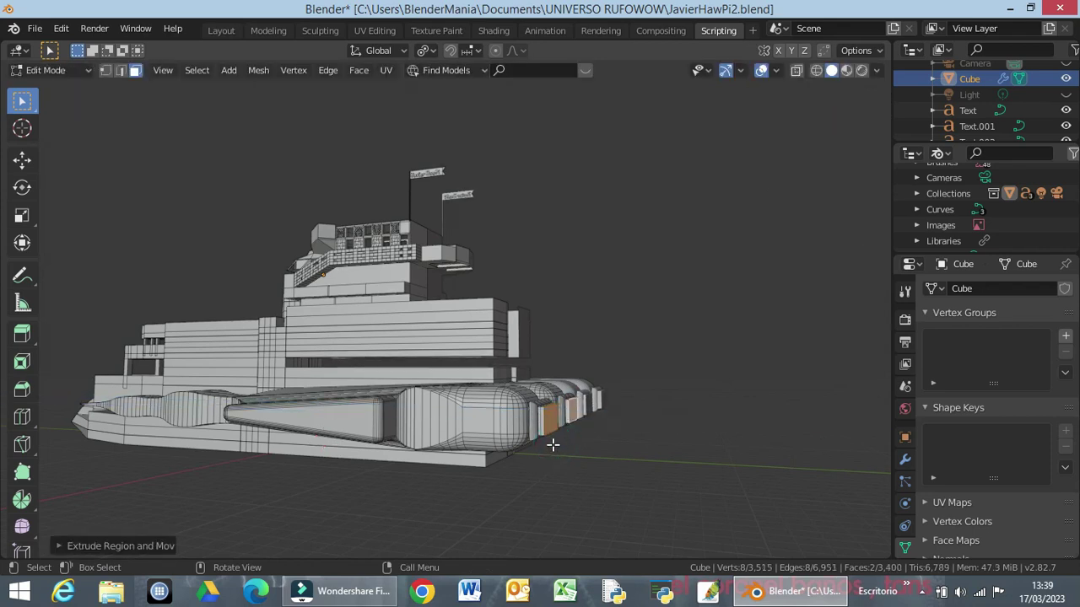
key(e)
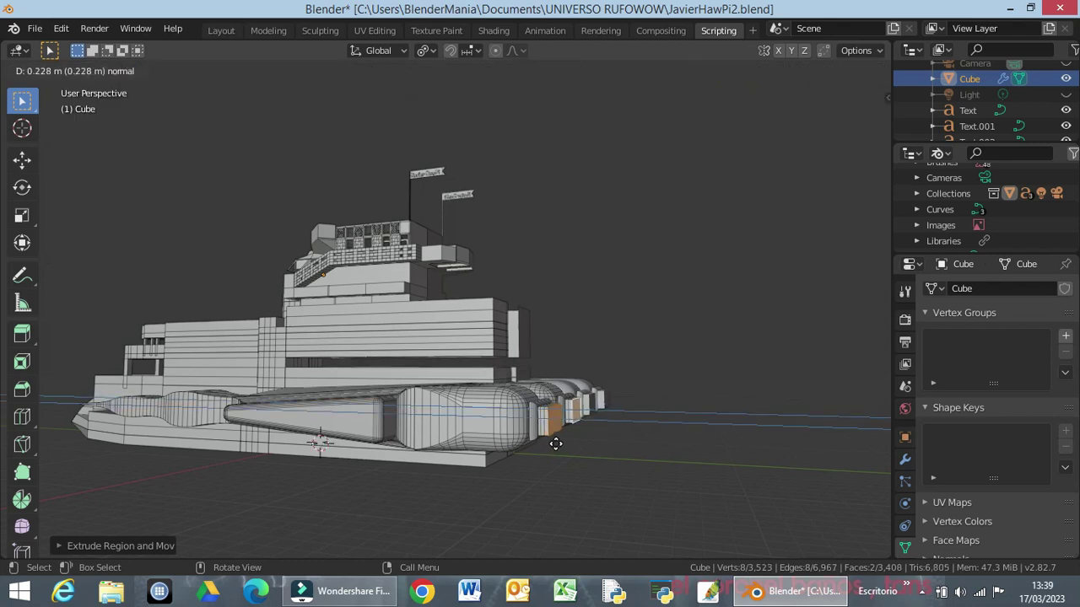
click(557, 443)
key(s)
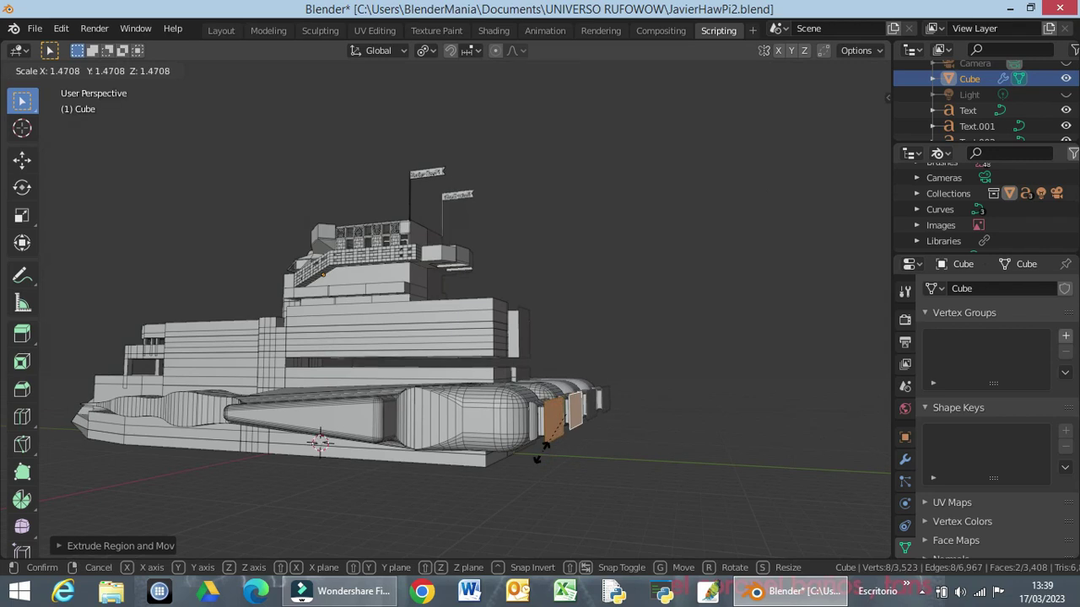
click(548, 445)
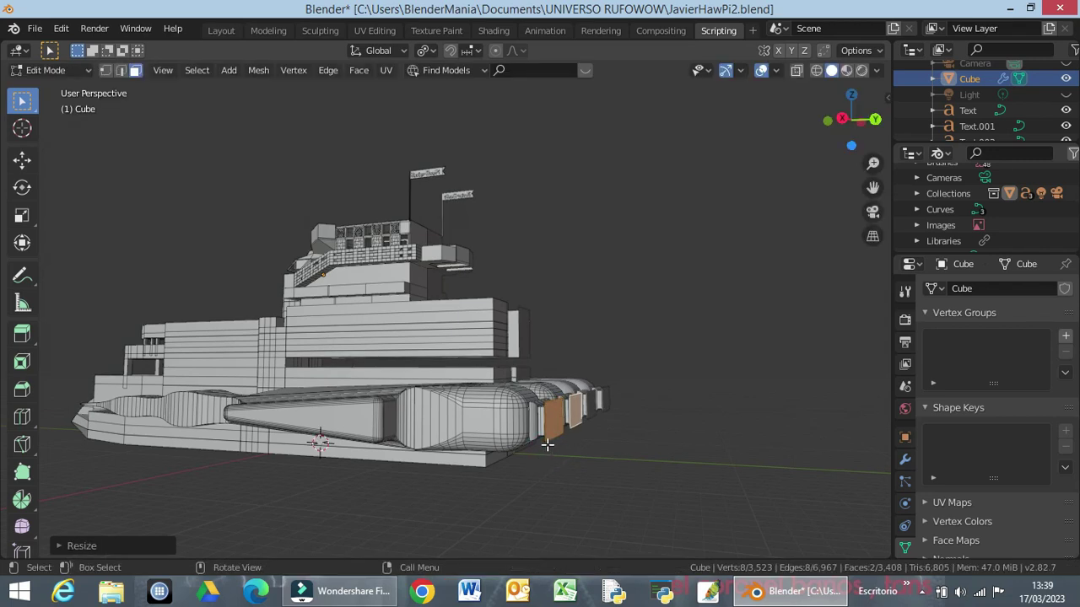
key(e)
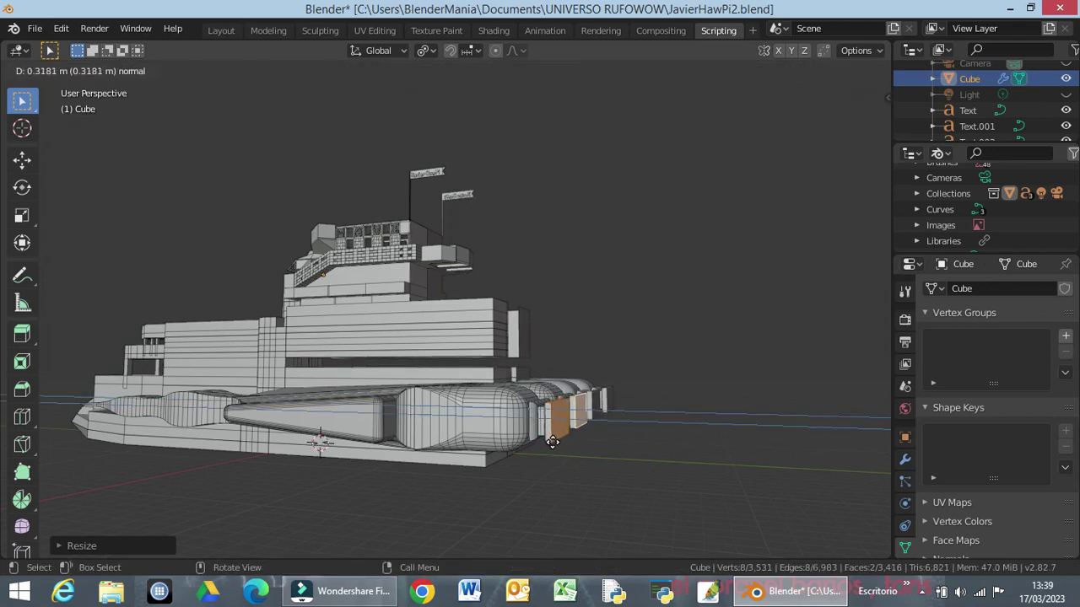
click(552, 442)
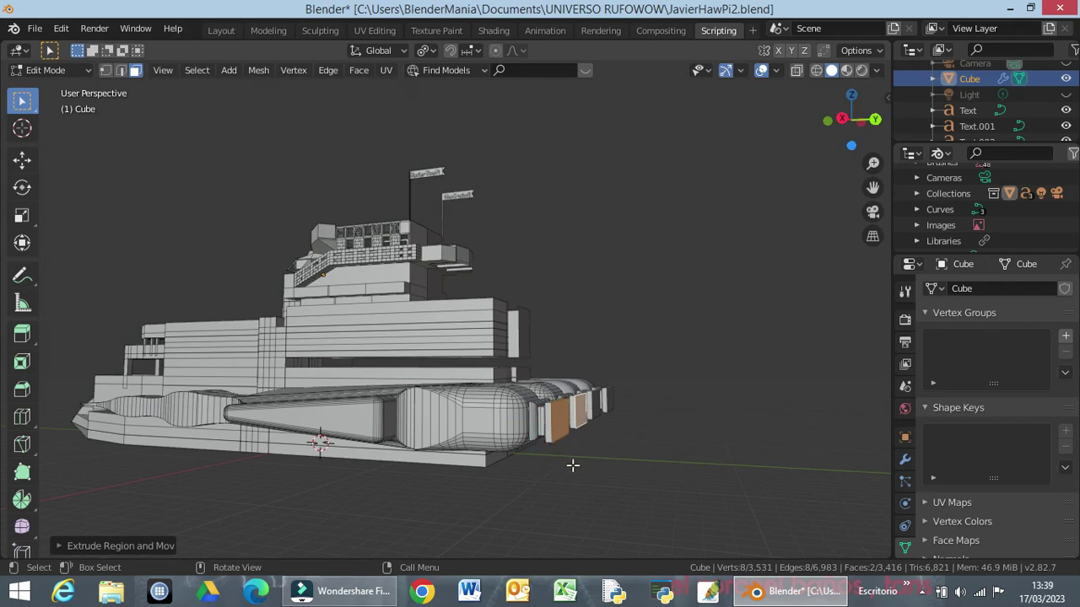
middle_drag(573, 465, 594, 432)
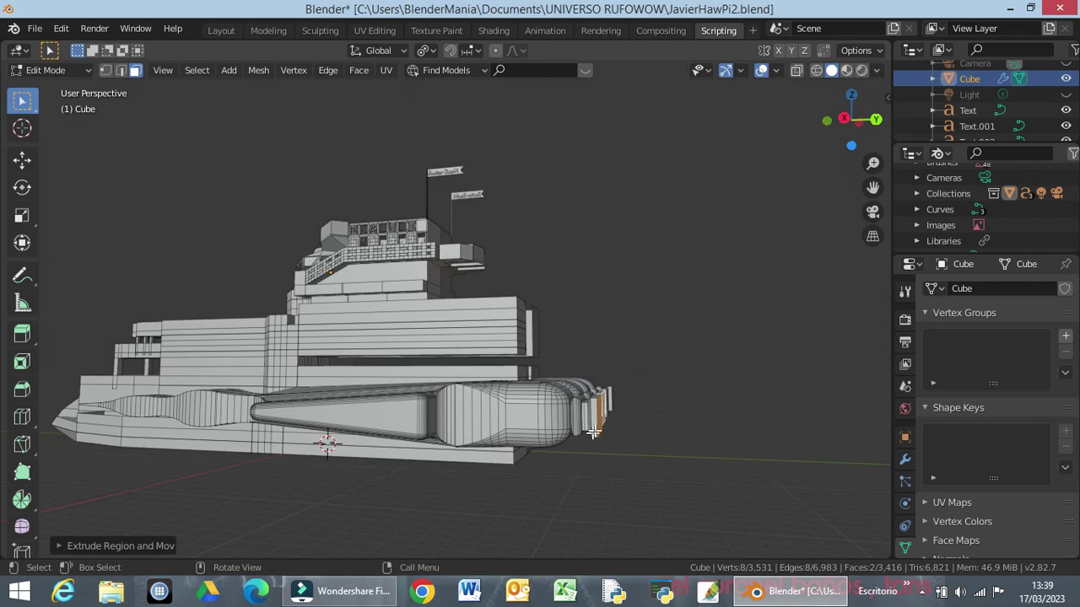
scroll(605, 445, up, 4)
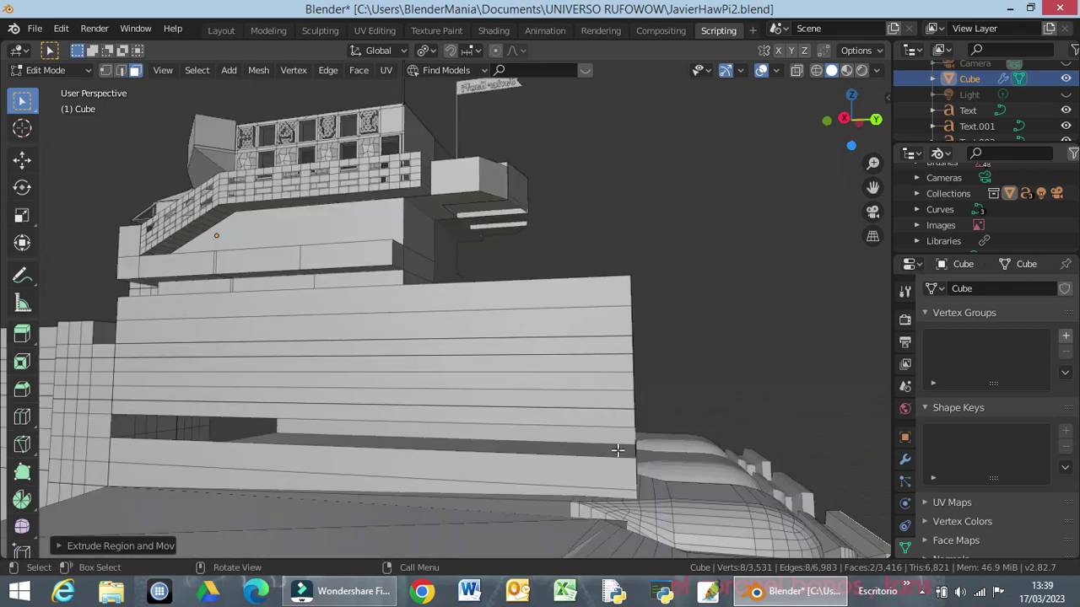
scroll(617, 451, down, 4)
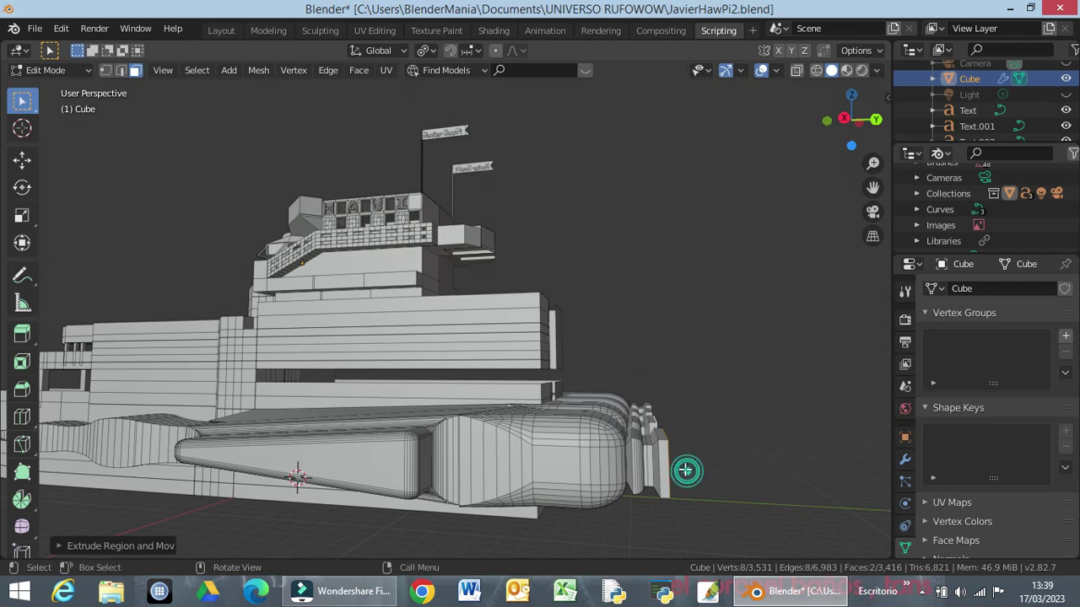
middle_drag(686, 473, 664, 471)
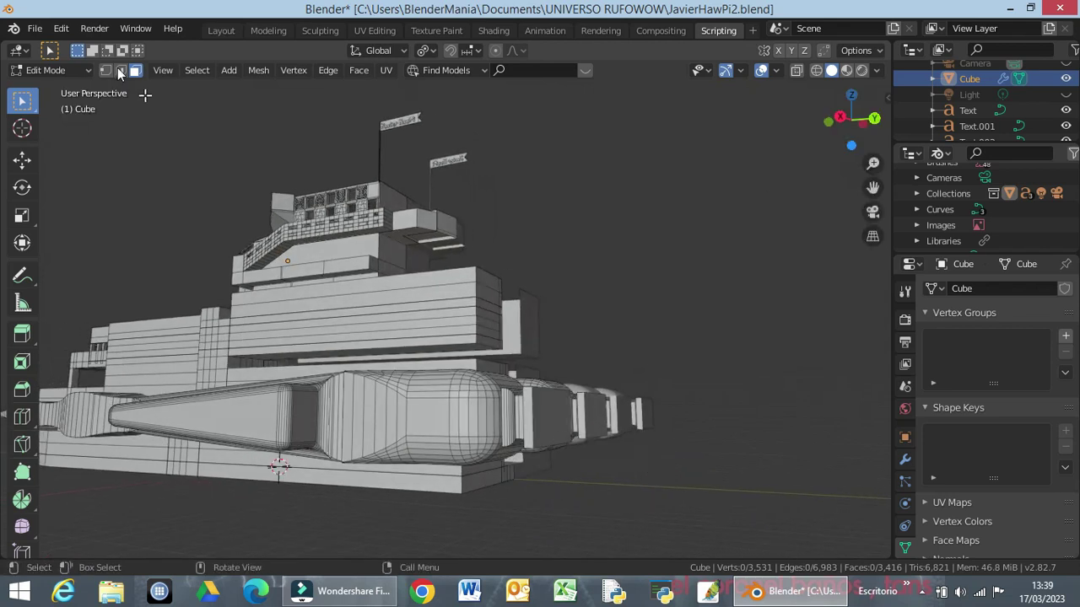
click(121, 70)
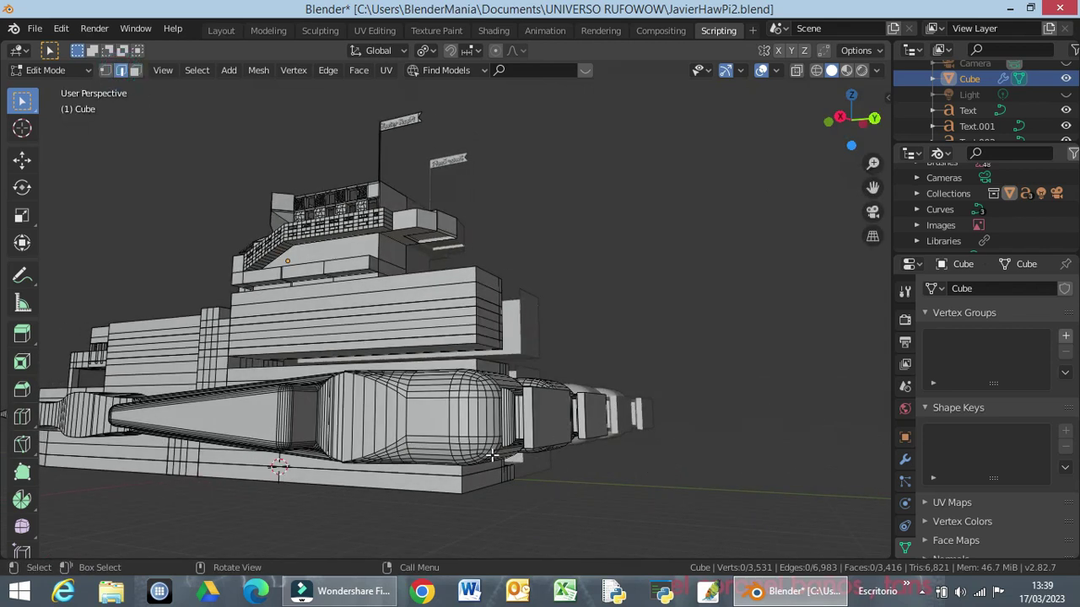
alt+click(533, 428)
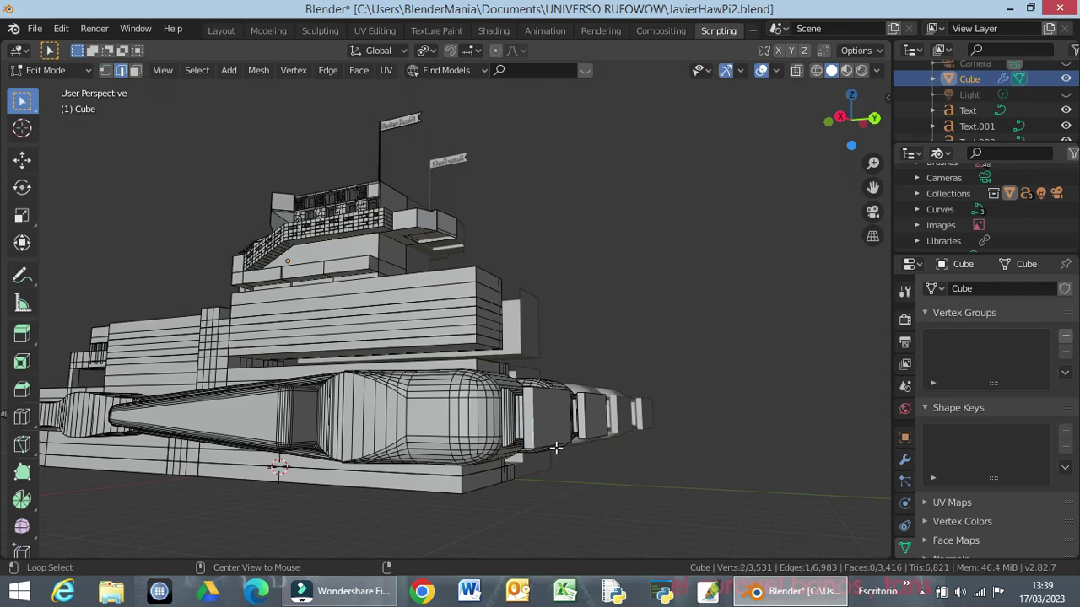
middle_drag(563, 470, 553, 487)
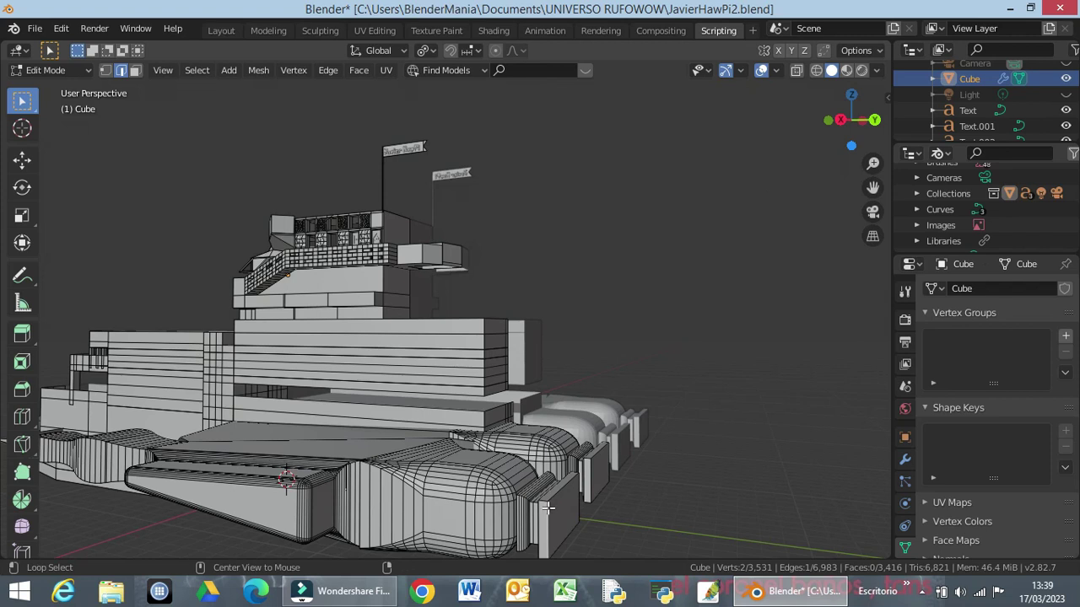
alt+click(547, 507)
middle_drag(606, 507, 476, 469)
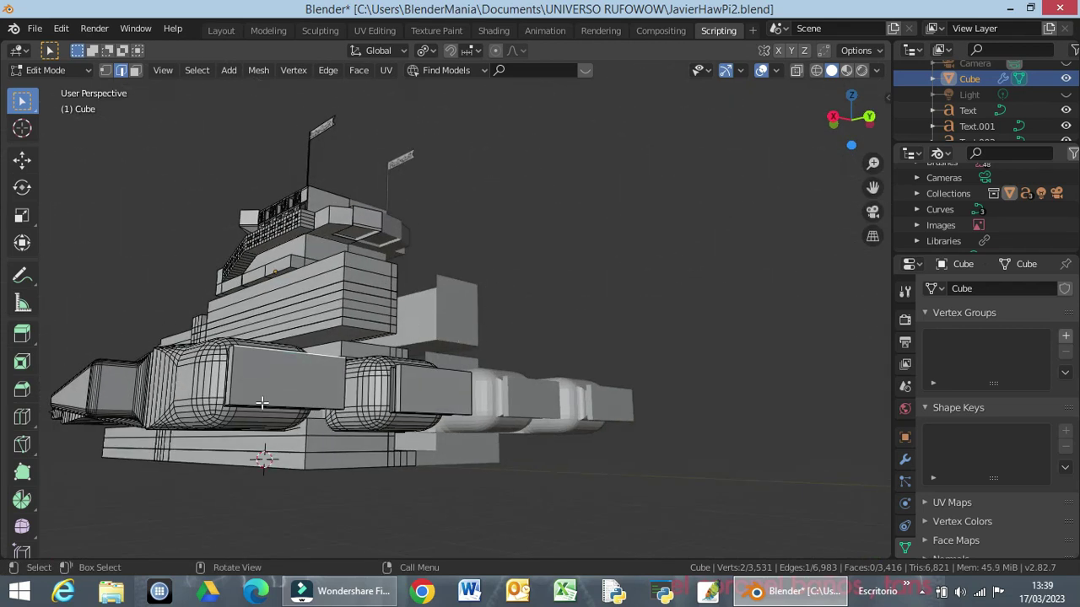
click(135, 71)
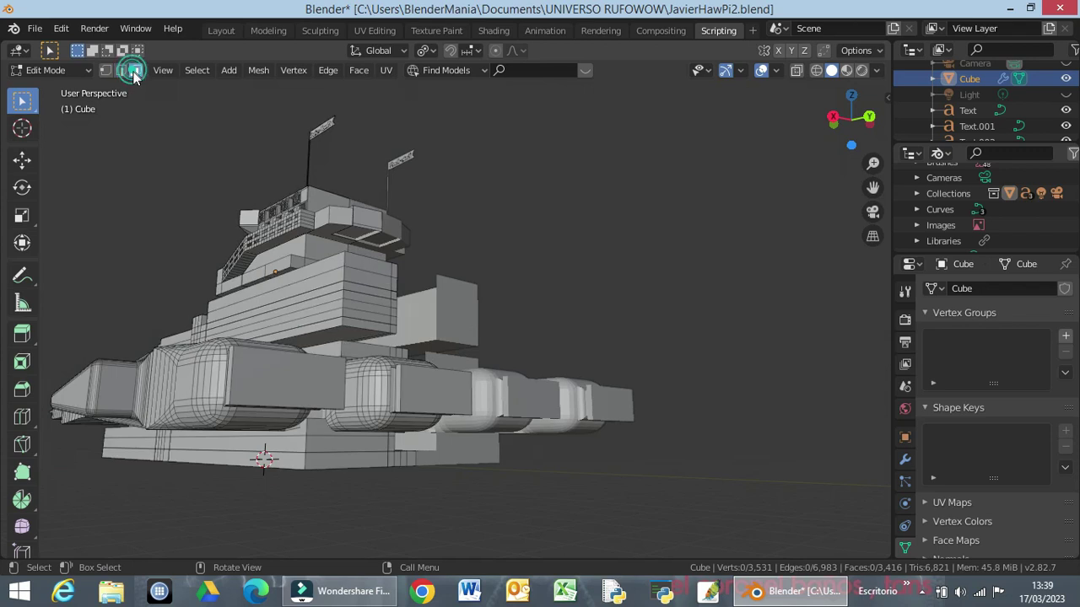
Step: Inset two pontoon side faces and extrude the panels about 0.3171 m inward
click(302, 375)
shift+click(434, 397)
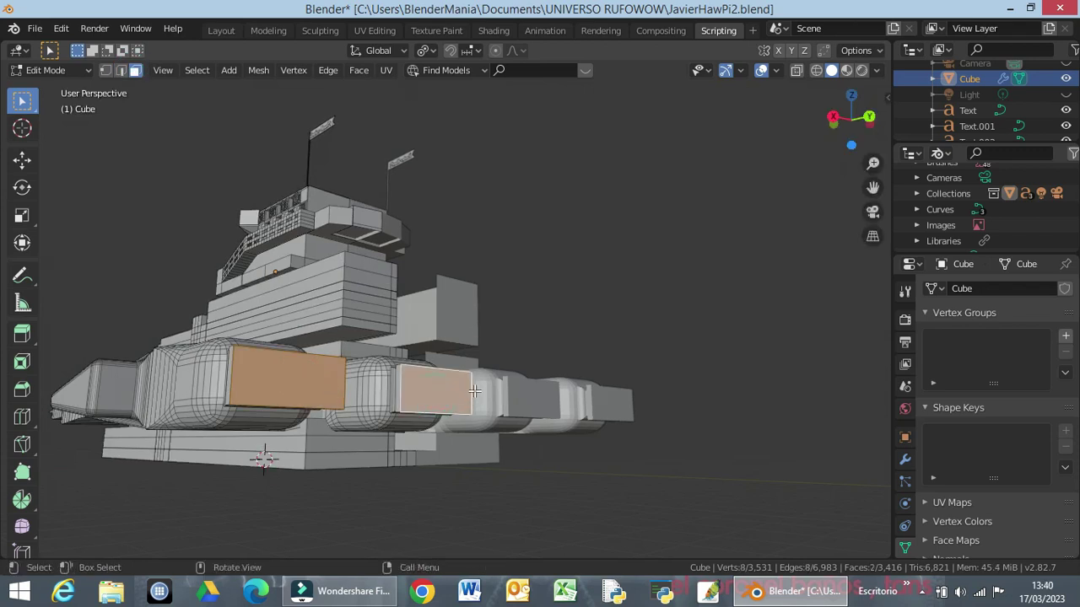
key(i)
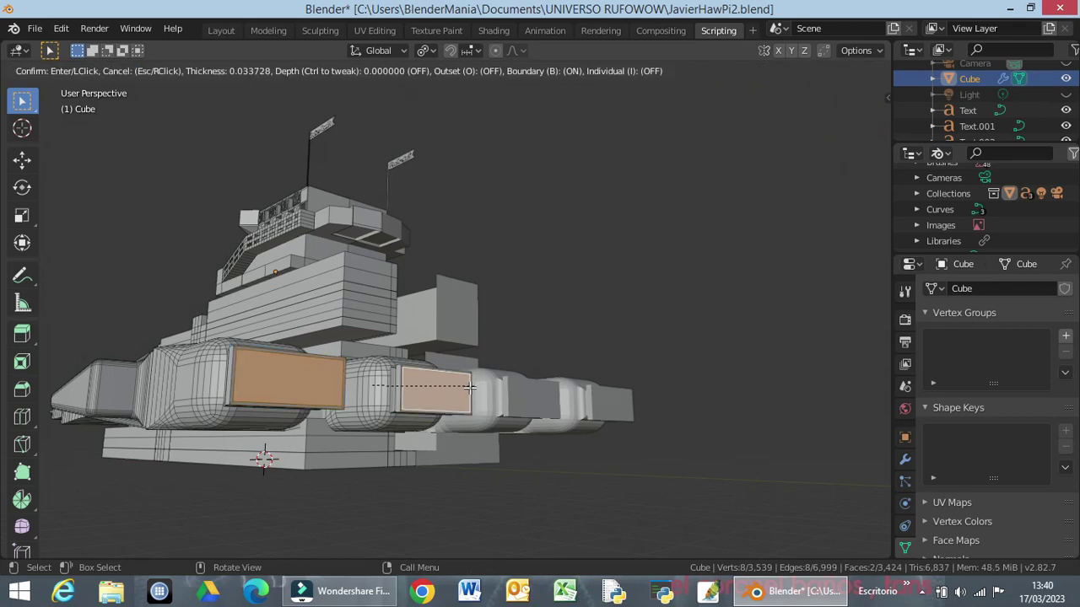
click(469, 386)
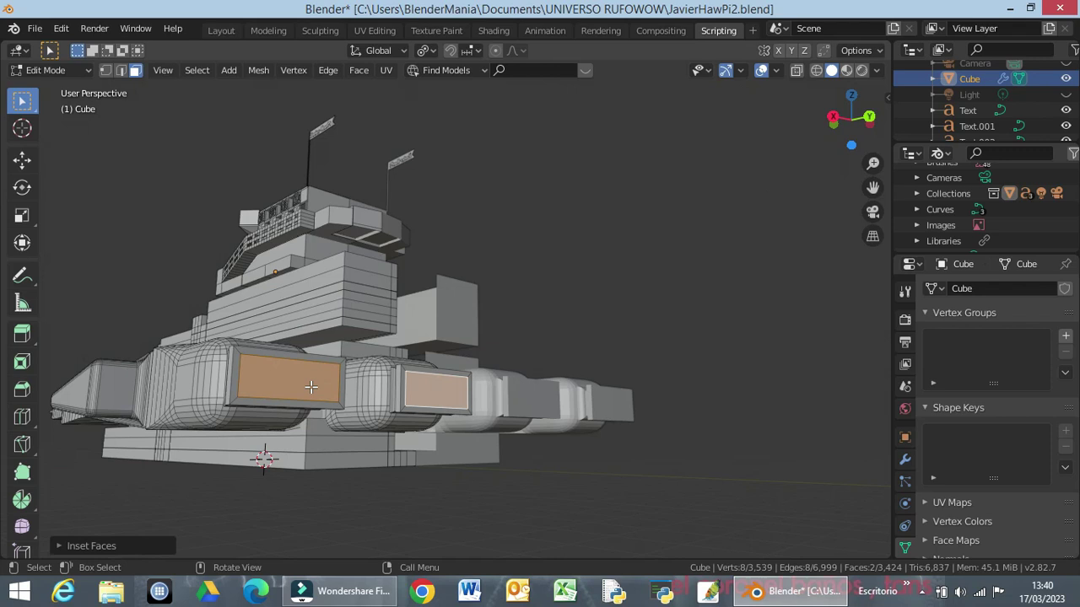
key(e)
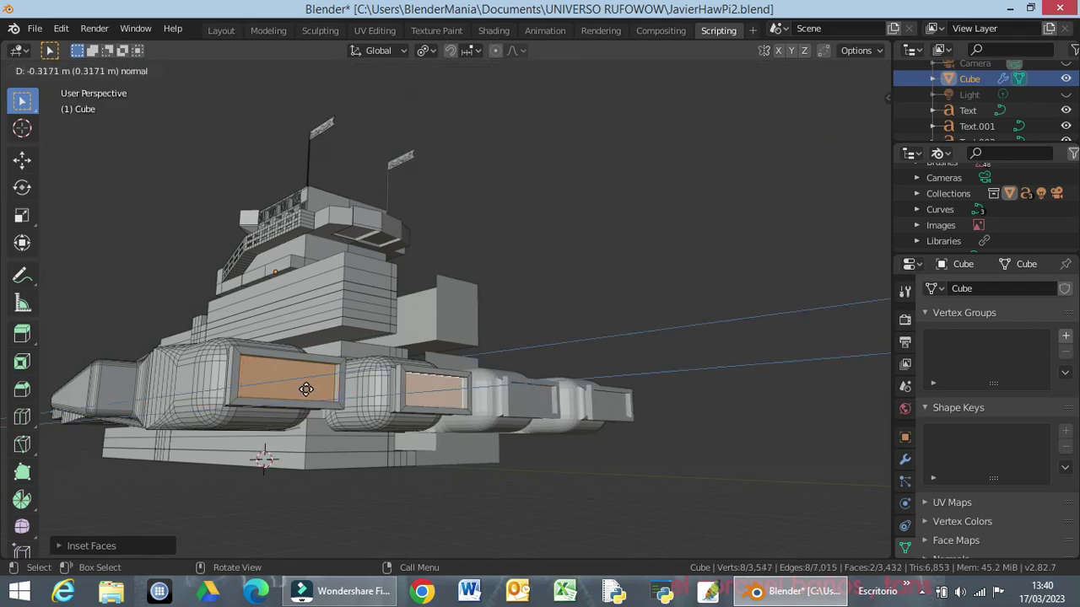
click(306, 389)
mouse_move(369, 486)
middle_down()
mouse_move(334, 475)
mouse_move(431, 492)
mouse_move(487, 459)
mouse_move(458, 458)
mouse_move(506, 458)
mouse_move(513, 428)
mouse_move(494, 451)
mouse_move(489, 442)
middle_up()
scroll(486, 459, down, 2)
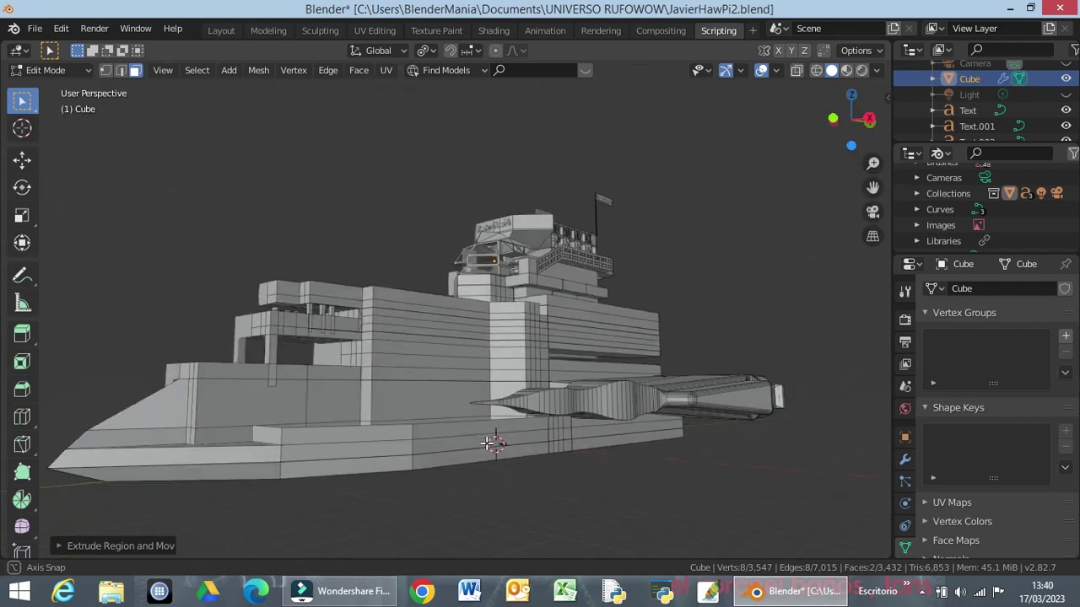